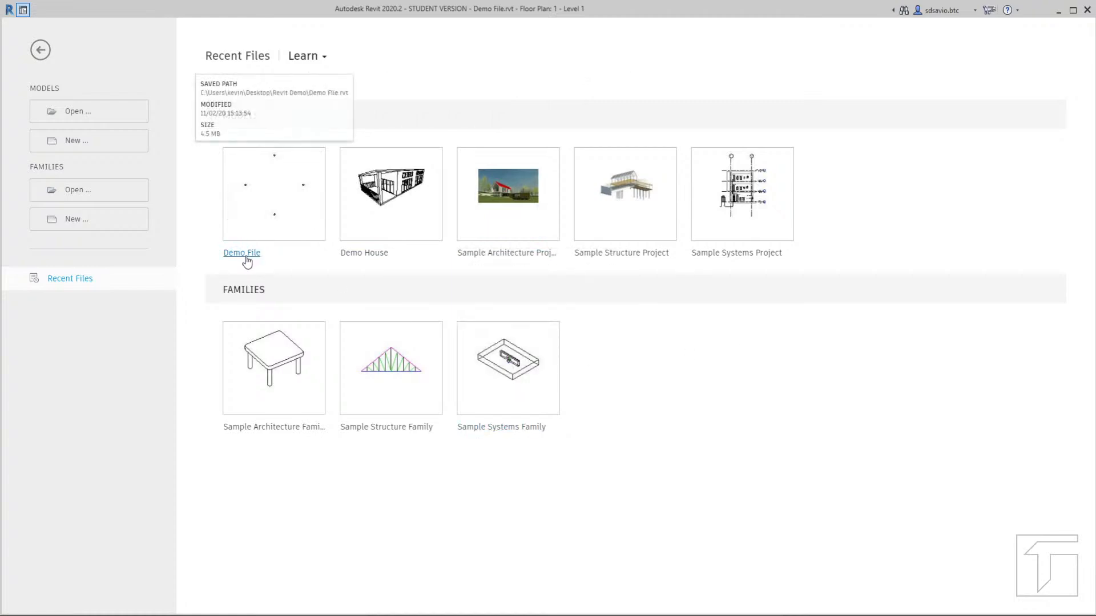
# Open the Demo File project from the recent models to get to its Level 1 floor plan
pyautogui.click(267, 226)
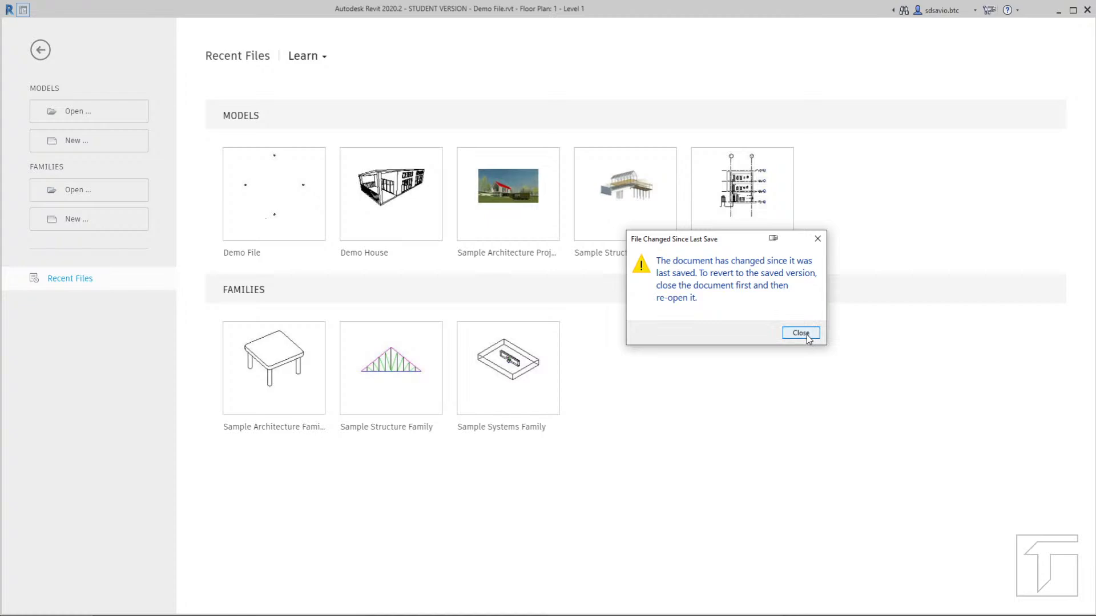
pyautogui.click(802, 333)
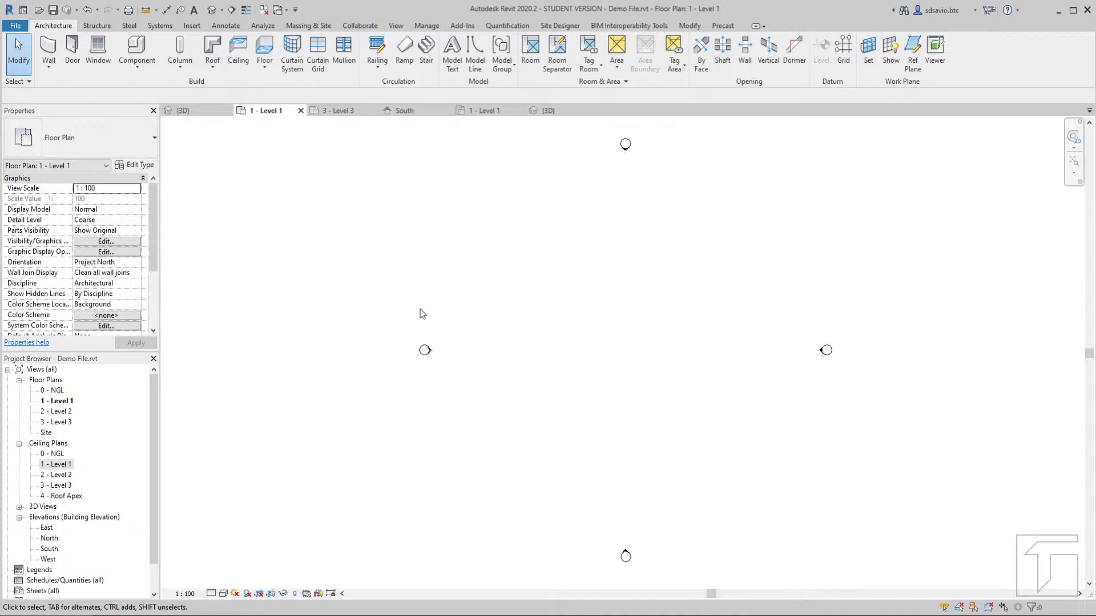
pyautogui.moveTo(495, 0); pyautogui.dragTo(495, 42)
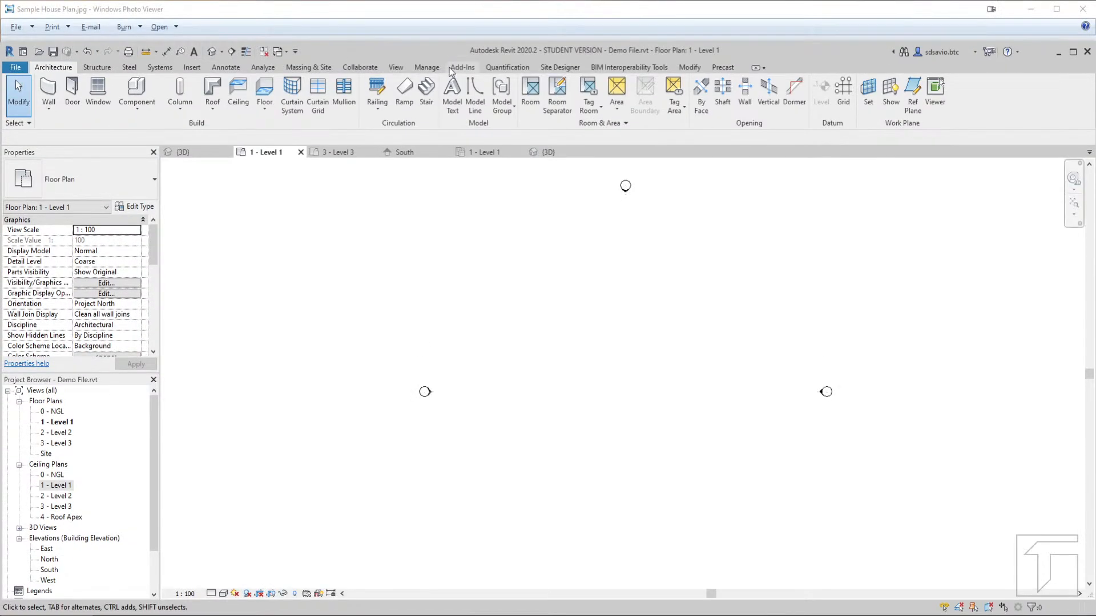
pyautogui.press('super+Up')
pyautogui.press('alt')
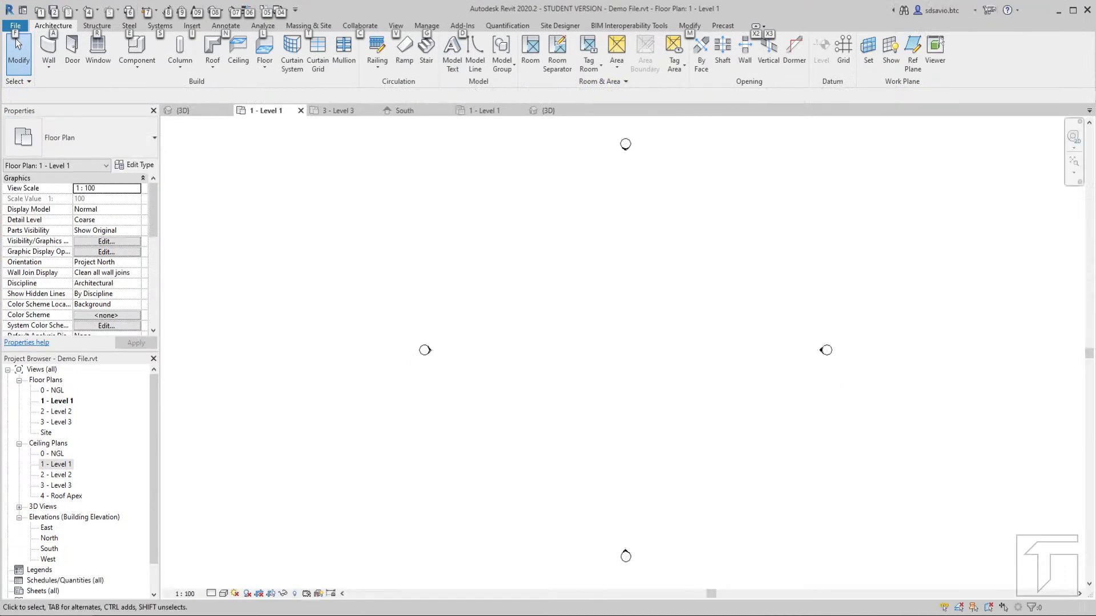
pyautogui.press('alt')
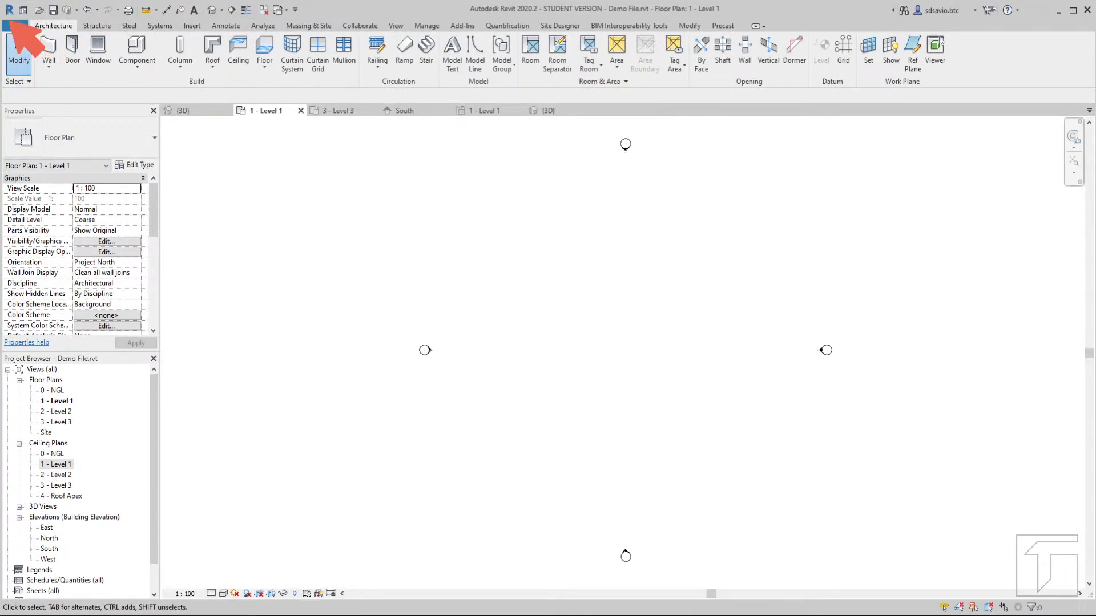
pyautogui.moveTo(5, 18); pyautogui.dragTo(308, 21)
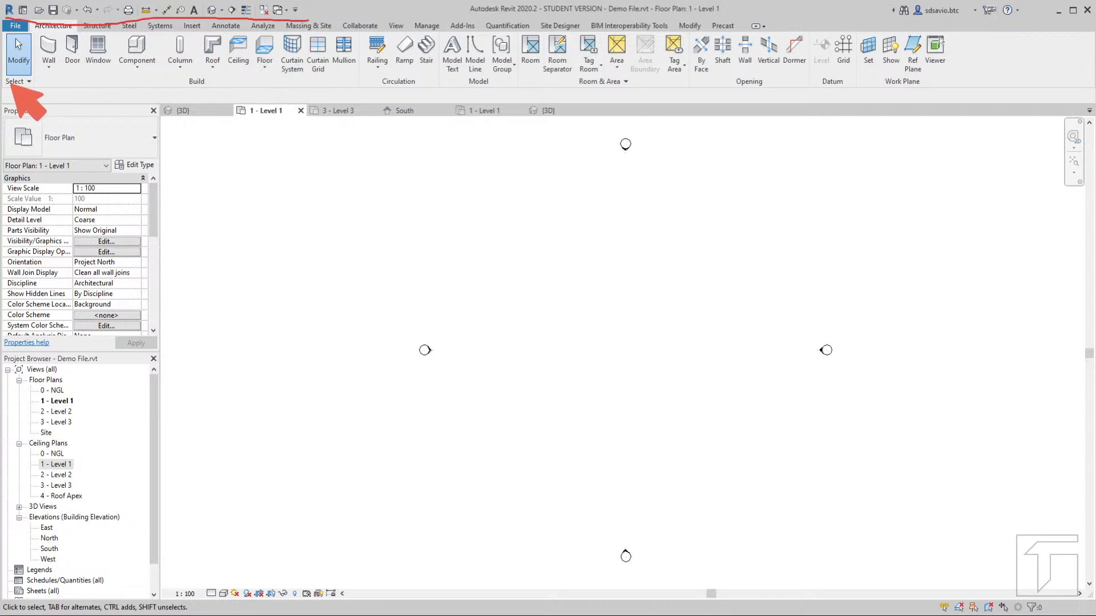
pyautogui.moveTo(9, 87); pyautogui.dragTo(374, 90)
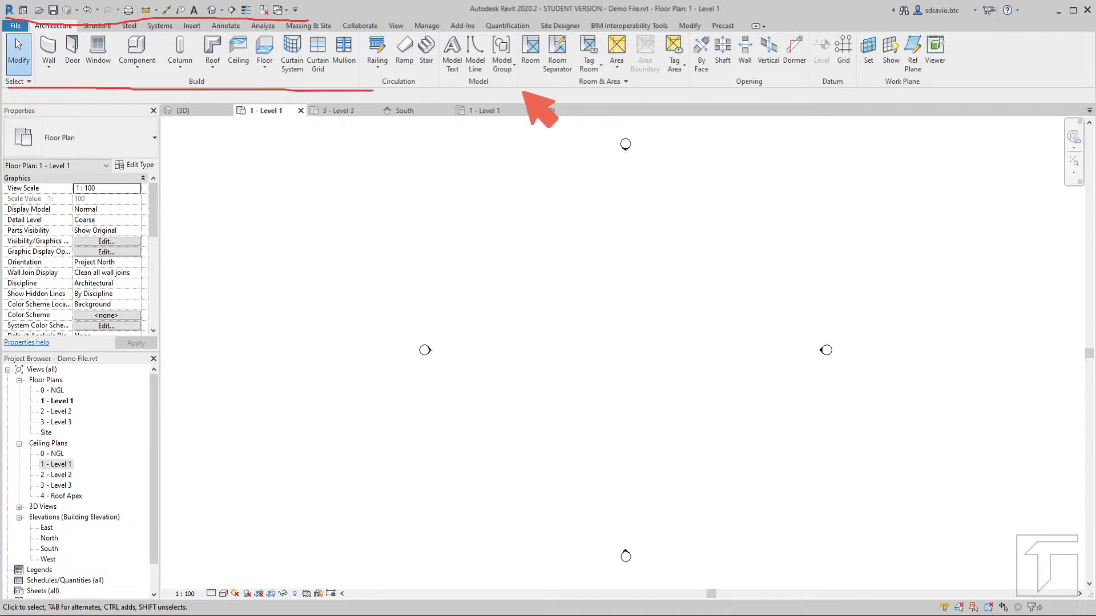
pyautogui.moveTo(524, 90); pyautogui.dragTo(929, 91)
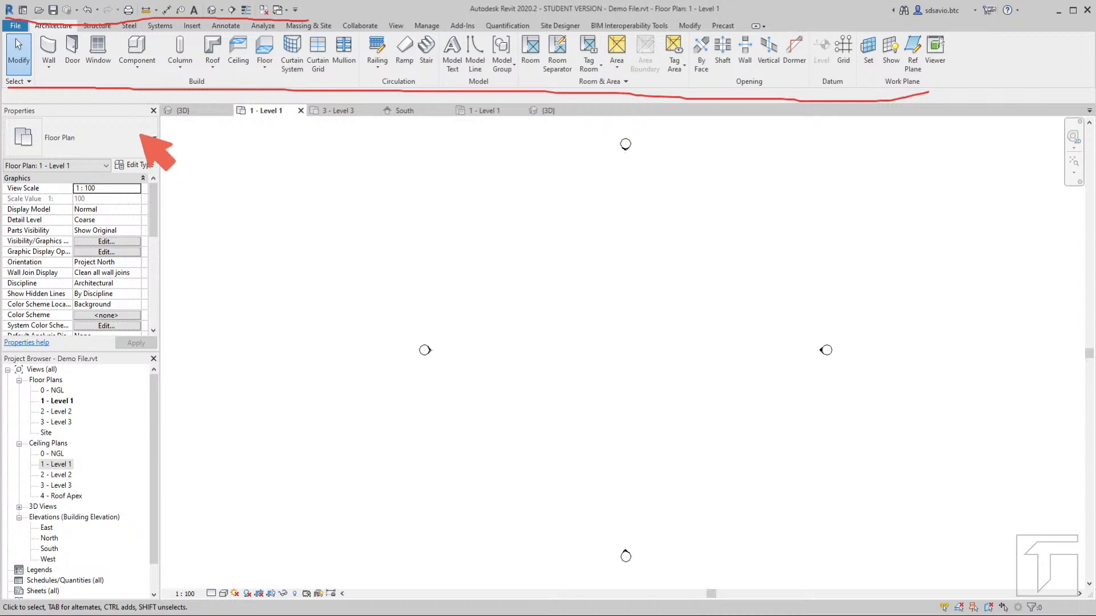
pyautogui.moveTo(74, 117)
pyautogui.mouseDown()
pyautogui.moveTo(54, 119)
pyautogui.moveTo(6, 180)
pyautogui.mouseUp()
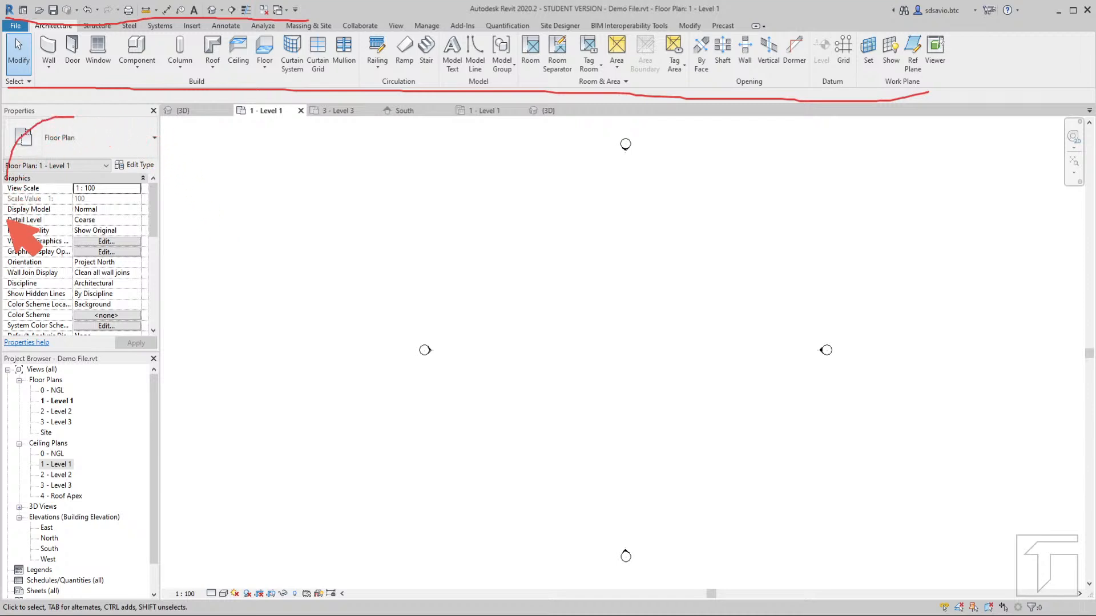
pyautogui.moveTo(8, 219)
pyautogui.mouseDown()
pyautogui.moveTo(63, 313)
pyautogui.moveTo(167, 206)
pyautogui.moveTo(78, 119)
pyautogui.mouseUp()
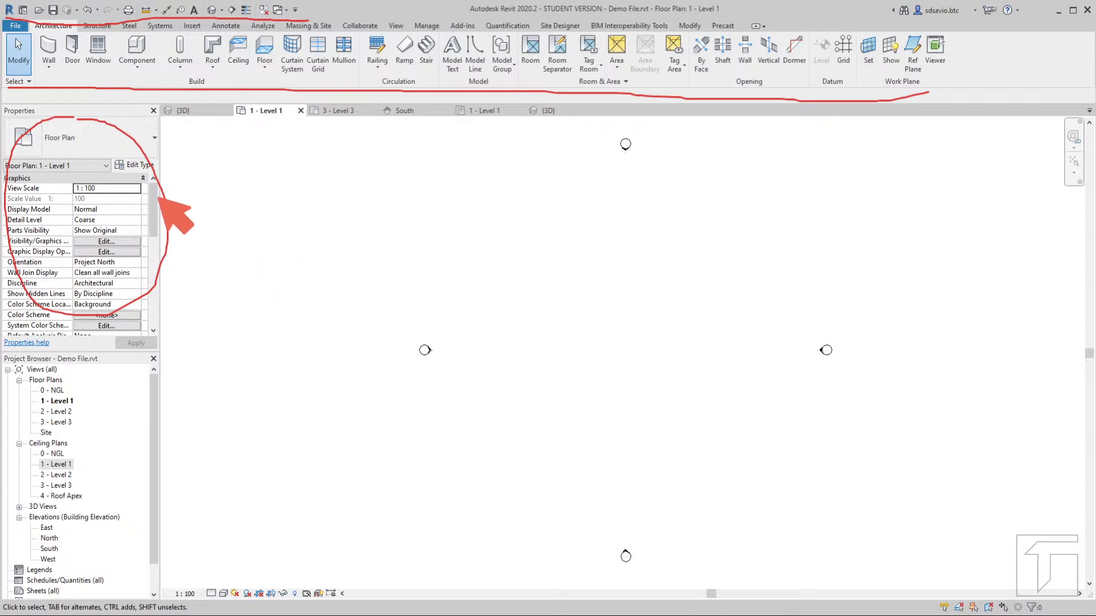
pyautogui.moveTo(124, 372)
pyautogui.mouseDown()
pyautogui.moveTo(46, 414)
pyautogui.moveTo(29, 501)
pyautogui.moveTo(108, 559)
pyautogui.moveTo(139, 461)
pyautogui.mouseUp()
pyautogui.moveTo(135, 393); pyautogui.dragTo(137, 395)
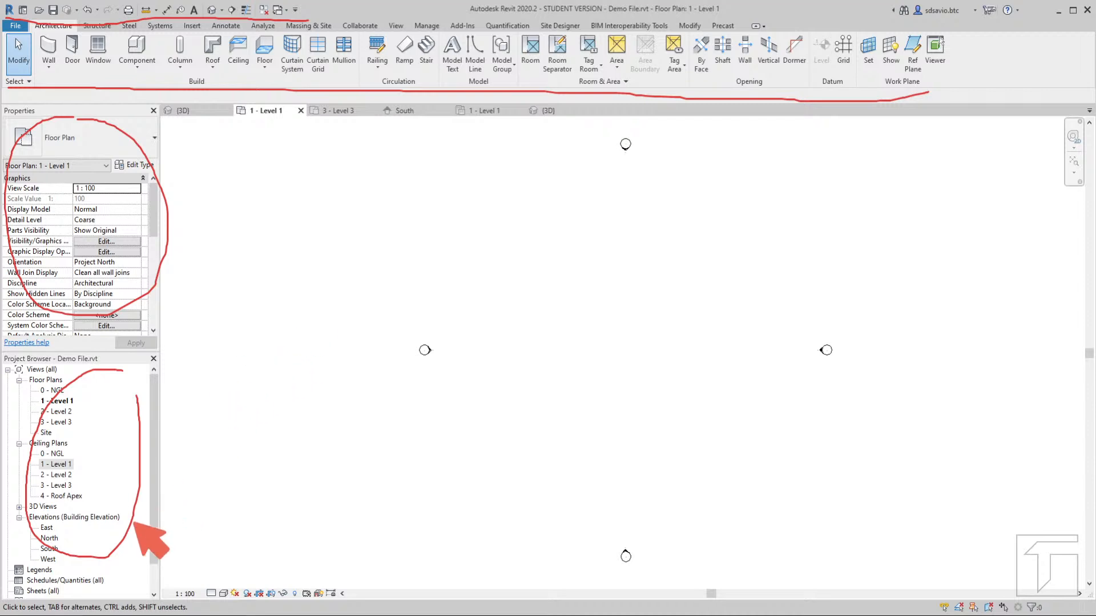
pyautogui.moveTo(6, 614); pyautogui.dragTo(188, 615)
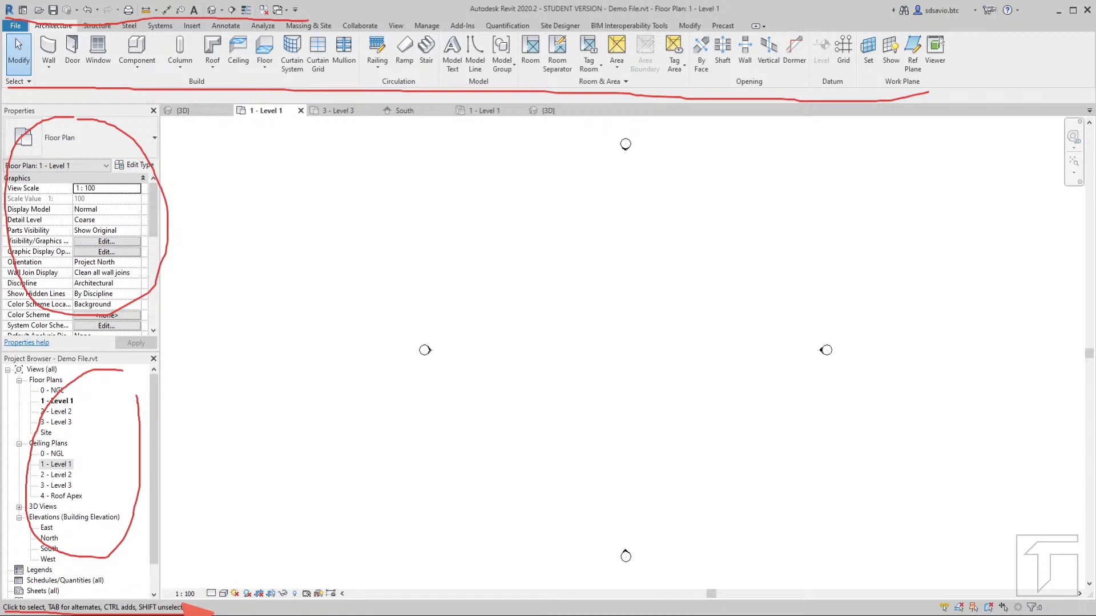
pyautogui.moveTo(179, 601); pyautogui.dragTo(344, 603)
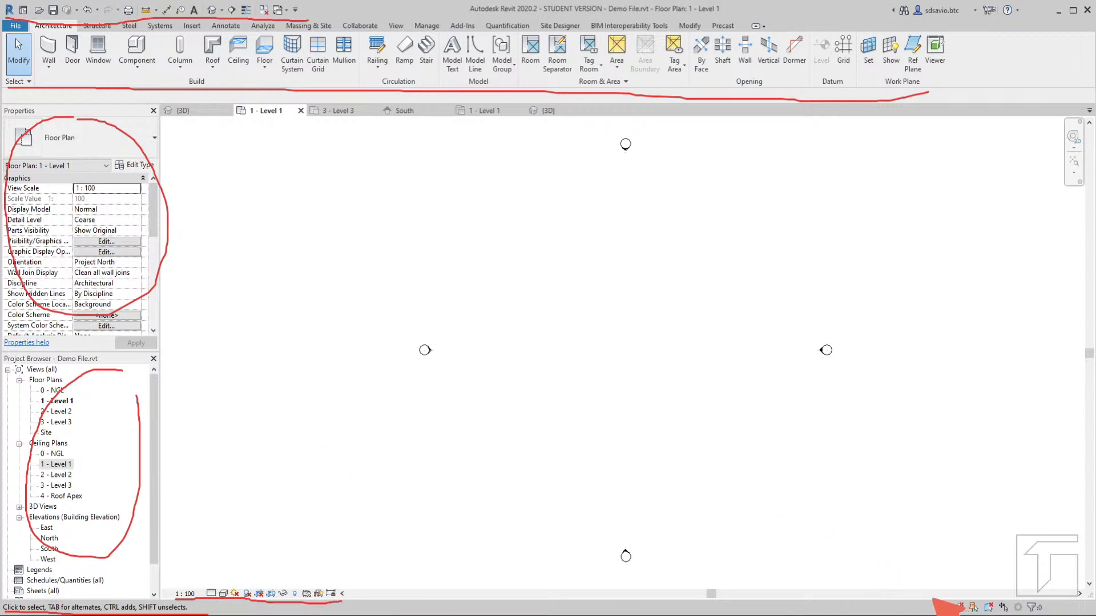
pyautogui.moveTo(947, 615); pyautogui.dragTo(1045, 614)
pyautogui.press('Escape')
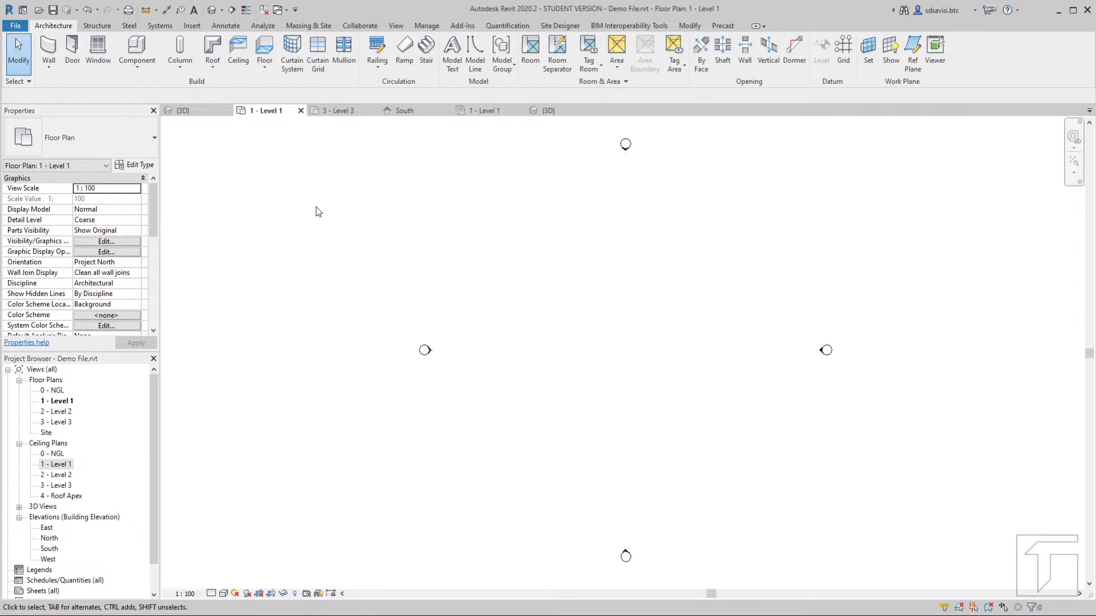
# Switch to the Demo House 3D view and examine the house's front facade from different angles
pyautogui.click(194, 113)
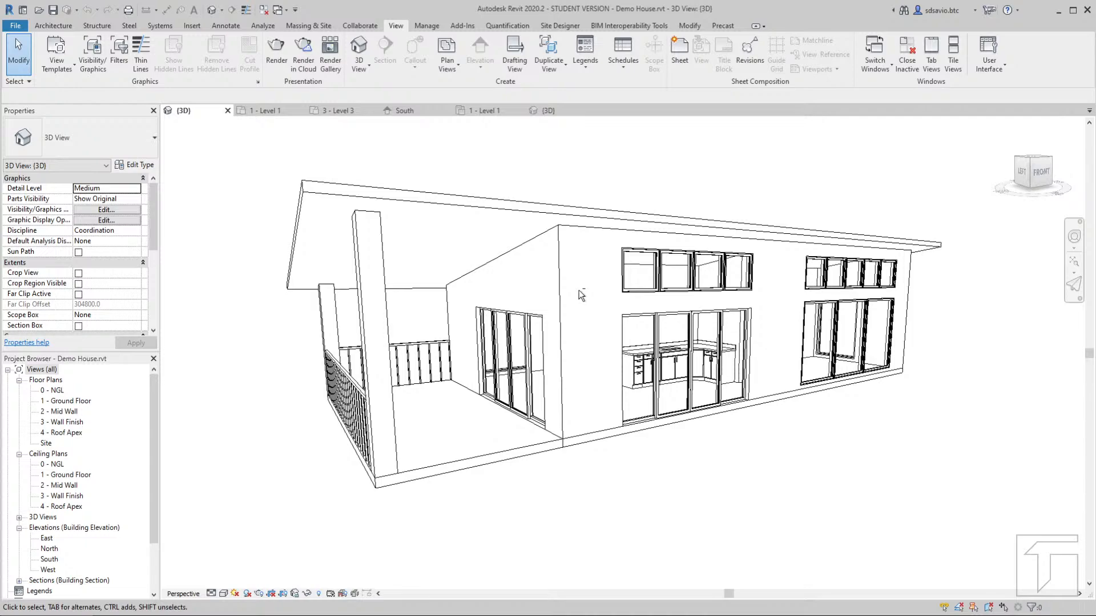
pyautogui.moveTo(580, 294)
pyautogui.keyDown('shift'); pyautogui.mouseDown(button='middle')
pyautogui.moveTo(618, 331)
pyautogui.moveTo(685, 292)
pyautogui.moveTo(517, 301)
pyautogui.moveTo(570, 297)
pyautogui.mouseUp(button='middle'); pyautogui.keyUp('shift')
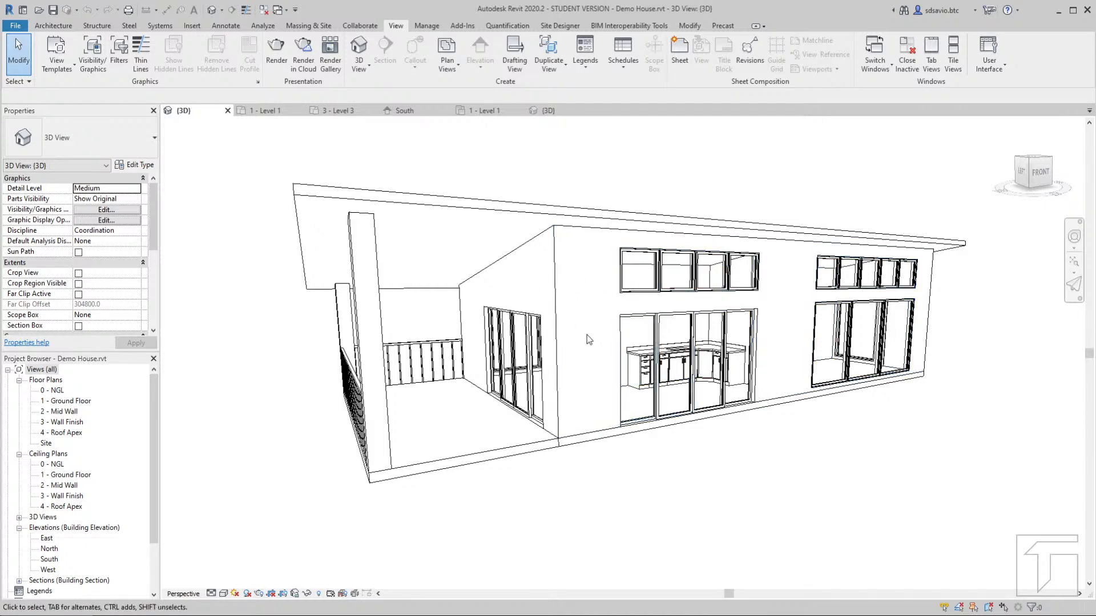
pyautogui.keyDown('shift'); pyautogui.moveTo(613, 301); pyautogui.dragTo(508, 310, button='middle'); pyautogui.keyUp('shift')
pyautogui.moveTo(755, 318); pyautogui.dragTo(721, 331, button='middle')
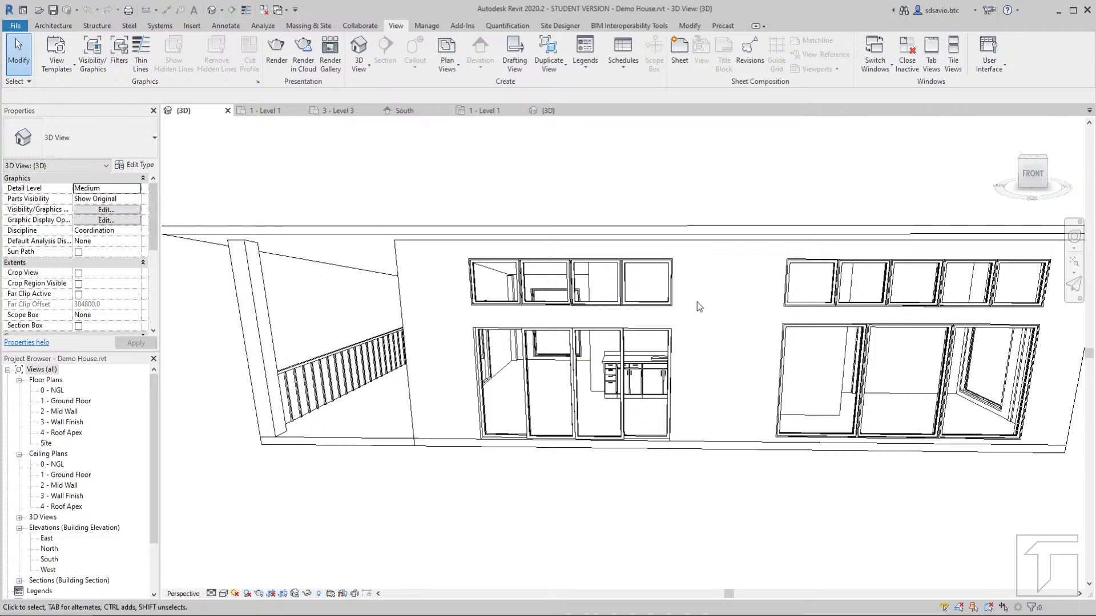
pyautogui.moveTo(697, 303)
pyautogui.mouseDown(button='middle')
pyautogui.moveTo(632, 313)
pyautogui.moveTo(687, 309)
pyautogui.mouseUp(button='middle')
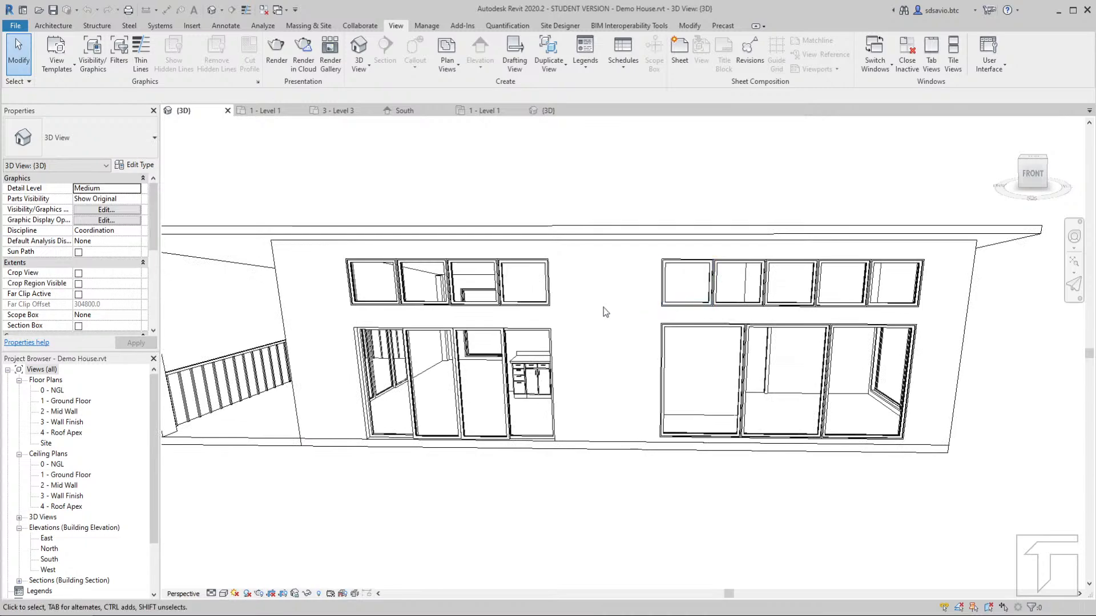
pyautogui.moveTo(607, 307)
pyautogui.mouseDown(button='middle')
pyautogui.moveTo(577, 313)
pyautogui.moveTo(653, 314)
pyautogui.moveTo(609, 316)
pyautogui.moveTo(609, 283)
pyautogui.moveTo(609, 337)
pyautogui.moveTo(629, 314)
pyautogui.moveTo(622, 305)
pyautogui.mouseUp(button='middle')
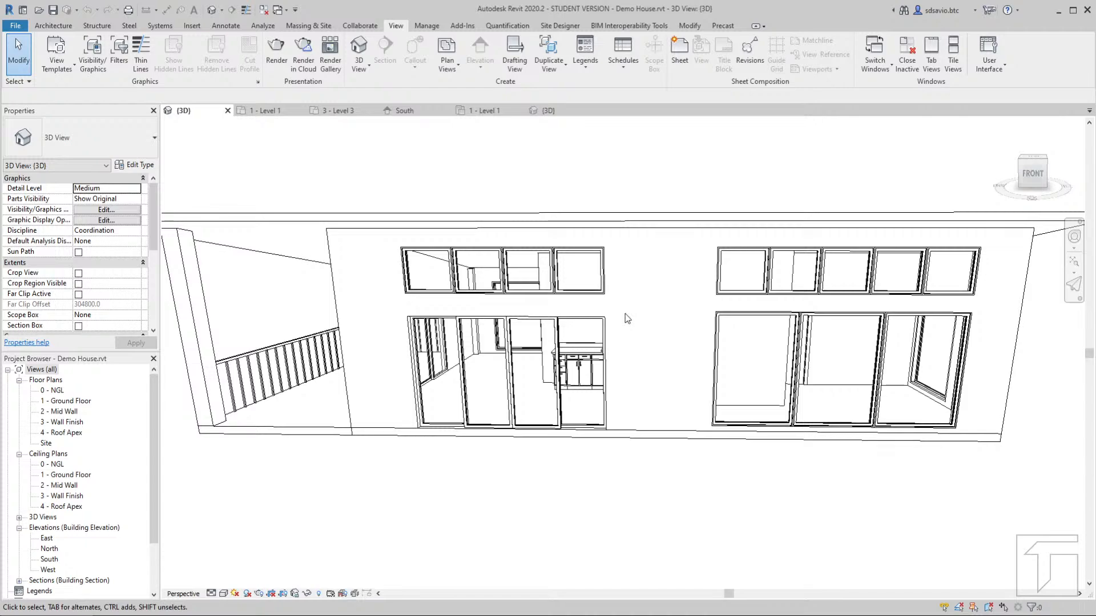
pyautogui.keyDown('shift'); pyautogui.moveTo(613, 298); pyautogui.dragTo(646, 311, button='middle'); pyautogui.keyUp('shift')
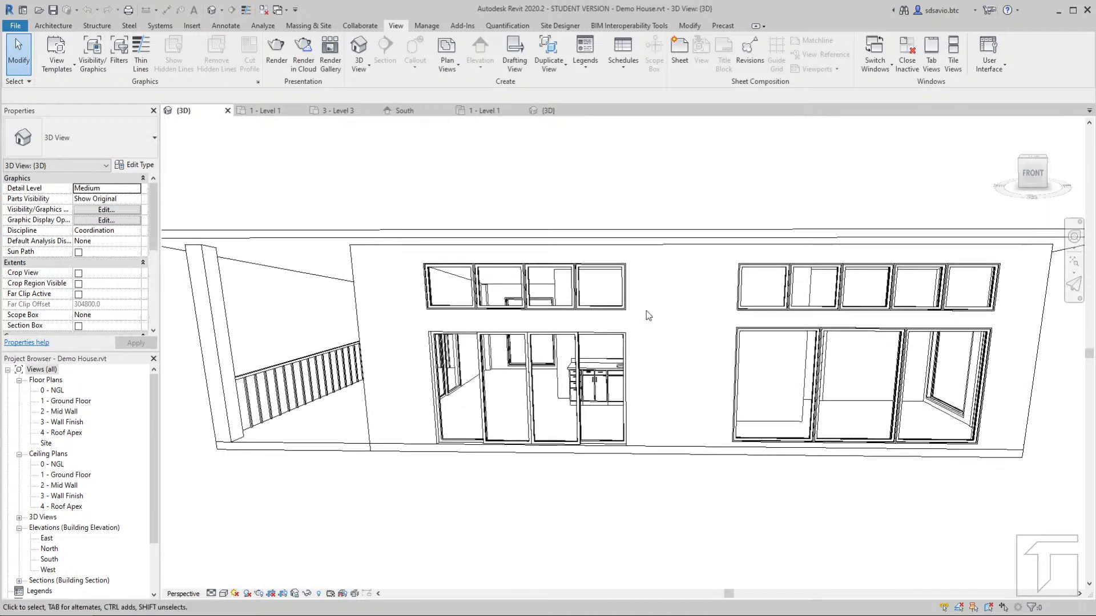
# Examine the Demo House's front windows and sliding doors up close, and the whole house with its veranda from a distance
pyautogui.scroll(2, 641, 326)
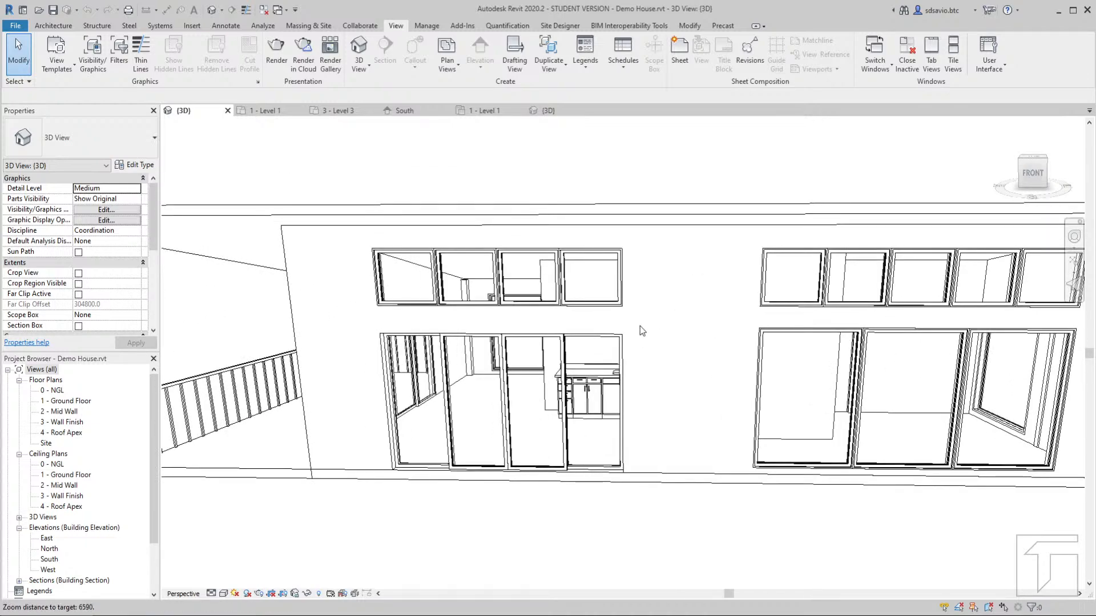
pyautogui.scroll(2, 639, 327)
pyautogui.scroll(-1, 640, 327)
pyautogui.scroll(2, 636, 327)
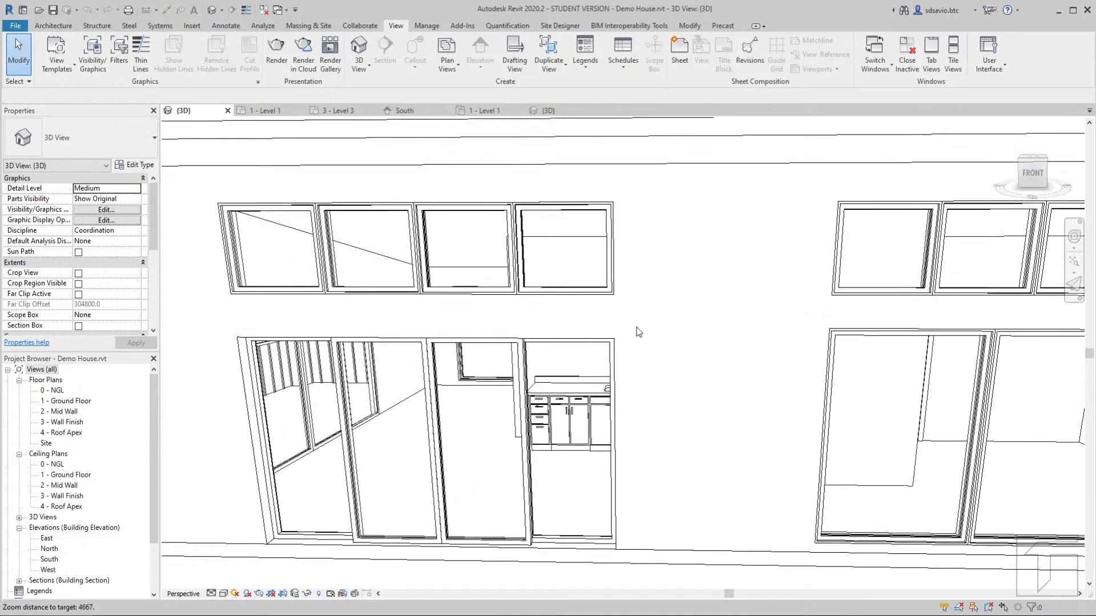
pyautogui.scroll(-2, 638, 333)
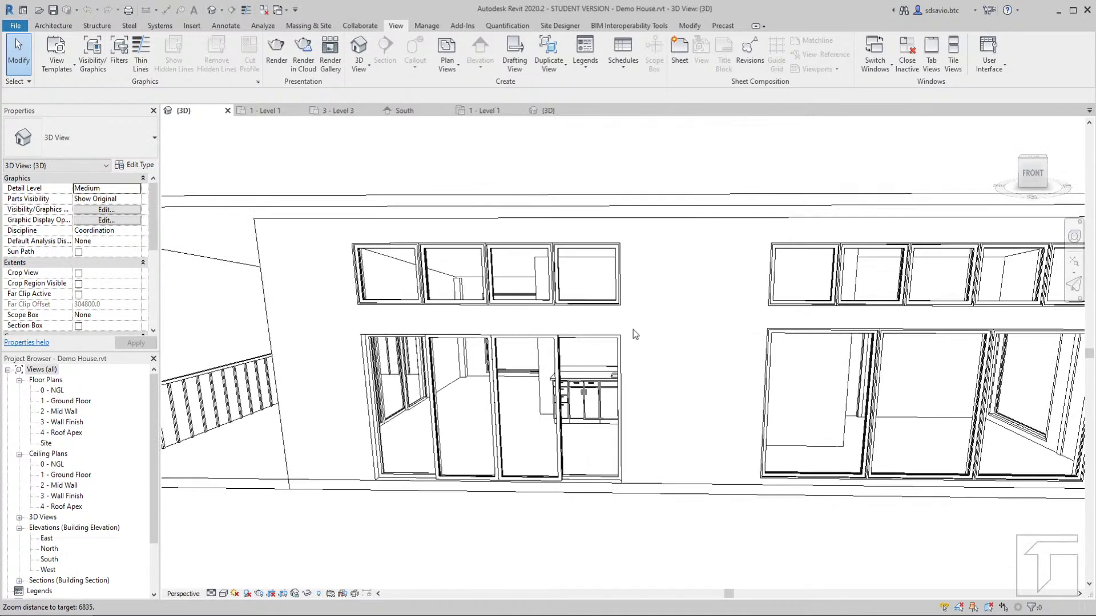
pyautogui.scroll(5, 633, 330)
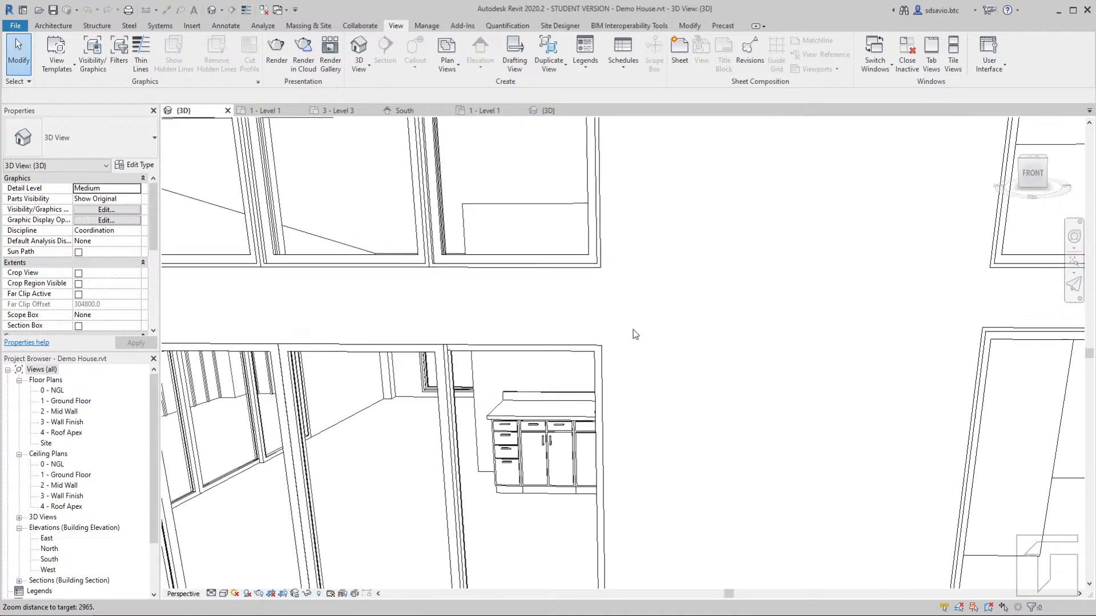
pyautogui.scroll(-3, 604, 317)
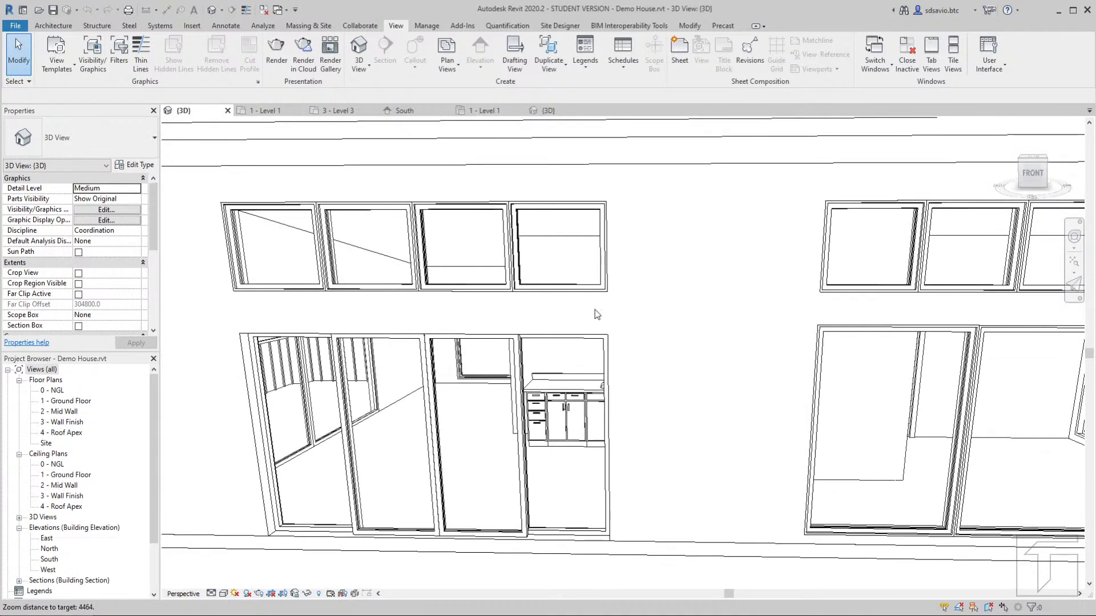
pyautogui.scroll(-6, 597, 314)
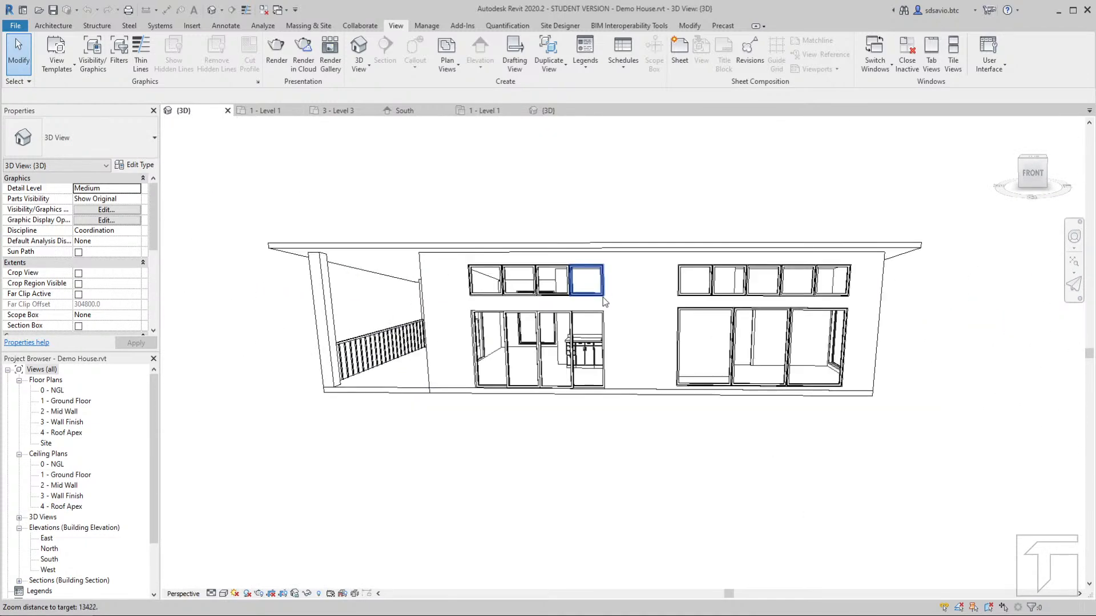
pyautogui.scroll(-1, 602, 297)
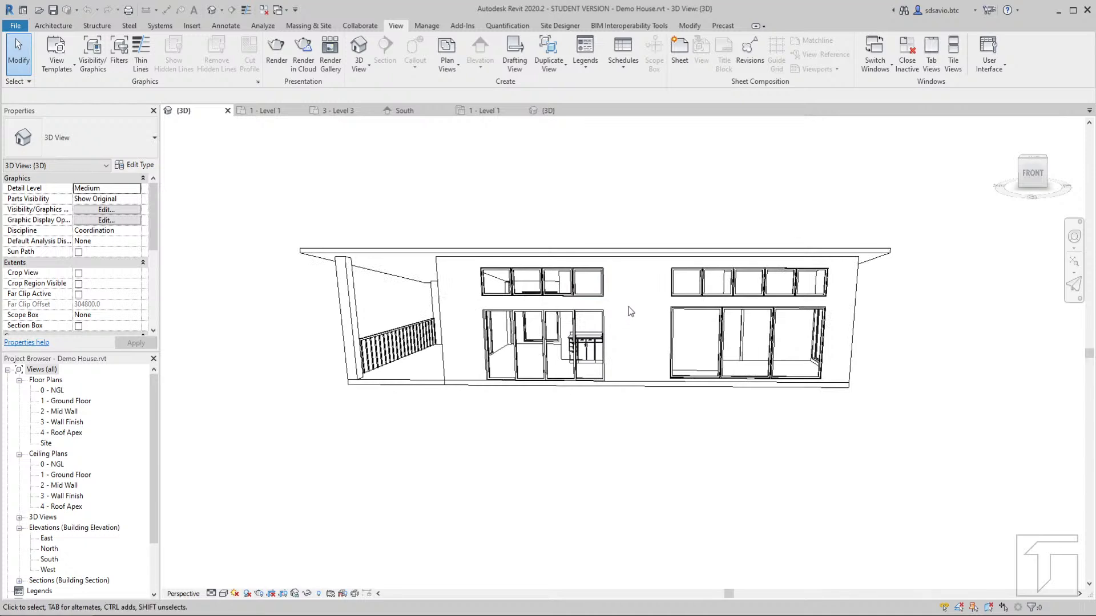
pyautogui.keyDown('shift'); pyautogui.moveTo(593, 343); pyautogui.dragTo(649, 369, button='middle'); pyautogui.keyUp('shift')
pyautogui.moveTo(679, 301); pyautogui.dragTo(587, 362, button='middle')
pyautogui.moveTo(506, 463); pyautogui.dragTo(636, 316, button='middle')
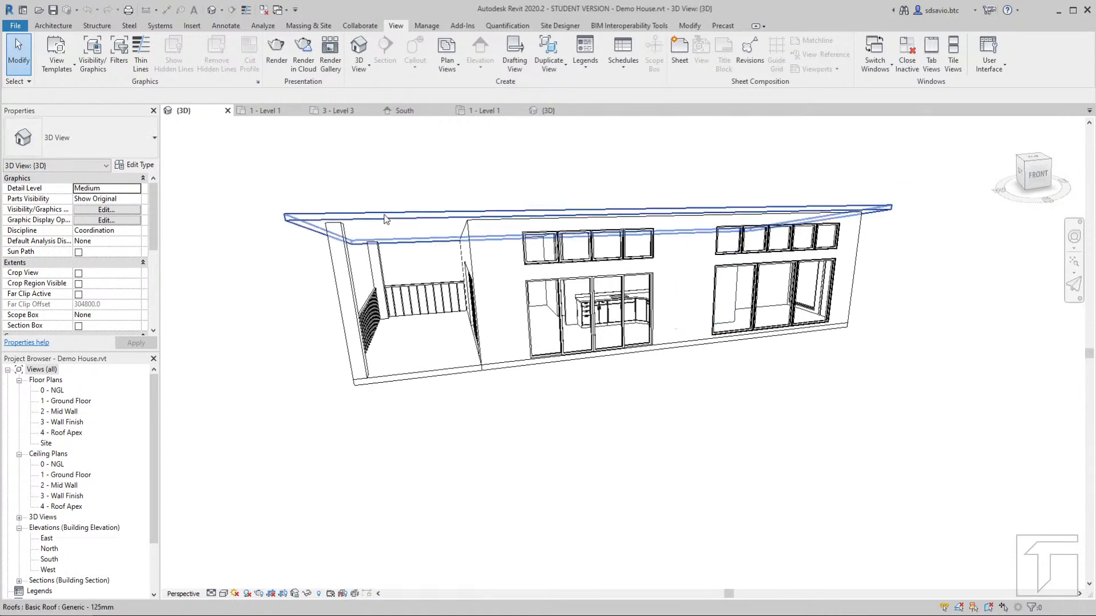
# Return to the Level 1 floor plan of the Demo File project, focusing on the area between the elevation markers
pyautogui.click(272, 116)
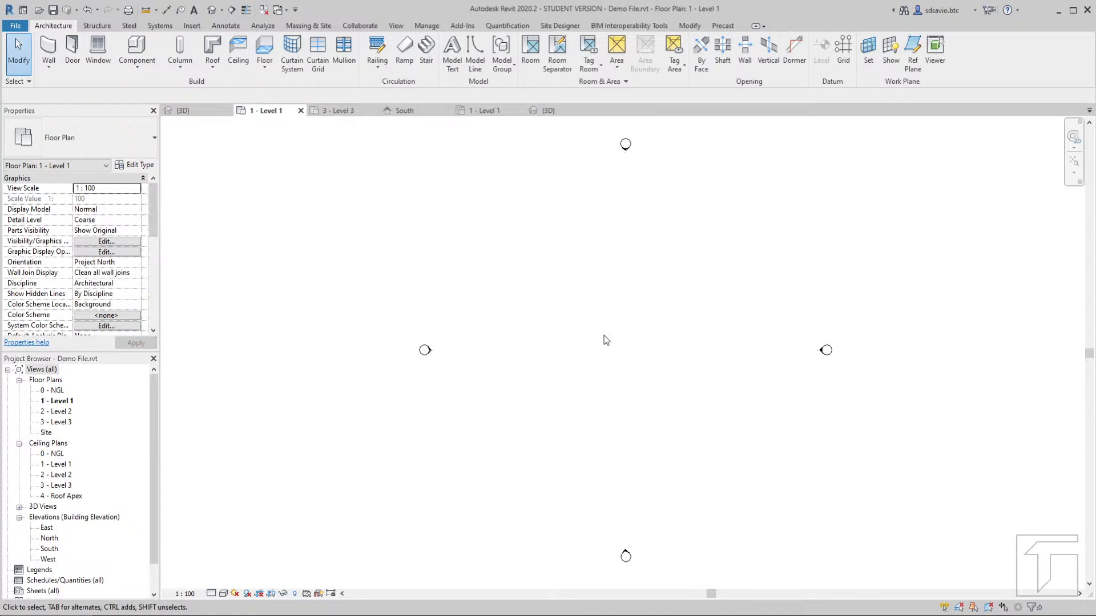
pyautogui.scroll(5, 634, 348)
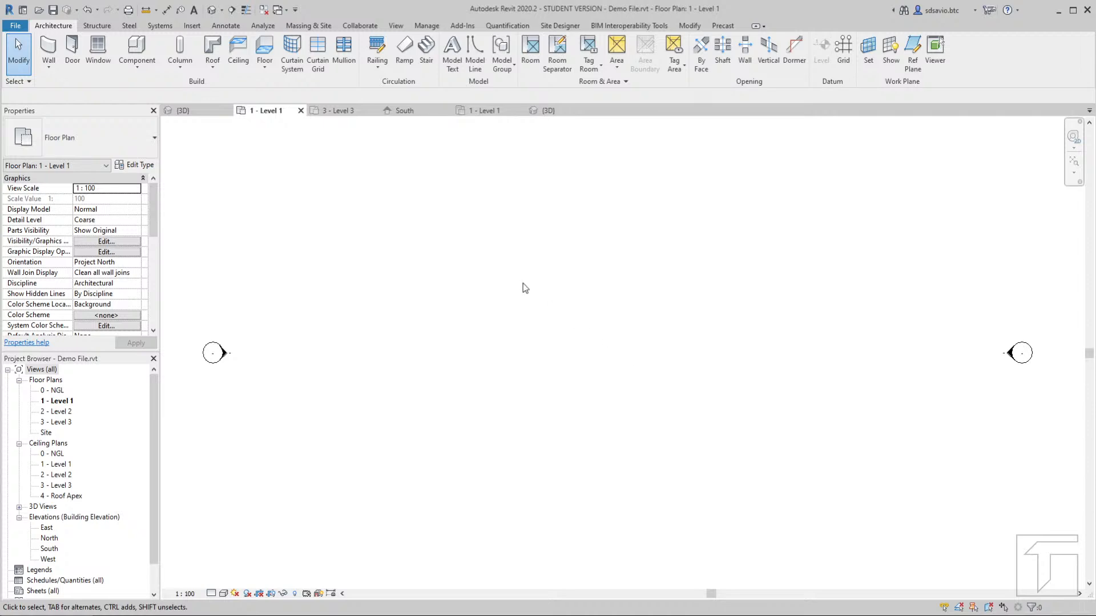
pyautogui.click(187, 69)
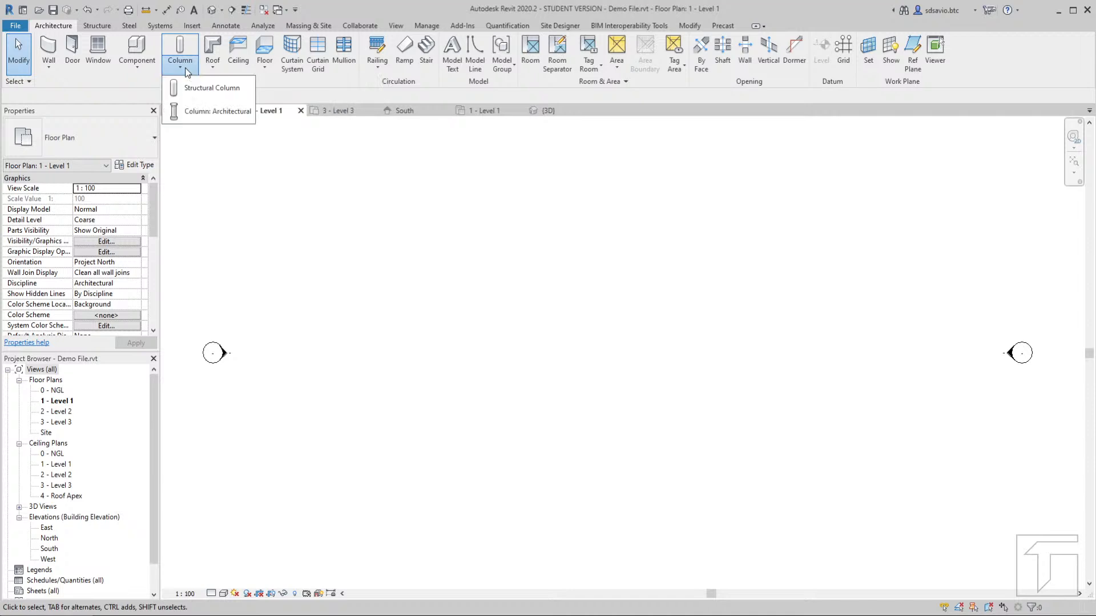
pyautogui.click(228, 114)
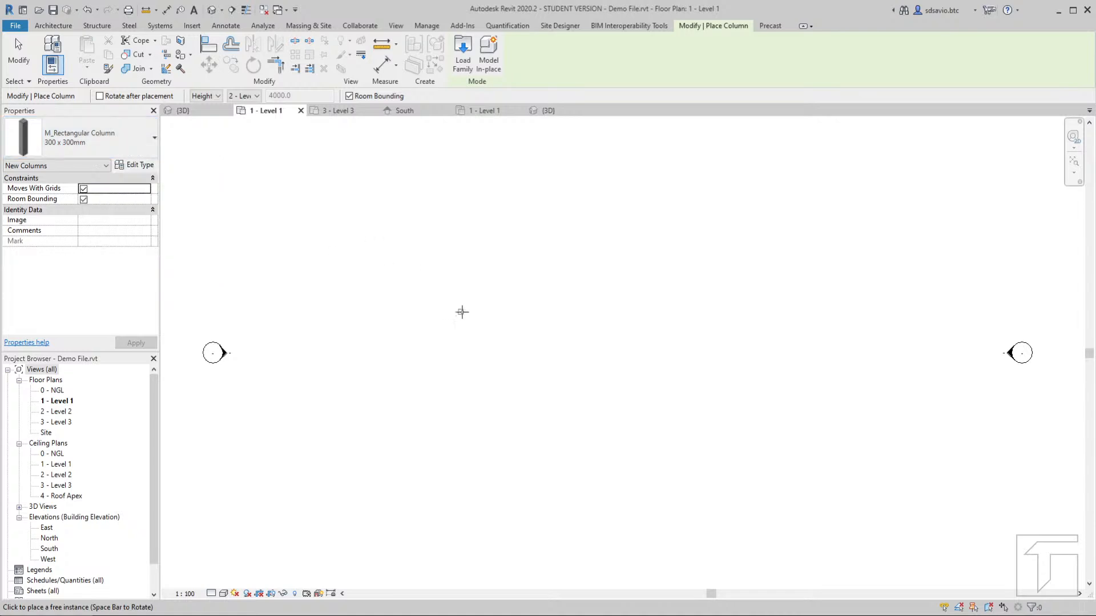
pyautogui.scroll(1, 459, 313)
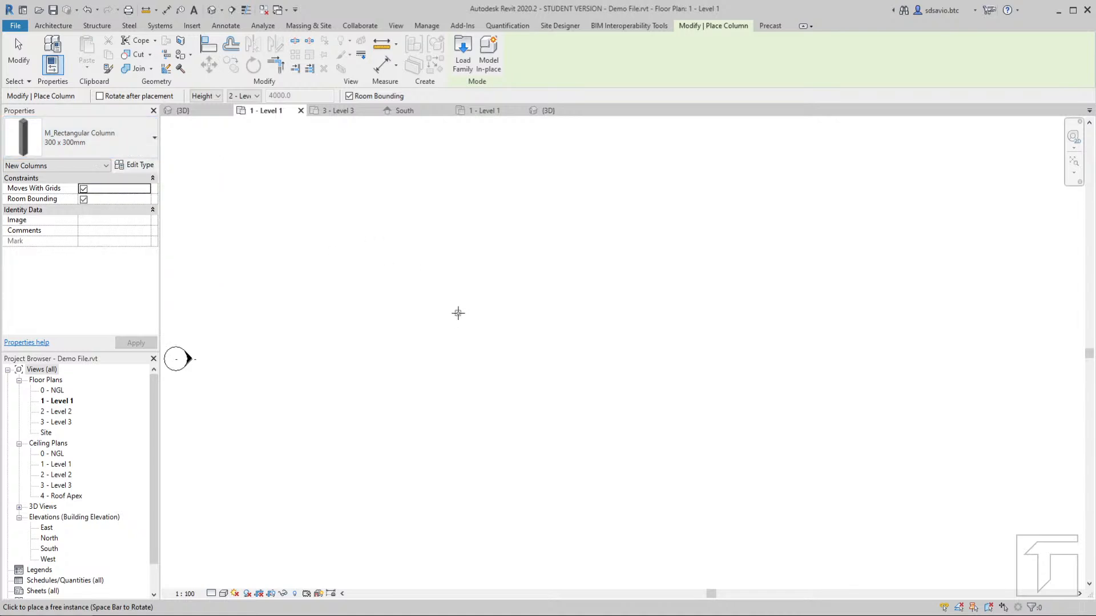
pyautogui.scroll(5, 458, 313)
pyautogui.press('Escape')
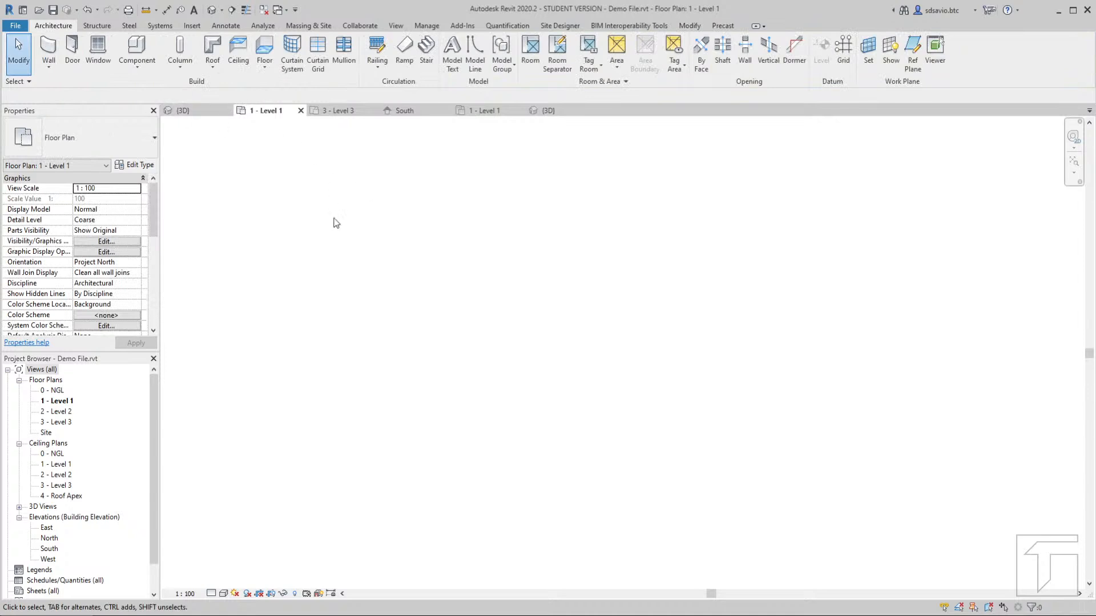
# Start placing architectural columns of type M_Rectangular Column 300 x 300mm with their height running up to 3 - Level 3
pyautogui.click(181, 75)
pyautogui.click(209, 118)
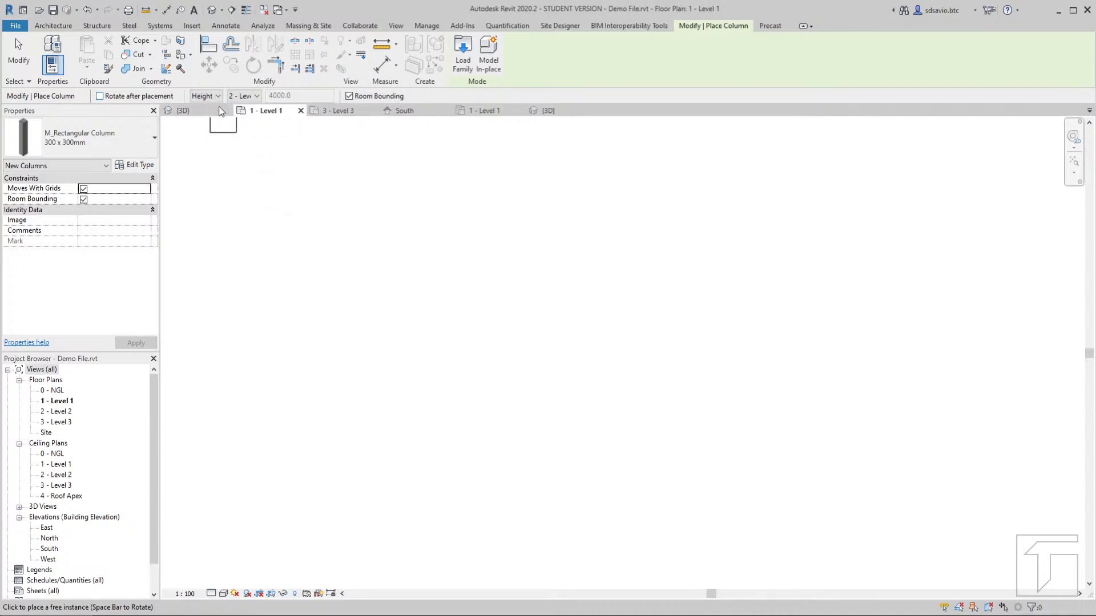
pyautogui.click(258, 96)
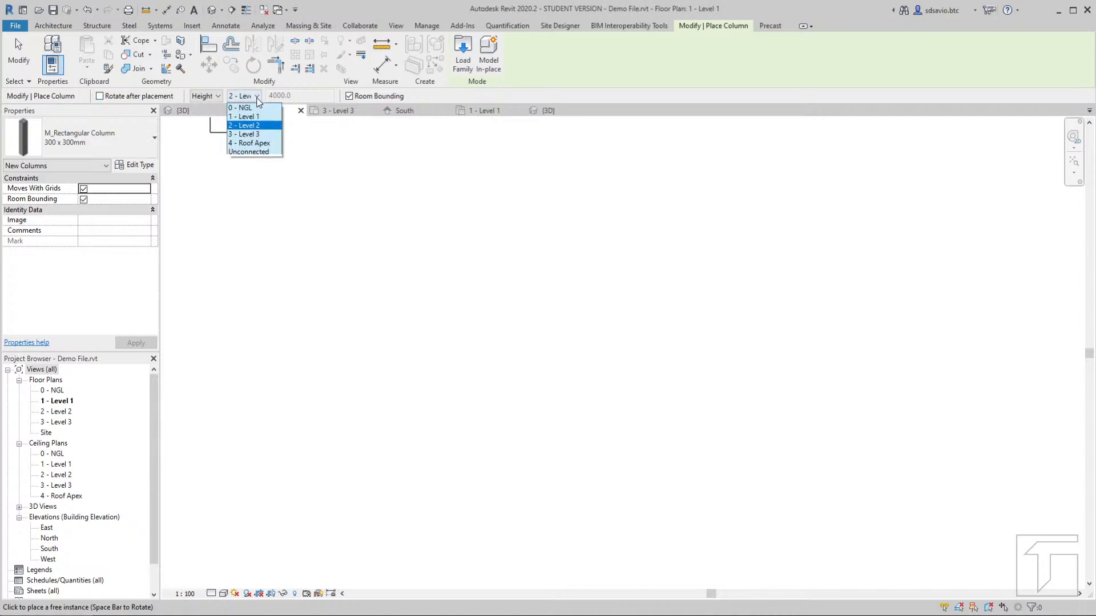
pyautogui.click(258, 135)
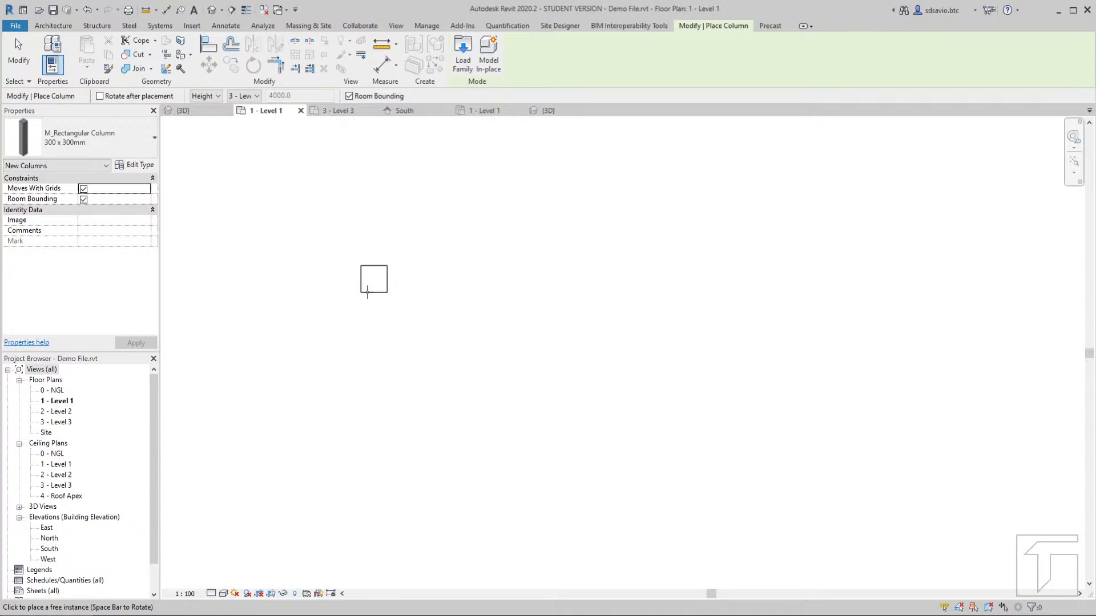
# Consult the Sample House Plan image and place four columns in one horizontal row on the Level 1 floor plan
pyautogui.click(160, 581)
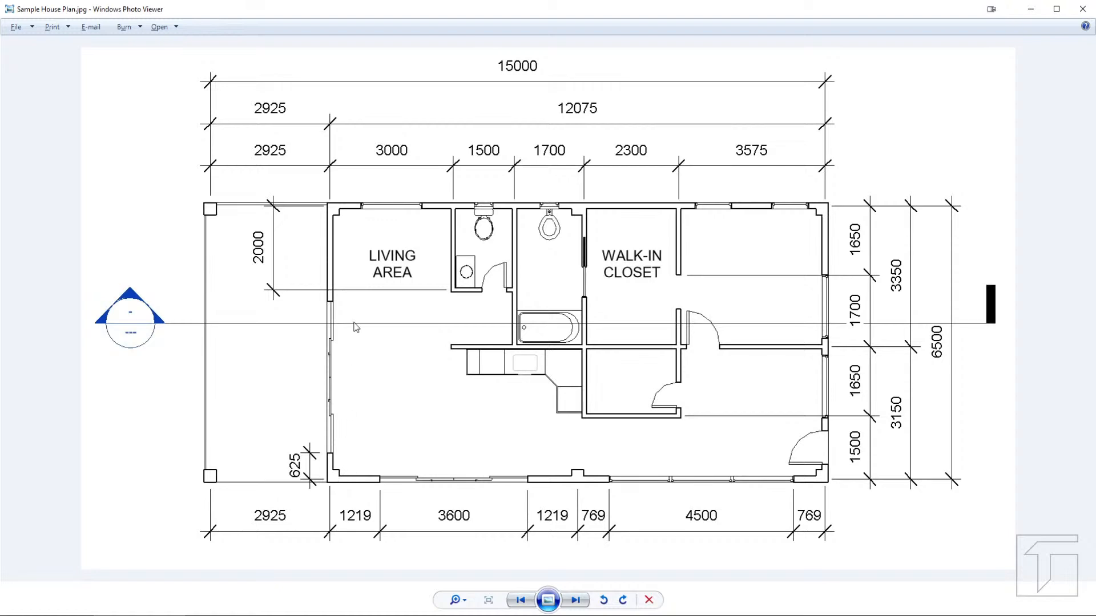
pyautogui.click(108, 615)
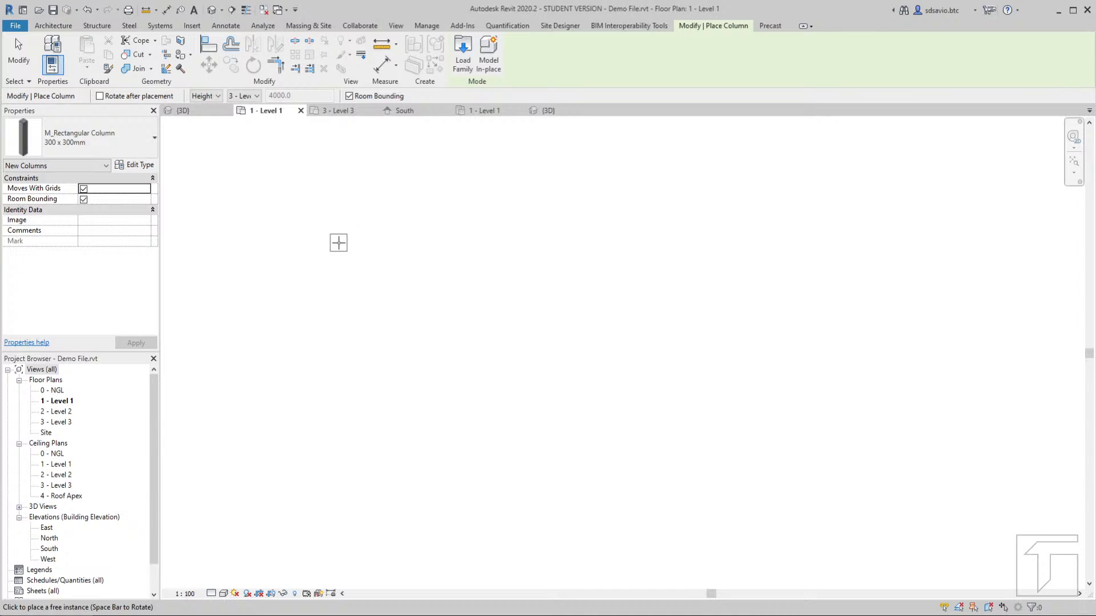
pyautogui.click(339, 243)
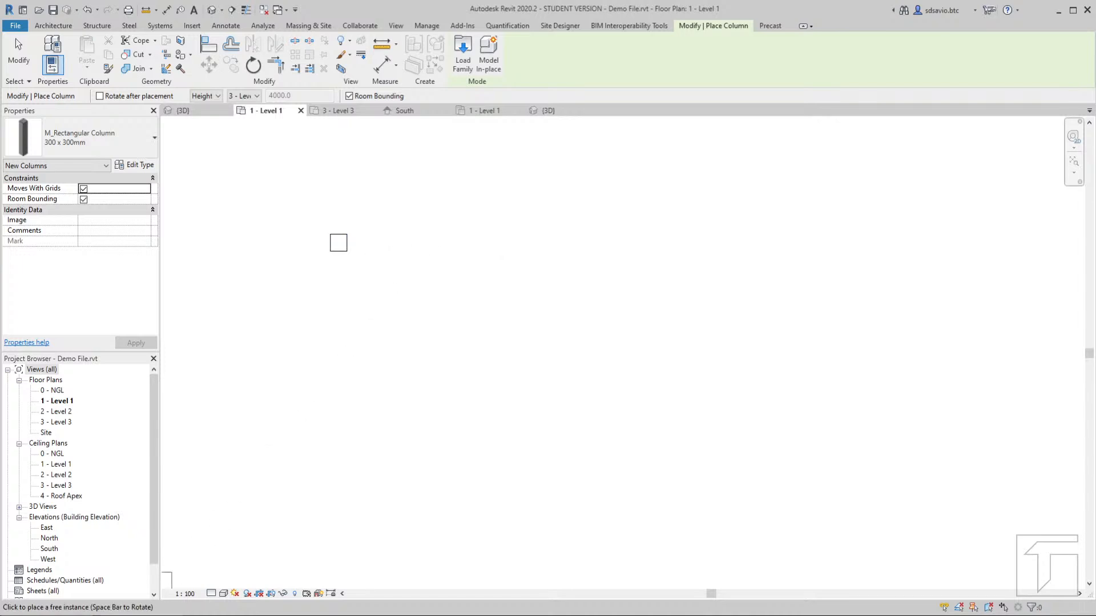
pyautogui.click(139, 615)
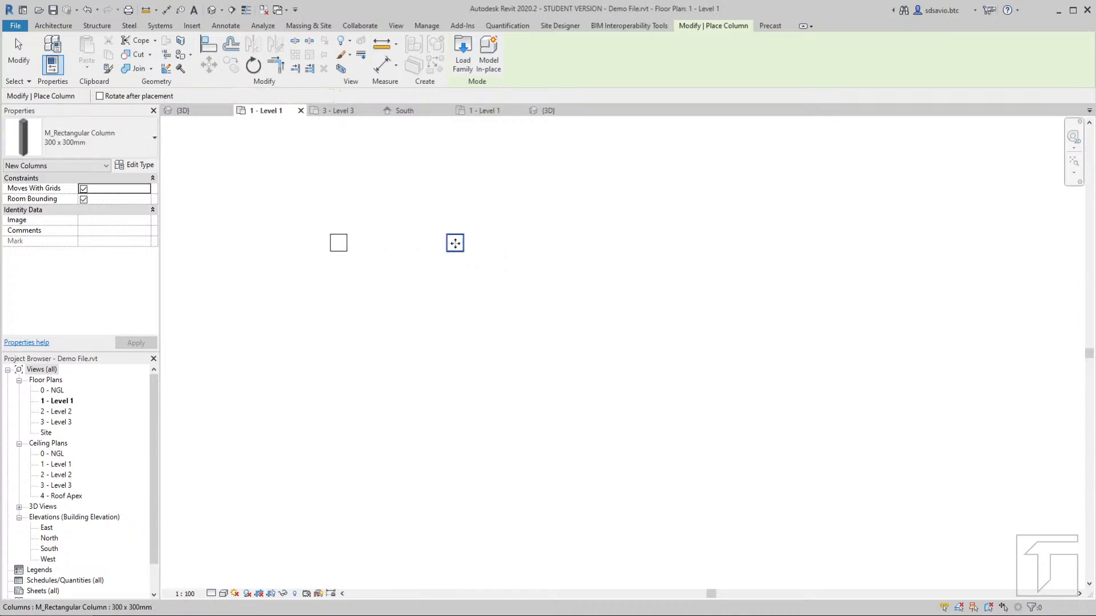
pyautogui.click(455, 243)
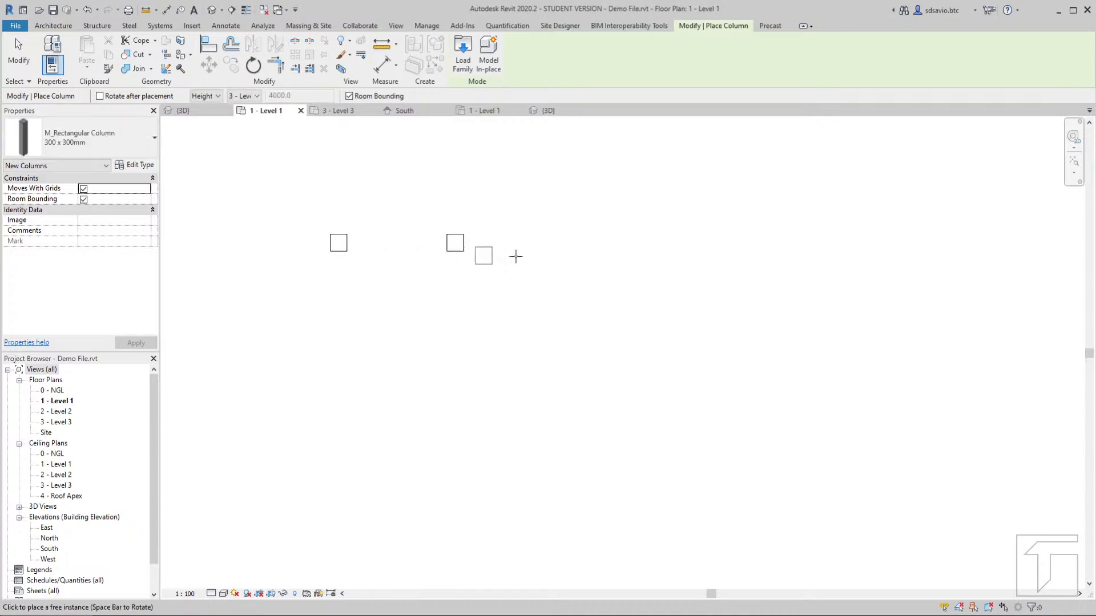
pyautogui.click(577, 243)
pyautogui.click(754, 244)
pyautogui.press('Escape')
pyautogui.press('Escape')
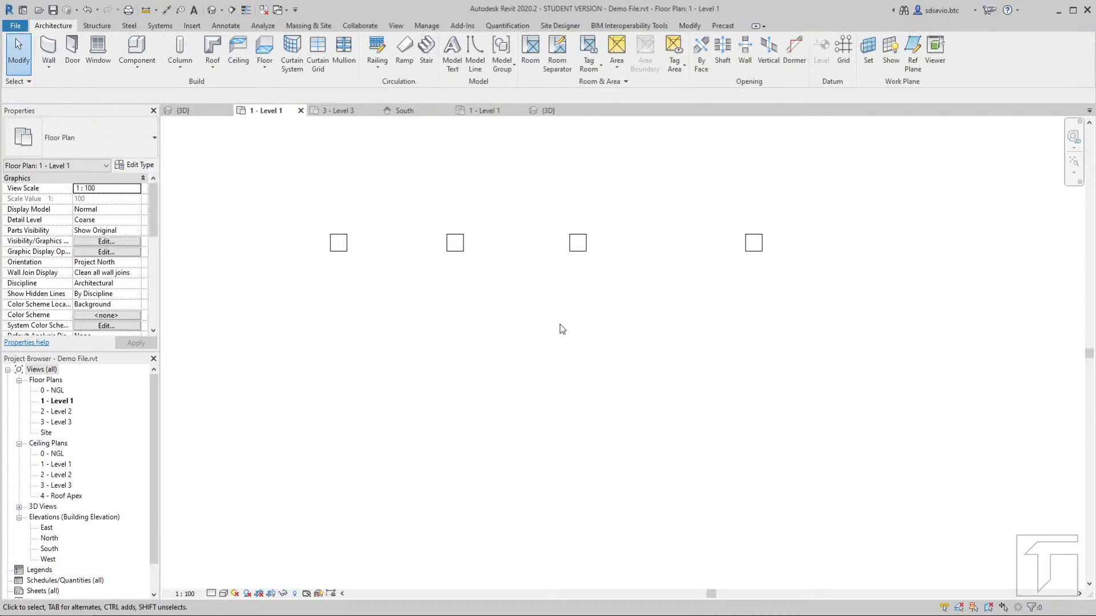
# Copy the row of four columns about 3100 mm straight down to form a second row
pyautogui.click(139, 615)
pyautogui.moveTo(268, 179); pyautogui.dragTo(800, 292)
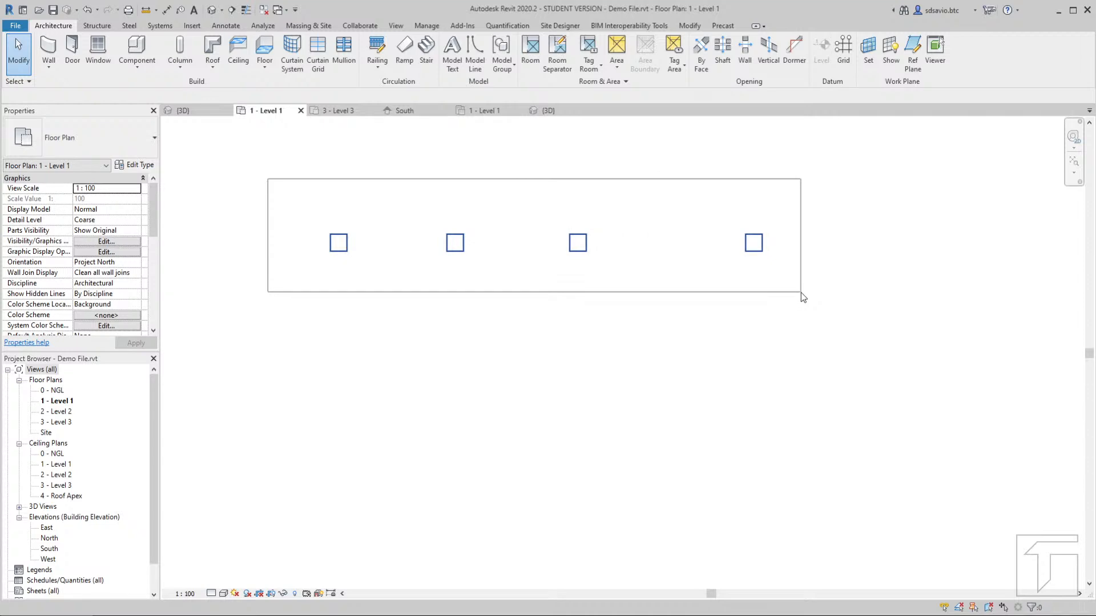
pyautogui.moveTo(800, 293); pyautogui.dragTo(800, 292)
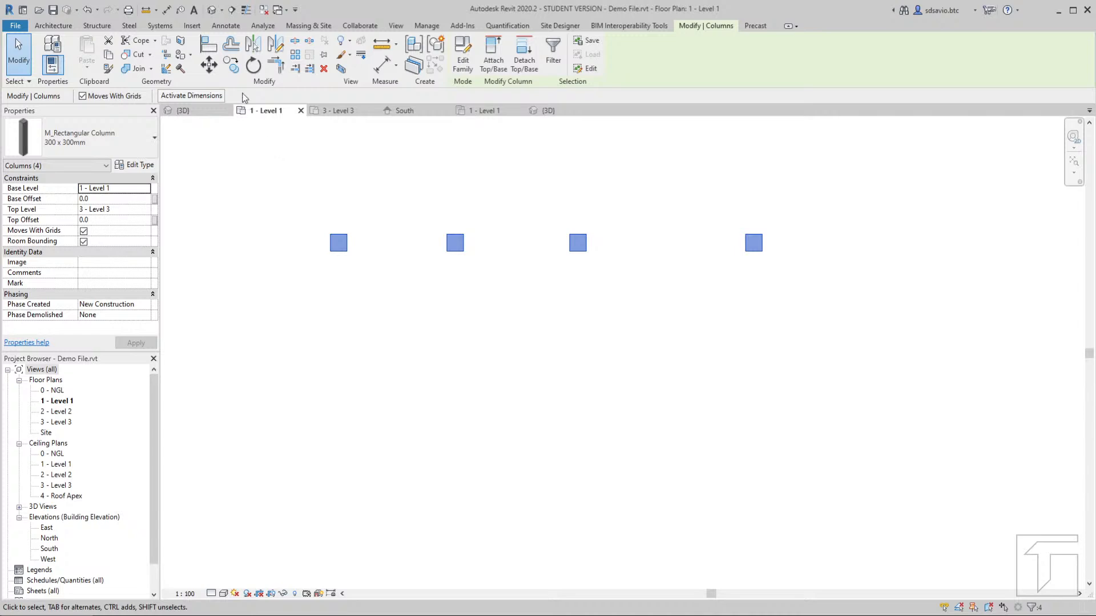
pyautogui.click(232, 66)
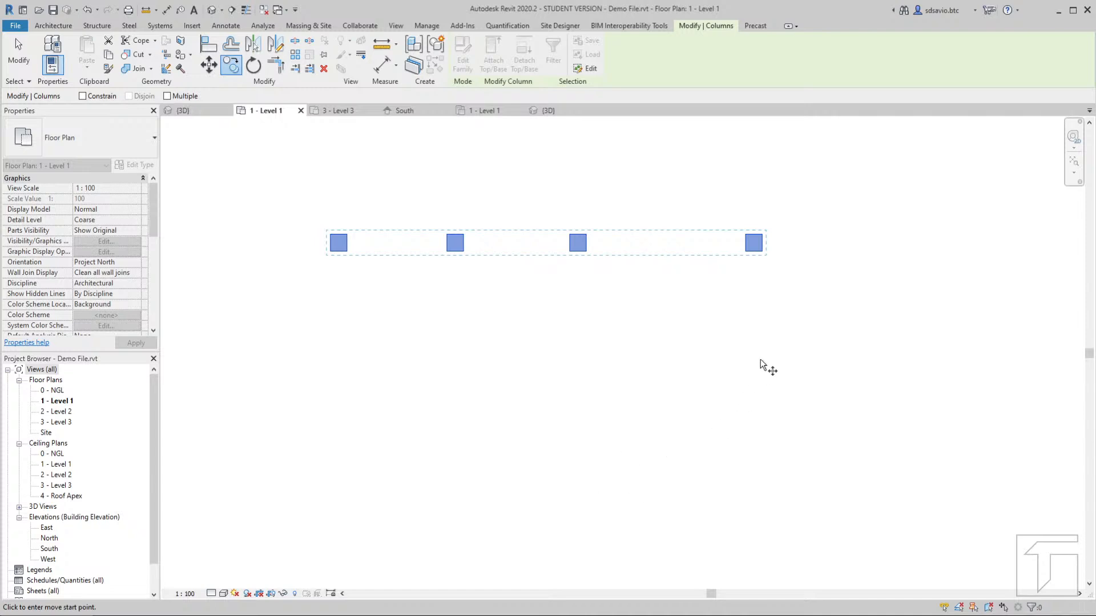
pyautogui.click(797, 250)
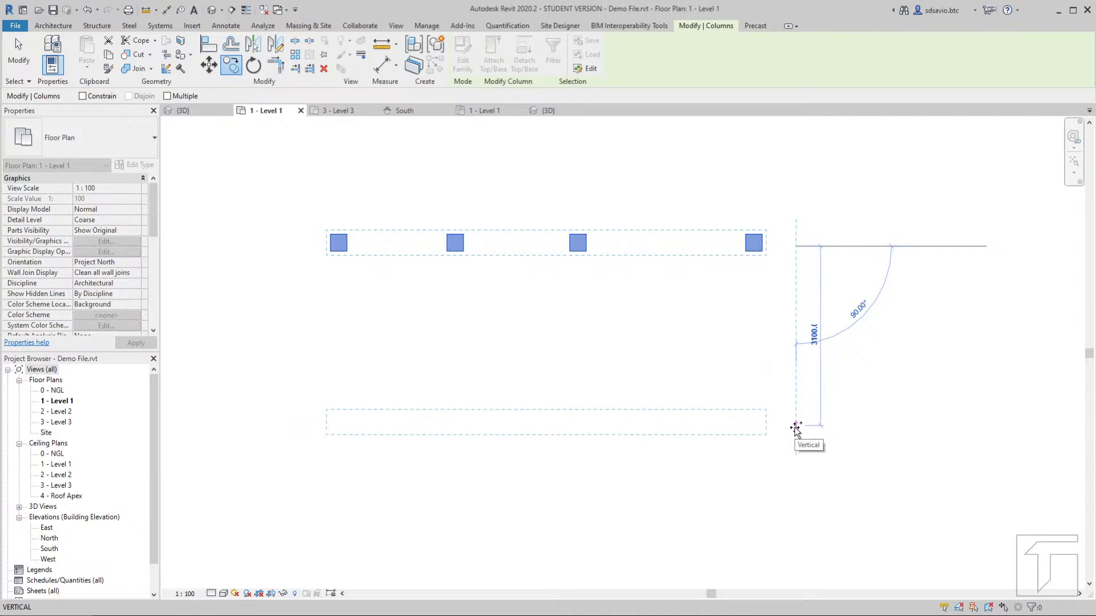
pyautogui.click(795, 428)
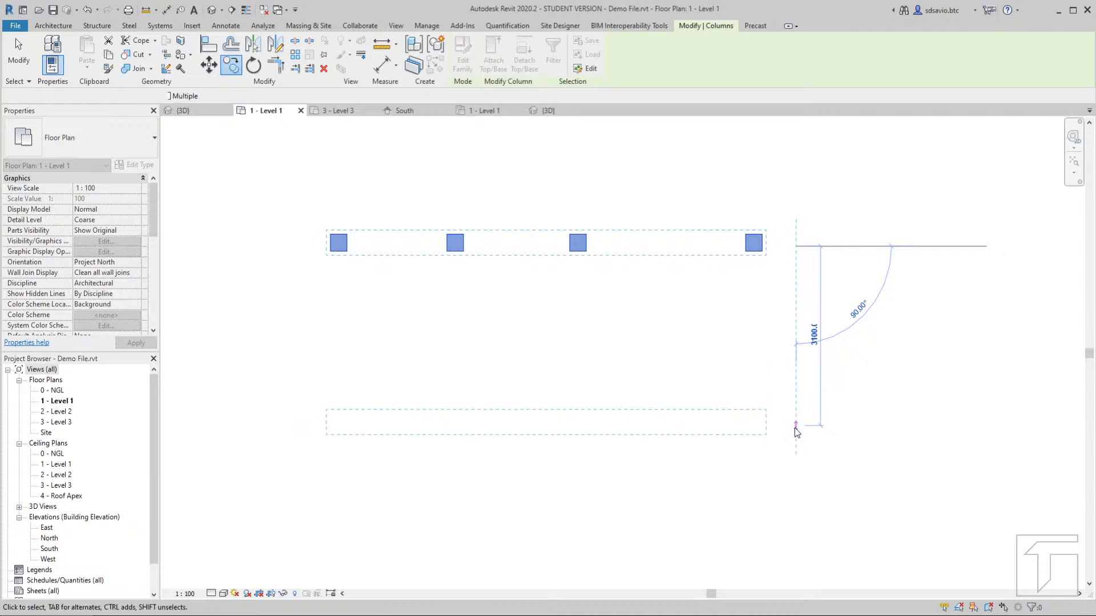
pyautogui.click(671, 367)
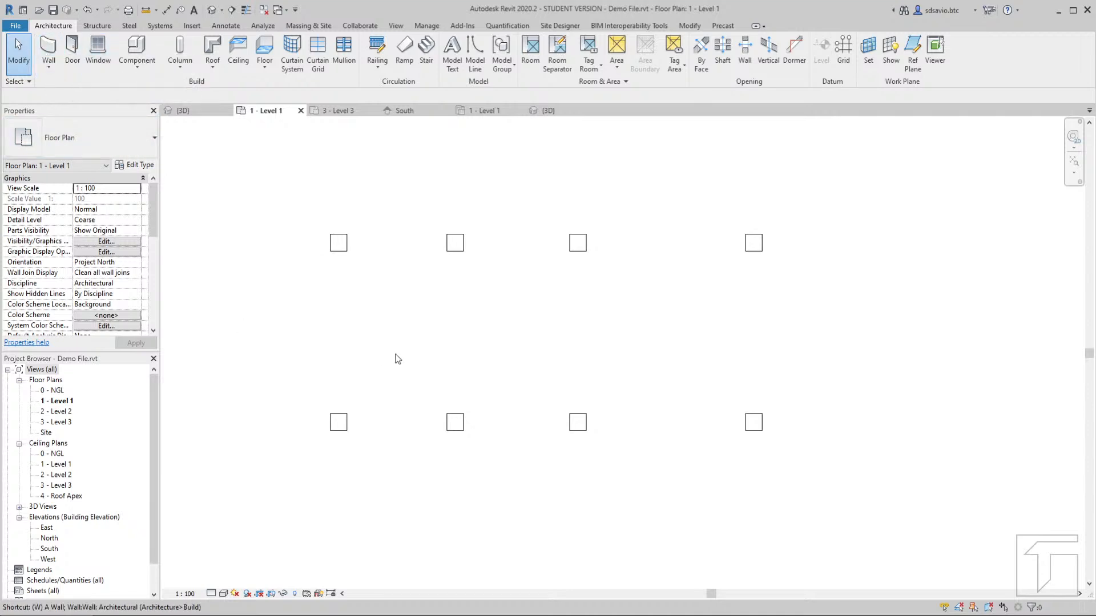
# Start the Wall tool and choose the basic wall type Generic - 150mm, checking the Sample House Plan image for reference
pyautogui.press('w')
pyautogui.press('a')
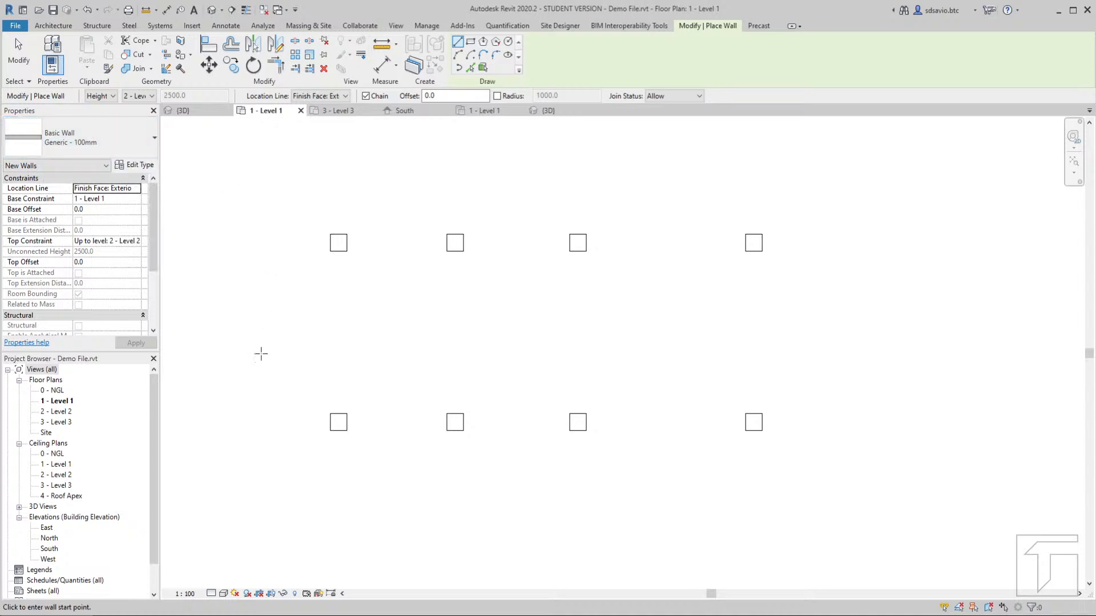
pyautogui.click(156, 593)
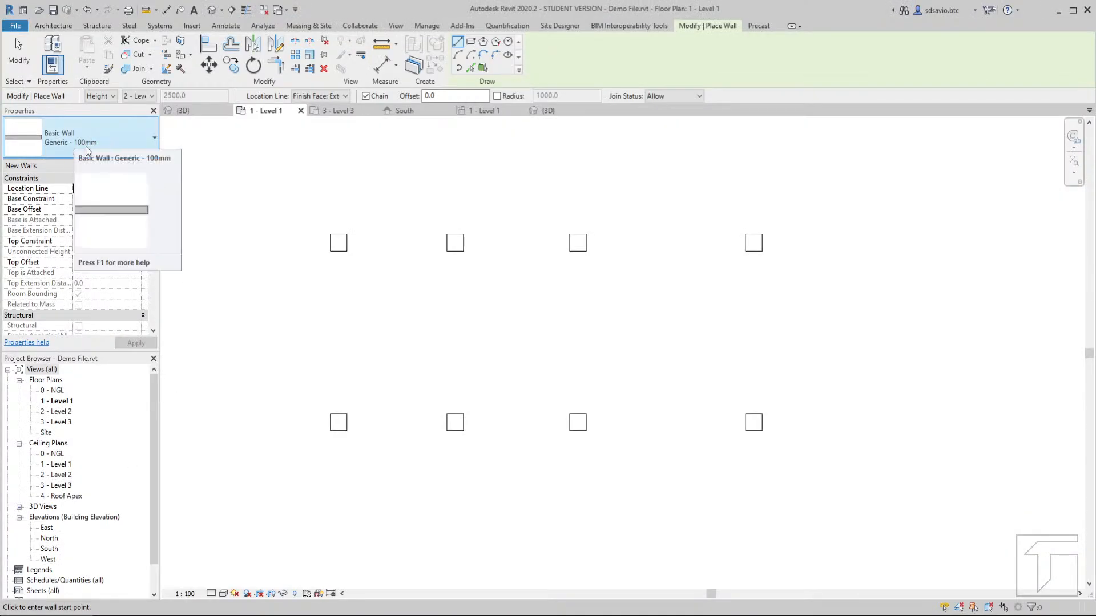
pyautogui.click(125, 141)
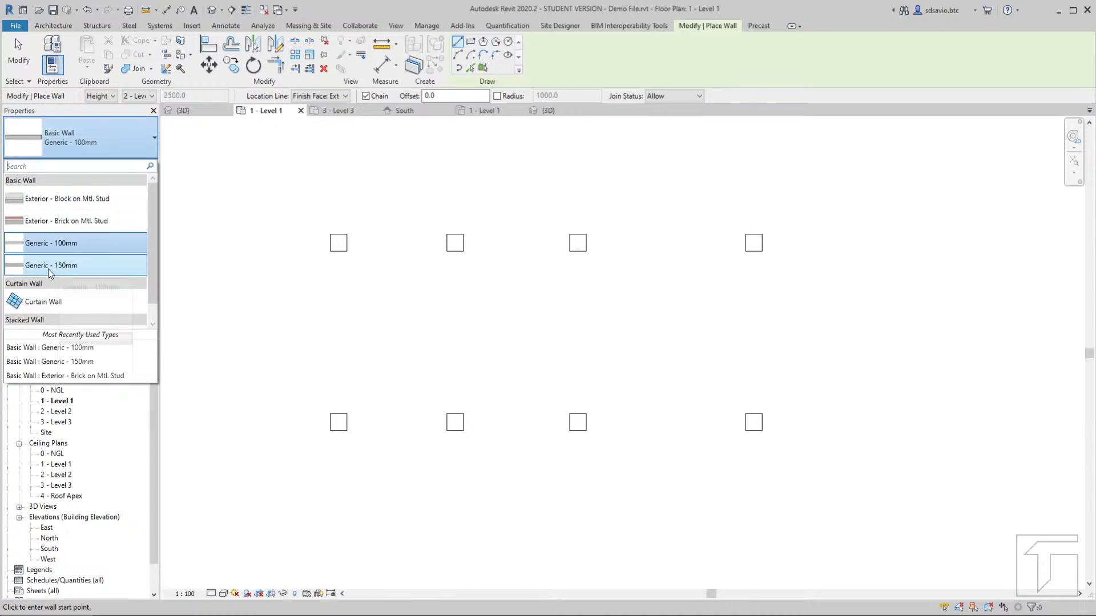
pyautogui.moveTo(48, 269)
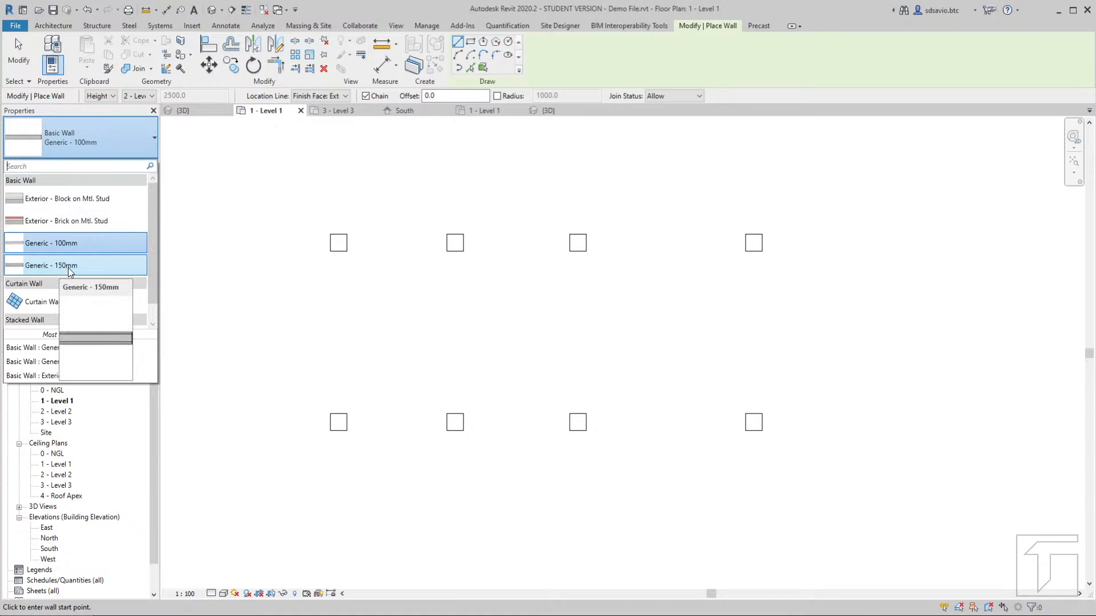
pyautogui.click(67, 267)
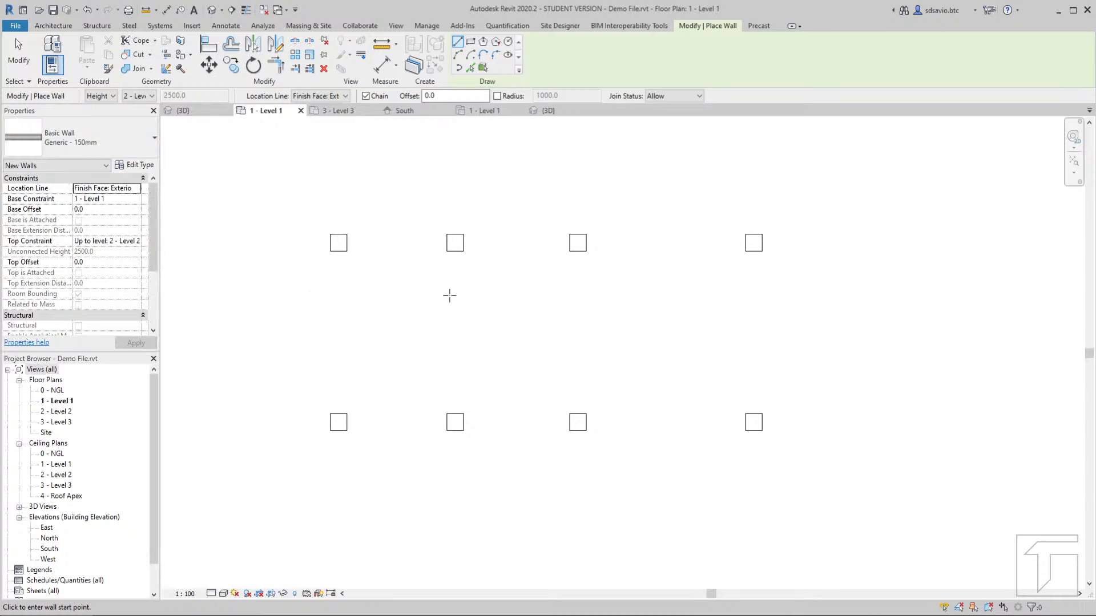
# Set the new walls to reach up to 3 - Level 3 with the location line at Finish Face: Exterior
pyautogui.scroll(2, 461, 294)
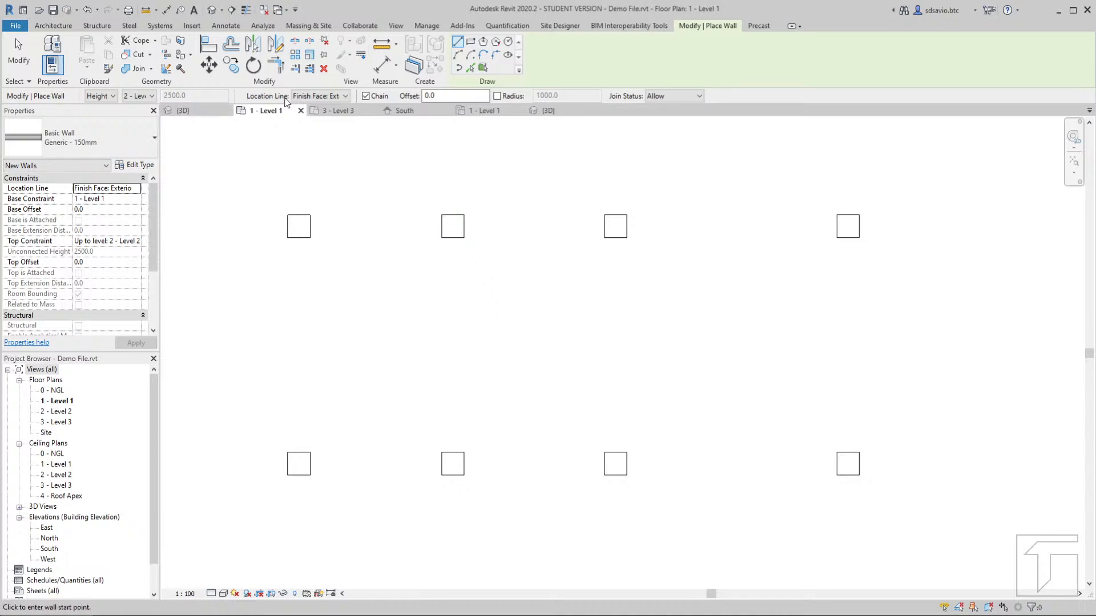
pyautogui.click(151, 96)
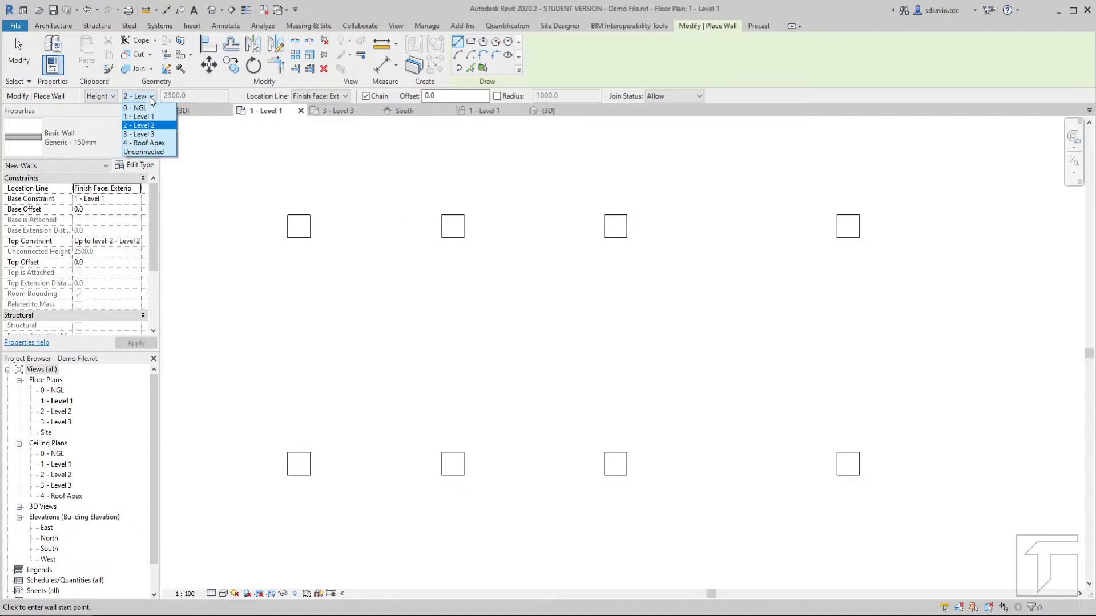
pyautogui.click(147, 135)
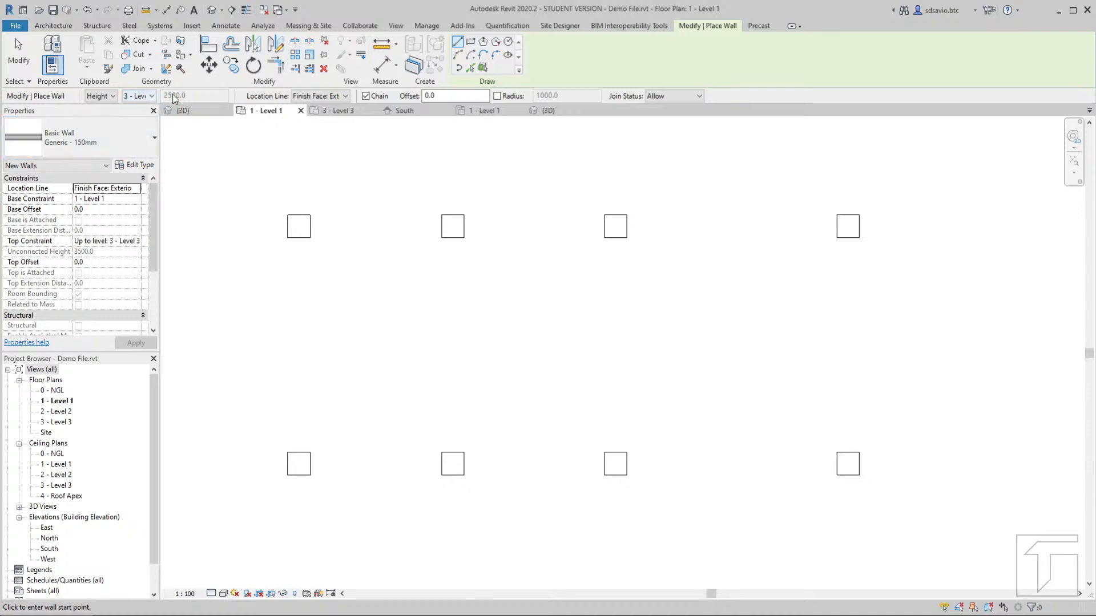
pyautogui.click(320, 96)
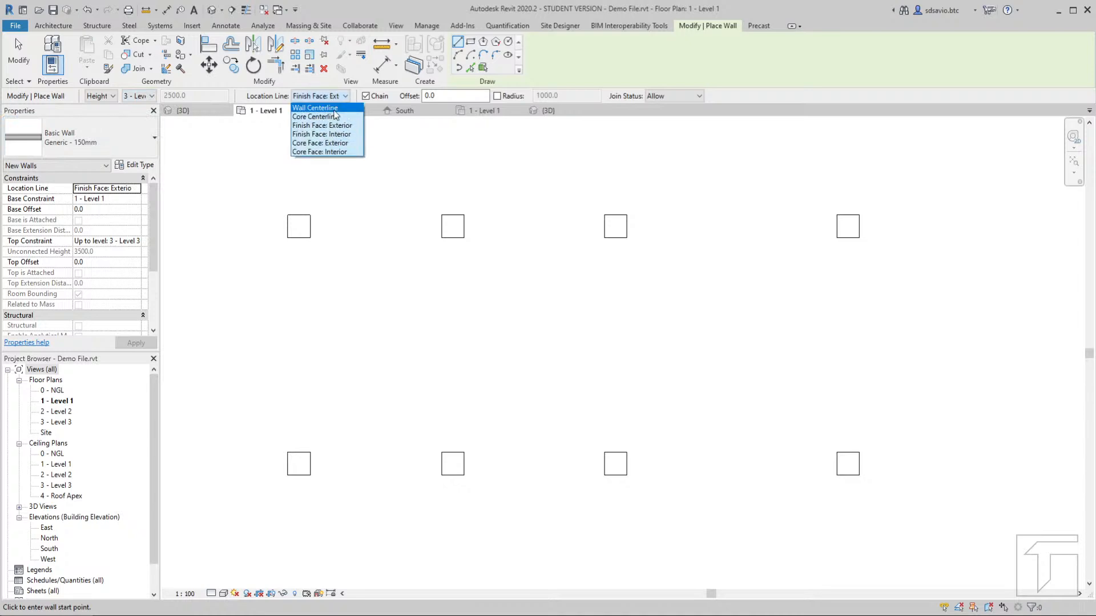
pyautogui.click(343, 126)
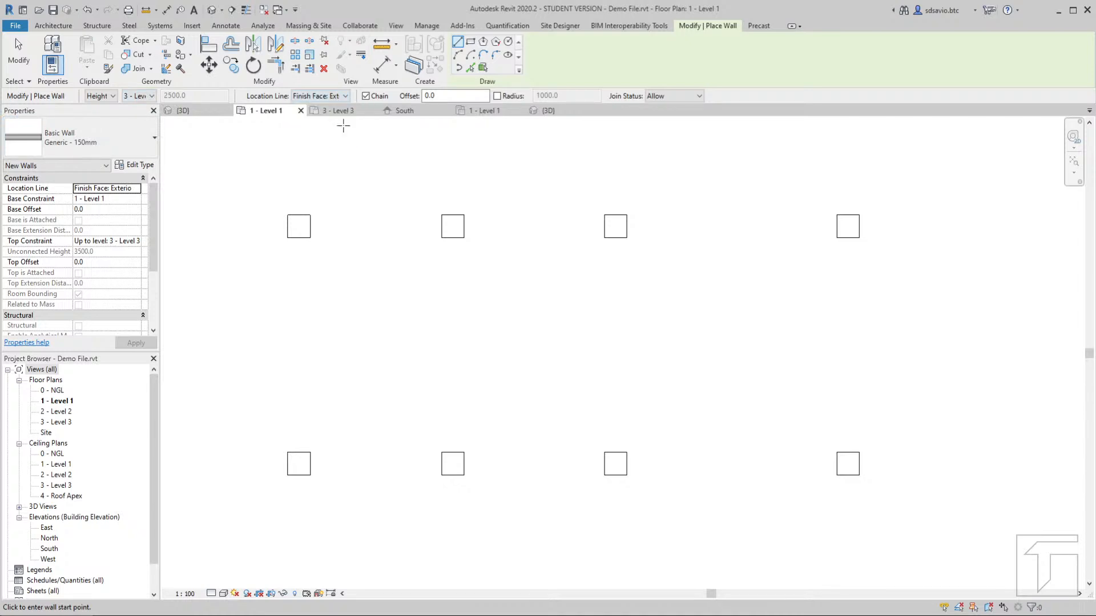
# Draw a closed rectangle of four walls along the outer corners of the six right-hand columns, leaving the two leftmost columns freestanding
pyautogui.click(441, 215)
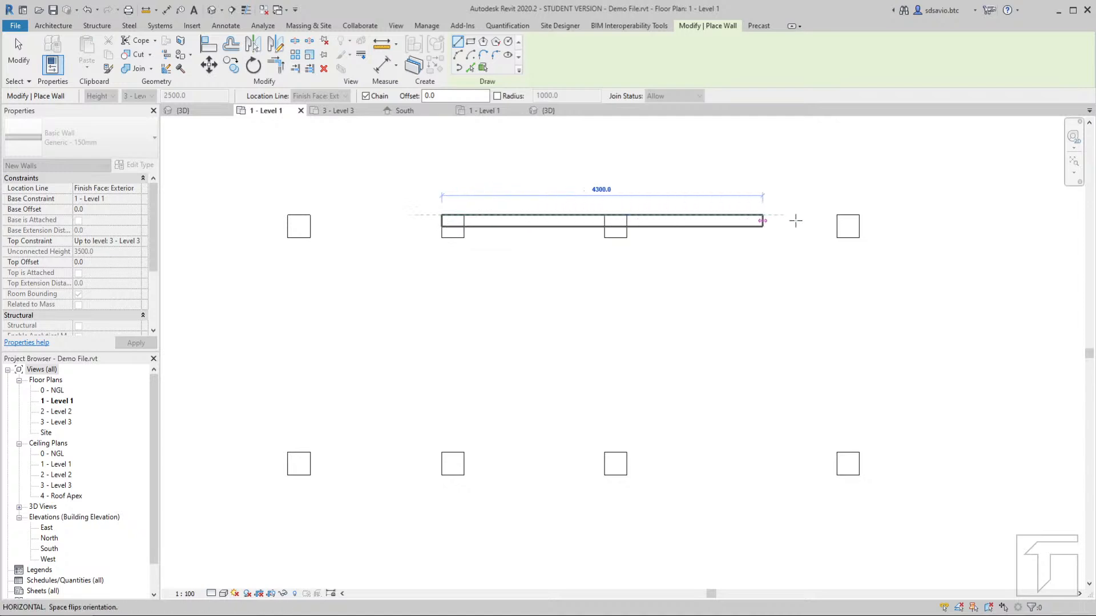
pyautogui.click(860, 215)
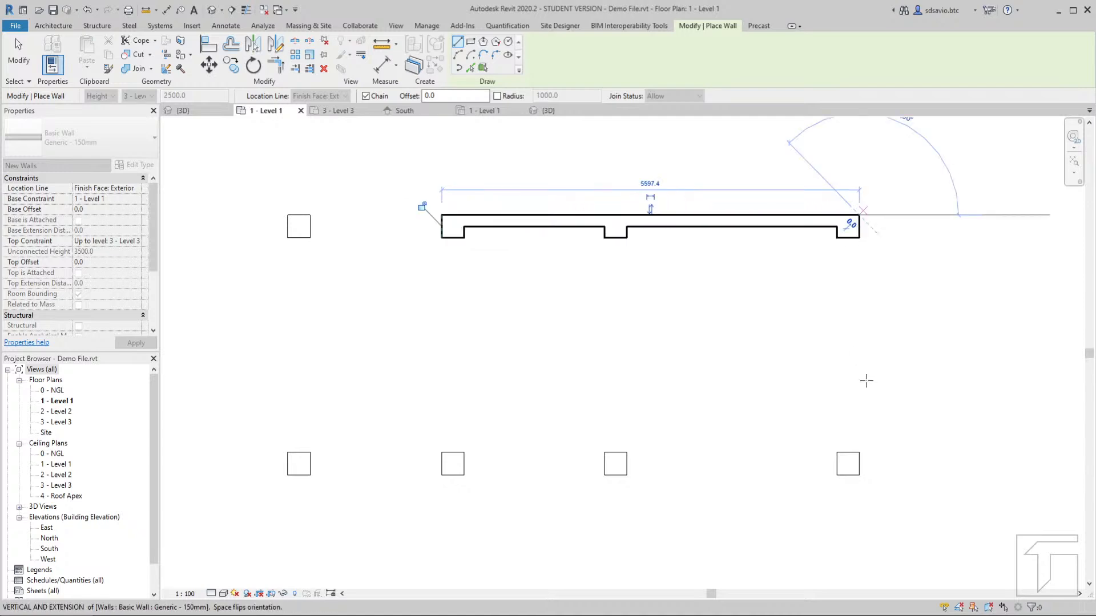
pyautogui.click(859, 475)
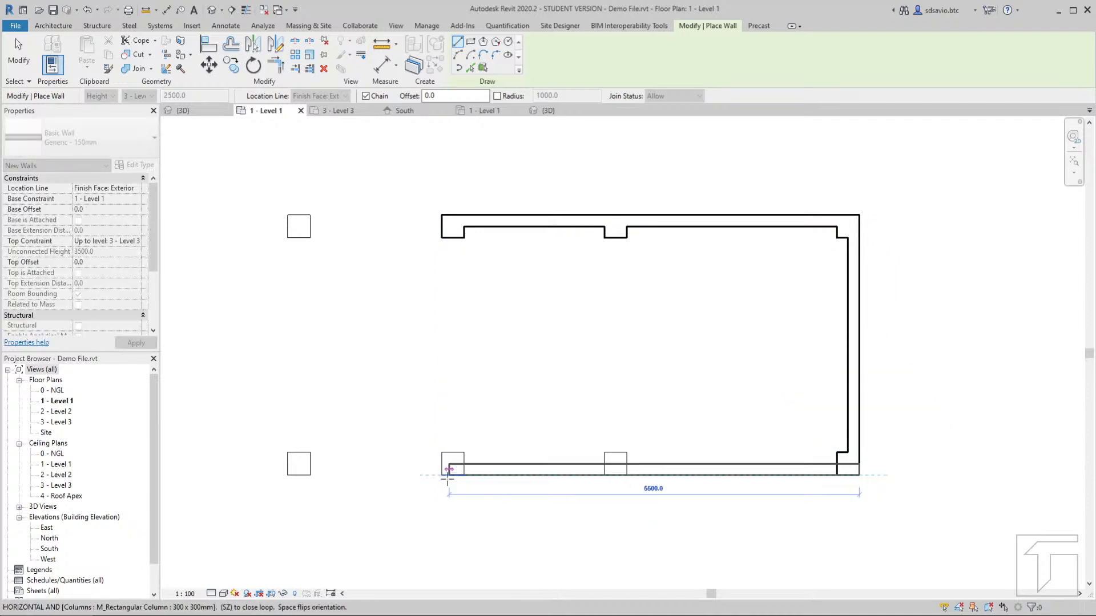
pyautogui.click(442, 476)
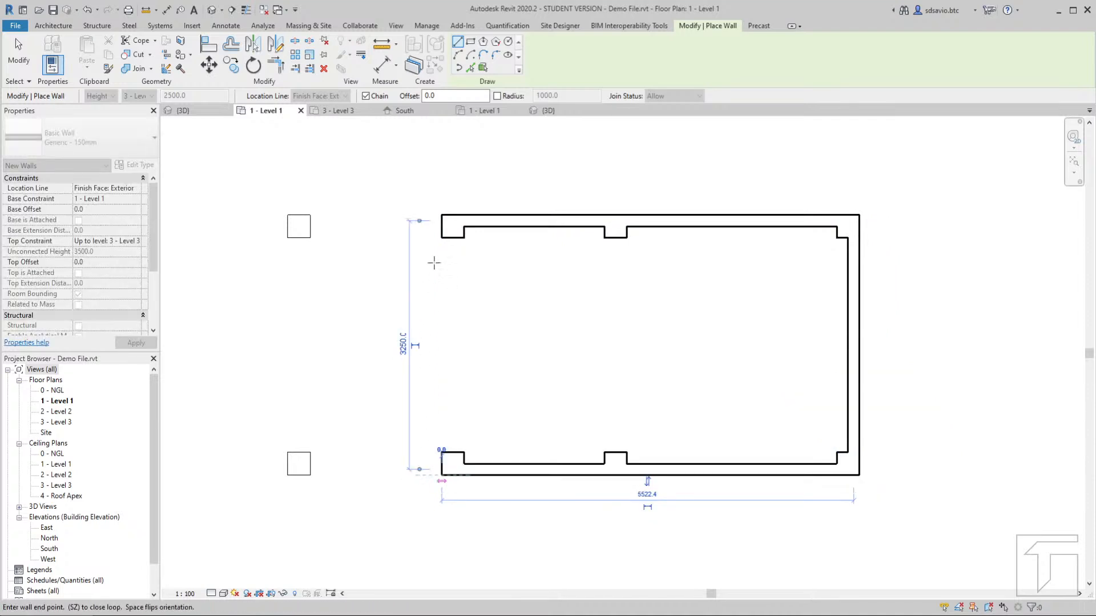
pyautogui.click(441, 215)
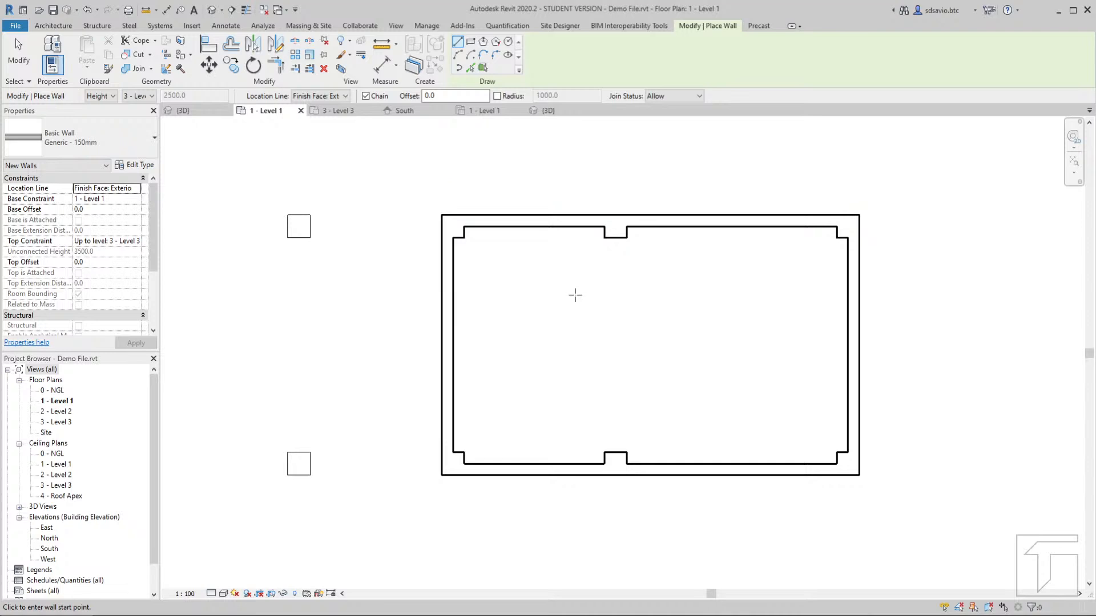
pyautogui.press('Escape')
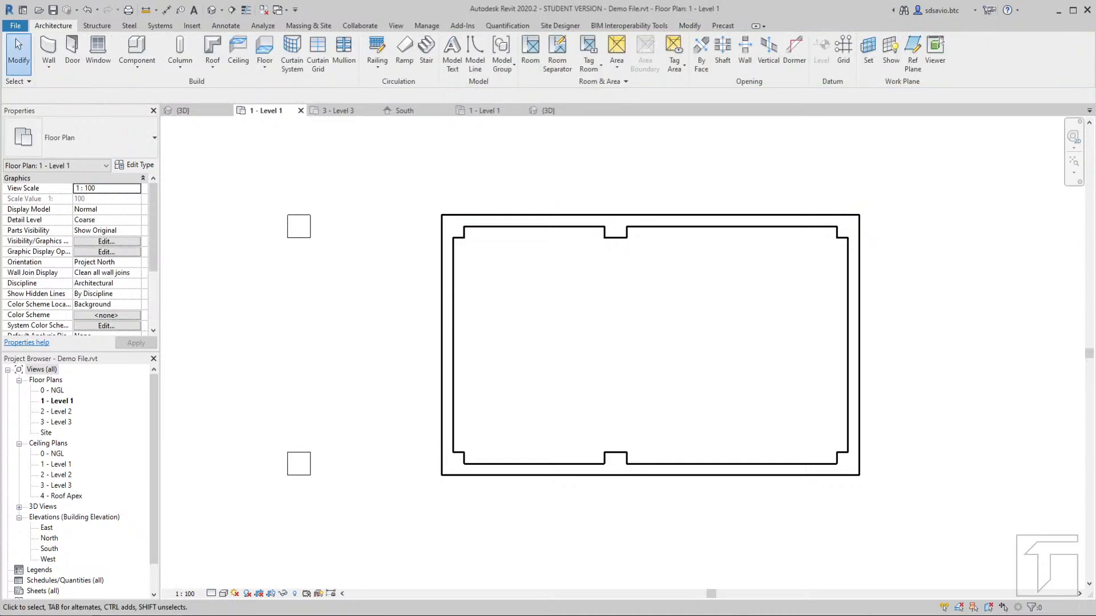
# Set the distance between the left and right exterior walls to 12075 mm, consulting the Sample House Plan image
pyautogui.moveTo(140, 615)
pyautogui.click(139, 588)
pyautogui.scroll(-1, 484, 283)
pyautogui.scroll(-1, 498, 289)
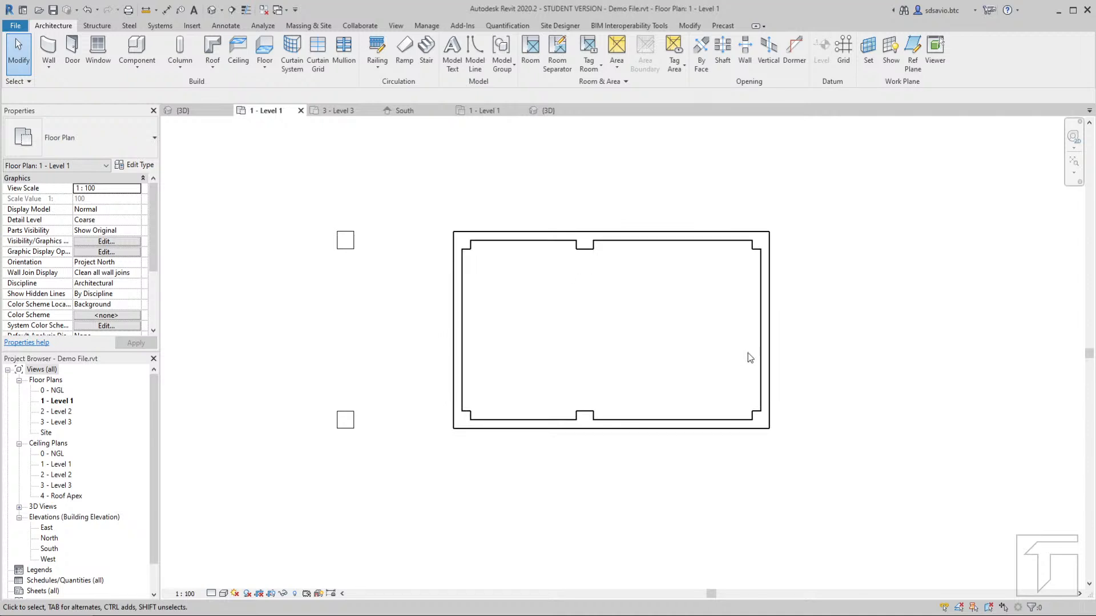
pyautogui.click(770, 322)
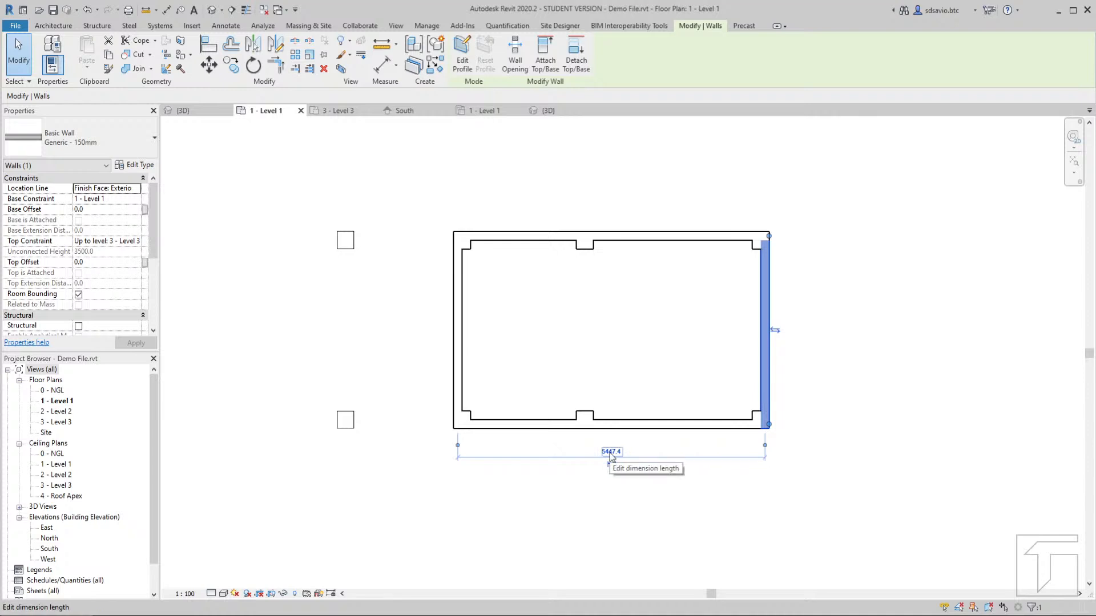
pyautogui.click(611, 452)
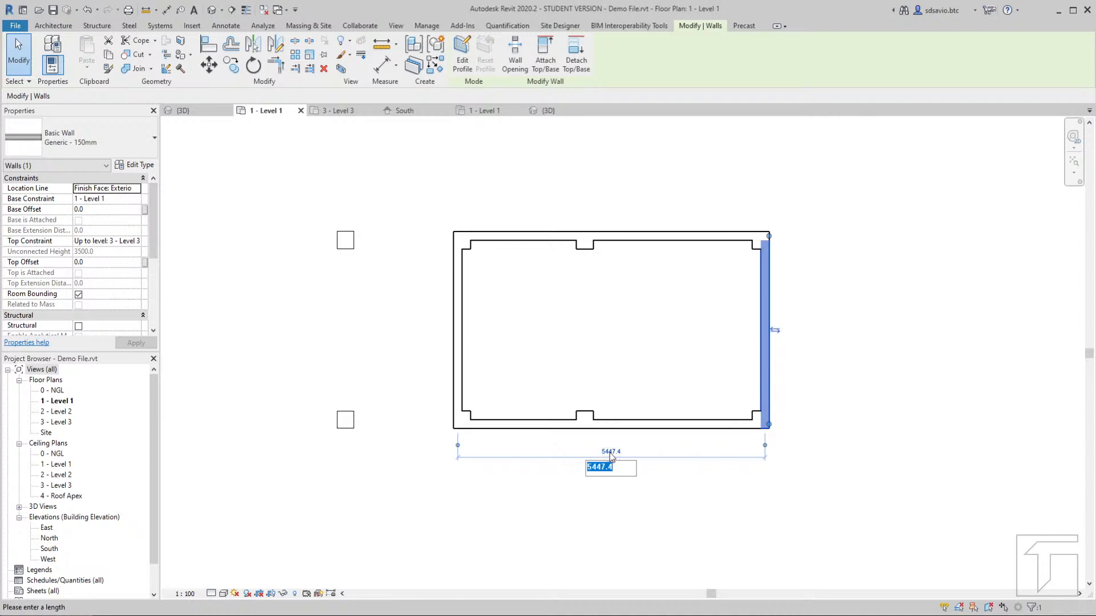
pyautogui.write('12')
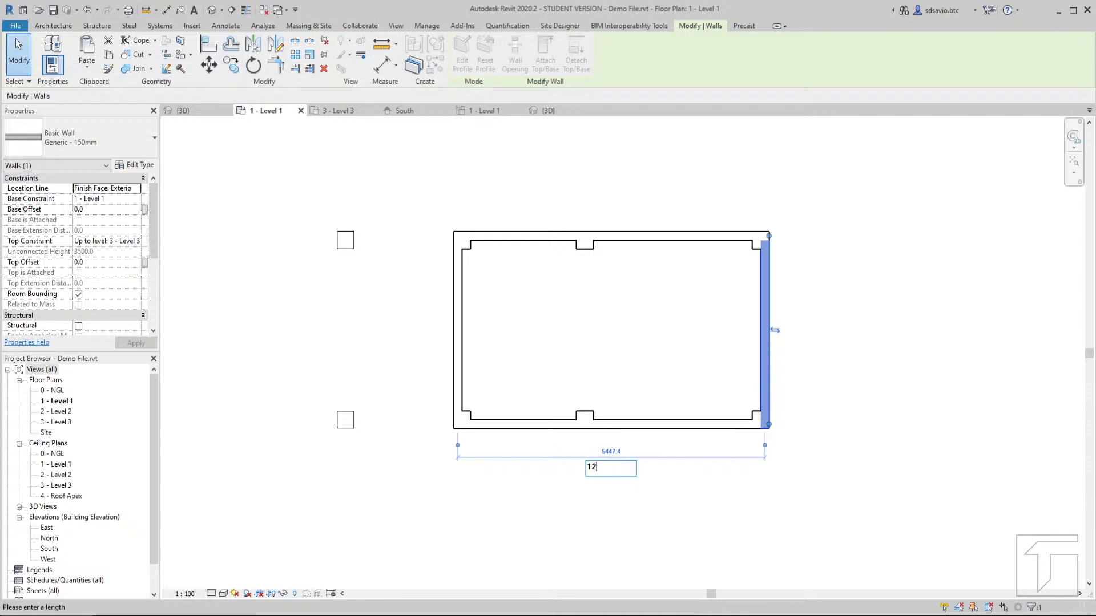
pyautogui.write('075')
pyautogui.press('Return')
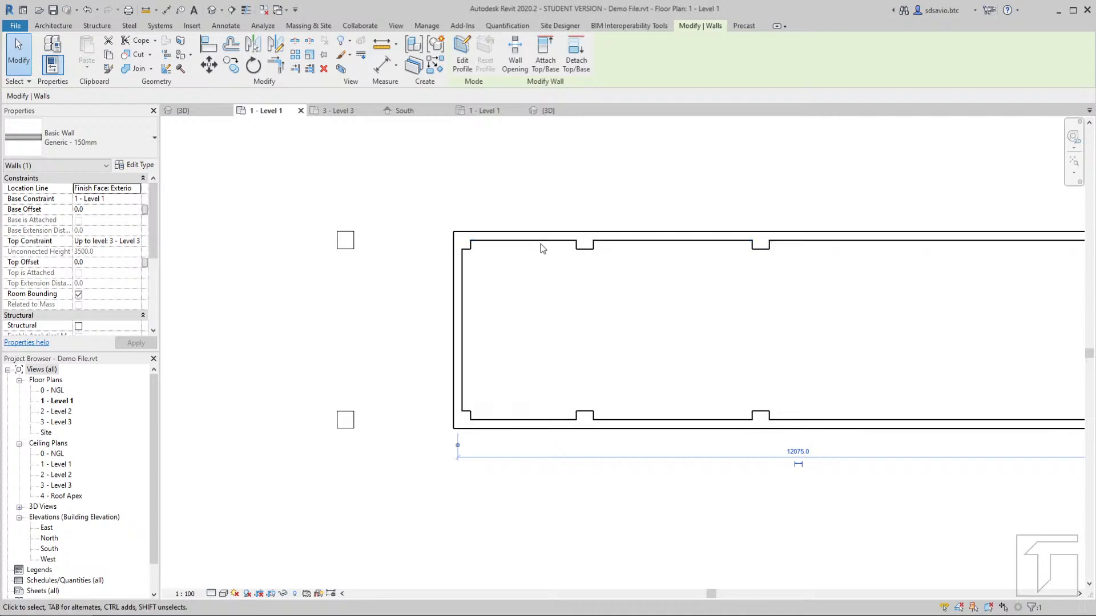
# Set the spacing between the upper and lower exterior walls to 6500 mm by repositioning the lower wall
pyautogui.click(535, 424)
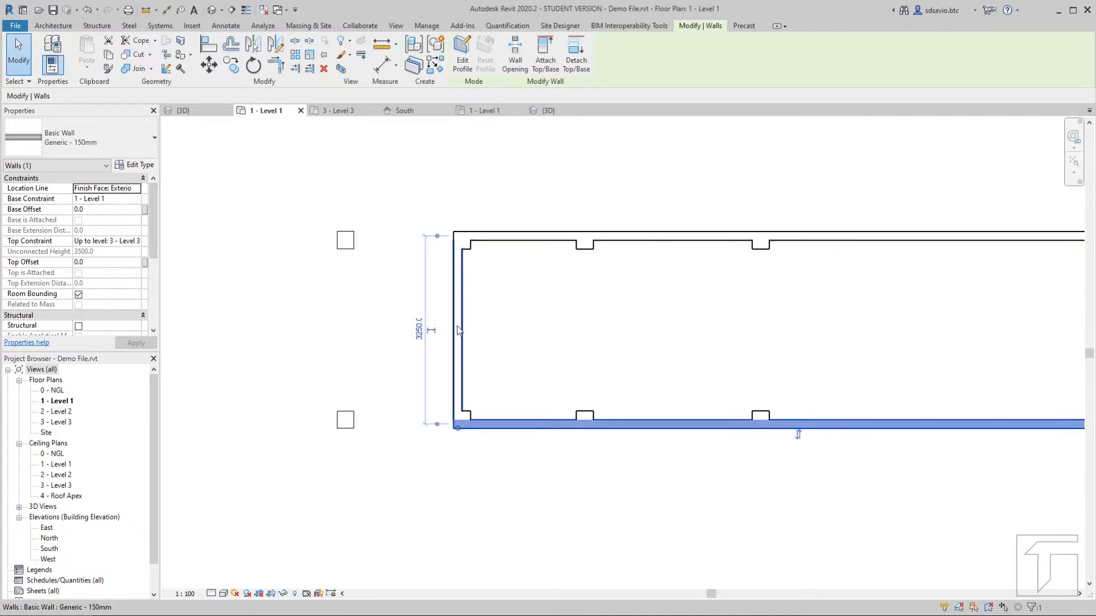
pyautogui.click(418, 332)
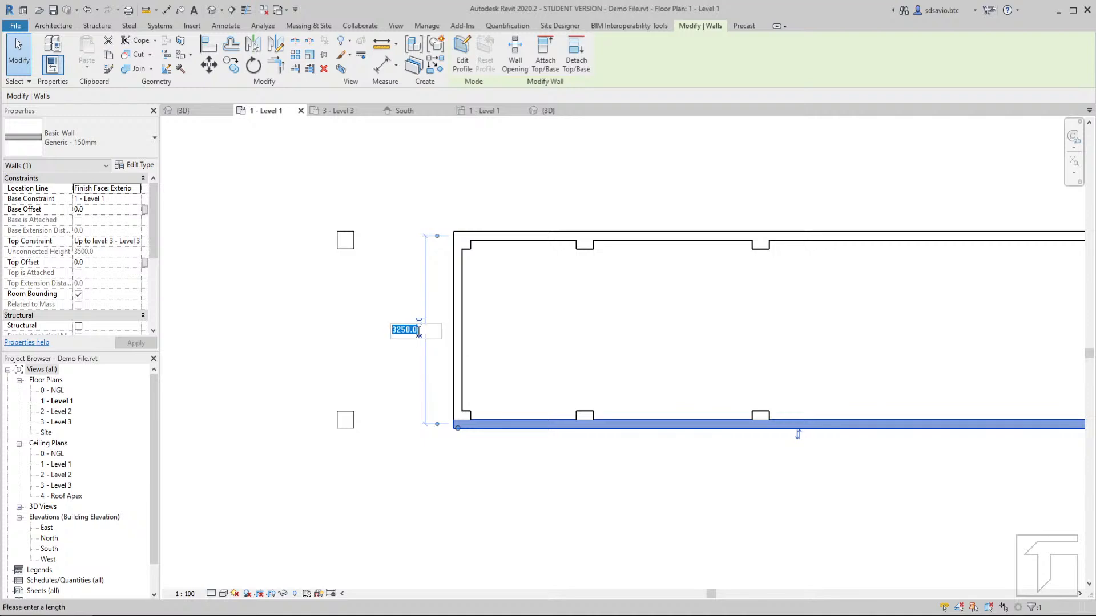
pyautogui.write('6500')
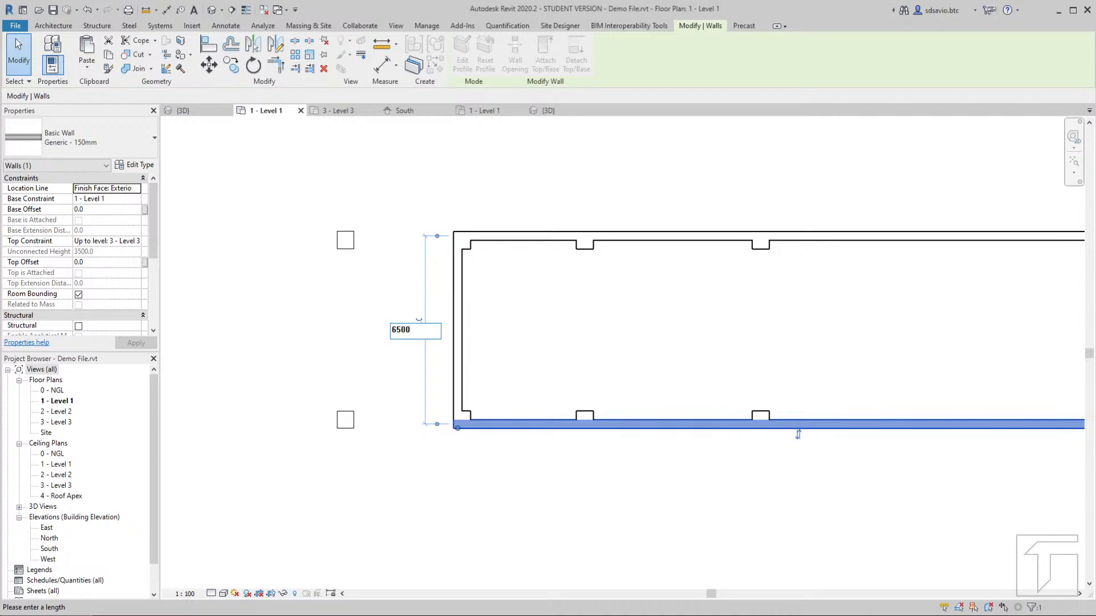
pyautogui.press('Return')
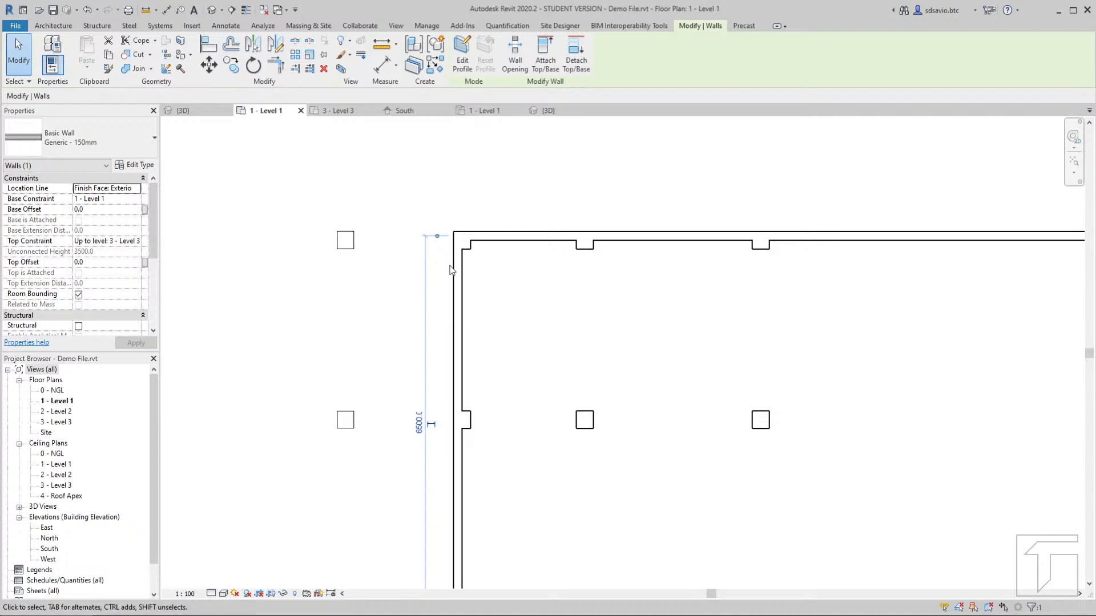
# Move the two rightmost columns horizontally so the upper one sits in the upper-right outer wall corner
pyautogui.scroll(-2, 403, 237)
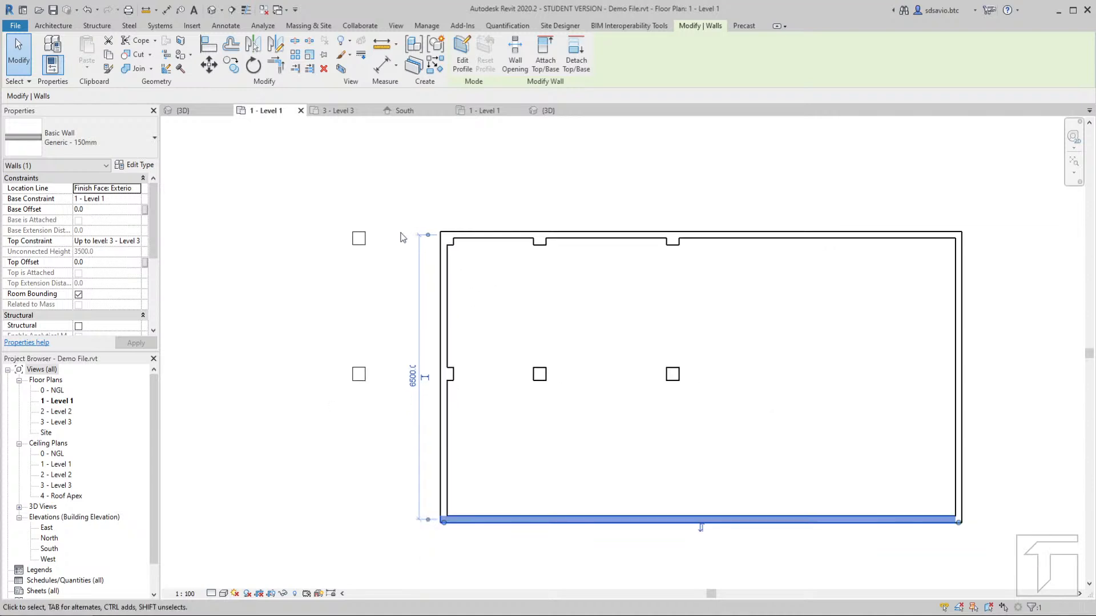
pyautogui.scroll(-1, 402, 237)
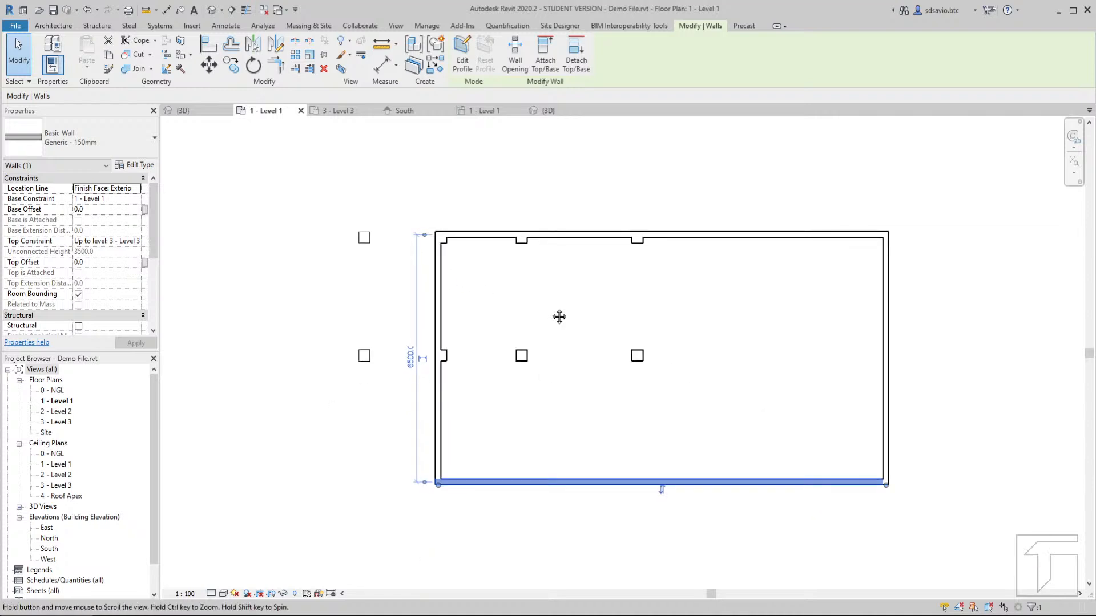
pyautogui.moveTo(559, 315); pyautogui.dragTo(524, 276, button='middle')
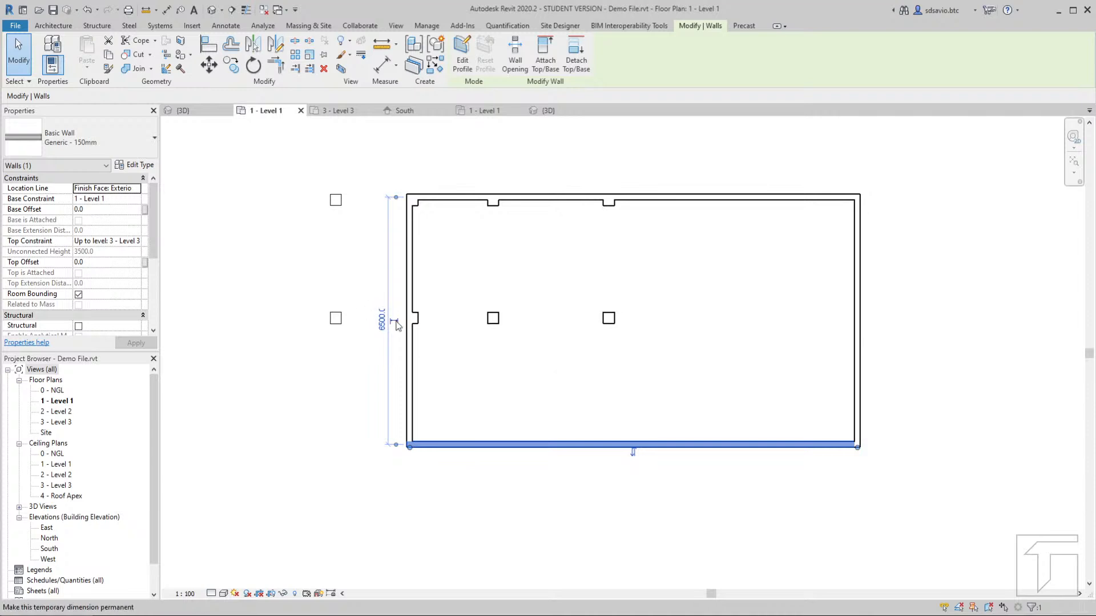
pyautogui.click(597, 377)
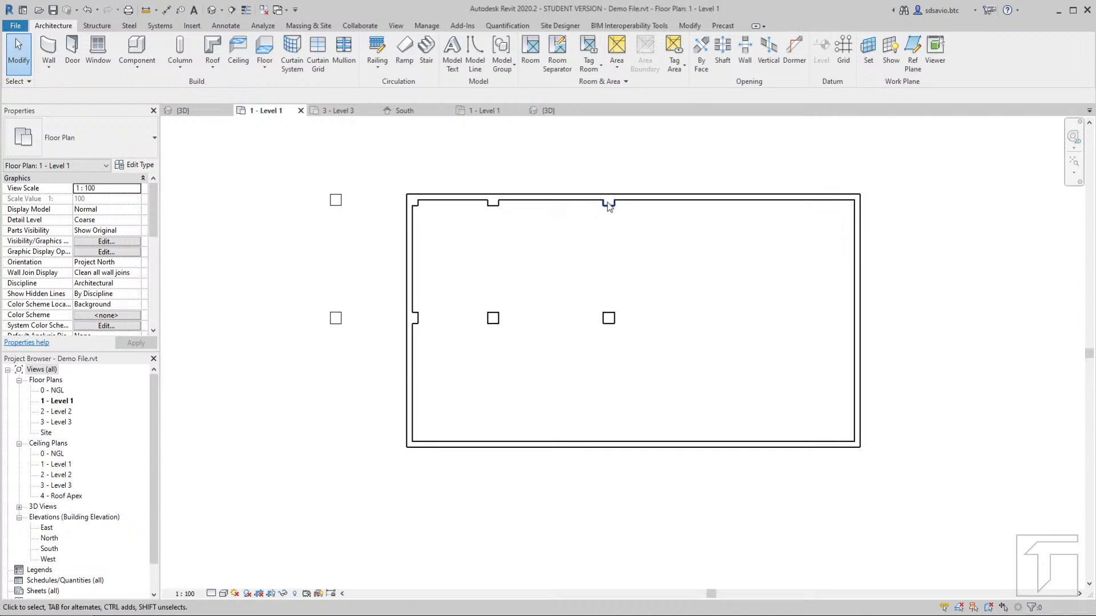
pyautogui.moveTo(570, 167); pyautogui.dragTo(653, 358)
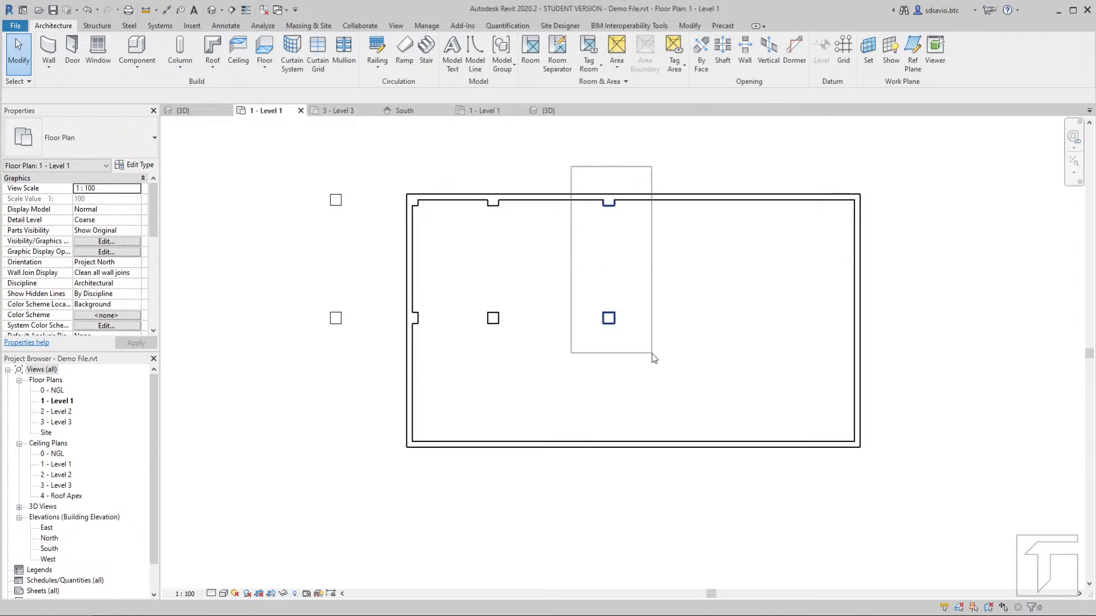
pyautogui.moveTo(654, 358); pyautogui.dragTo(654, 359)
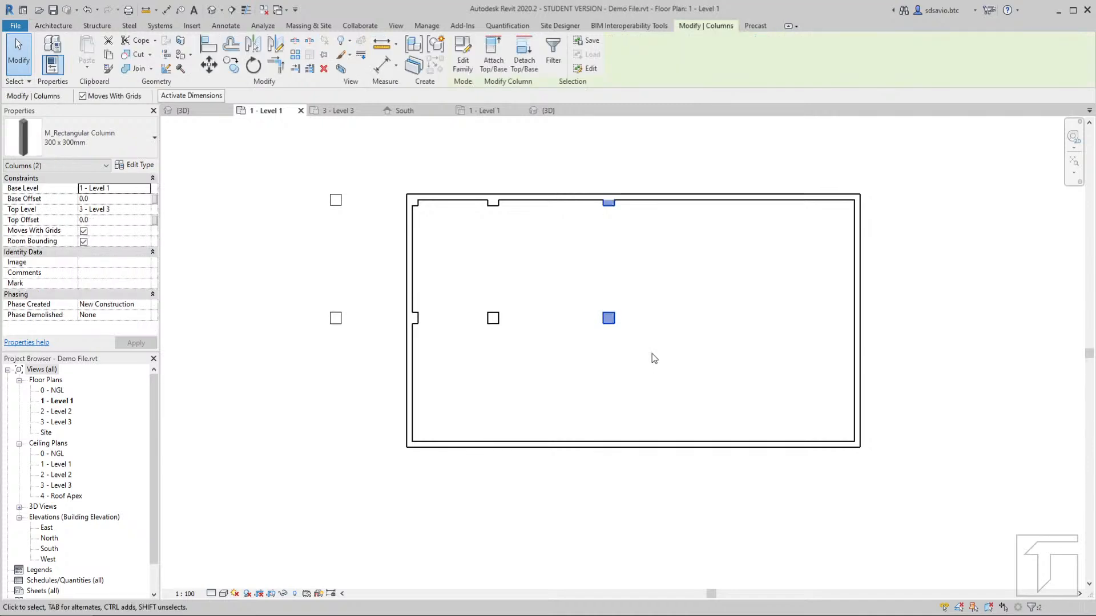
pyautogui.click(213, 71)
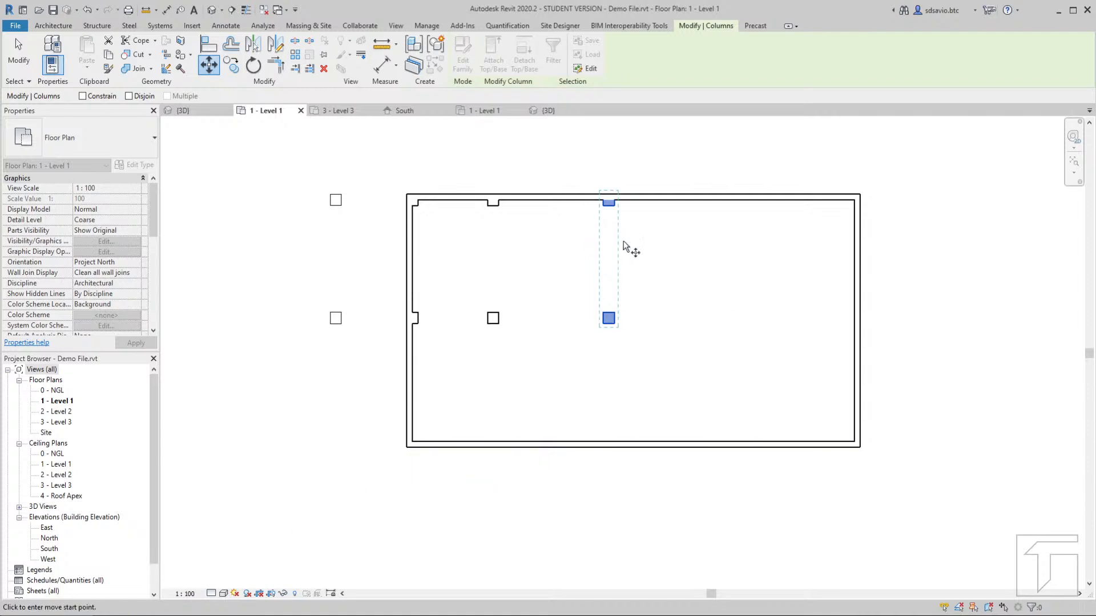
pyautogui.click(615, 197)
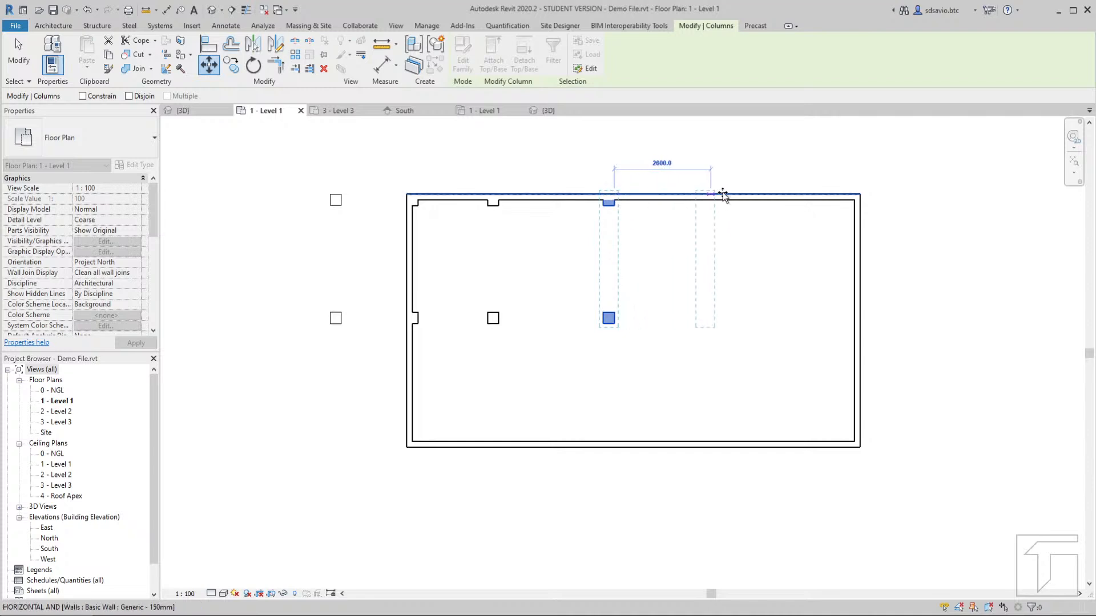
pyautogui.click(860, 196)
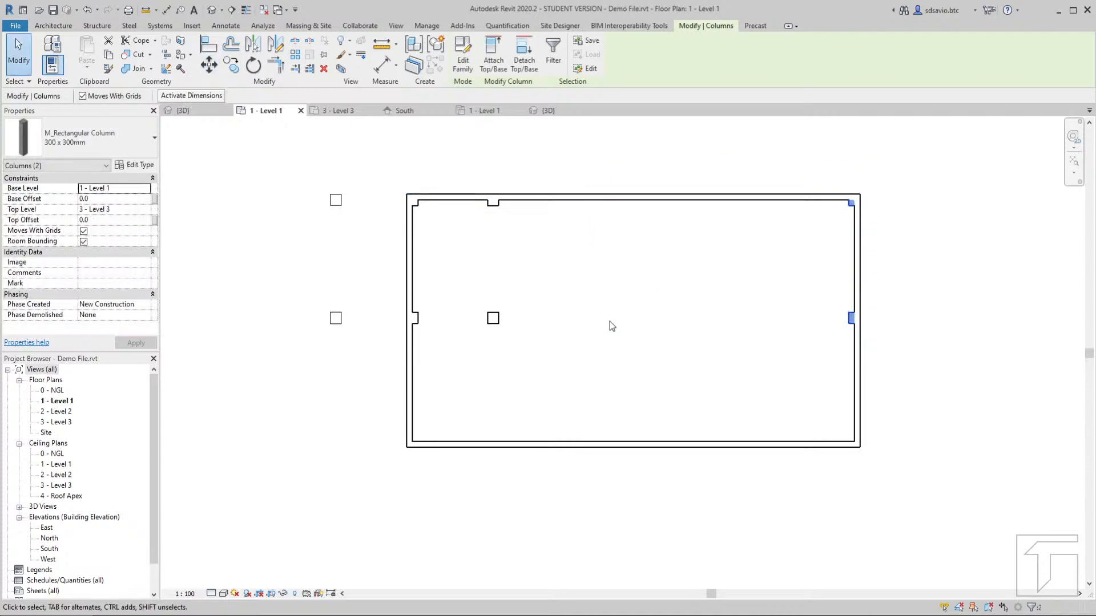
# Move the lower row of four columns straight down to align with the outer corner of the lower wall
pyautogui.moveTo(289, 285); pyautogui.dragTo(915, 351)
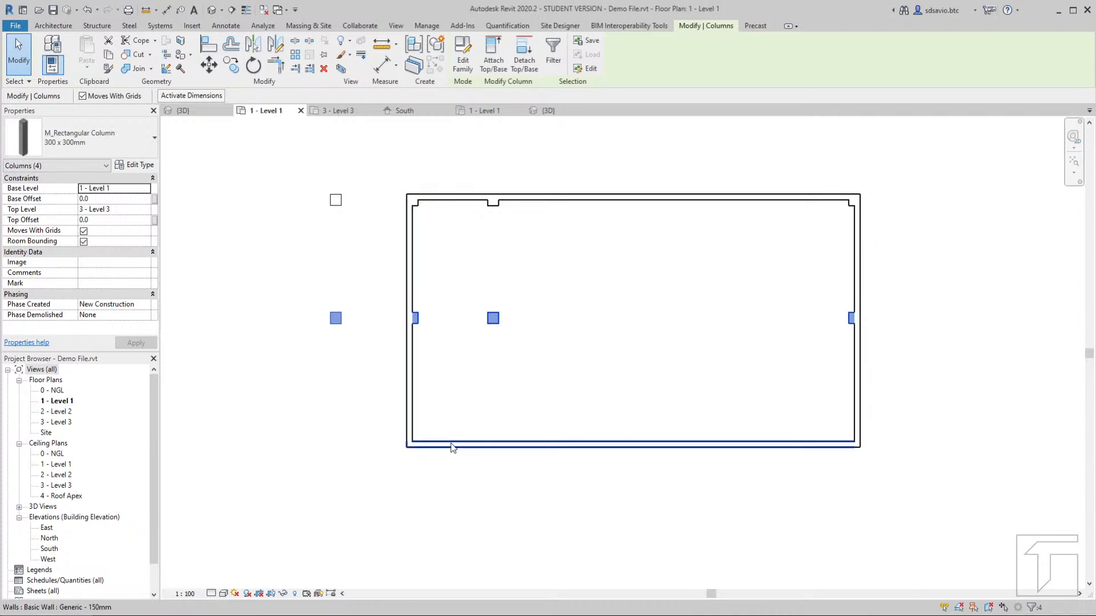
pyautogui.click(209, 64)
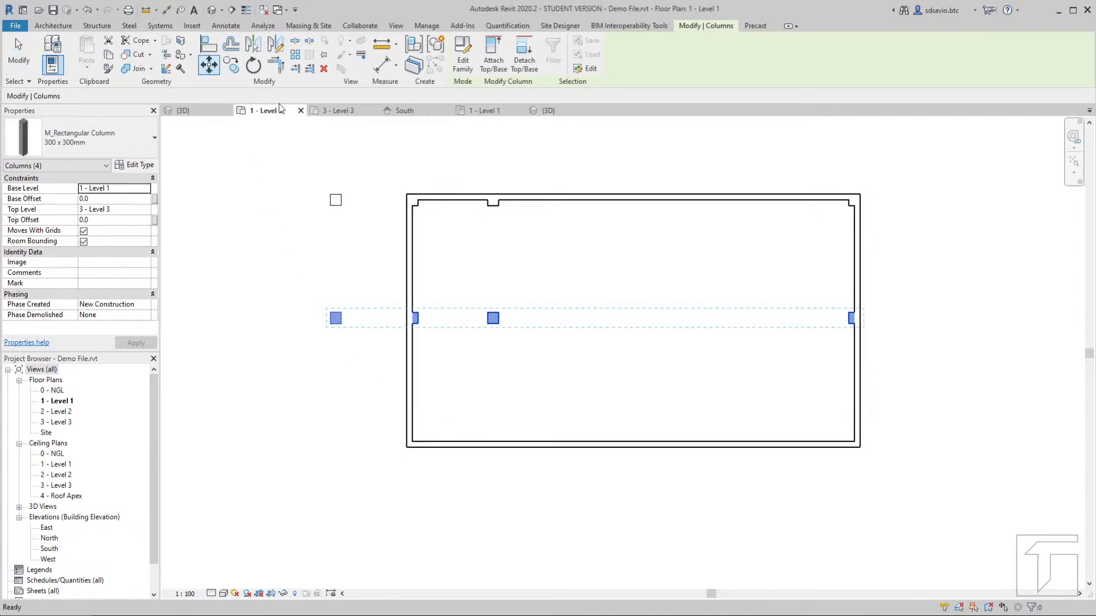
pyautogui.click(860, 323)
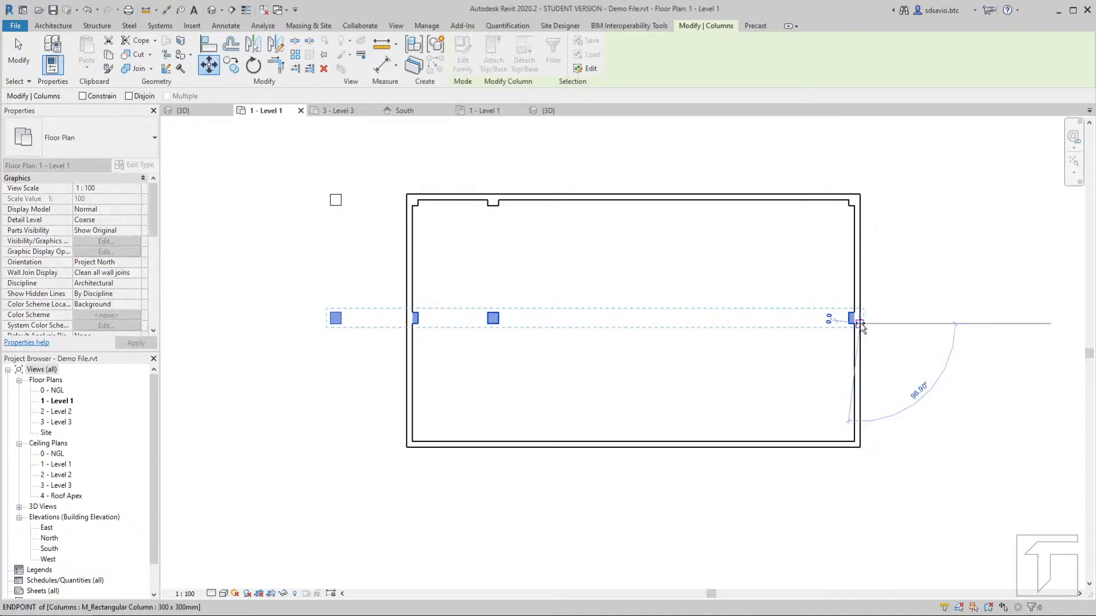
pyautogui.click(861, 450)
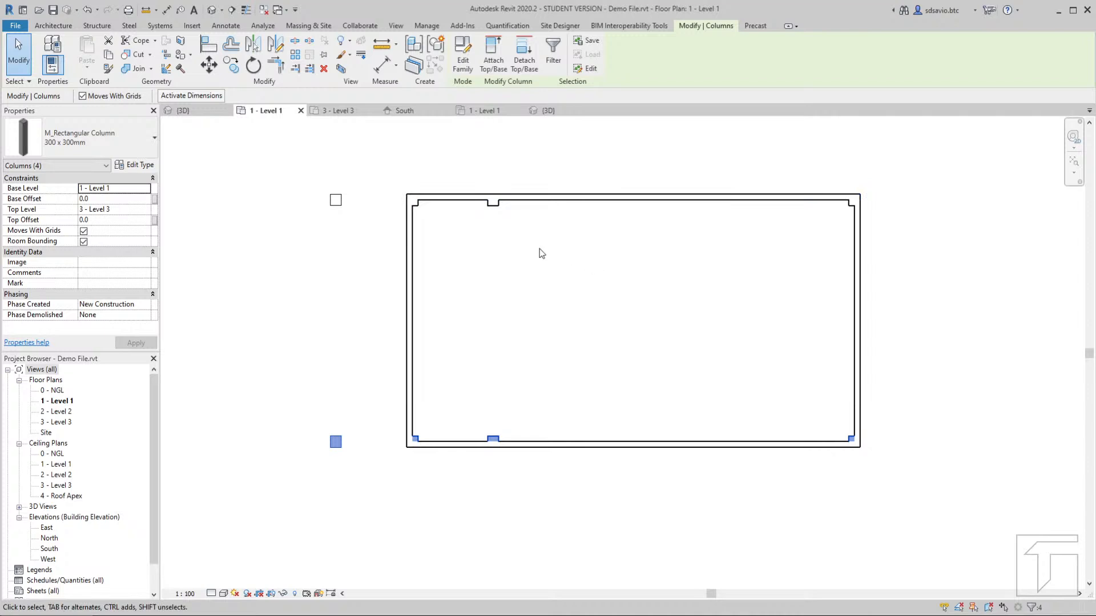
# Move the upper and lower intermediate columns together to the midpoint of the long exterior walls
pyautogui.moveTo(463, 169); pyautogui.dragTo(532, 494)
pyautogui.press('m')
pyautogui.press('v')
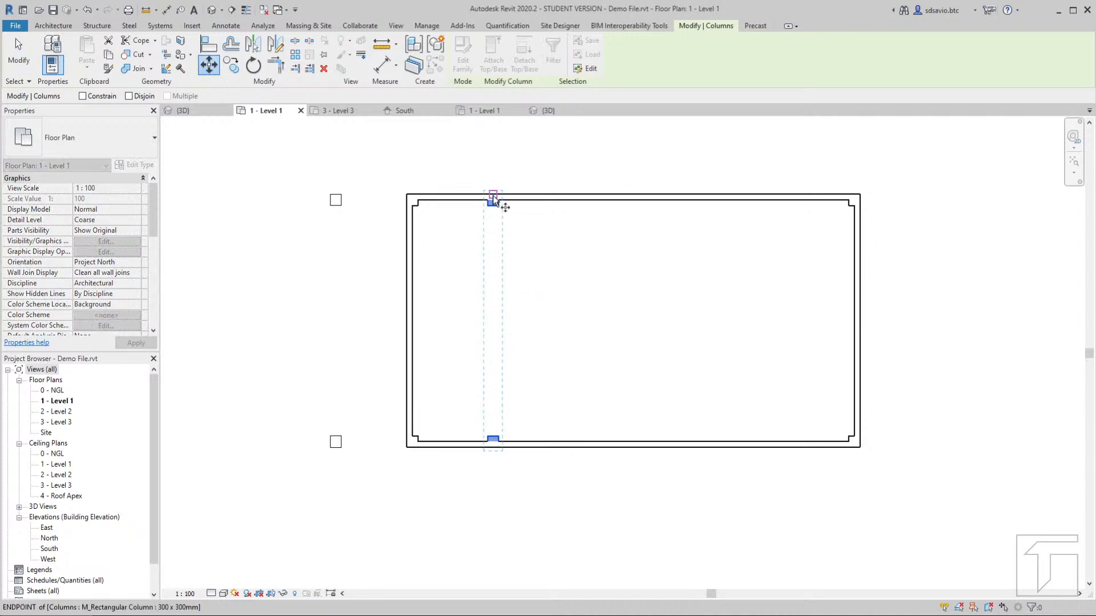
pyautogui.scroll(1, 493, 201)
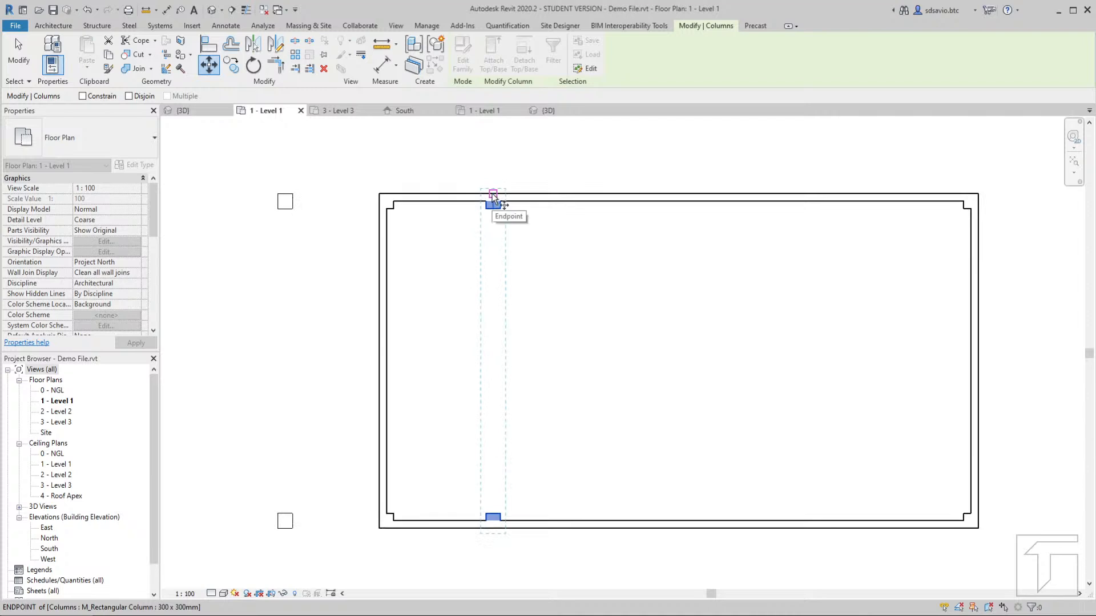
pyautogui.click(494, 201)
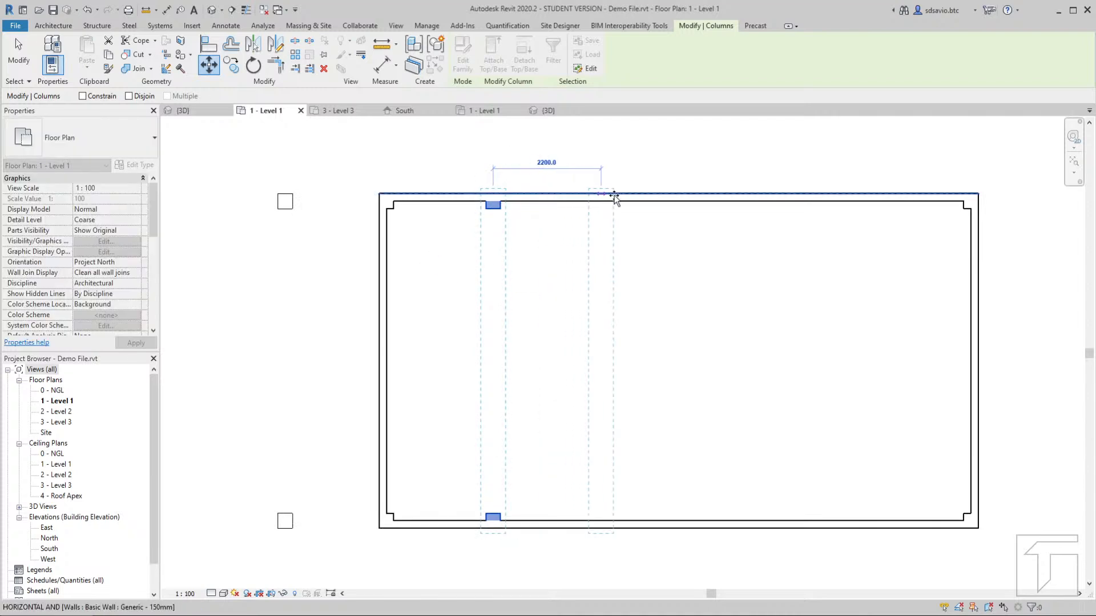
pyautogui.click(678, 195)
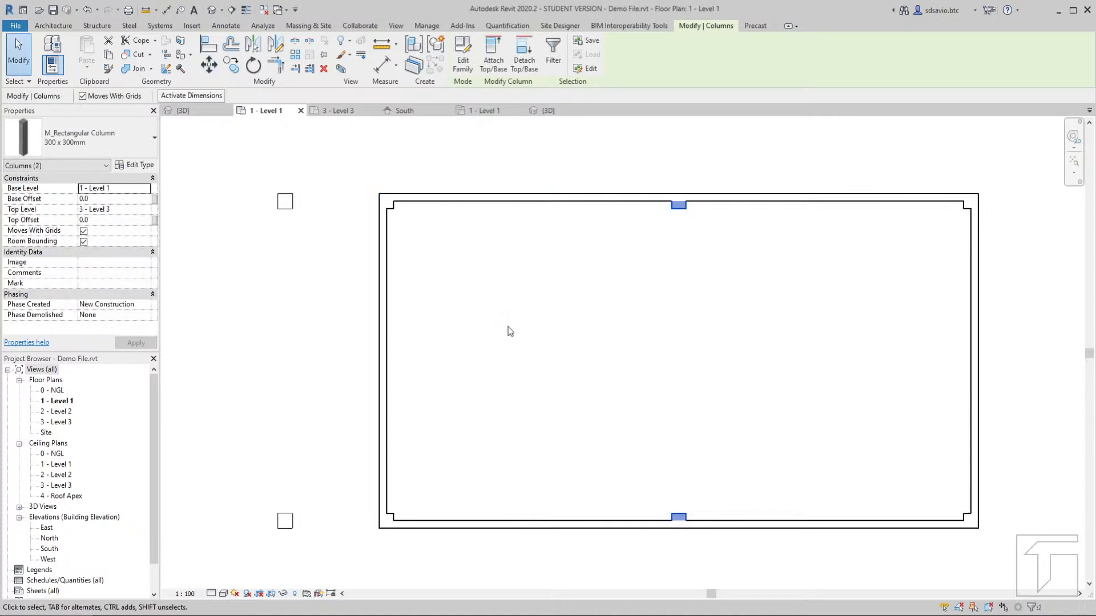
# Set the upper freestanding column 2925 mm from the left exterior wall, following the Sample House Plan image
pyautogui.scroll(-1, 553, 323)
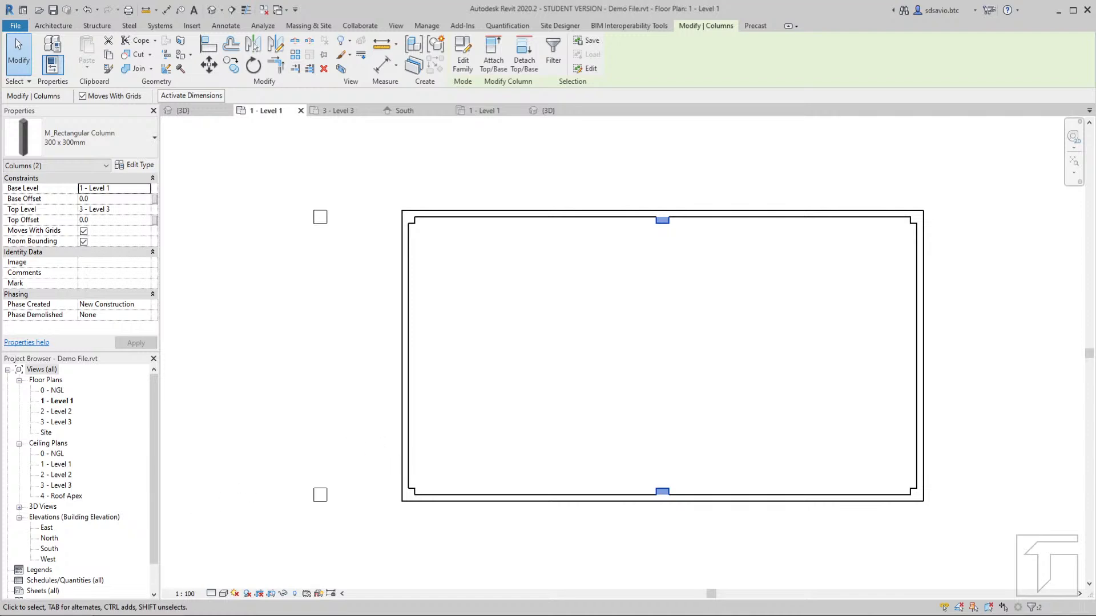
pyautogui.click(143, 615)
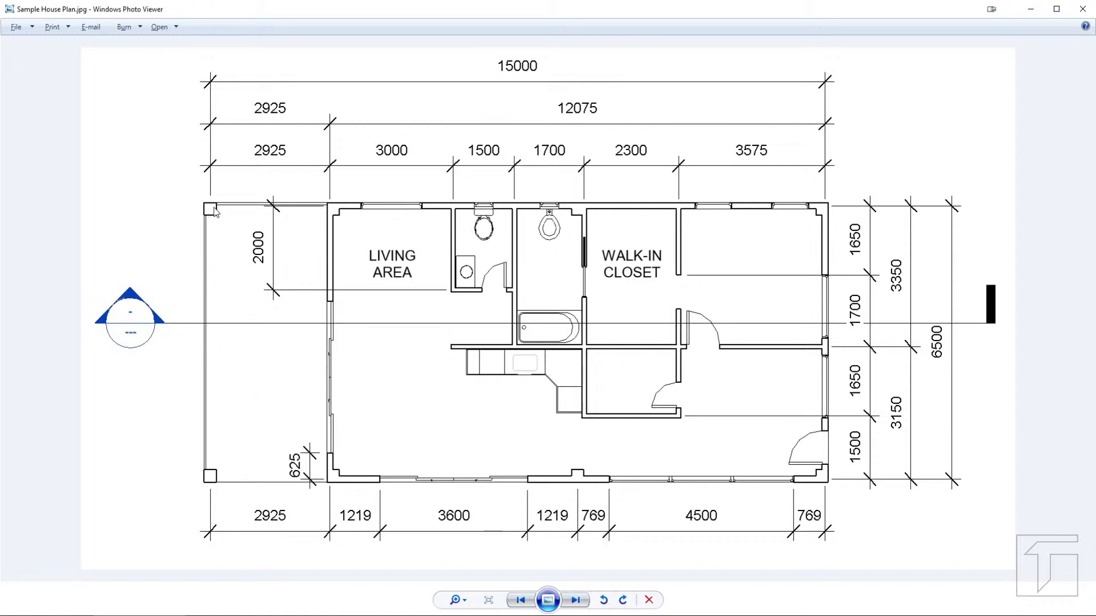
pyautogui.click(84, 615)
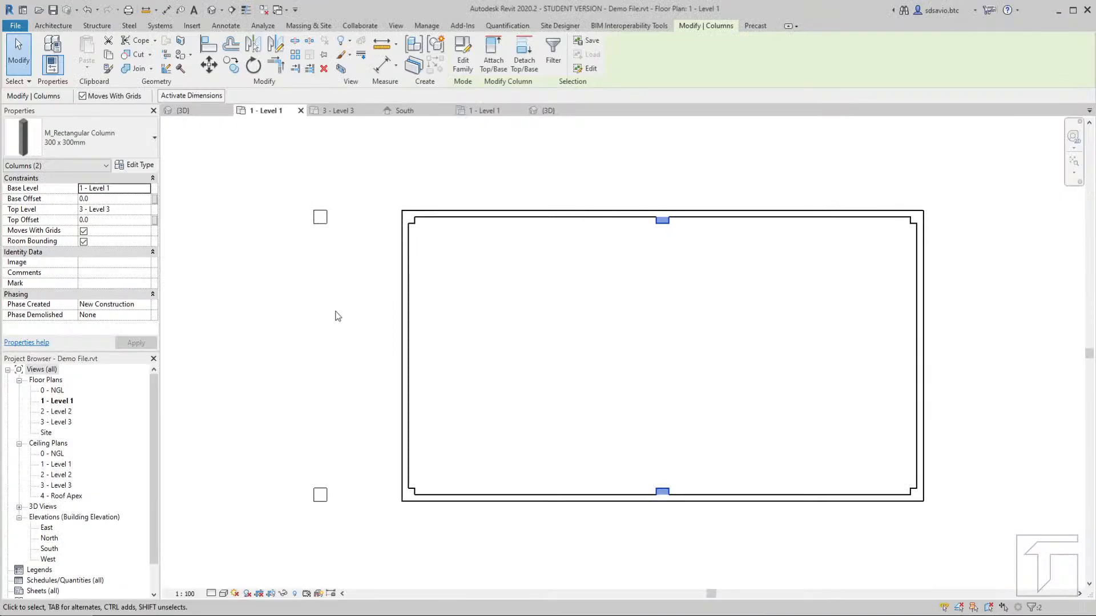
pyautogui.click(319, 217)
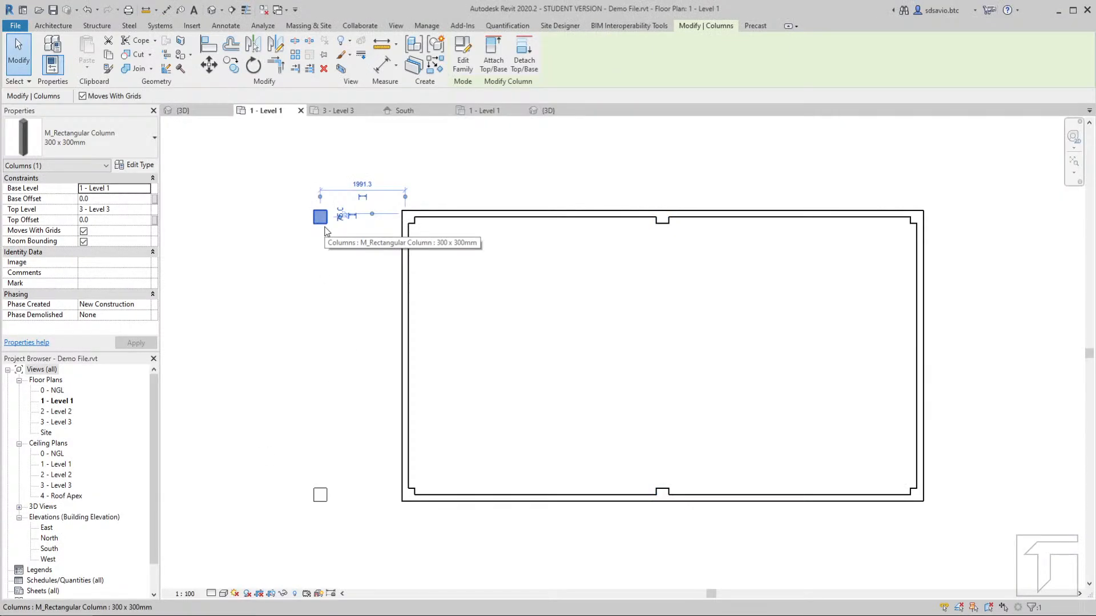
pyautogui.click(366, 185)
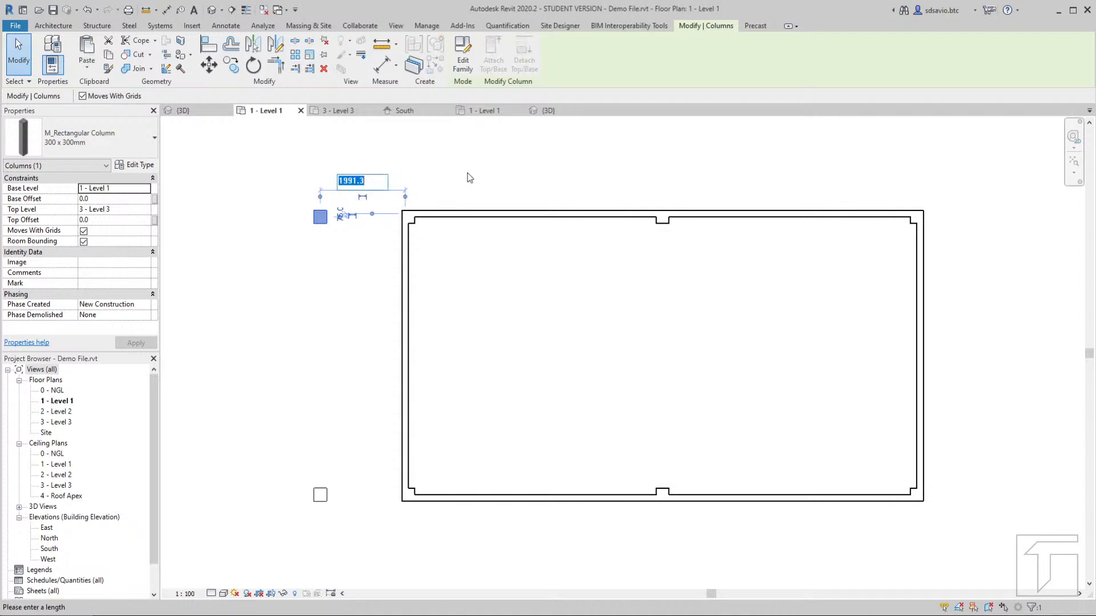
pyautogui.write('2925')
pyautogui.press('Return')
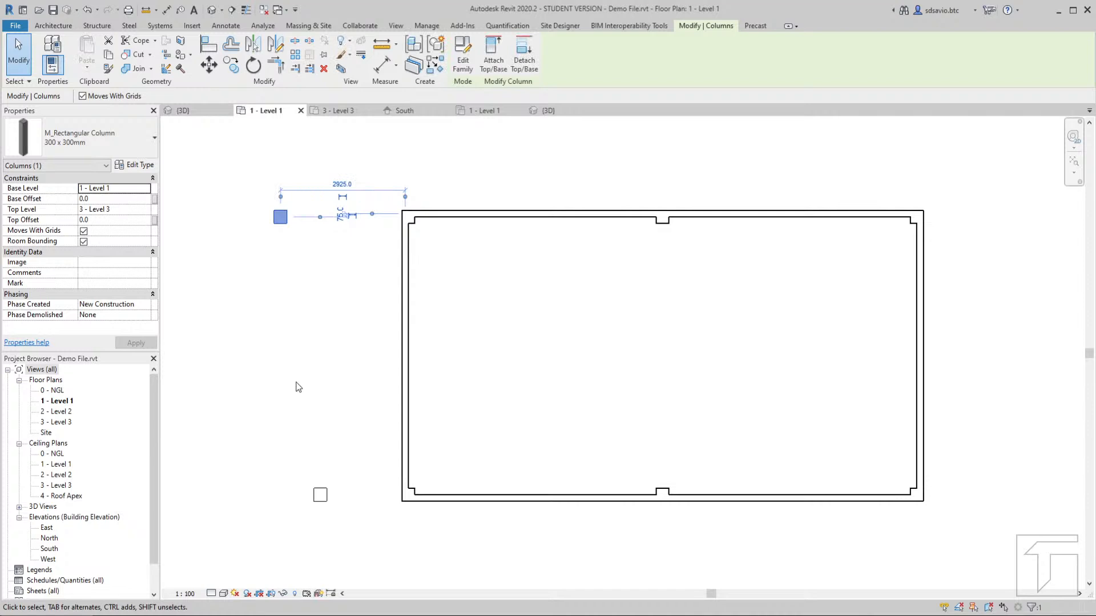
# Set the lower freestanding column 2925 mm from the left exterior wall
pyautogui.click(320, 494)
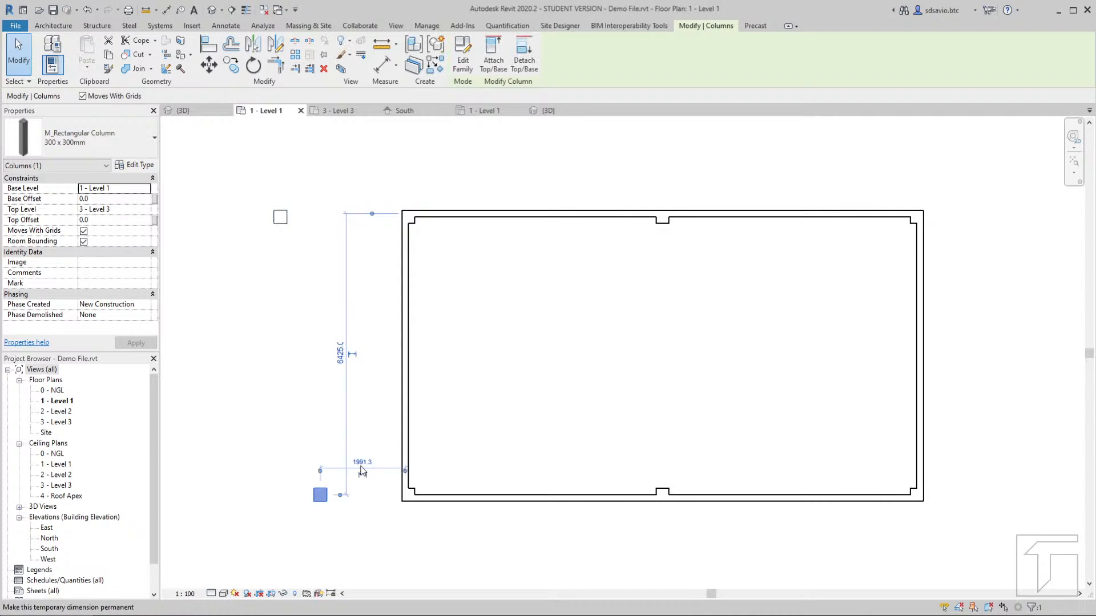
pyautogui.click(362, 463)
pyautogui.write('29')
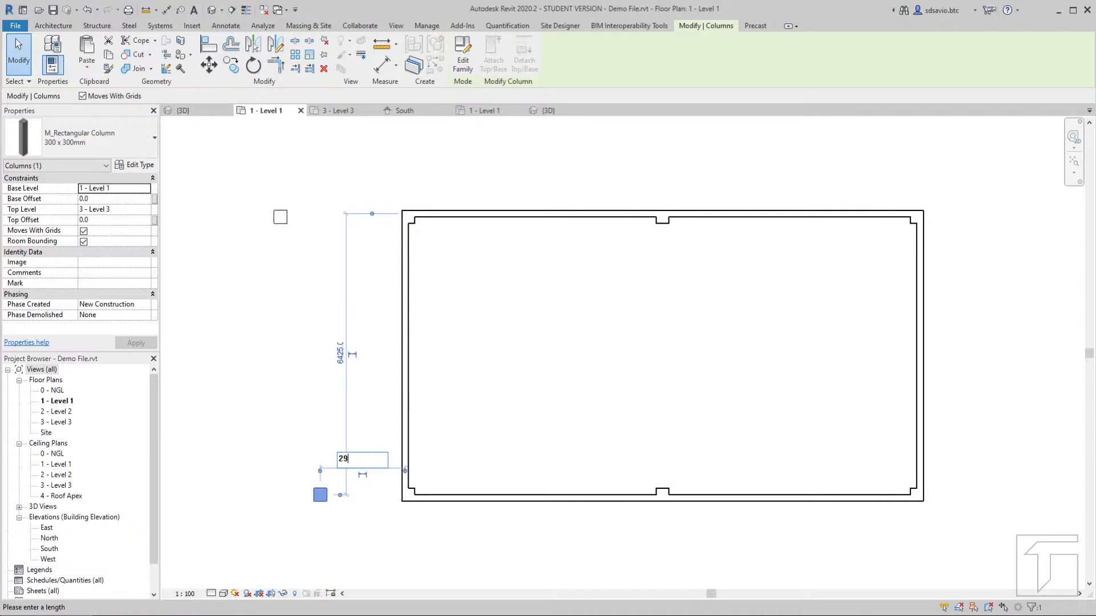
pyautogui.write('25')
pyautogui.press('Return')
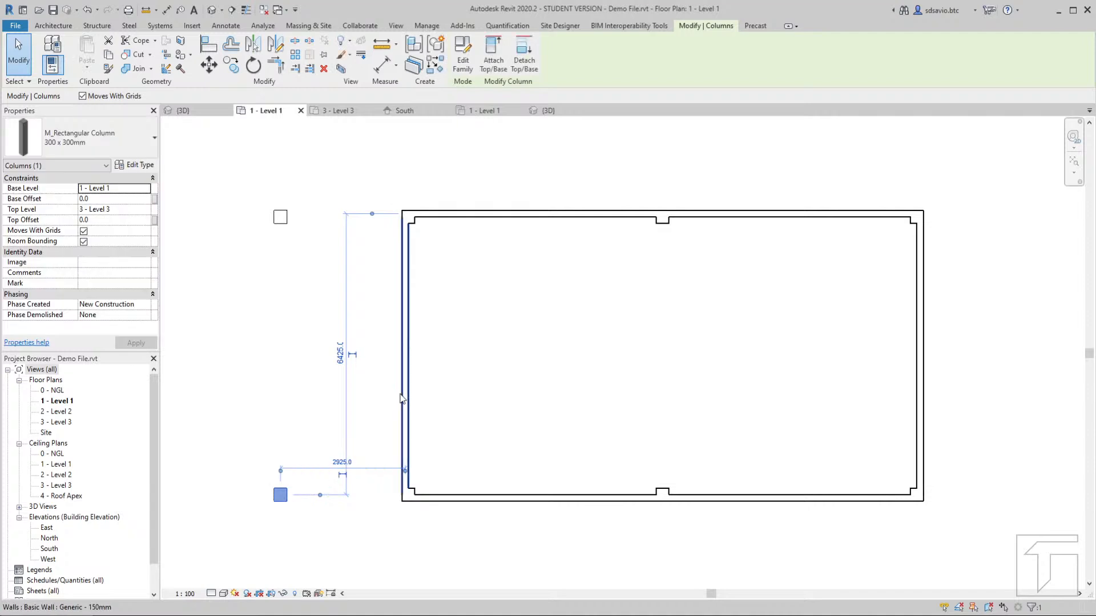
# Draw a Generic - 100mm interior wall about 3400 mm long straight down from the upper exterior wall, between its left corner and middle columns
pyautogui.click(298, 346)
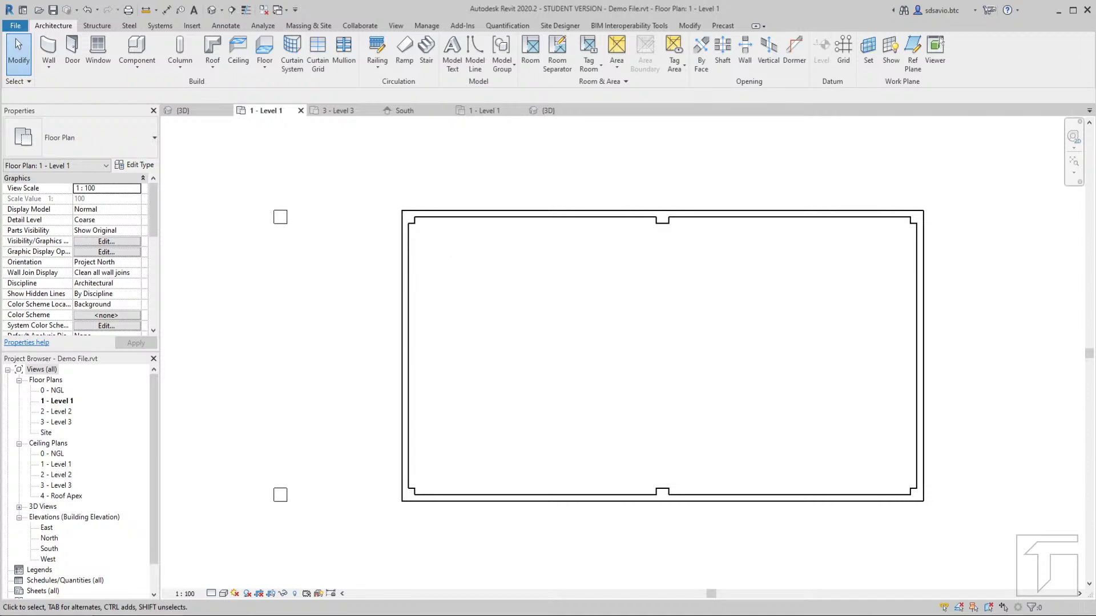
pyautogui.click(140, 615)
pyautogui.click(49, 50)
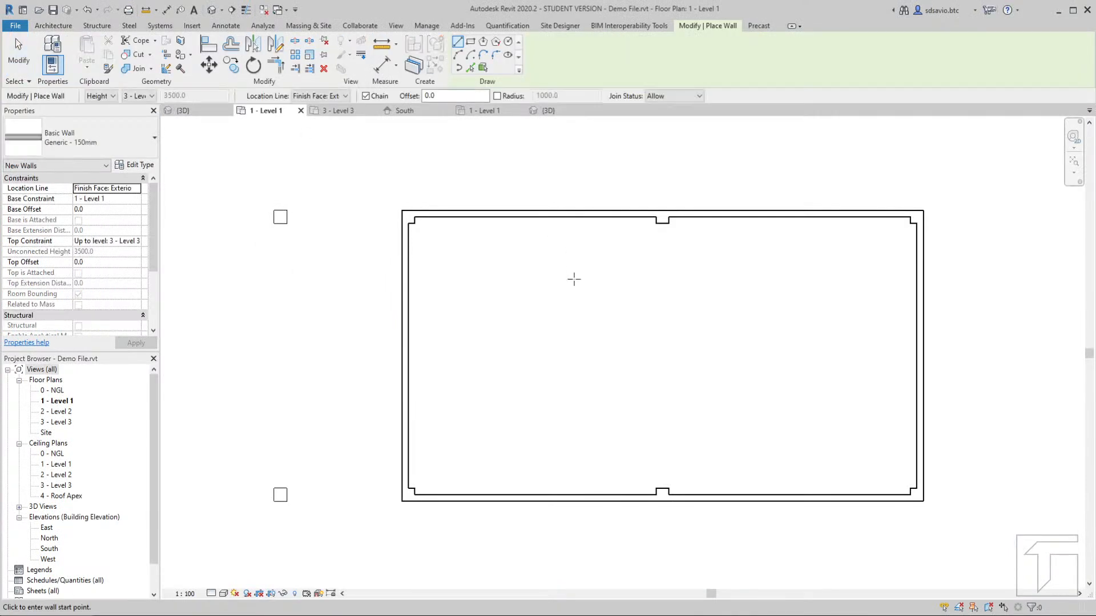
pyautogui.click(95, 139)
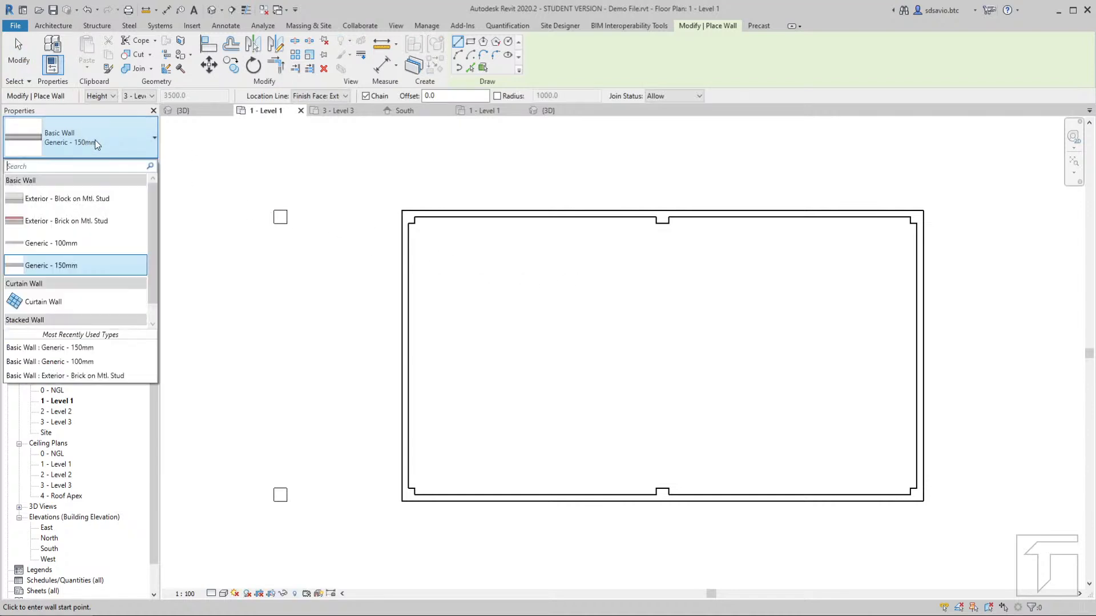
pyautogui.click(83, 244)
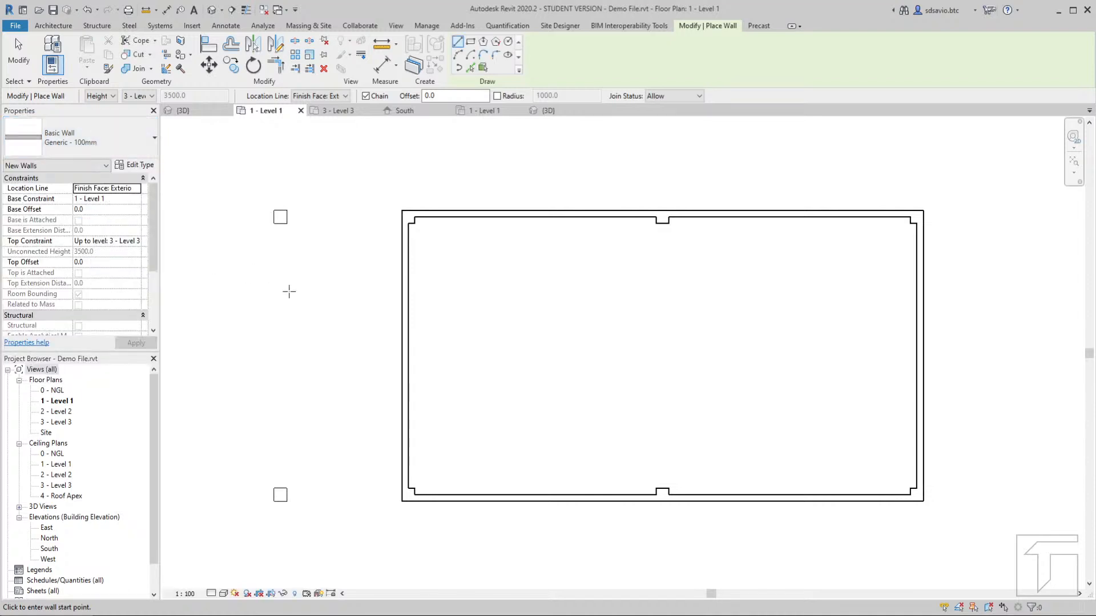
pyautogui.scroll(1, 528, 311)
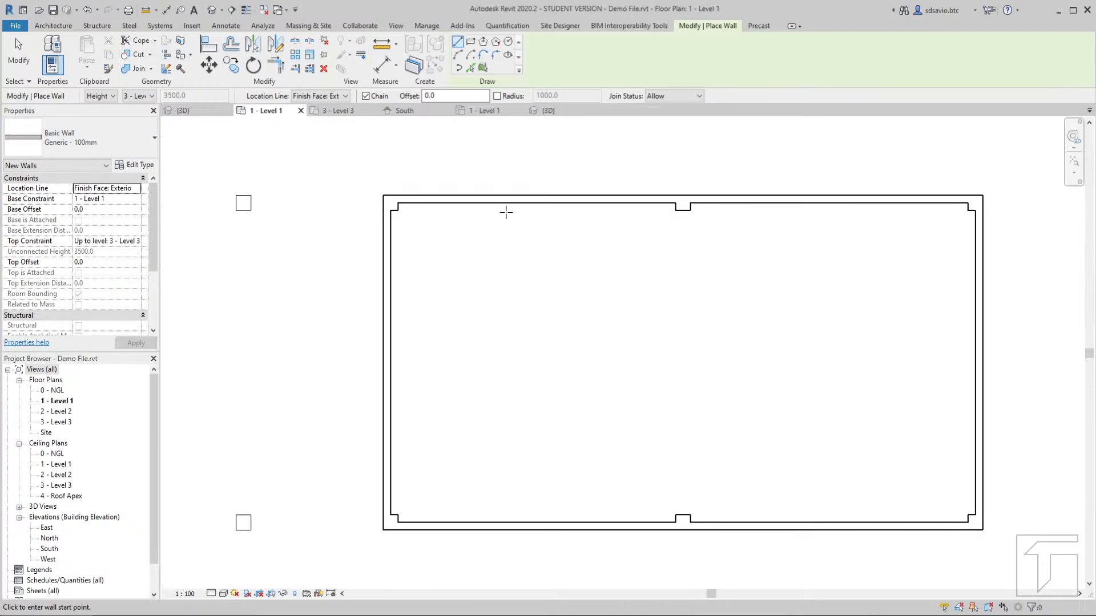
pyautogui.scroll(1, 452, 208)
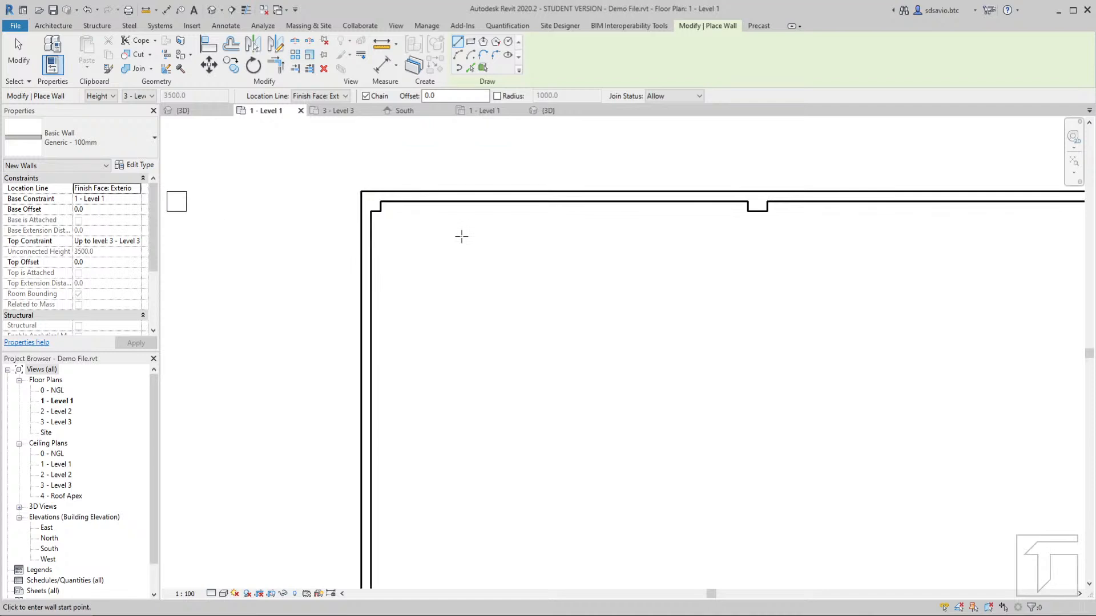
pyautogui.scroll(-1, 461, 236)
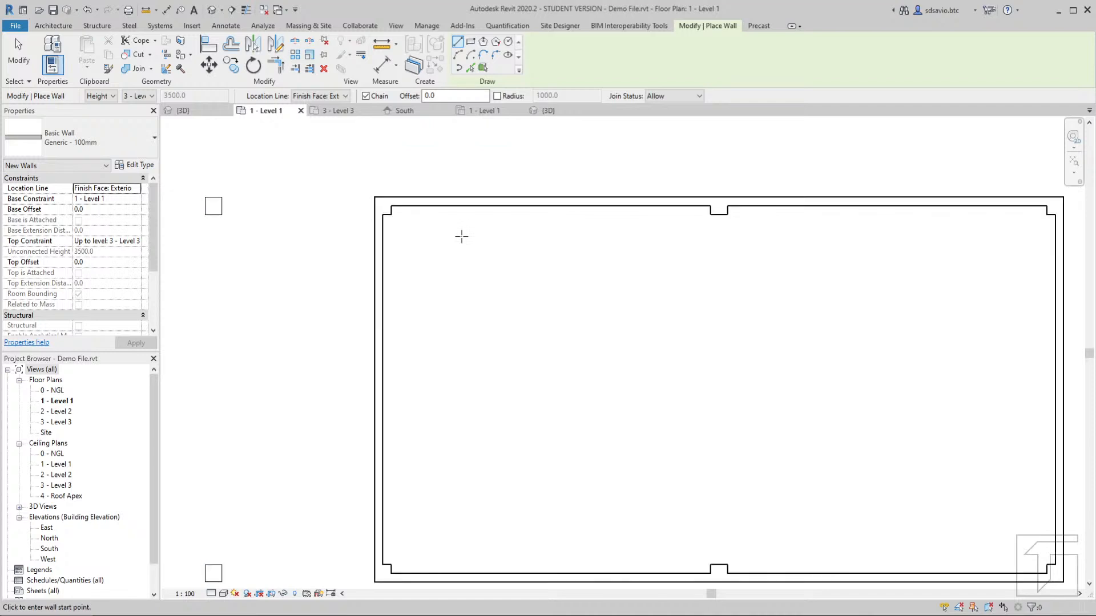
pyautogui.click(514, 201)
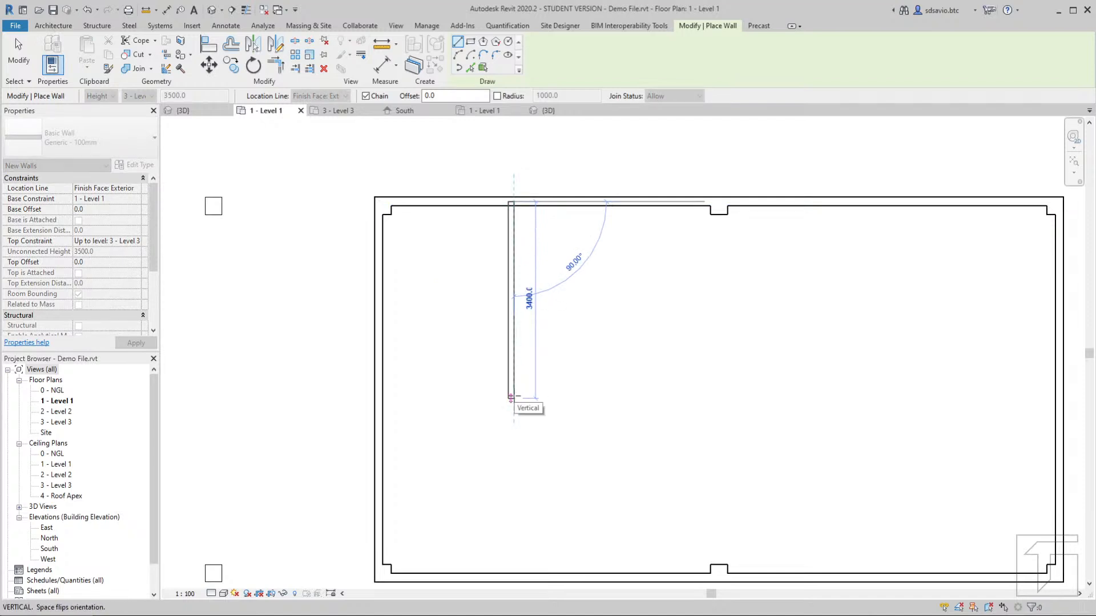
pyautogui.click(511, 398)
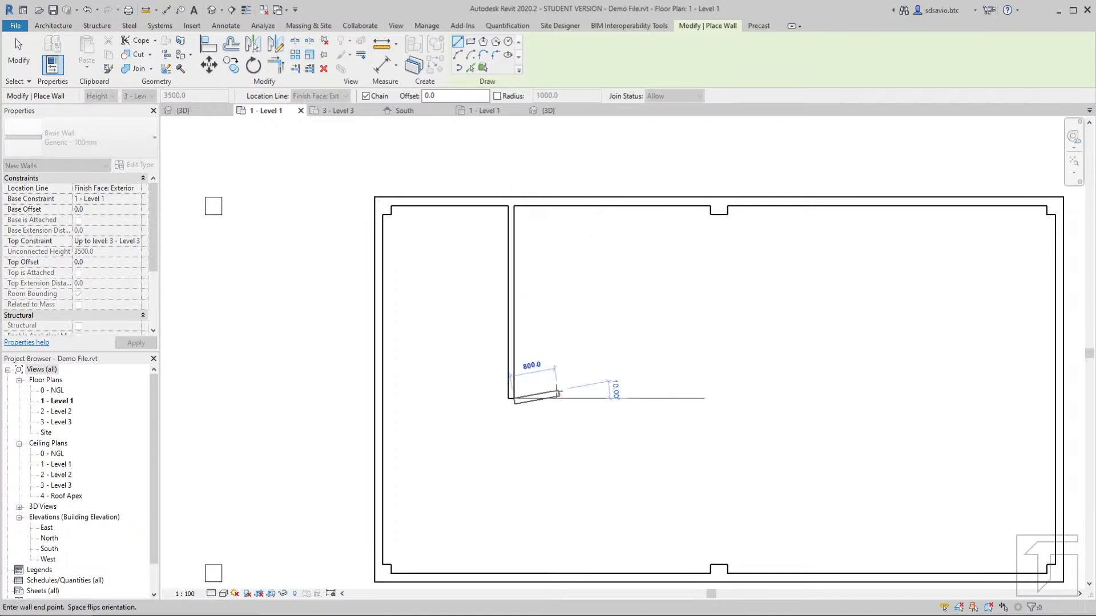
pyautogui.press('Escape')
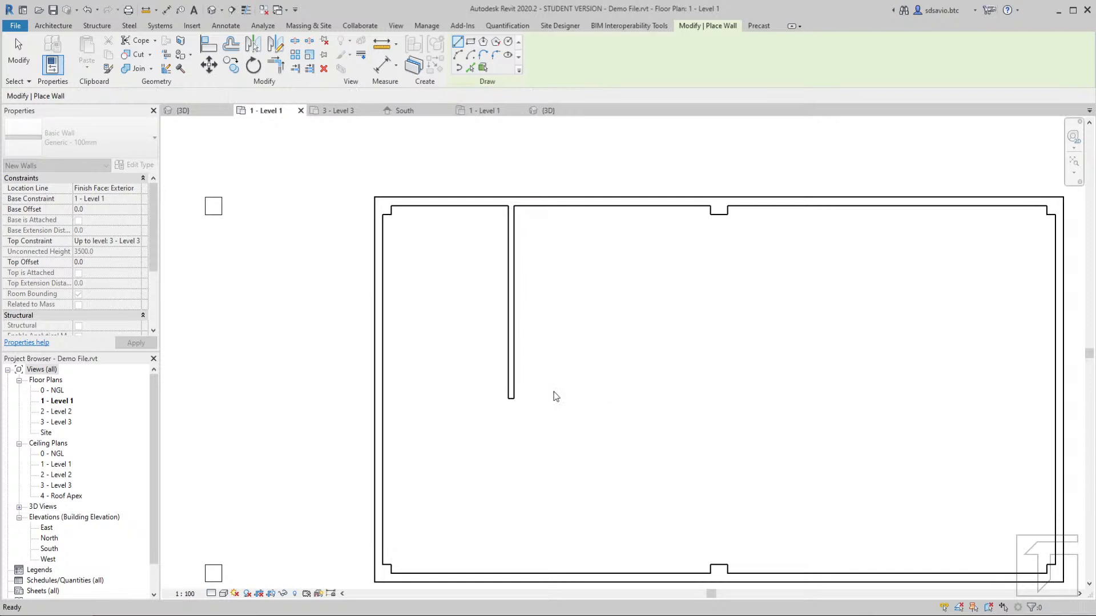
pyautogui.press('Escape')
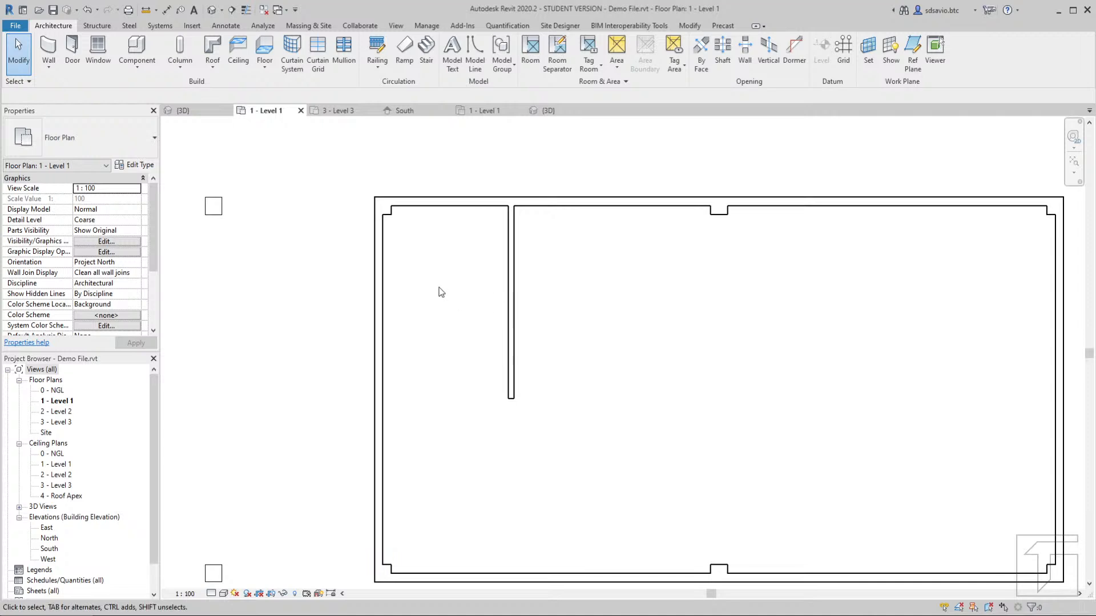
# Set the vertical interior wall 3000 mm from the left exterior wall
pyautogui.click(513, 311)
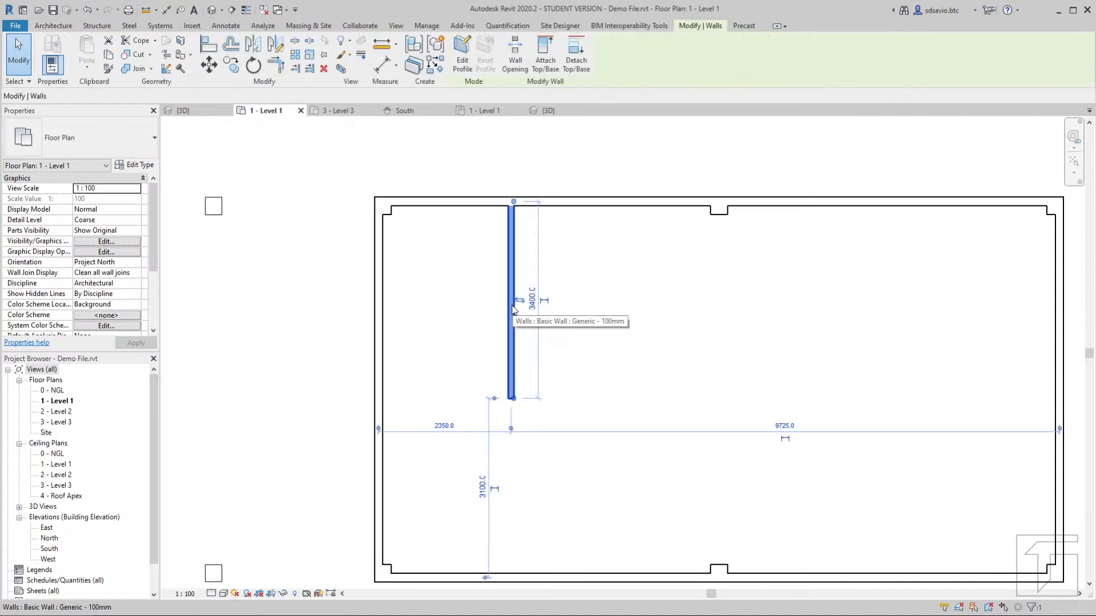
pyautogui.click(444, 427)
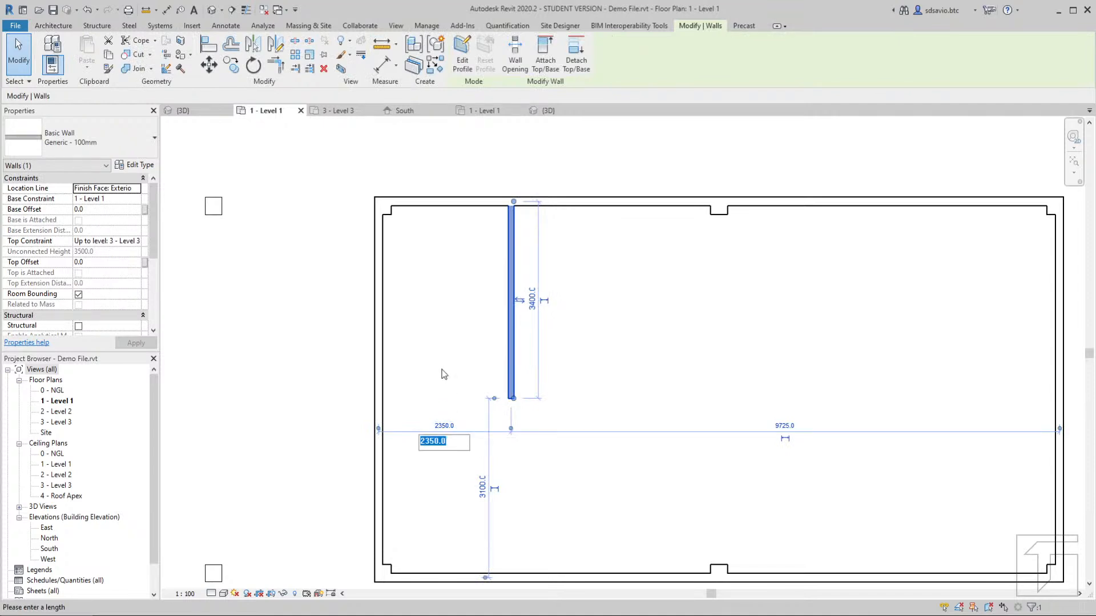
pyautogui.write('3000')
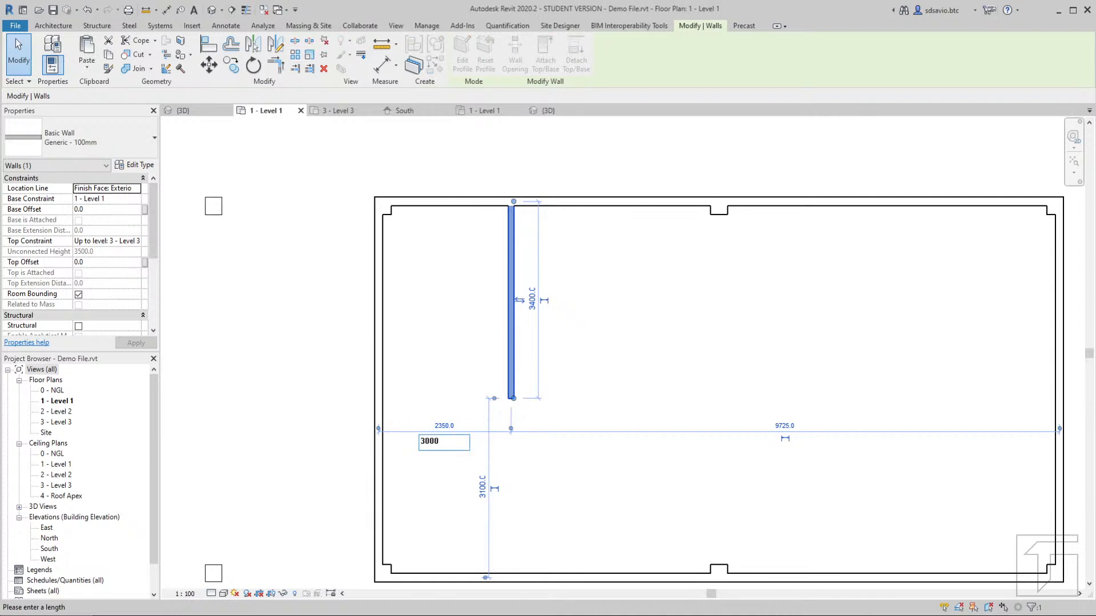
pyautogui.press('Return')
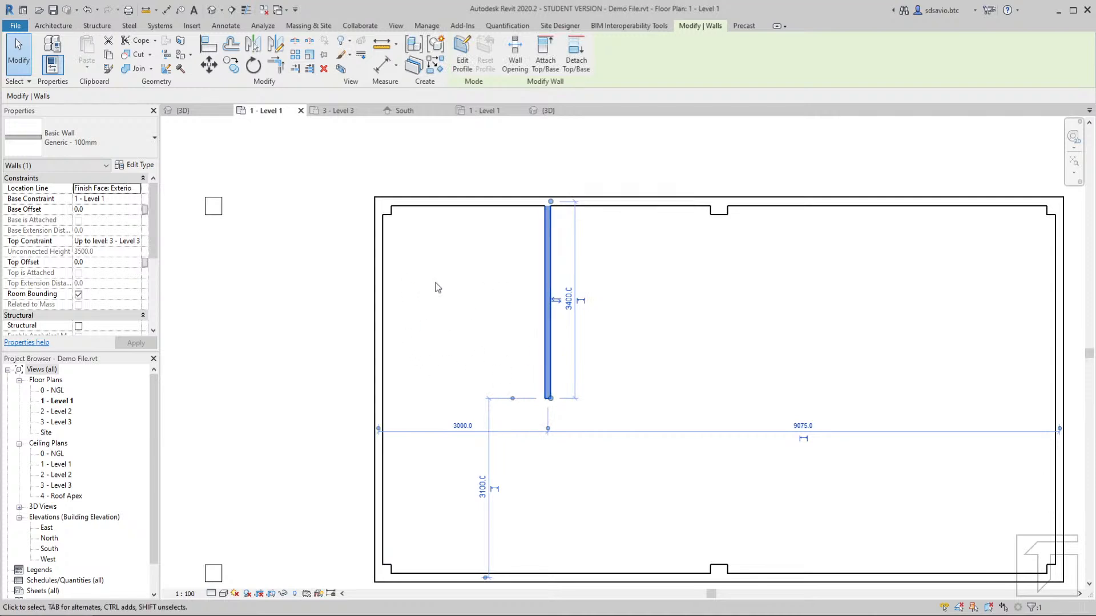
pyautogui.press('Escape')
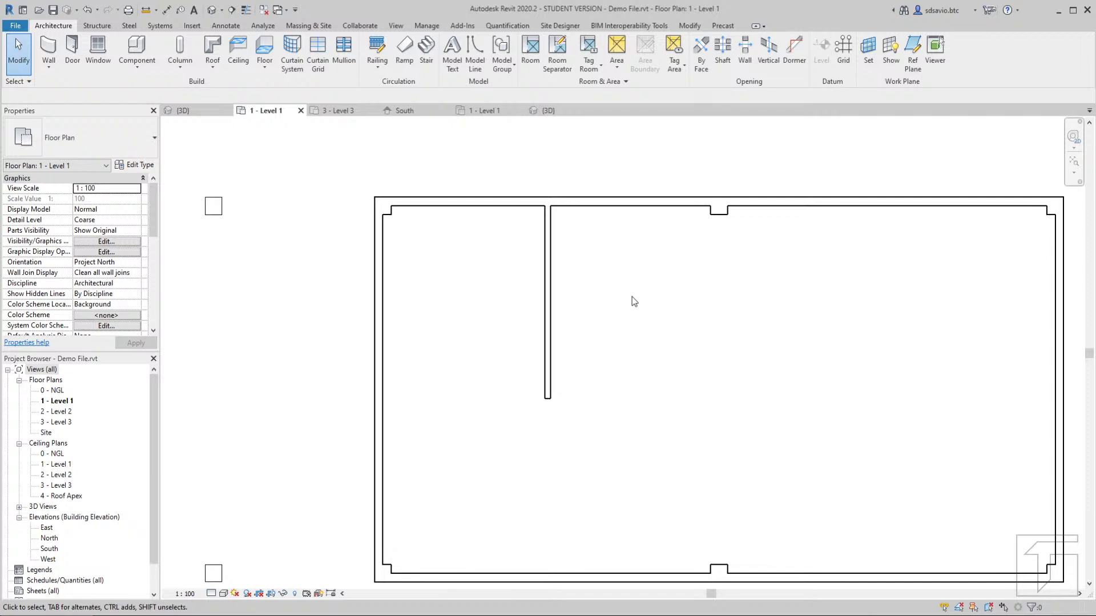
# Offset a copy of the vertical interior wall 1500 mm to its right
pyautogui.click(689, 25)
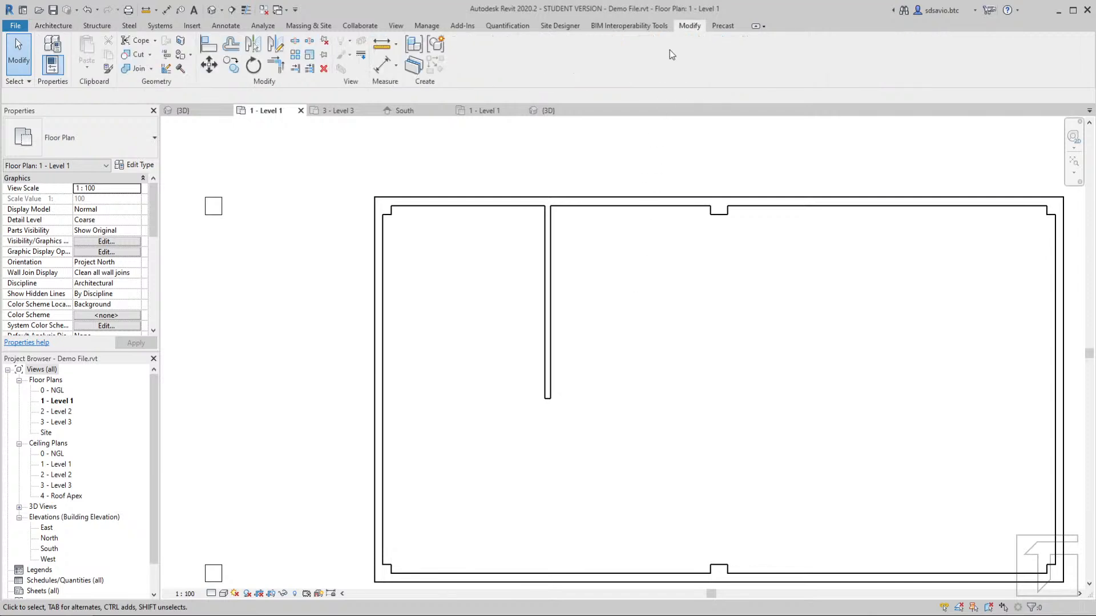
pyautogui.click(236, 51)
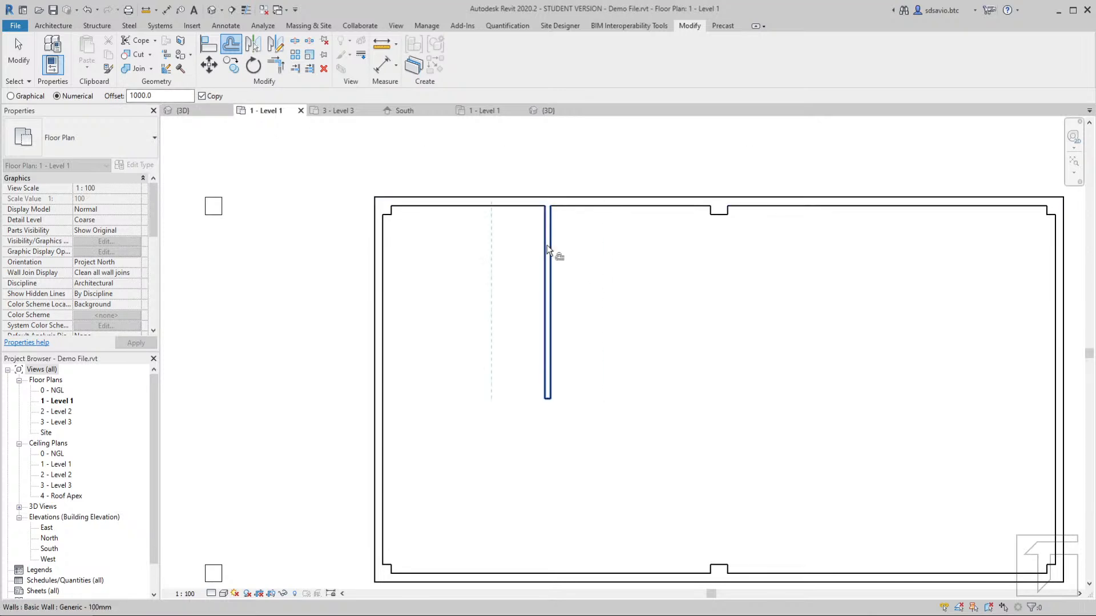
pyautogui.click(133, 96)
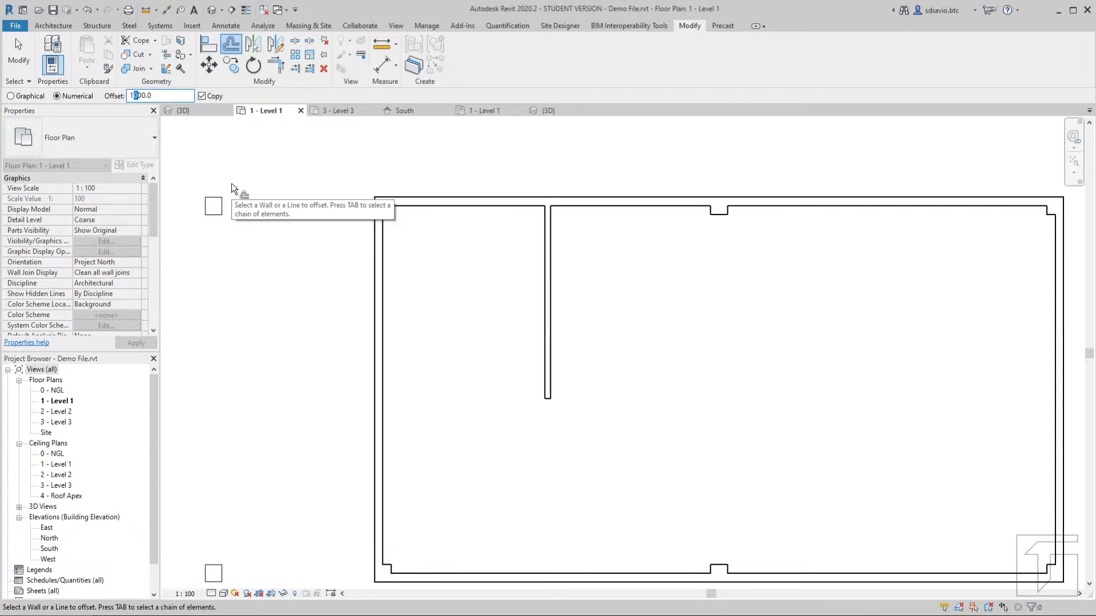
pyautogui.write('5')
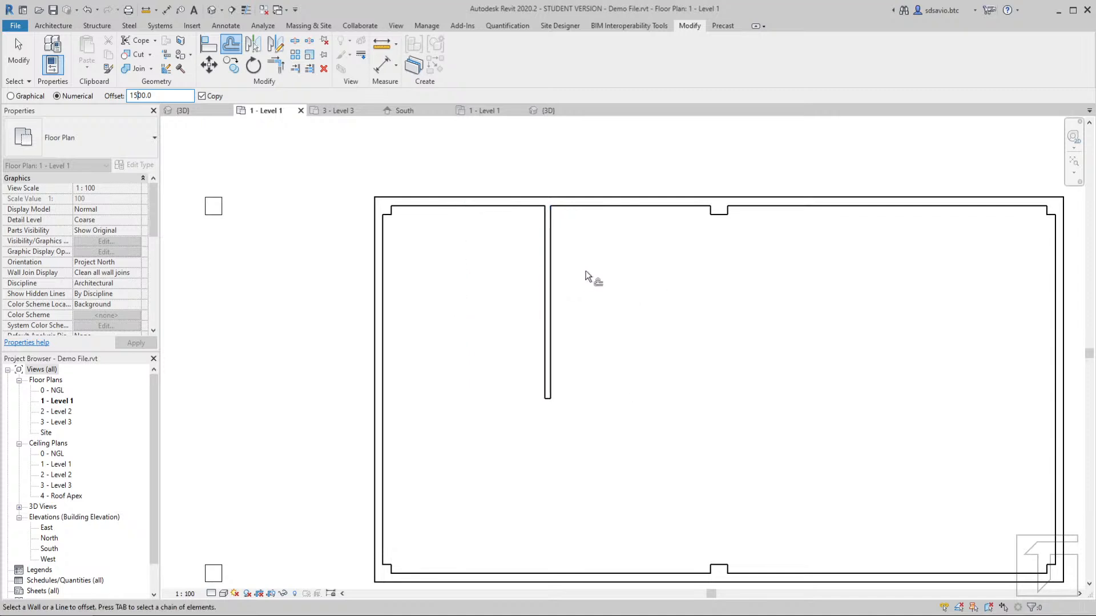
pyautogui.click(552, 283)
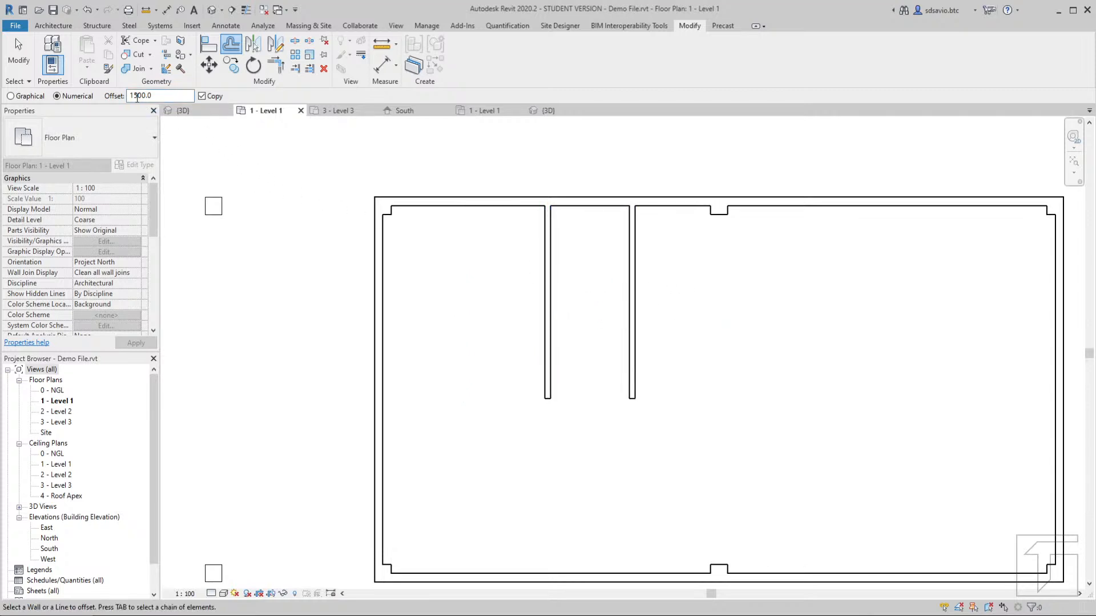
# Offset a copy of the second vertical interior wall 1700 mm to its right
pyautogui.moveTo(137, 96); pyautogui.dragTo(133, 96)
pyautogui.write('7')
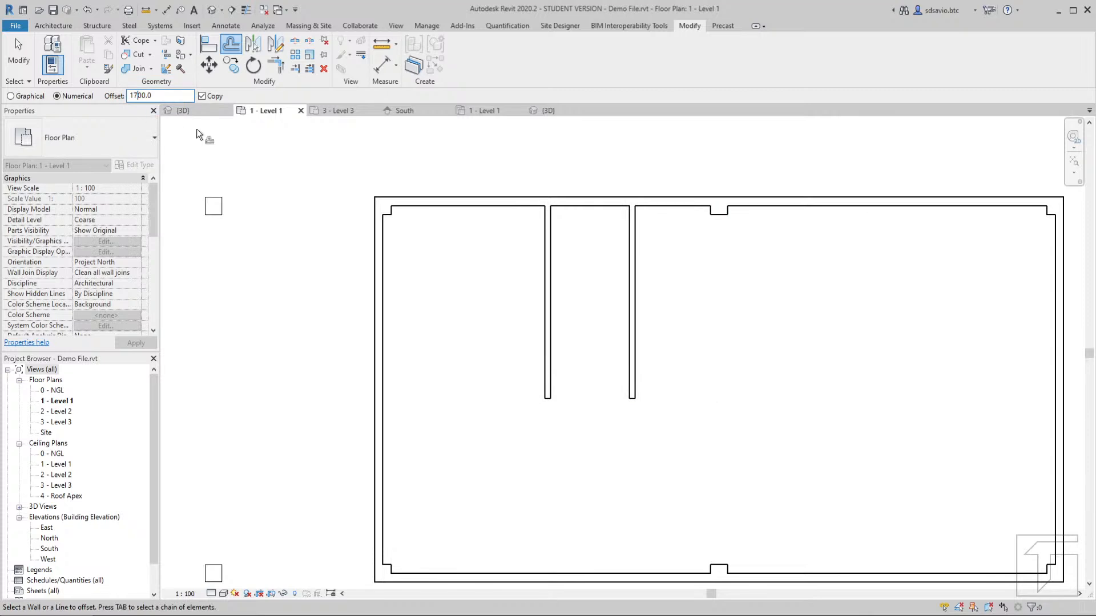
pyautogui.click(638, 276)
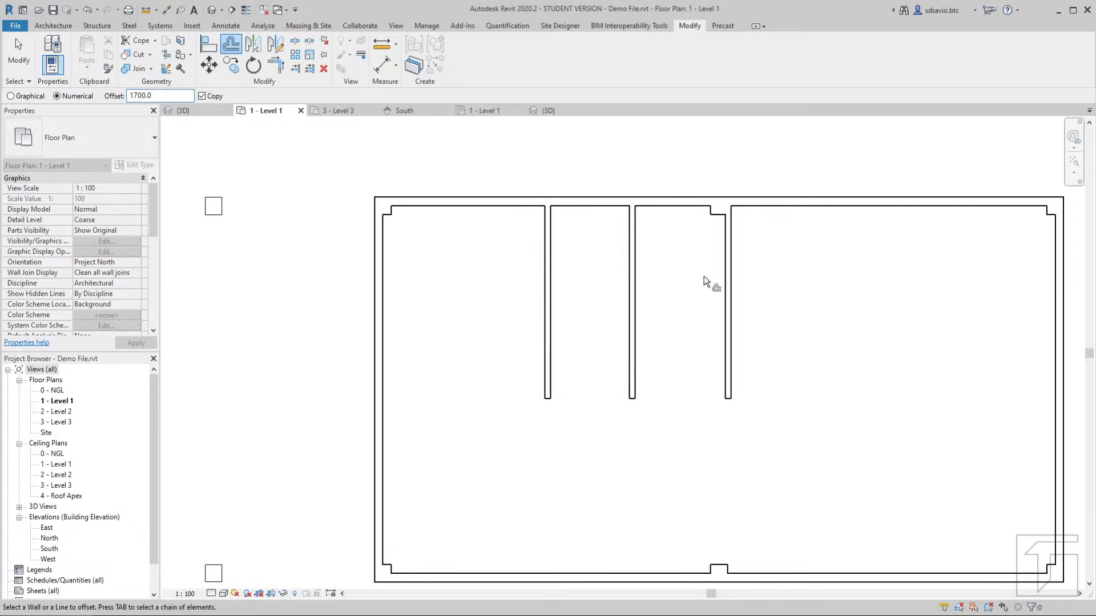
# Offset a copy of the third vertical interior wall 2300 mm to its right
pyautogui.moveTo(138, 96); pyautogui.dragTo(132, 96)
pyautogui.write('23')
pyautogui.click(734, 268)
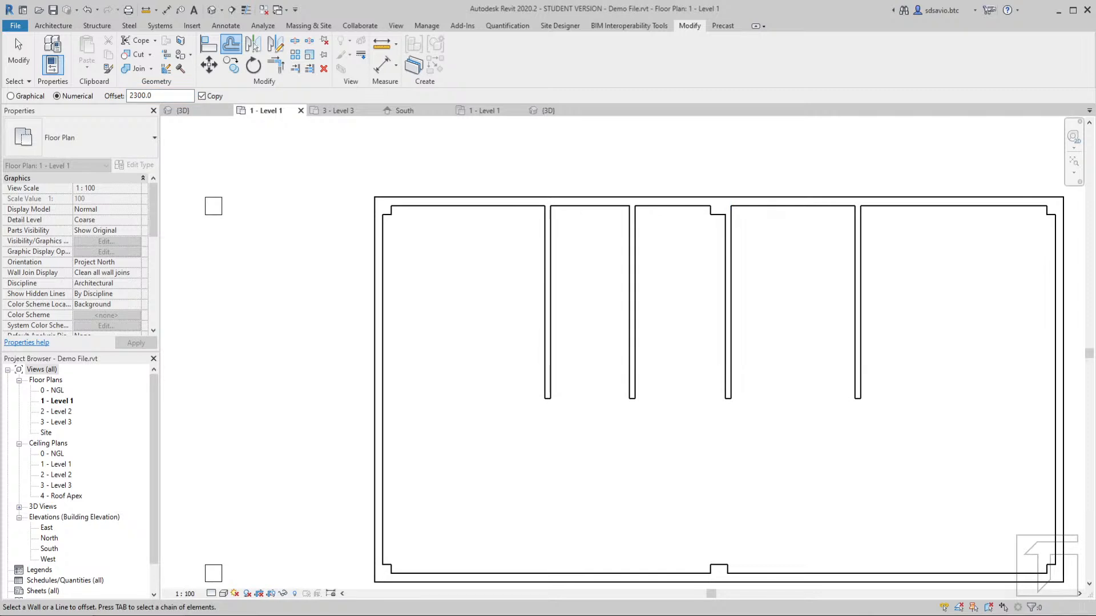
# Check the Sample House Plan image and offset a copy of the upper exterior wall 2300 mm down into the house
pyautogui.click(171, 615)
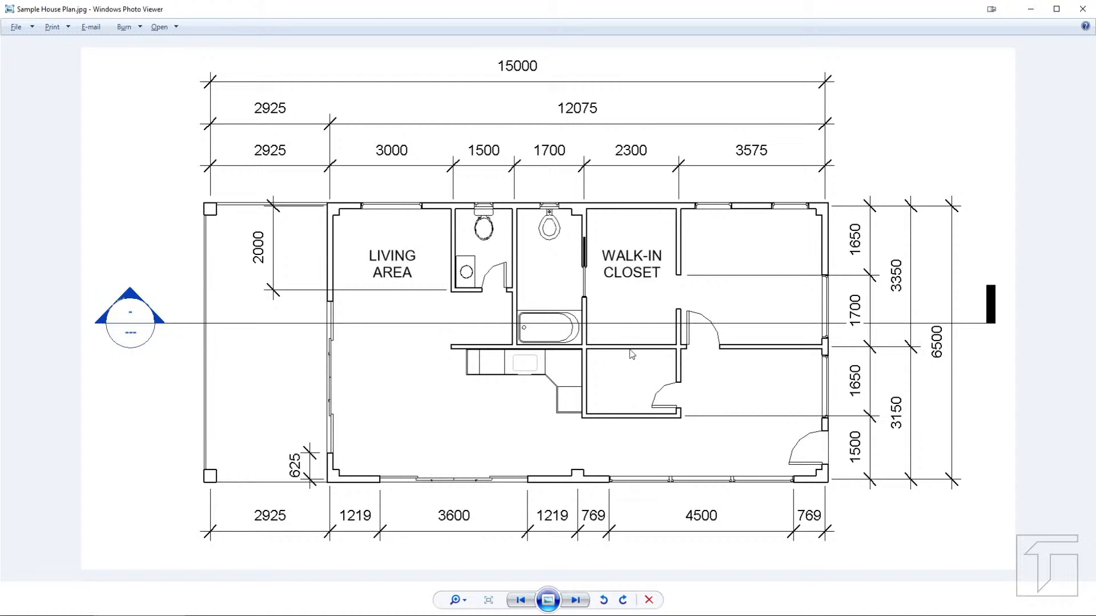
pyautogui.click(63, 615)
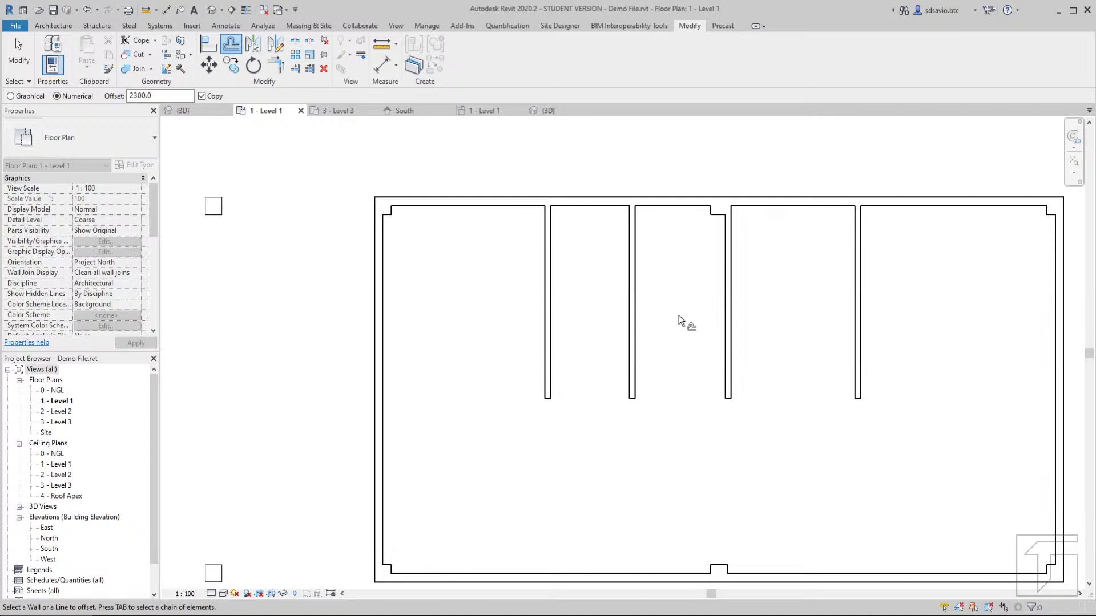
pyautogui.click(672, 204)
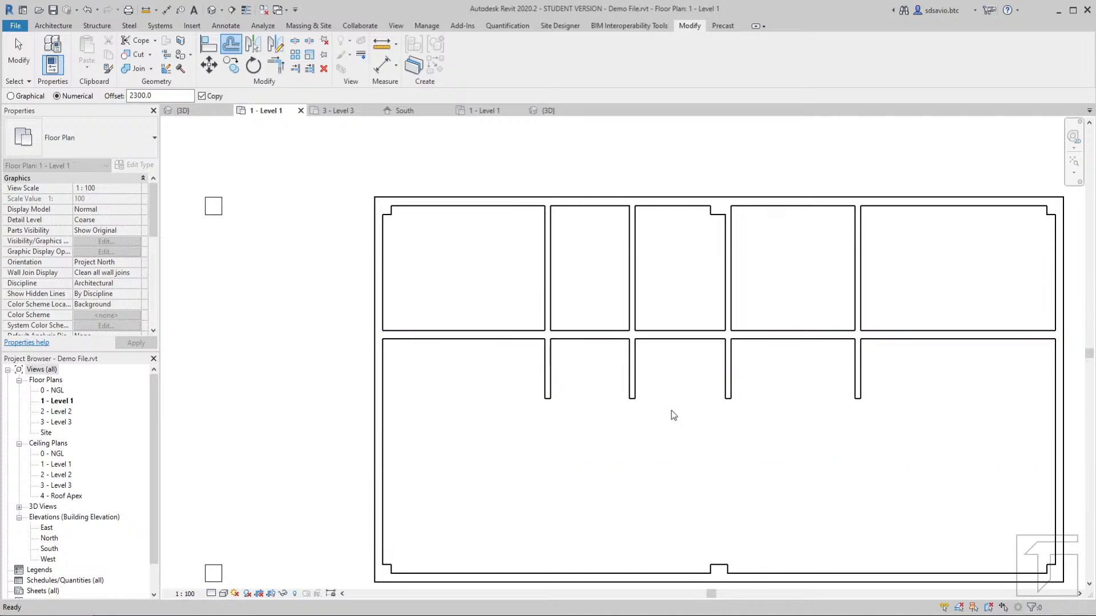
pyautogui.press('Escape')
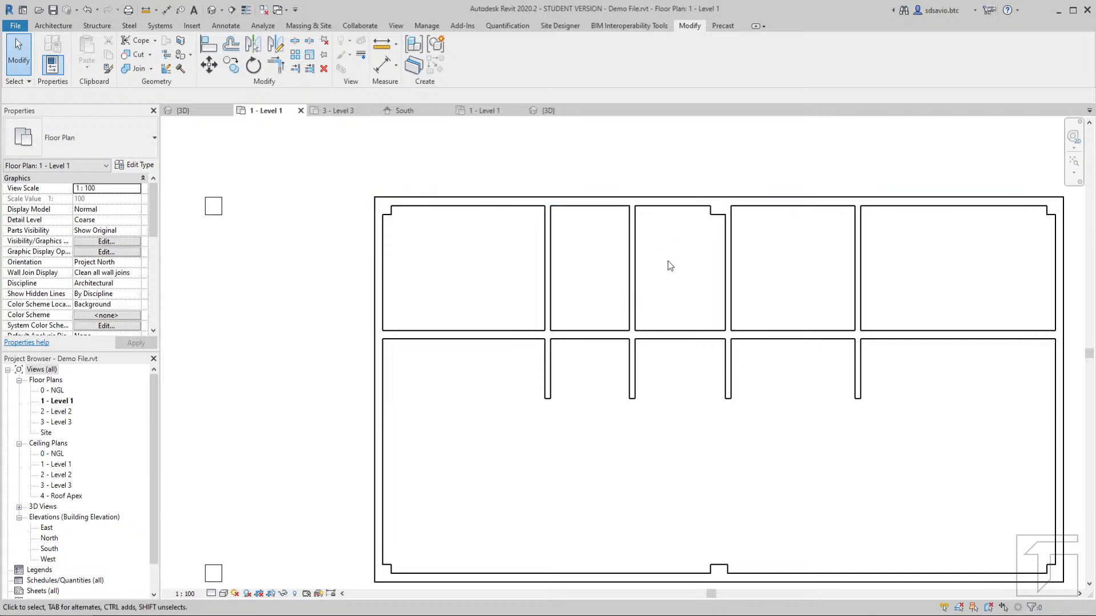
# Change the new horizontal wall across the house to the Generic - 100mm type
pyautogui.click(667, 337)
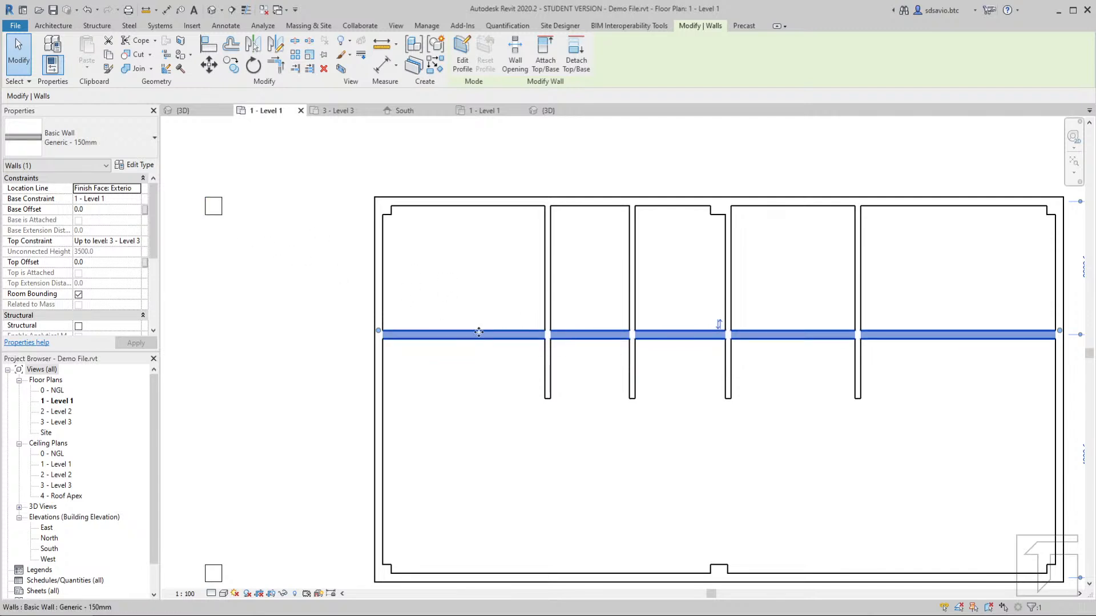
pyautogui.click(122, 141)
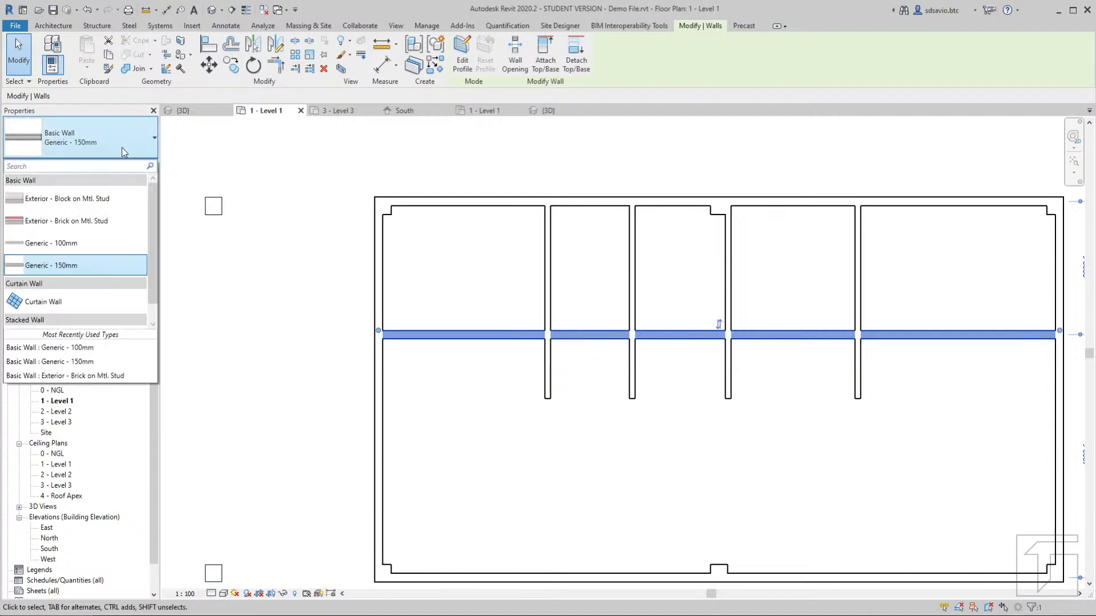
pyautogui.click(100, 248)
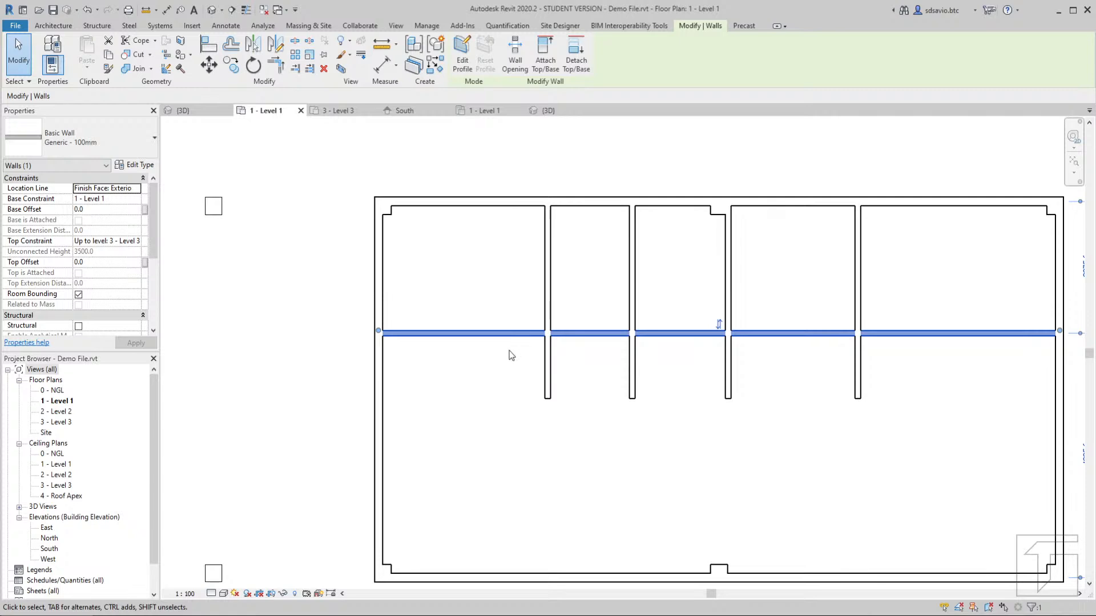
# Check the Sample House Plan image and set the horizontal interior wall's distance from the upper exterior wall to 3350 mm
pyautogui.click(135, 614)
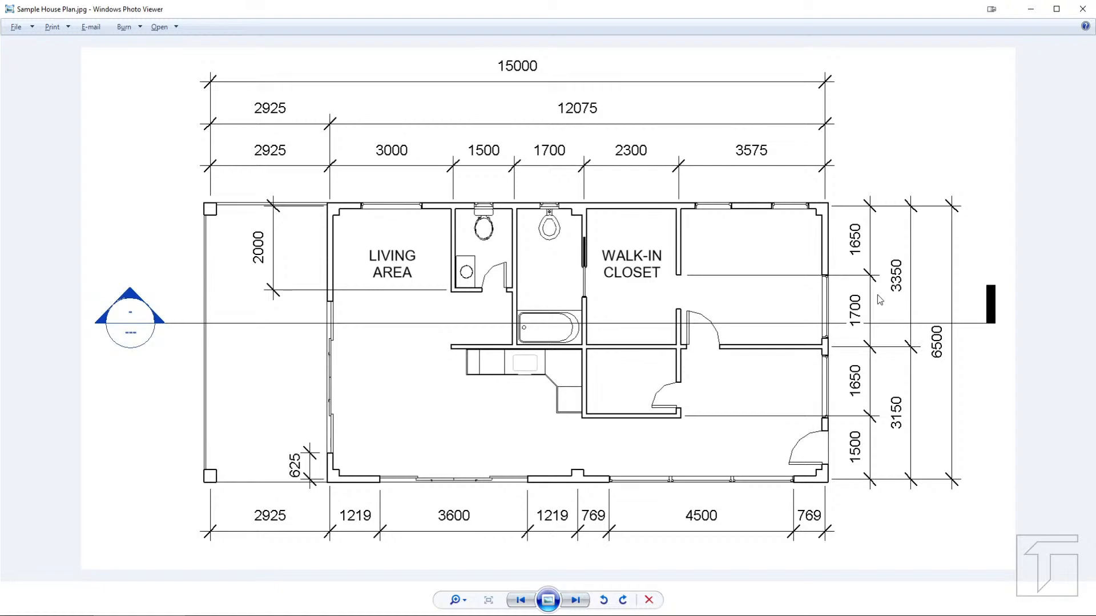
pyautogui.click(117, 615)
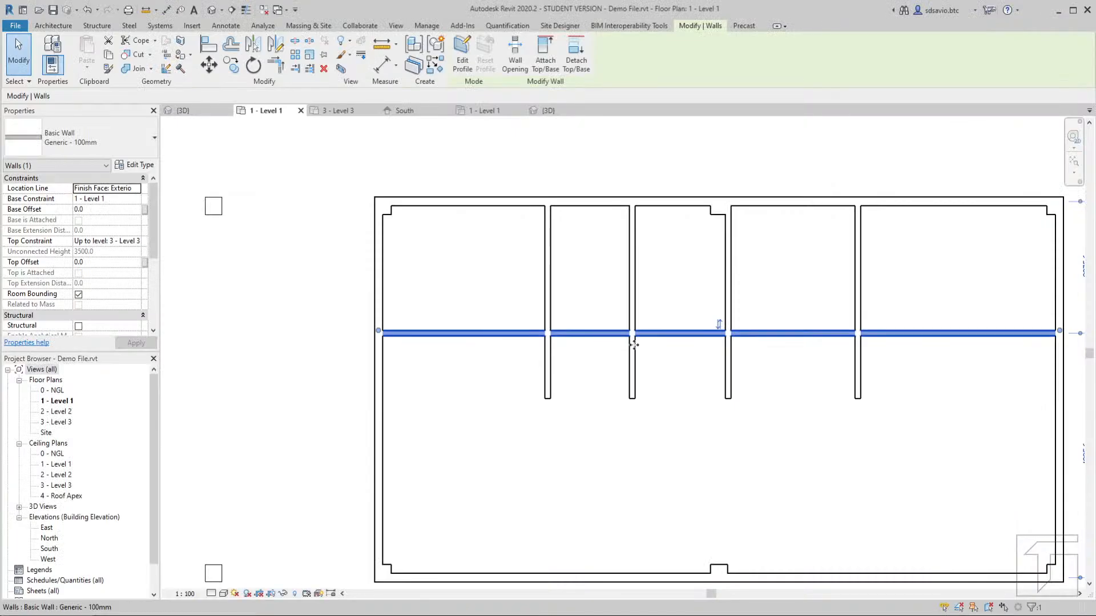
pyautogui.moveTo(756, 340); pyautogui.dragTo(692, 335, button='middle')
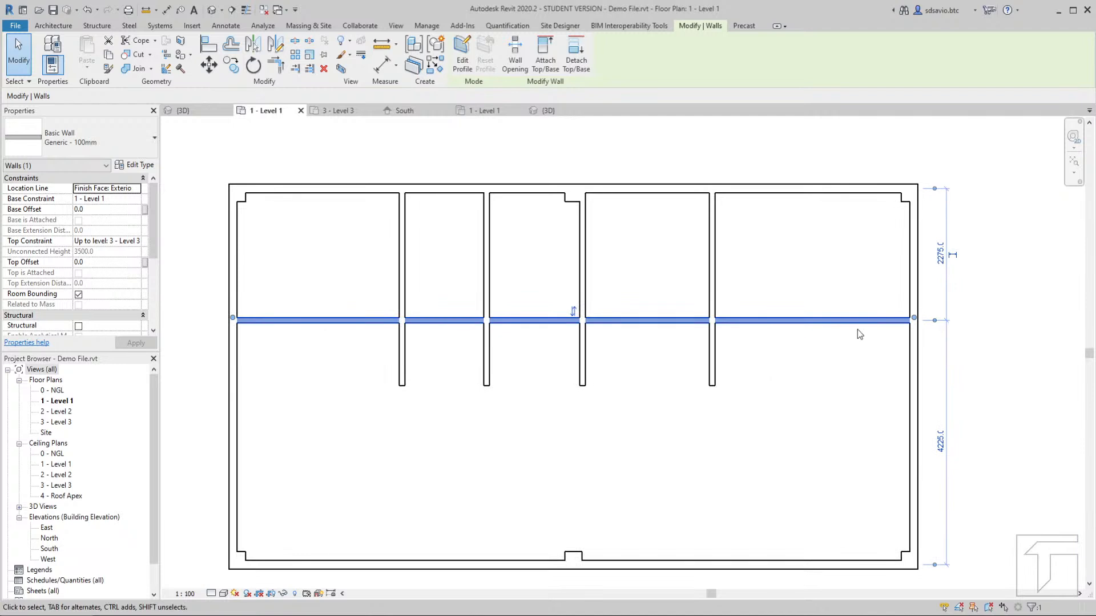
pyautogui.click(940, 255)
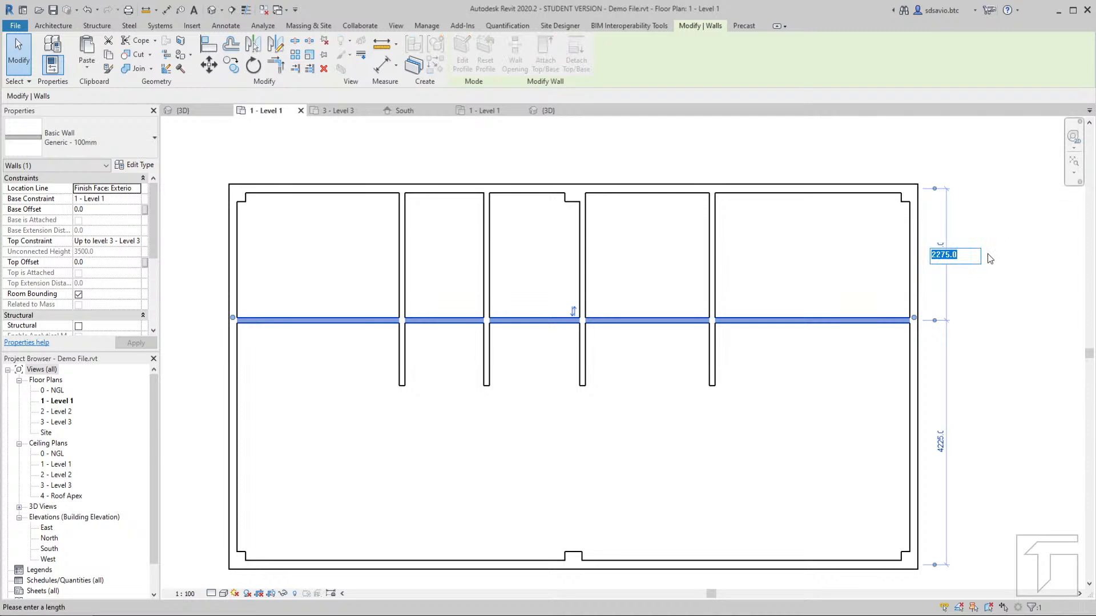
pyautogui.write('3350')
pyautogui.press('Return')
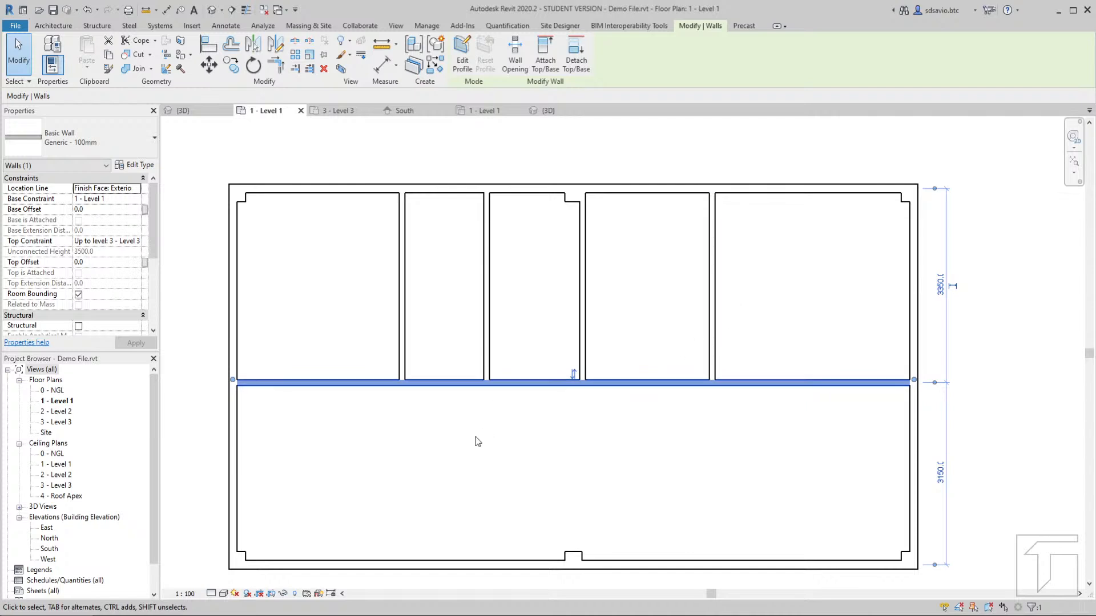
pyautogui.click(644, 468)
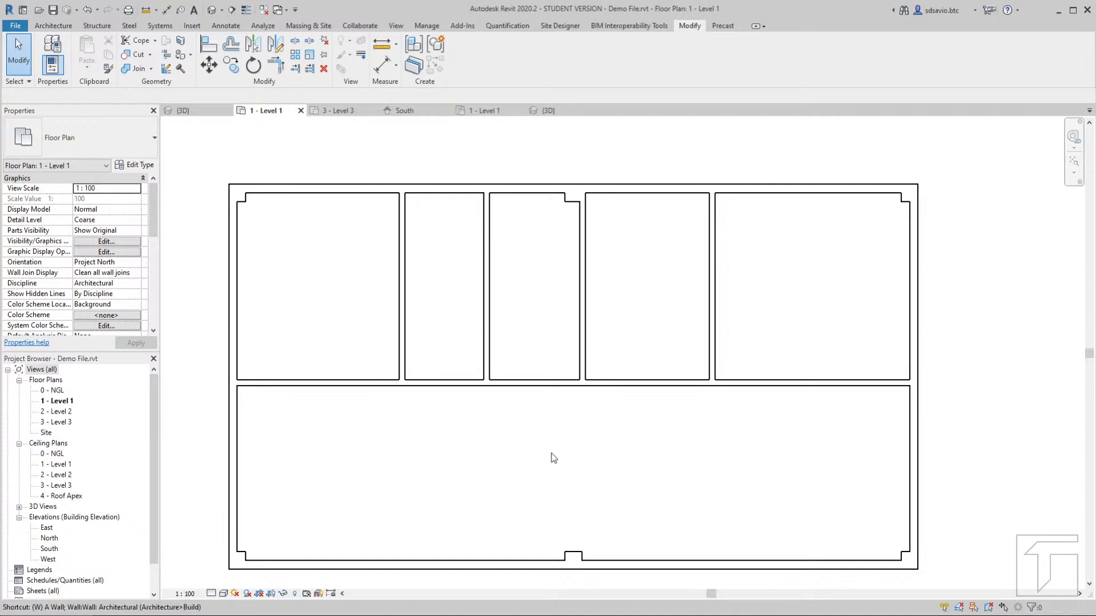
# Draw a horizontal Generic - 100mm wall about 2500 mm long crossing the first and second vertical interior walls
pyautogui.press('w')
pyautogui.press('a')
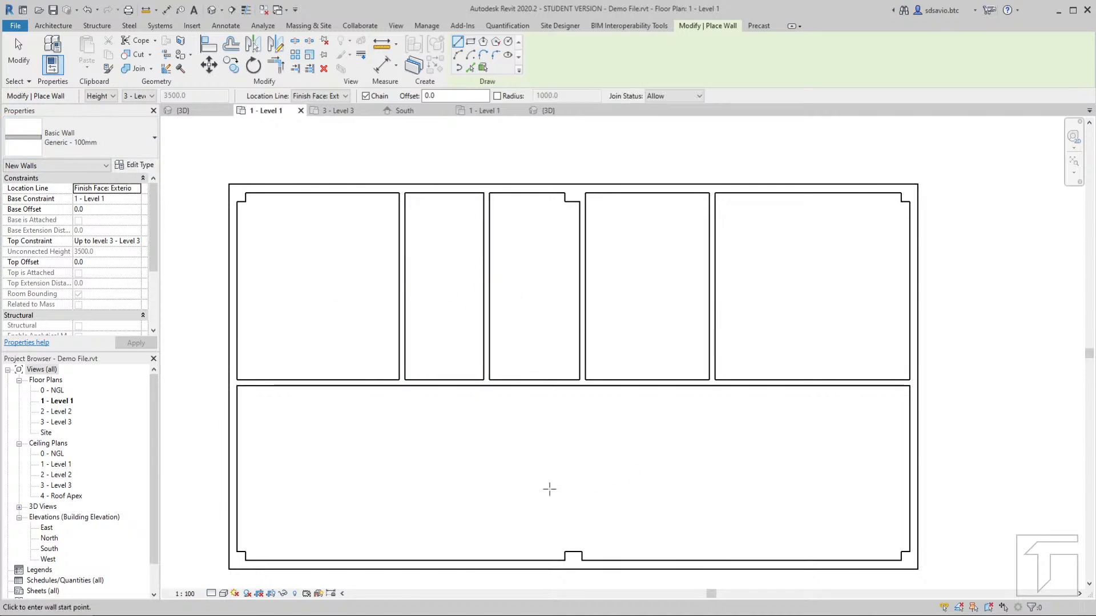
pyautogui.click(369, 299)
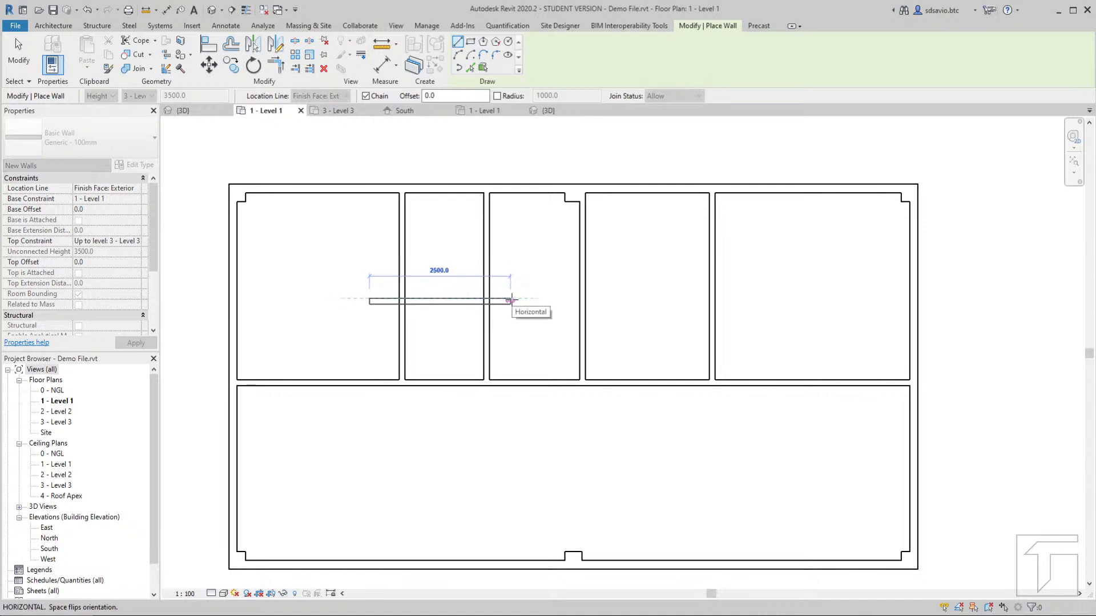
pyautogui.click(511, 299)
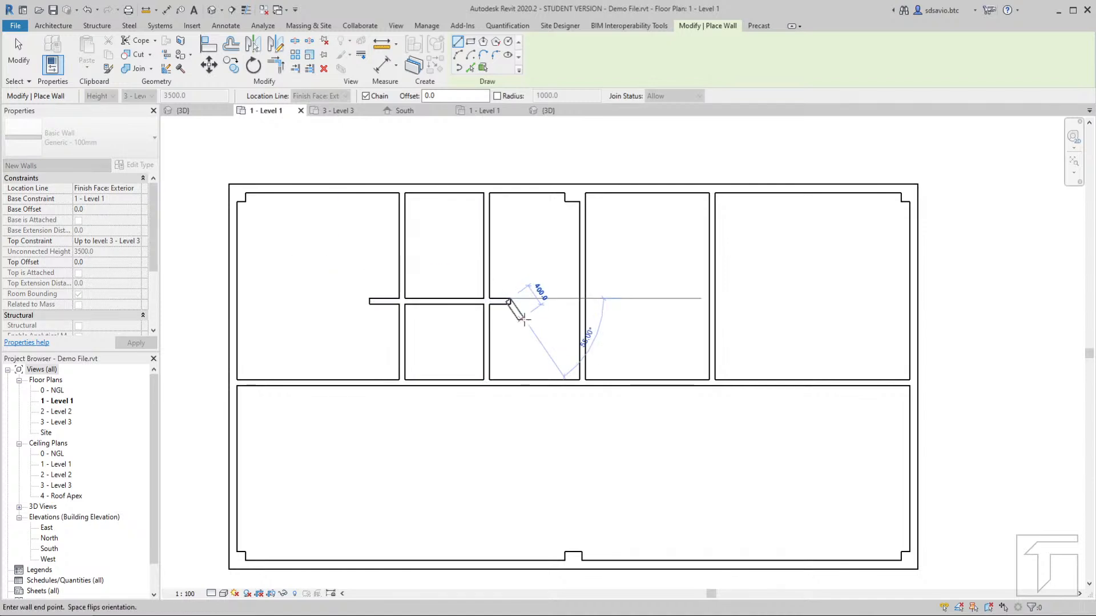
pyautogui.press('Escape')
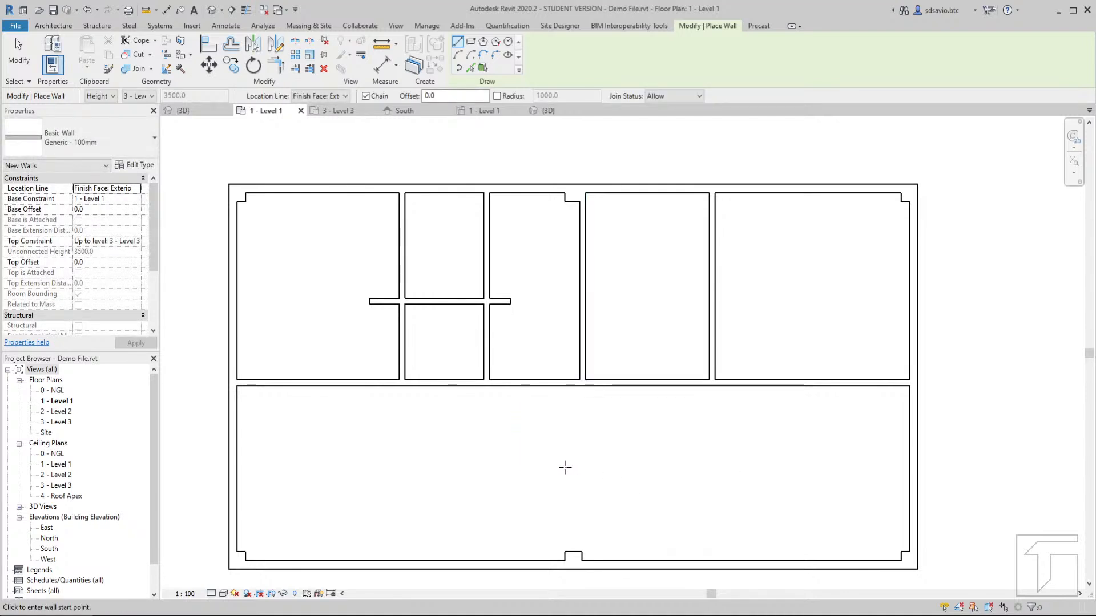
# Draw a second horizontal 100 mm wall in the lower half of the house, spanning below the third and fourth vertical walls
pyautogui.click(552, 468)
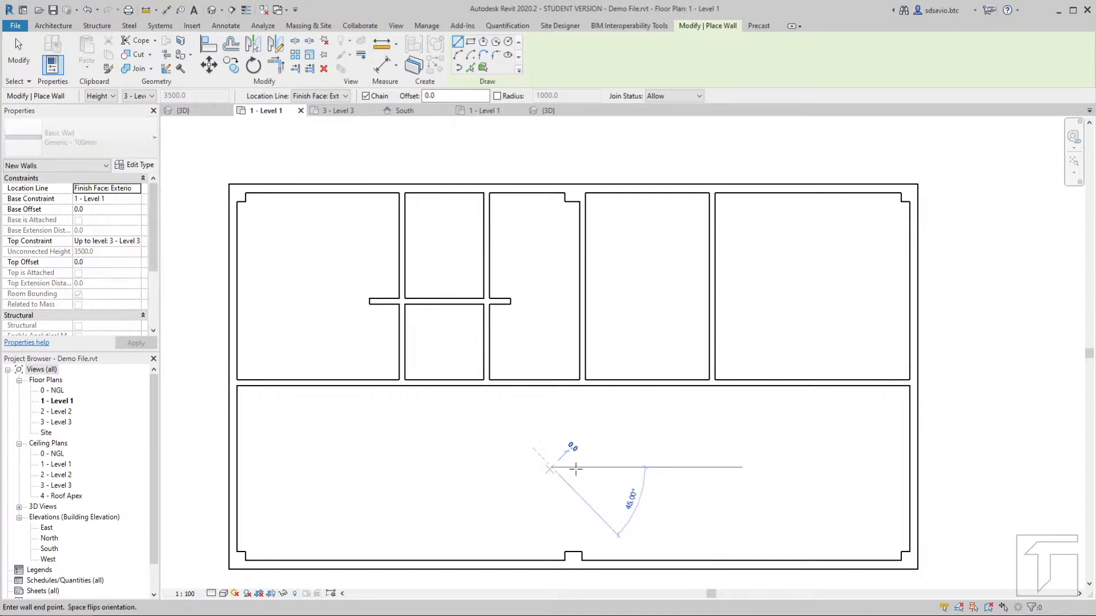
pyautogui.click(743, 469)
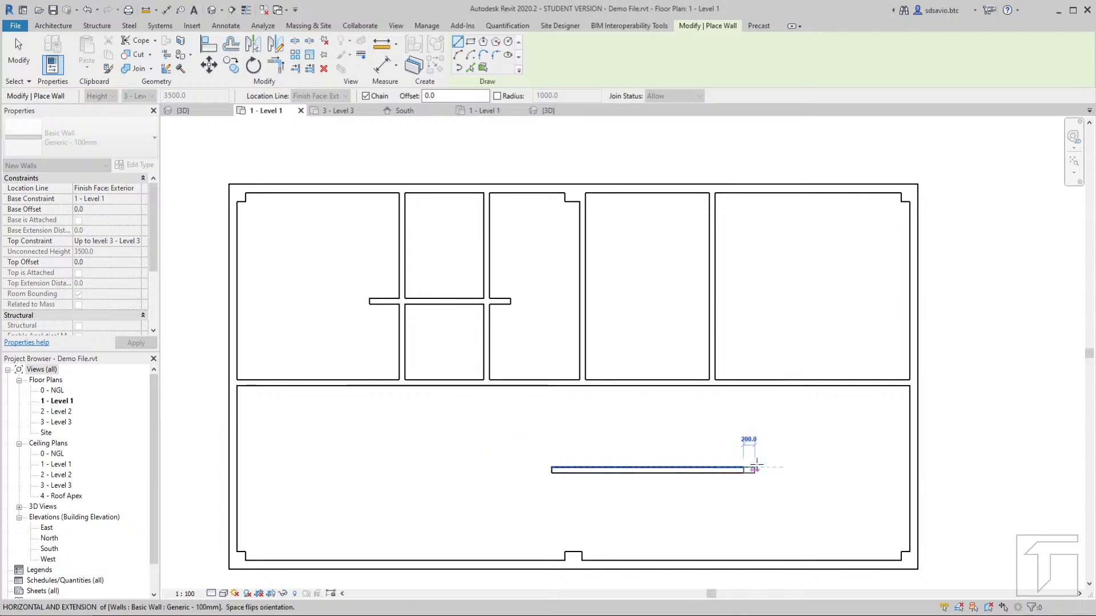
pyautogui.press('Escape')
pyautogui.press('Escape')
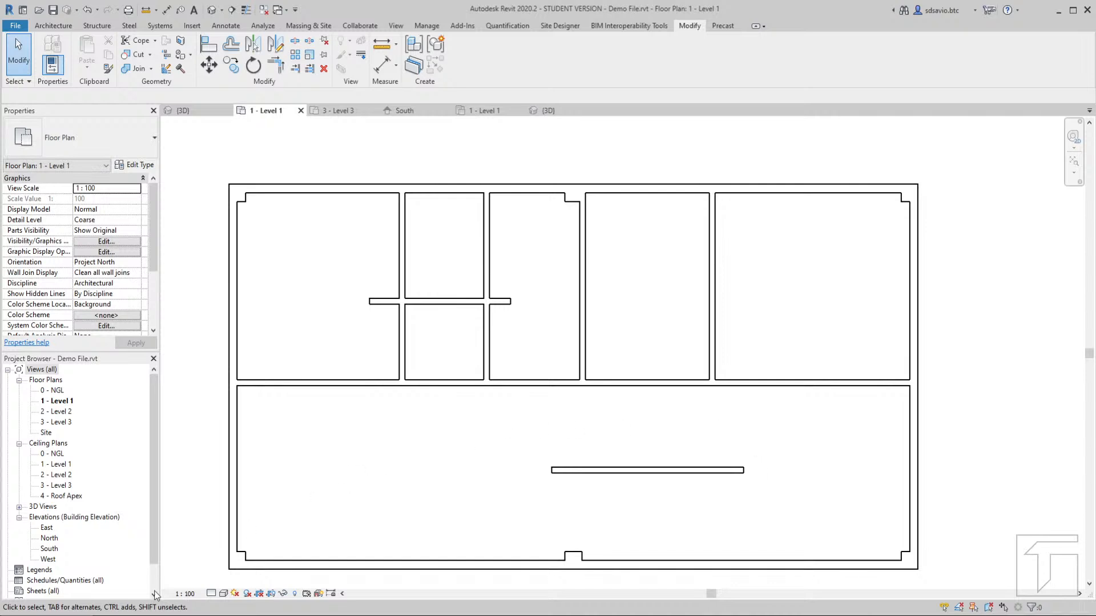
# Check the house plan image and trim the first vertical interior wall and the short upper horizontal wall to a corner
pyautogui.click(140, 615)
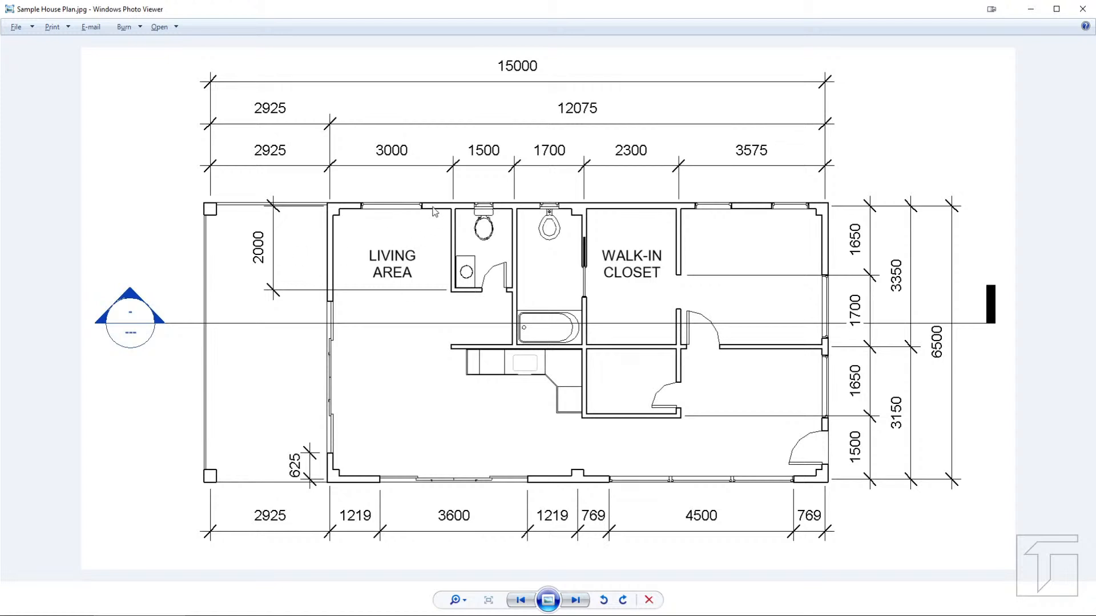
pyautogui.click(95, 615)
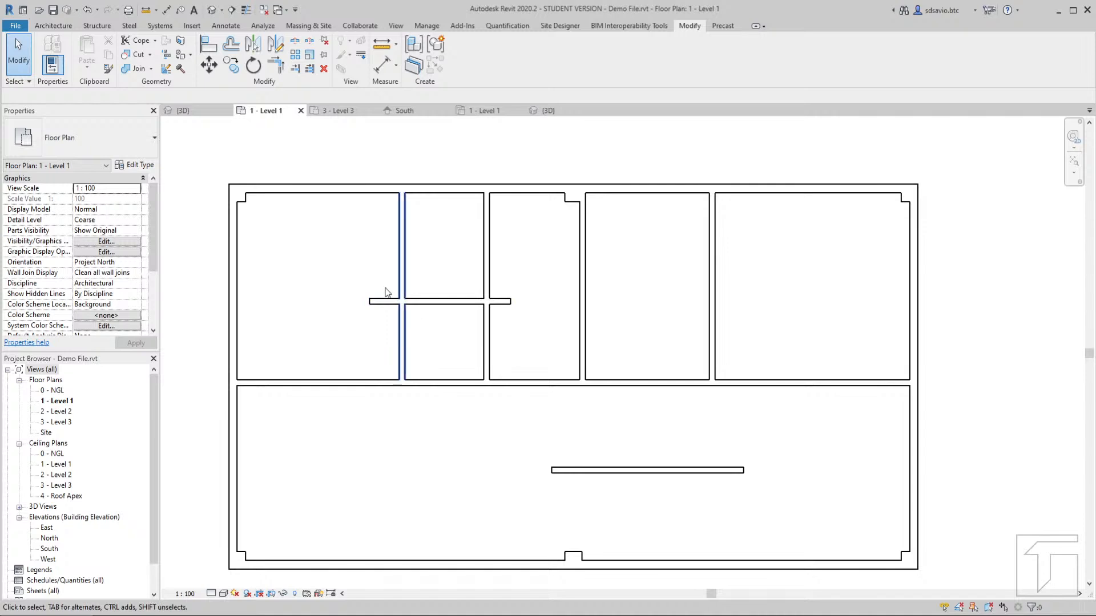
pyautogui.click(280, 68)
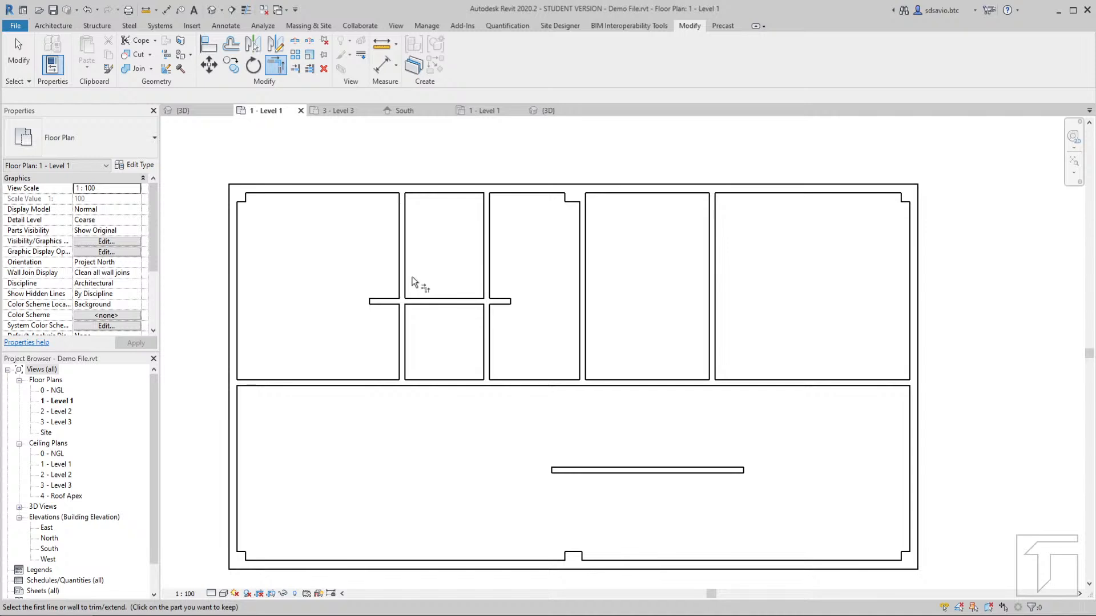
pyautogui.click(403, 273)
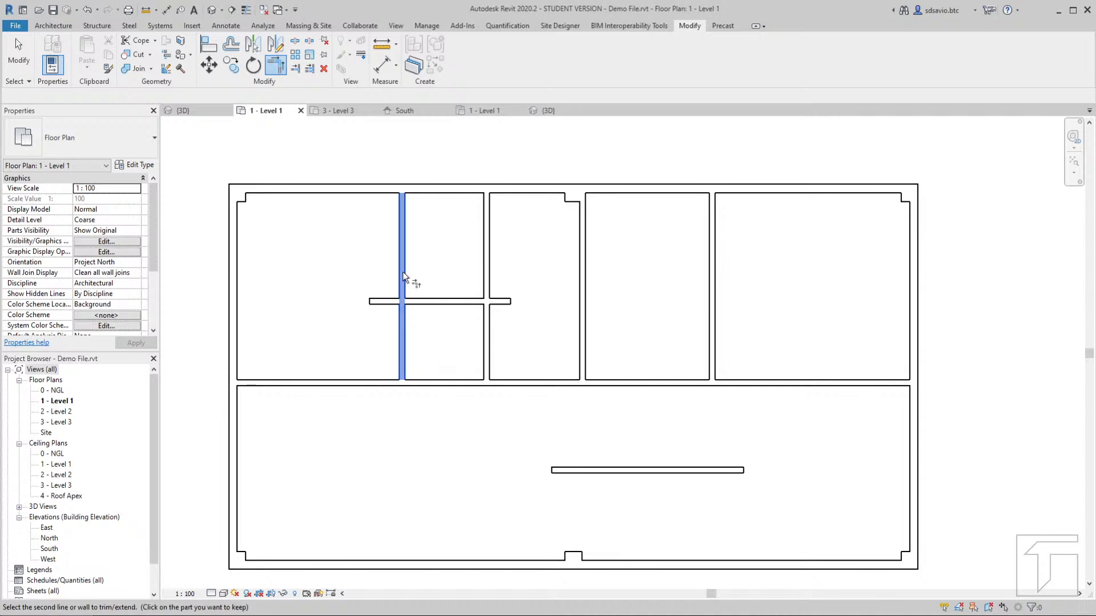
pyautogui.click(422, 304)
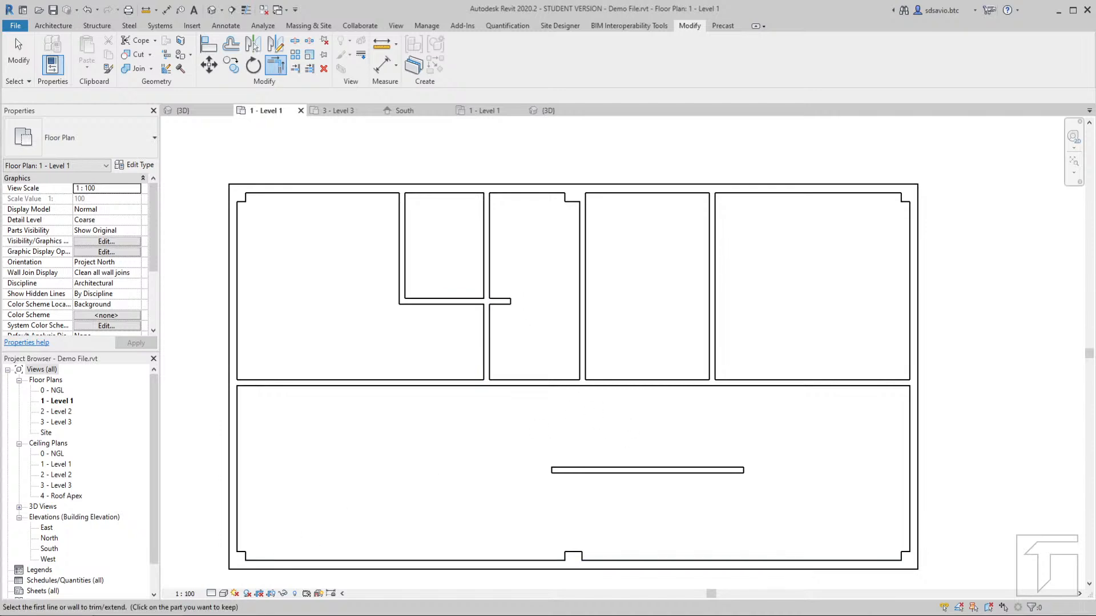
# Check the house plan image and join the third and fourth vertical interior walls to the lower horizontal wall as corners
pyautogui.click(139, 615)
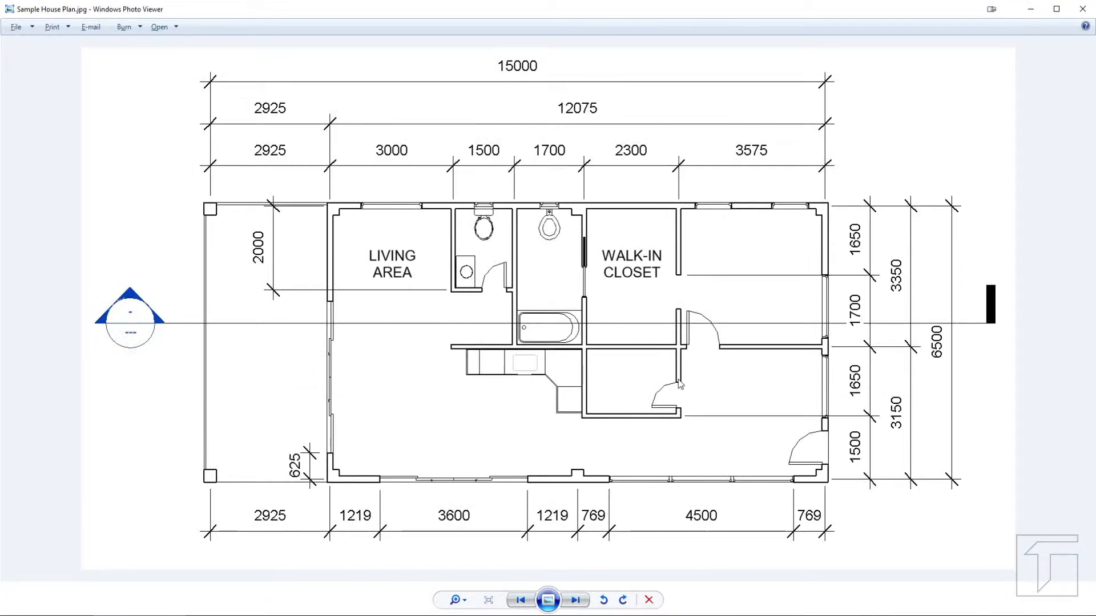
pyautogui.click(171, 615)
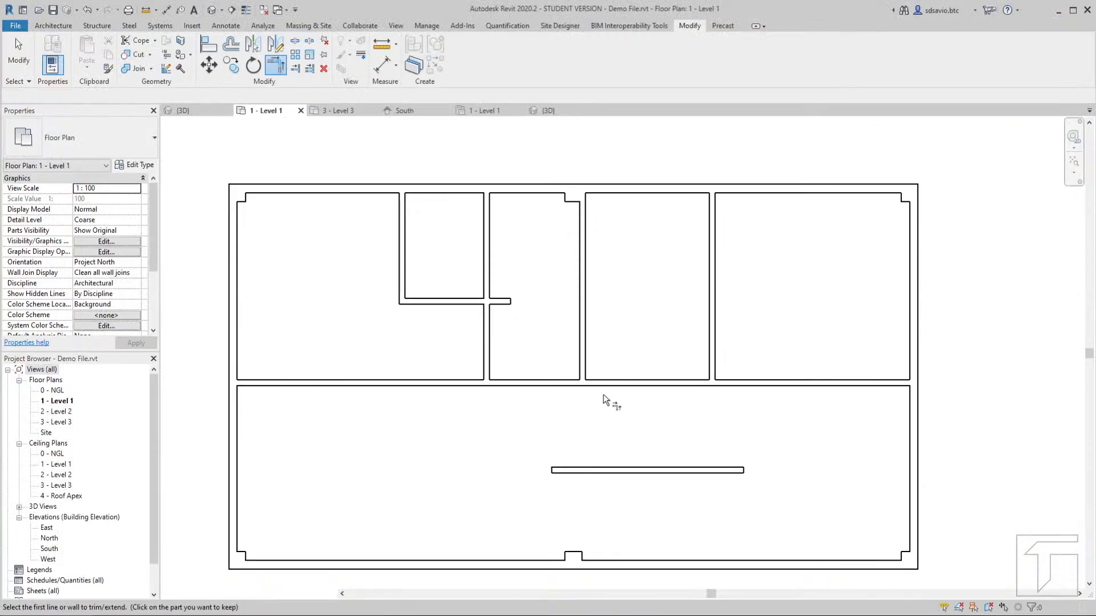
pyautogui.click(586, 341)
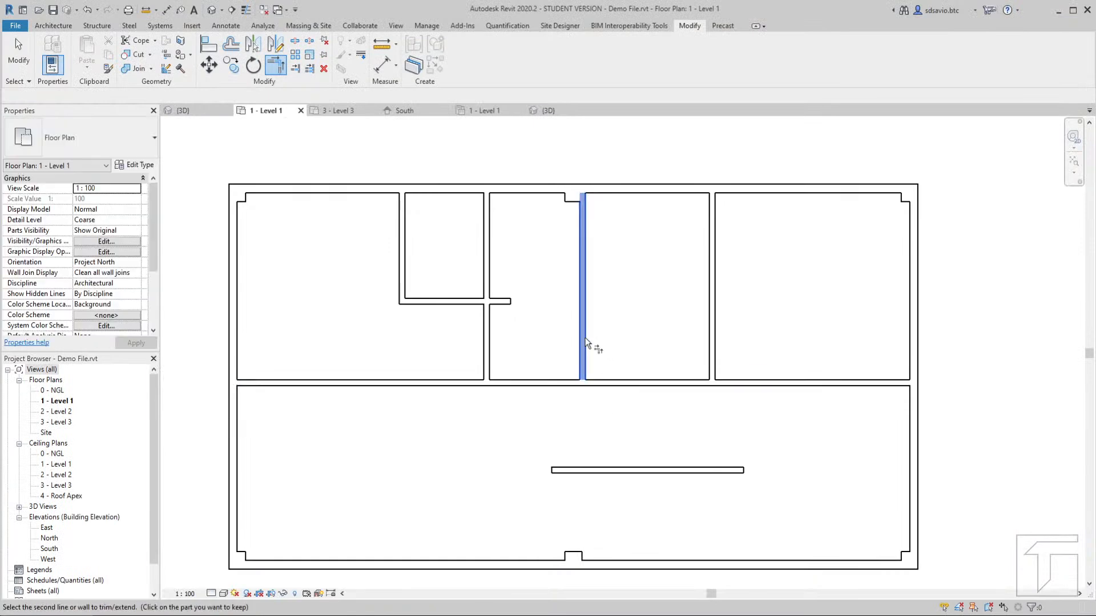
pyautogui.click(606, 472)
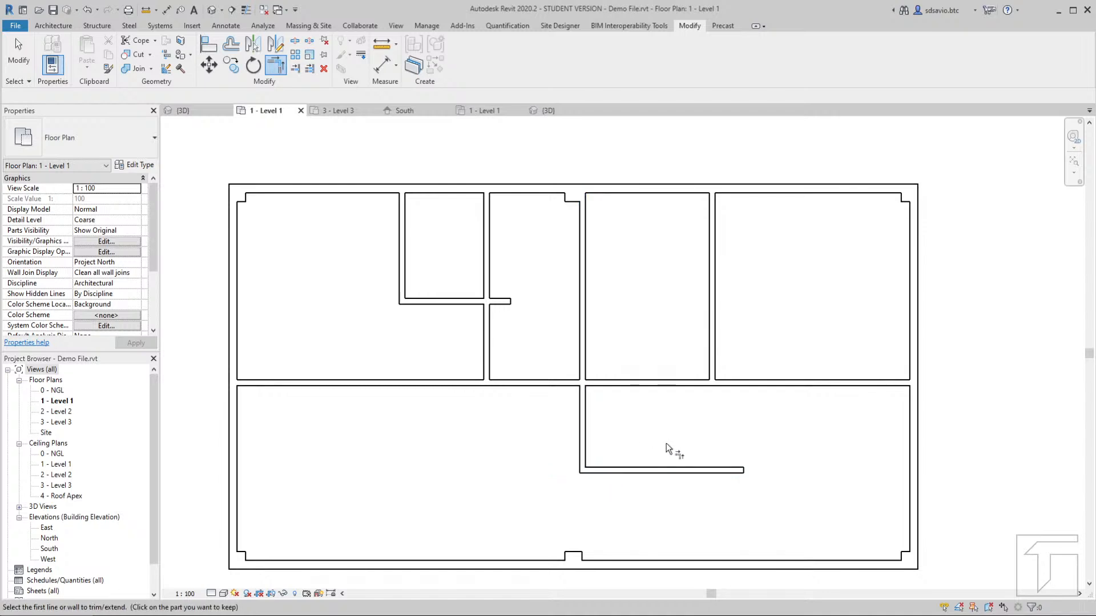
pyautogui.click(660, 472)
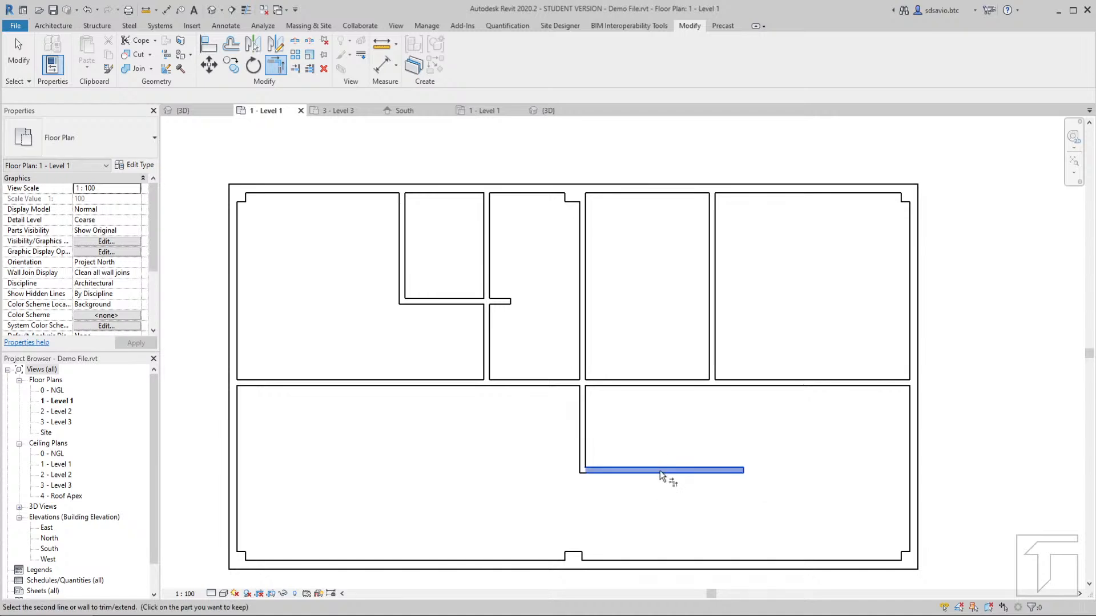
pyautogui.click(710, 321)
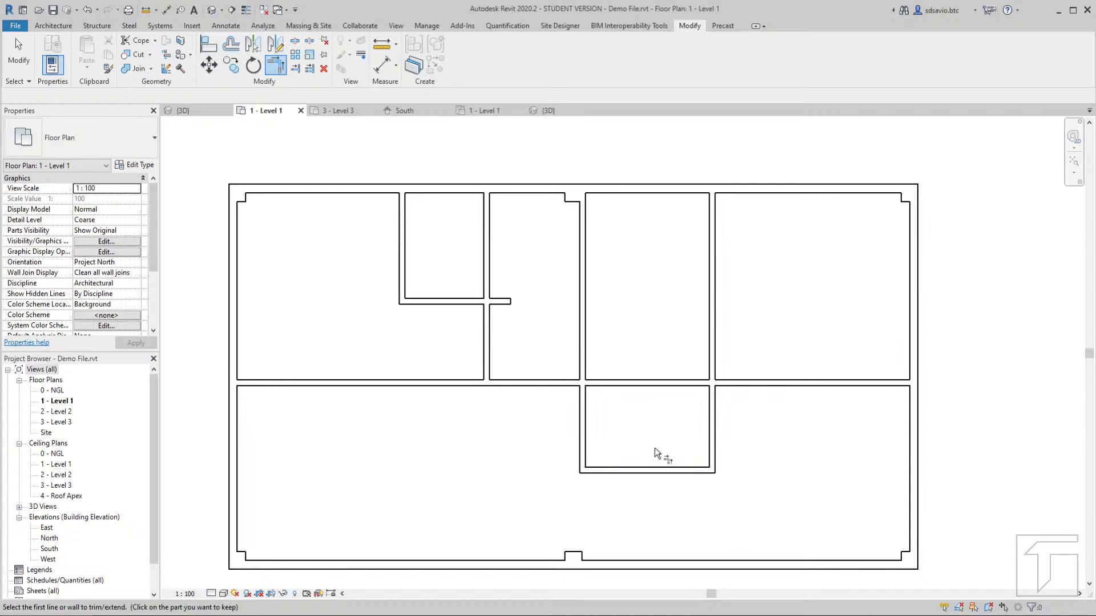
# Trim the long horizontal interior wall back to the left face of the first vertical interior wall, removing its left portion
pyautogui.click(140, 615)
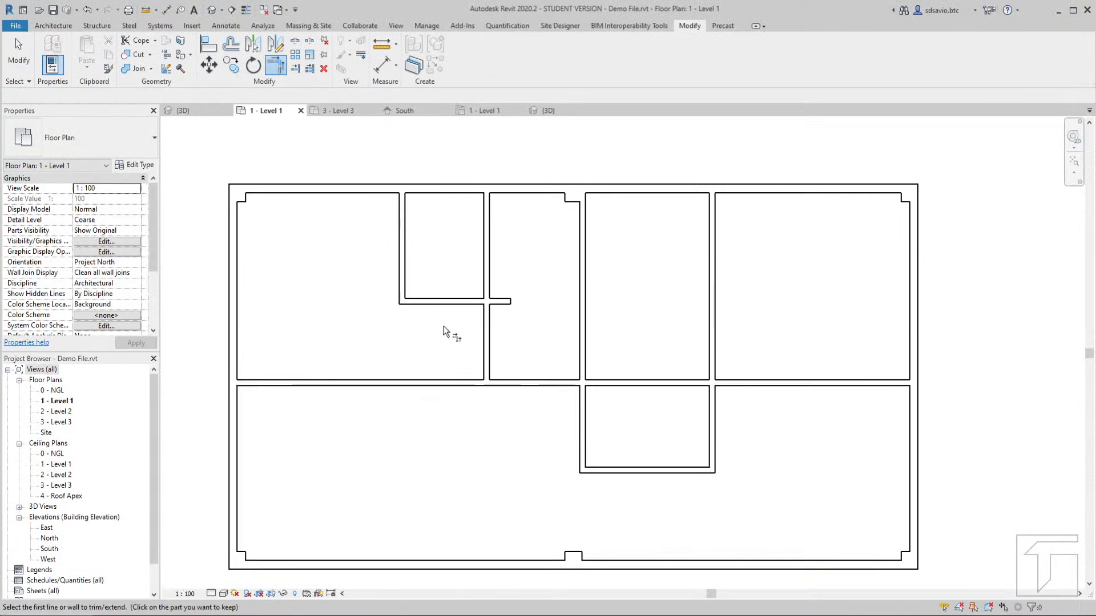
pyautogui.click(295, 69)
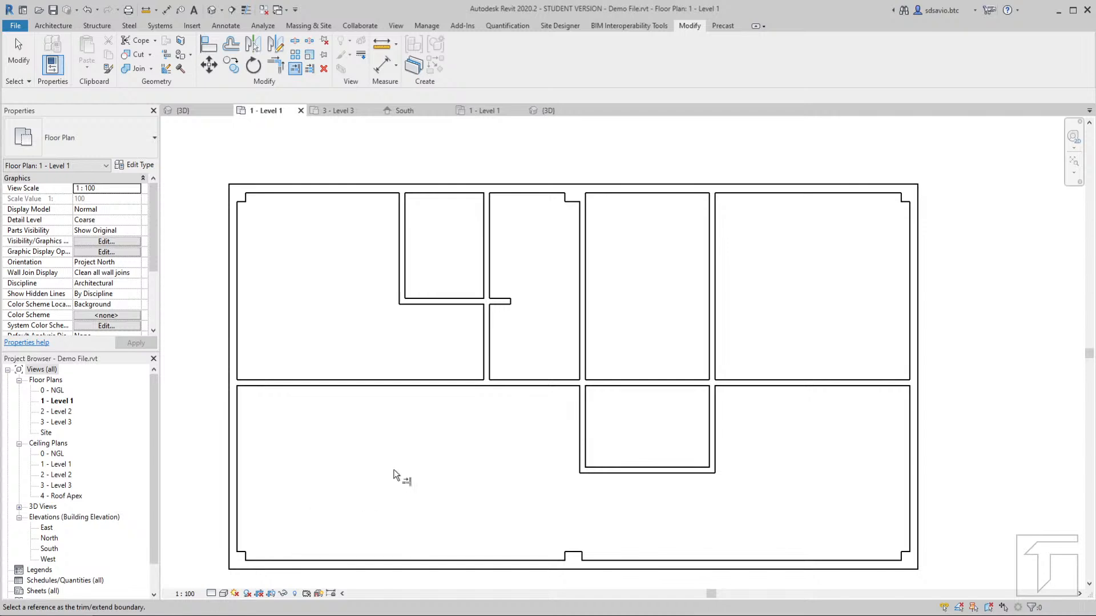
pyautogui.click(399, 257)
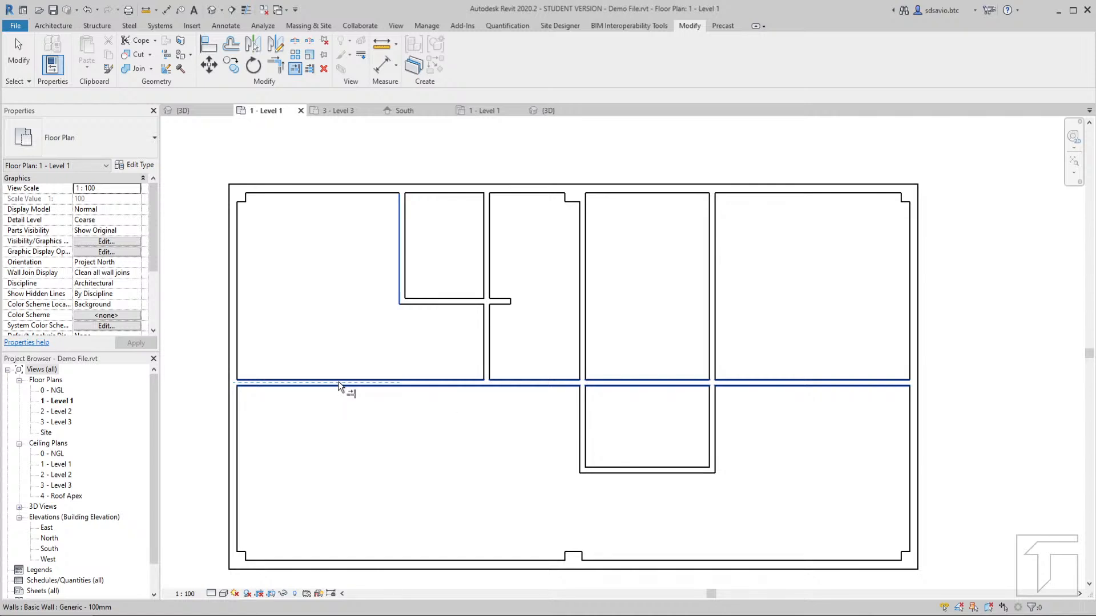
pyautogui.click(436, 386)
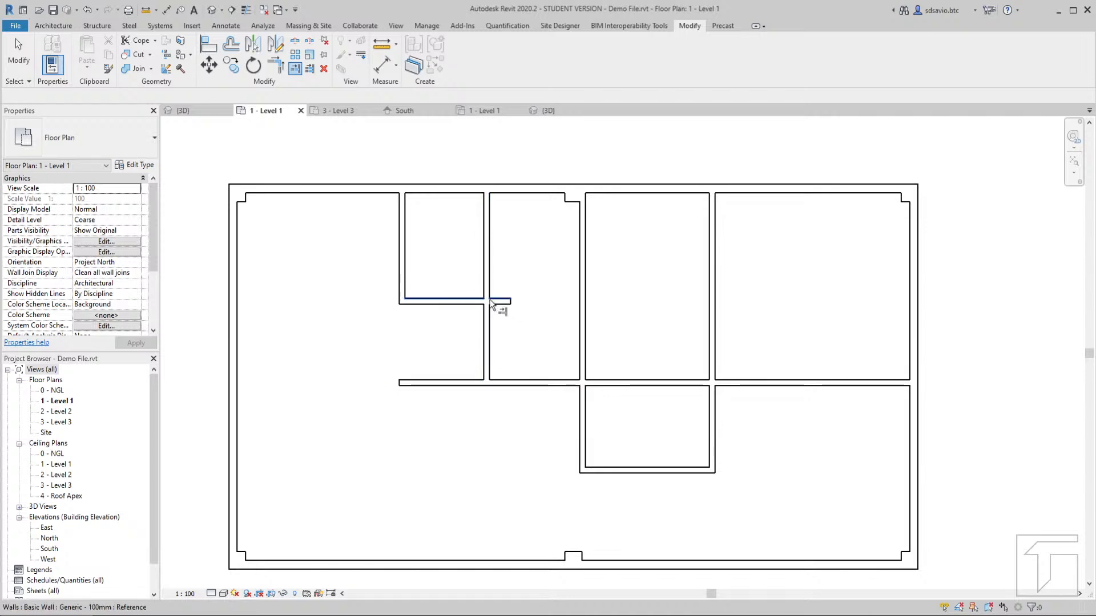
# Trim the short upper horizontal wall to the second vertical interior wall, removing the stub on its right side
pyautogui.scroll(1, 489, 306)
pyautogui.scroll(2, 488, 304)
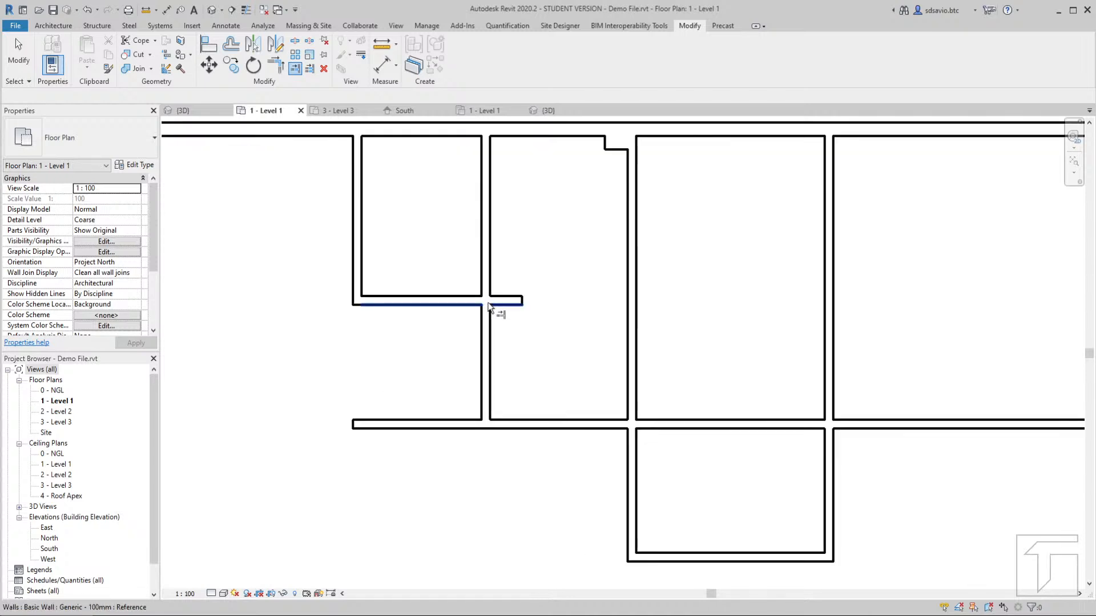
pyautogui.scroll(2, 487, 255)
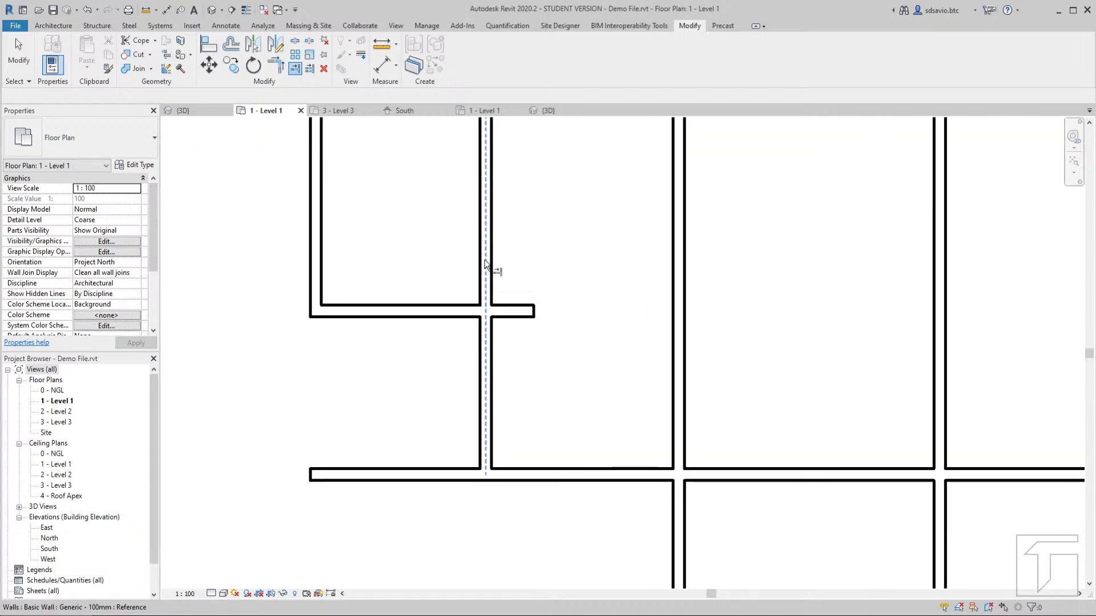
pyautogui.click(484, 258)
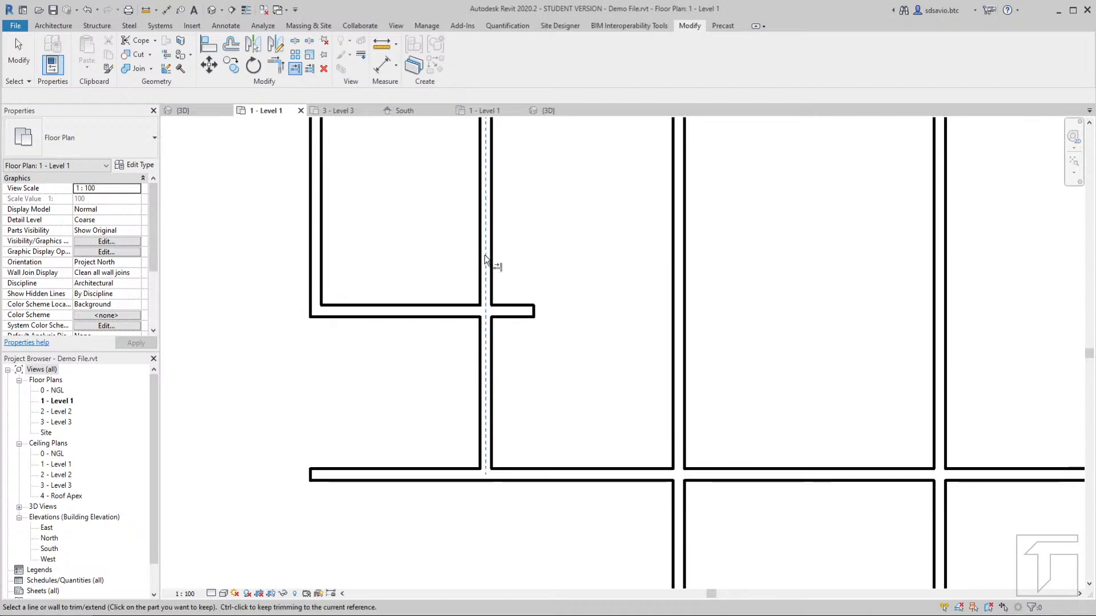
pyautogui.click(457, 312)
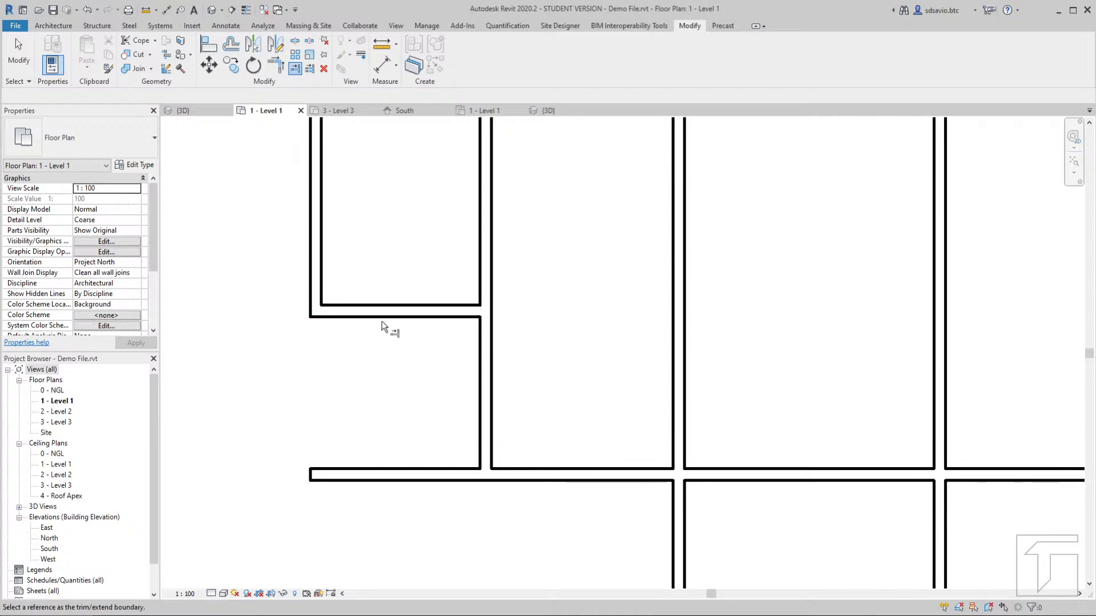
pyautogui.scroll(-3, 383, 320)
pyautogui.scroll(-1, 528, 267)
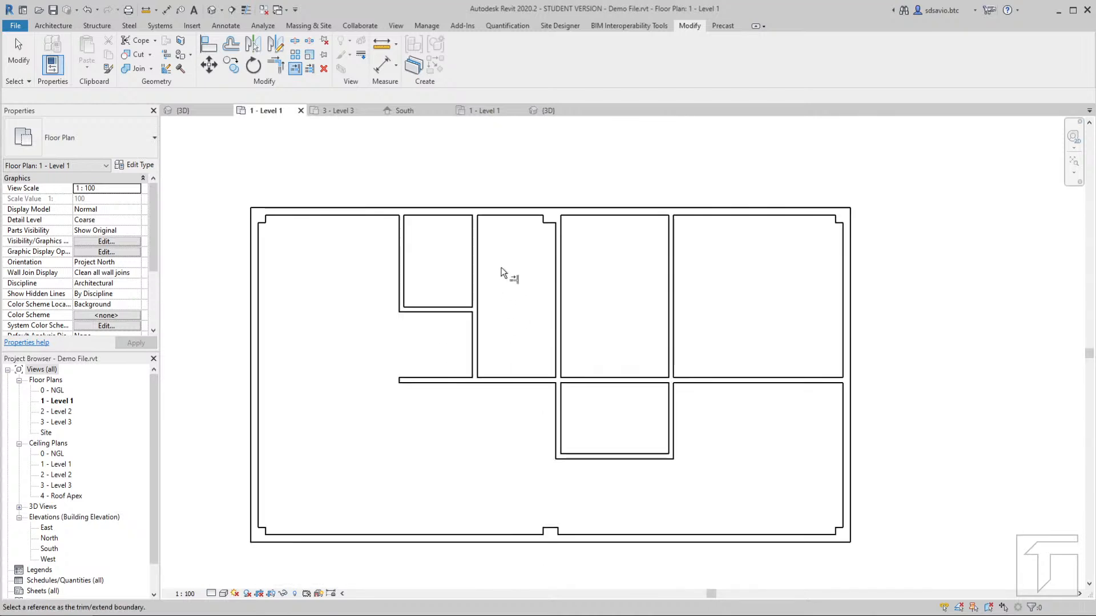
pyautogui.press('Escape')
pyautogui.press('Escape')
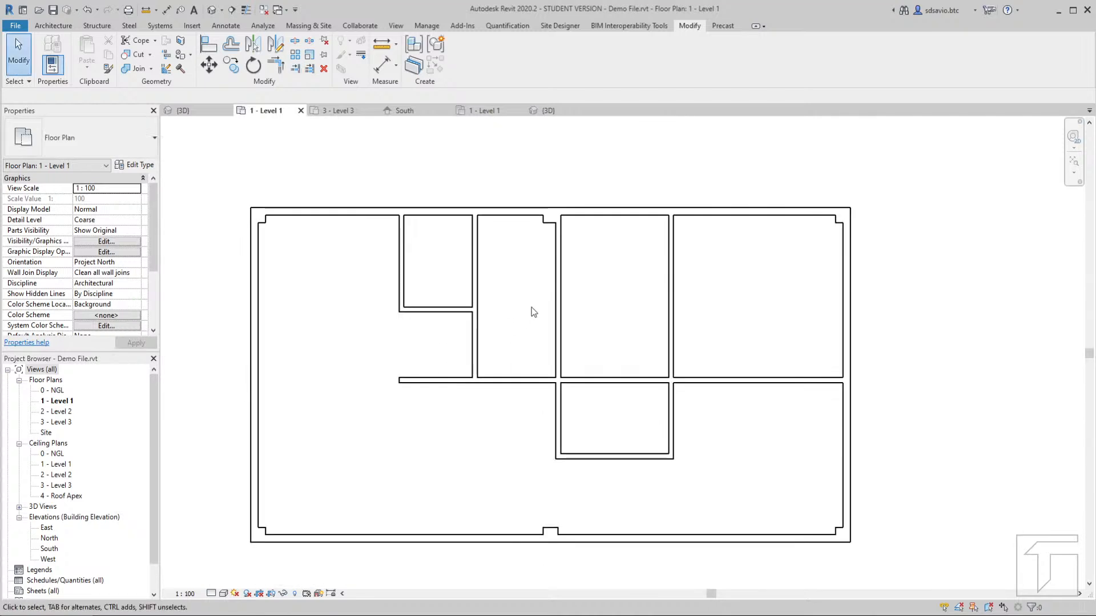
pyautogui.moveTo(532, 309); pyautogui.dragTo(653, 282, button='middle')
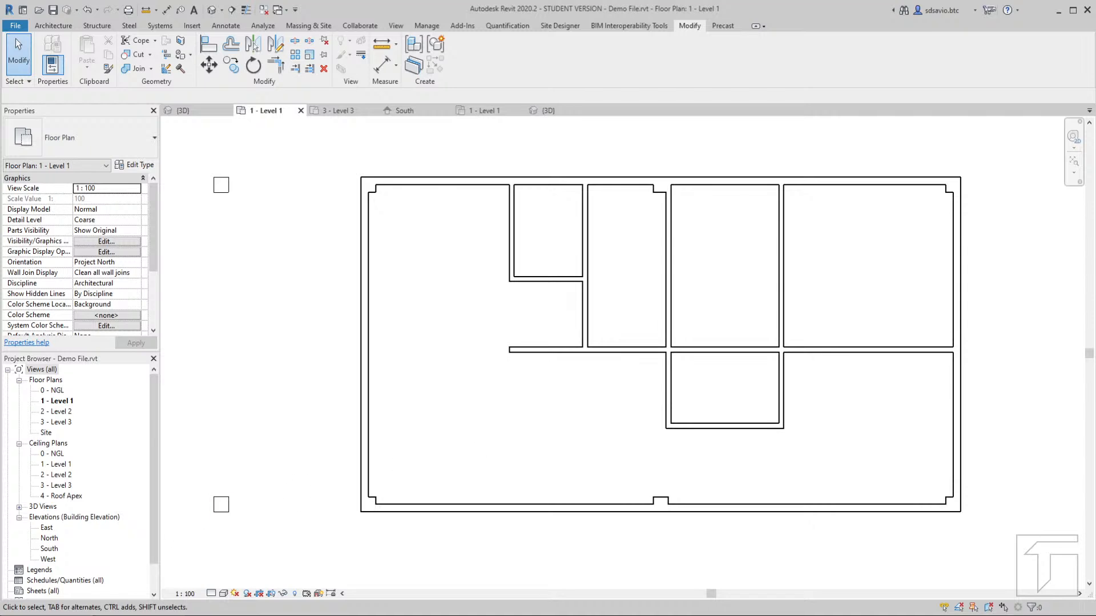
# Check the house plan image and place two mirrored M_Door-Double-Sliding 1800 x 2100mm doors about 240 mm apart in the lower part of the left exterior wall
pyautogui.click(139, 615)
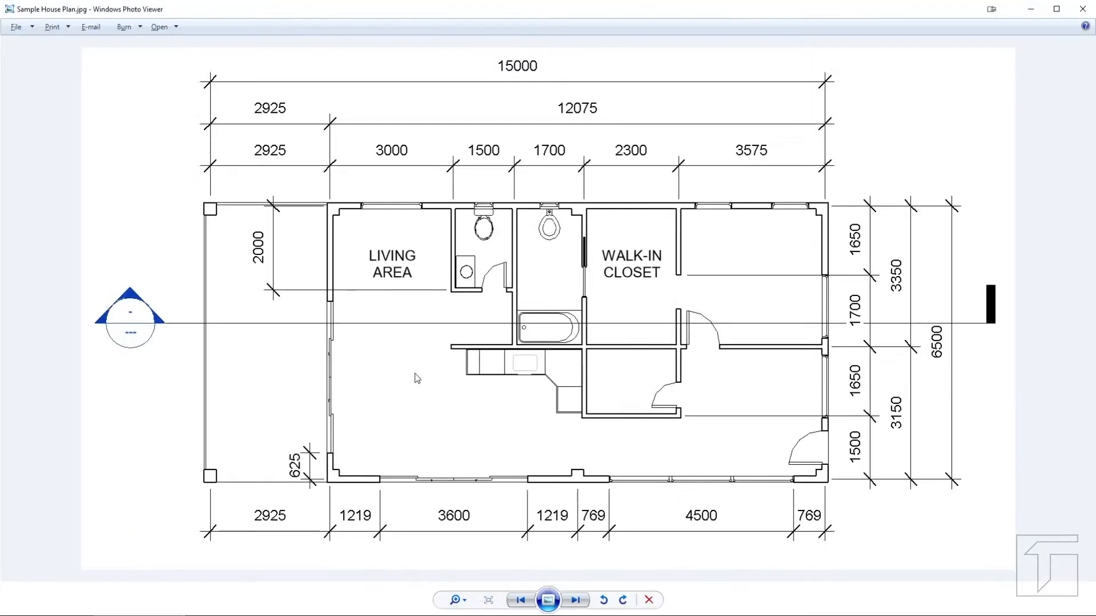
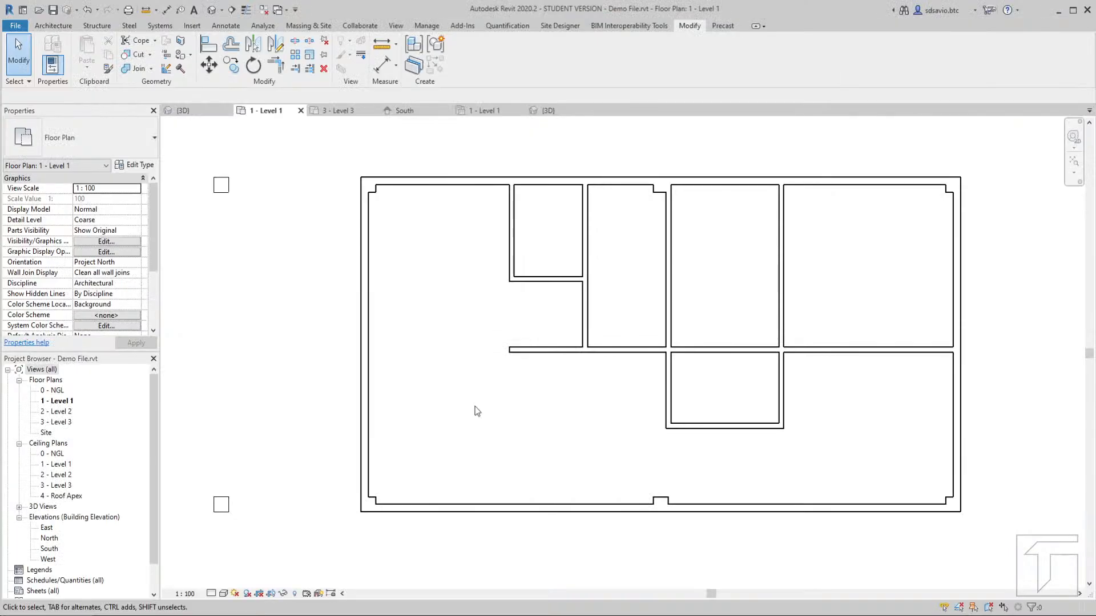
pyautogui.click(59, 28)
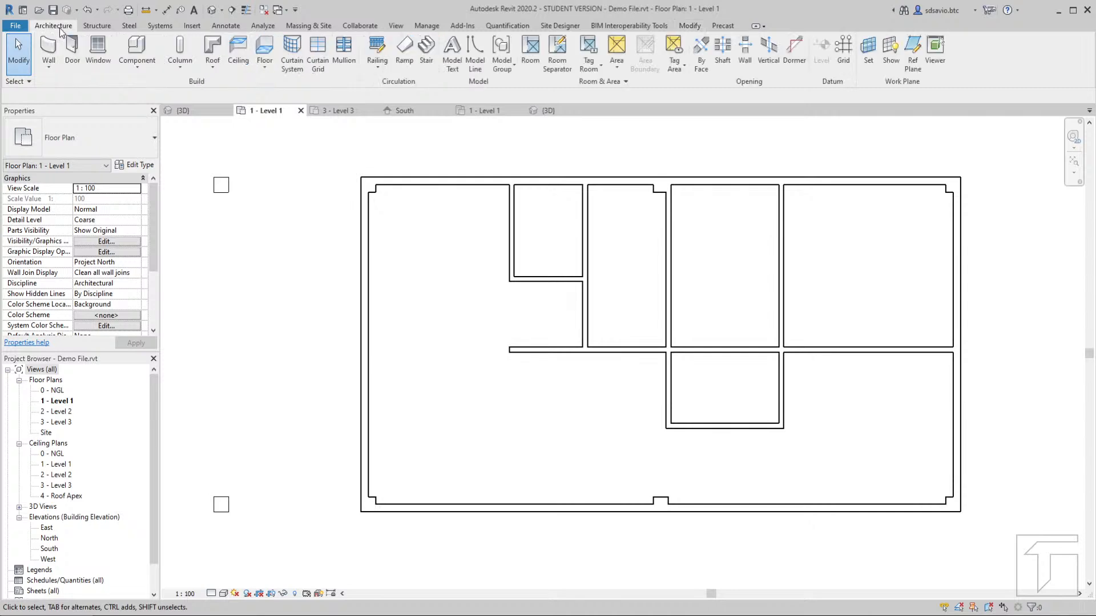
pyautogui.click(75, 56)
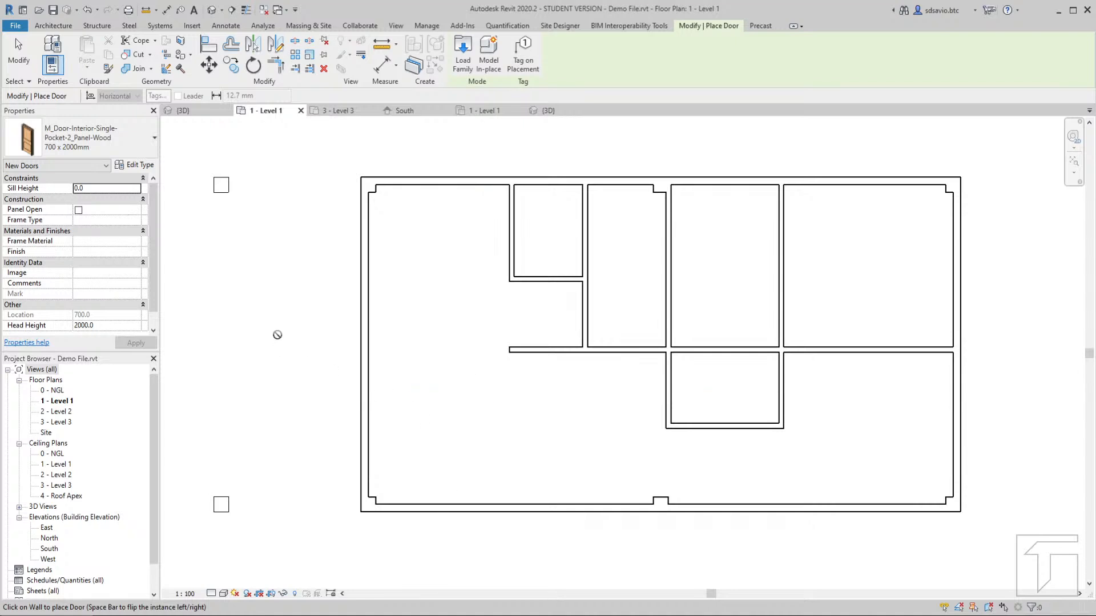
pyautogui.click(80, 133)
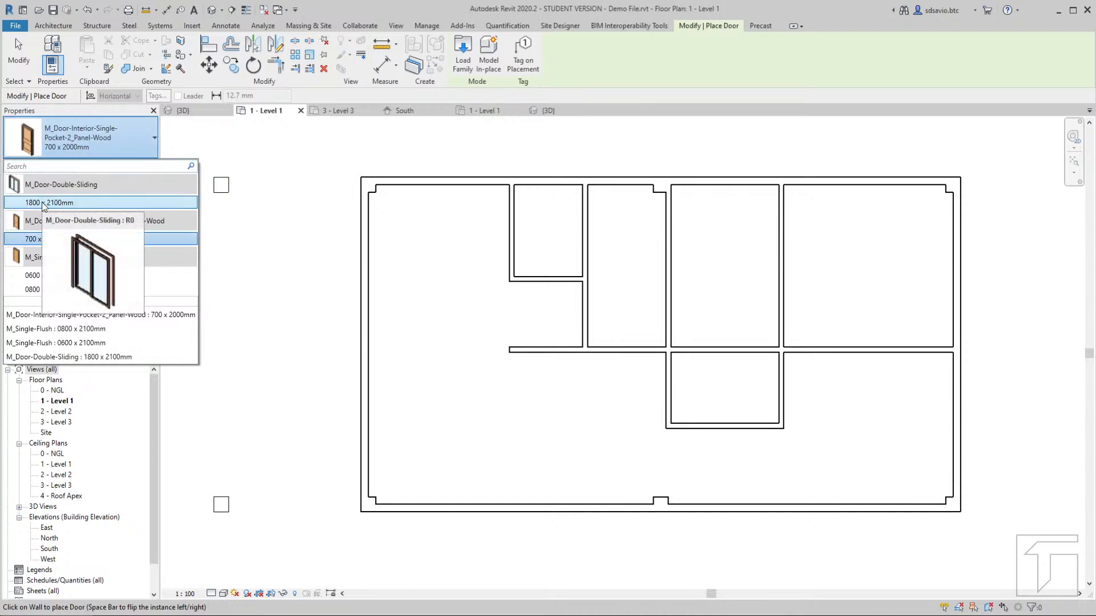
pyautogui.click(62, 205)
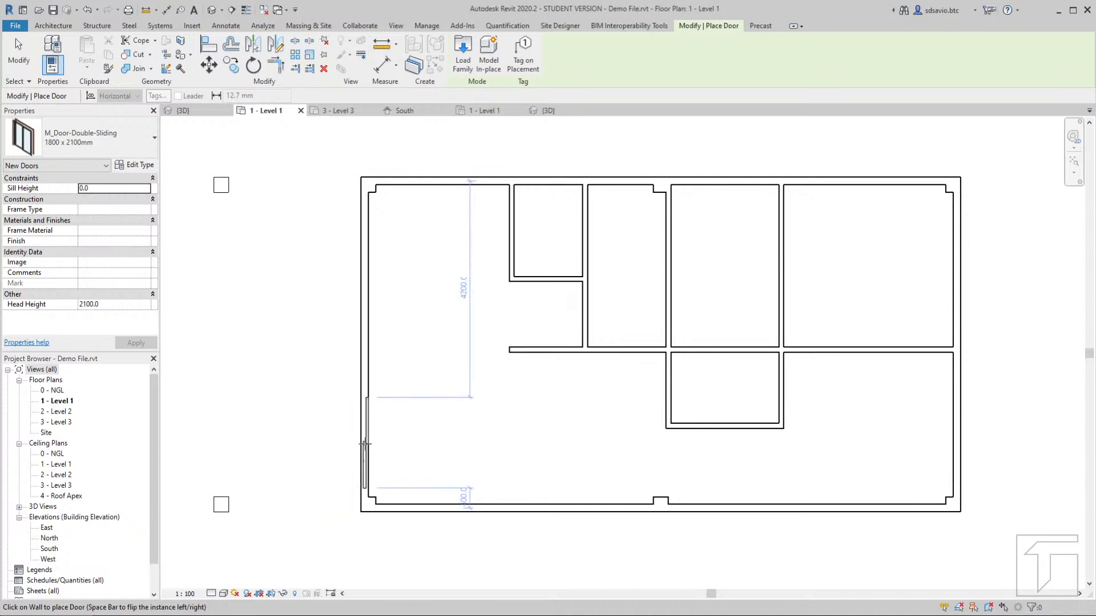
pyautogui.scroll(4, 365, 438)
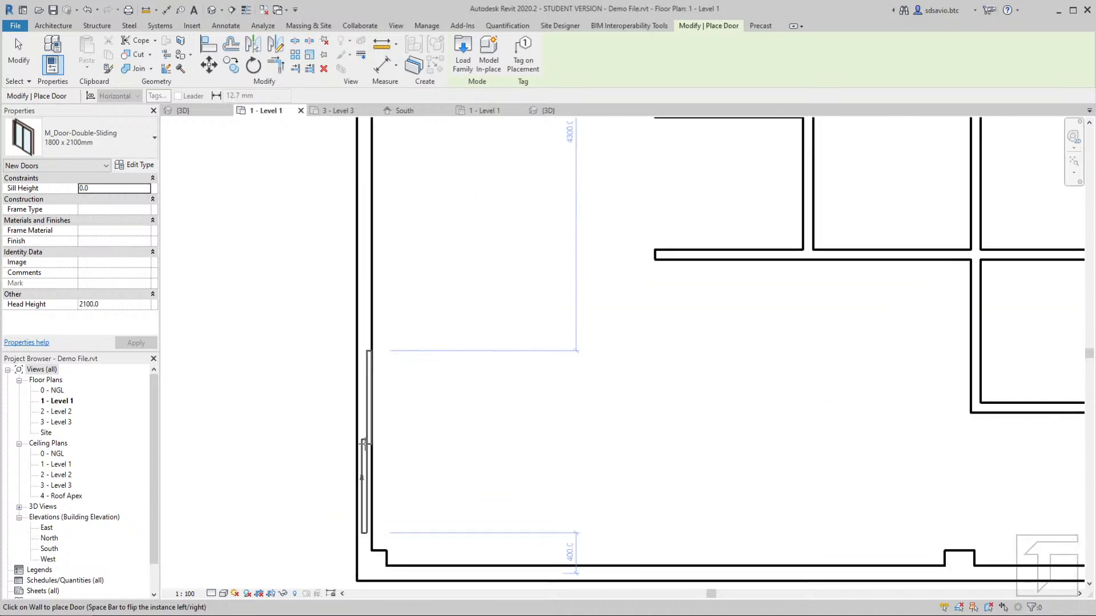
pyautogui.moveTo(375, 423); pyautogui.dragTo(516, 323, button='middle')
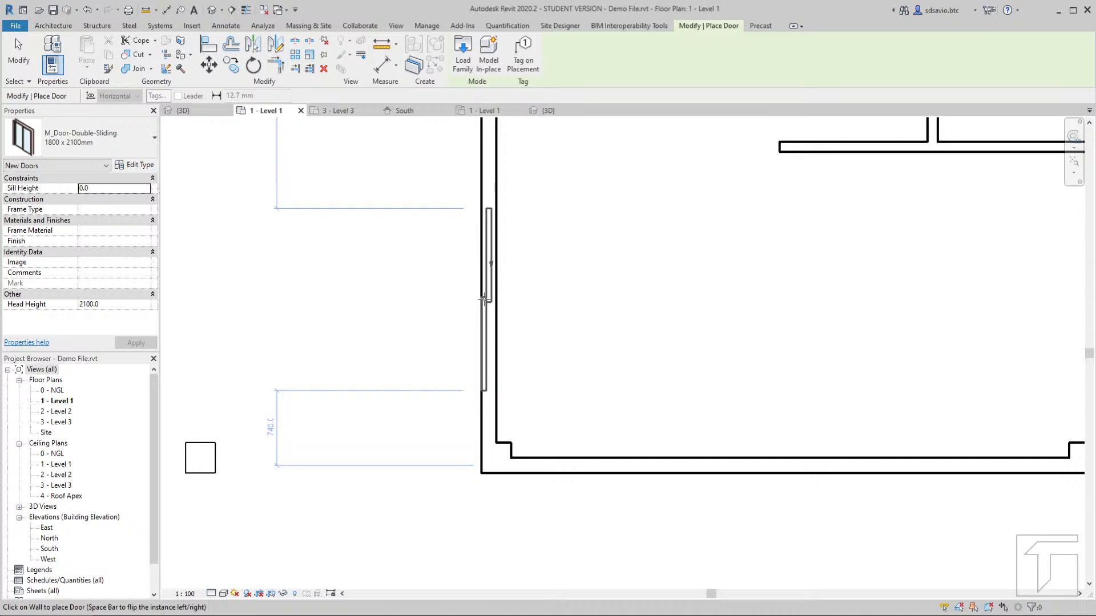
pyautogui.press('space')
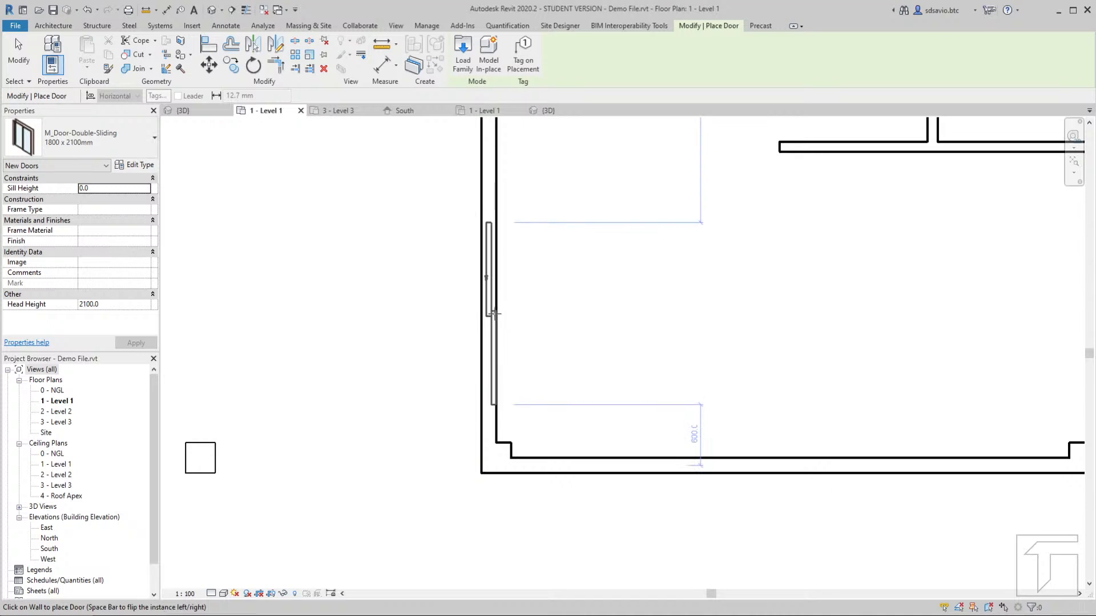
pyautogui.click(494, 313)
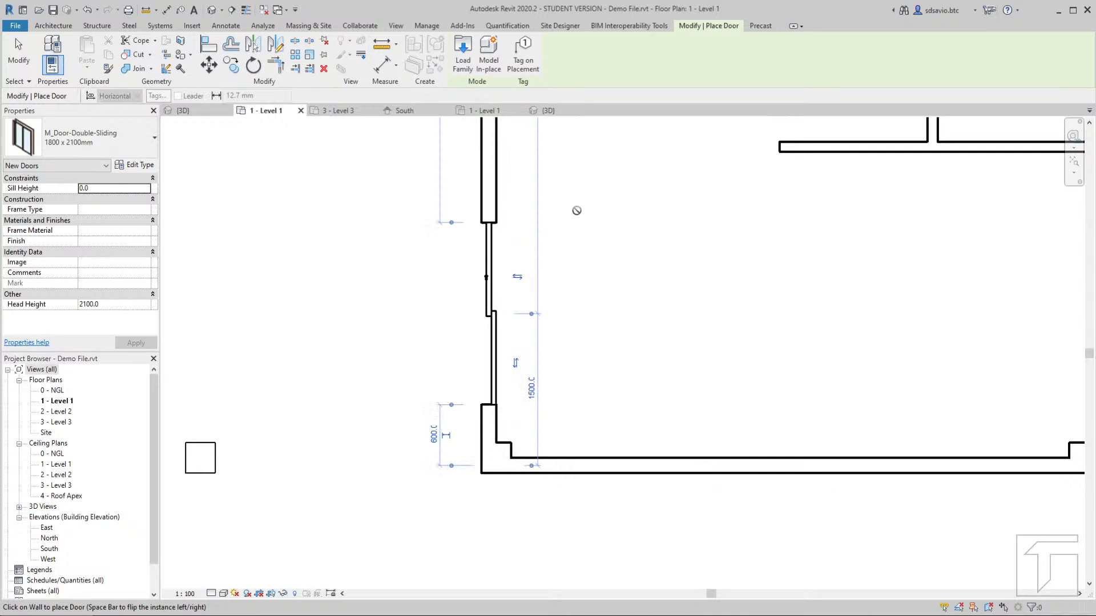
pyautogui.moveTo(548, 172); pyautogui.dragTo(550, 326, button='middle')
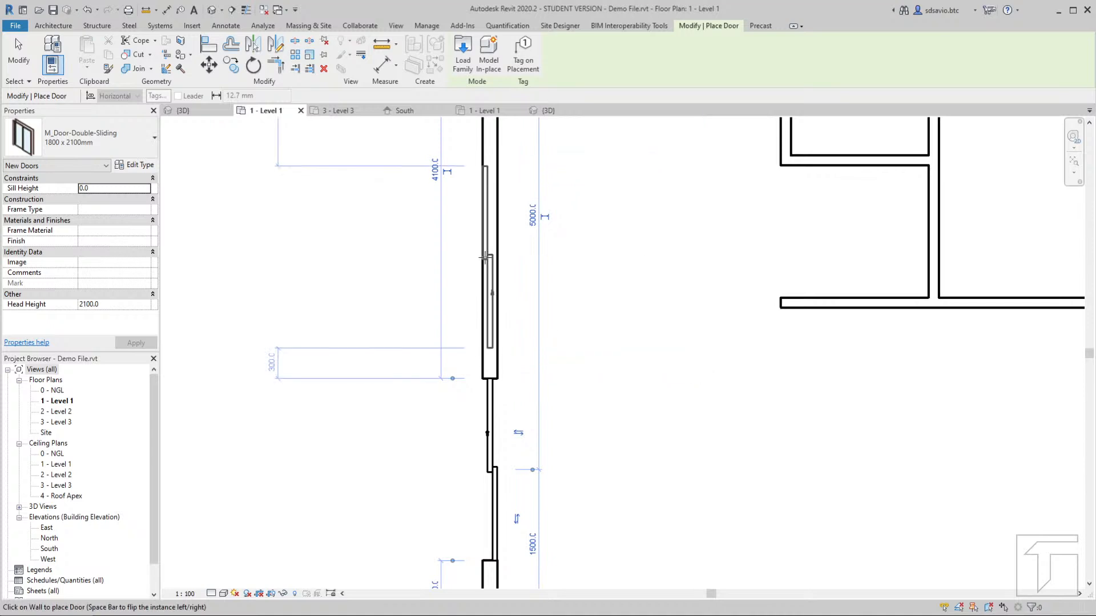
pyautogui.press('space')
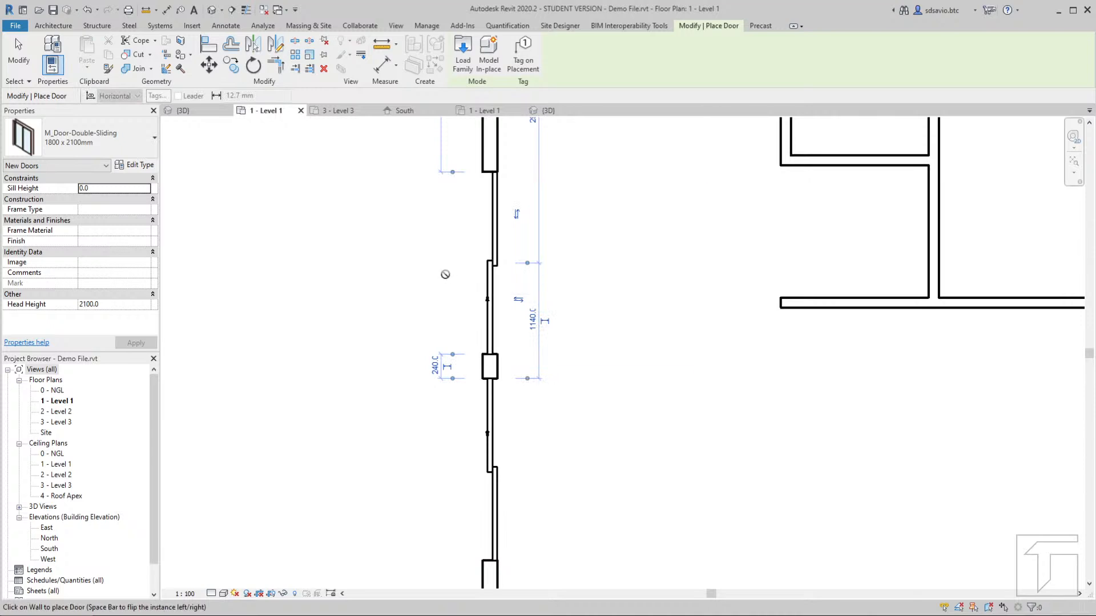
# Place two mirrored double sliding doors in the lower exterior wall, starting about 800 mm from the left wall and about 340 mm apart
pyautogui.moveTo(654, 462); pyautogui.dragTo(540, 213, button='middle')
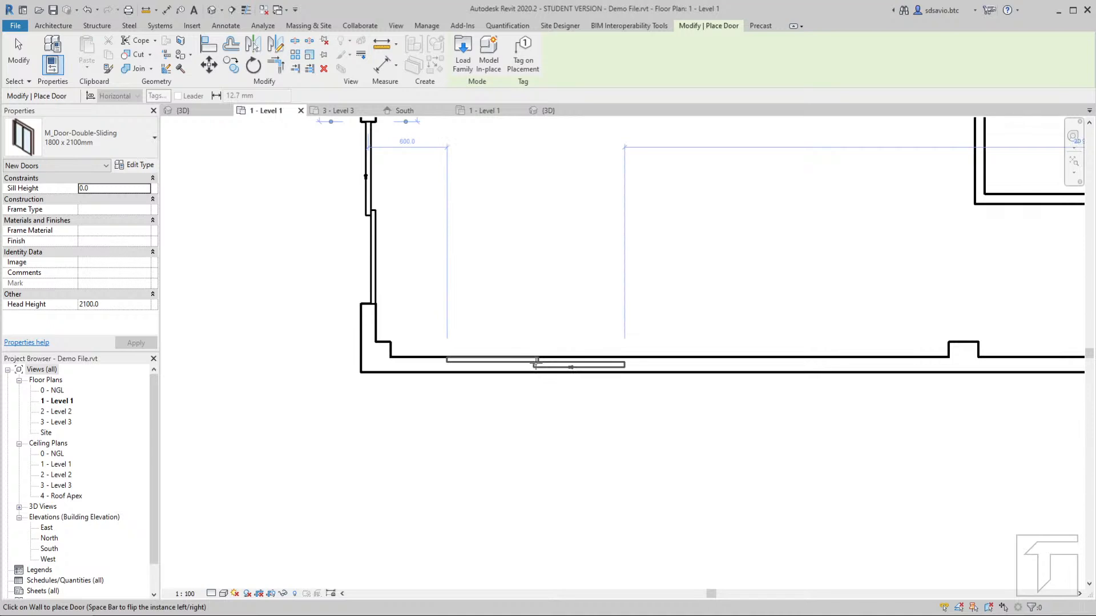
pyautogui.click(536, 363)
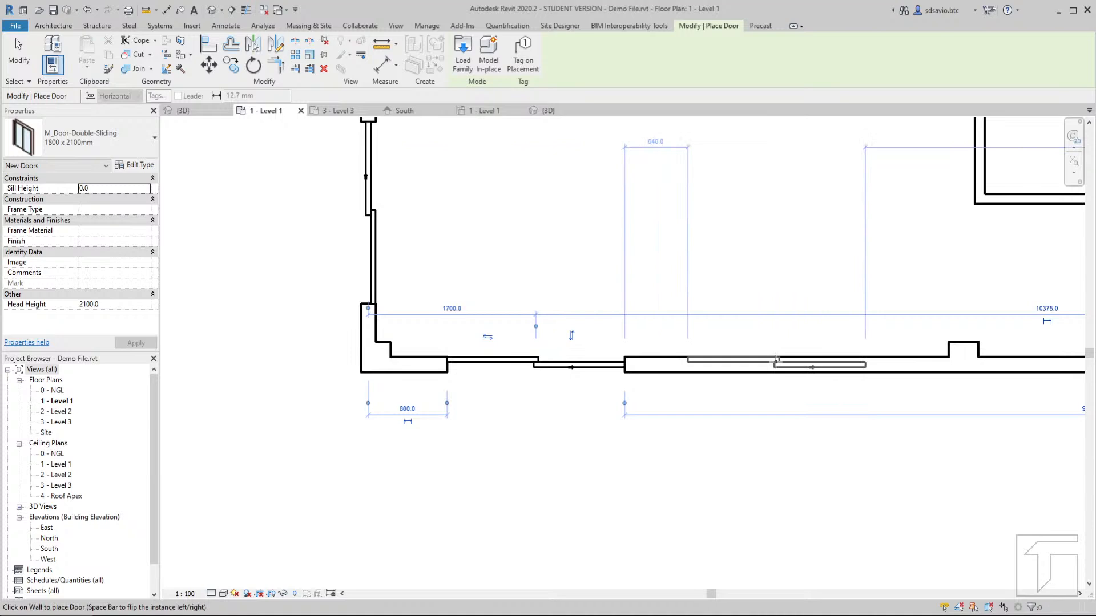
pyautogui.press('space')
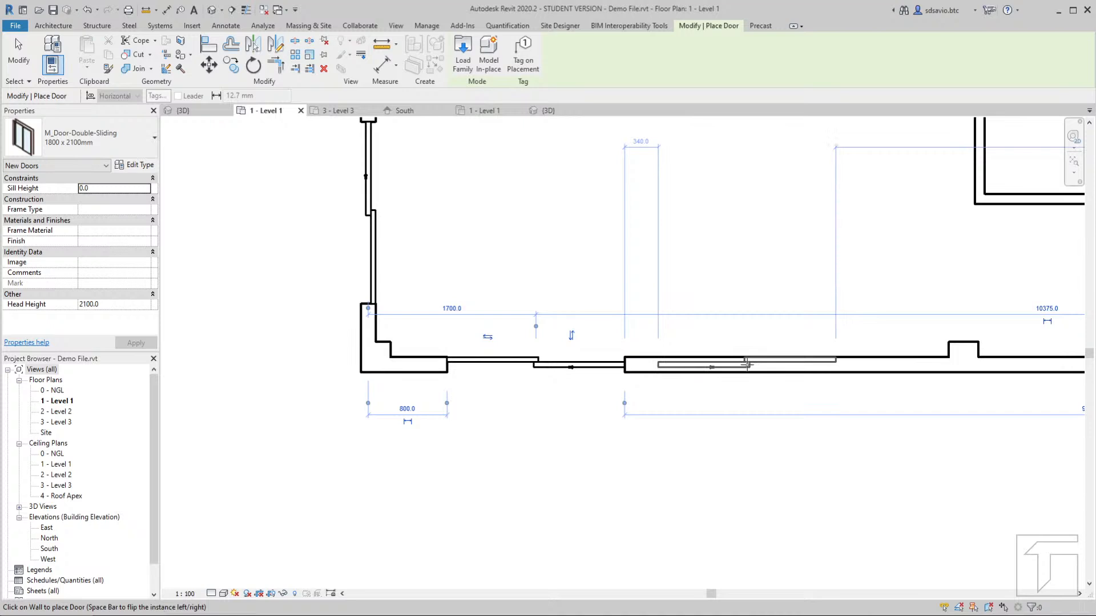
pyautogui.click(747, 365)
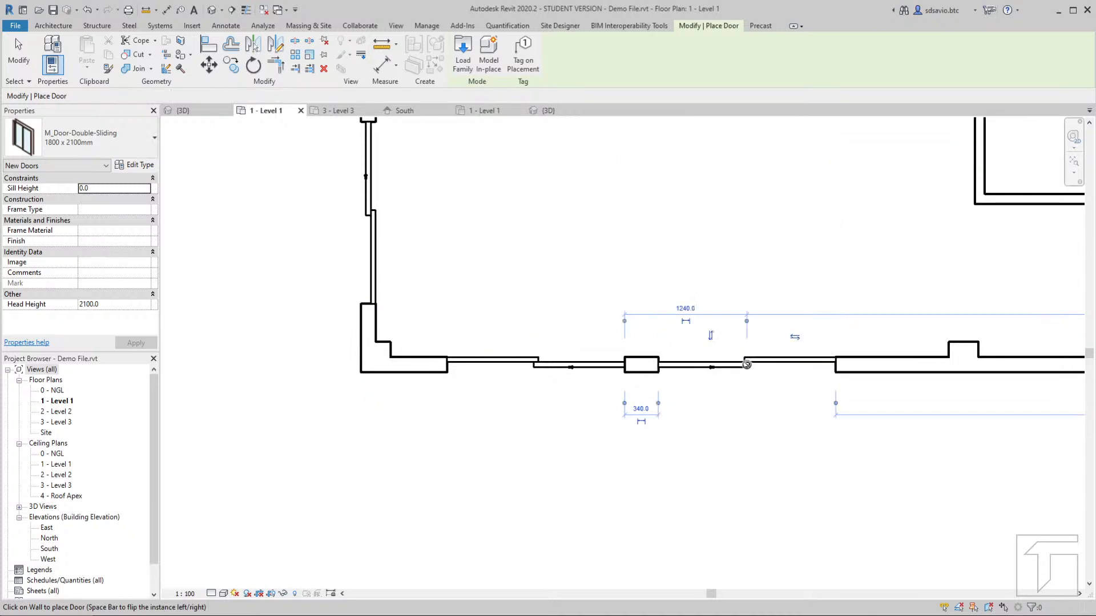
pyautogui.click(23, 60)
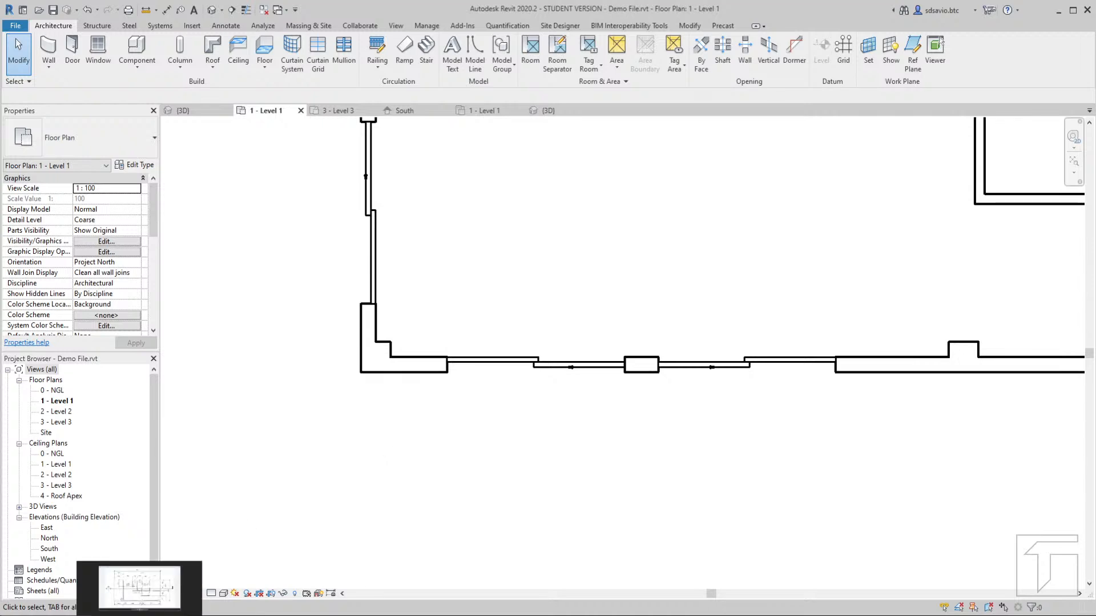
# Check the house plan image and set the distance from the left wall's lower sliding door to the lower exterior wall to 625 mm
pyautogui.click(143, 615)
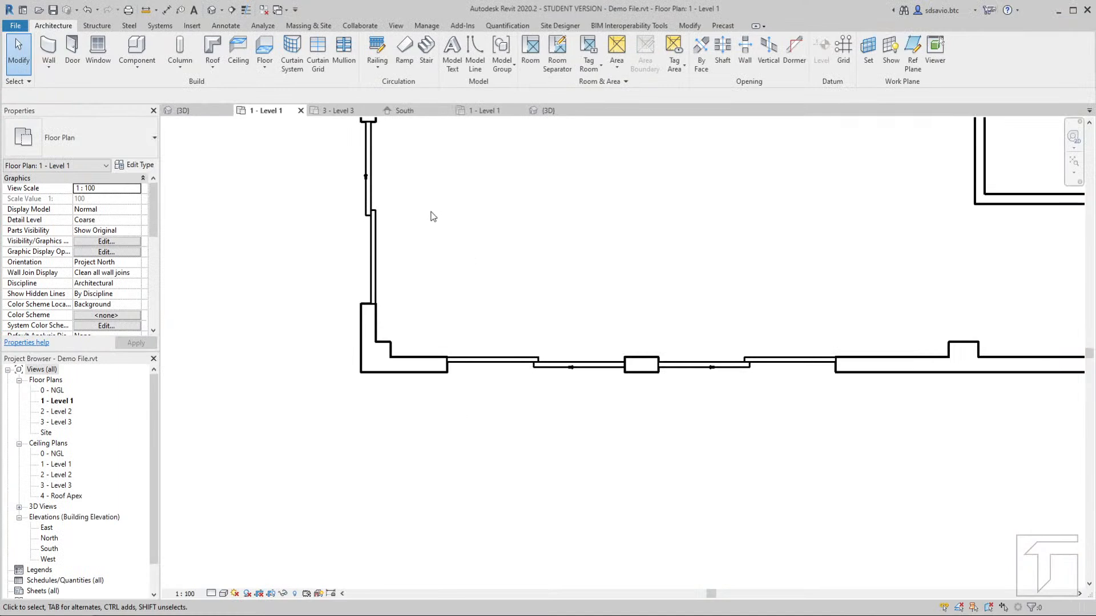
pyautogui.moveTo(426, 206); pyautogui.dragTo(647, 297, button='middle')
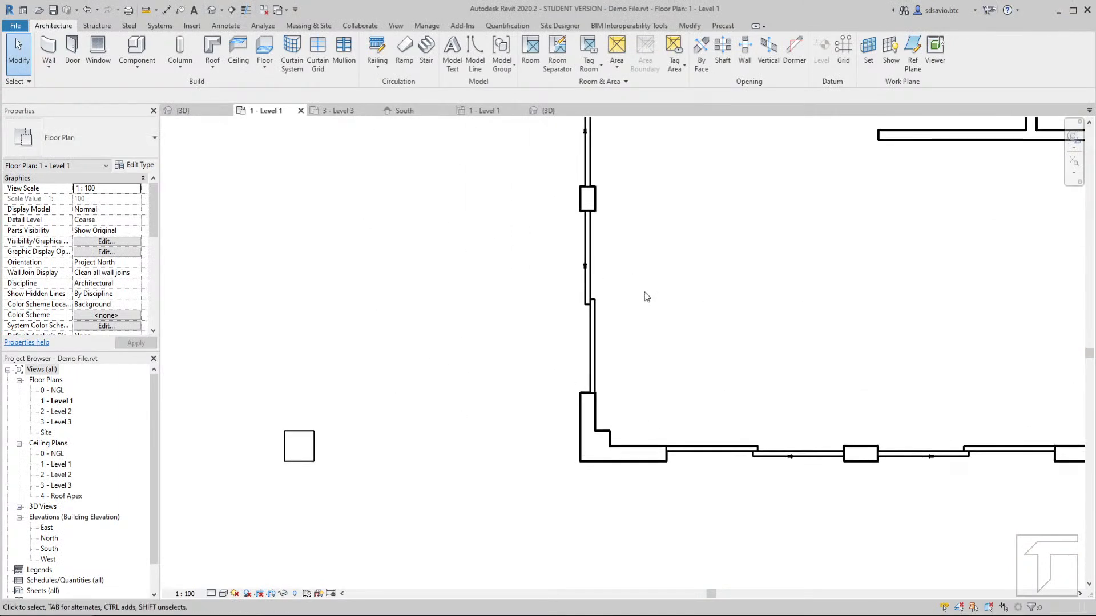
pyautogui.click(592, 327)
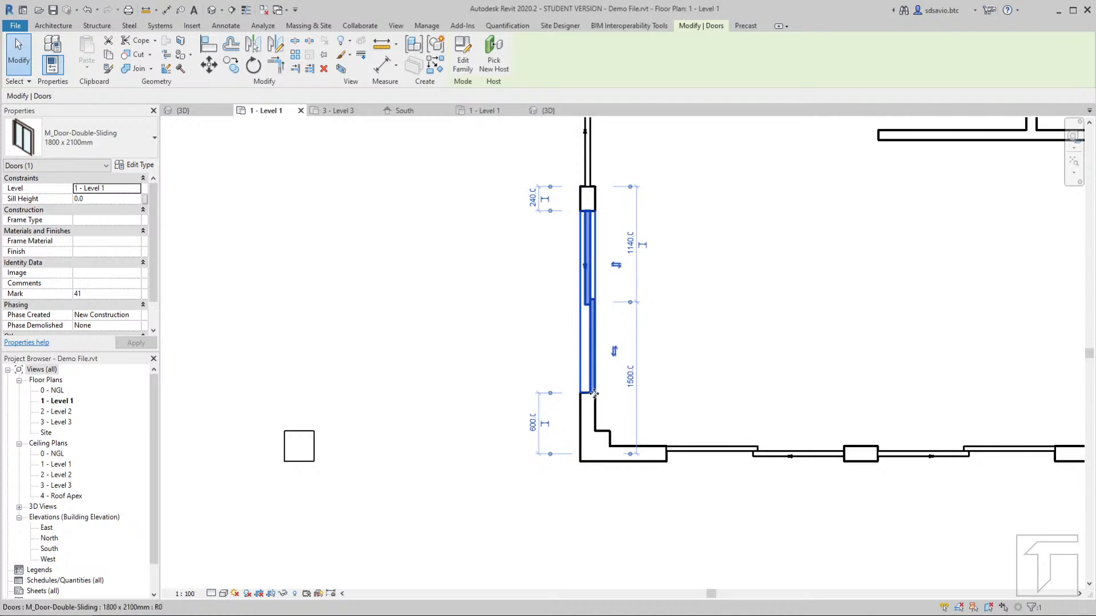
pyautogui.click(532, 437)
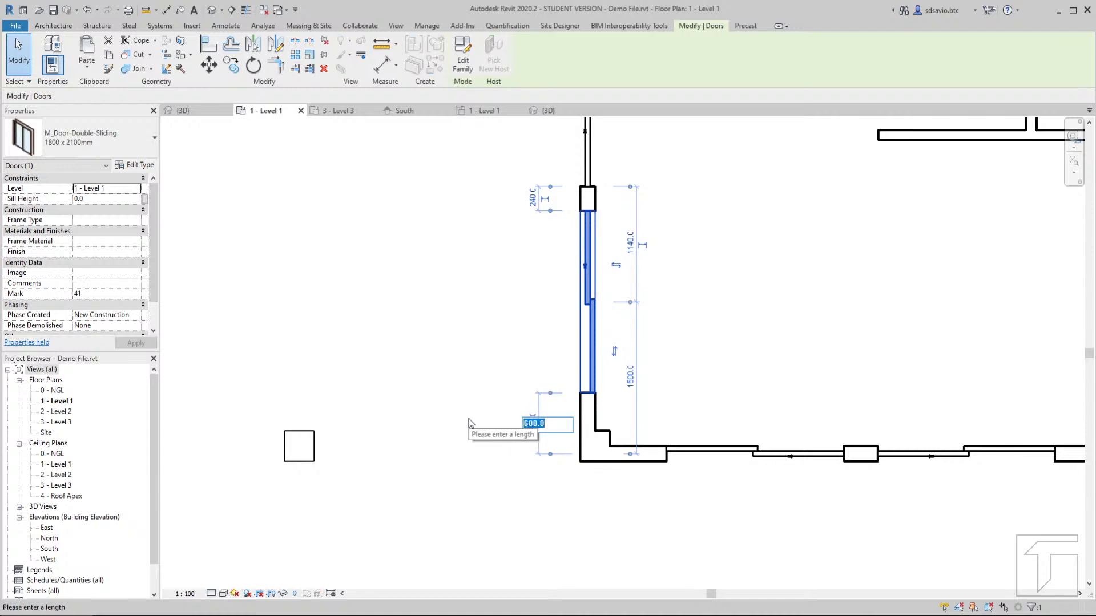
pyautogui.write('625')
pyautogui.press('Return')
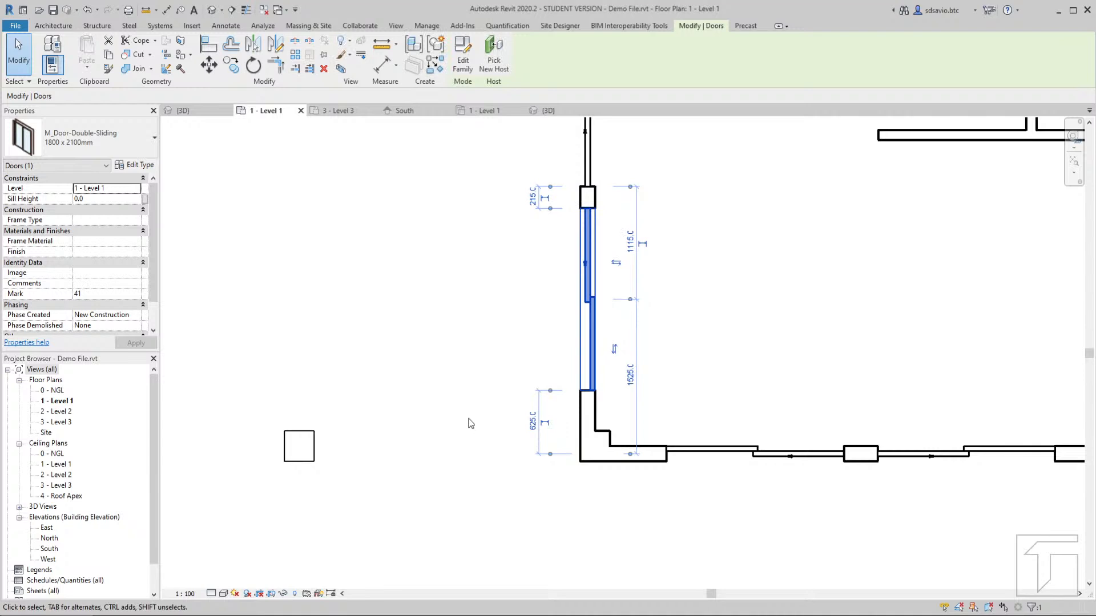
# Move the left wall's upper sliding door down so its lower edge meets the upper edge of the sliding door below
pyautogui.moveTo(529, 264); pyautogui.dragTo(466, 416, button='middle')
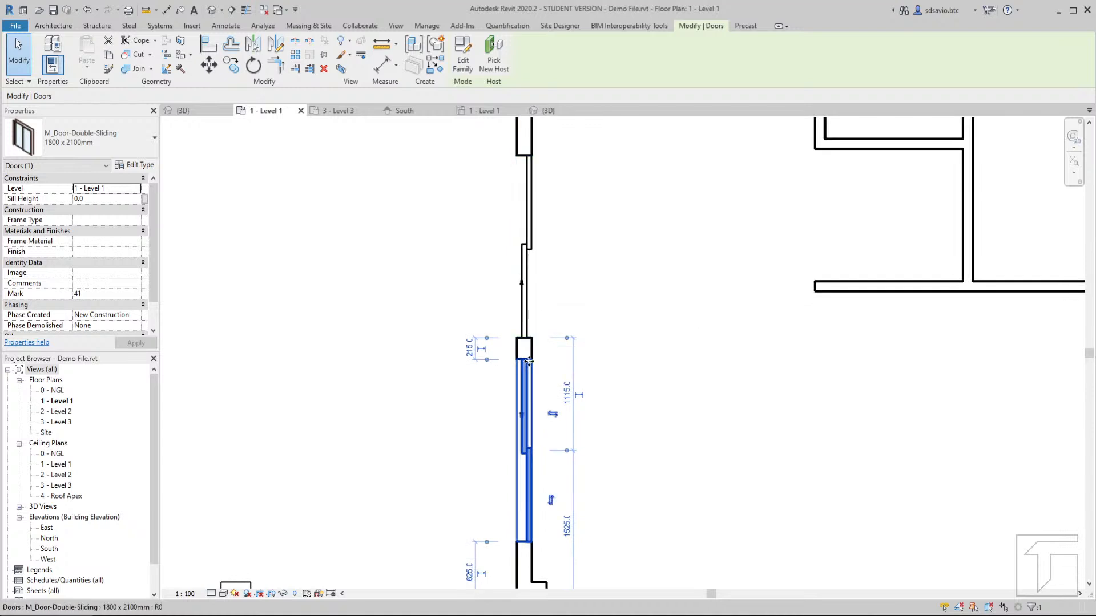
pyautogui.click(532, 248)
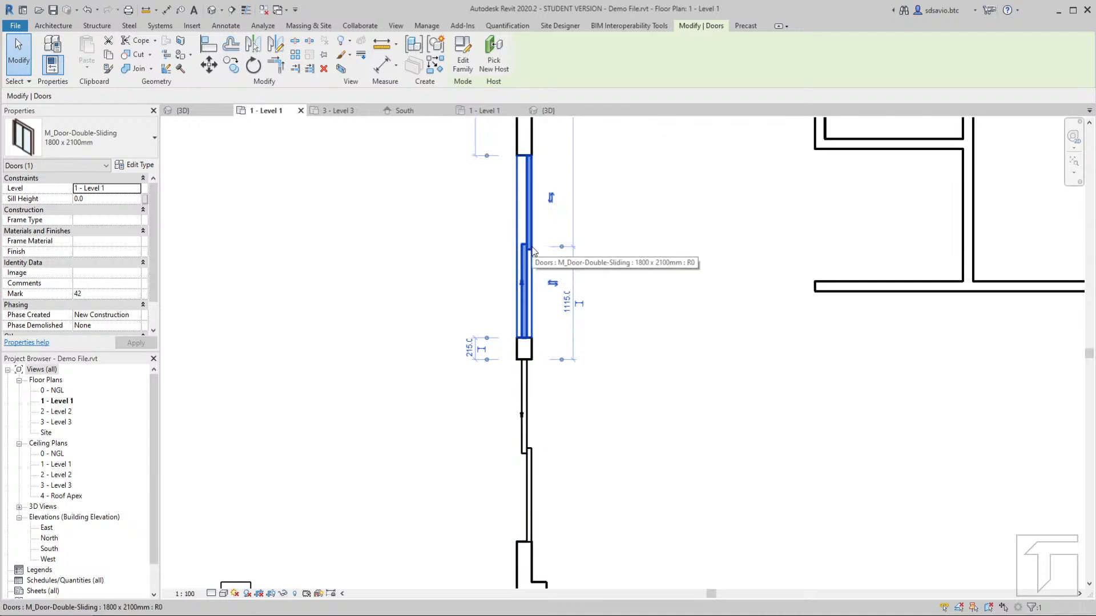
pyautogui.click(203, 73)
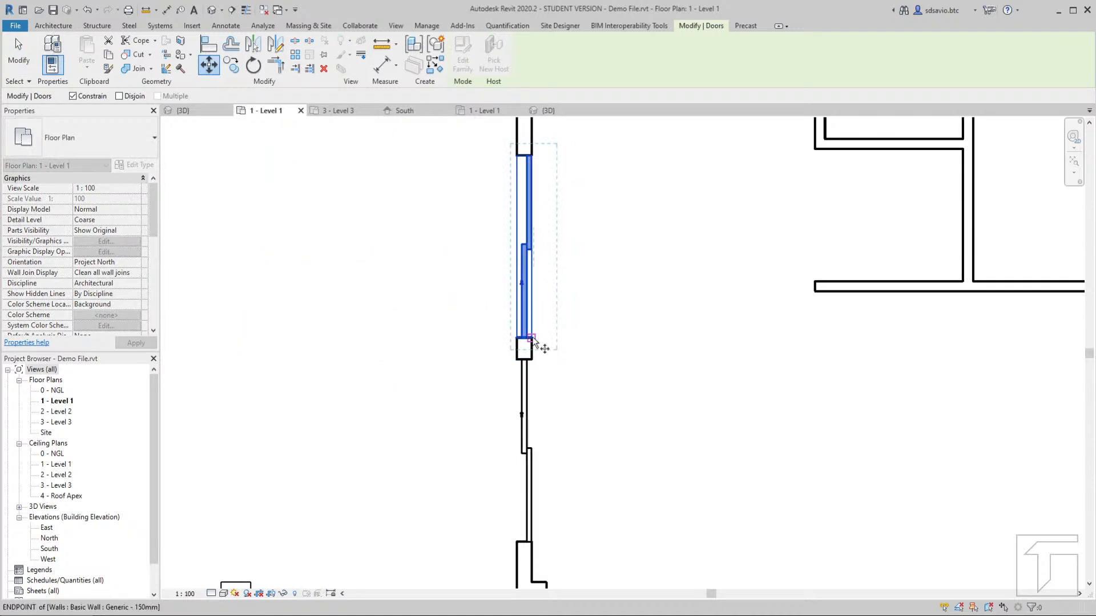
pyautogui.click(532, 338)
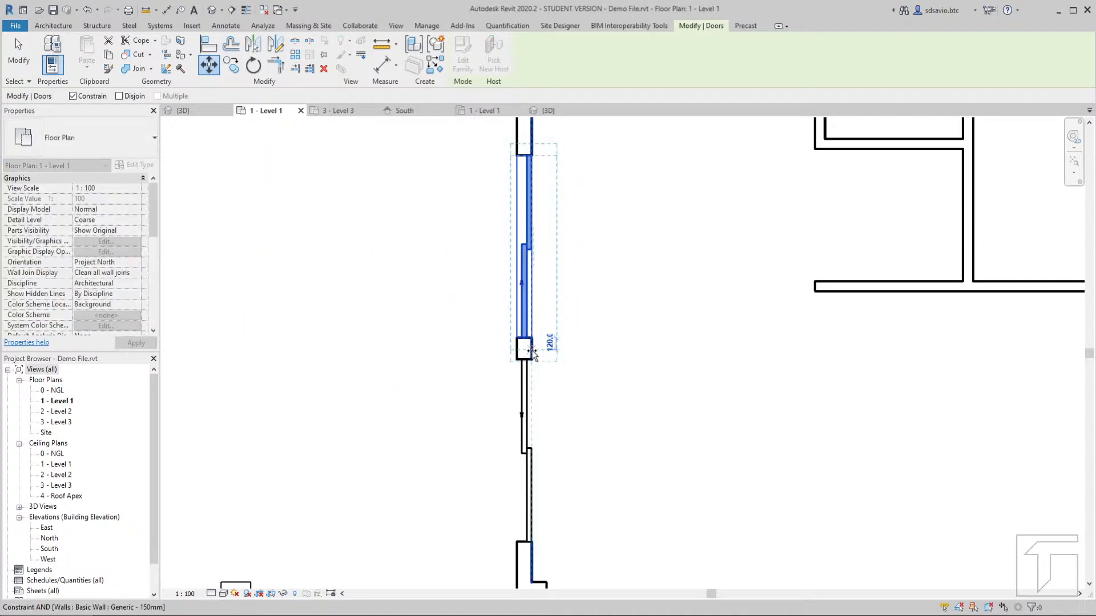
pyautogui.click(532, 361)
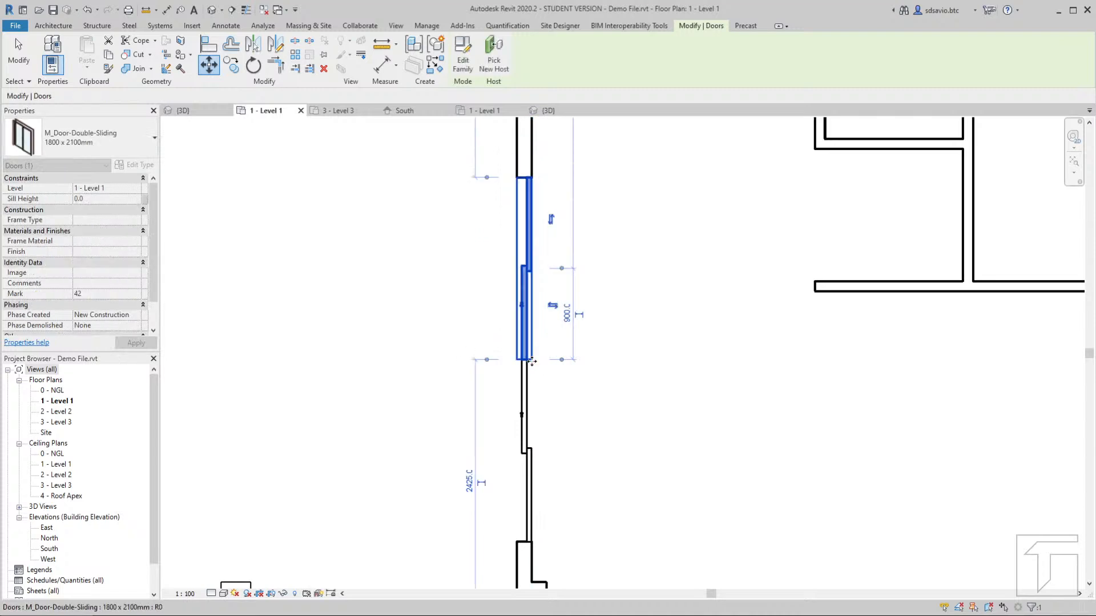
# Set the distance from the left exterior wall to the first sliding door in the lower exterior wall to 1219 mm
pyautogui.scroll(-2, 556, 400)
pyautogui.moveTo(839, 509); pyautogui.dragTo(651, 338, button='middle')
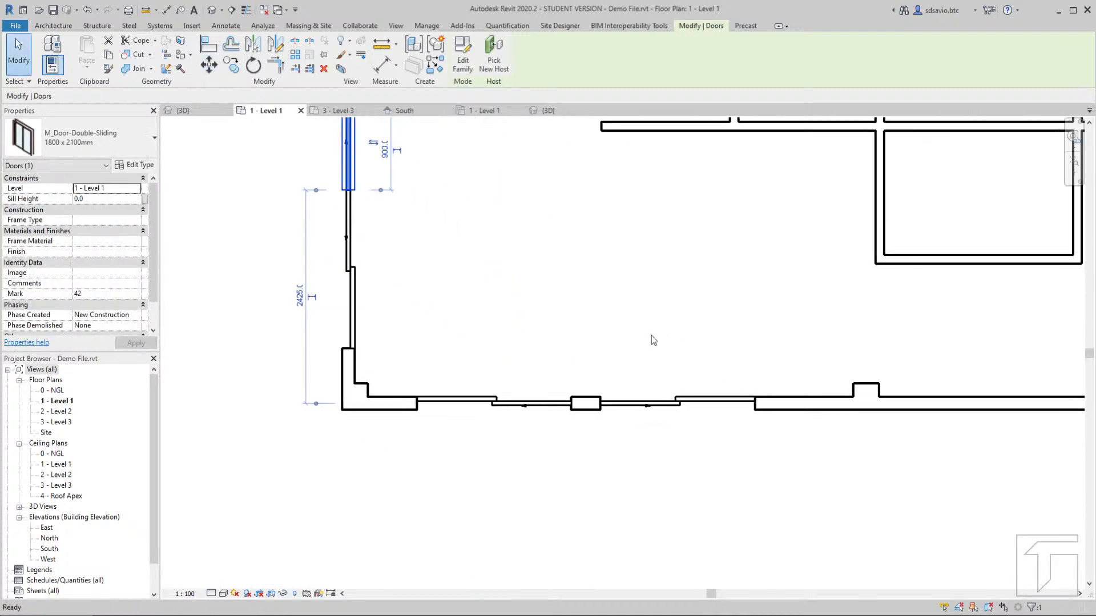
pyautogui.click(456, 356)
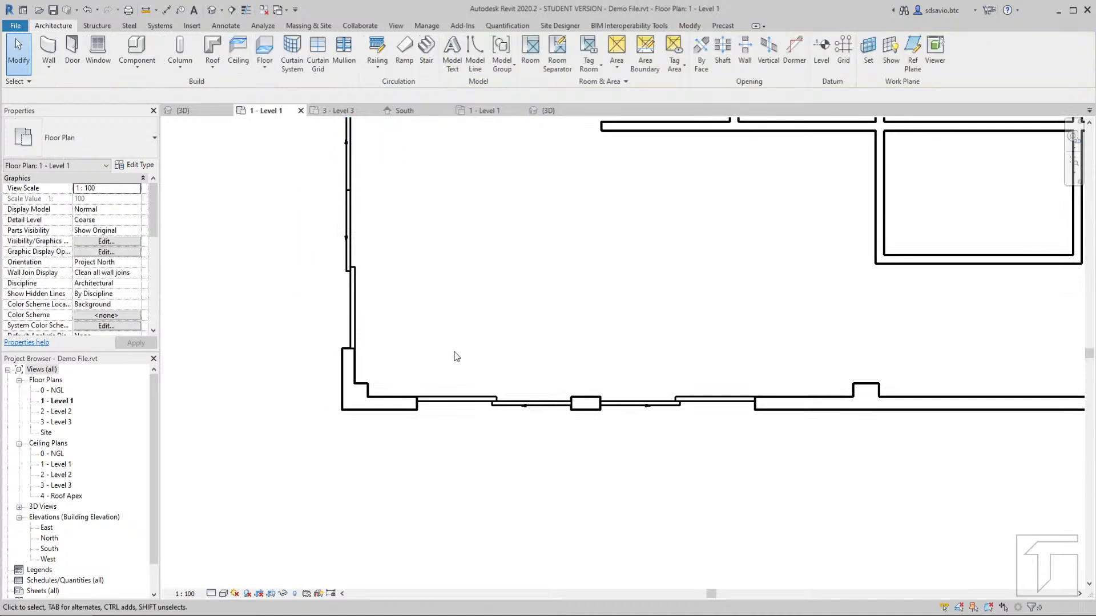
pyautogui.click(446, 406)
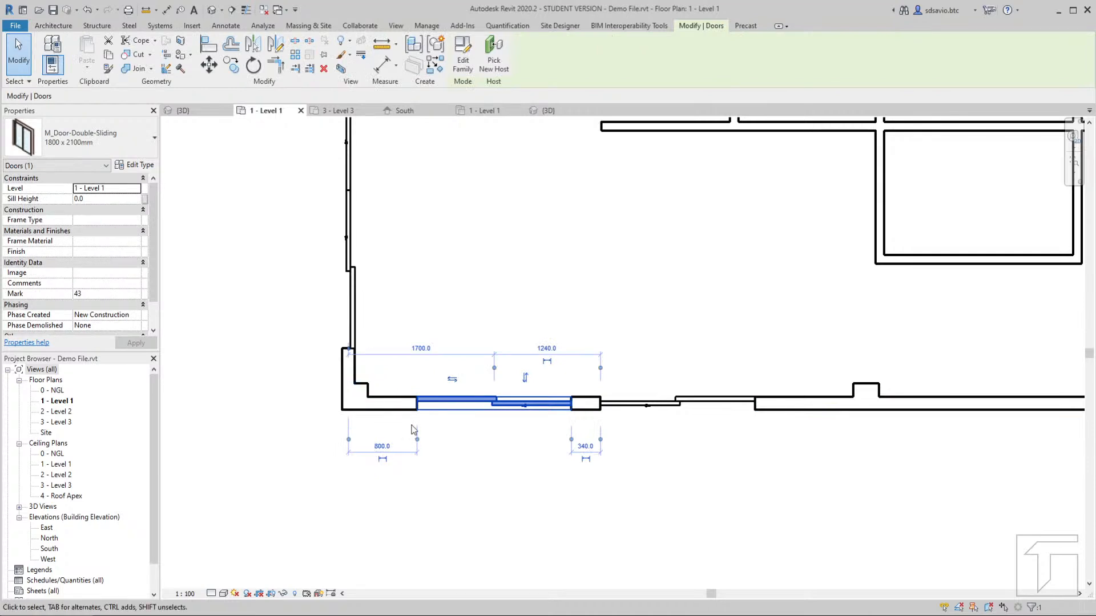
pyautogui.click(382, 447)
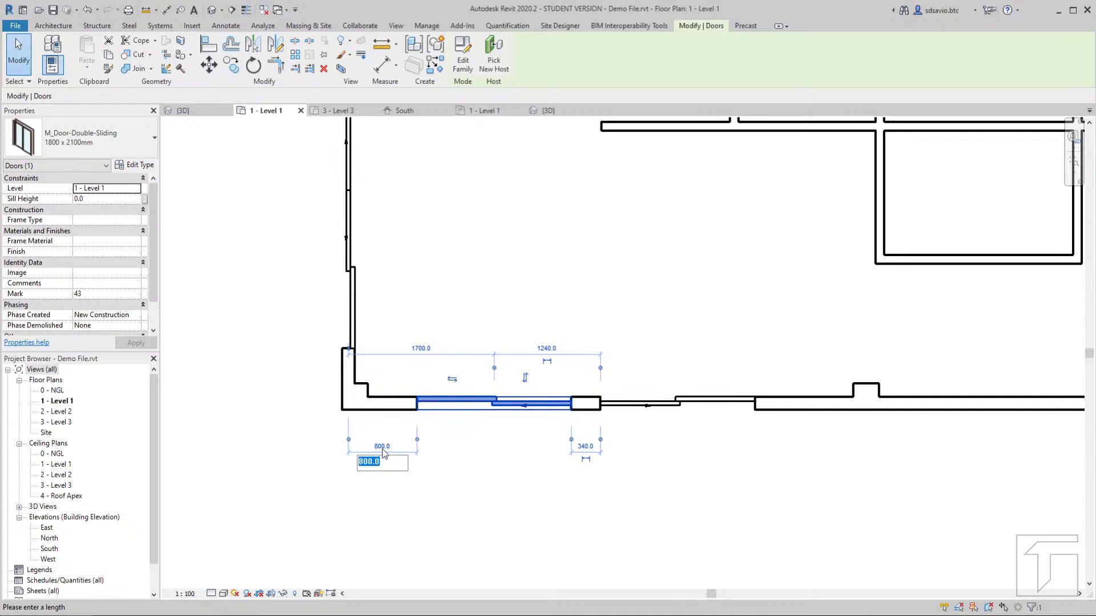
pyautogui.write('1219')
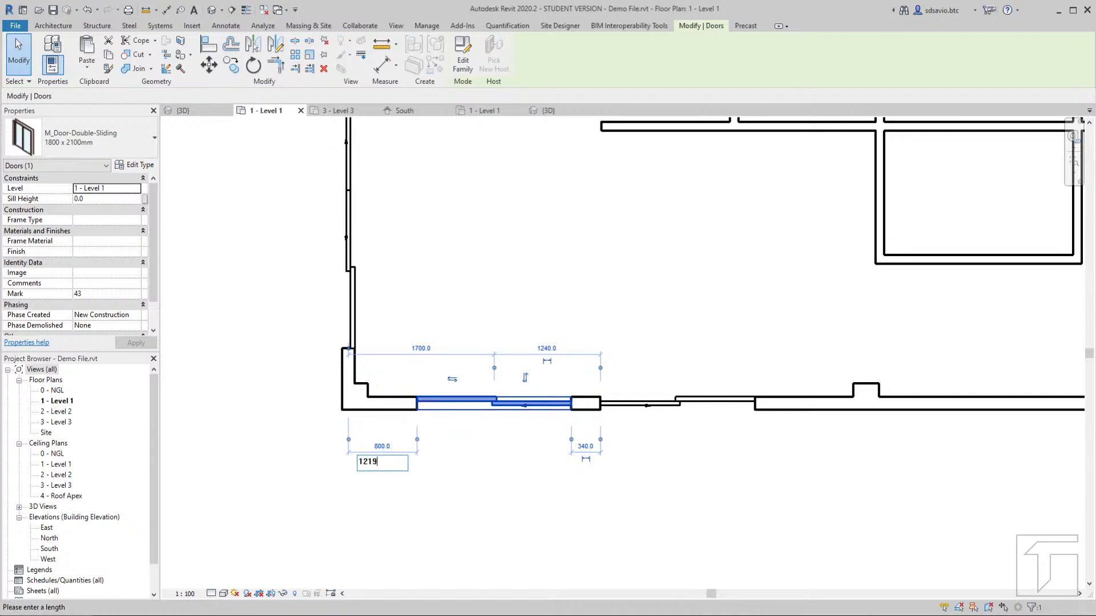
pyautogui.press('Return')
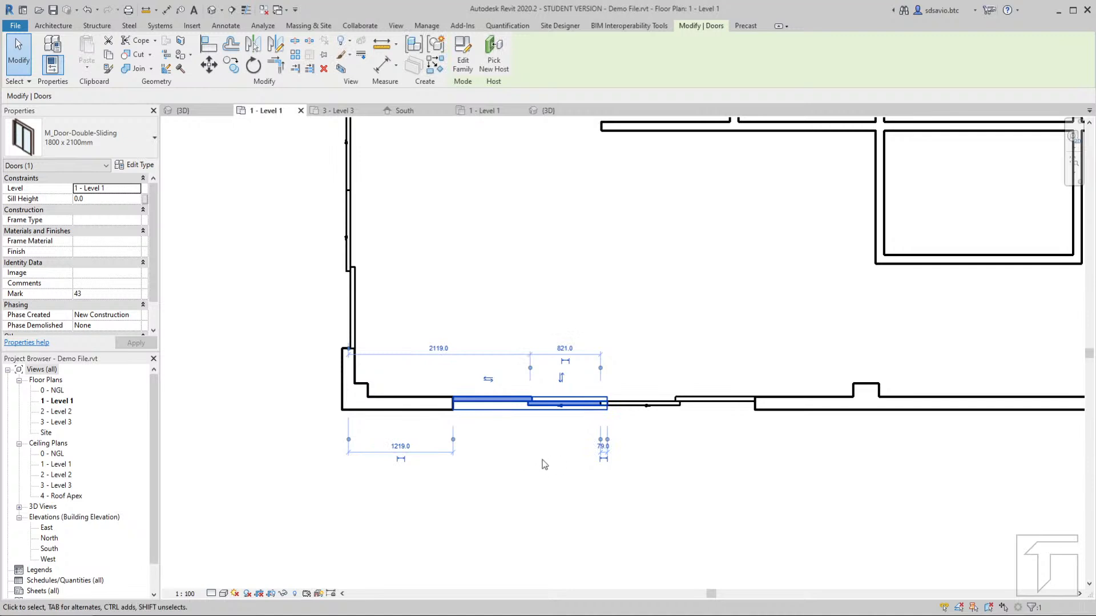
# Reference the second lower-wall sliding door's spacing to the middle column's centre and set that distance to 1219 mm
pyautogui.click(708, 406)
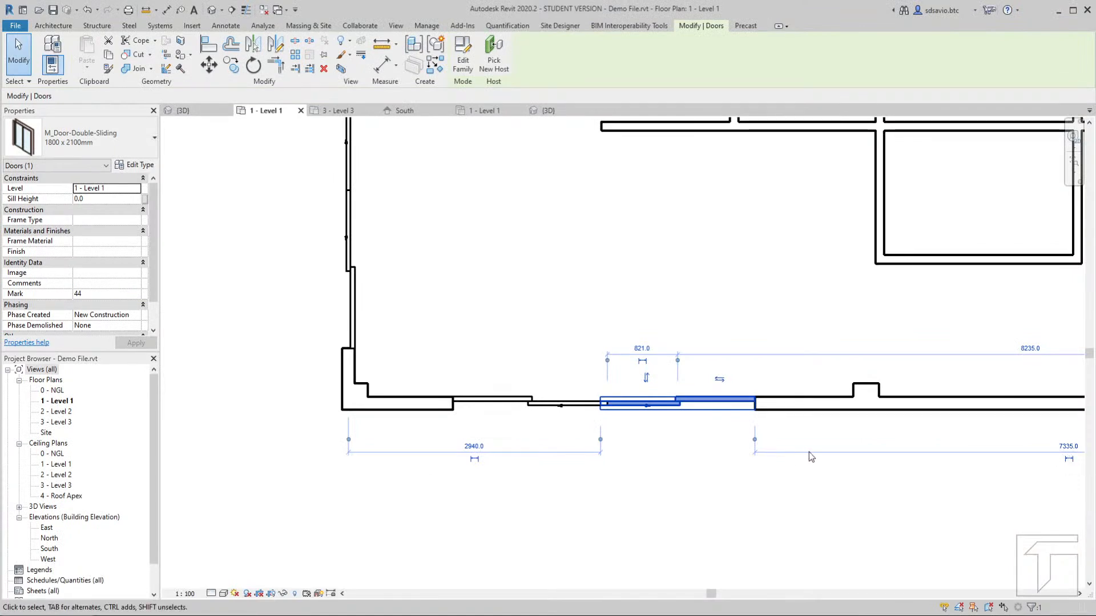
pyautogui.scroll(-3, 742, 424)
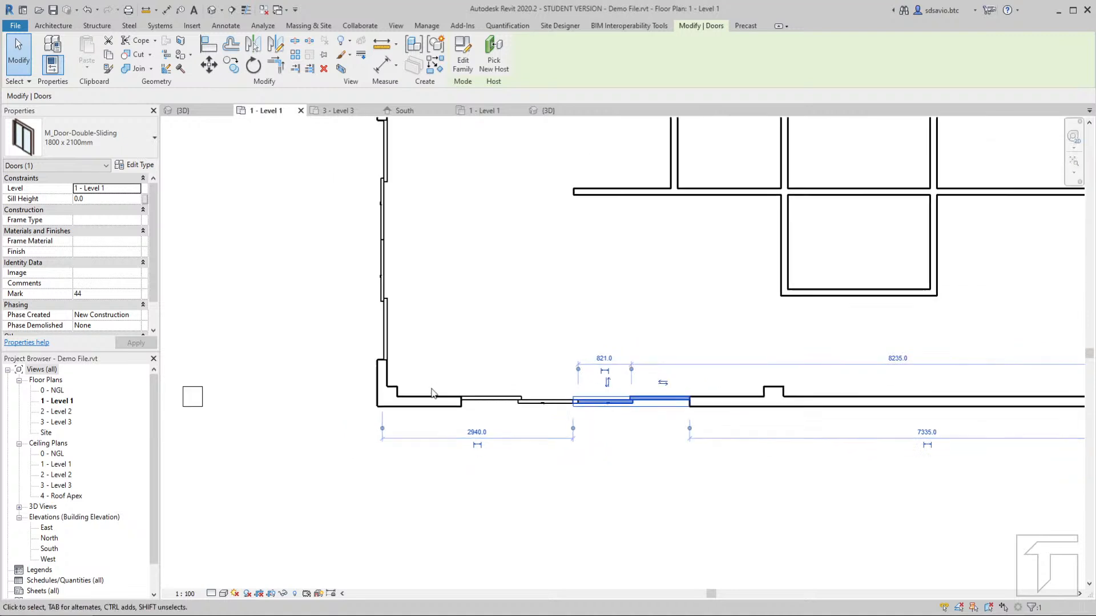
pyautogui.scroll(1, 823, 437)
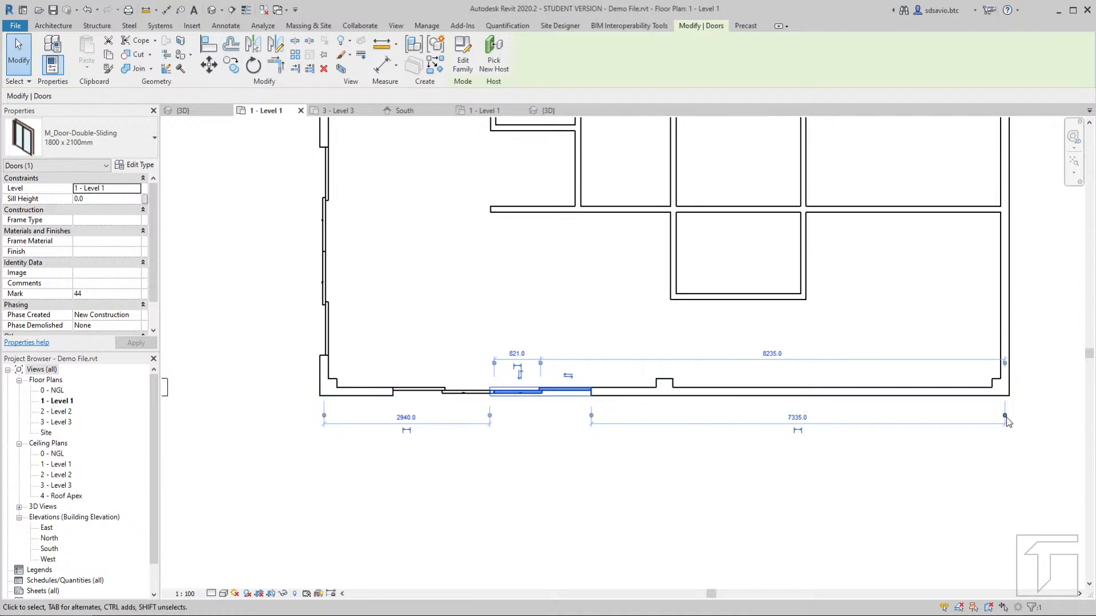
pyautogui.moveTo(1006, 416); pyautogui.dragTo(945, 417)
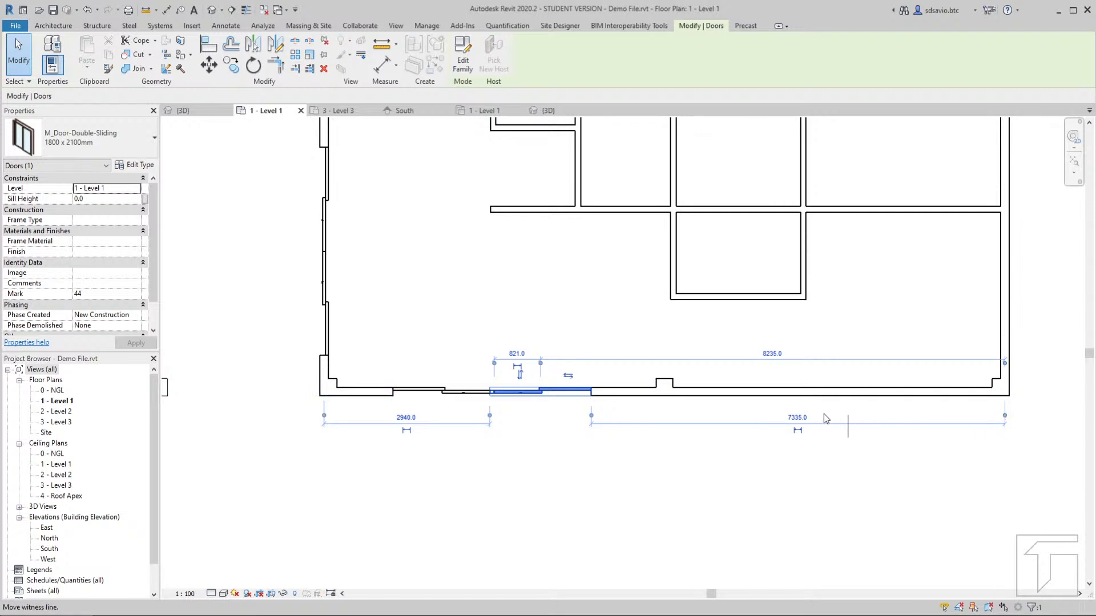
pyautogui.moveTo(824, 419); pyautogui.dragTo(665, 394)
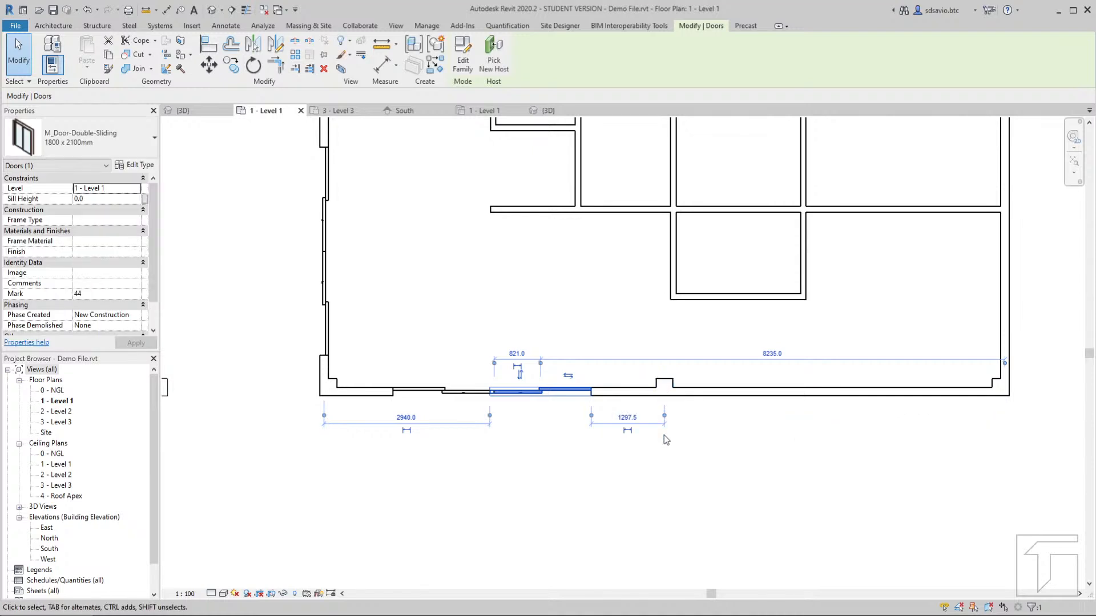
pyautogui.scroll(3, 622, 441)
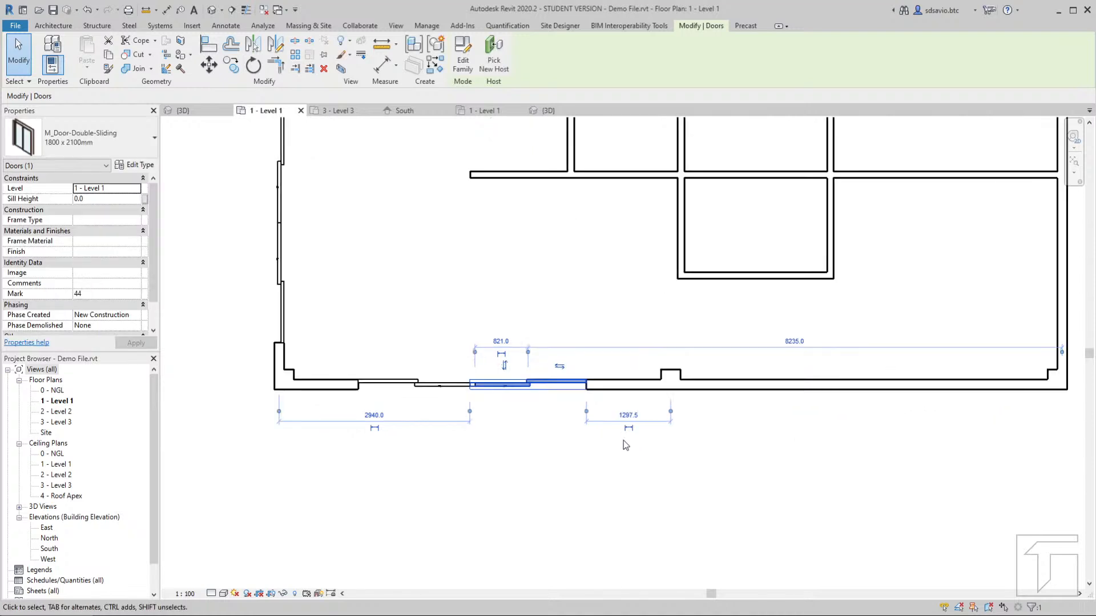
pyautogui.click(631, 410)
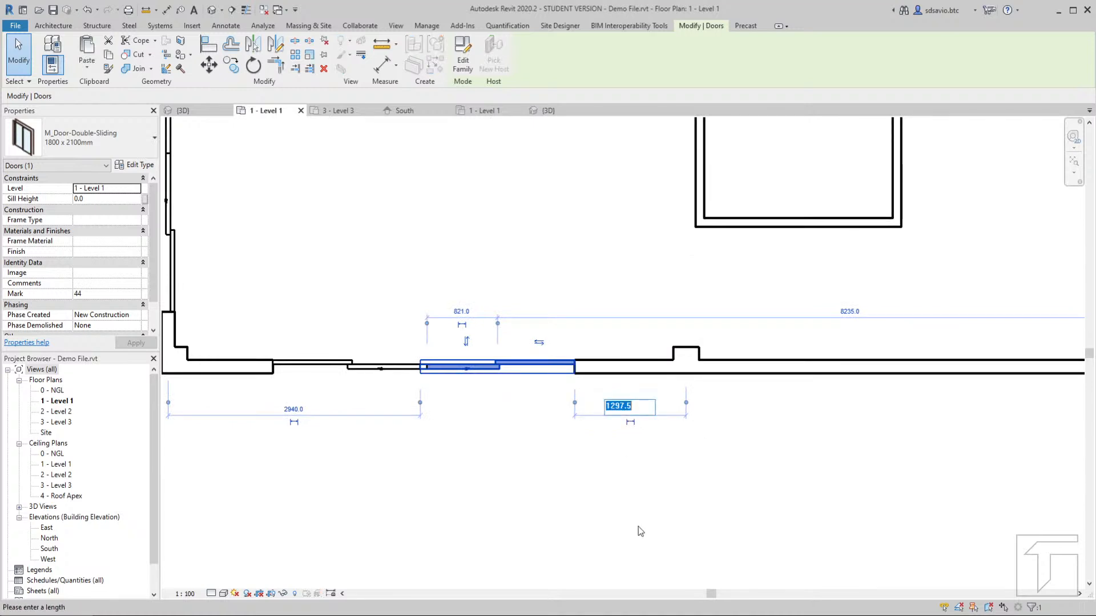
pyautogui.write('12')
pyautogui.press('Return')
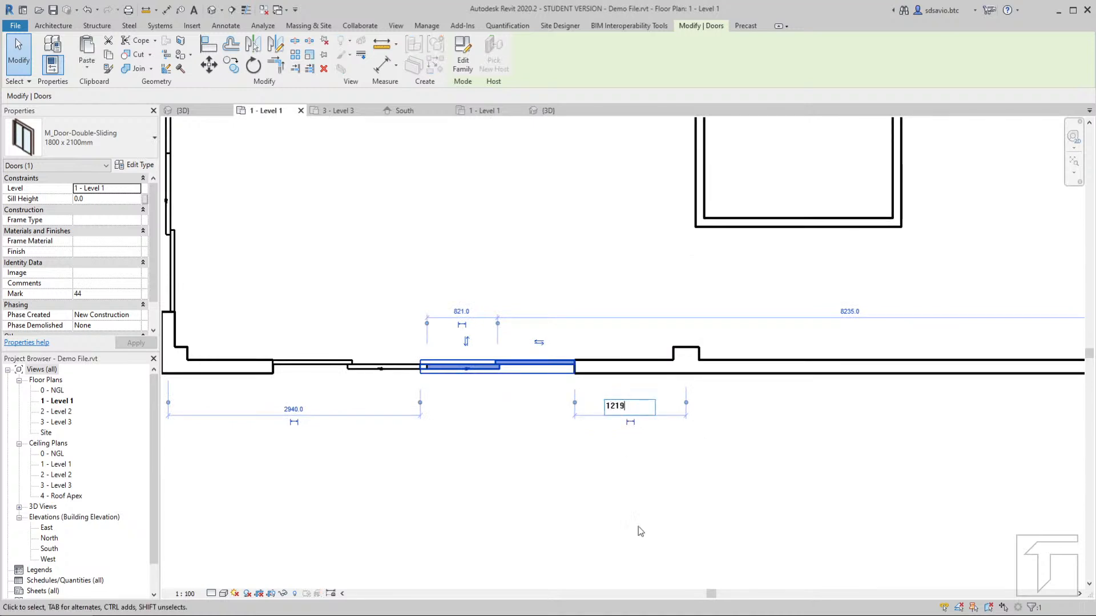
pyautogui.scroll(-2, 526, 444)
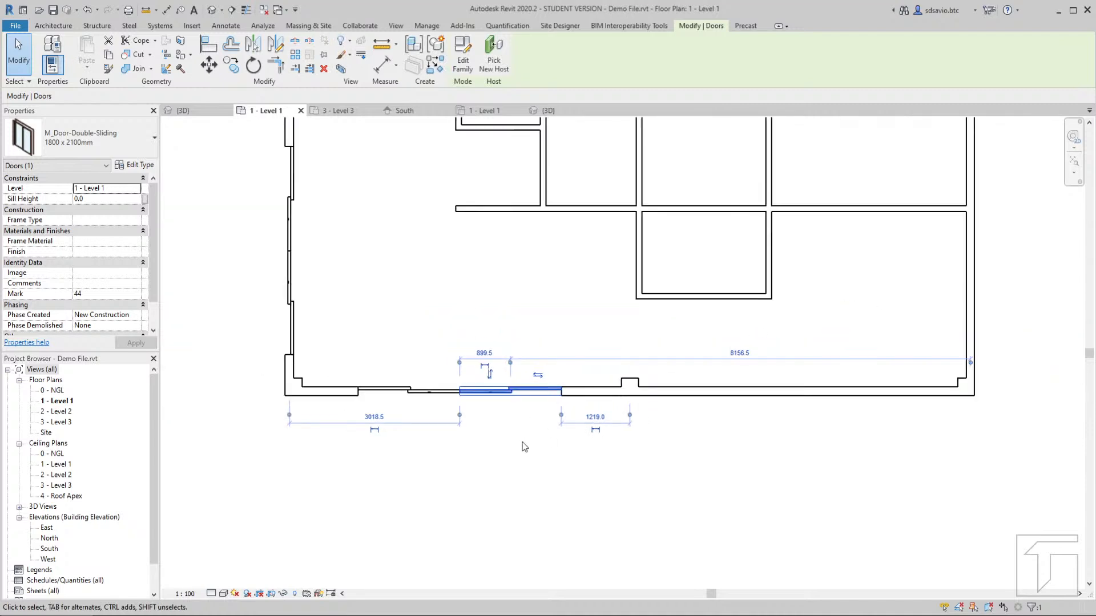
pyautogui.click(516, 443)
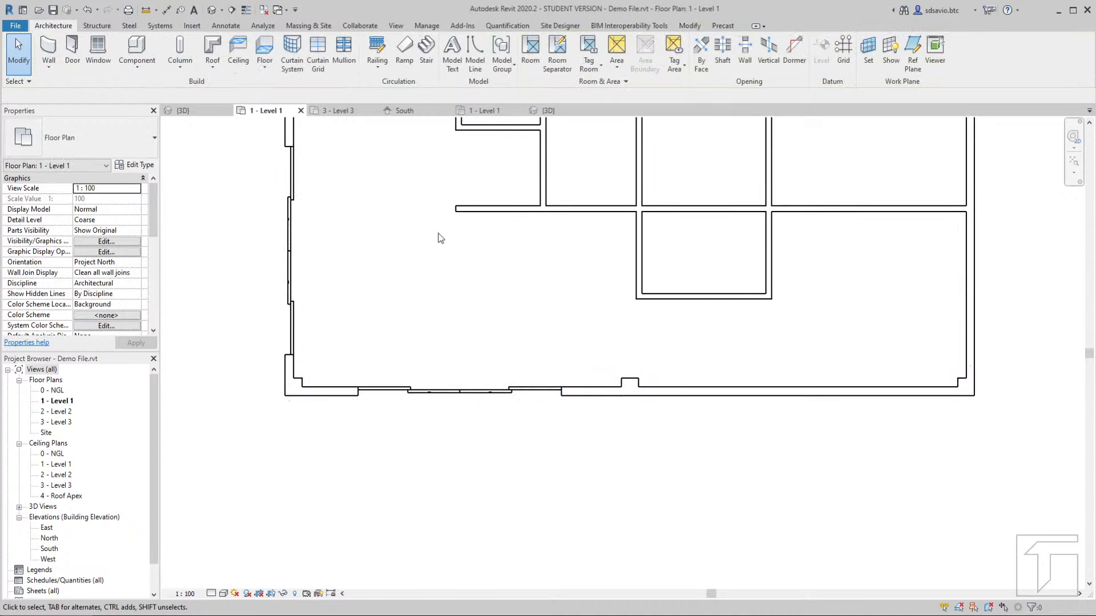
# Place M_Single-Flush 0600 x 2100mm doors in the small upper room's lower wall and the small lower room's right wall, about 200 mm above its corner
pyautogui.scroll(-1, 413, 285)
pyautogui.moveTo(420, 235); pyautogui.dragTo(432, 354, button='middle')
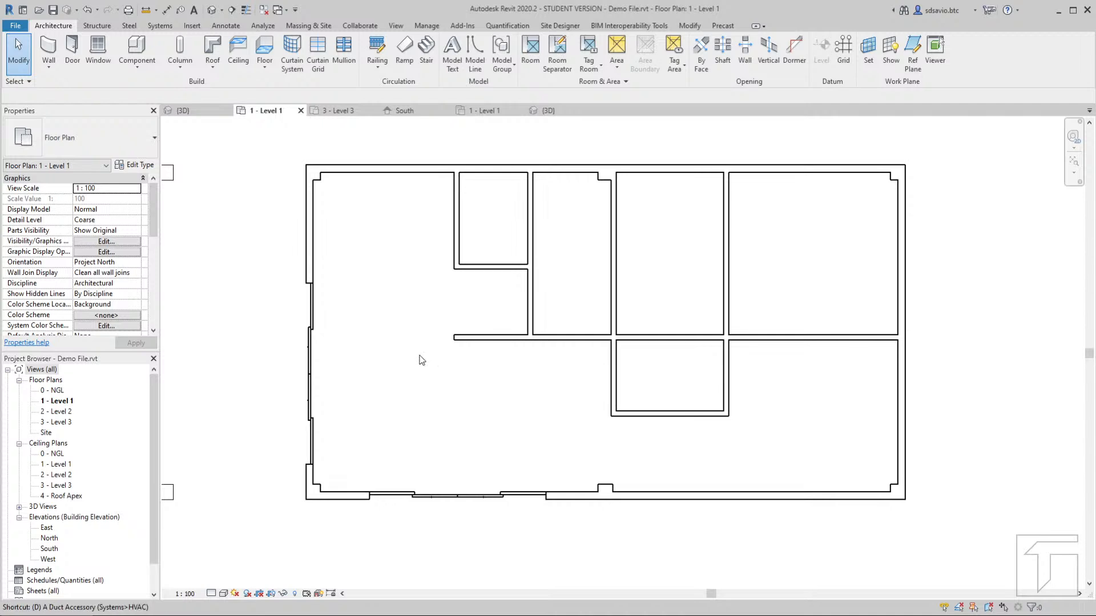
pyautogui.press('d')
pyautogui.press('r')
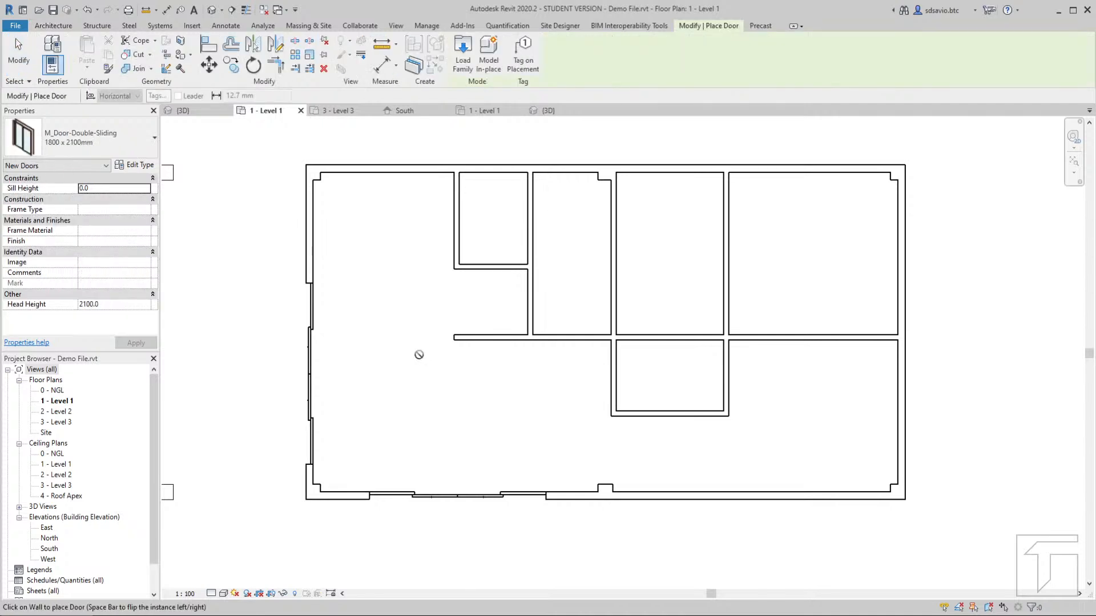
pyautogui.click(104, 137)
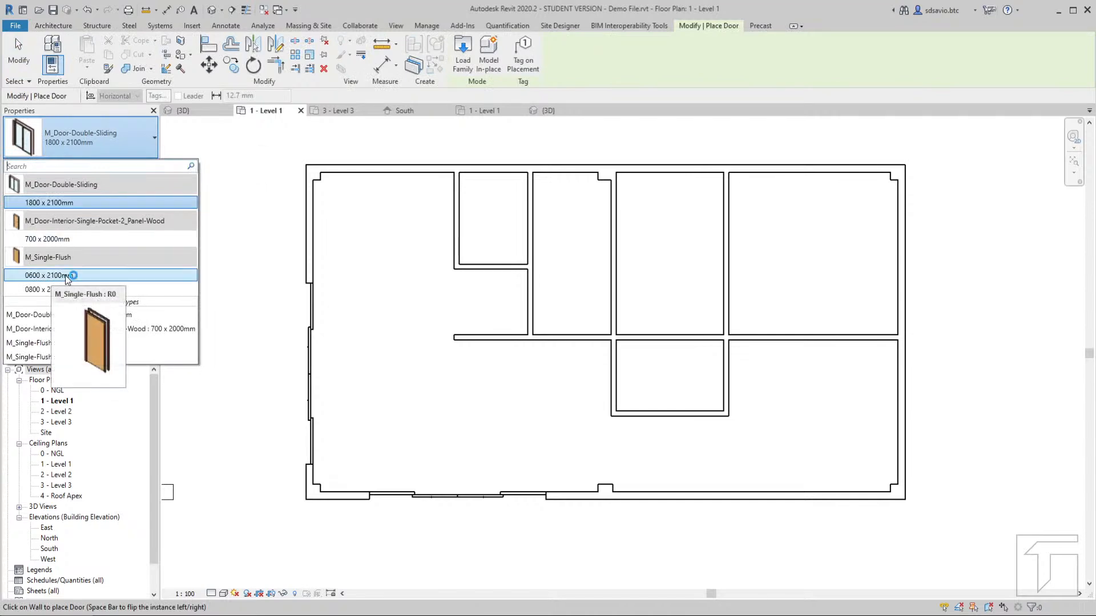
pyautogui.click(66, 276)
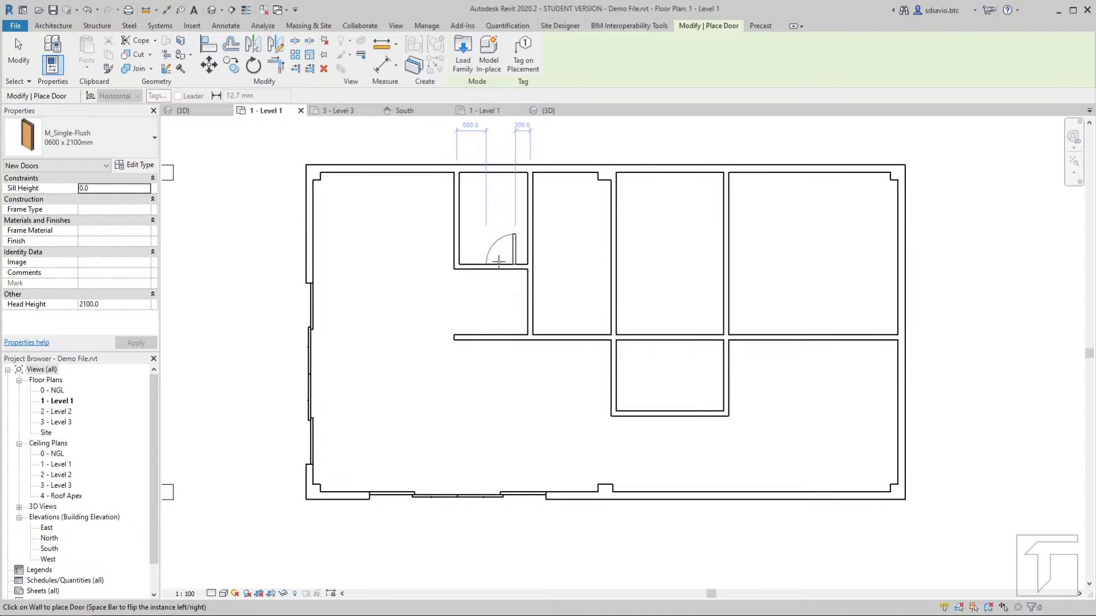
pyautogui.click(499, 262)
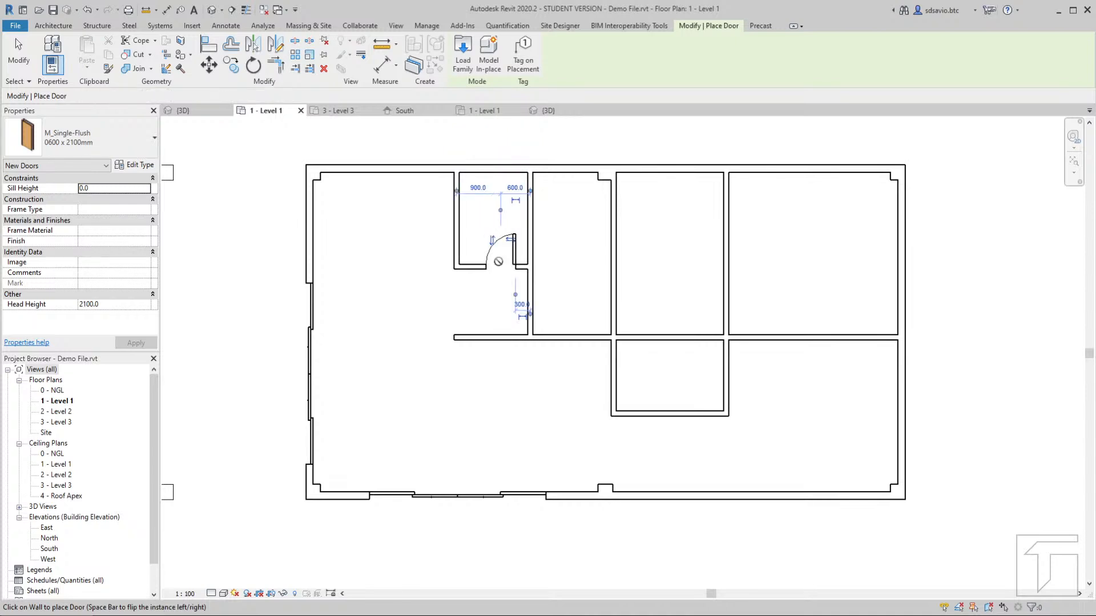
pyautogui.click(730, 390)
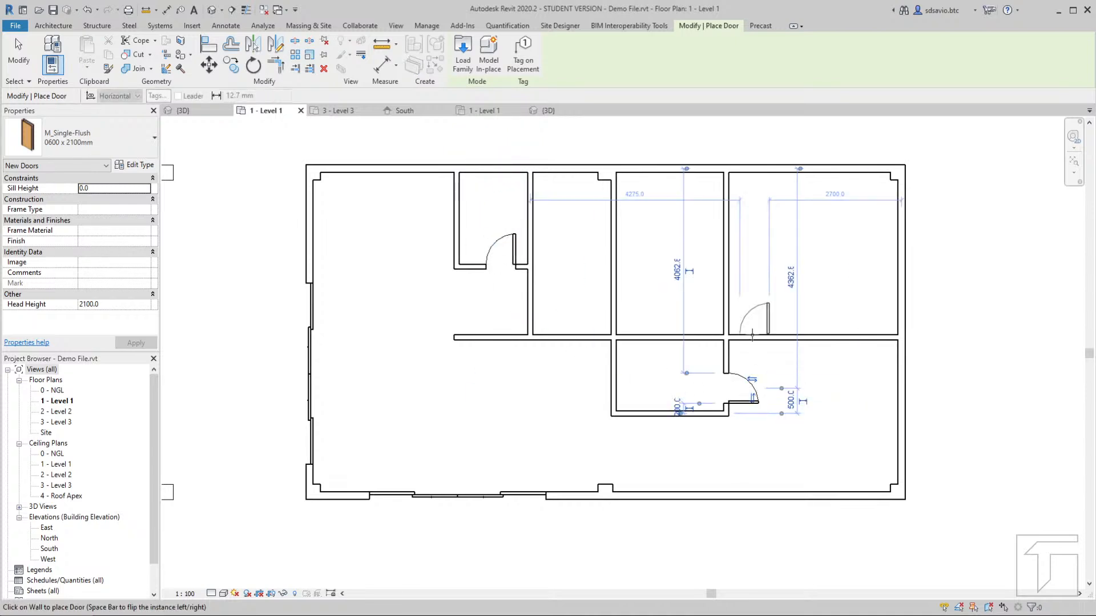
# Place M_Single-Flush 0800 x 2100mm doors in the upper-right room's lower wall and the right exterior wall, about 500 mm above the lower wall
pyautogui.click(74, 144)
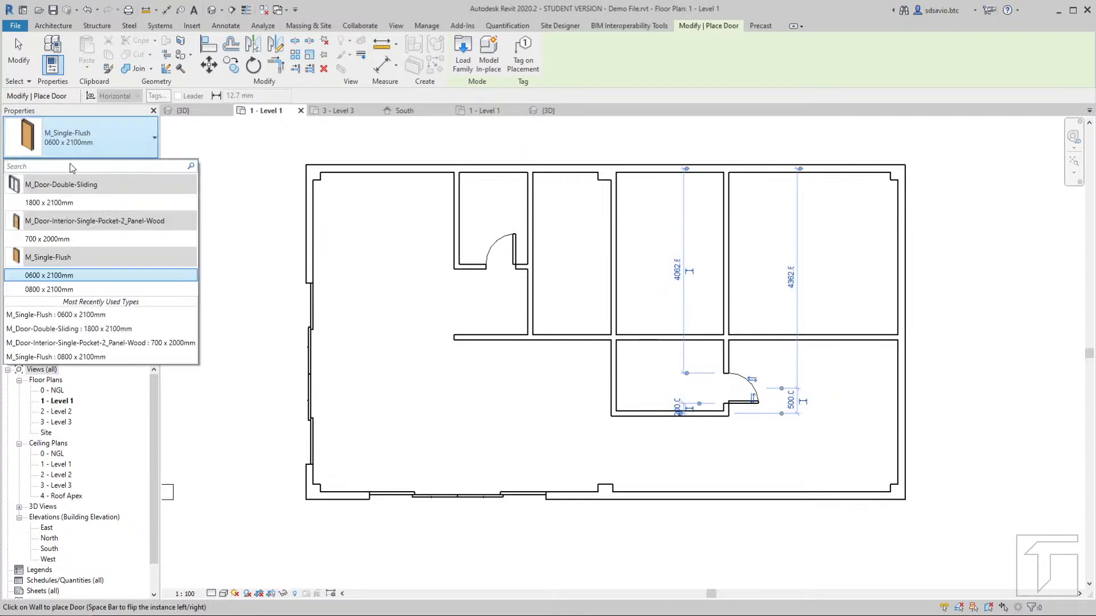
pyautogui.click(53, 290)
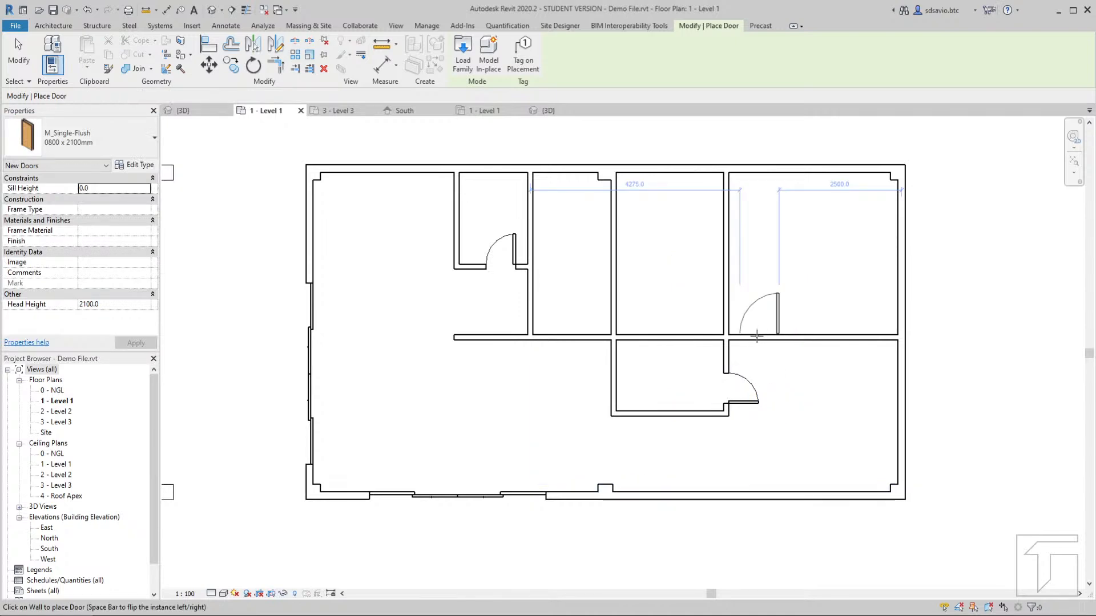
pyautogui.click(900, 451)
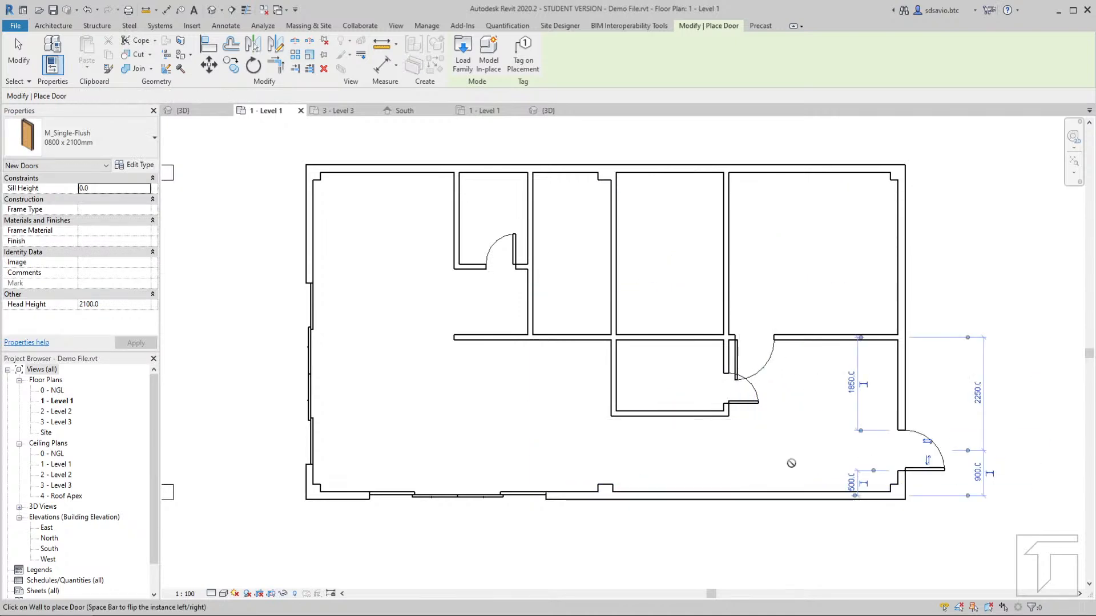
pyautogui.press('Escape')
pyautogui.press('Escape')
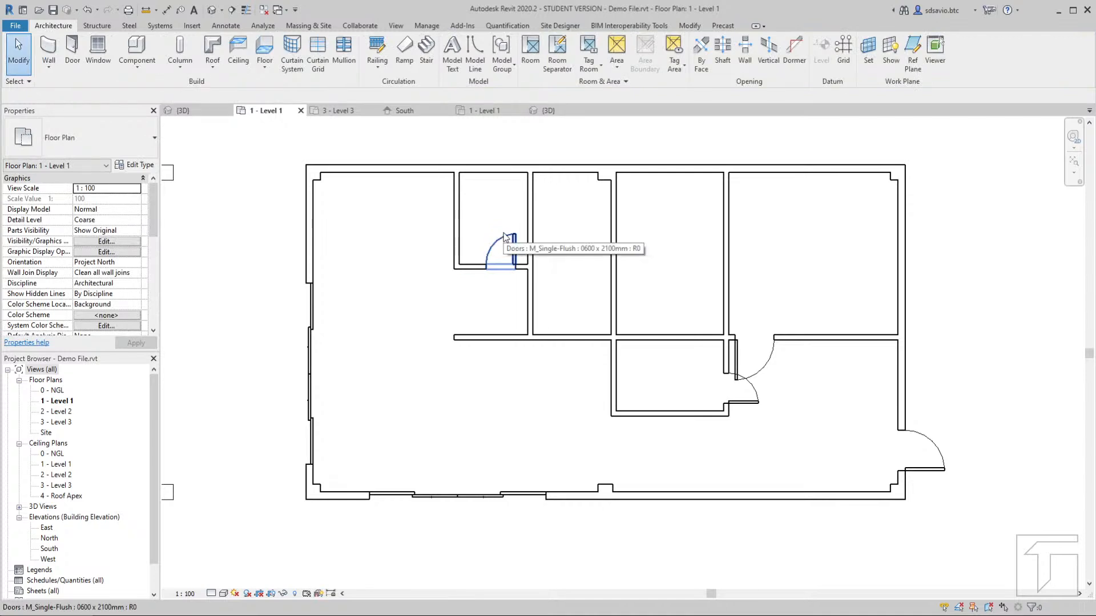
# Set the distance from the small upper room's door to the wall on its right to 200 mm
pyautogui.scroll(3, 502, 243)
pyautogui.scroll(2, 504, 241)
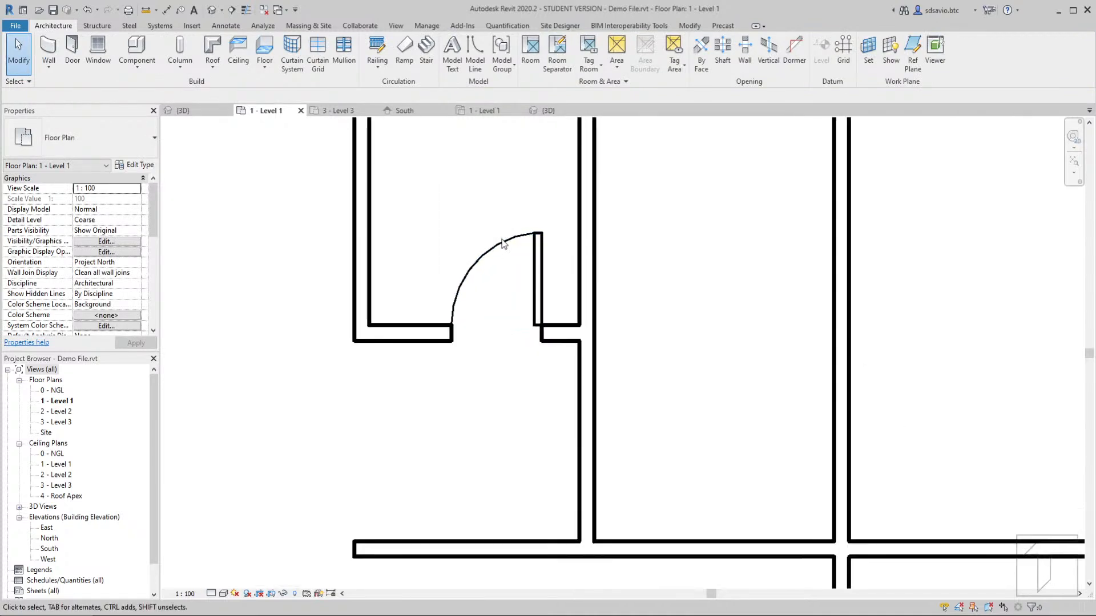
pyautogui.click(536, 305)
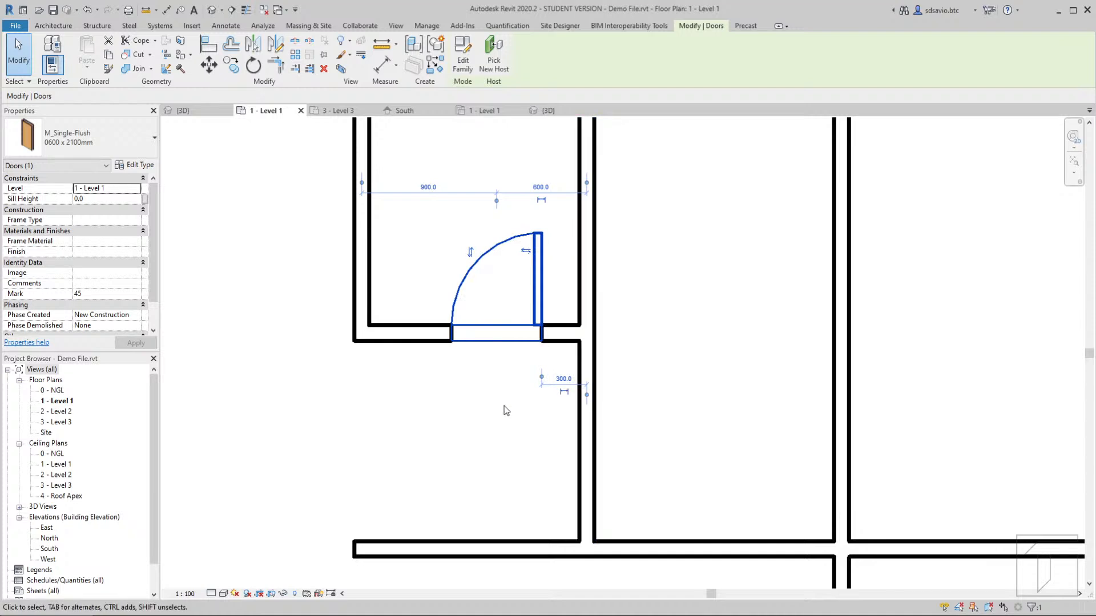
pyautogui.click(563, 380)
pyautogui.write('20')
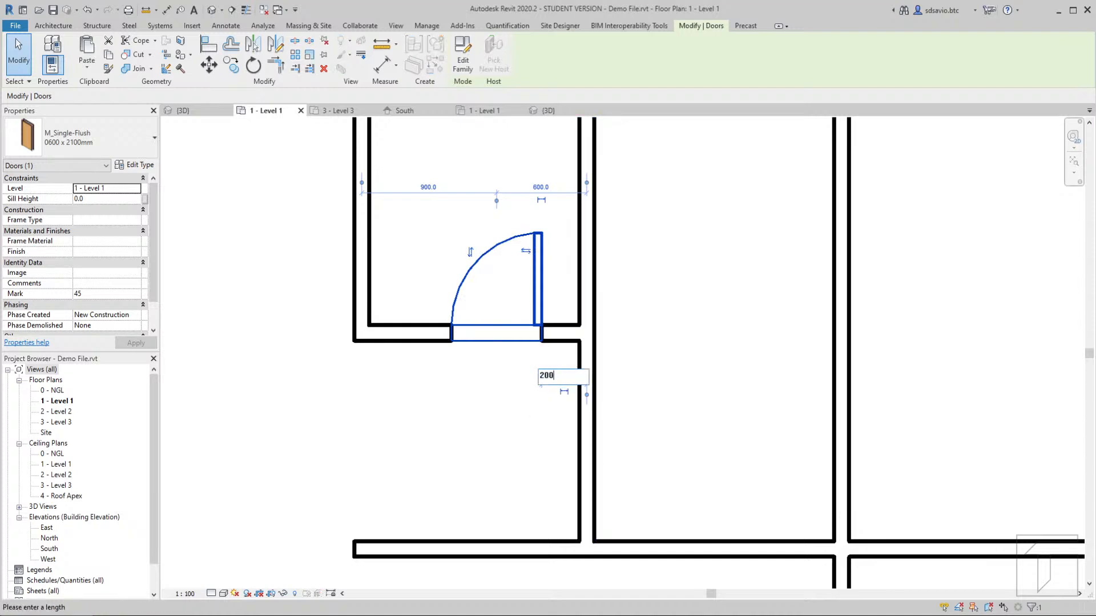
pyautogui.write('0')
pyautogui.press('Return')
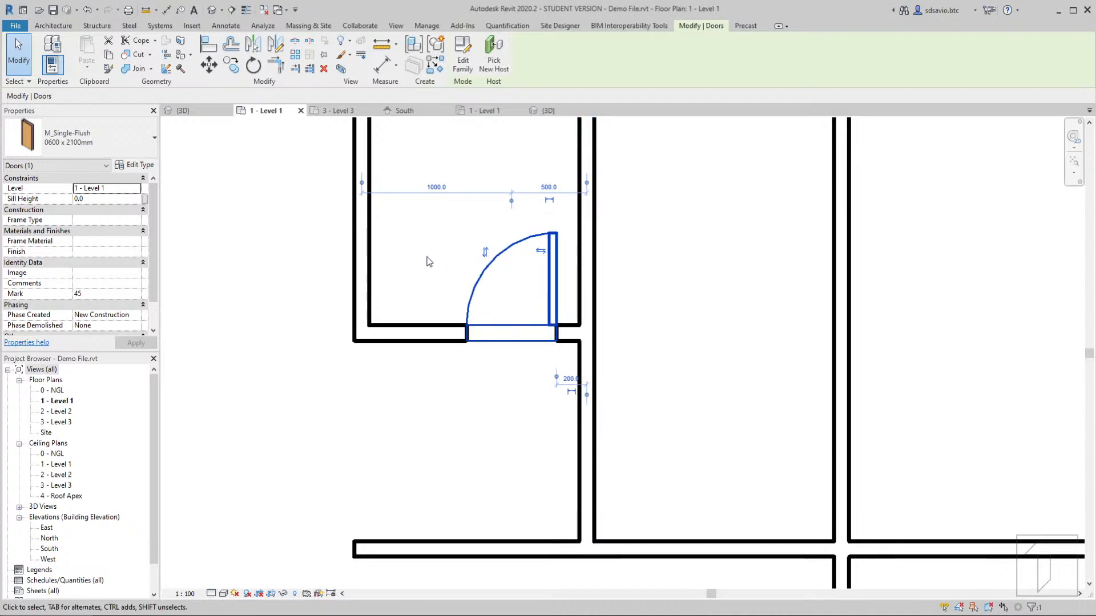
# Flip the small lower room's door to swing into the room and check its offset from the lower wall
pyautogui.scroll(-3, 429, 261)
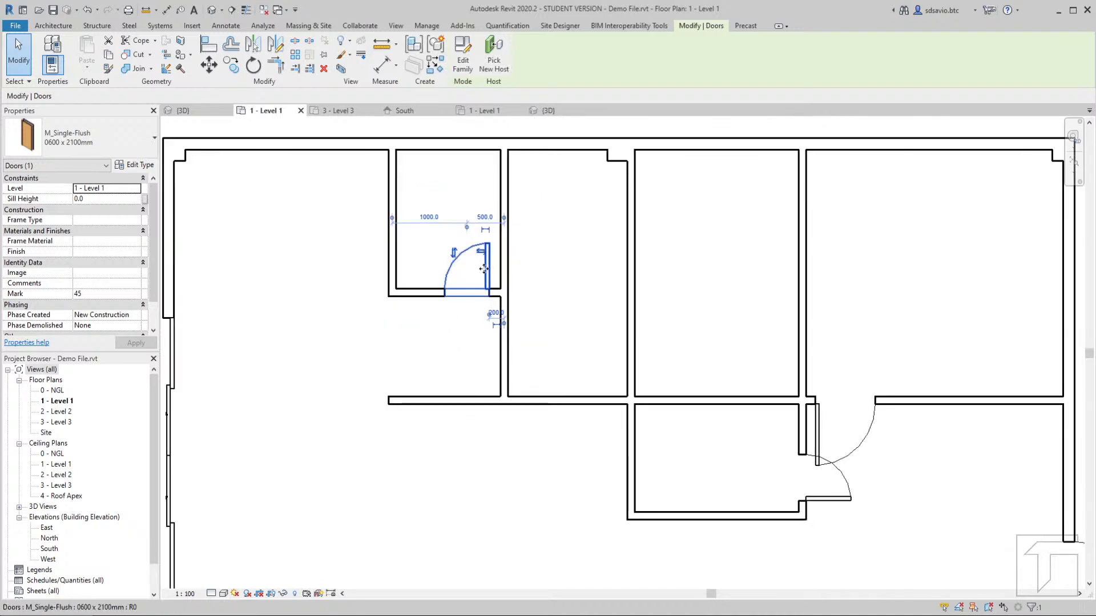
pyautogui.moveTo(773, 477); pyautogui.dragTo(607, 425, button='middle')
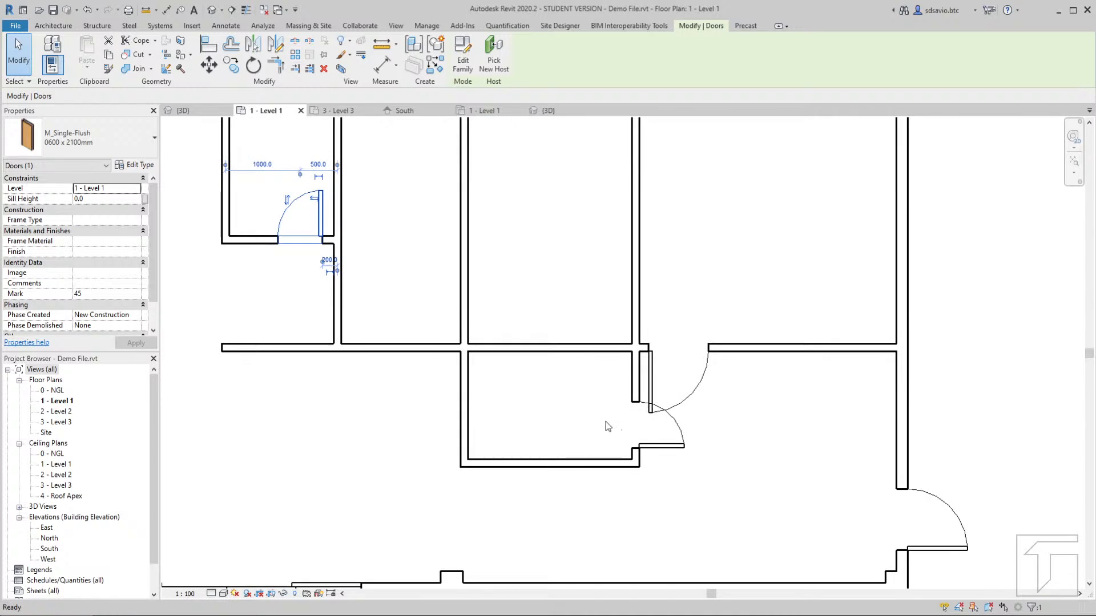
pyautogui.scroll(2, 605, 422)
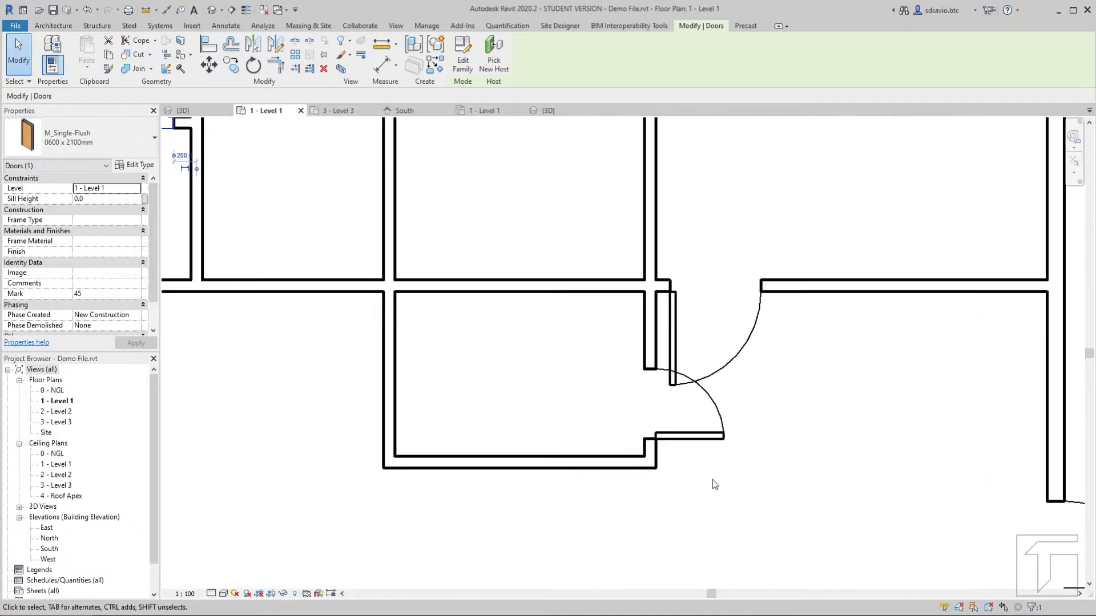
pyautogui.click(691, 437)
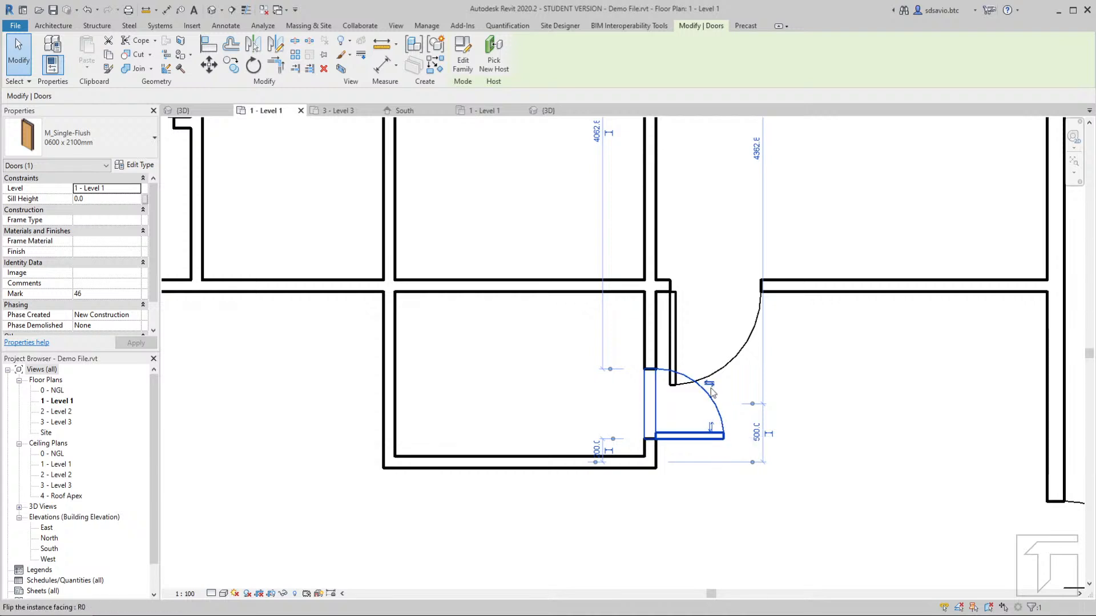
pyautogui.click(143, 615)
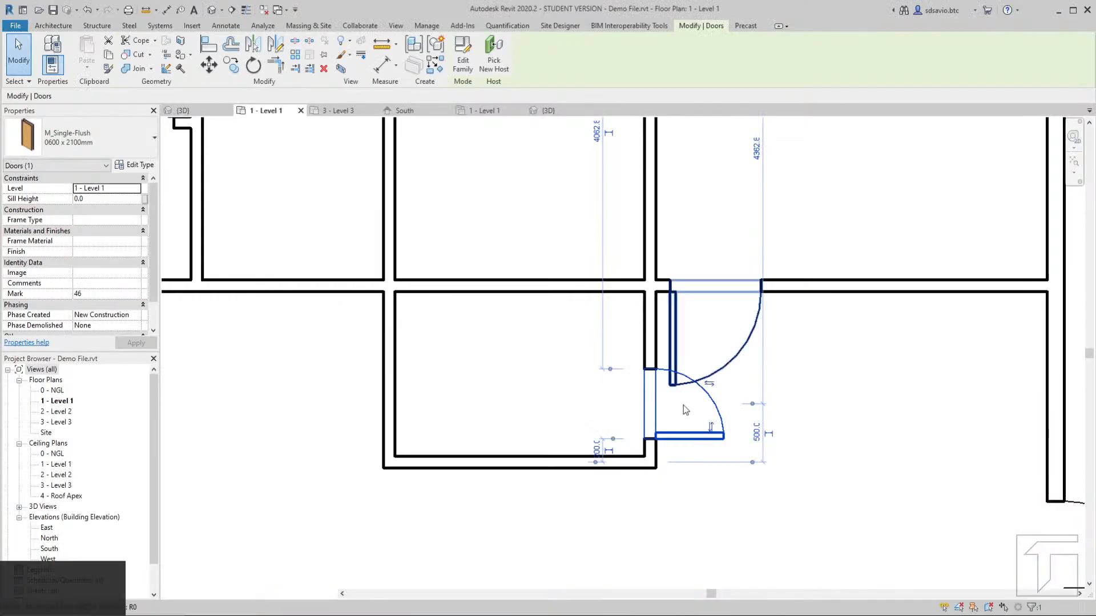
pyautogui.click(710, 385)
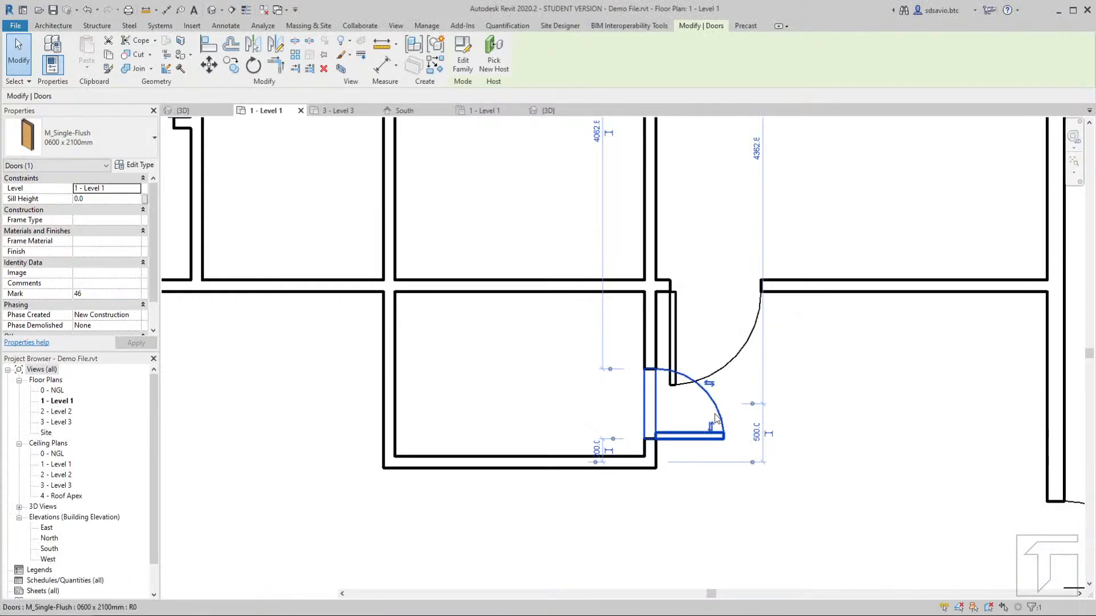
pyautogui.click(710, 384)
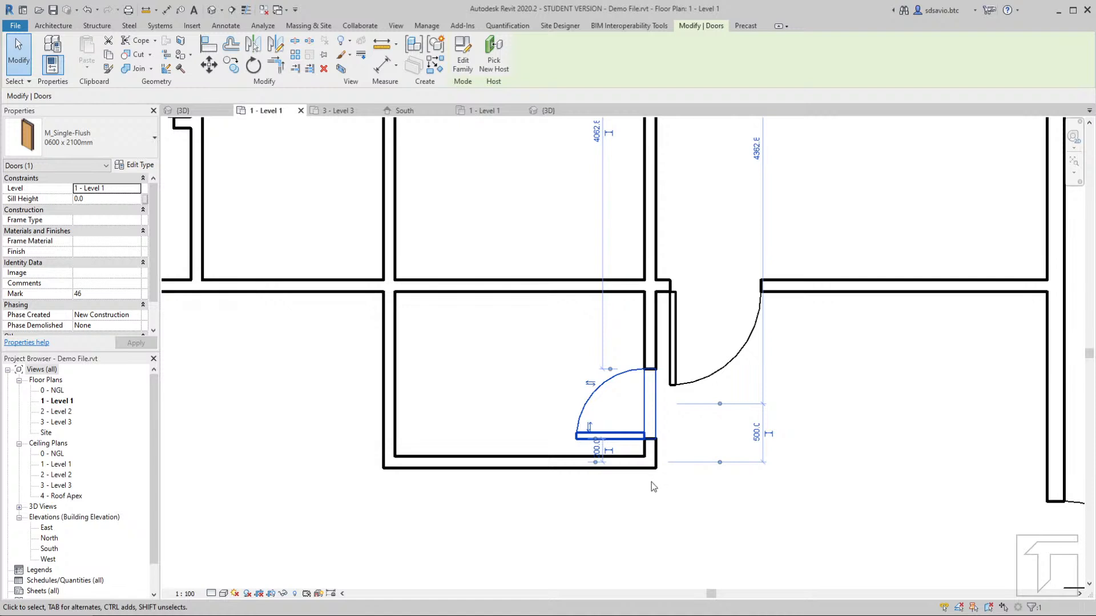
pyautogui.scroll(2, 621, 485)
pyautogui.scroll(1, 621, 485)
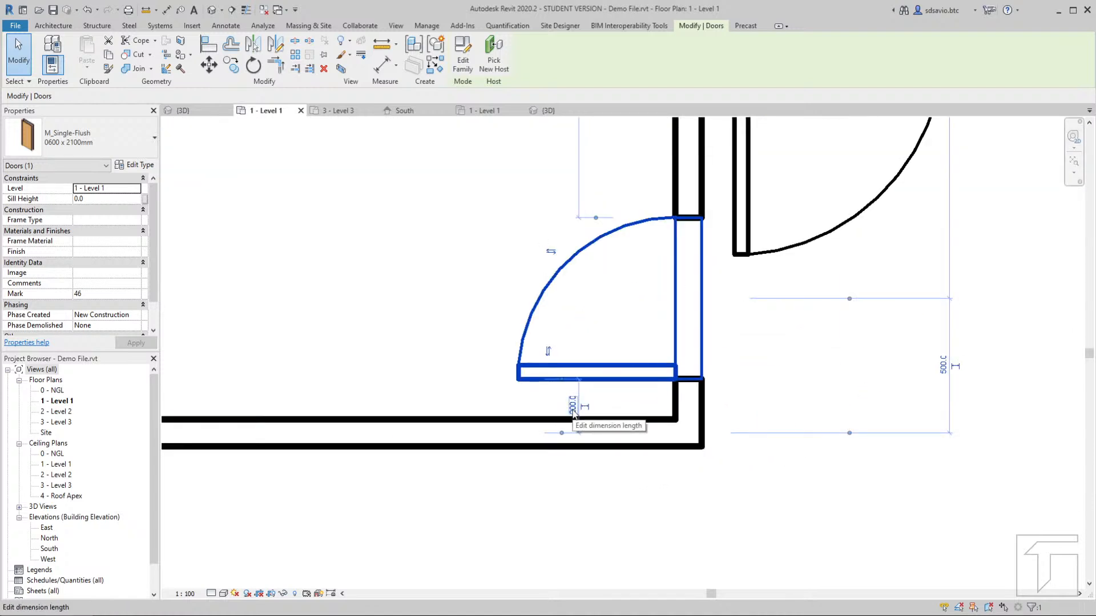
pyautogui.scroll(-3, 574, 414)
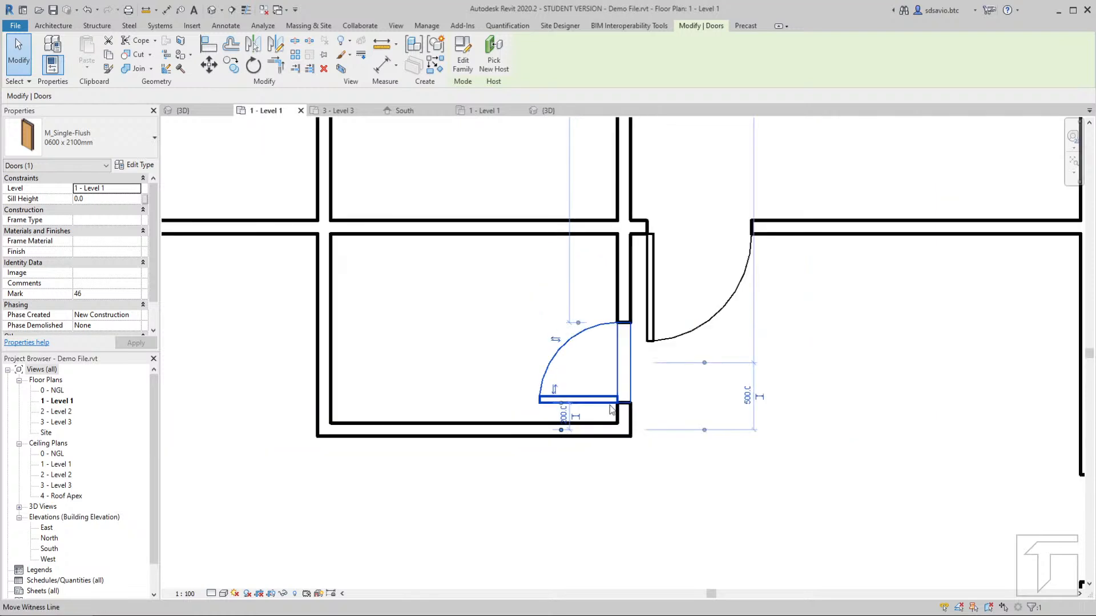
# Flip the 0800 x 2100mm door in the upper-right room's lower wall to swing upward into that room
pyautogui.click(655, 283)
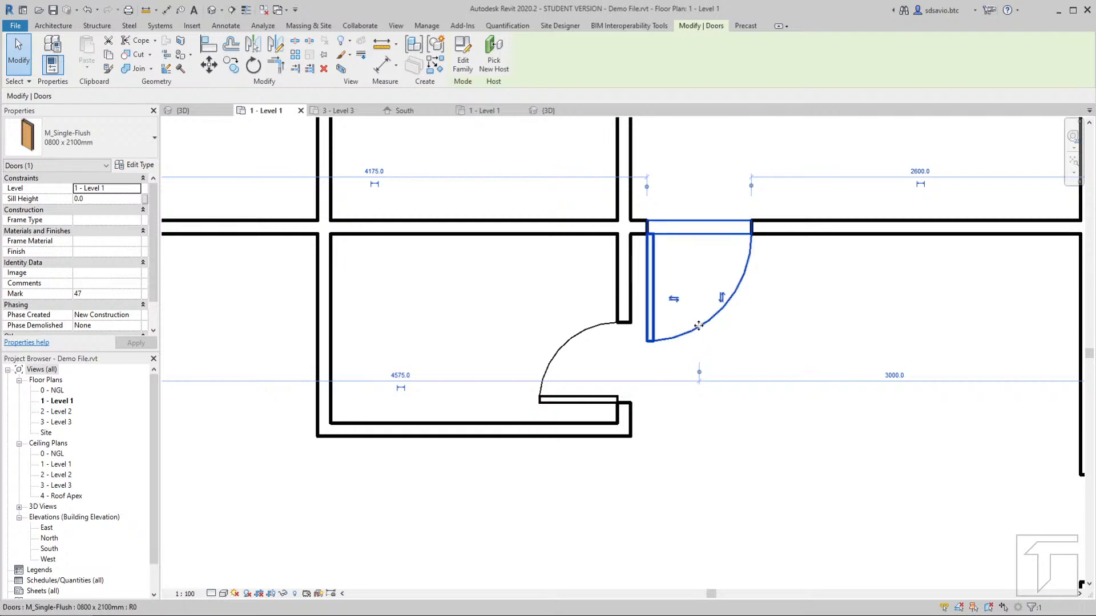
pyautogui.click(721, 298)
pyautogui.moveTo(649, 202); pyautogui.dragTo(788, 240, button='middle')
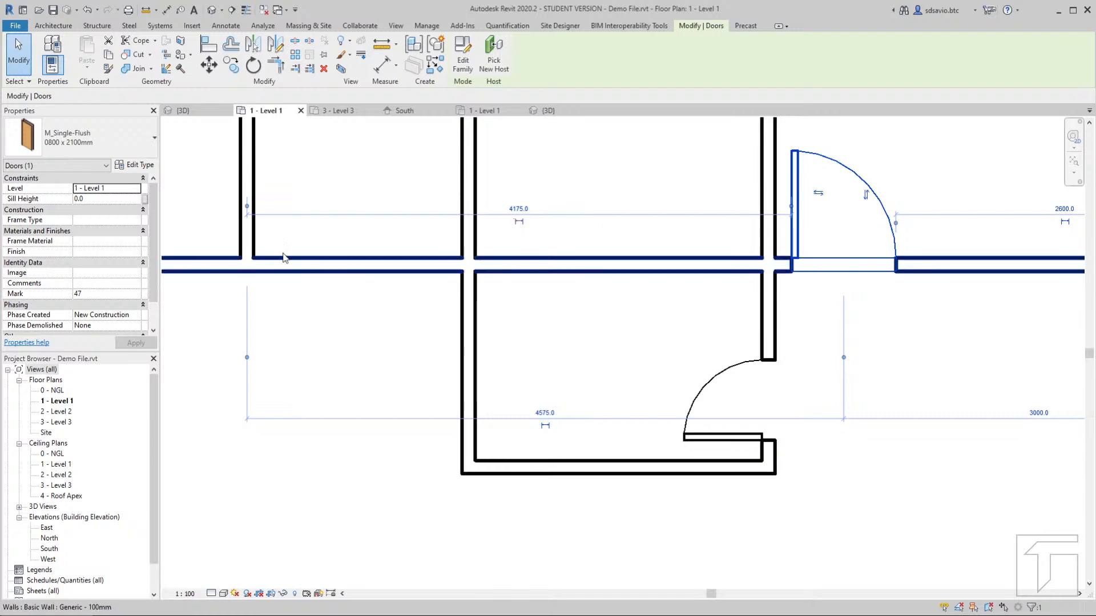
# Set the distance from the upper-right room's lower-wall door to the centerline of the wall on its left to 200 mm
pyautogui.moveTo(247, 209); pyautogui.dragTo(768, 228)
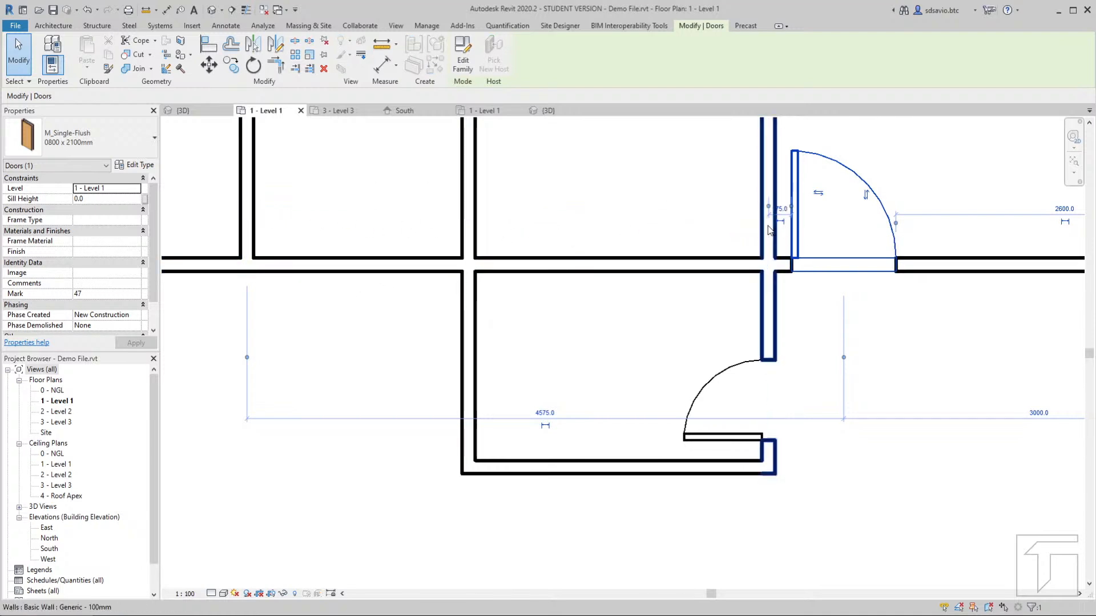
pyautogui.scroll(5, 782, 223)
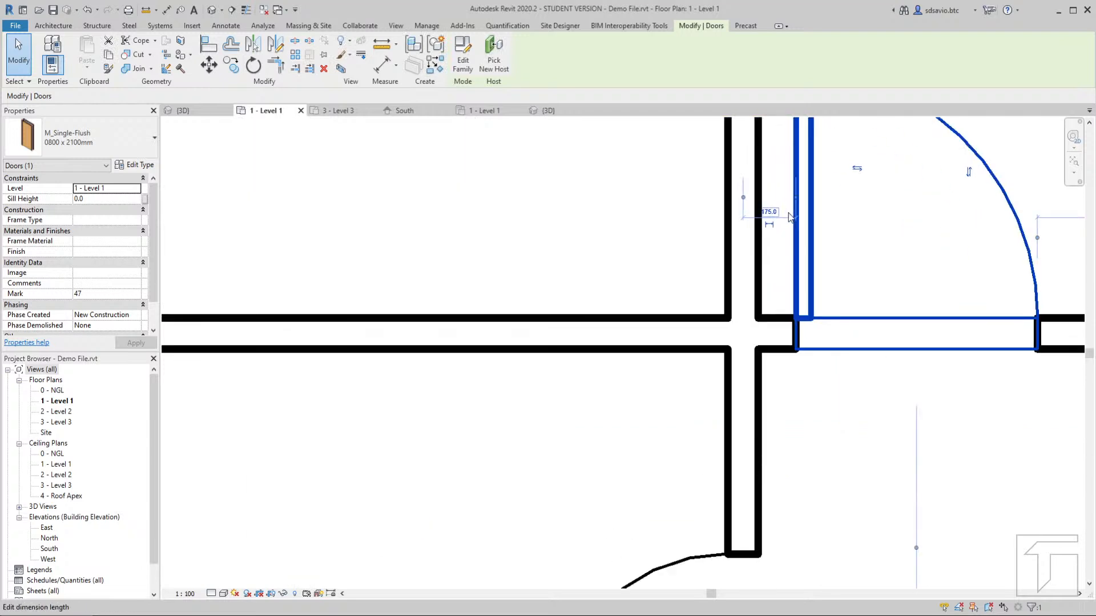
pyautogui.click(759, 216)
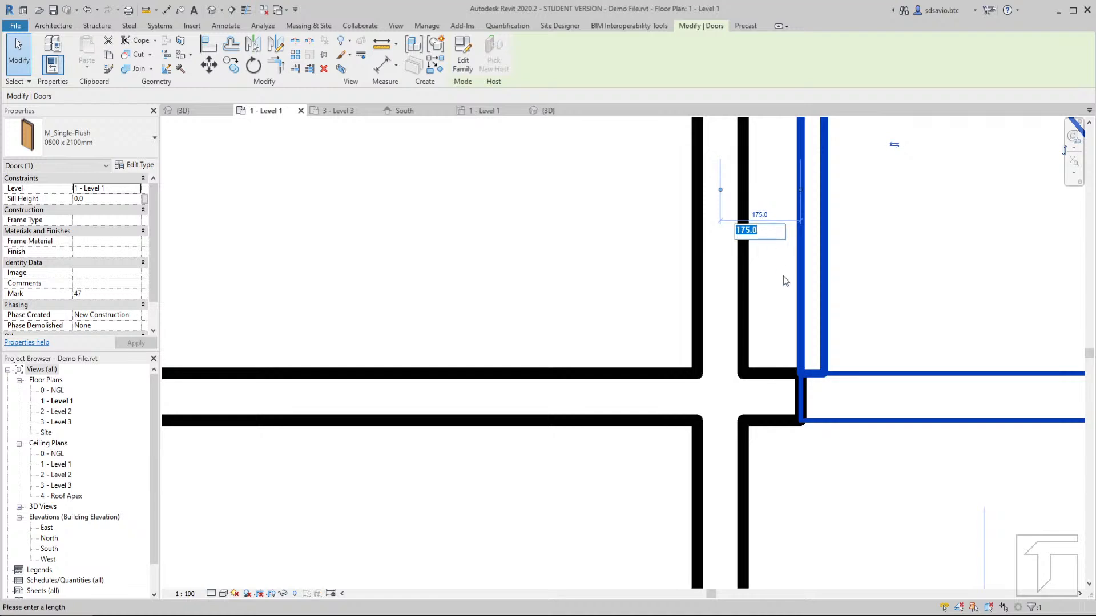
pyautogui.write('200')
pyautogui.press('Return')
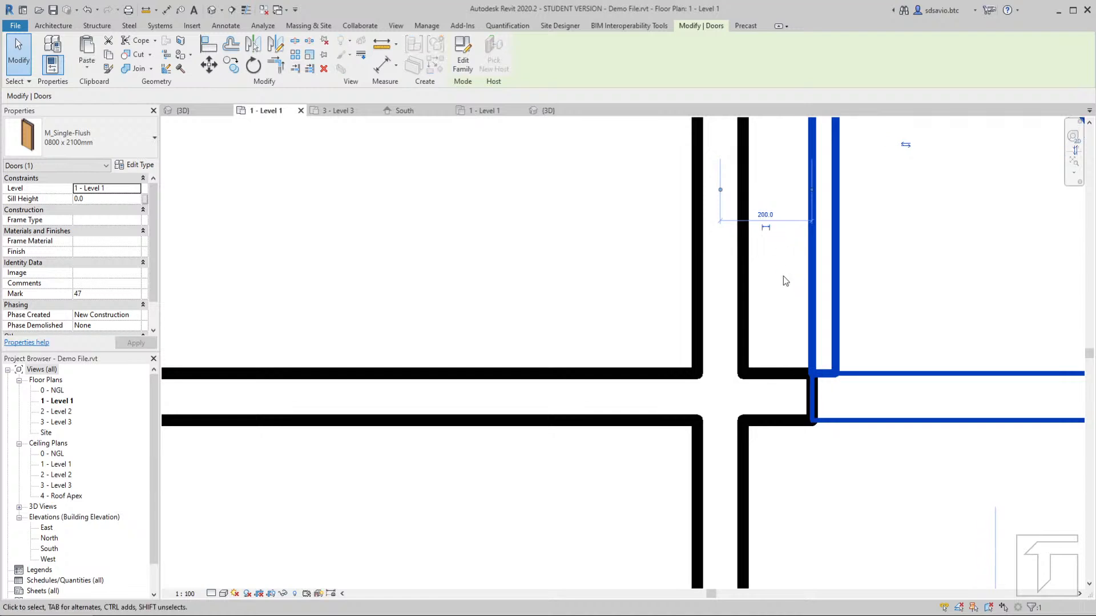
# Flip the door in the right exterior wall to swing into the house and set its offset from the lower wall to 350 mm
pyautogui.scroll(-5, 506, 211)
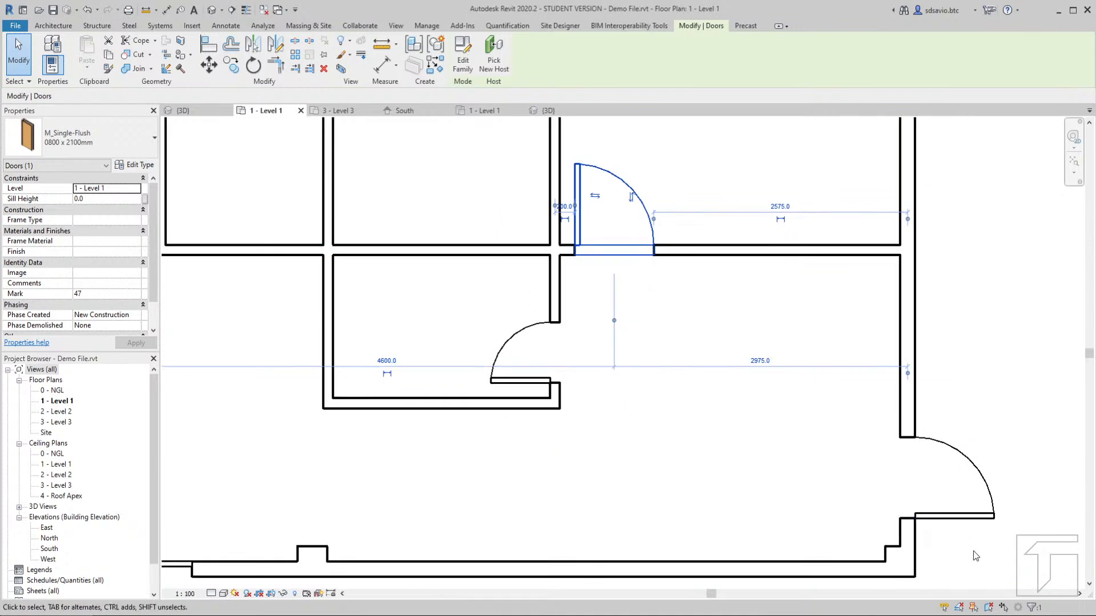
pyautogui.scroll(4, 971, 553)
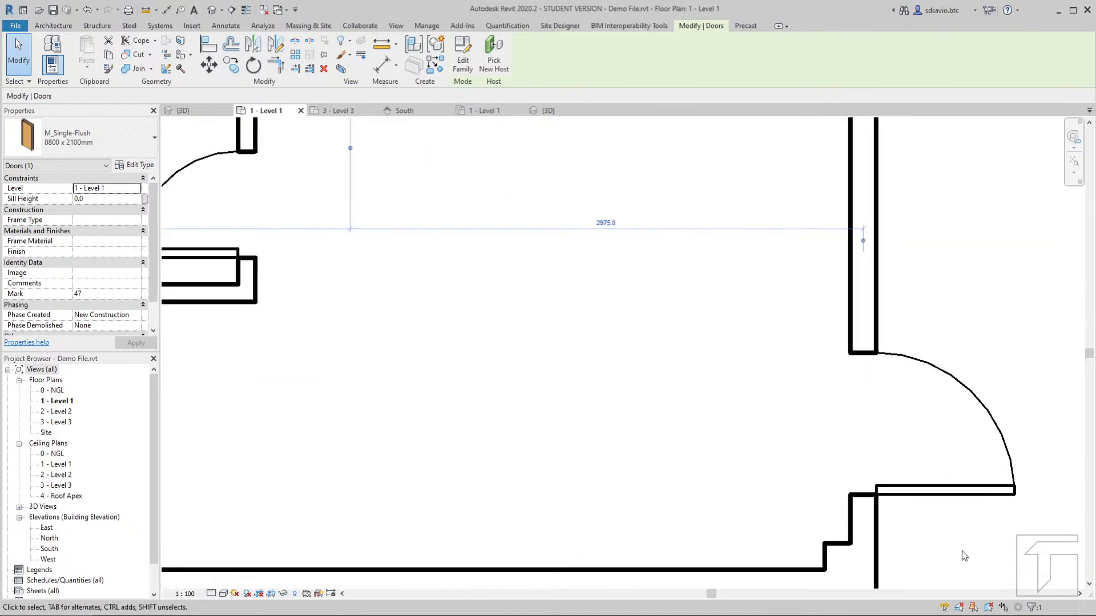
pyautogui.click(944, 498)
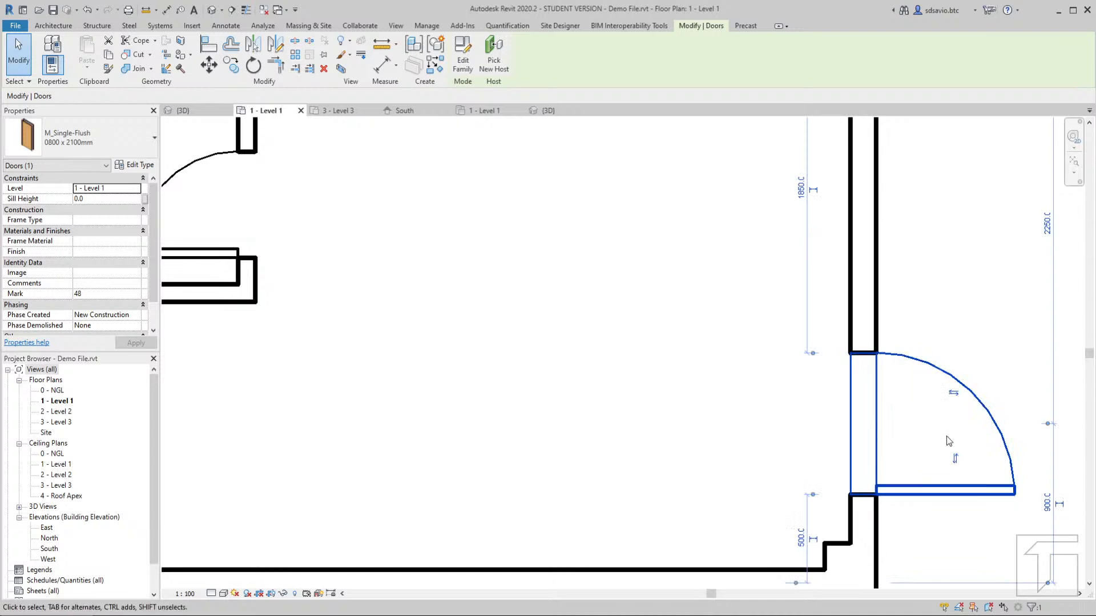
pyautogui.click(955, 394)
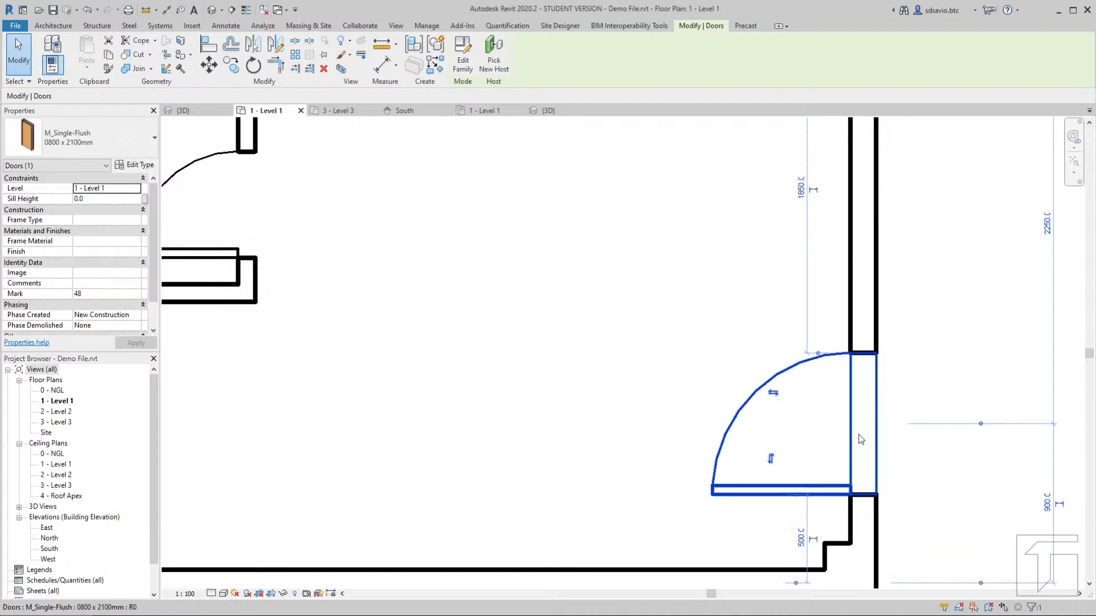
pyautogui.click(800, 547)
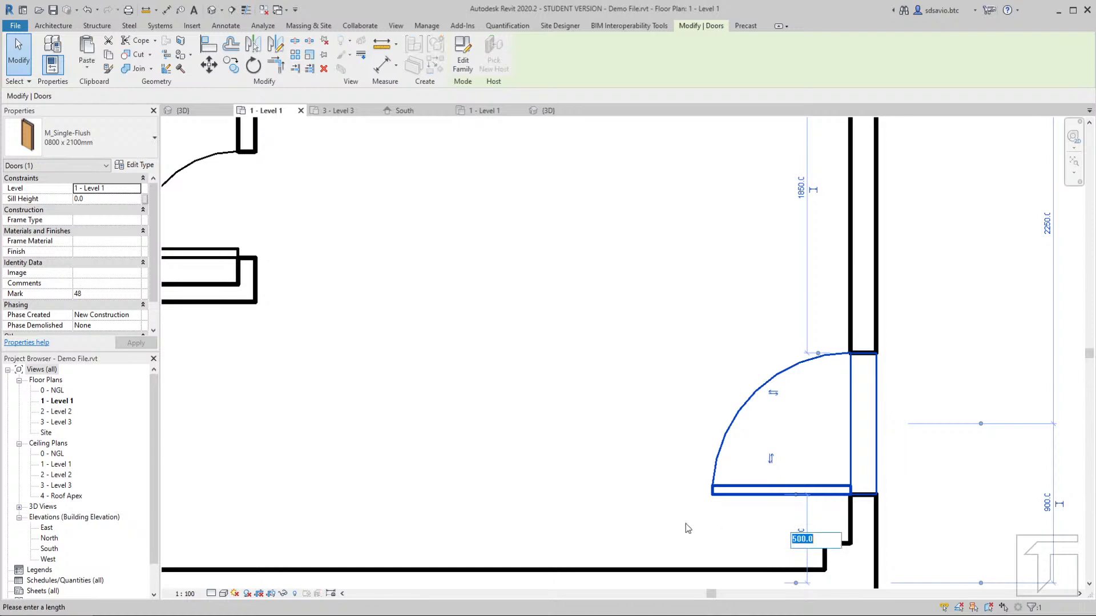
pyautogui.write('350')
pyautogui.press('Return')
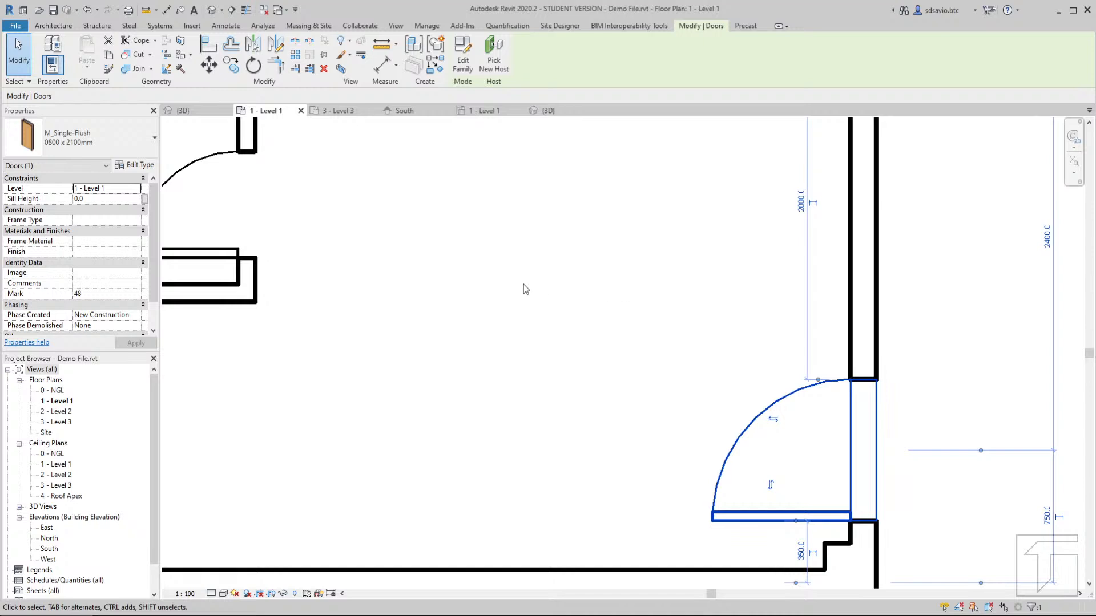
pyautogui.click(534, 316)
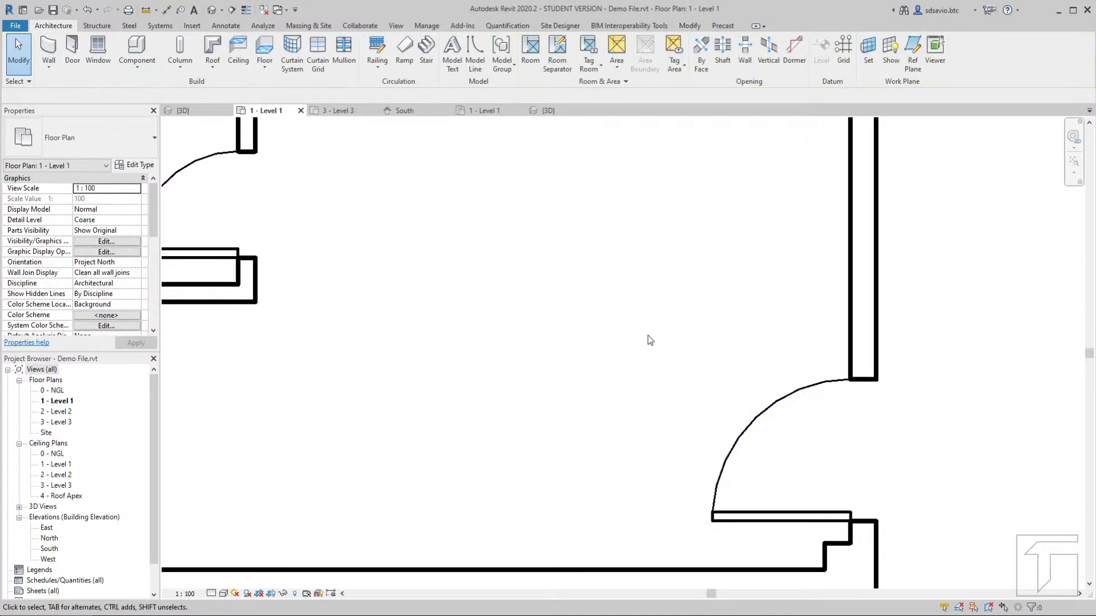
# Start placing a new door and browse to the Residential subfolder of the US Metric Doors library to load a family
pyautogui.scroll(-5, 649, 340)
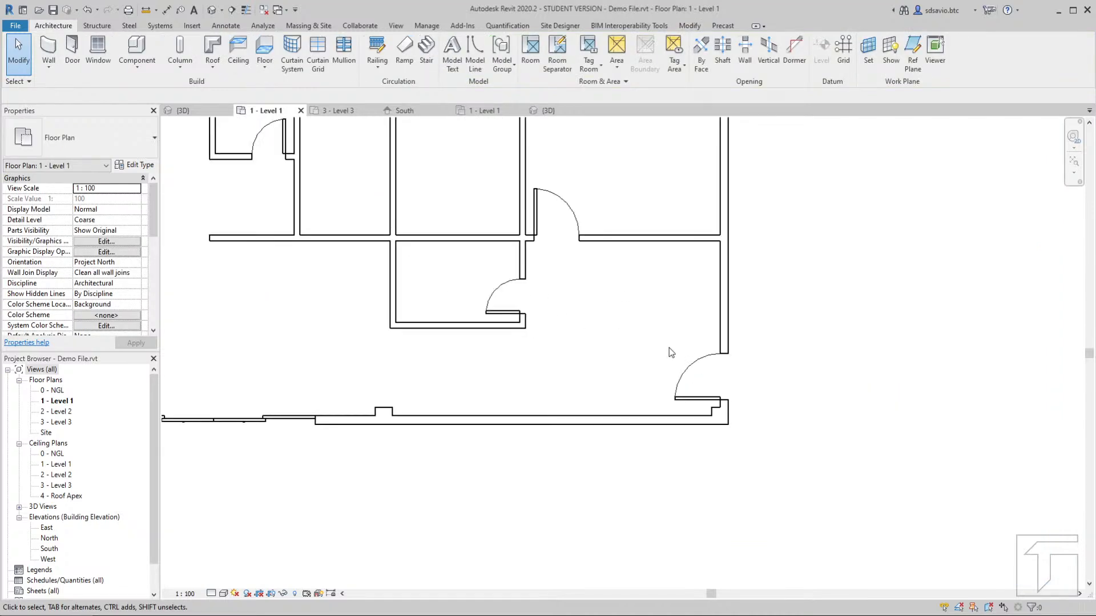
pyautogui.moveTo(594, 286); pyautogui.dragTo(802, 426, button='middle')
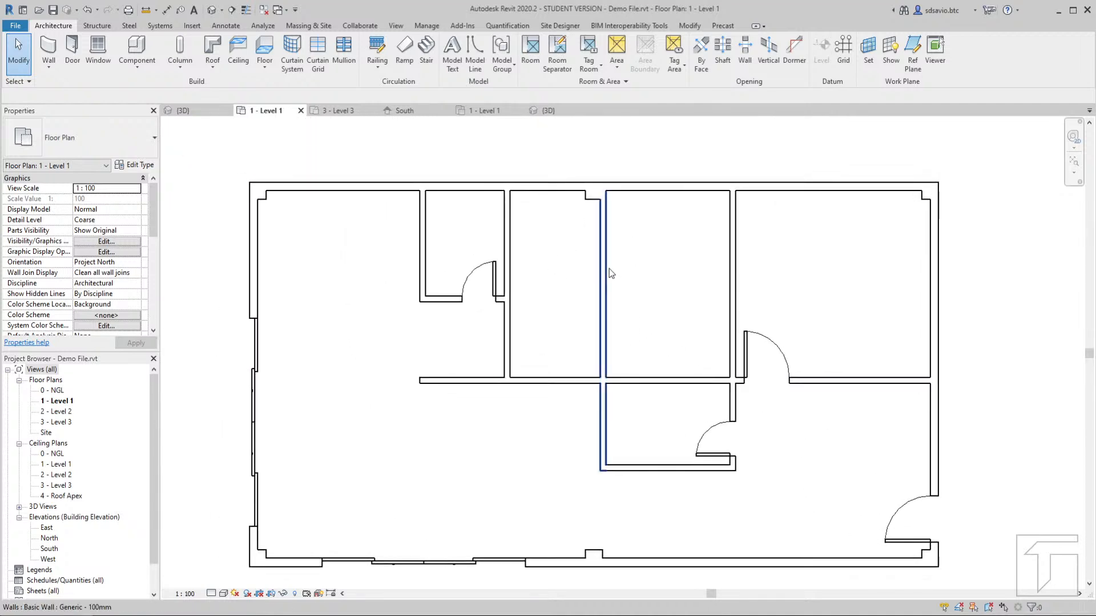
pyautogui.scroll(2, 674, 281)
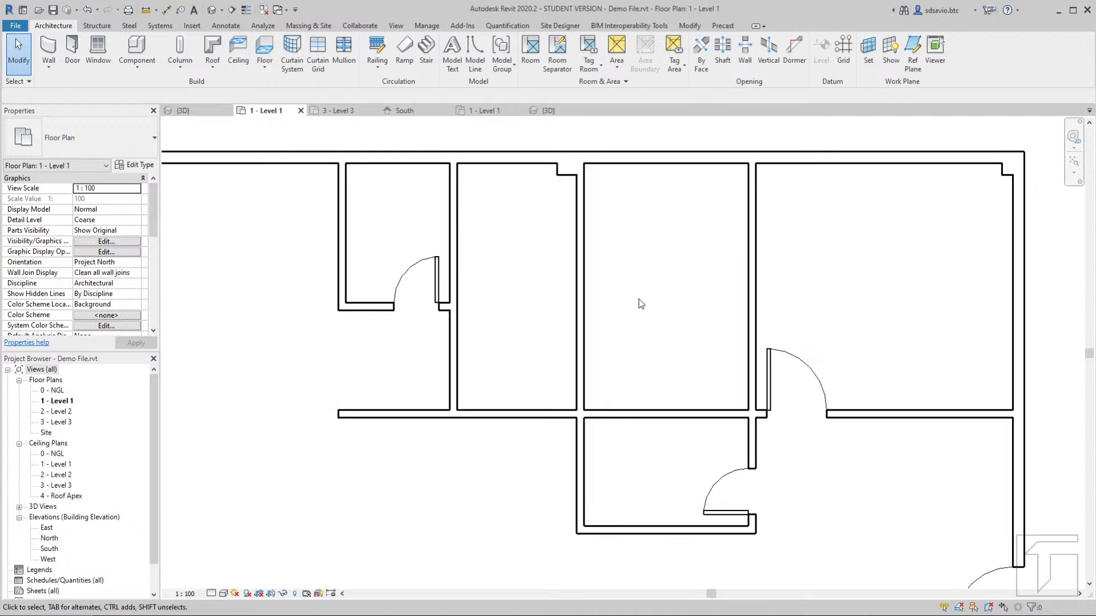
pyautogui.click(76, 55)
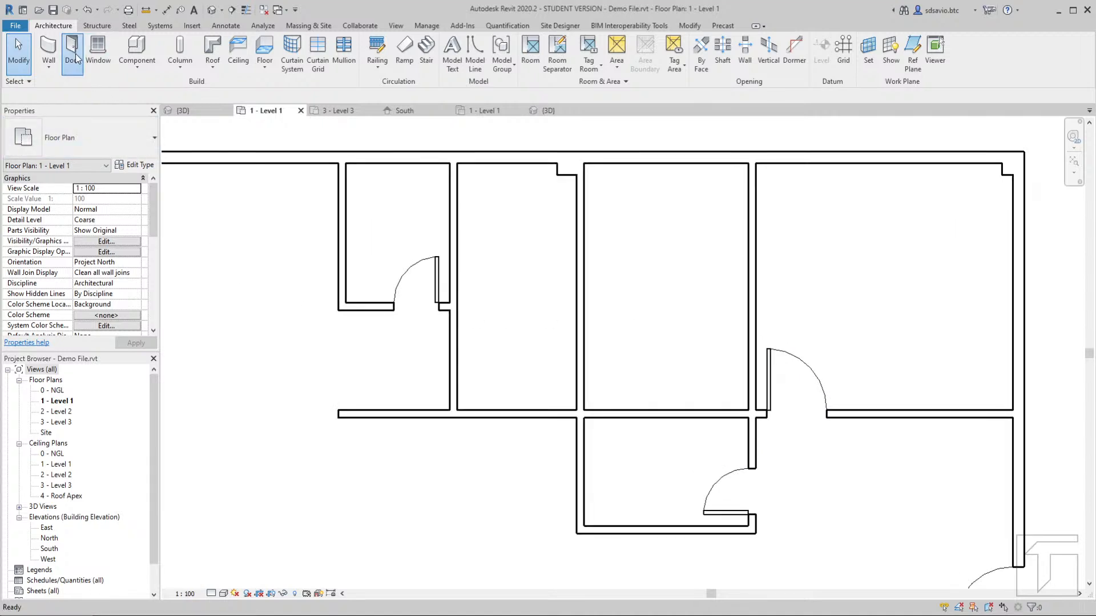
pyautogui.click(90, 142)
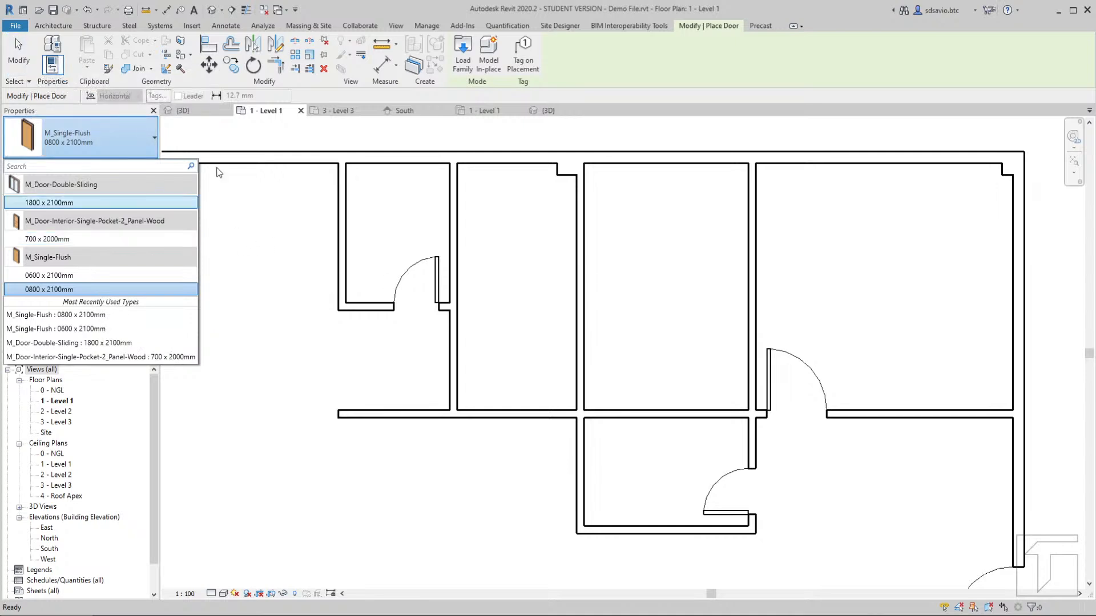
pyautogui.click(466, 70)
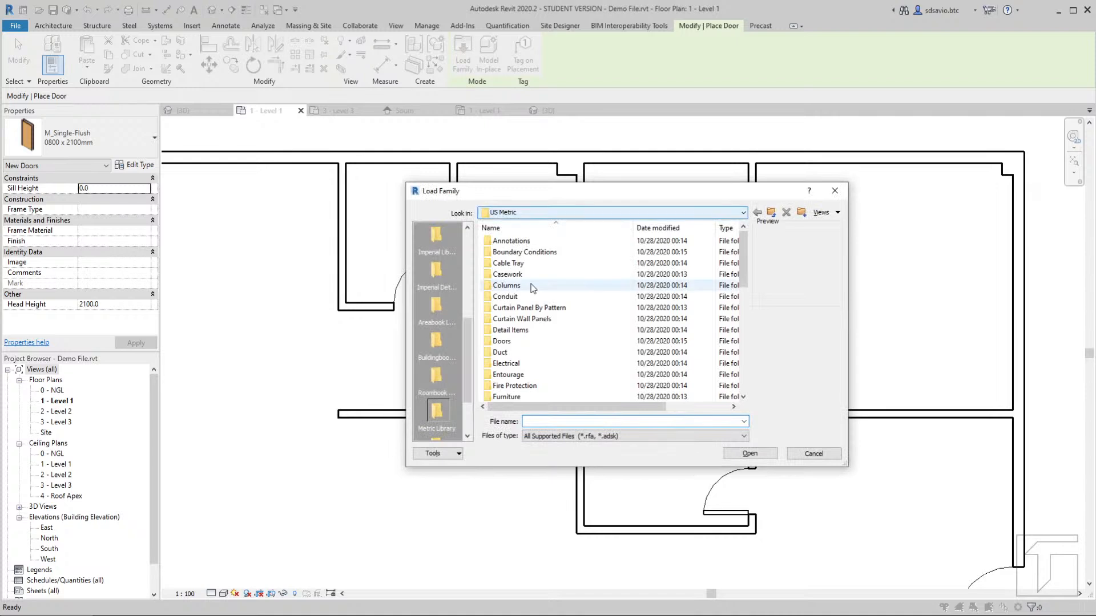
pyautogui.scroll(-1, 584, 283)
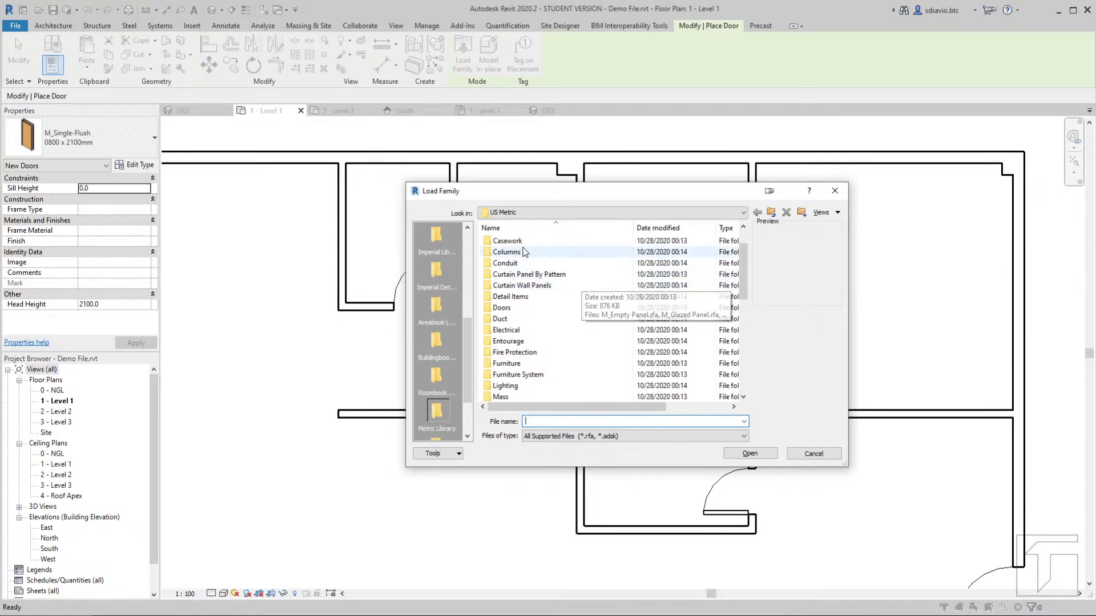
pyautogui.click(502, 308)
pyautogui.doubleClick(501, 307)
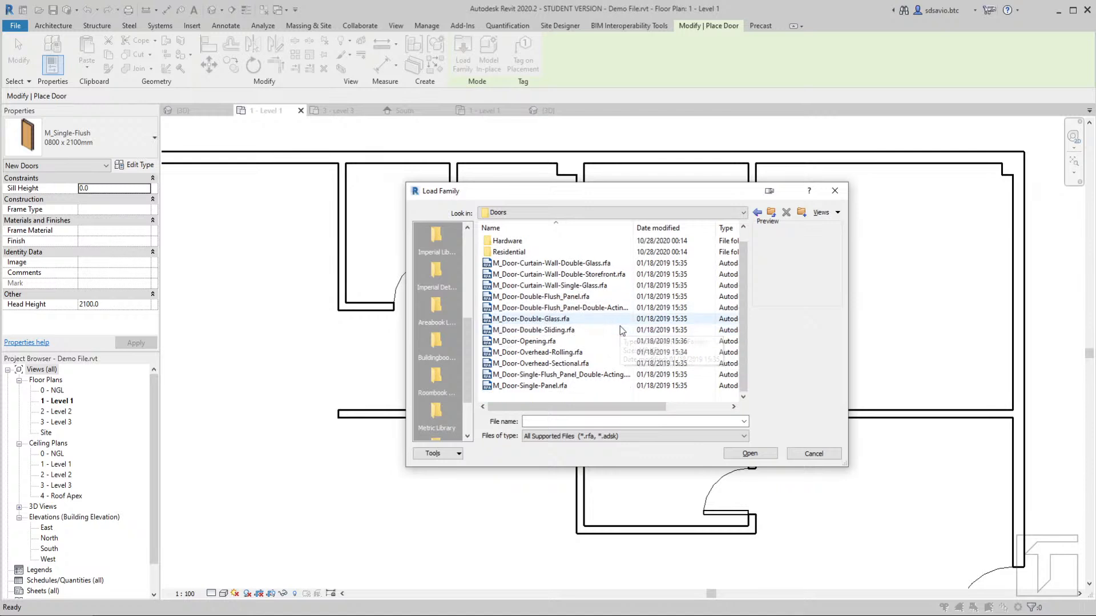
pyautogui.scroll(-1, 641, 252)
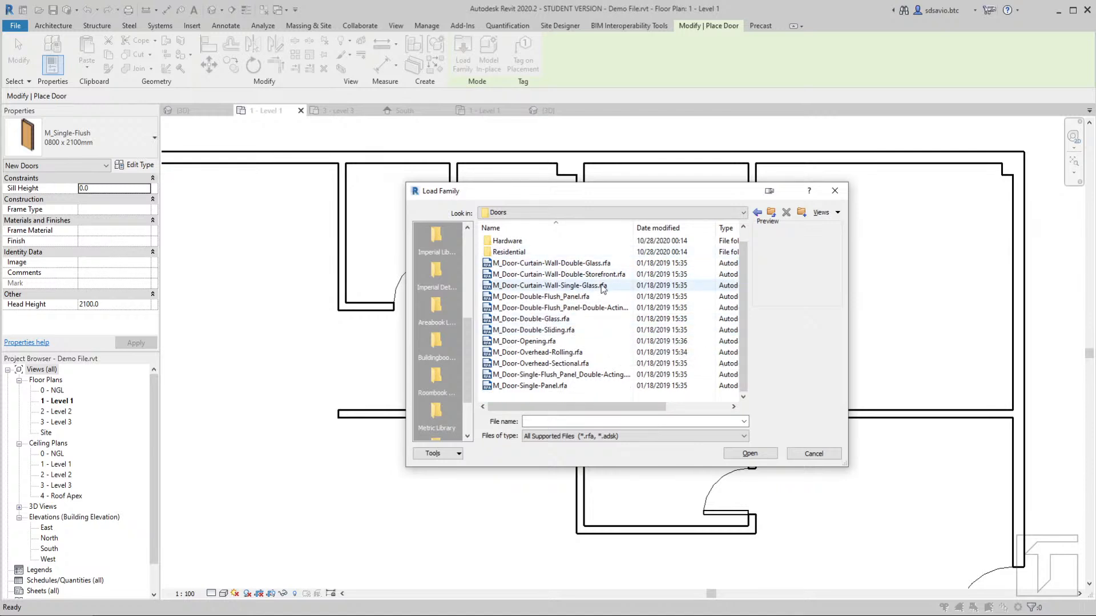
pyautogui.scroll(1, 513, 269)
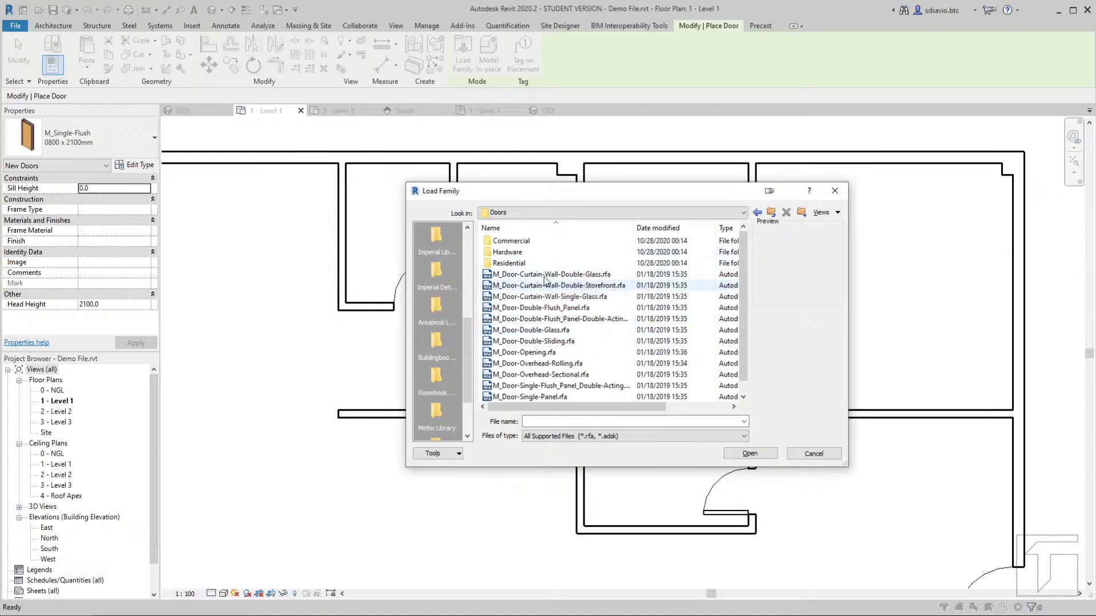
pyautogui.doubleClick(513, 265)
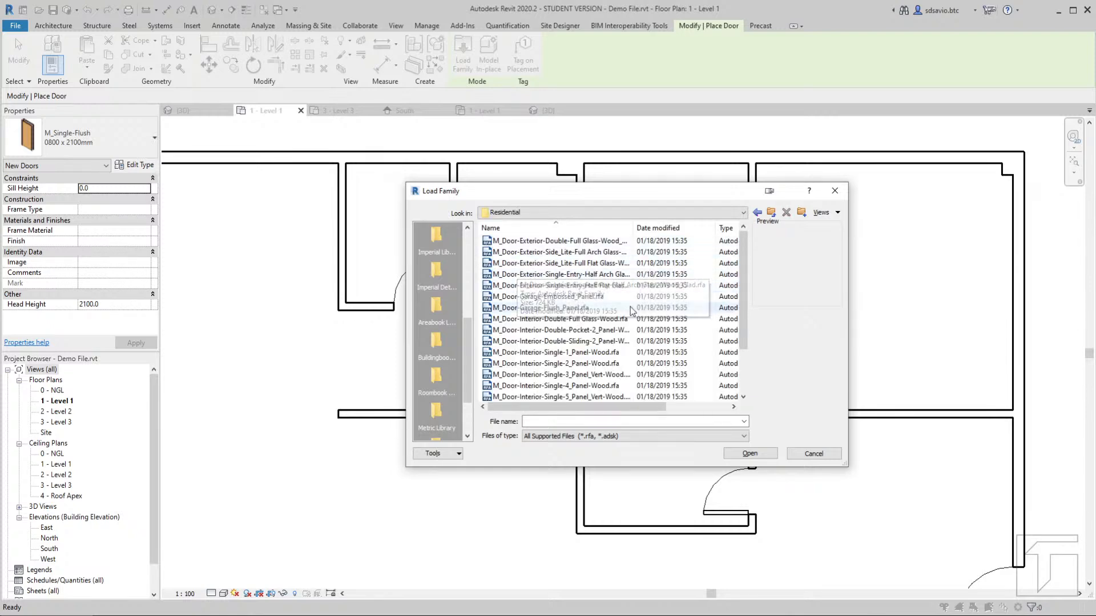
# Load M_Door-Interior-Double-Pocket-2_Panel-Wood in 1500 x 2100mm and place it between the two middle upper rooms, centered about 1810 mm from the upper exterior wall
pyautogui.click(552, 331)
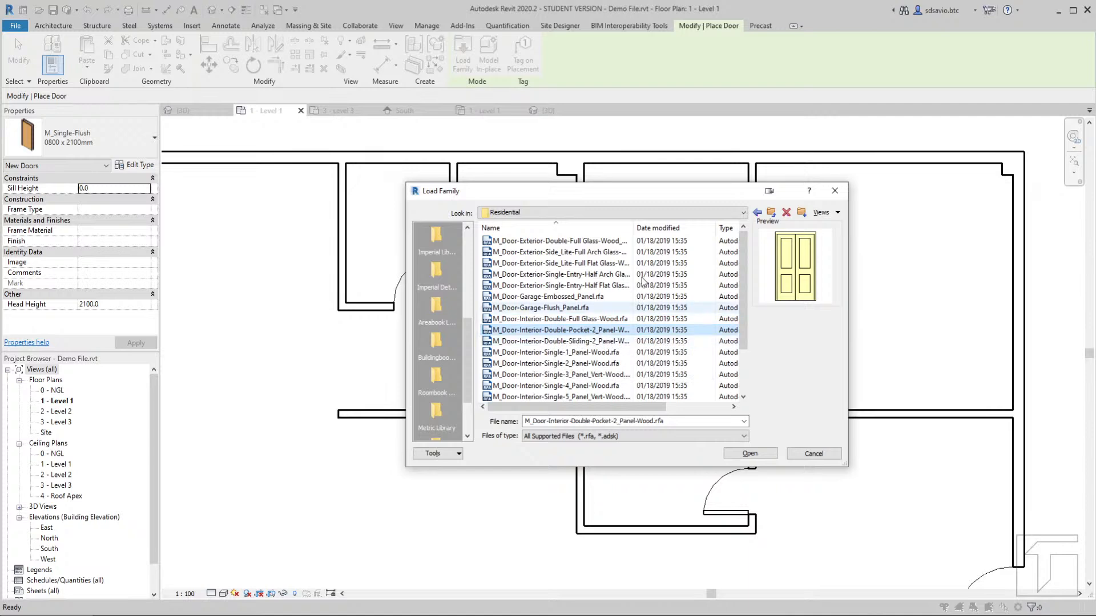
pyautogui.moveTo(633, 228); pyautogui.dragTo(665, 231)
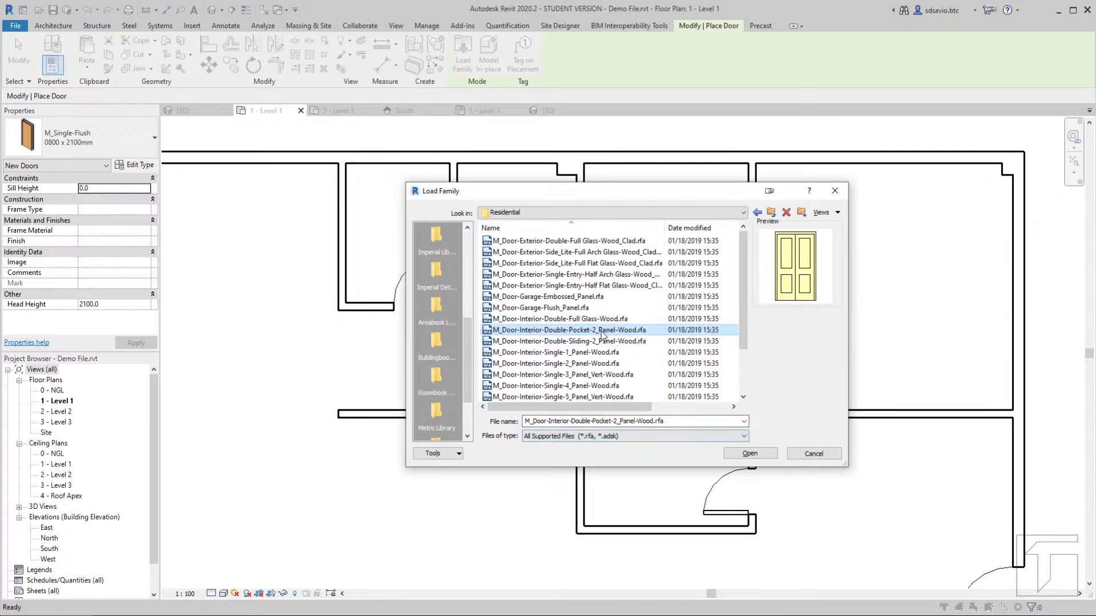
pyautogui.click(751, 454)
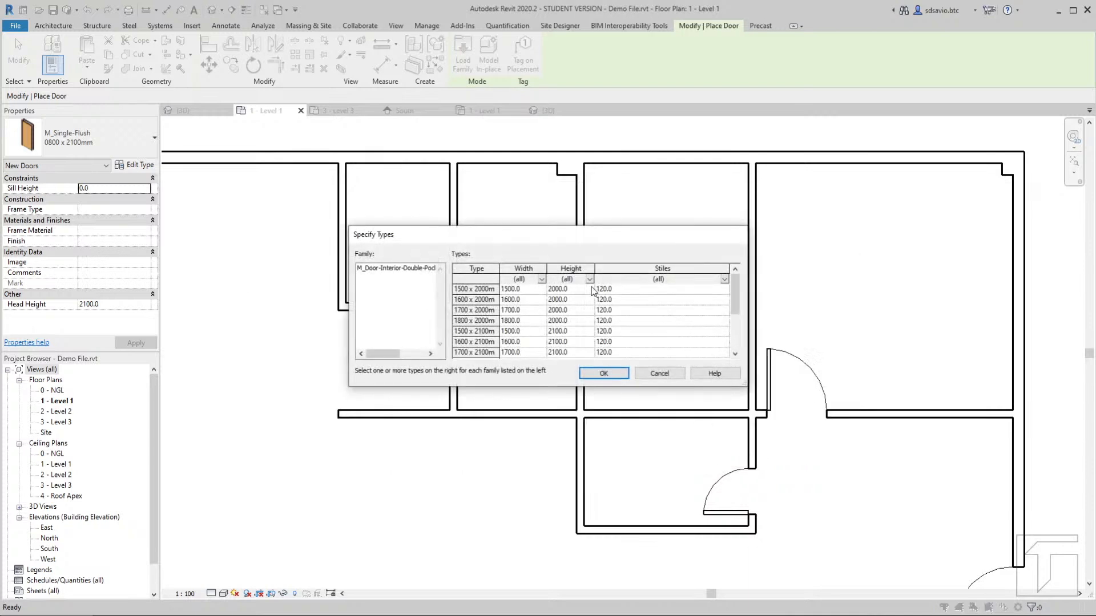
pyautogui.scroll(-1, 510, 324)
pyautogui.scroll(1, 499, 325)
pyautogui.click(477, 332)
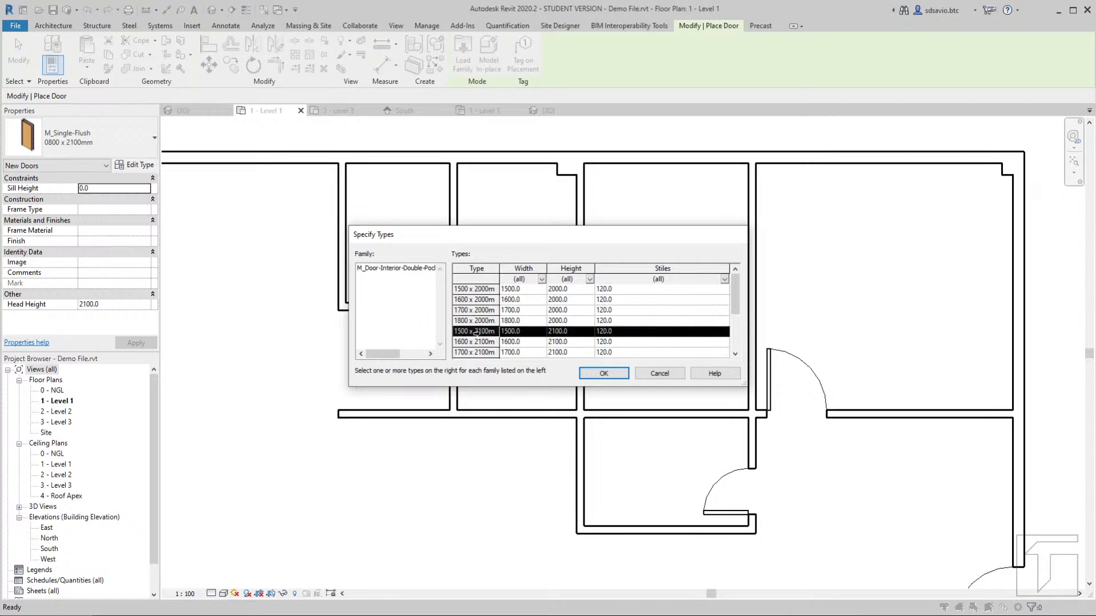
pyautogui.click(607, 373)
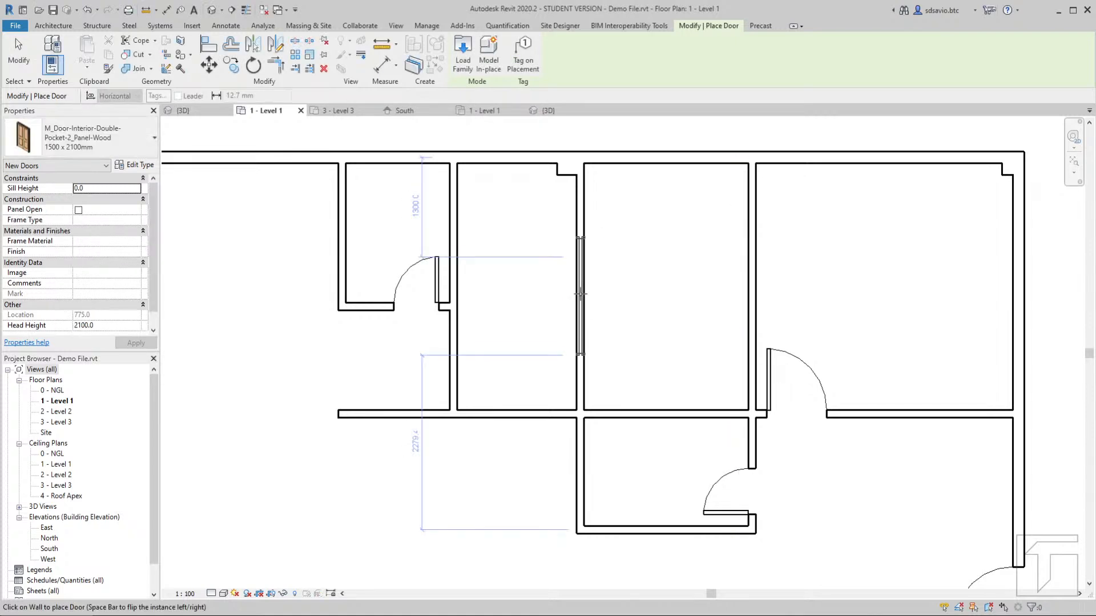
pyautogui.click(581, 294)
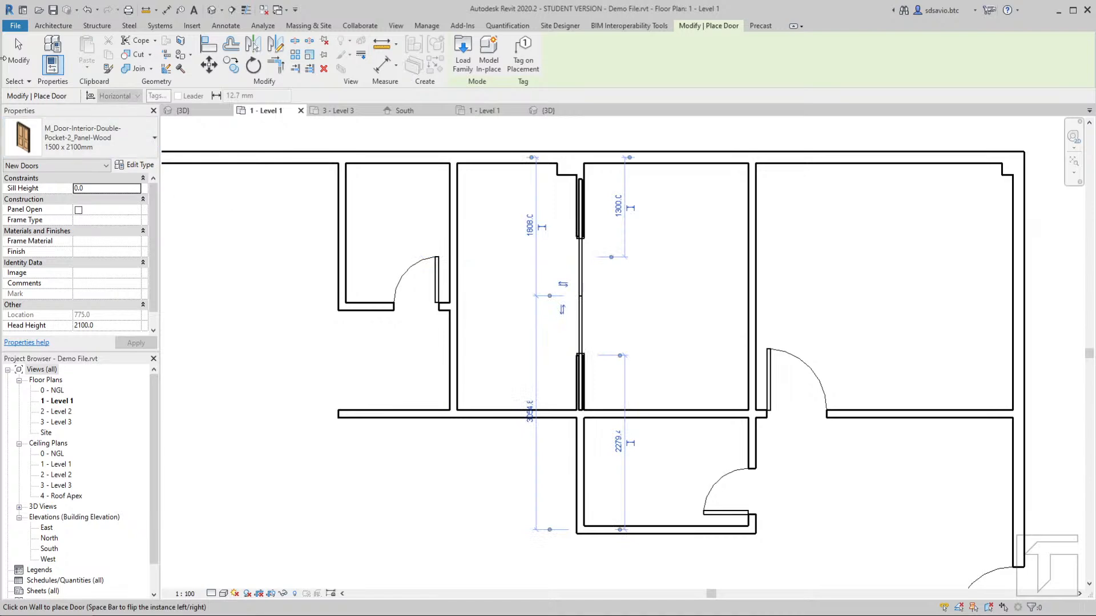
pyautogui.click(15, 64)
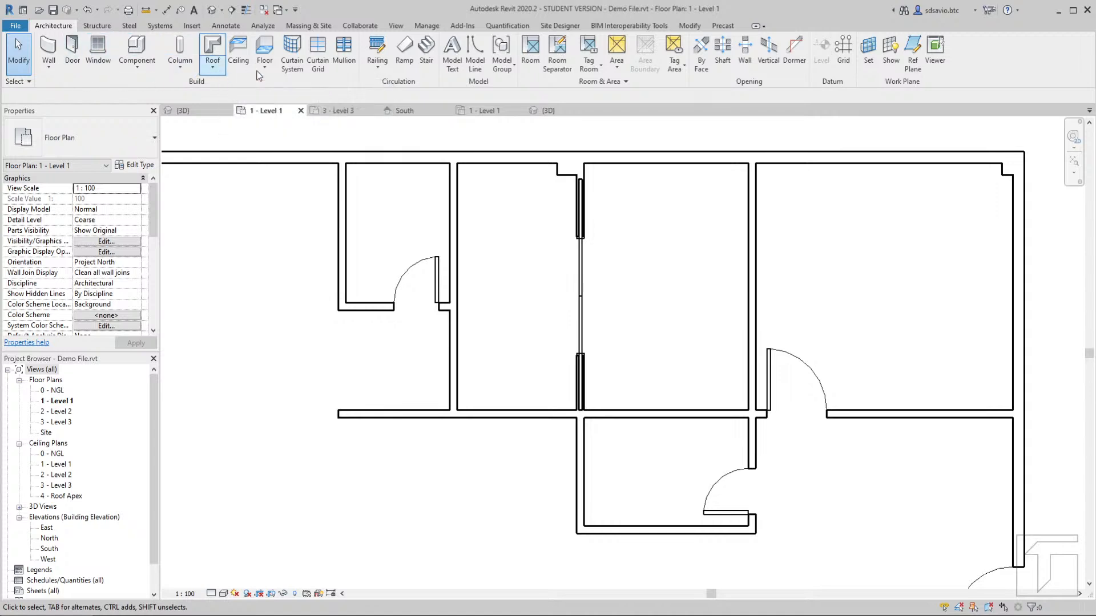
# Cut a wall opening about 840 mm wide in the upper-right room's left wall, about 900 mm from the upper exterior wall, and select it
pyautogui.click(746, 57)
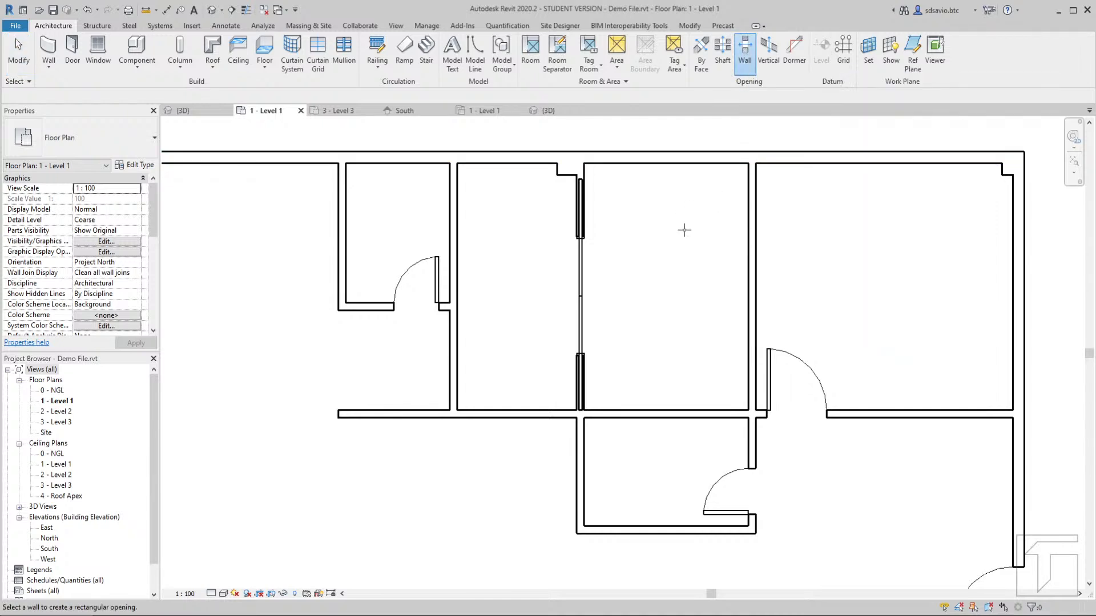
pyautogui.click(749, 276)
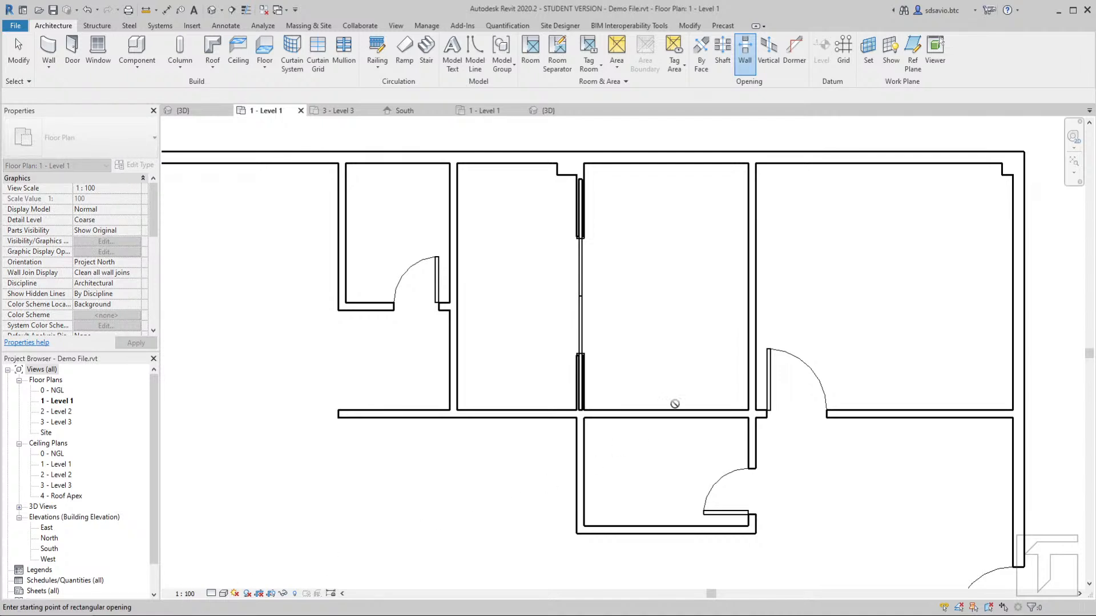
pyautogui.click(755, 227)
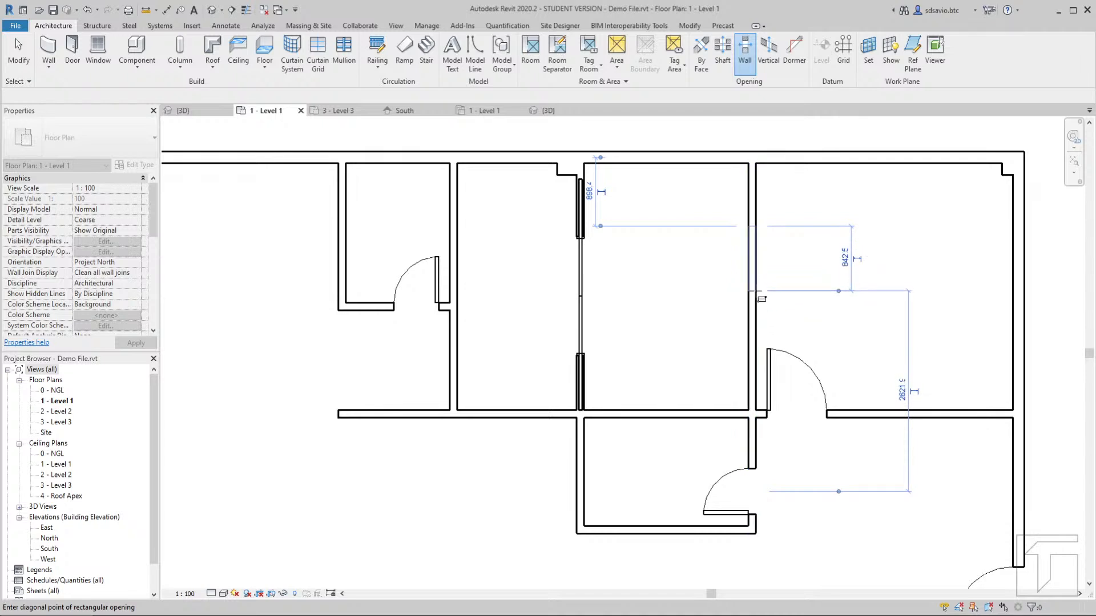
pyautogui.click(757, 292)
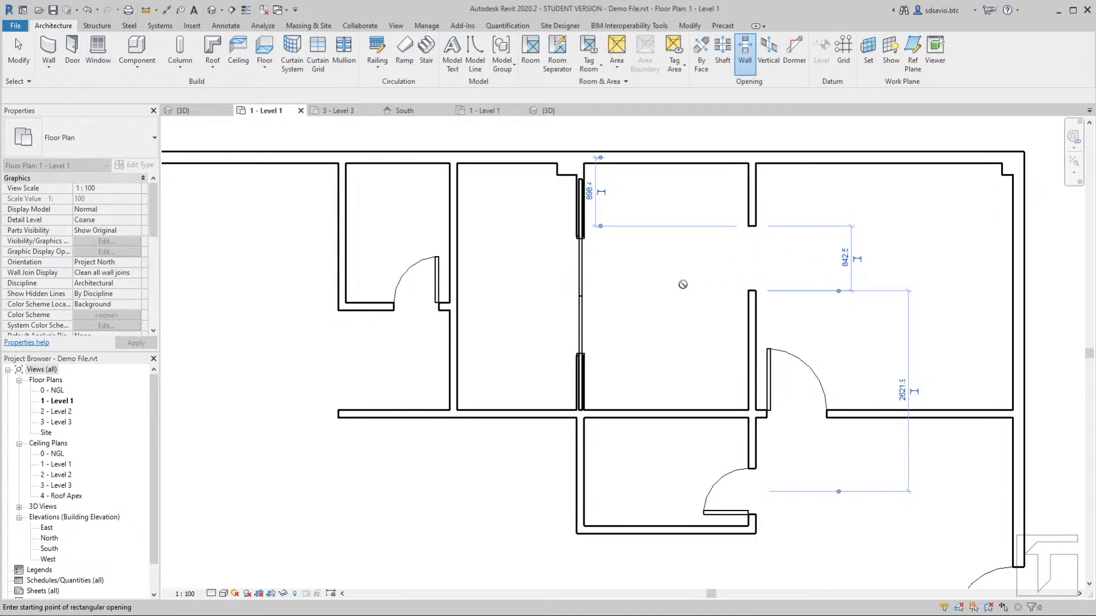
pyautogui.press('Escape')
pyautogui.press('Escape')
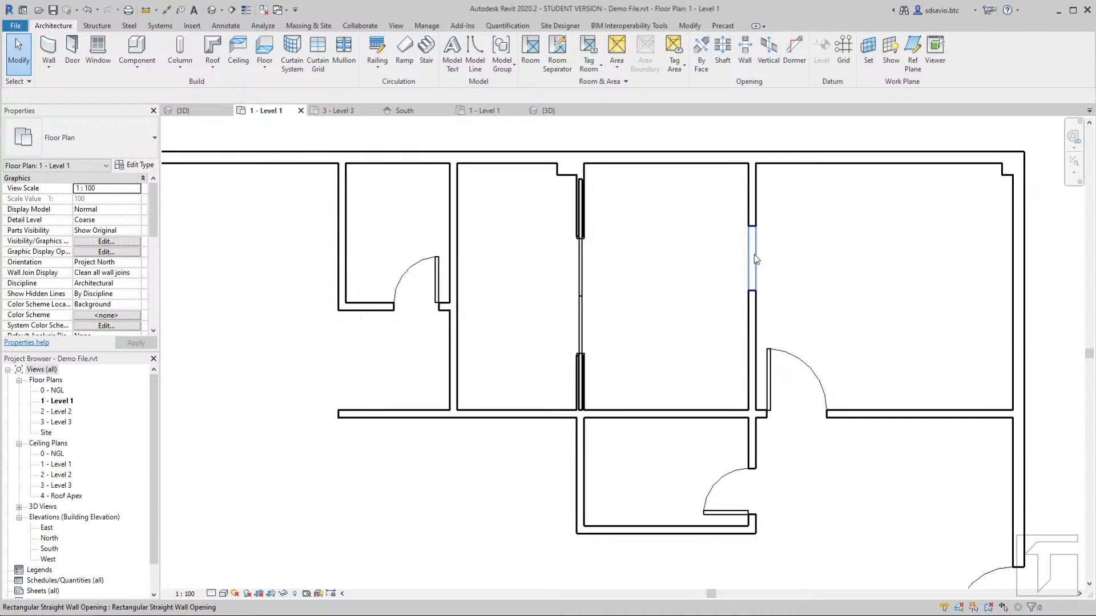
pyautogui.click(754, 255)
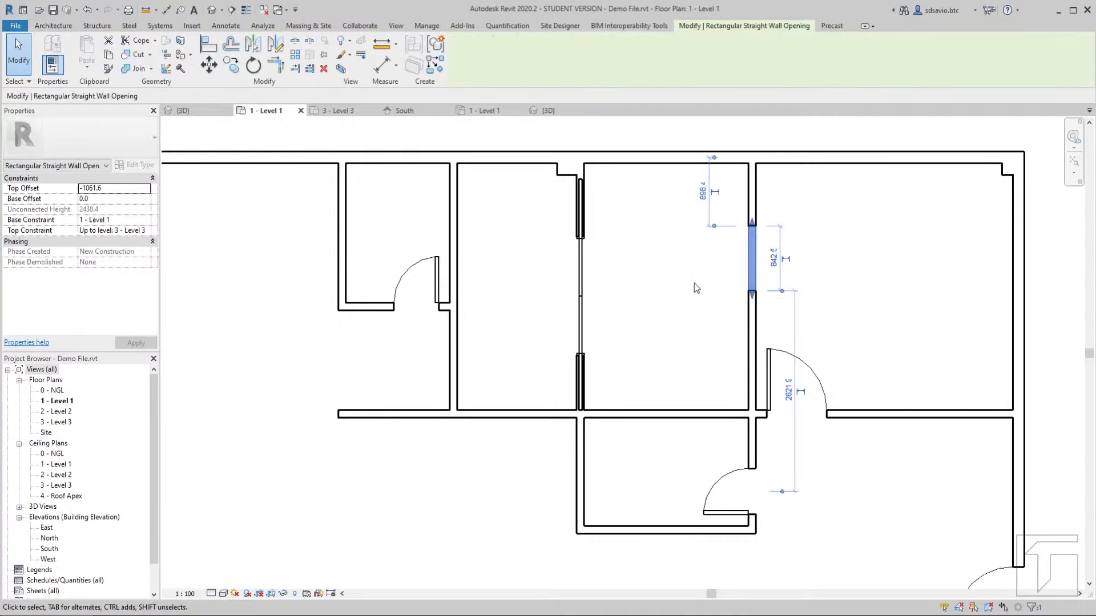
# Set the selected wall opening's width to 800 mm and its distance from the upper exterior wall to 1650 mm
pyautogui.click(777, 261)
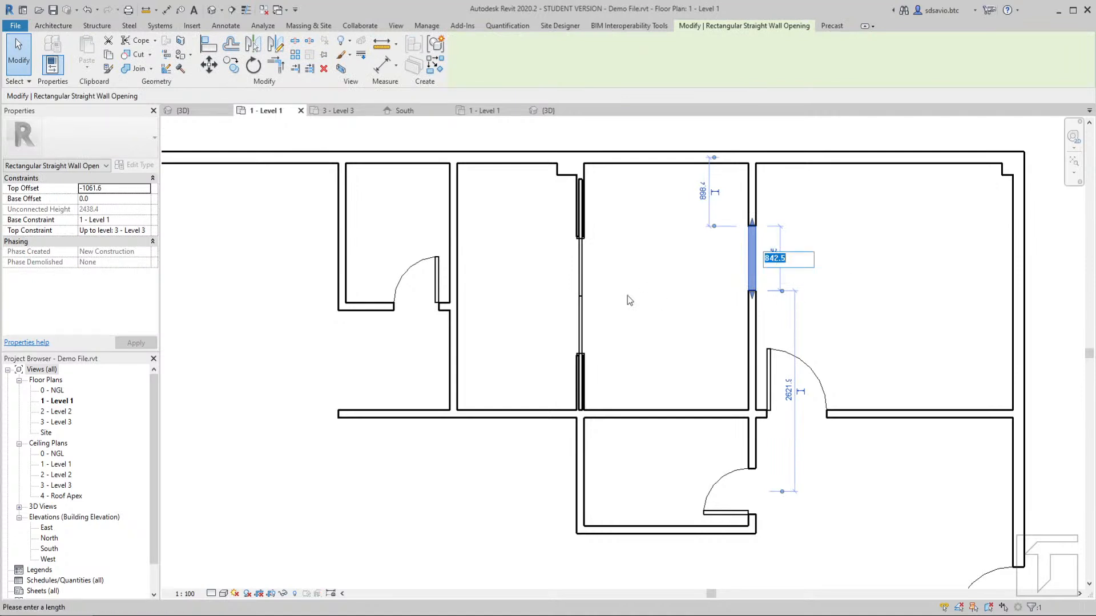
pyautogui.write('800')
pyautogui.press('Return')
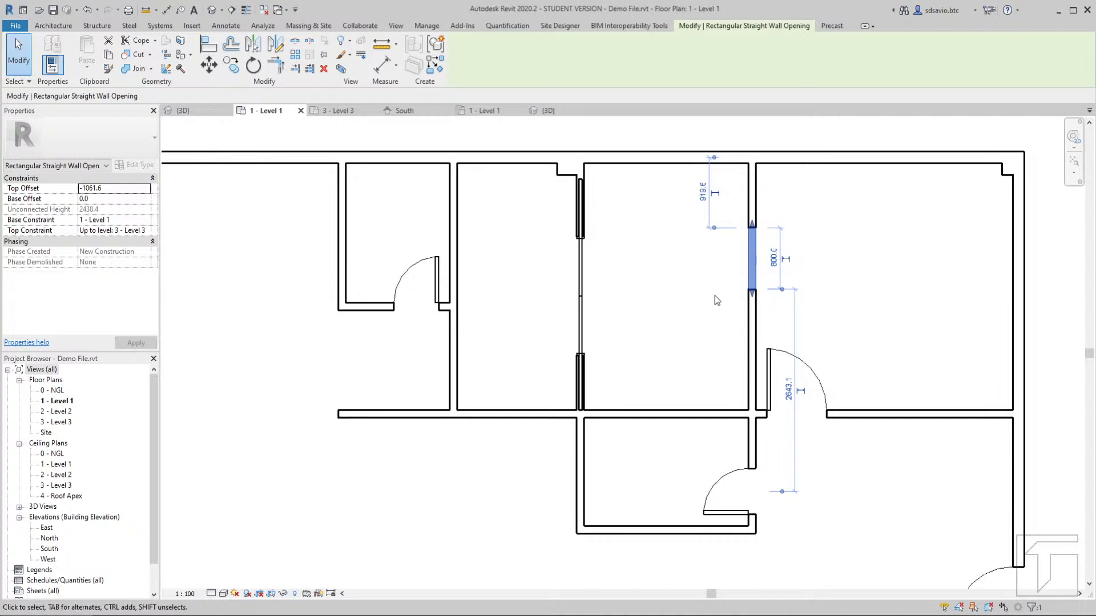
pyautogui.click(703, 198)
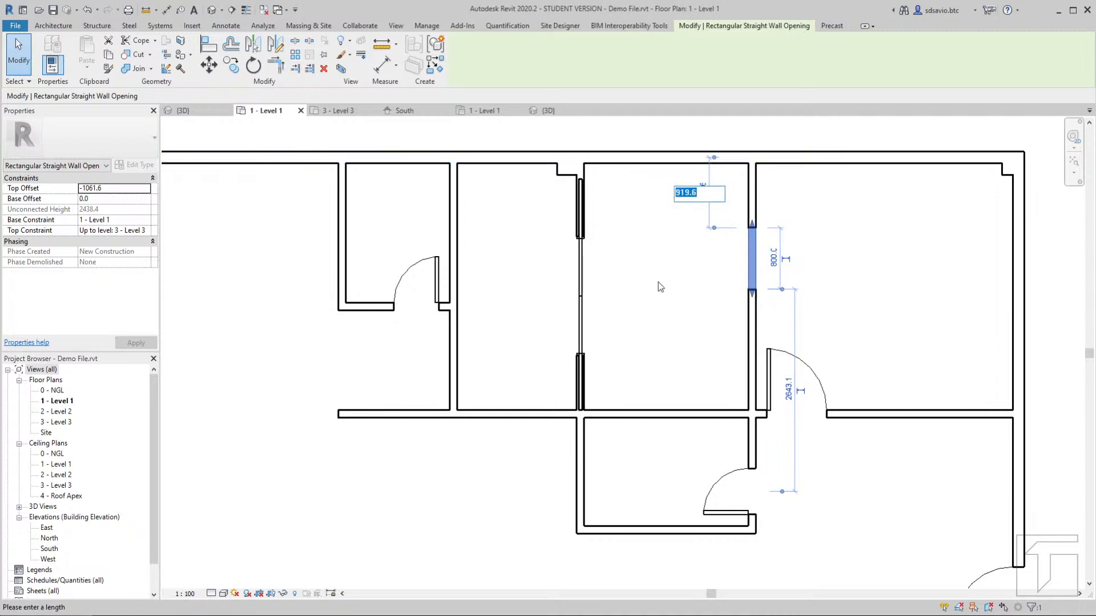
pyautogui.write('1650')
pyautogui.press('Return')
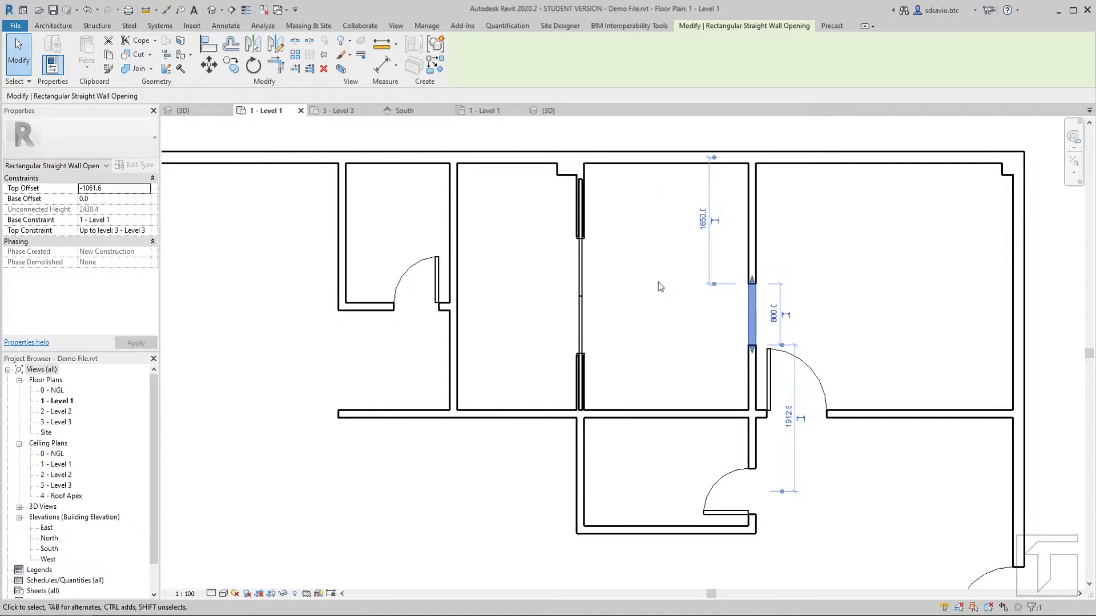
pyautogui.click(802, 267)
# Place an M_Fixed 1500 x 2100mm window in the upper exterior wall, centered in the upper-left room with 750 mm on each side
pyautogui.scroll(-3, 718, 238)
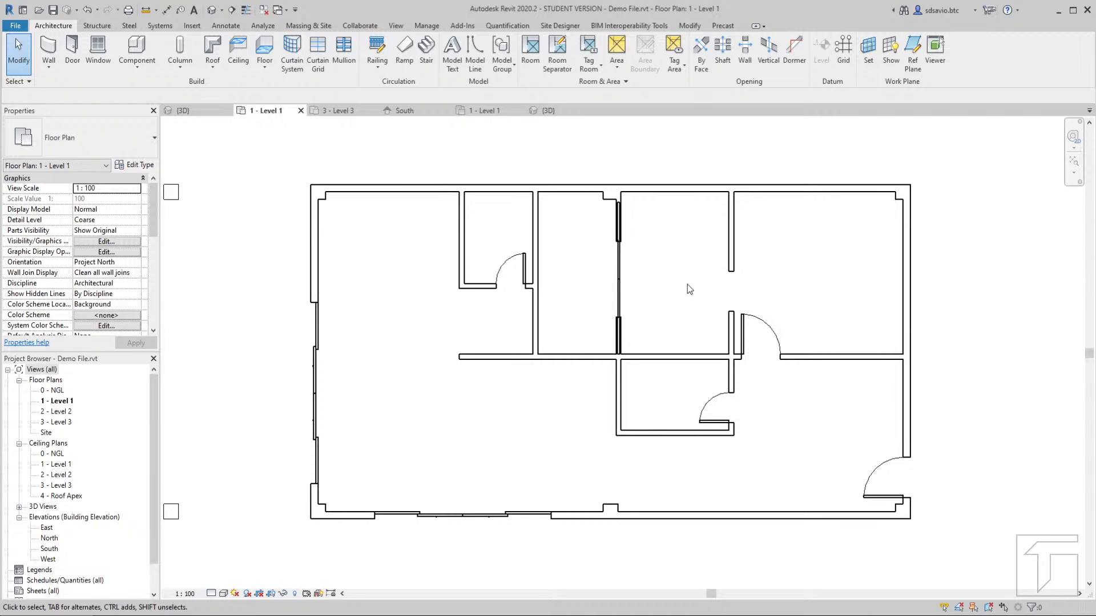
pyautogui.moveTo(669, 272); pyautogui.dragTo(752, 261, button='middle')
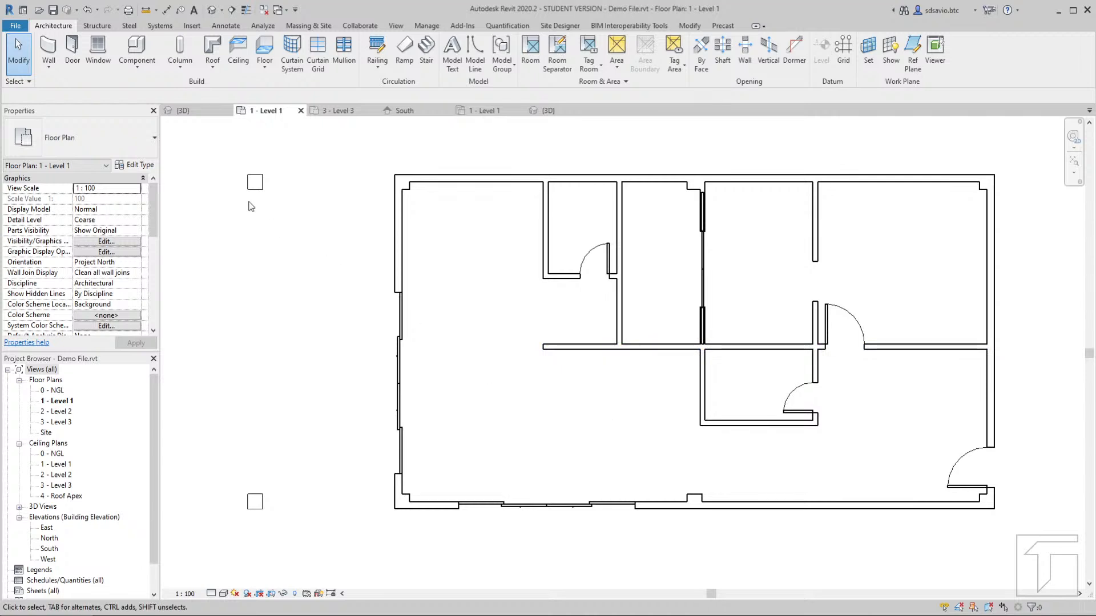
pyautogui.click(100, 60)
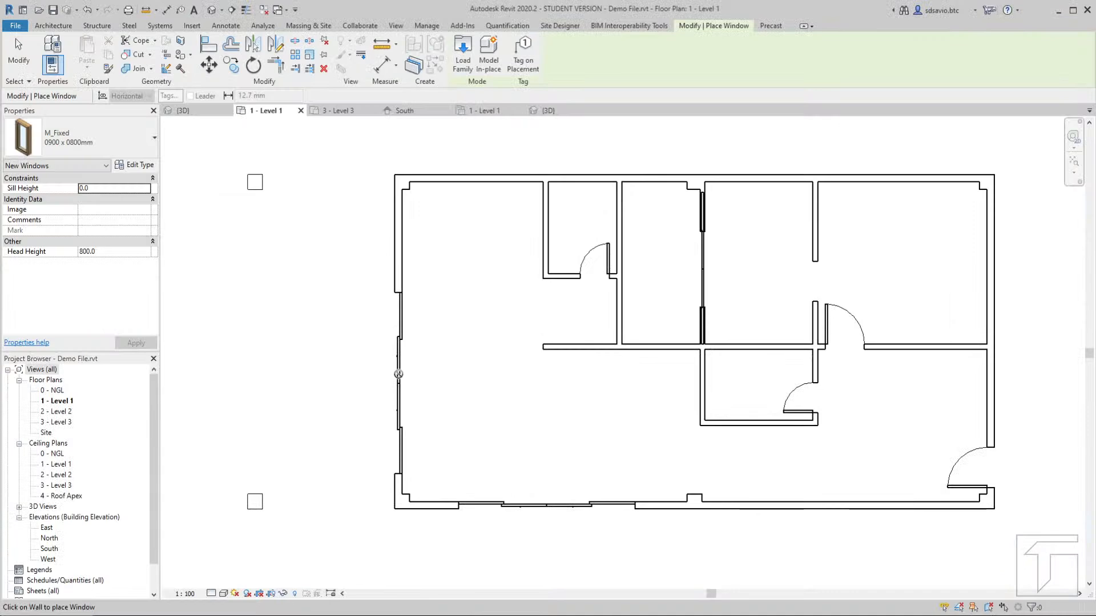
pyautogui.click(89, 140)
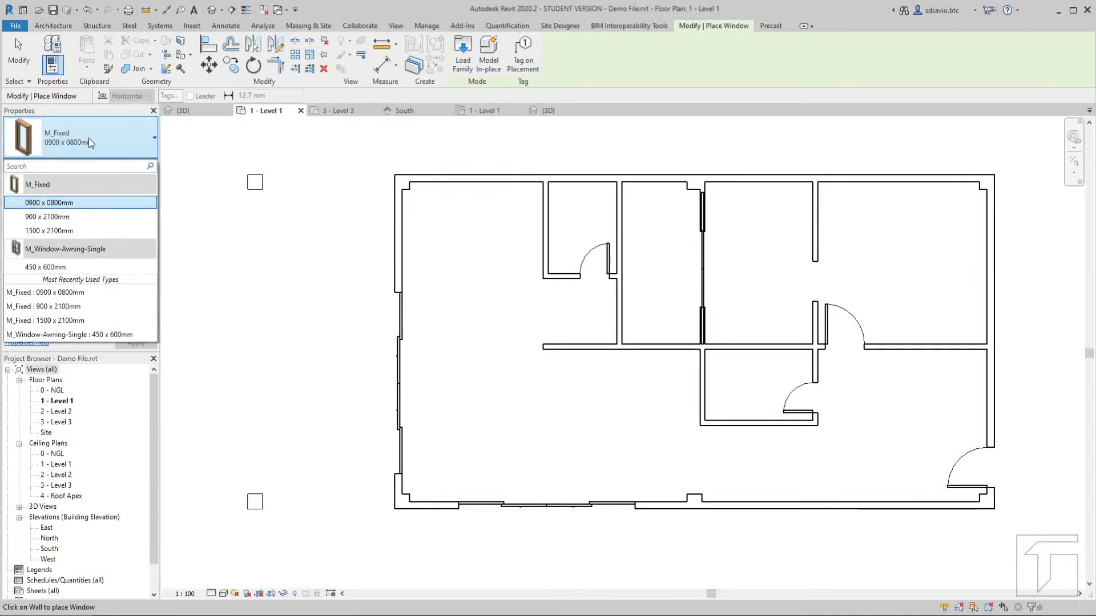
pyautogui.click(62, 231)
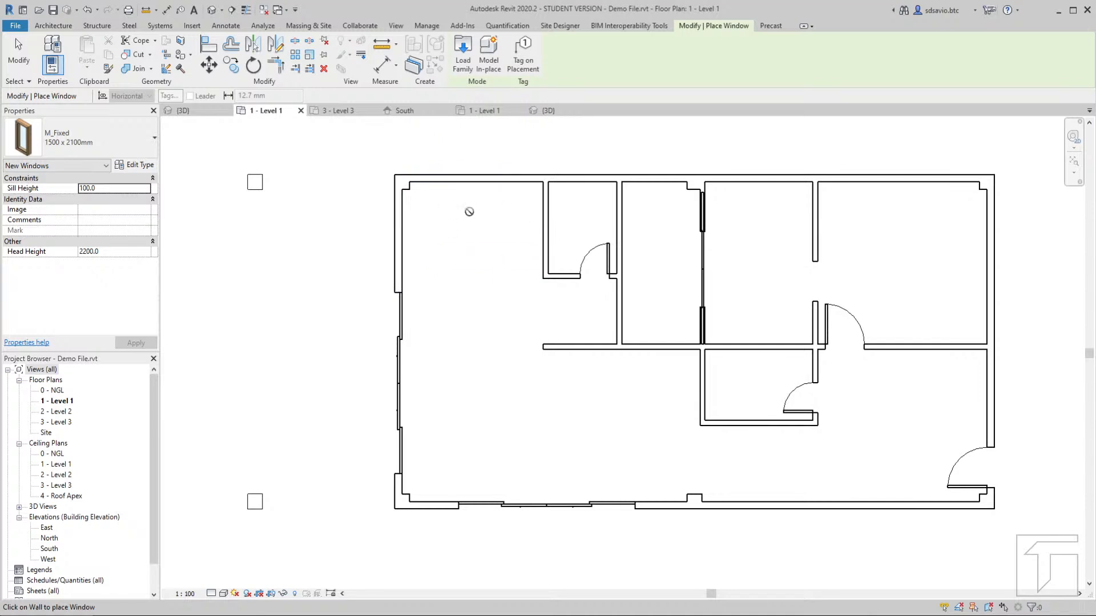
pyautogui.moveTo(478, 203); pyautogui.dragTo(468, 320, button='middle')
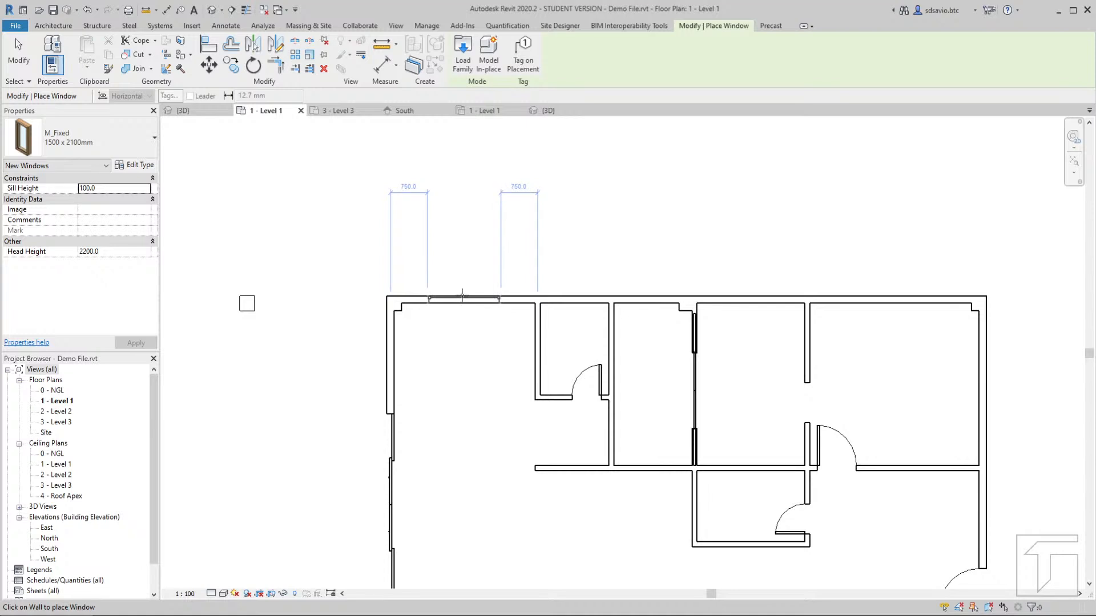
pyautogui.click(463, 295)
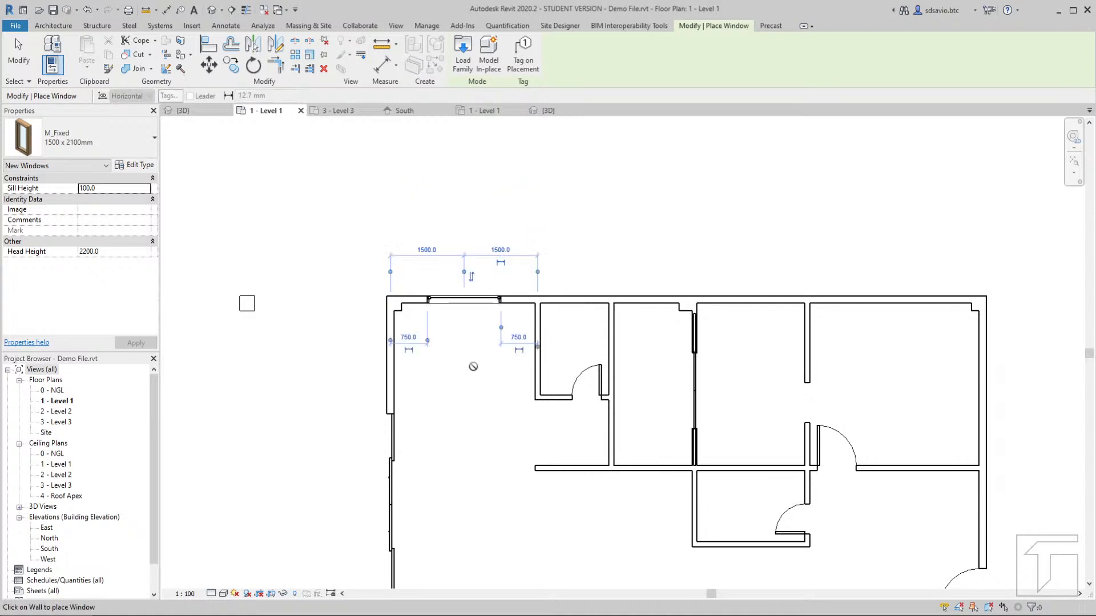
# Place the same window in the lower exterior wall 2000 mm right of the sliding door, and two in the right exterior wall around the interior wall
pyautogui.moveTo(571, 487); pyautogui.dragTo(423, 303, button='middle')
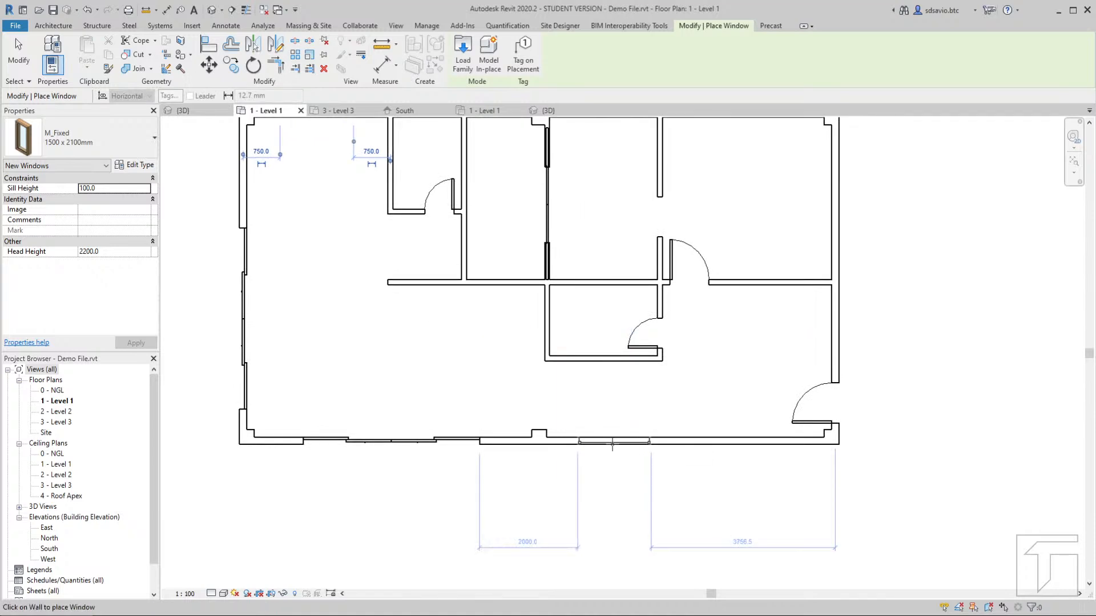
pyautogui.click(614, 443)
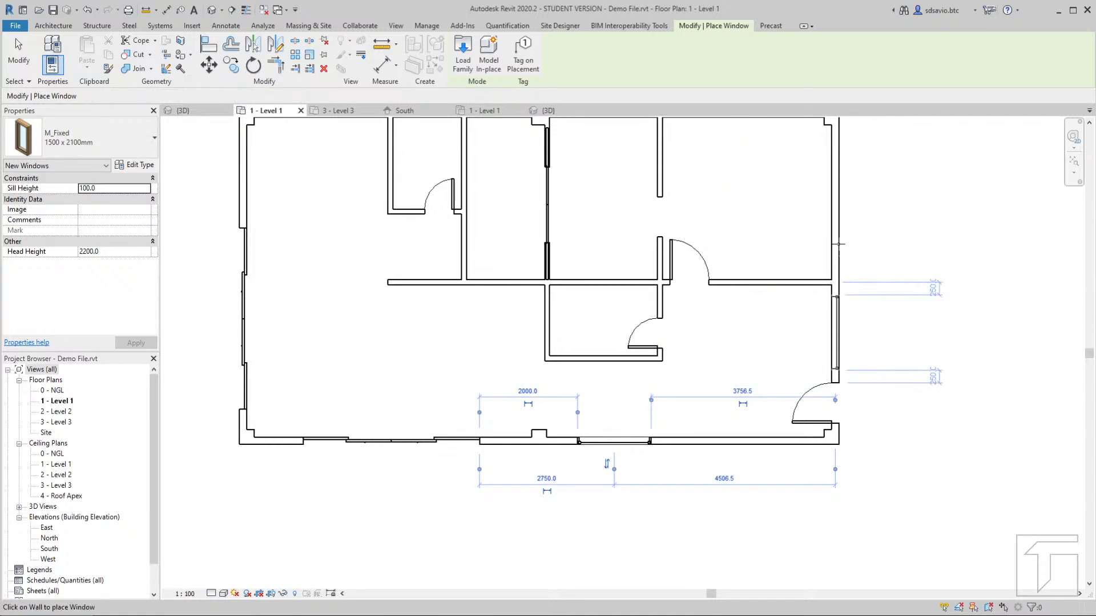
pyautogui.click(841, 309)
pyautogui.click(841, 228)
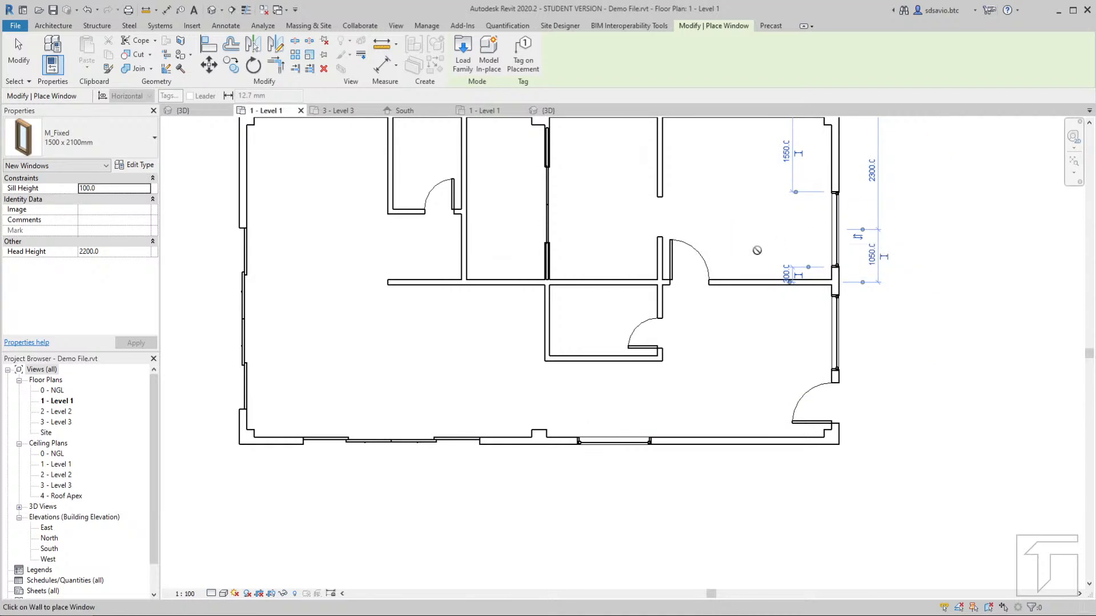
pyautogui.press('Escape')
pyautogui.press('Escape')
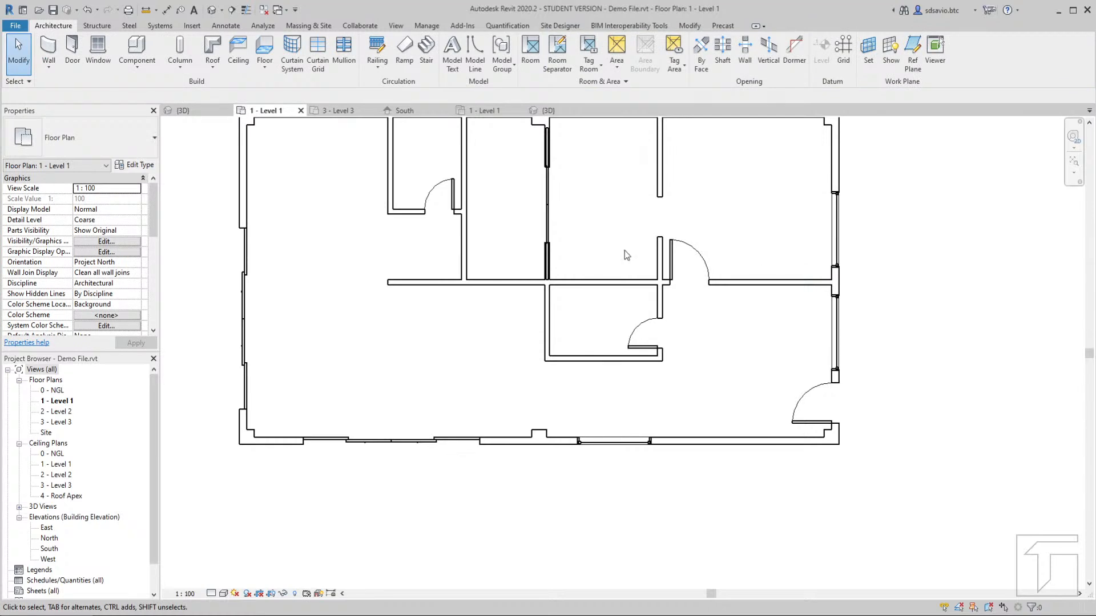
# Set the upper window in the right exterior wall to 200 mm from the horizontal interior wall
pyautogui.moveTo(326, 192); pyautogui.dragTo(326, 225, button='middle')
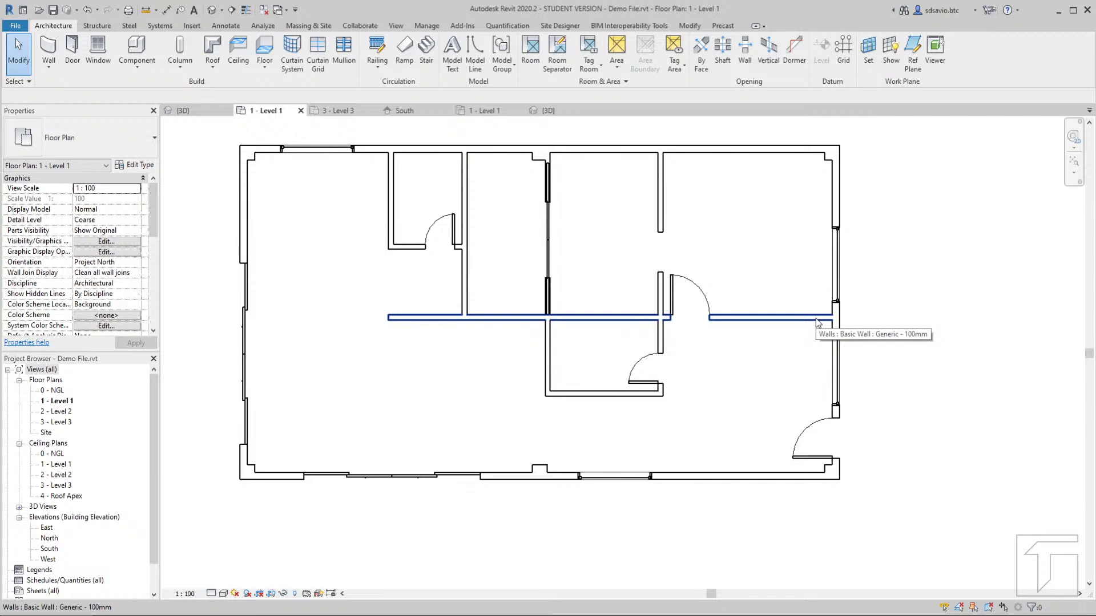
pyautogui.scroll(5, 817, 321)
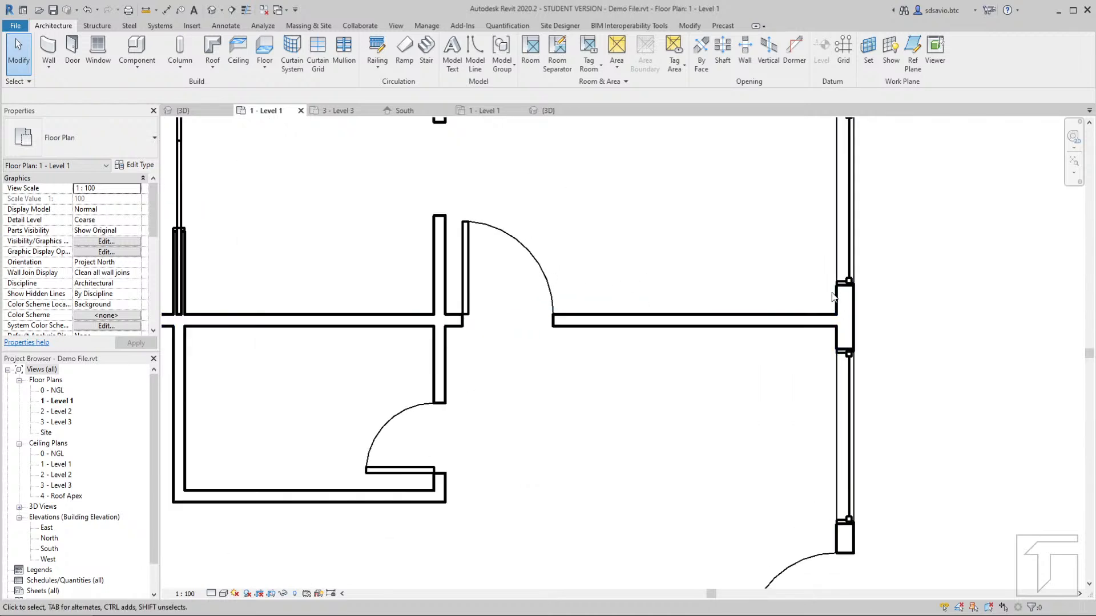
pyautogui.click(850, 273)
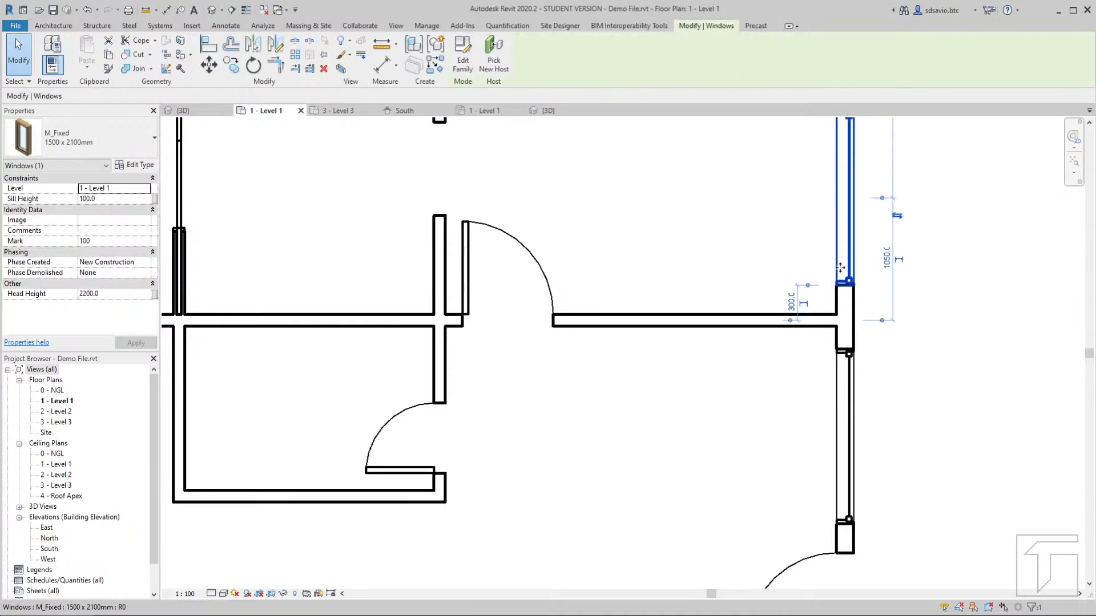
pyautogui.click(791, 302)
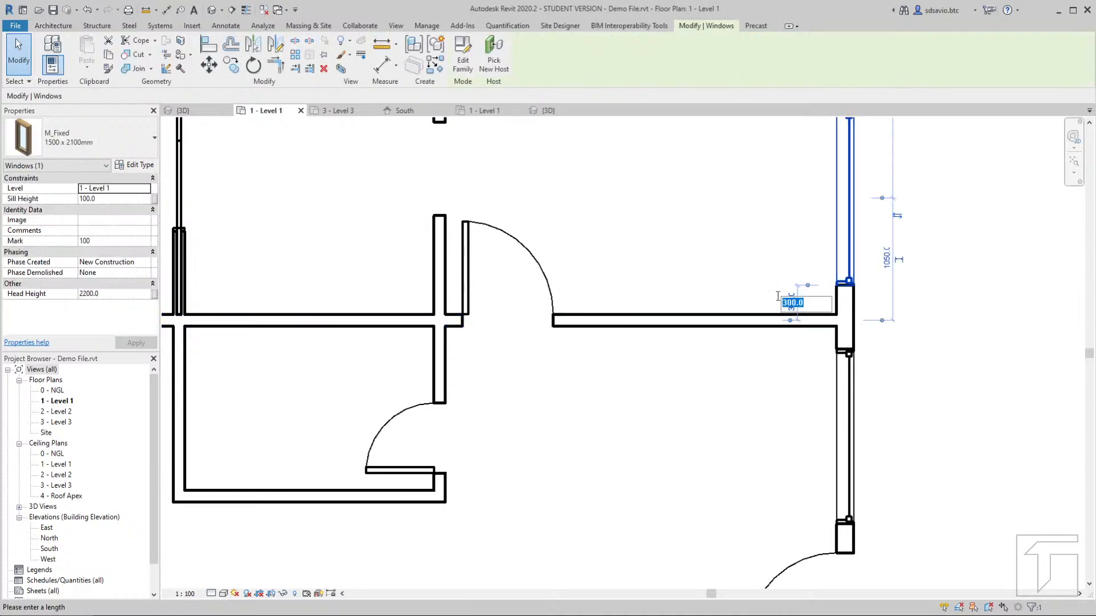
pyautogui.write('200')
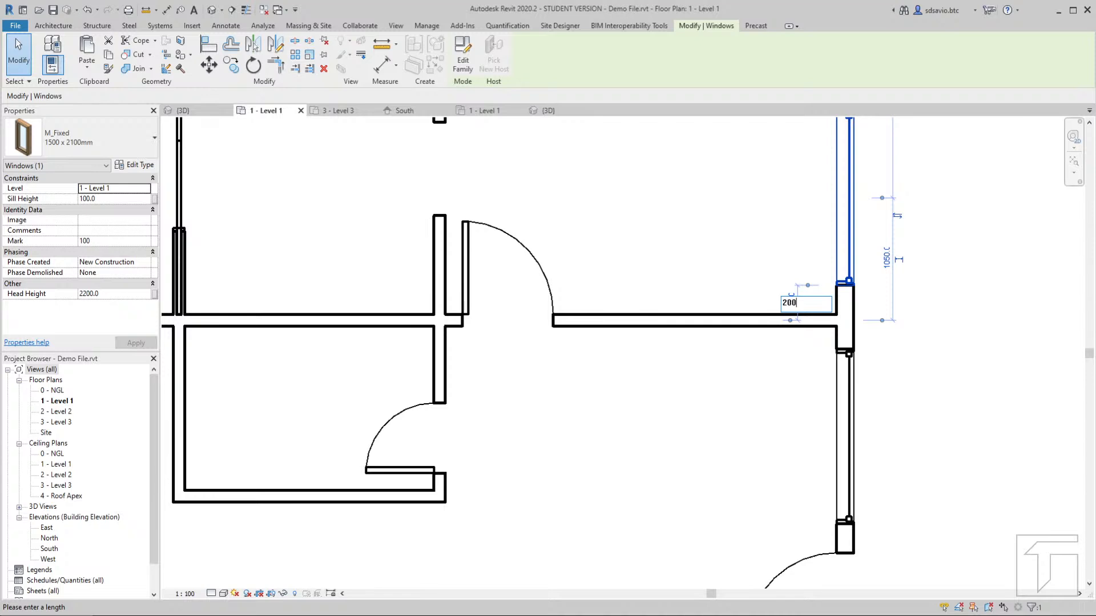
pyautogui.press('Return')
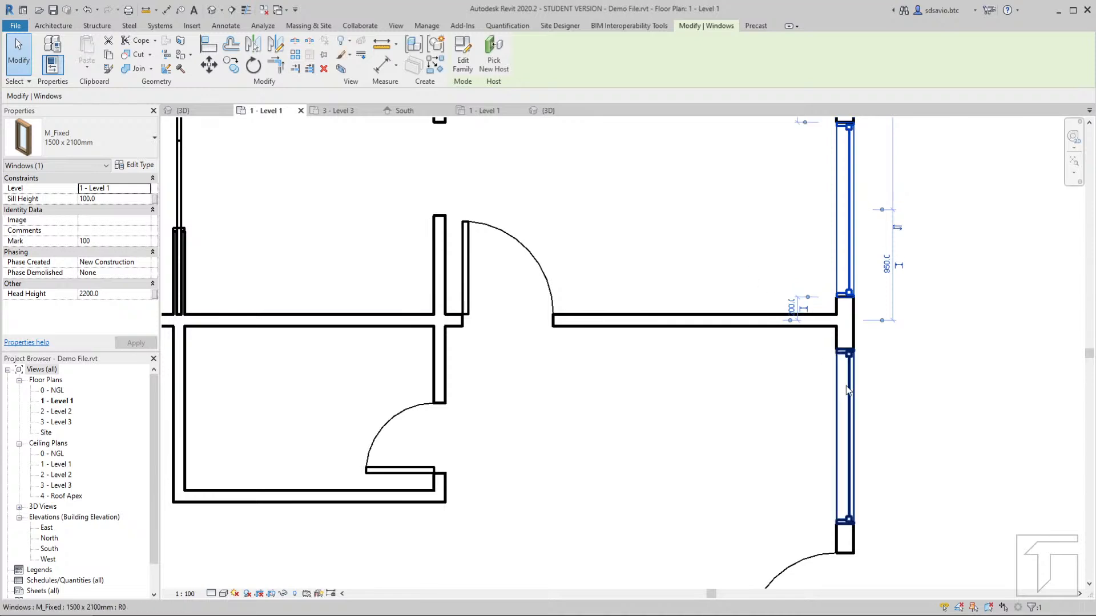
# Set the lower window in the right exterior wall to 200 mm below the horizontal interior wall
pyautogui.click(850, 390)
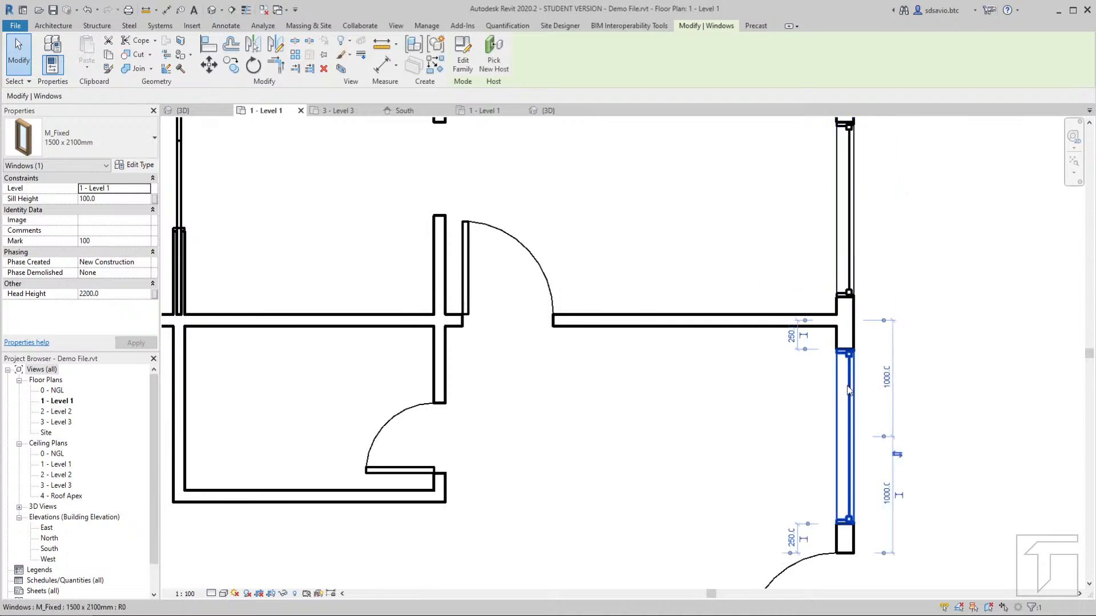
pyautogui.click(790, 338)
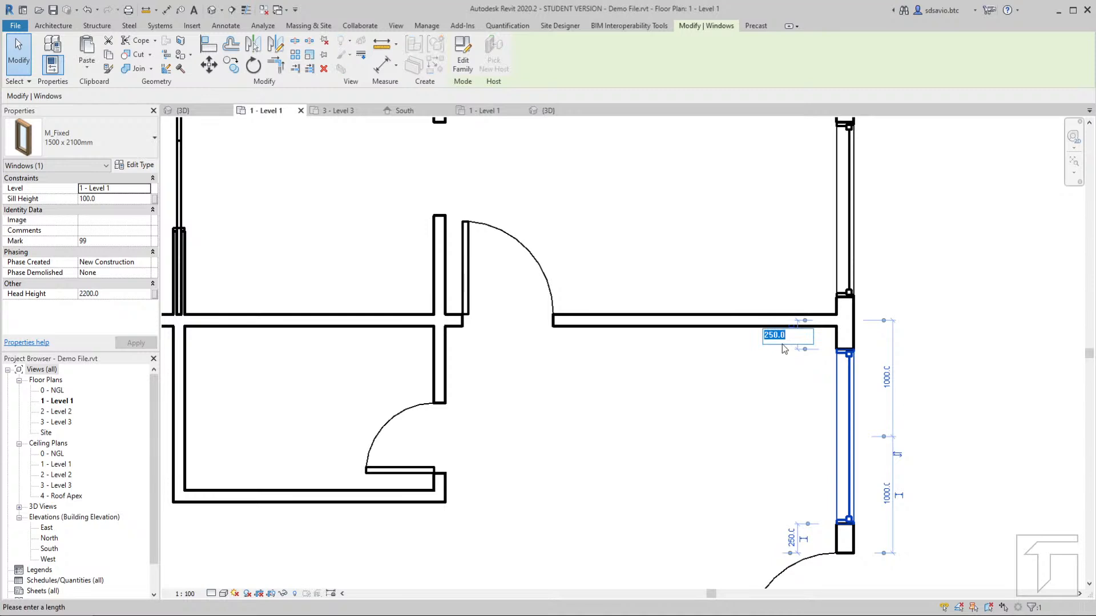
pyautogui.write('200')
pyautogui.press('Return')
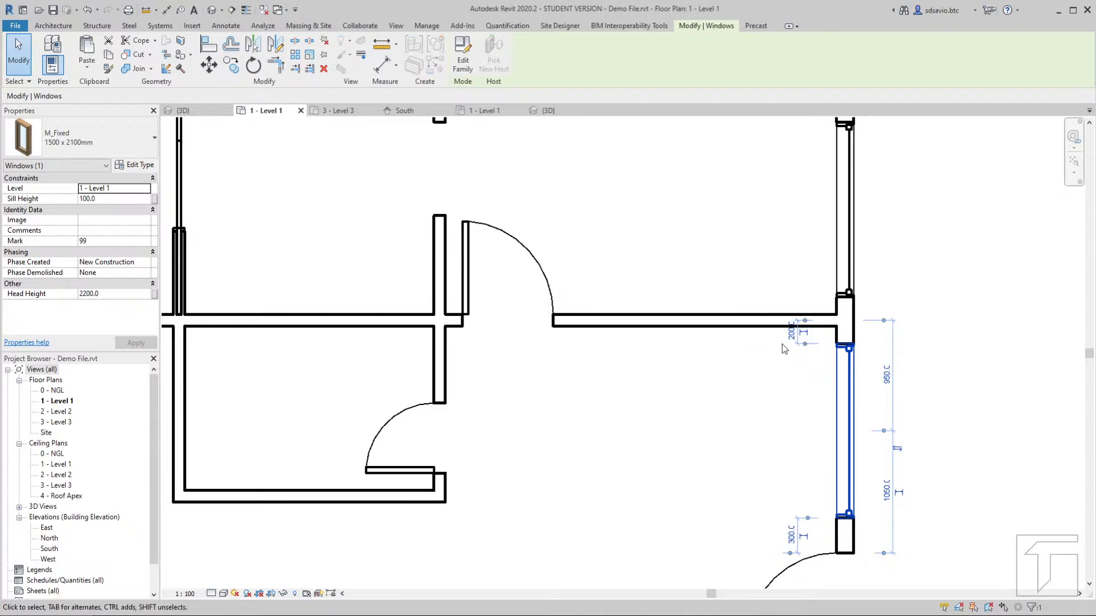
pyautogui.scroll(-2, 739, 221)
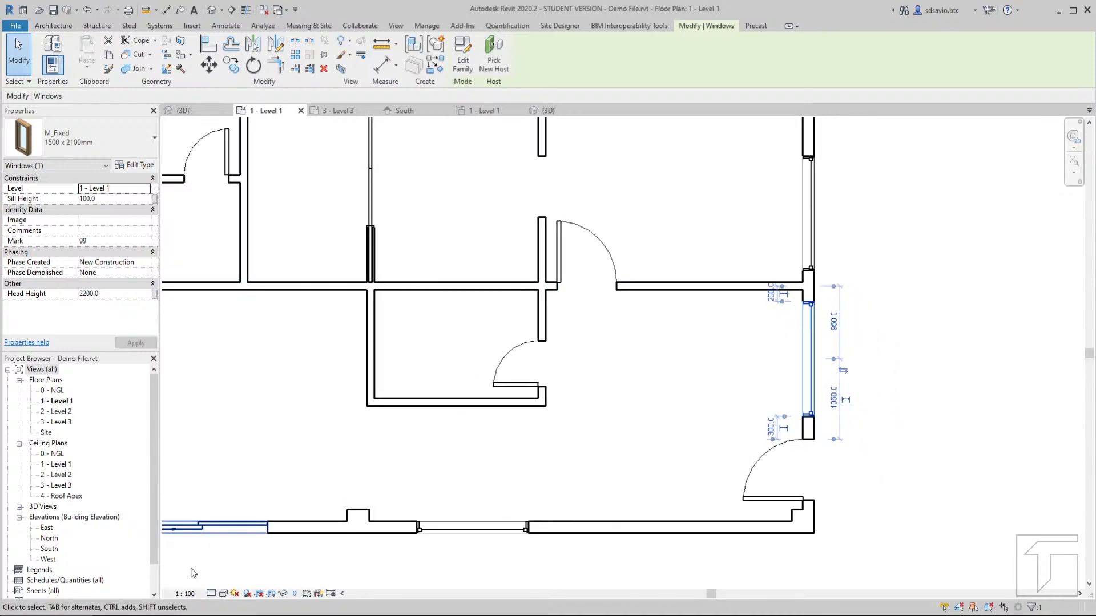
# Reference the lower-wall window's left dimension to the nearby column's center and set that distance to 769 mm
pyautogui.click(143, 615)
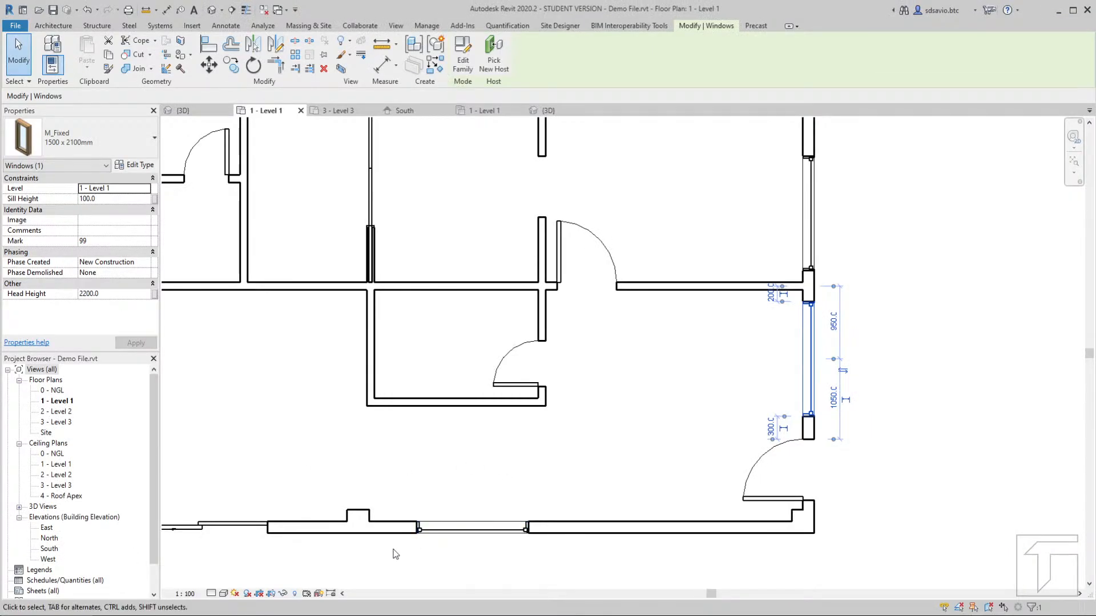
pyautogui.moveTo(440, 538); pyautogui.dragTo(565, 371, button='middle')
pyautogui.click(561, 369)
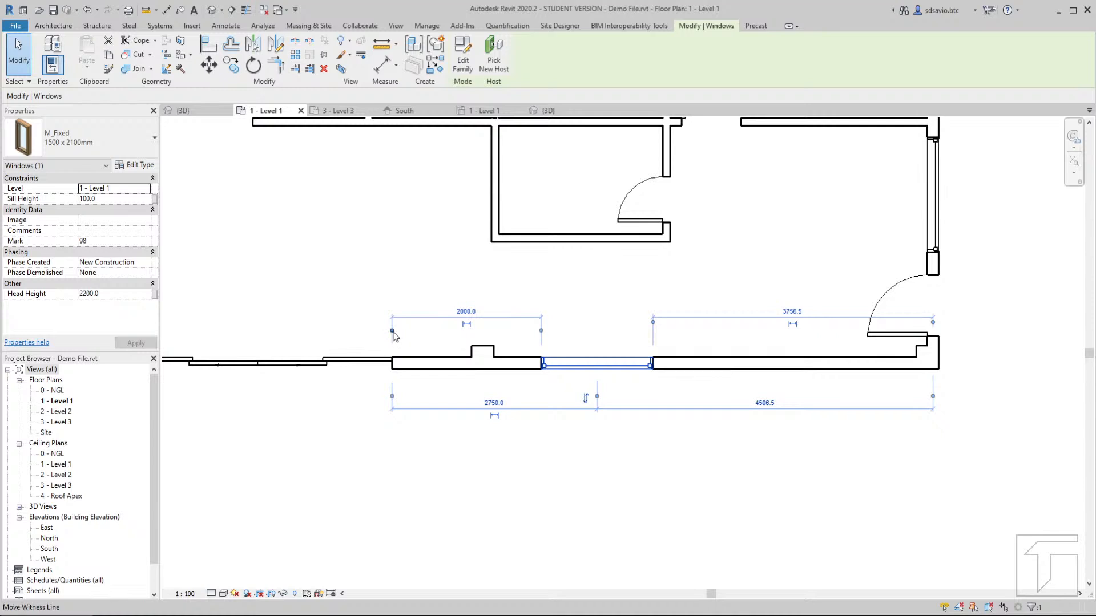
pyautogui.moveTo(392, 333); pyautogui.dragTo(484, 358)
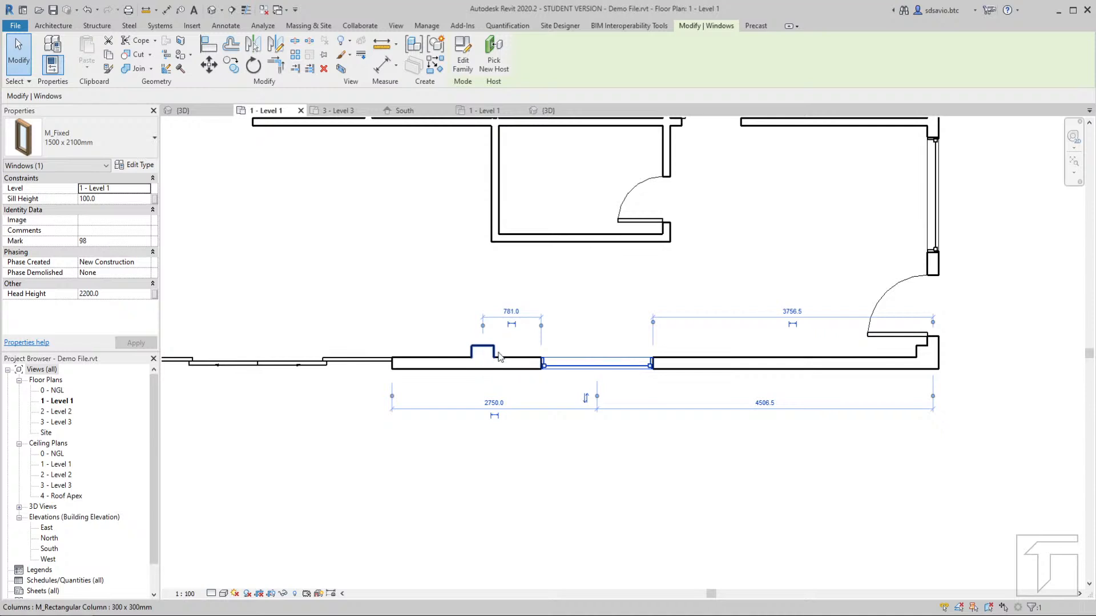
pyautogui.click(516, 316)
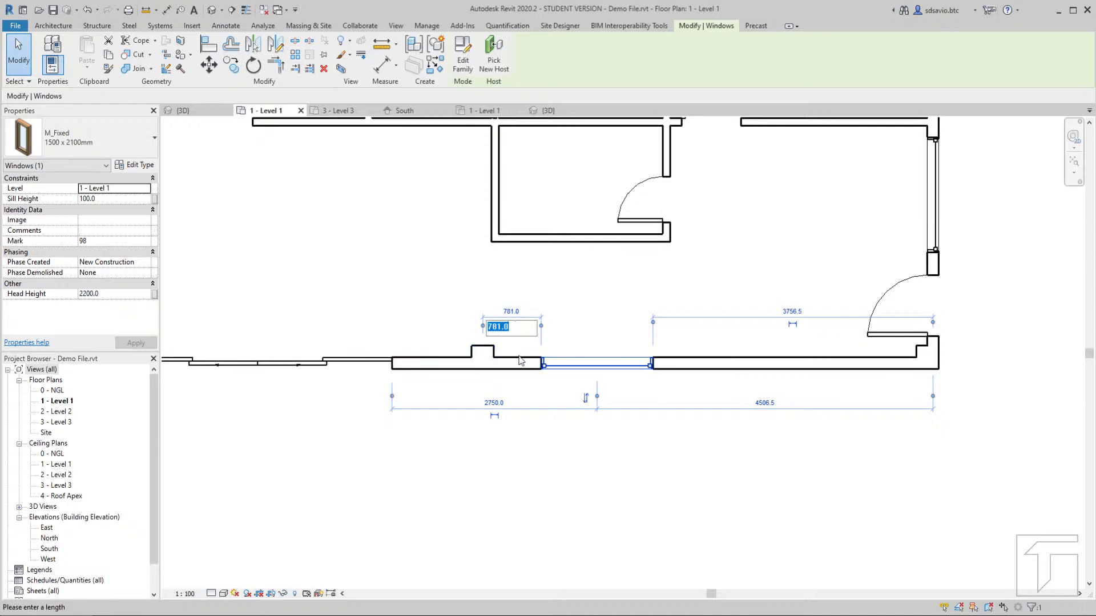
pyautogui.write('76')
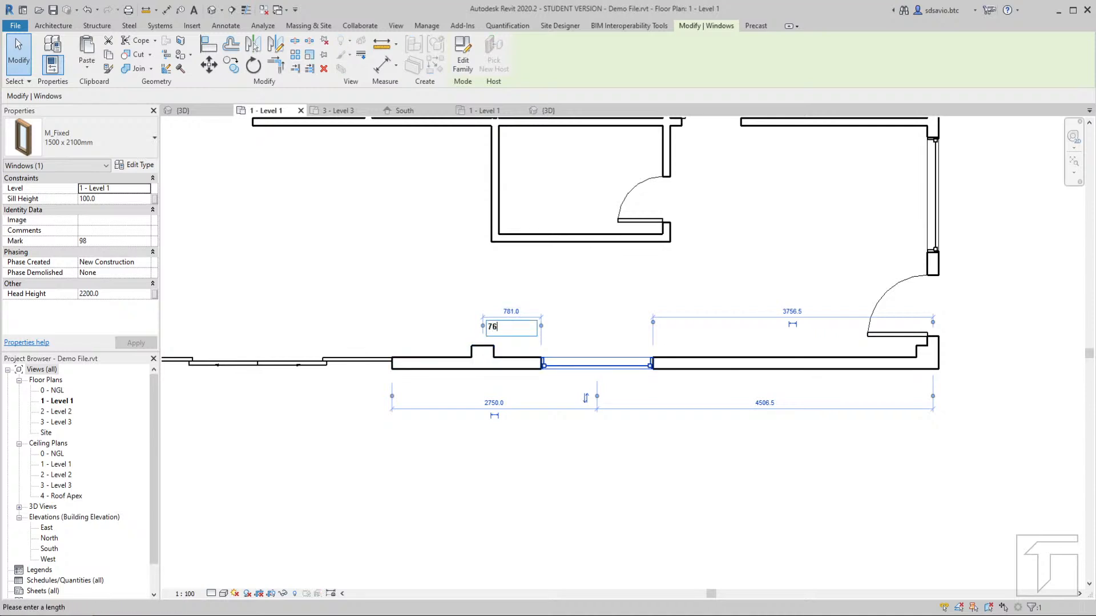
pyautogui.write('9')
pyautogui.press('Return')
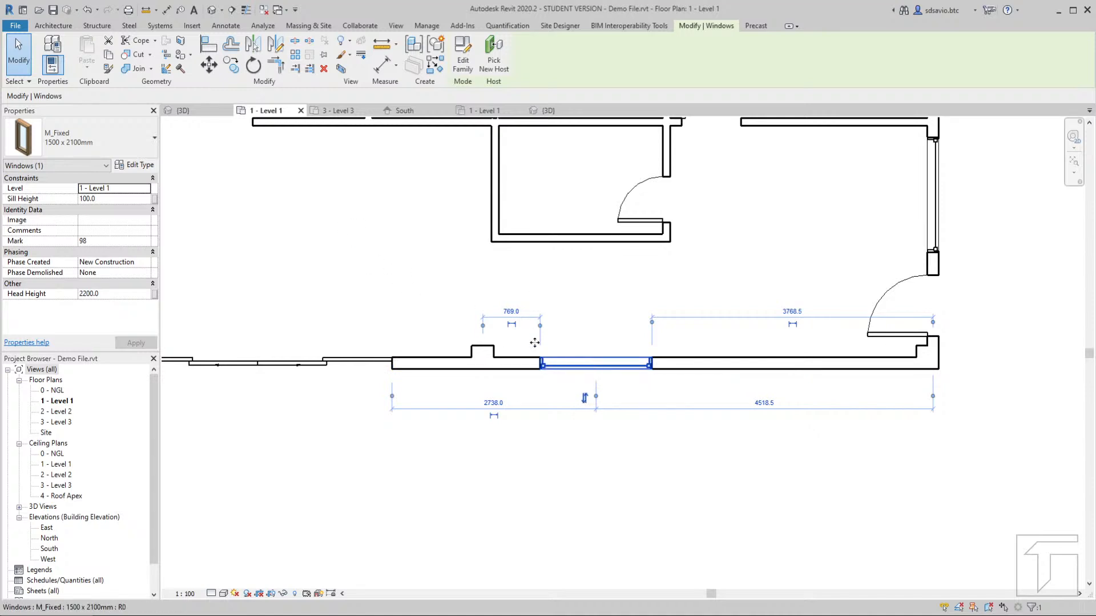
# Copy the lower-wall window to its right so that the copy sits directly against the original
pyautogui.click(231, 67)
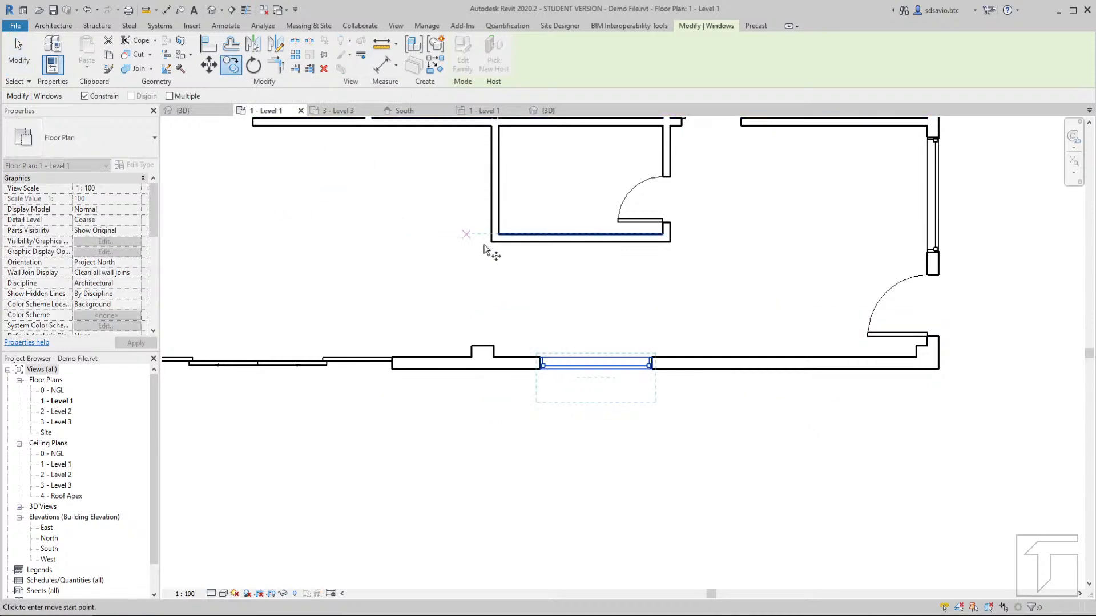
pyautogui.scroll(2, 576, 376)
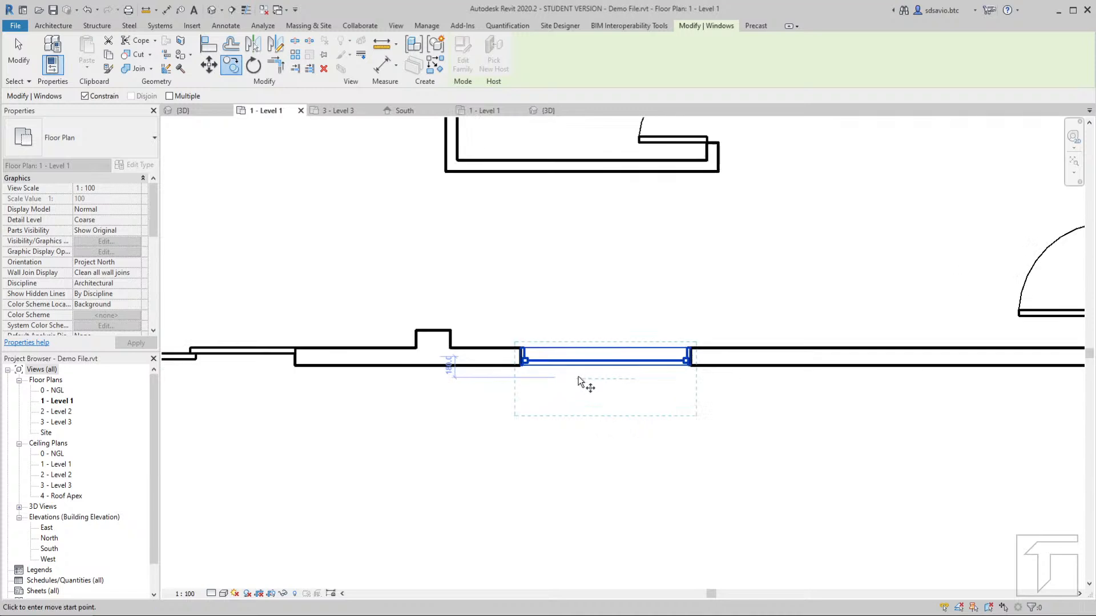
pyautogui.click(521, 347)
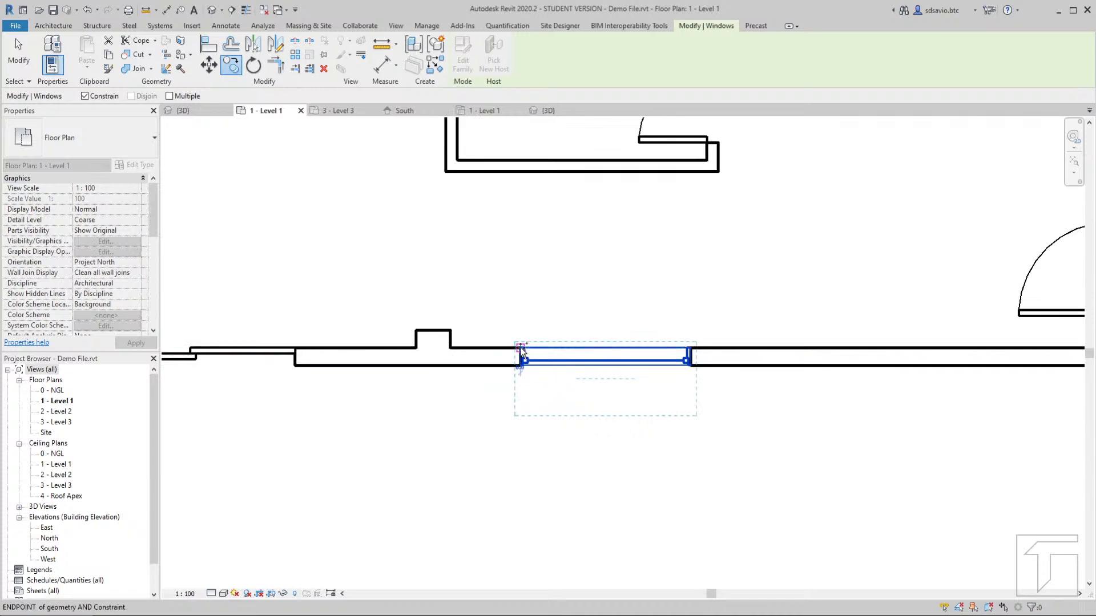
pyautogui.click(695, 352)
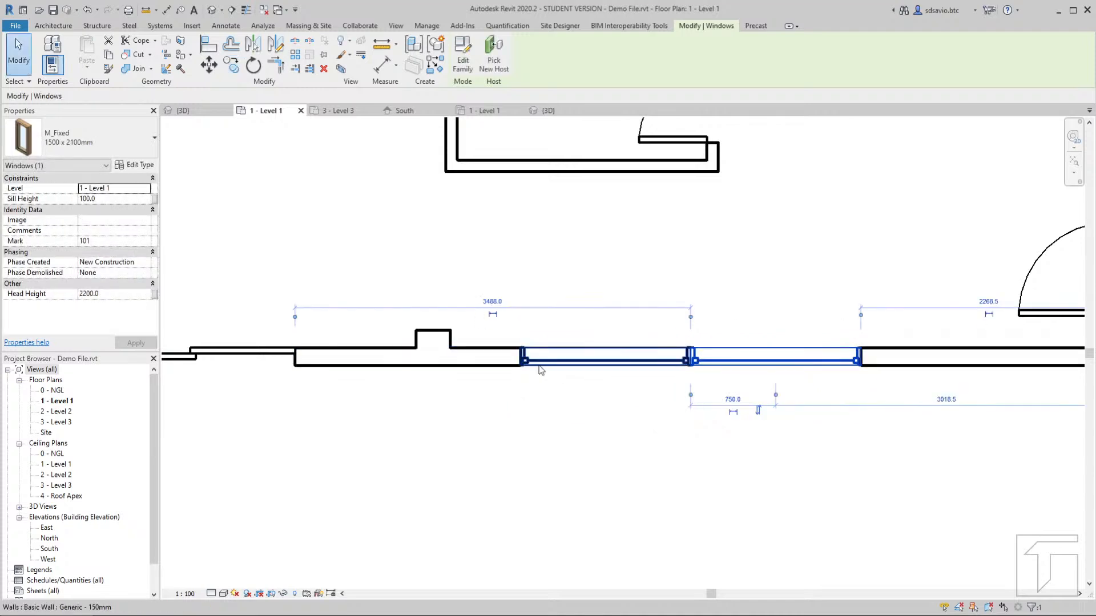
# Copy the second lower-wall window to its right so that the third window sits directly against it
pyautogui.click(235, 74)
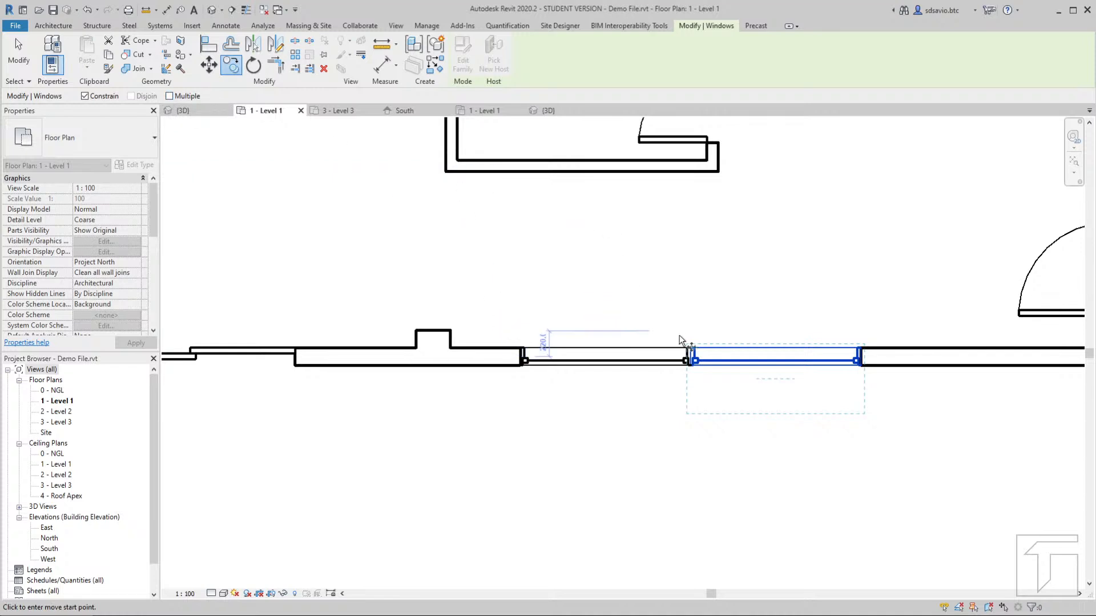
pyautogui.click(700, 362)
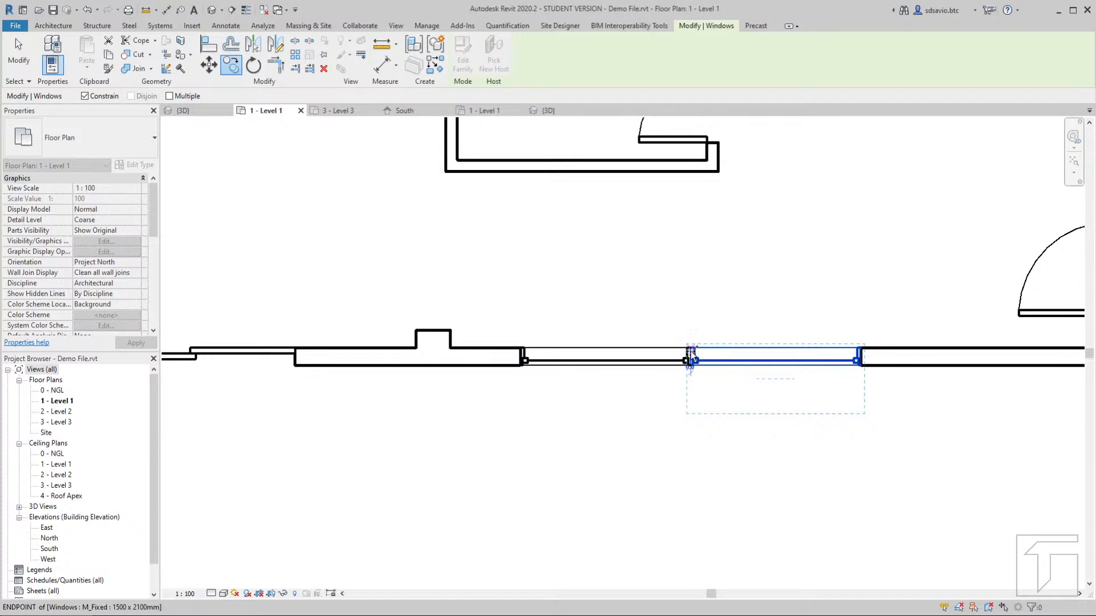
pyautogui.click(863, 350)
pyautogui.scroll(-4, 736, 466)
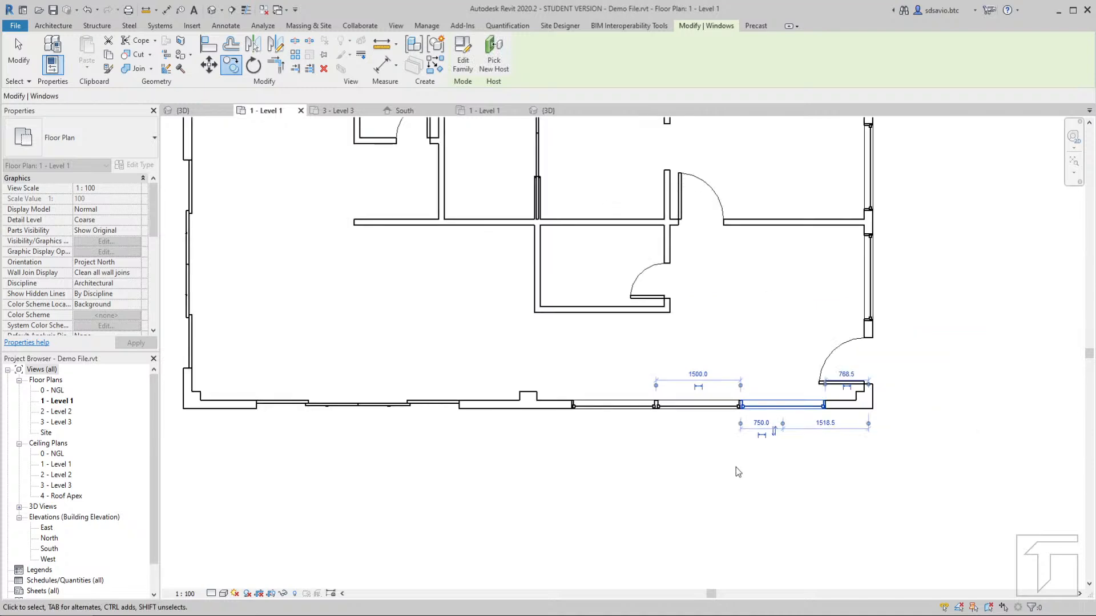
pyautogui.moveTo(675, 273); pyautogui.dragTo(710, 370, button='middle')
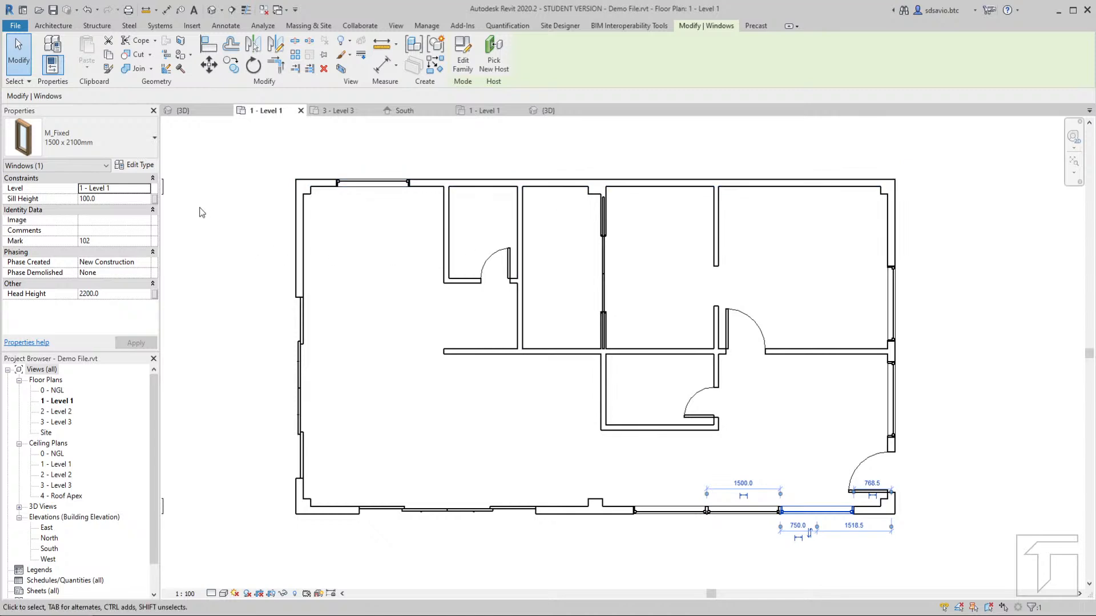
# Change the selected rightmost lower-wall window to the type M_Window-Awning-Single 450 x 600mm
pyautogui.click(56, 26)
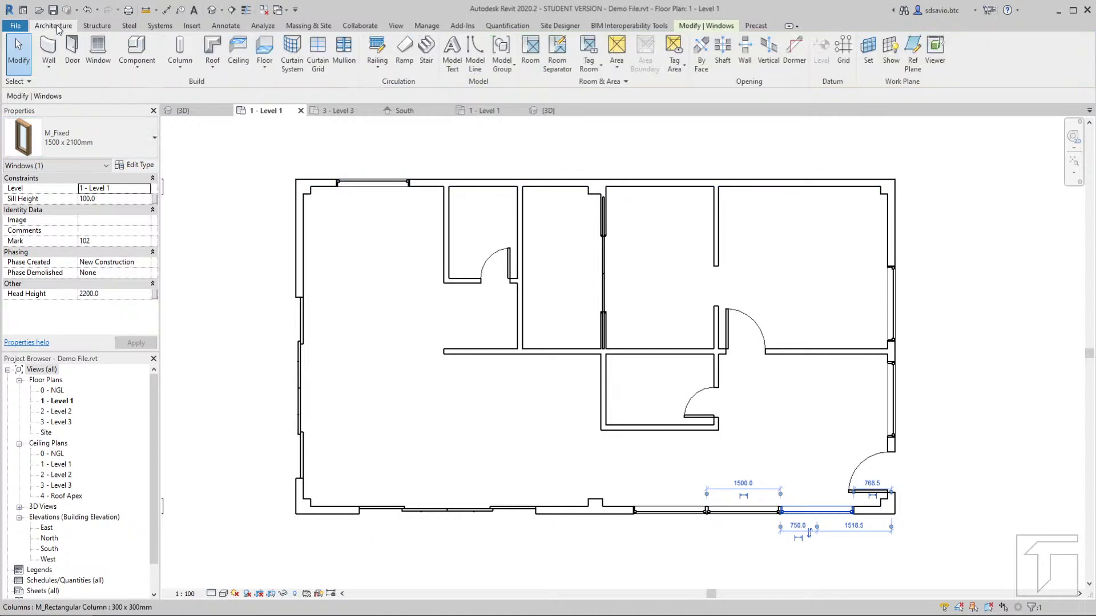
pyautogui.click(99, 139)
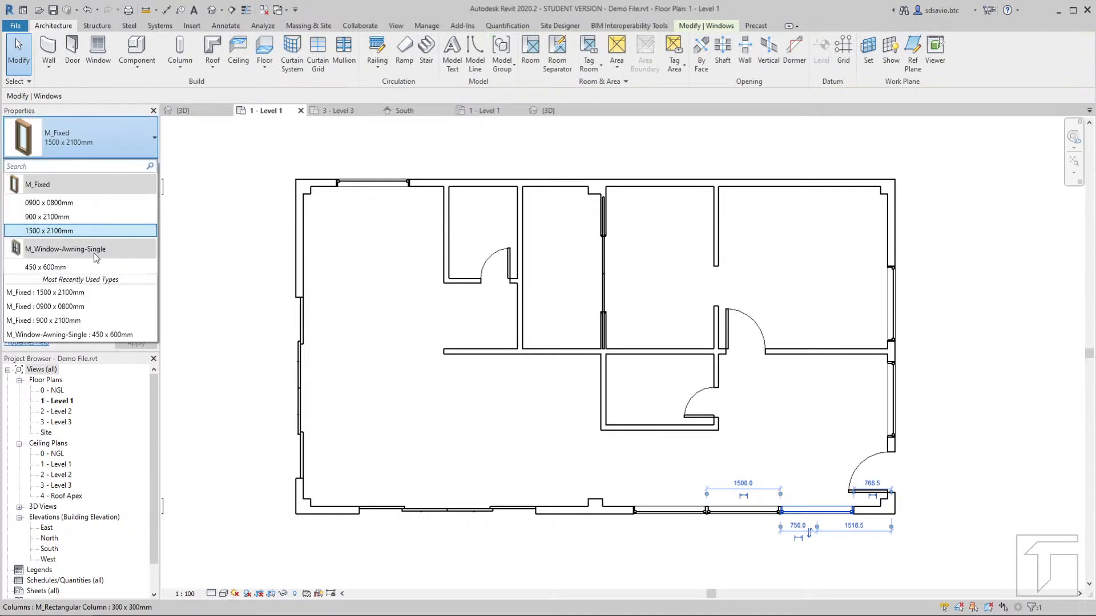
pyautogui.click(50, 268)
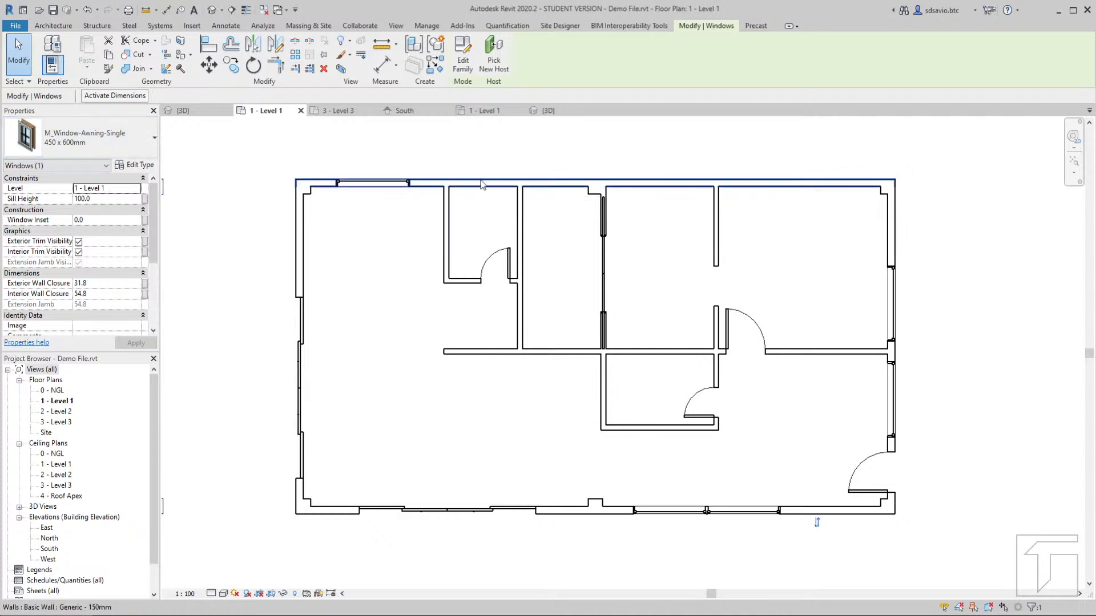
# Place two M_Window-Awning-Single 450 x 600mm windows in the upper exterior wall, one centered in each of the two narrow adjacent rooms
pyautogui.click(53, 25)
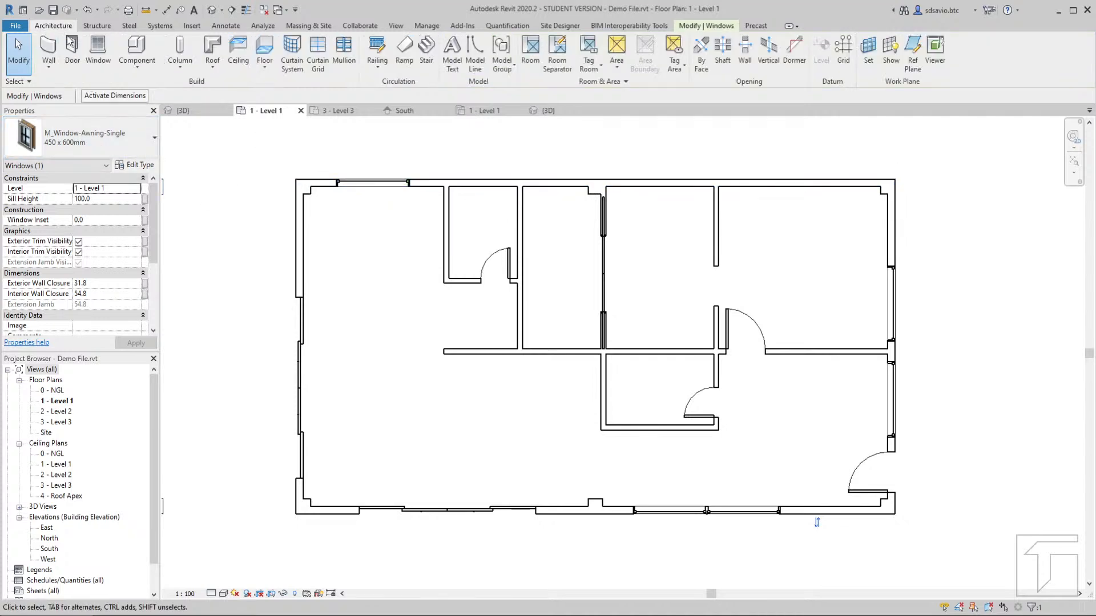
pyautogui.click(98, 57)
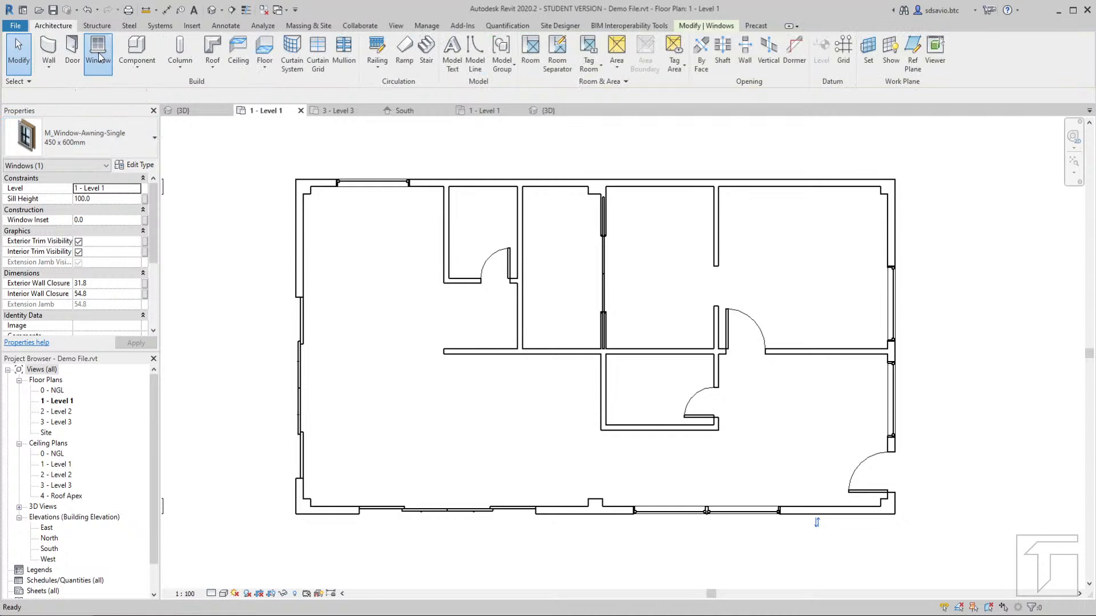
pyautogui.click(88, 142)
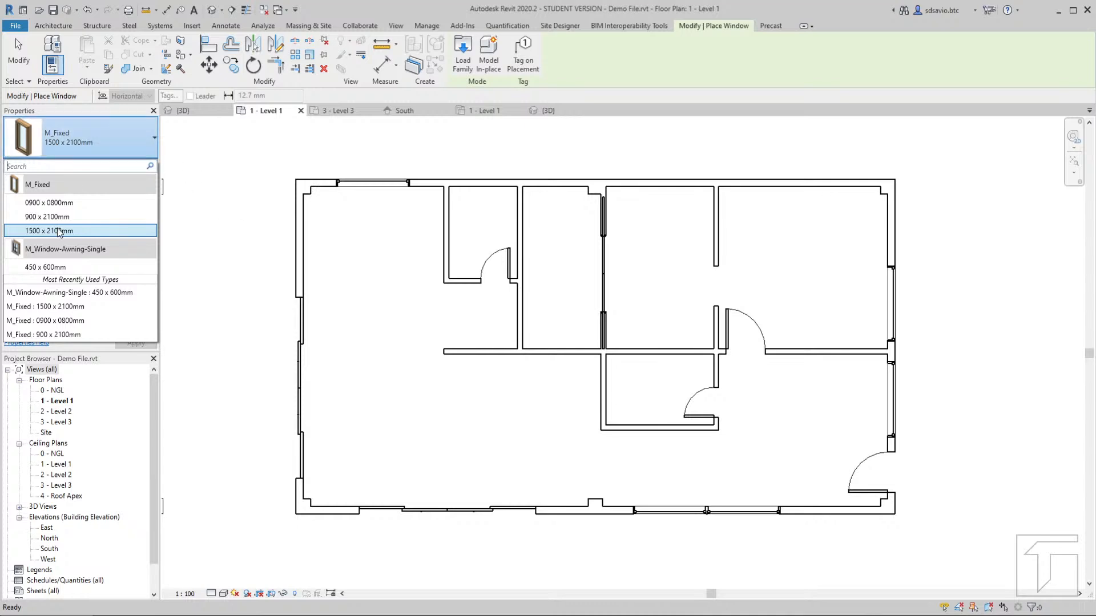
pyautogui.click(54, 268)
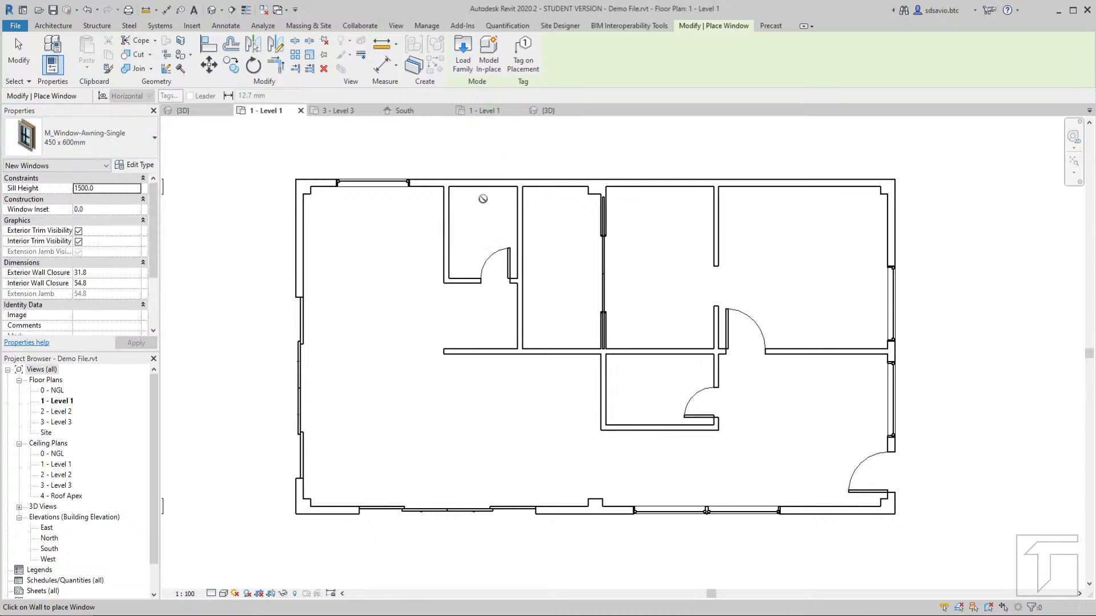
pyautogui.moveTo(490, 201); pyautogui.dragTo(492, 309, button='middle')
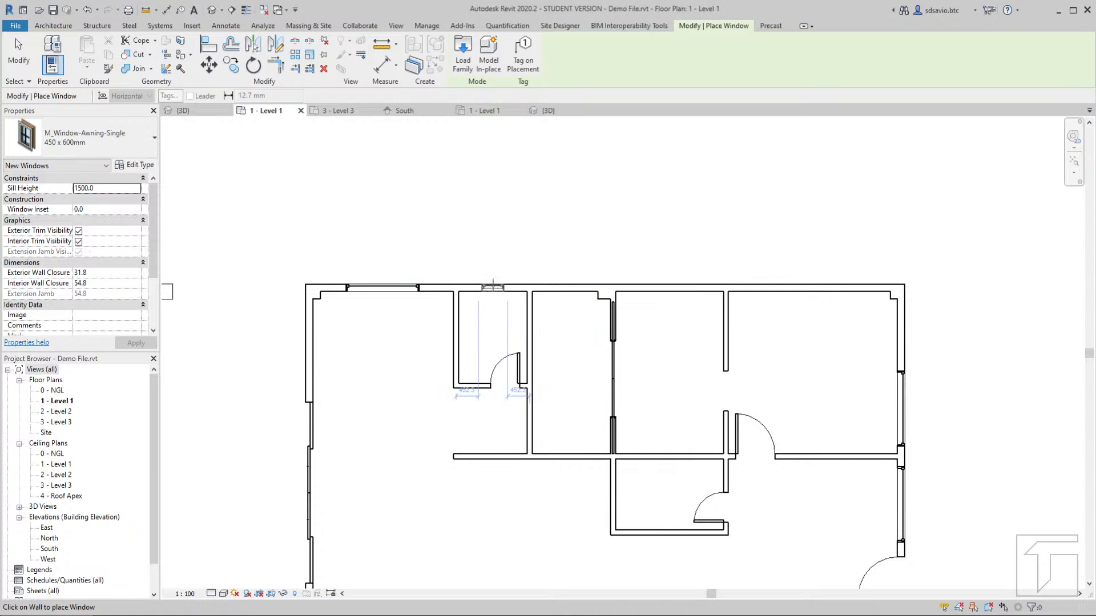
pyautogui.click(493, 285)
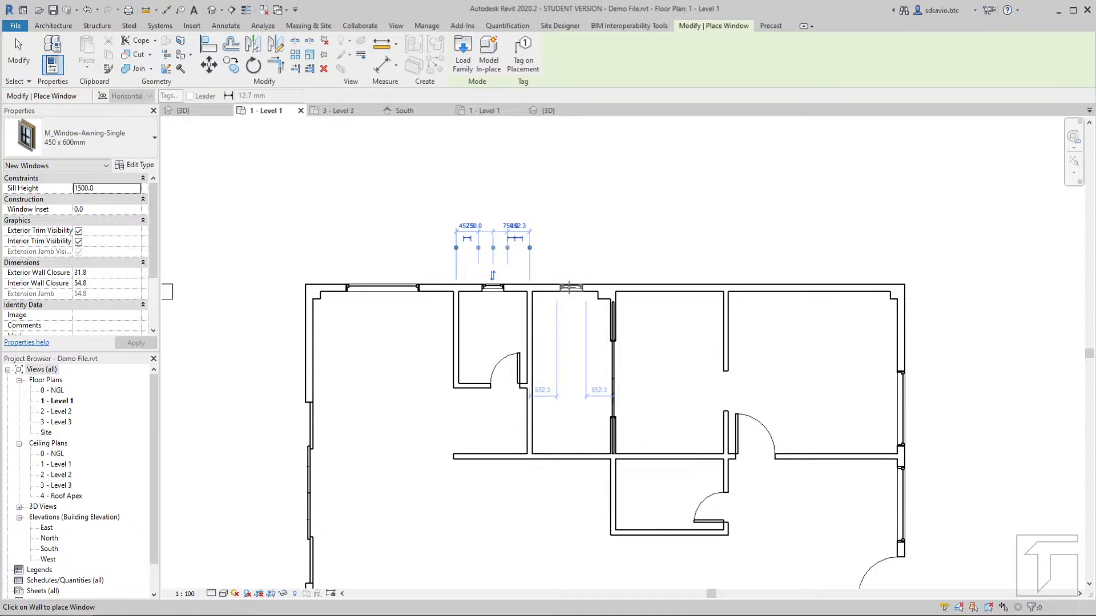
pyautogui.click(569, 287)
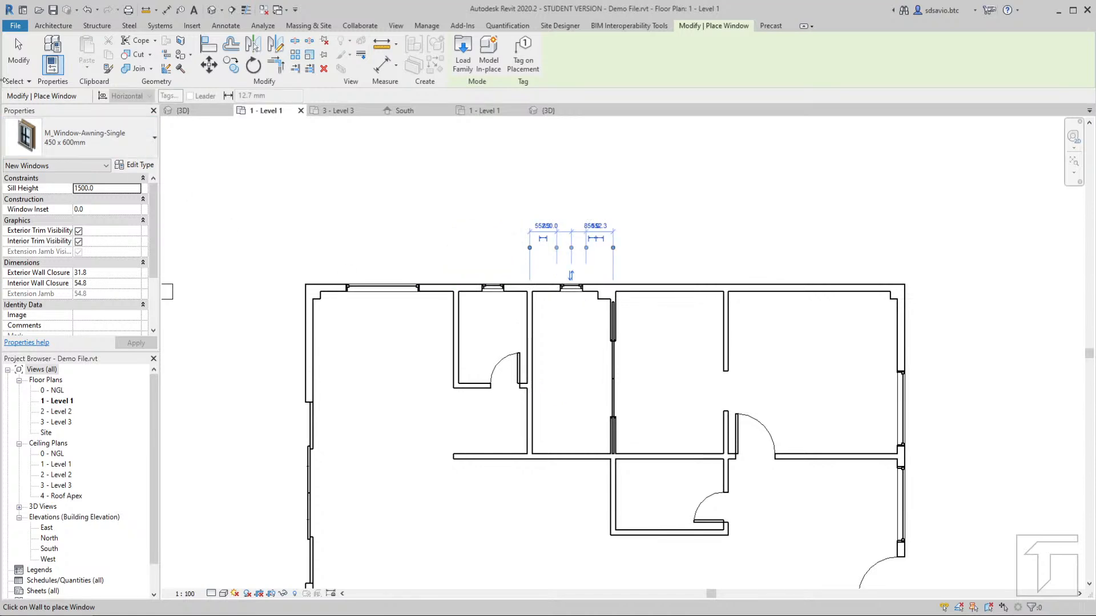
pyautogui.click(18, 54)
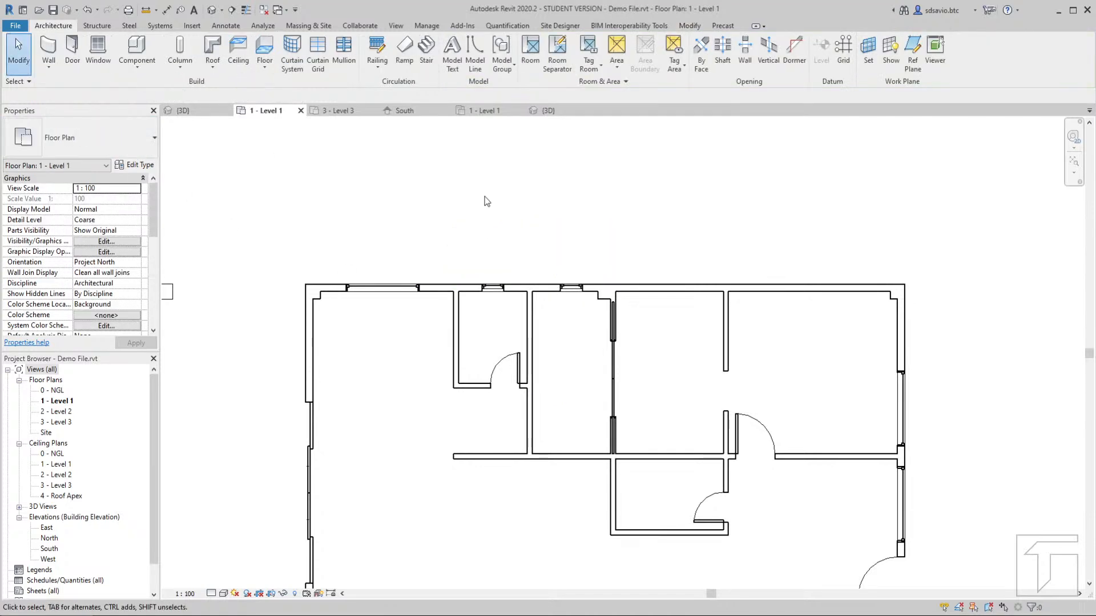
# Examine the door and window layout in the plan, the South elevation and the Demo House reference 3D view
pyautogui.scroll(-2, 487, 201)
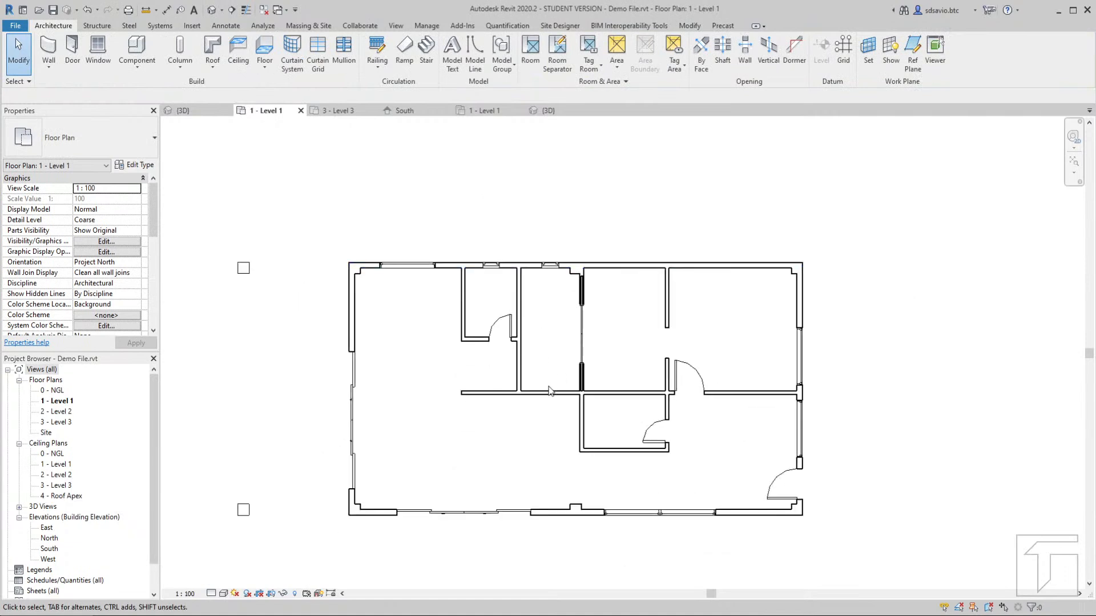
pyautogui.scroll(1, 550, 473)
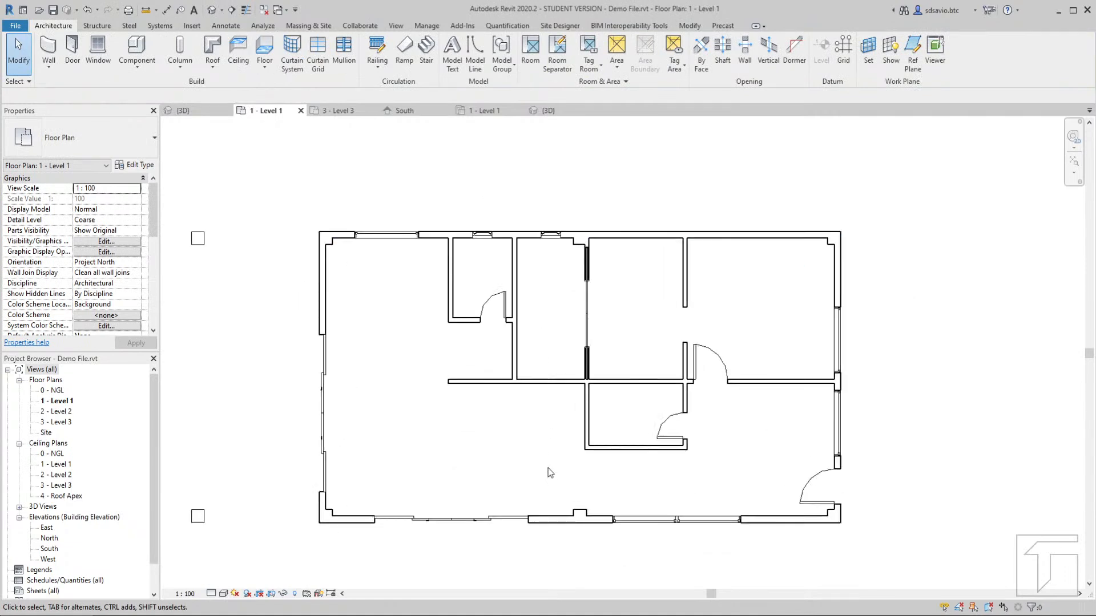
pyautogui.scroll(-1, 557, 455)
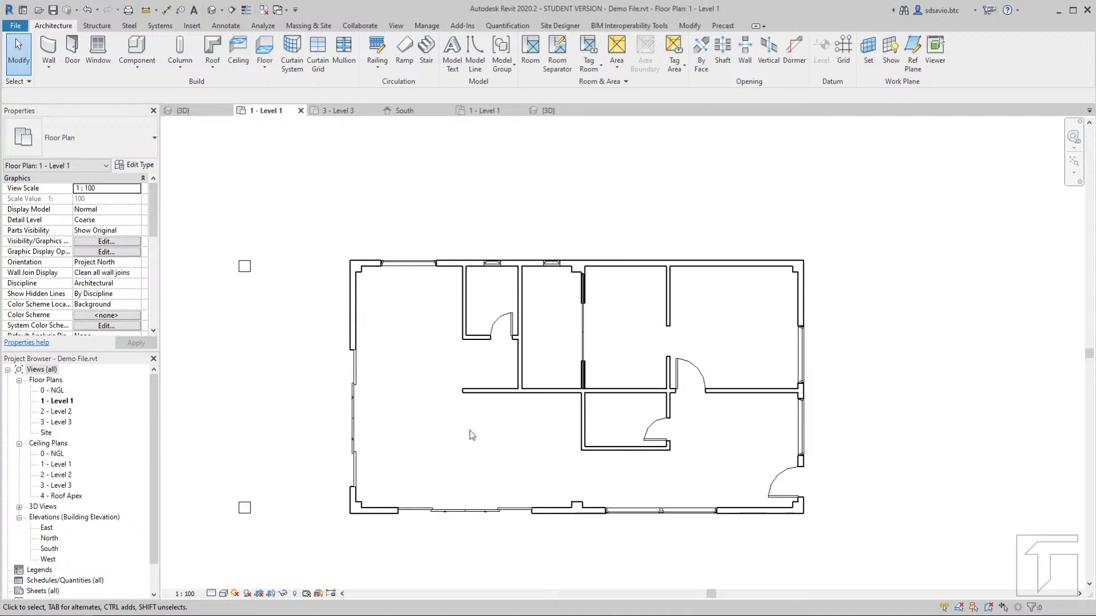
pyautogui.moveTo(558, 361); pyautogui.dragTo(607, 325, button='middle')
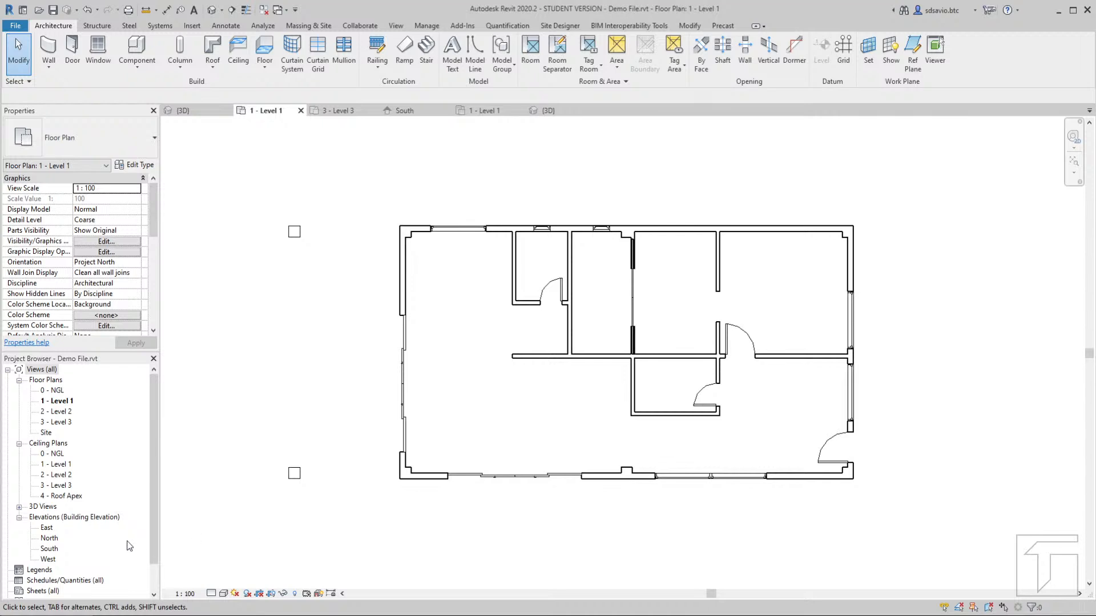
pyautogui.doubleClick(49, 549)
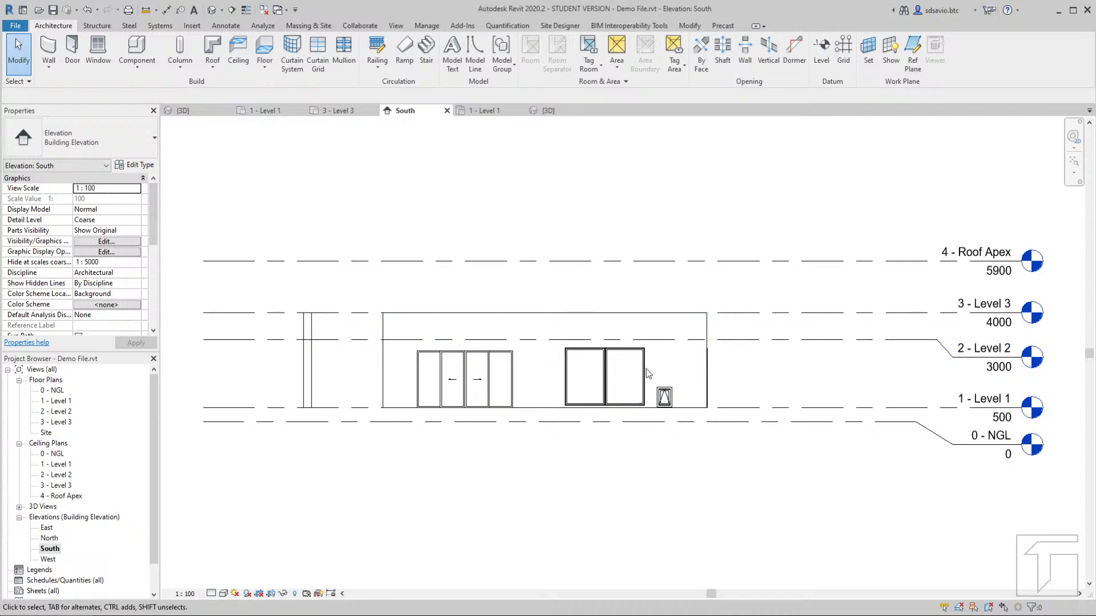
pyautogui.scroll(3, 664, 395)
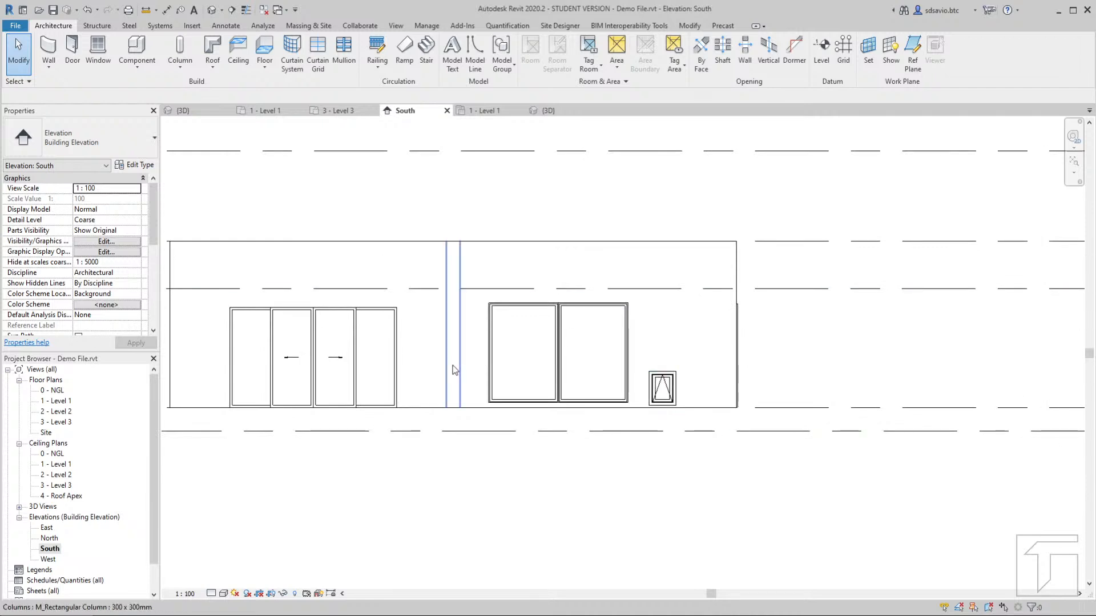
pyautogui.moveTo(390, 295); pyautogui.dragTo(511, 296, button='middle')
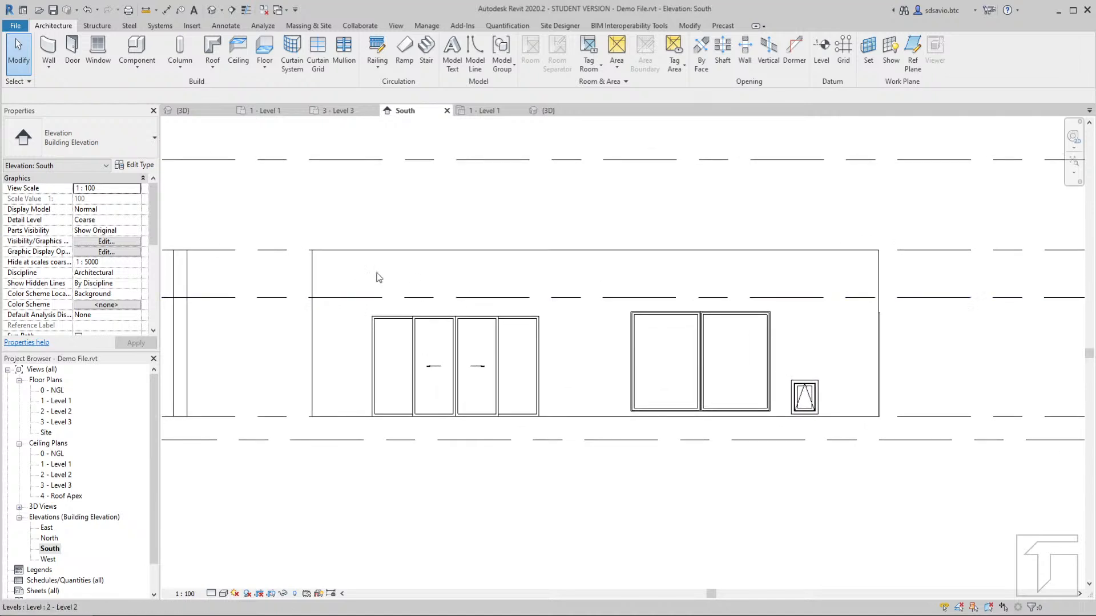
pyautogui.click(192, 111)
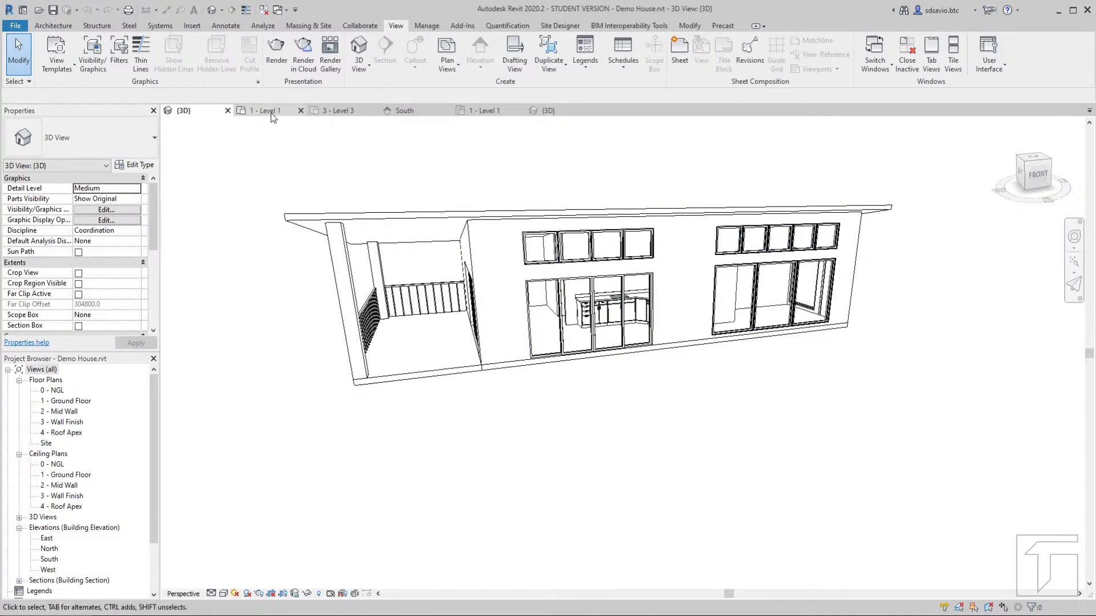
# Return to the Demo File model and open its 2 - Level 2 floor plan
pyautogui.click(260, 112)
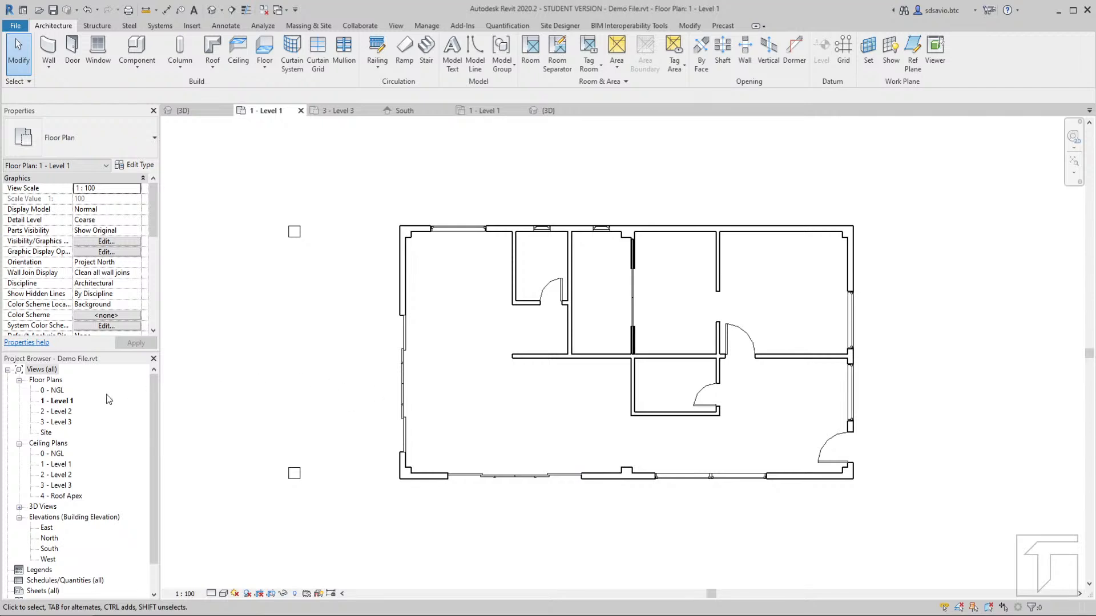
pyautogui.doubleClick(62, 412)
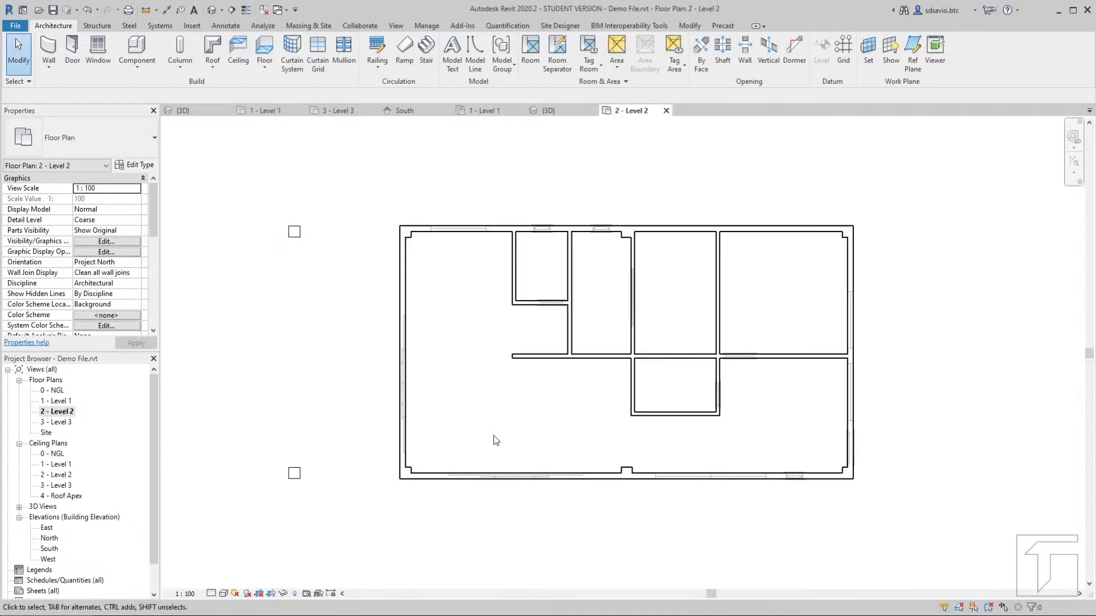
pyautogui.scroll(3, 478, 478)
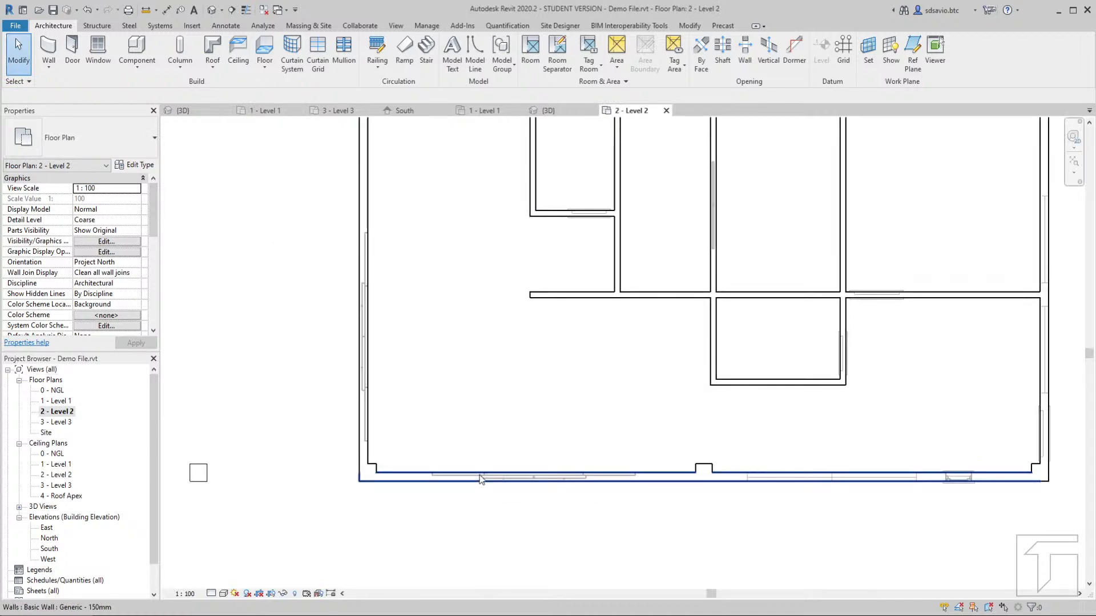
pyautogui.scroll(-2, 478, 478)
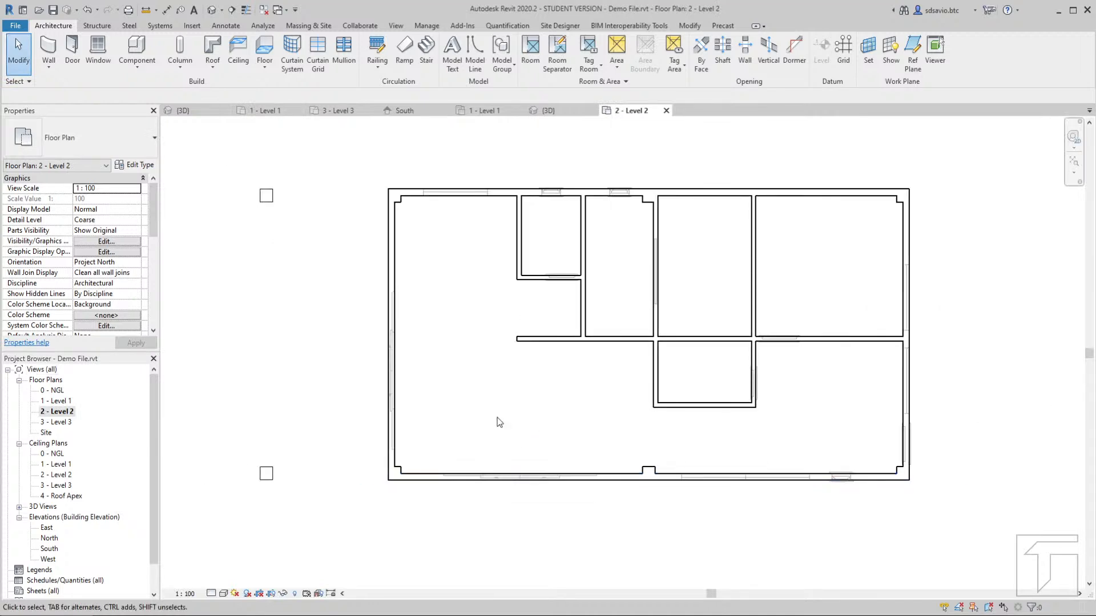
pyautogui.scroll(1, 499, 423)
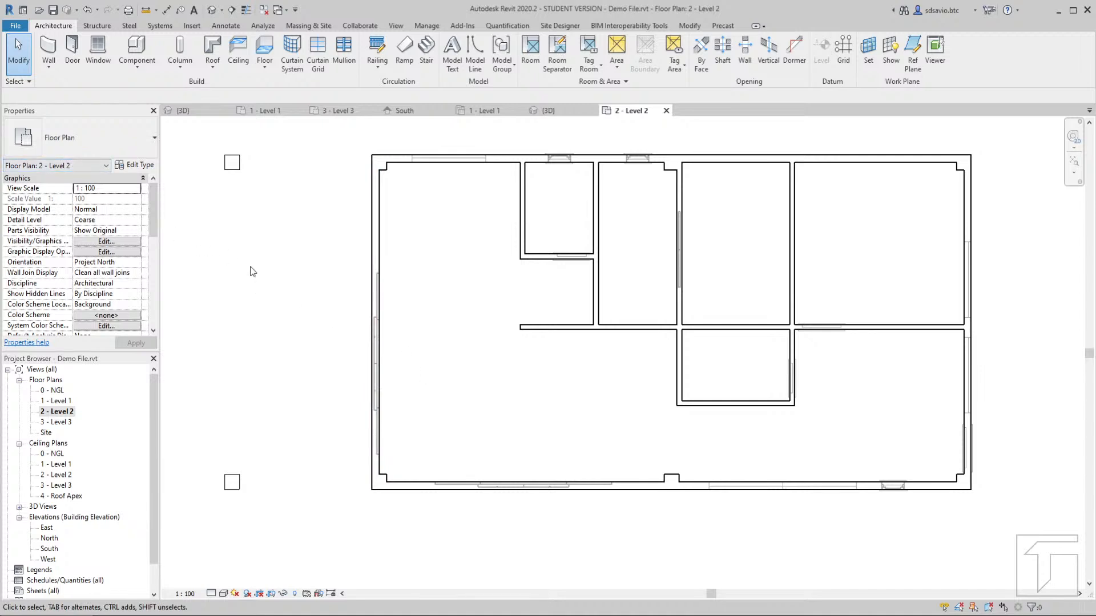
# Set the underlay base level of the Level 2 plan to None and apply it
pyautogui.moveTo(153, 195); pyautogui.dragTo(152, 231)
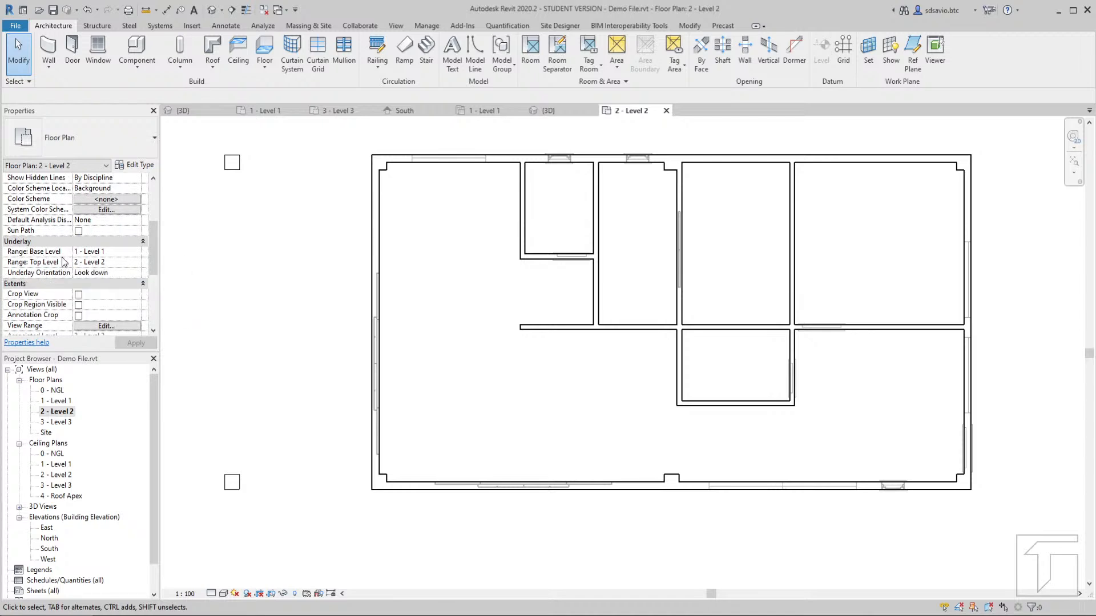
pyautogui.click(137, 254)
pyautogui.click(136, 252)
pyautogui.click(116, 263)
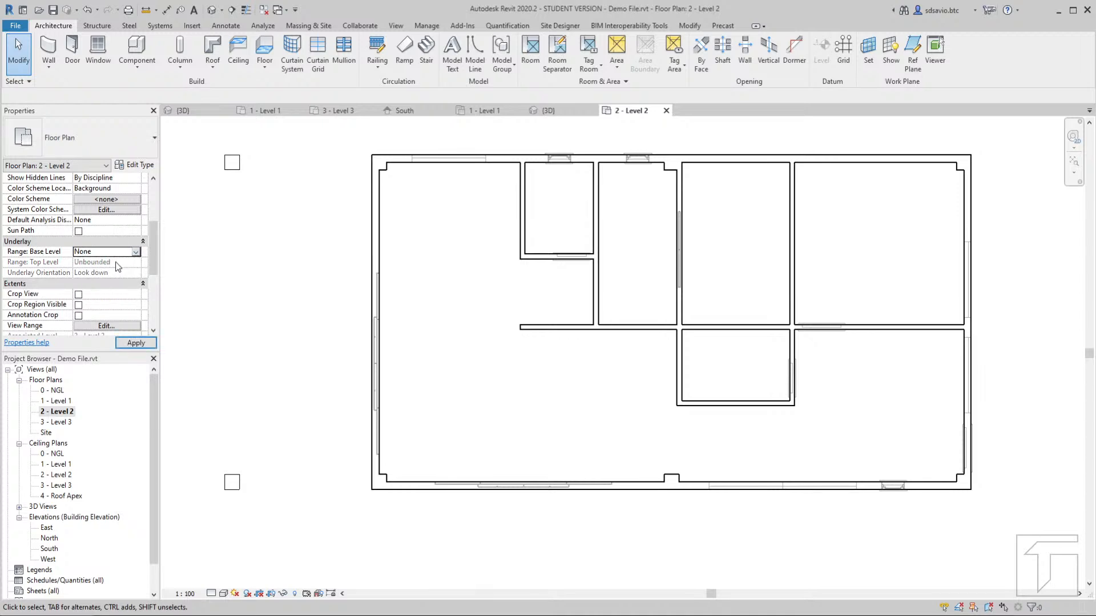
pyautogui.click(135, 342)
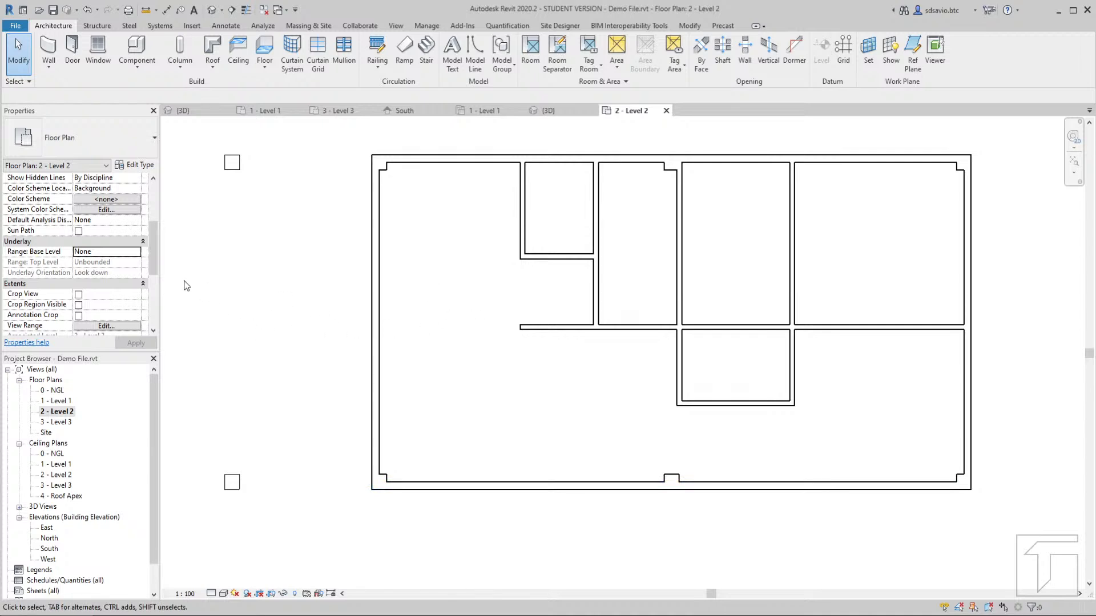
# Restore the Level 2 plan's underlay base level to 1 - Level 1
pyautogui.click(137, 252)
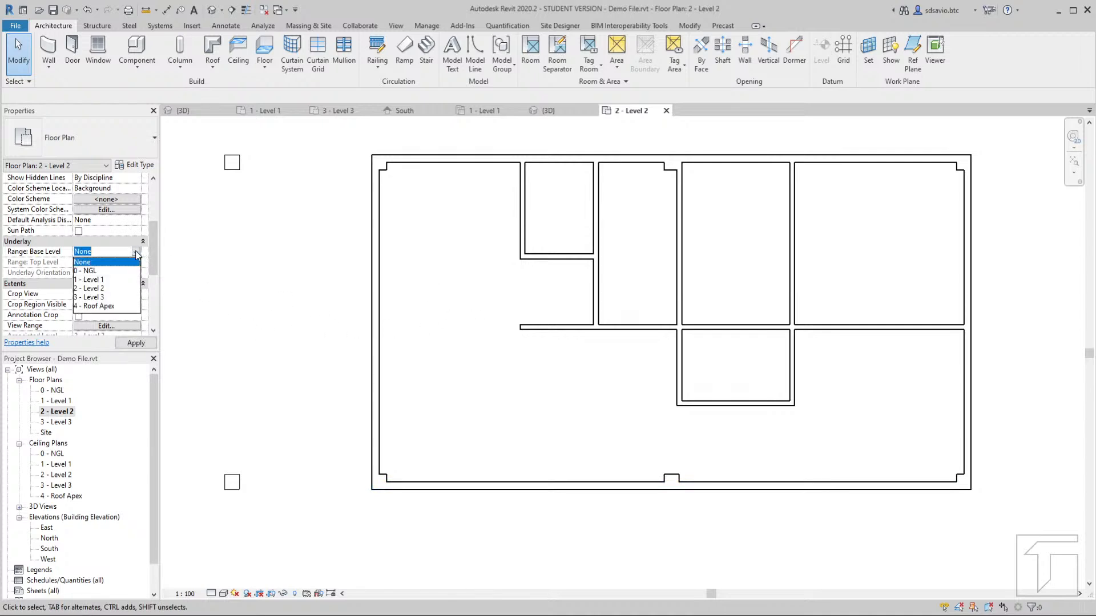
pyautogui.click(98, 280)
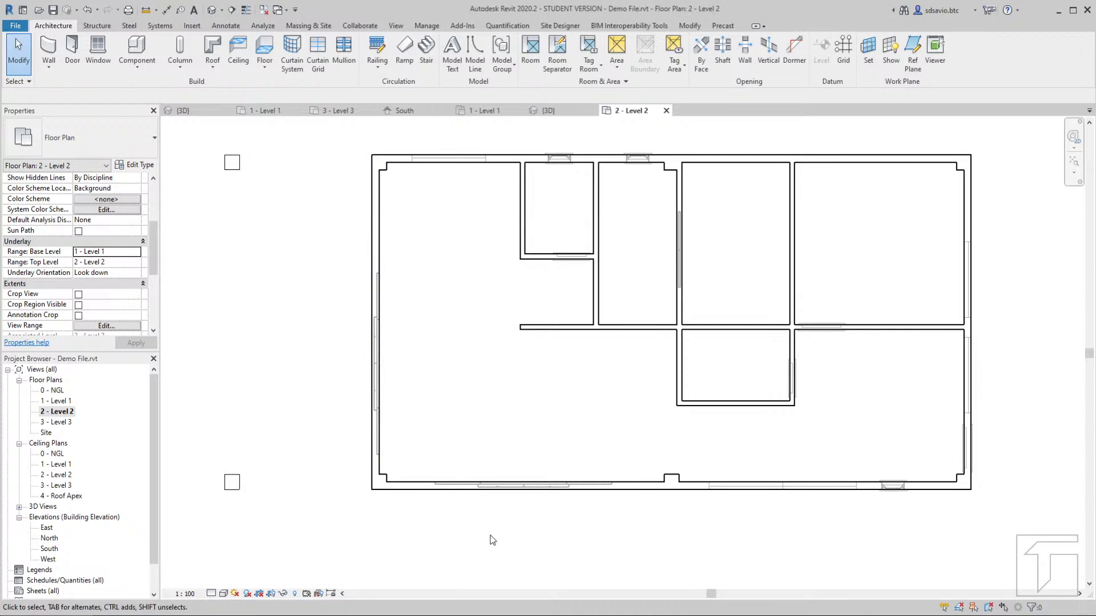
pyautogui.scroll(2, 491, 536)
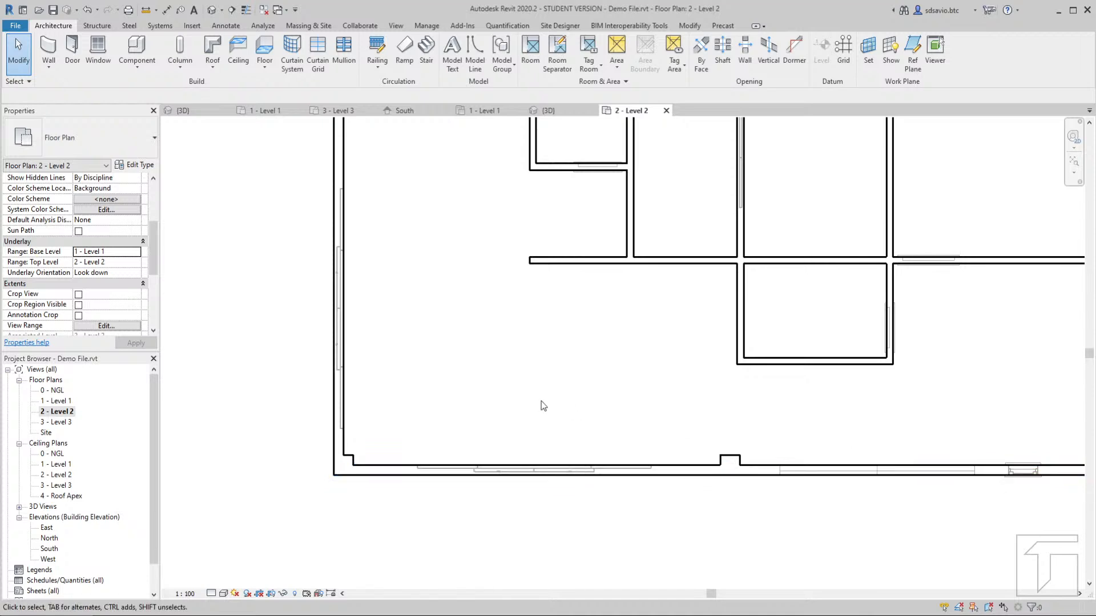
pyautogui.scroll(-1, 412, 364)
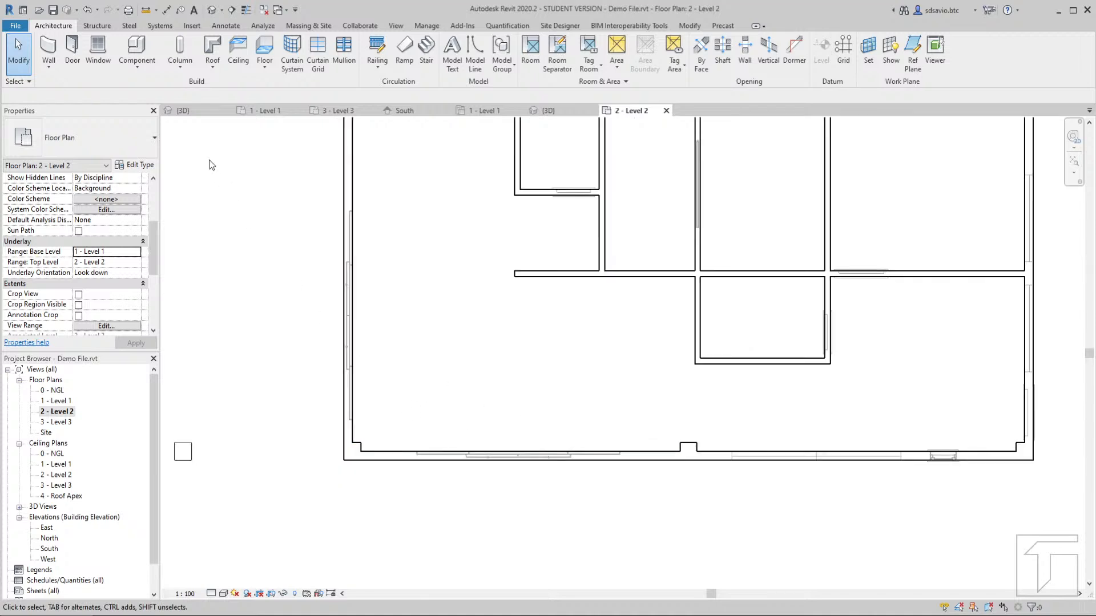
# Place an M_Fixed 0900 x 0800mm window with a sill height of 0.0 in the Level 2 south wall, above the sliding door
pyautogui.click(98, 54)
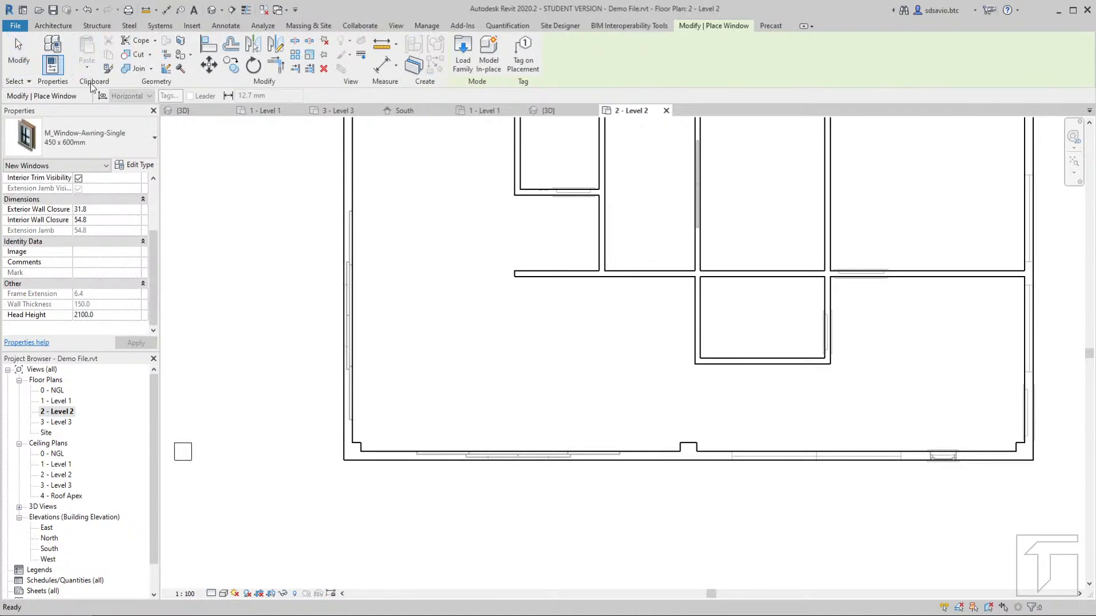
pyautogui.click(94, 142)
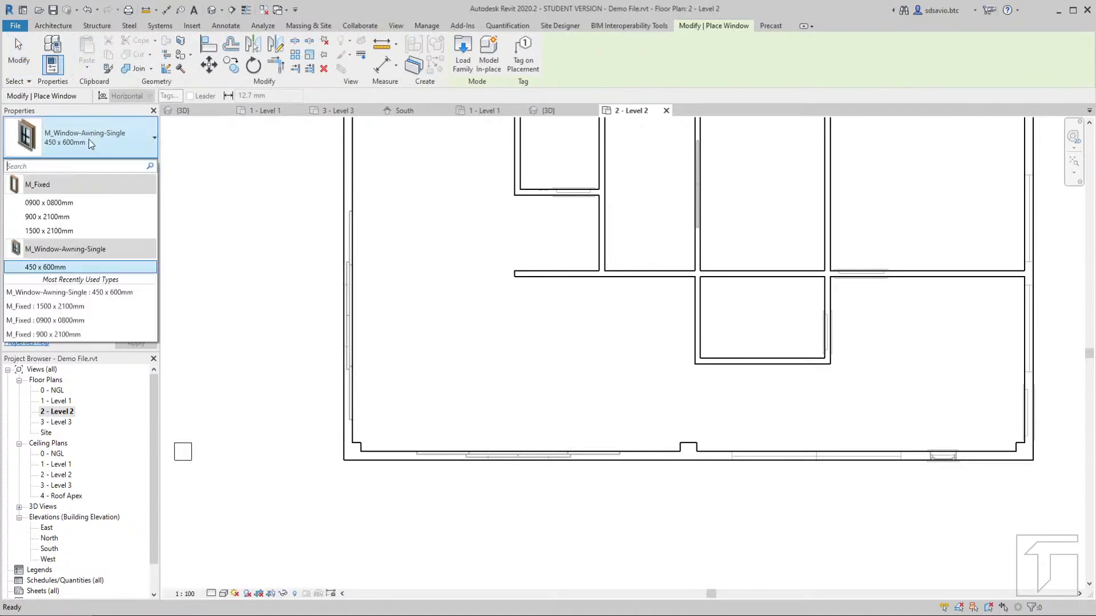
pyautogui.click(64, 206)
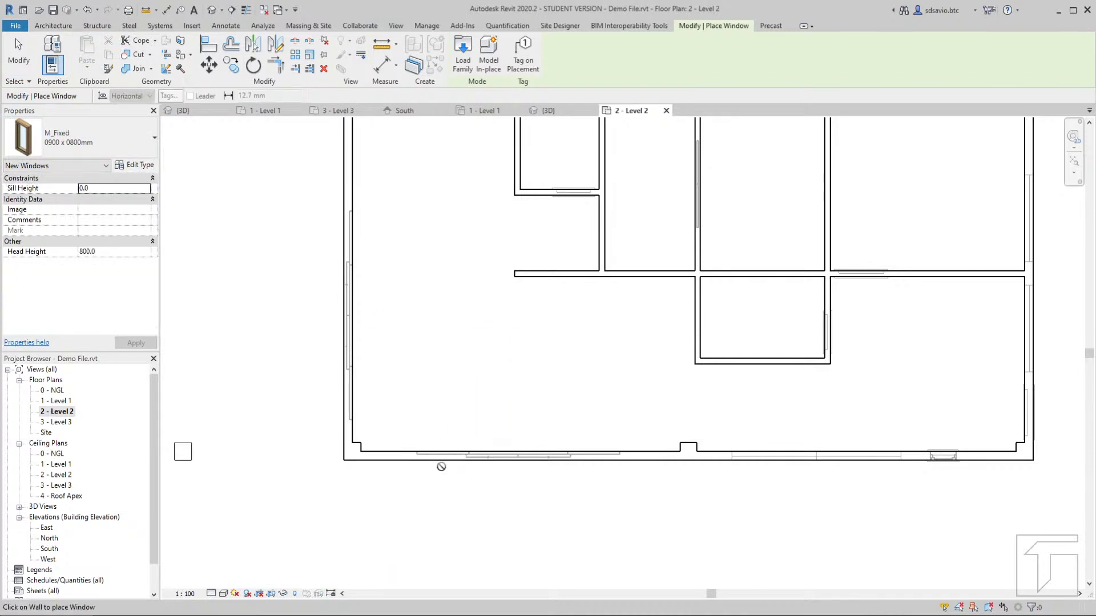
pyautogui.scroll(5, 441, 462)
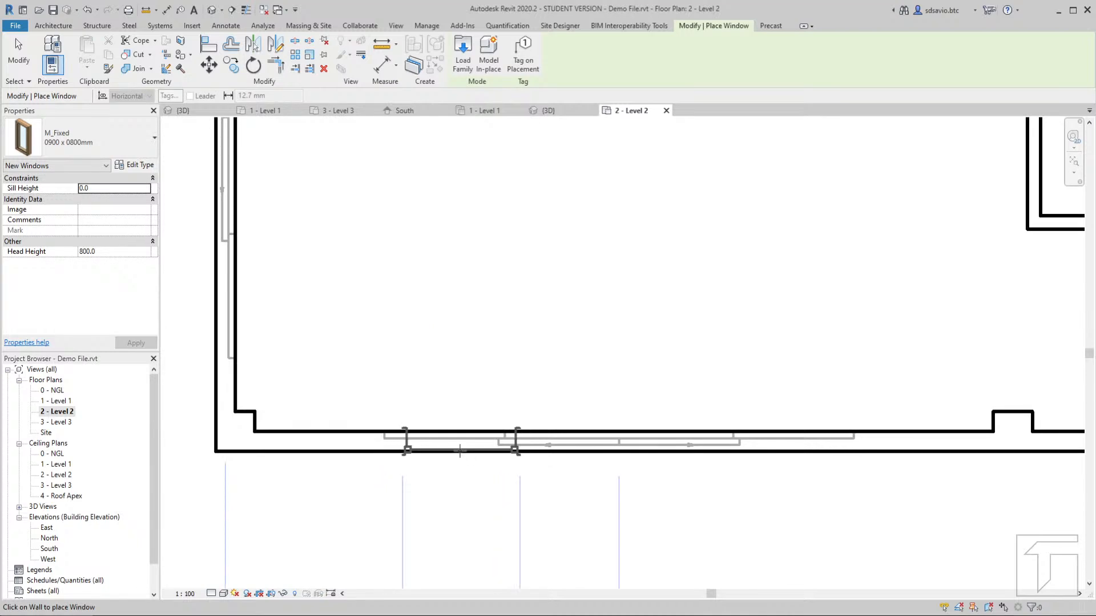
pyautogui.click(460, 451)
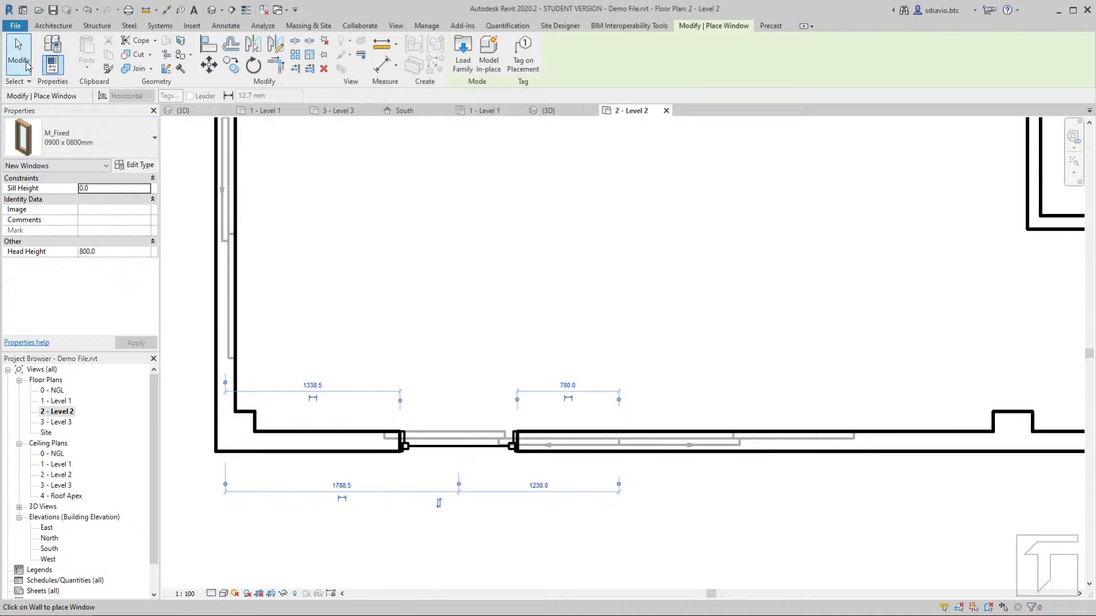
pyautogui.click(26, 64)
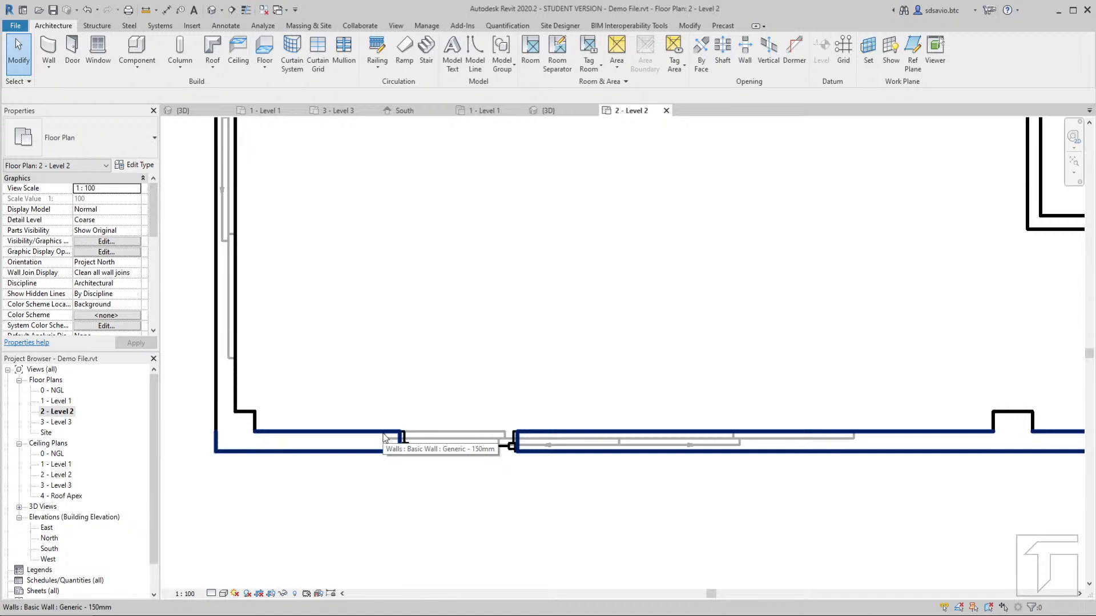
# Move the new window so its west edge aligns with the west edge of the sliding door opening below
pyautogui.click(425, 448)
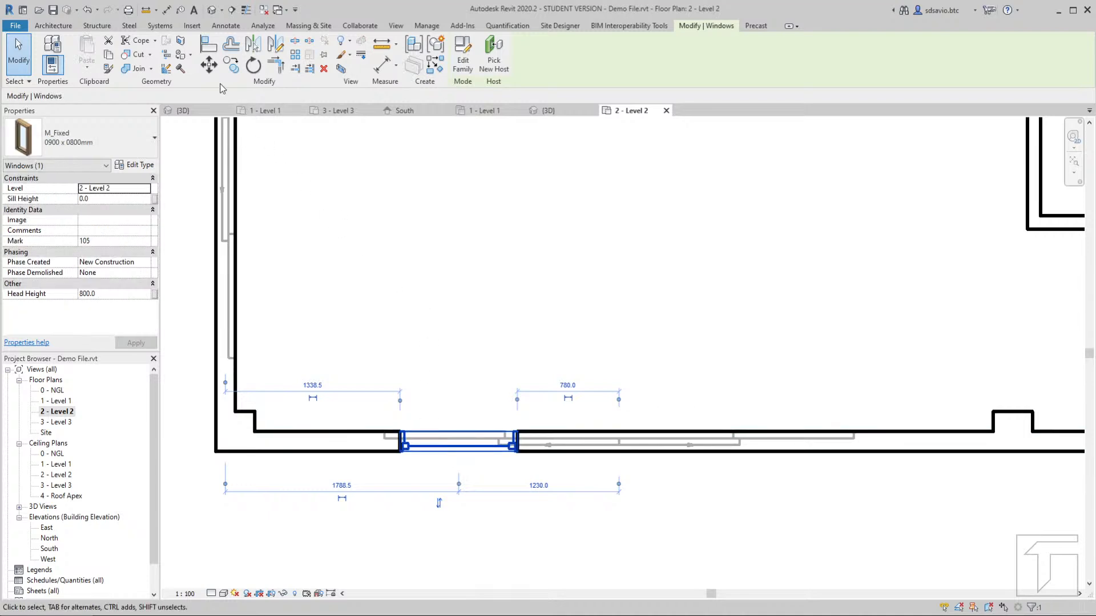
pyautogui.click(209, 64)
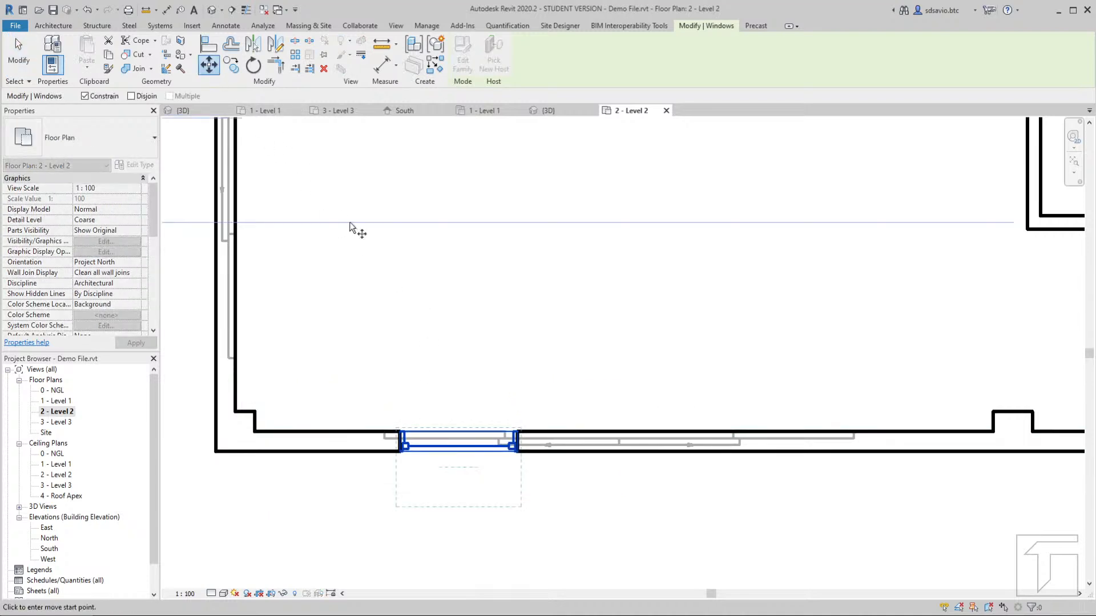
pyautogui.click(400, 435)
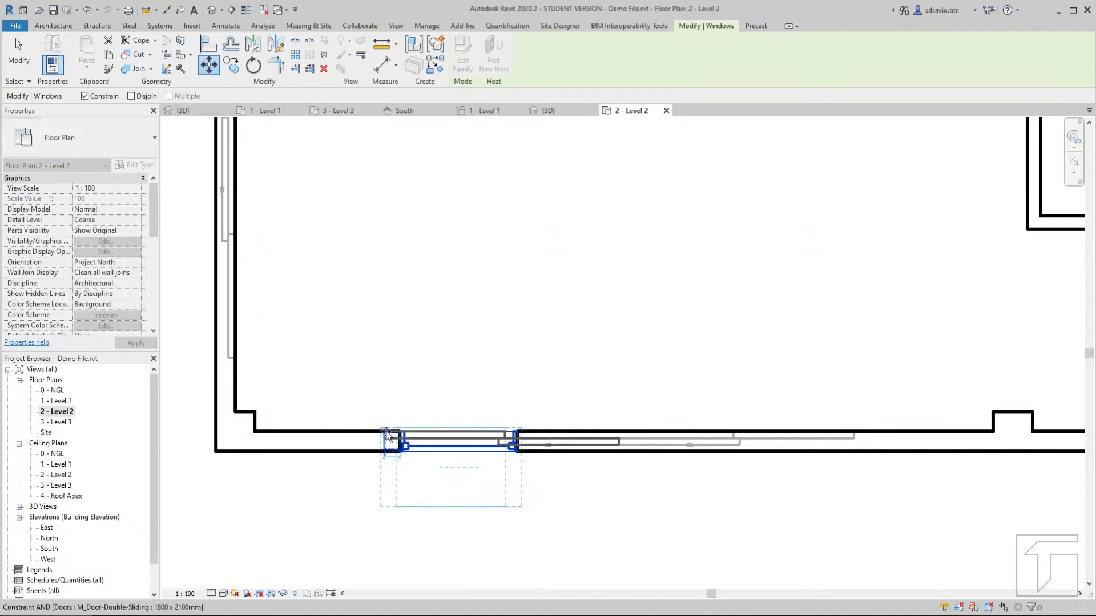
pyautogui.click(385, 436)
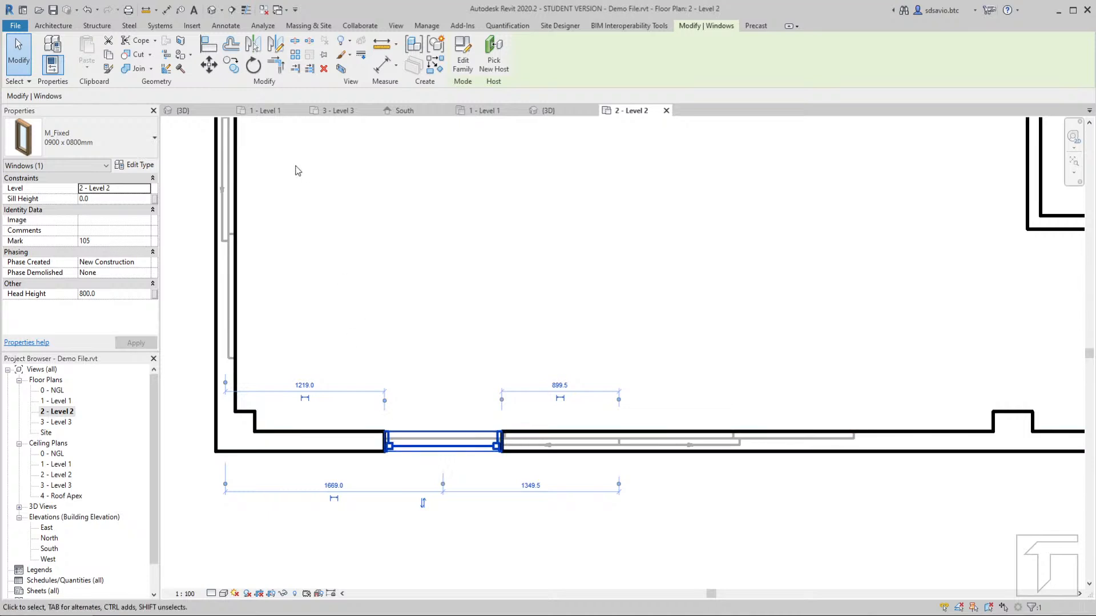
# Make three end-to-end copies of the window eastward, completing a row of four above the sliding door
pyautogui.click(232, 66)
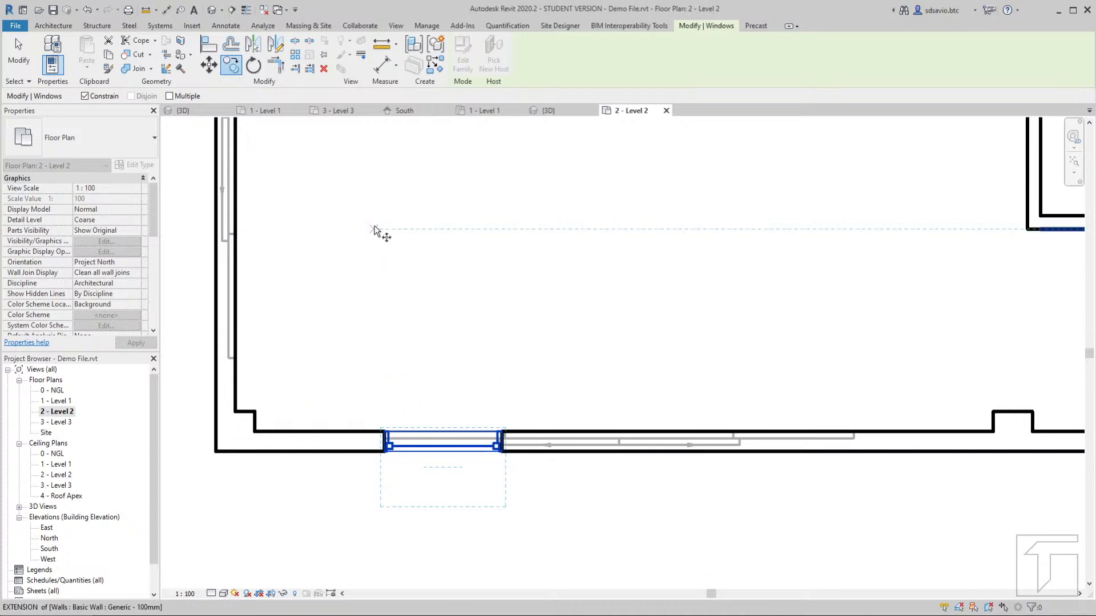
pyautogui.click(169, 97)
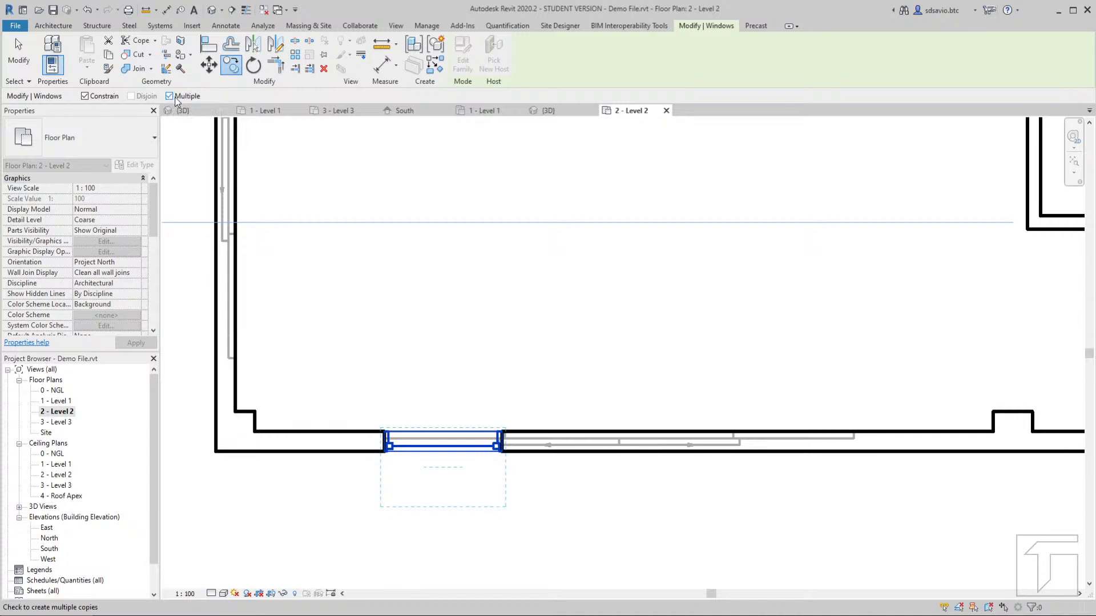
pyautogui.click(384, 435)
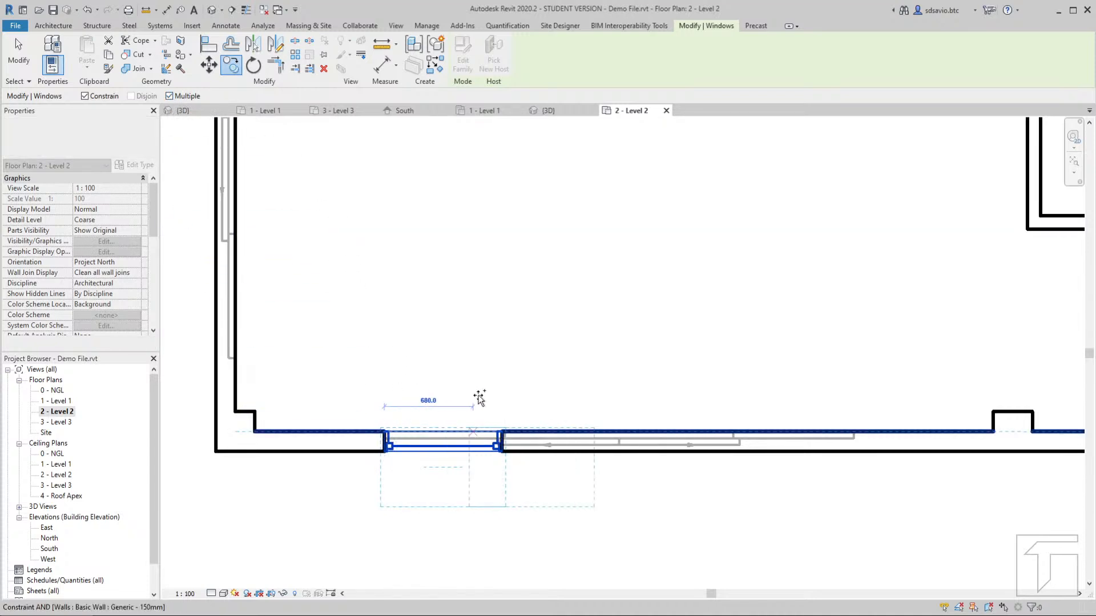
pyautogui.click(503, 434)
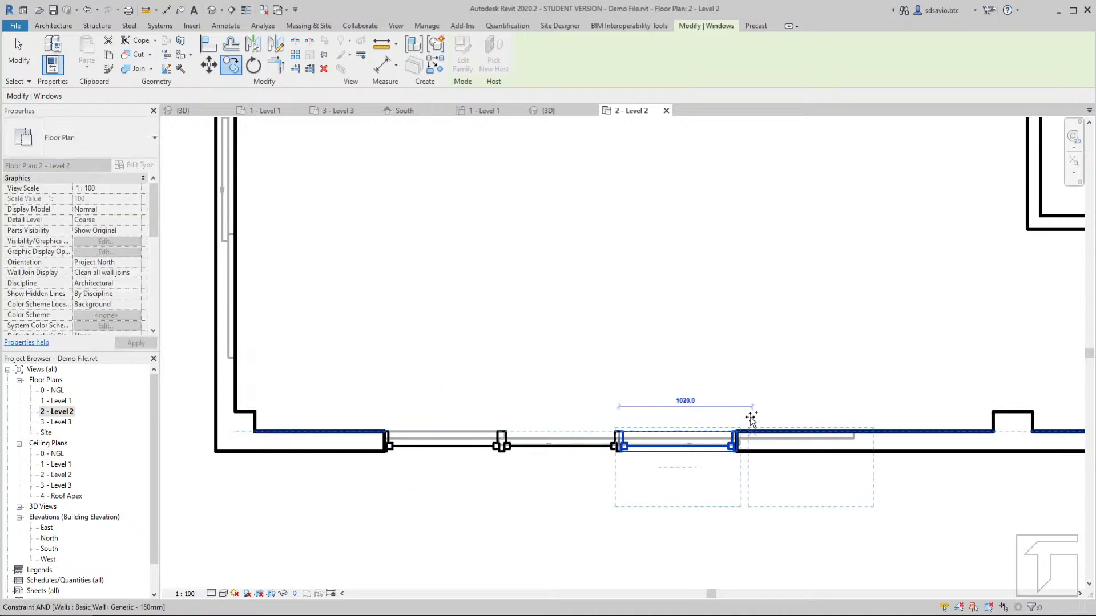
pyautogui.click(736, 434)
pyautogui.click(736, 435)
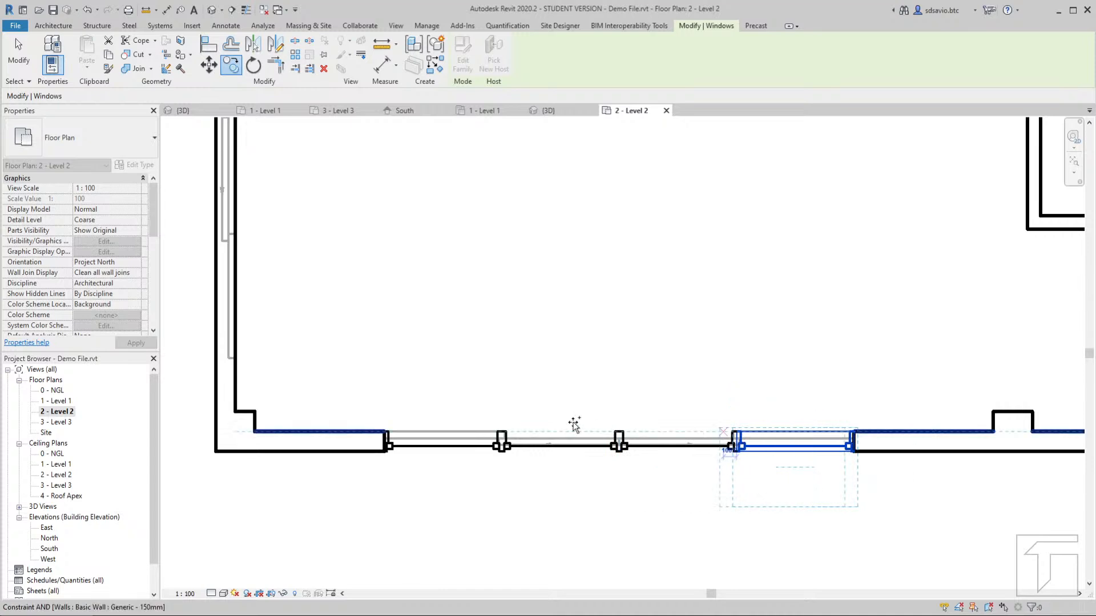
# Copy five more 0900 x 0800mm windows end to end, starting at the west edge of the Level 1 fixed windows in the south wall
pyautogui.scroll(-3, 279, 367)
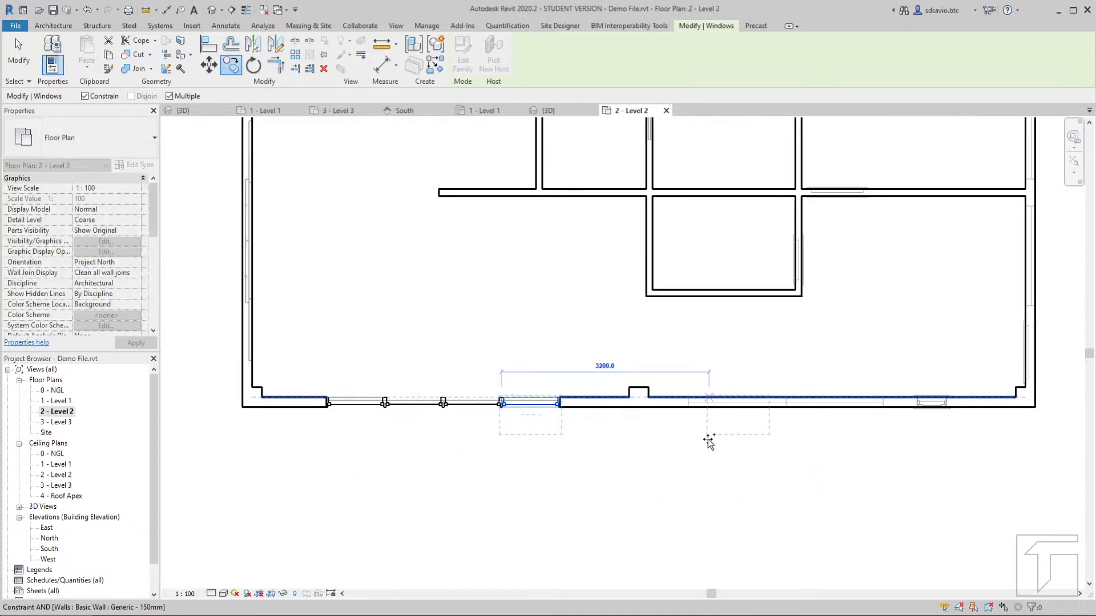
pyautogui.scroll(3, 736, 431)
pyautogui.scroll(2, 731, 420)
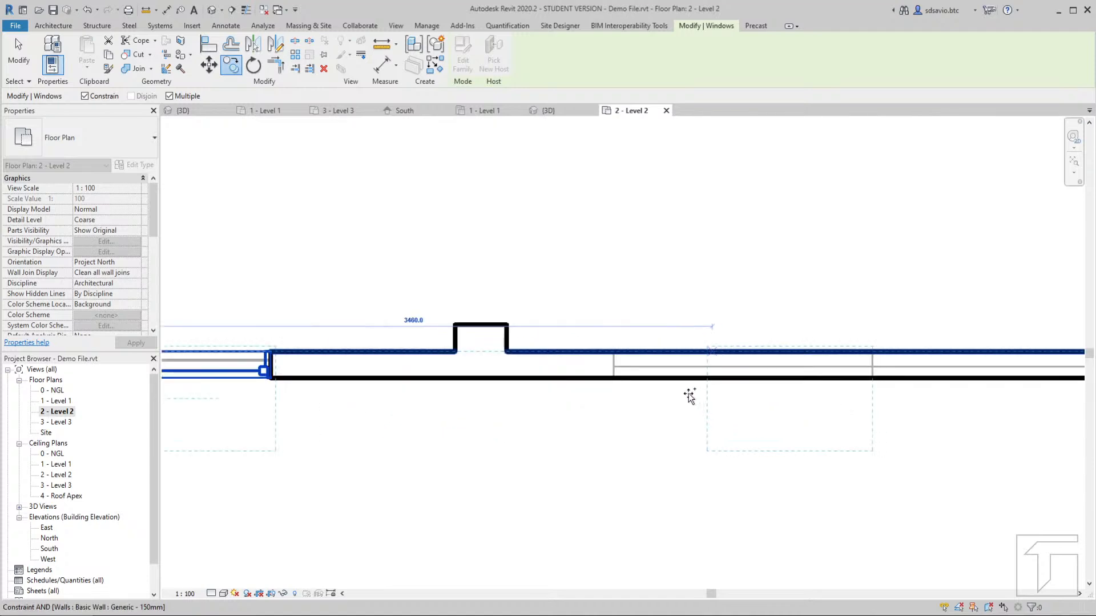
pyautogui.click(614, 353)
pyautogui.click(769, 352)
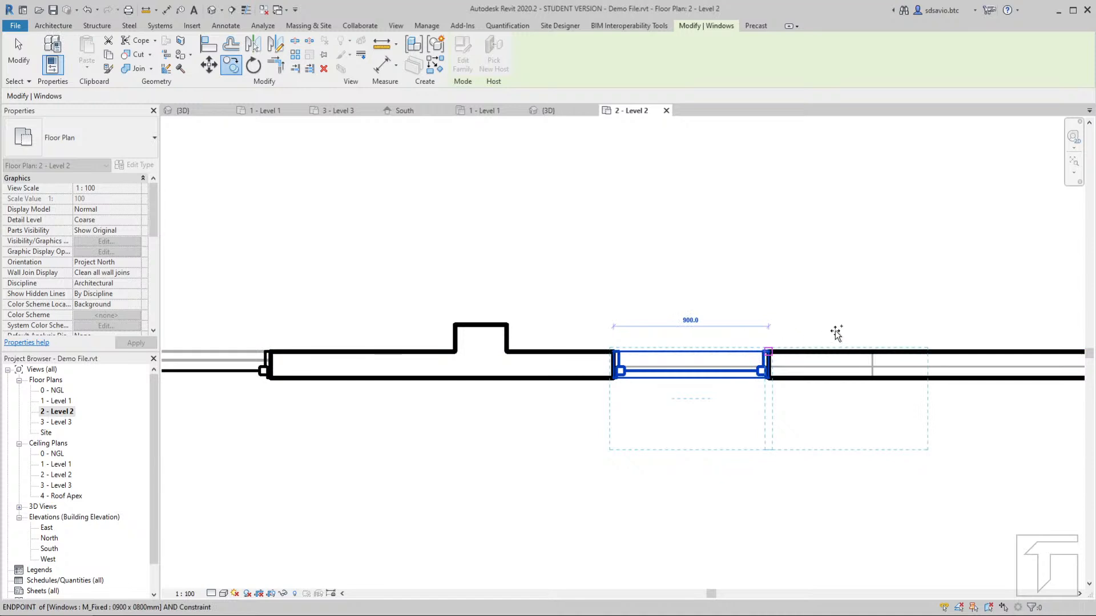
pyautogui.click(924, 354)
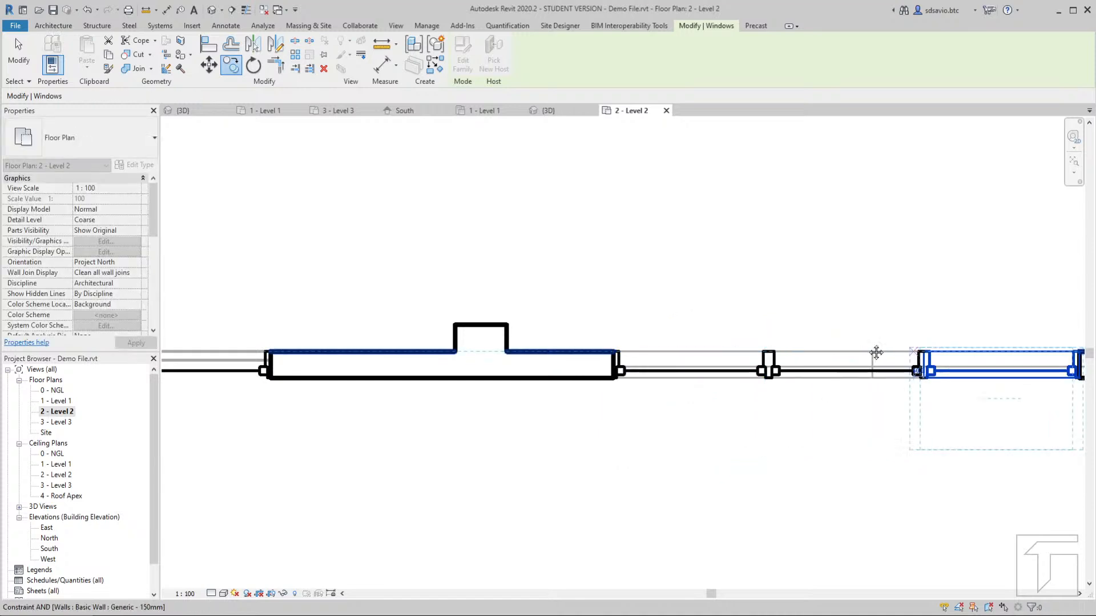
pyautogui.moveTo(877, 352); pyautogui.dragTo(494, 354, button='middle')
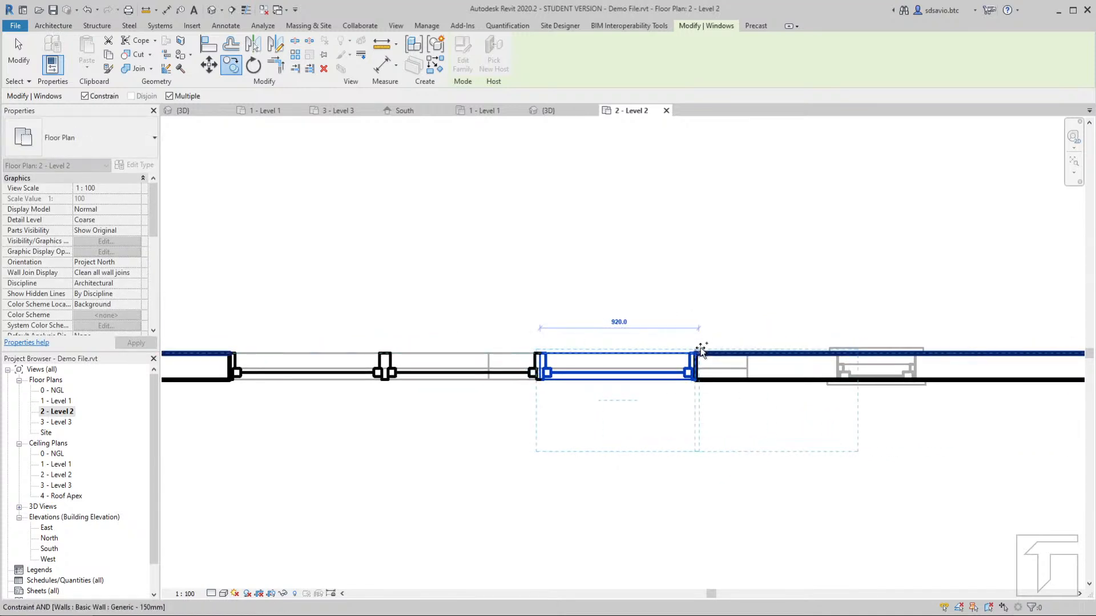
pyautogui.click(856, 349)
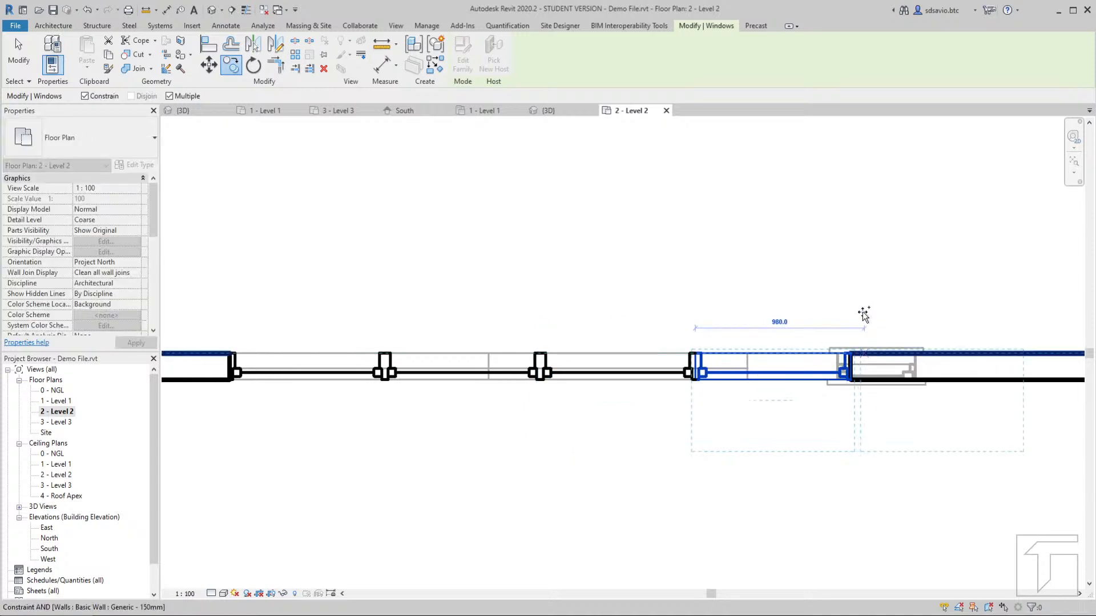
pyautogui.click(861, 338)
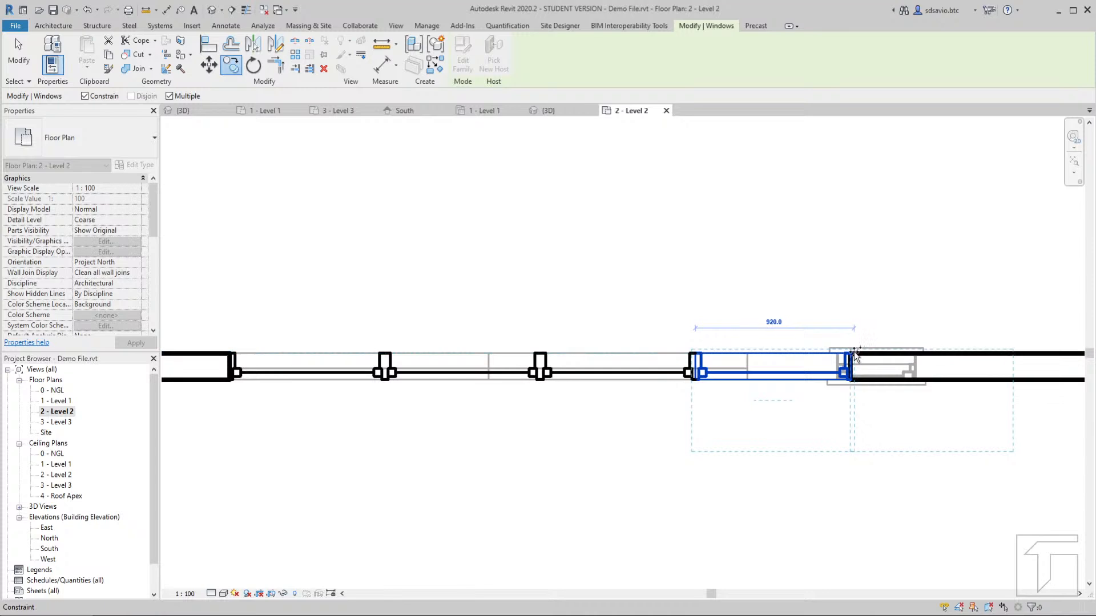
pyautogui.press('Escape')
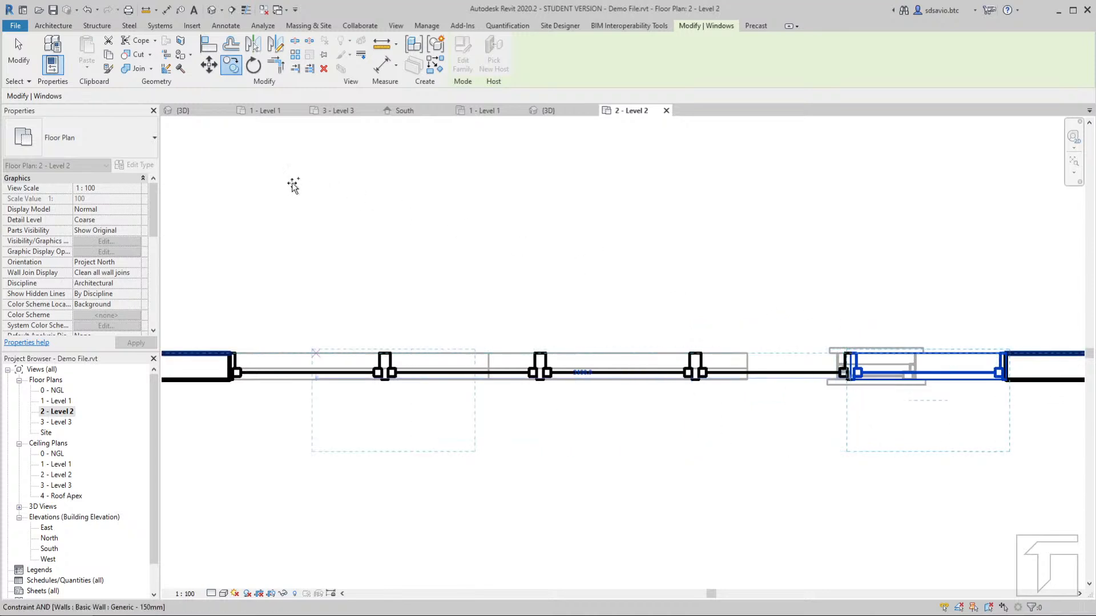
pyautogui.press('Escape')
pyautogui.press('Escape')
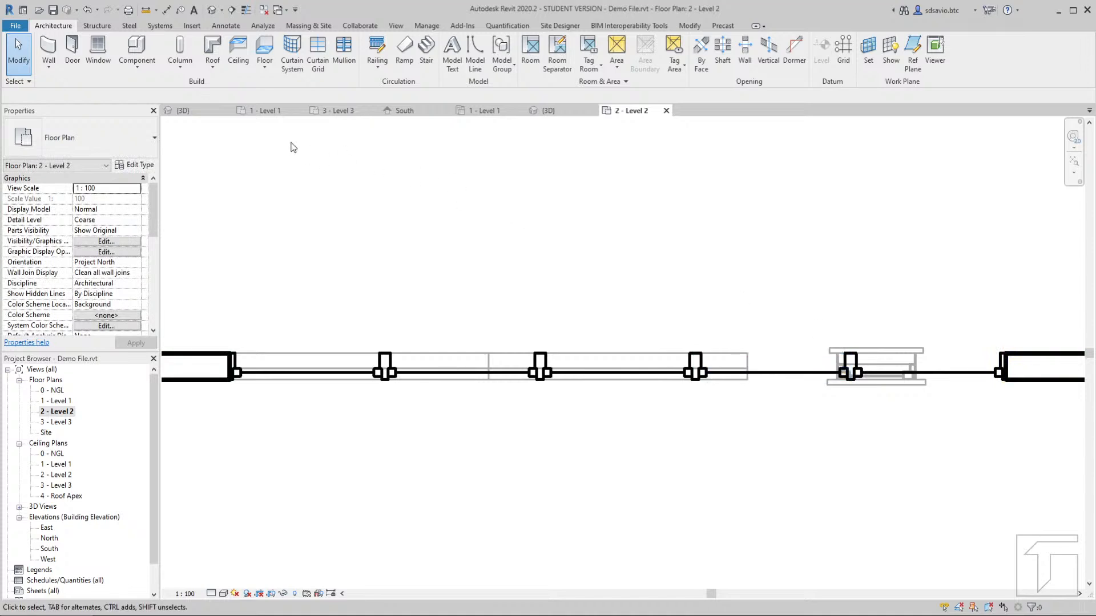
# Delete the 450 x 600mm awning window east of the fixed windows in the Level 1 south wall
pyautogui.scroll(-4, 761, 289)
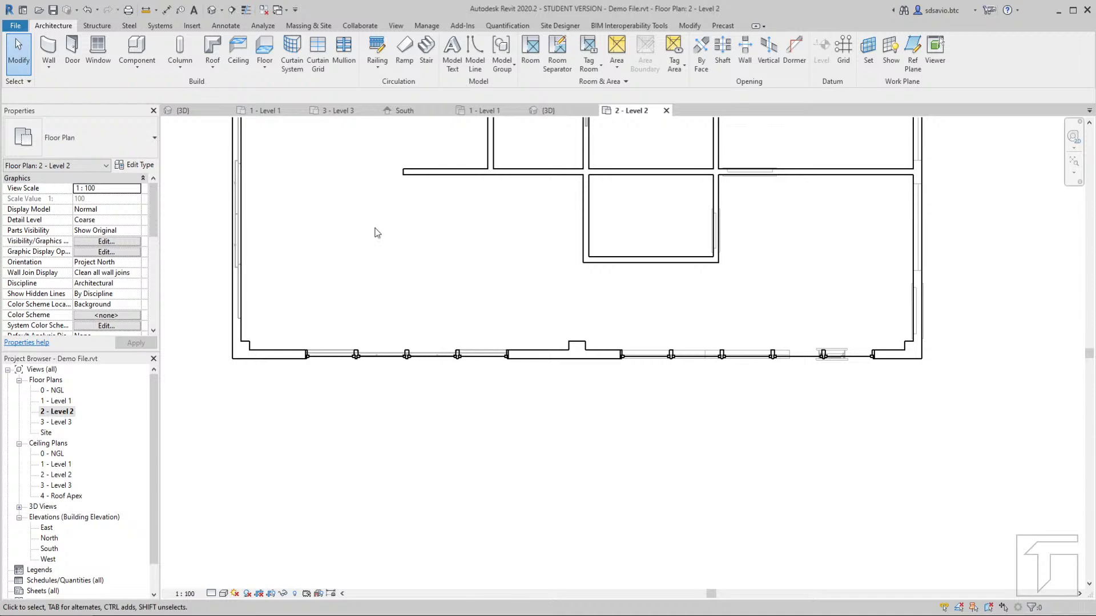
pyautogui.click(265, 110)
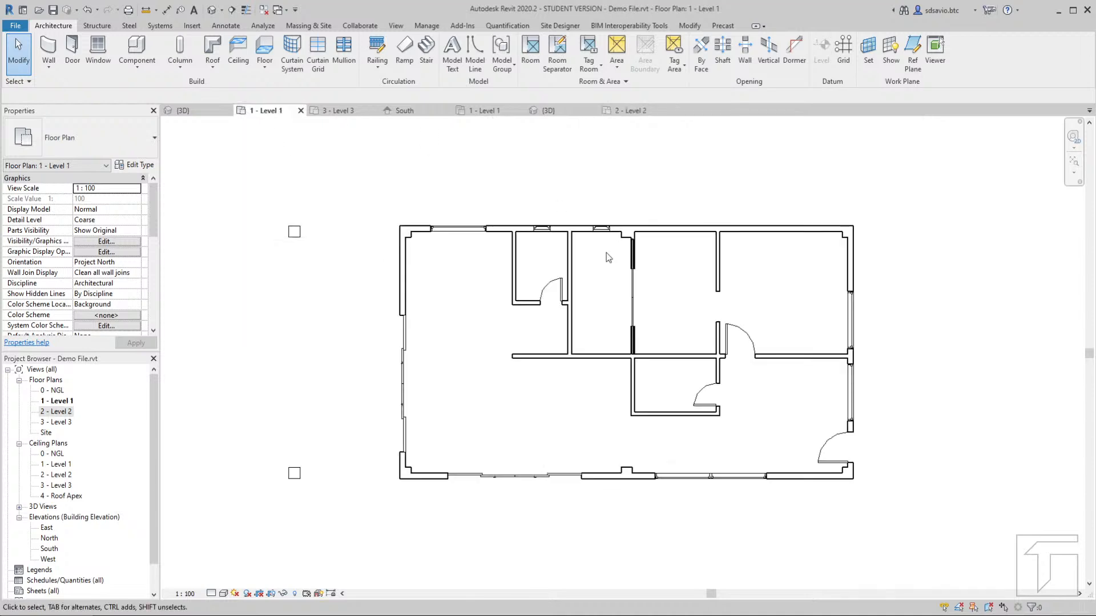
pyautogui.scroll(3, 800, 513)
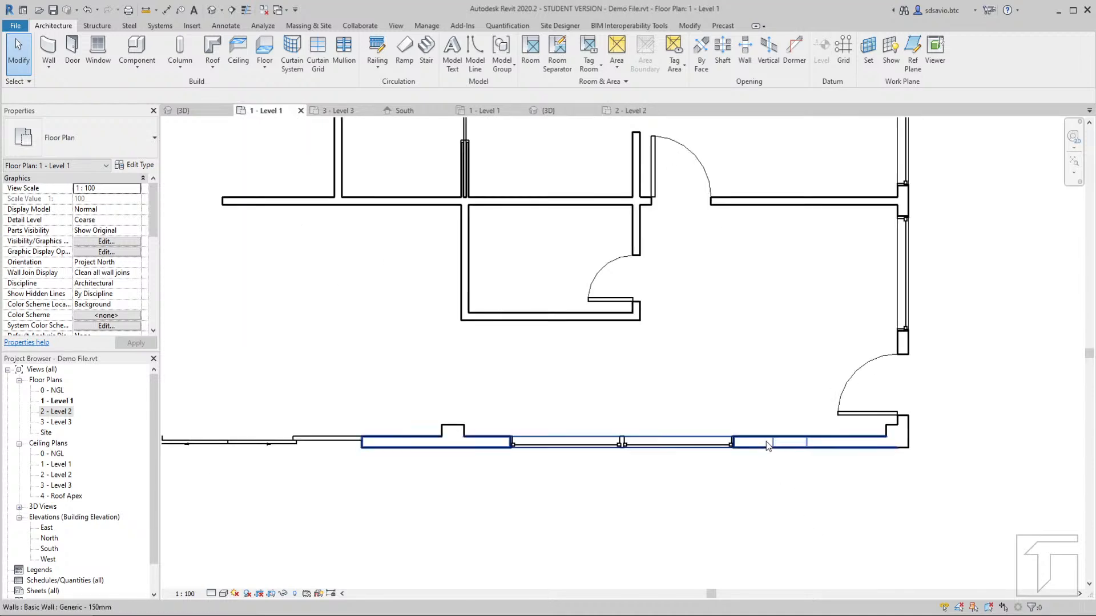
pyautogui.moveTo(752, 391); pyautogui.dragTo(824, 493)
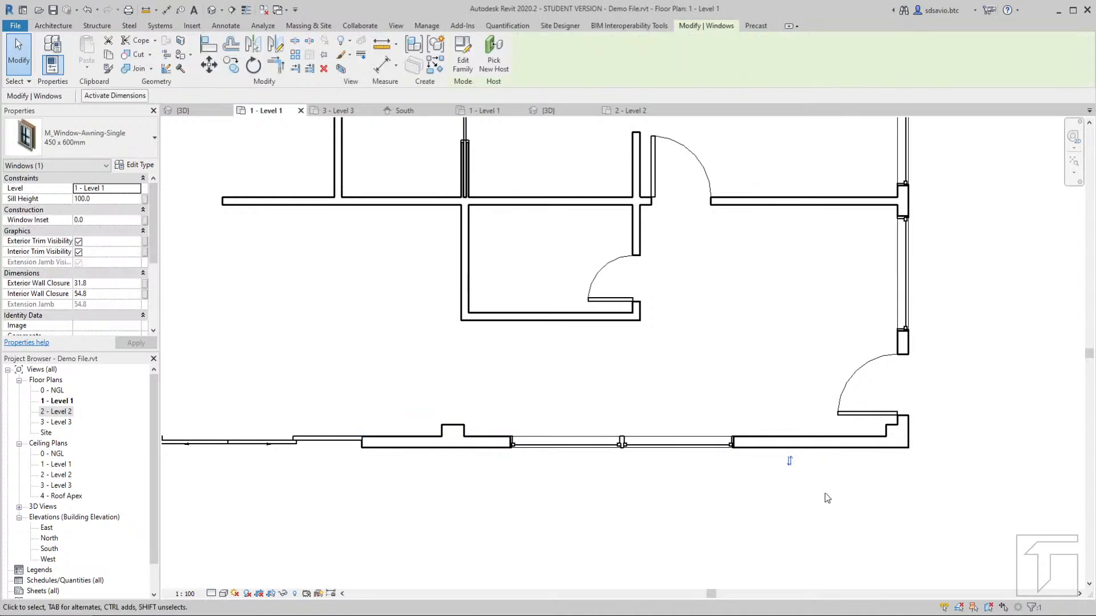
pyautogui.press('Escape')
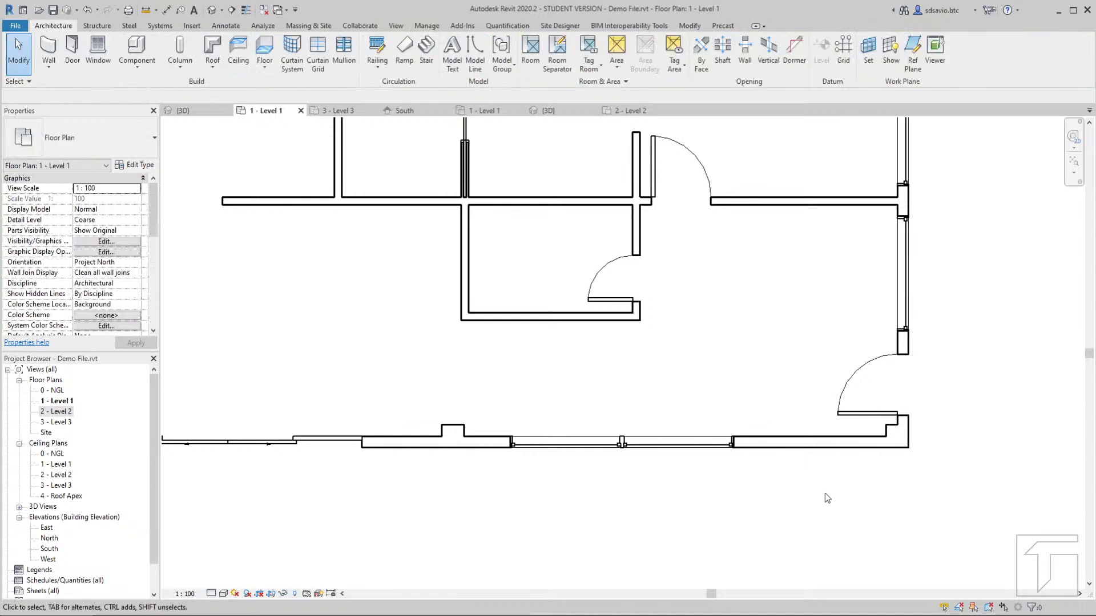
# Check the South elevation and copy the eastern 1500 x 2100mm fixed window in the Level 1 south wall directly against its east edge
pyautogui.click(406, 111)
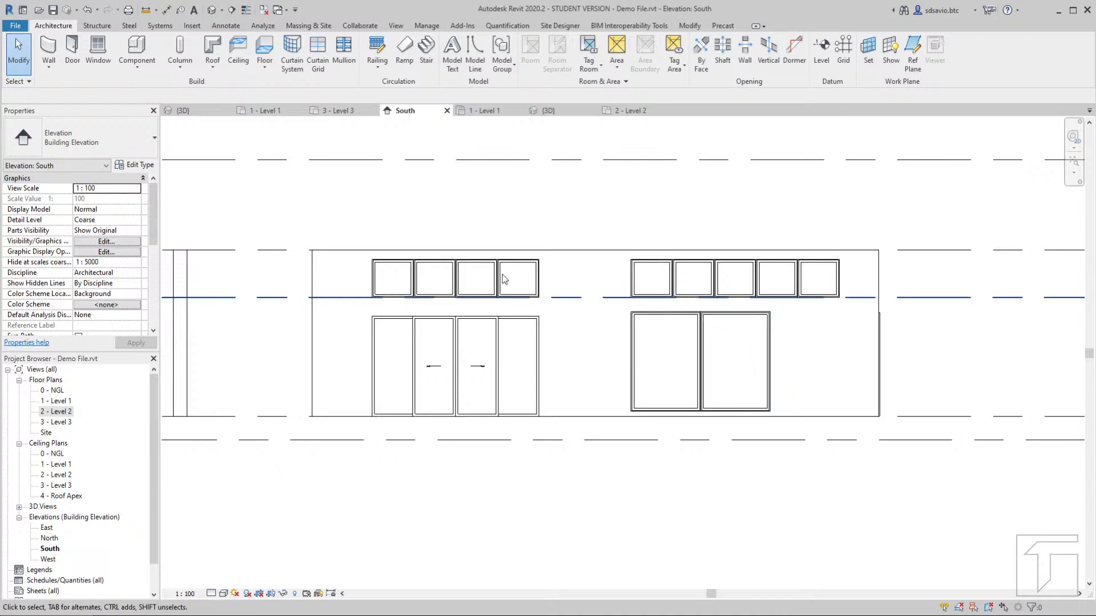
pyautogui.click(278, 111)
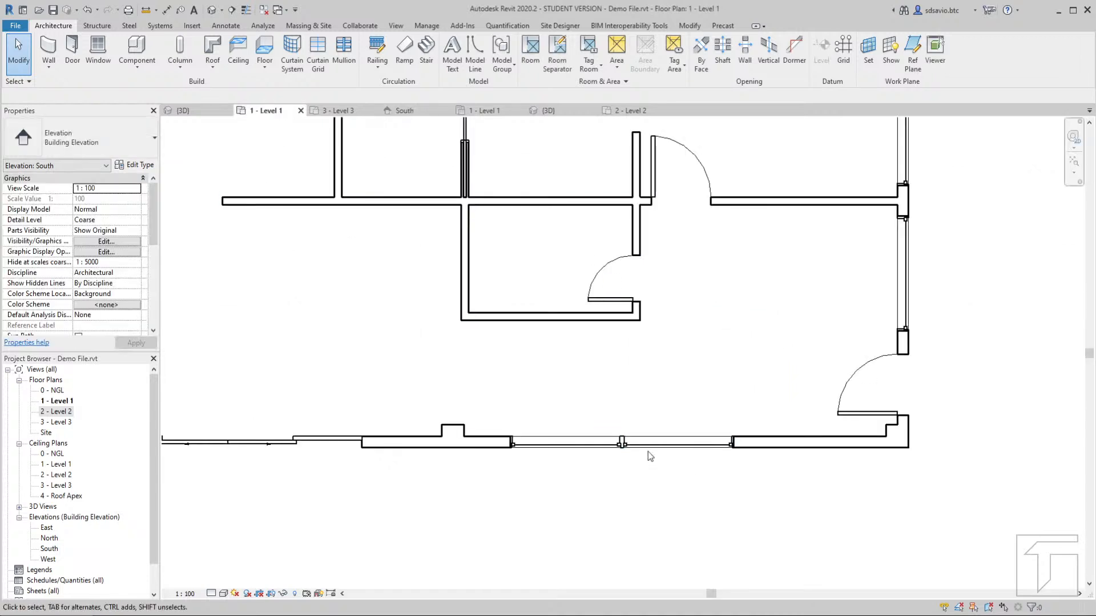
pyautogui.click(649, 450)
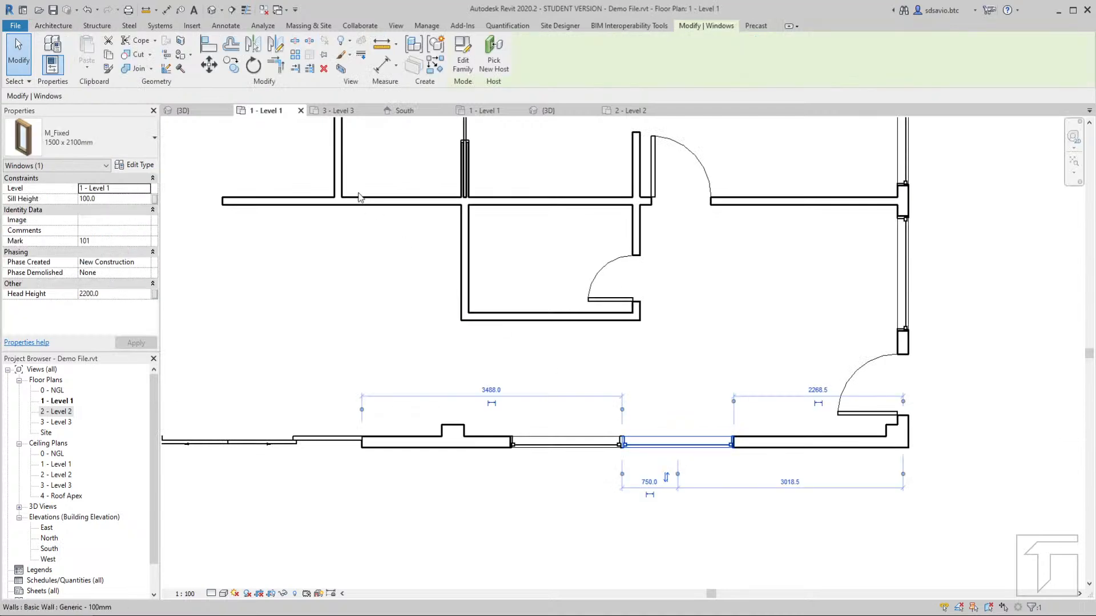
pyautogui.press('c')
pyautogui.press('o')
pyautogui.scroll(3, 621, 440)
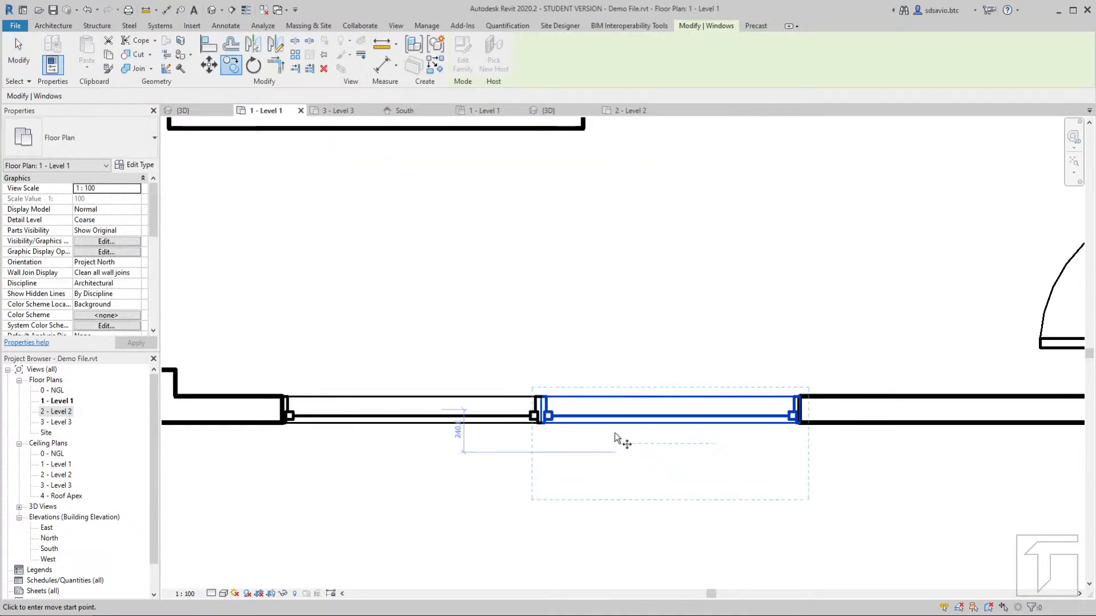
pyautogui.click(542, 399)
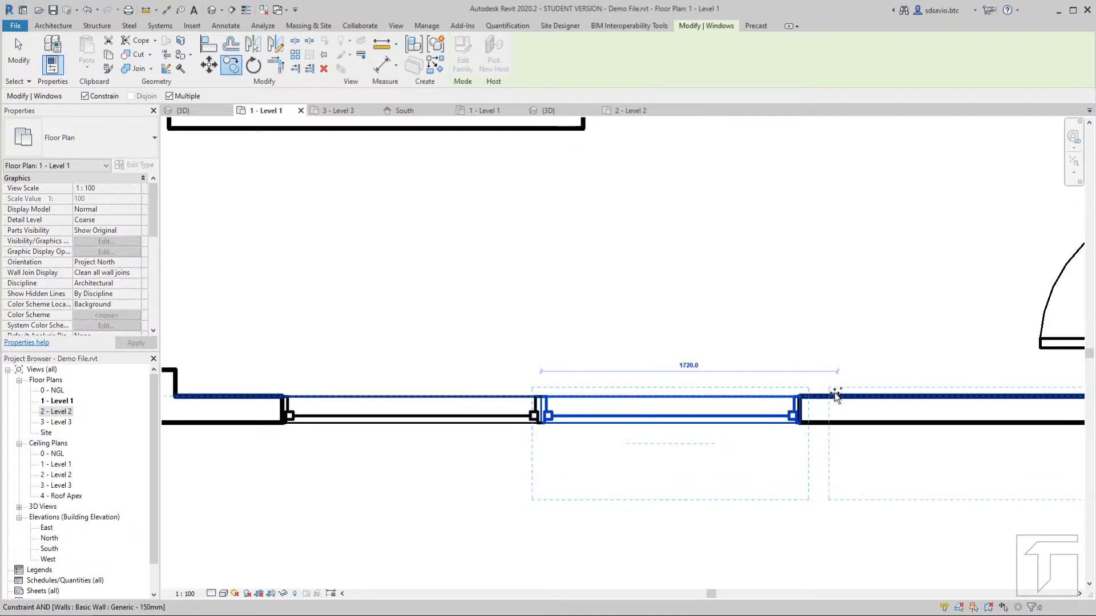
pyautogui.click(800, 398)
pyautogui.press('Escape')
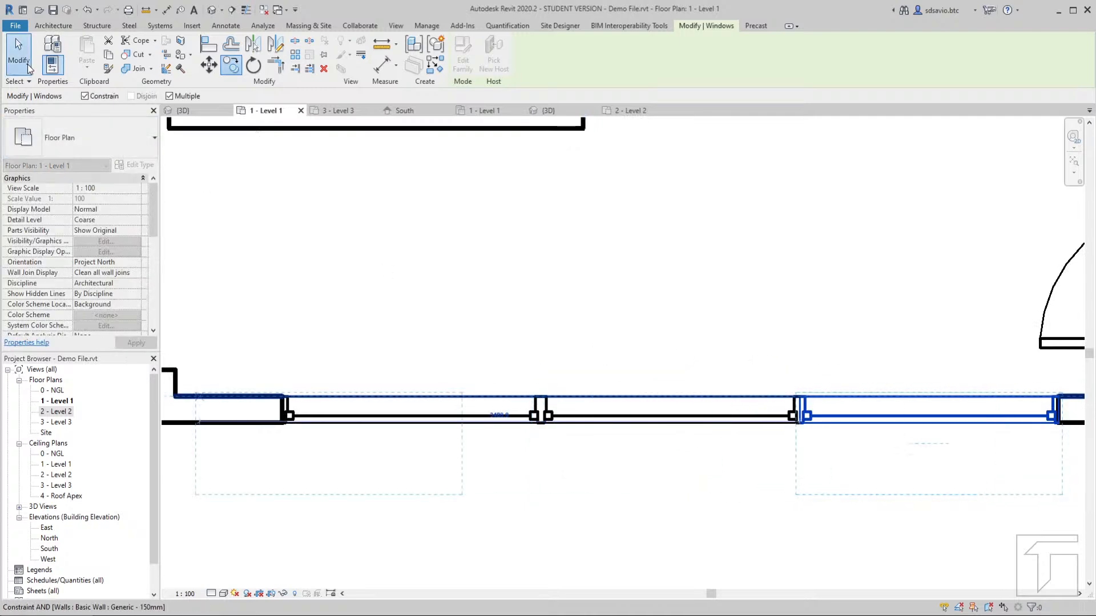
# End the window copying and review the complete Level 1 floor plan, from the south wall windows to the northern rooms
pyautogui.press('Escape')
pyautogui.scroll(-2, 685, 365)
pyautogui.scroll(-2, 814, 391)
pyautogui.click(602, 329)
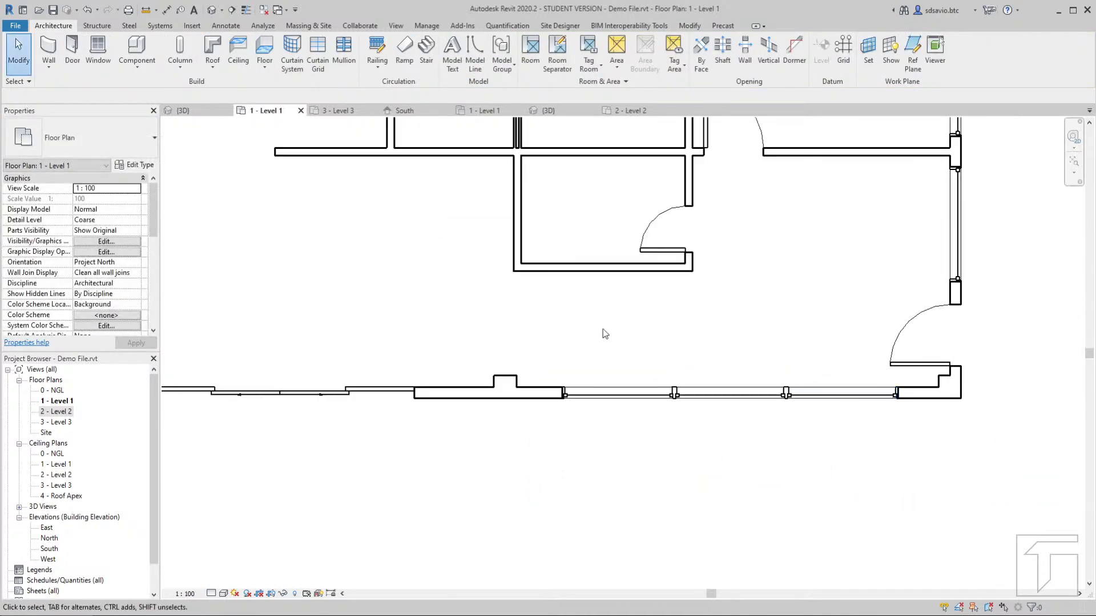
pyautogui.scroll(-1, 591, 329)
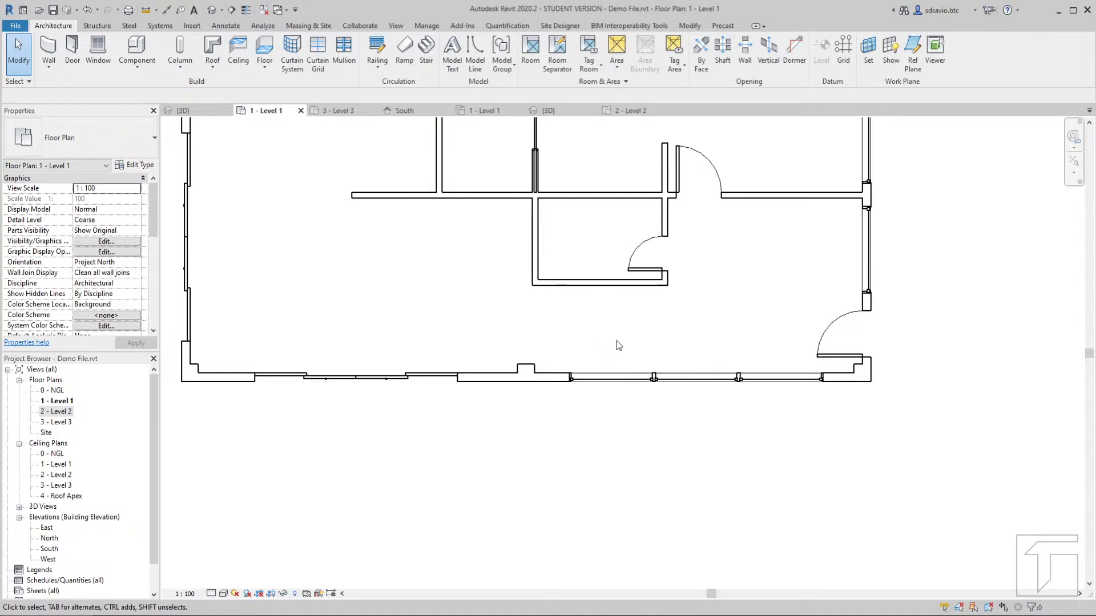
pyautogui.scroll(-2, 602, 315)
pyautogui.moveTo(582, 254); pyautogui.dragTo(631, 345, button='middle')
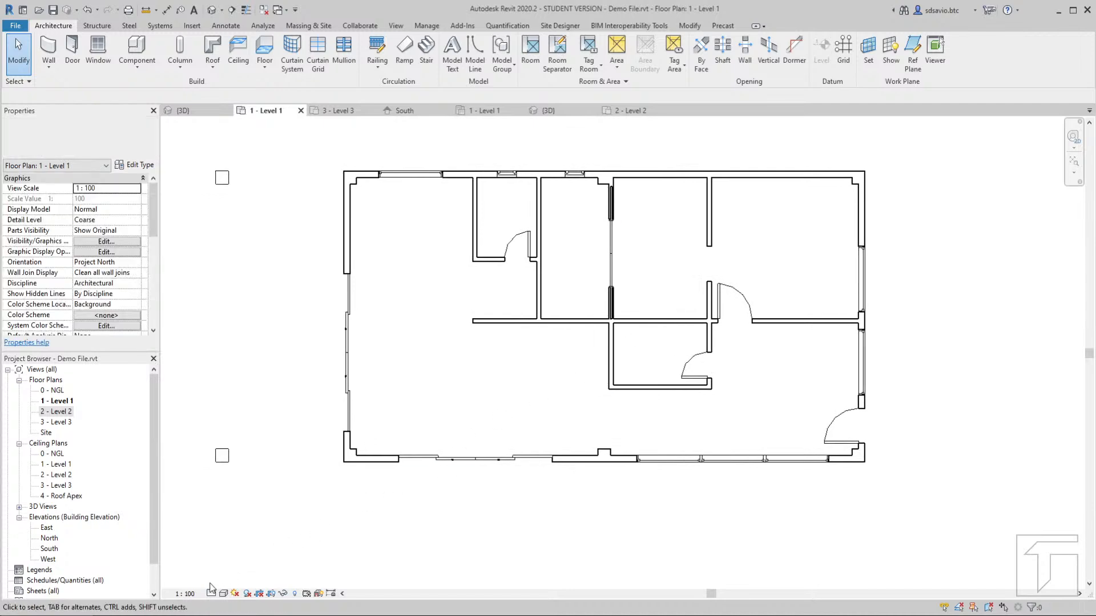
pyautogui.click(149, 606)
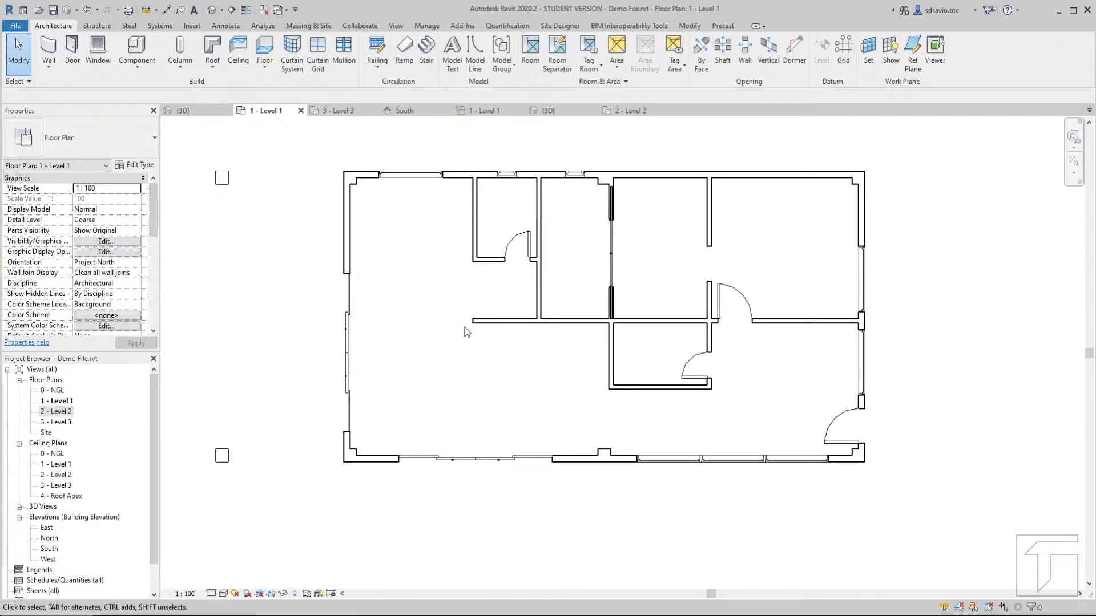
# Start placing a component on Level 1 near the small rooms along the north wall
pyautogui.scroll(4, 533, 164)
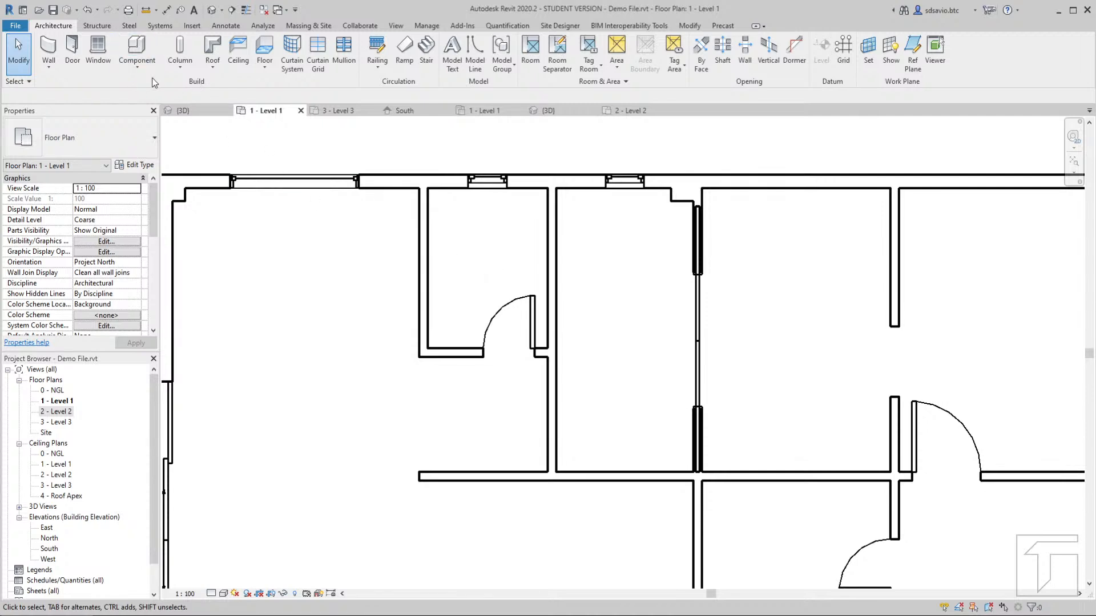
pyautogui.click(137, 47)
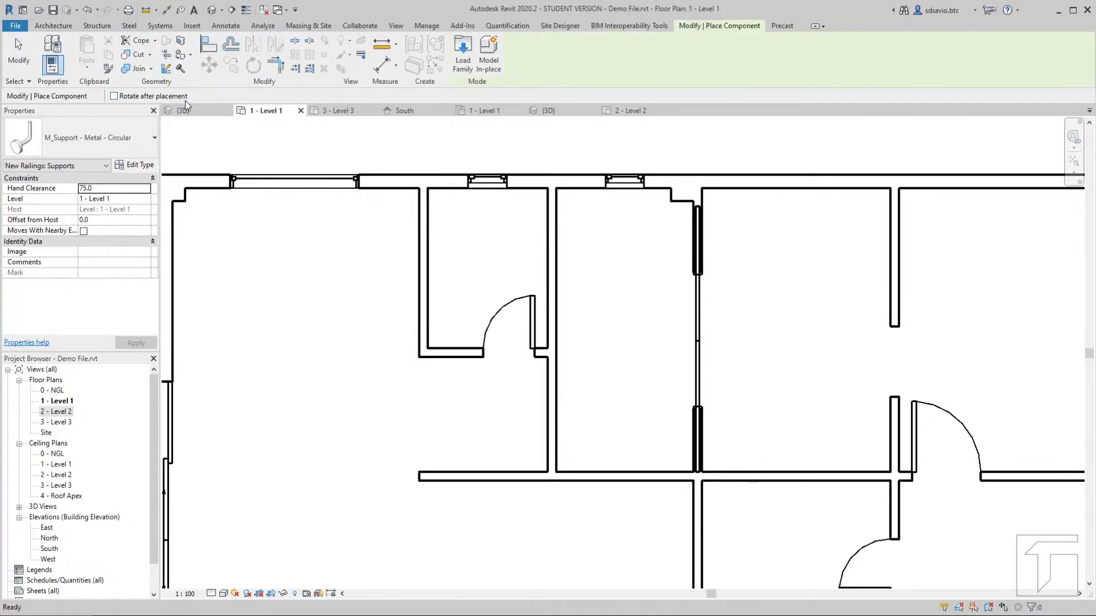
# Place an M_Water Closet - Flush Tank, Private - 6.1 Lpf, below the small toilet room's window, rotated with its tank against the exterior wall
pyautogui.click(63, 138)
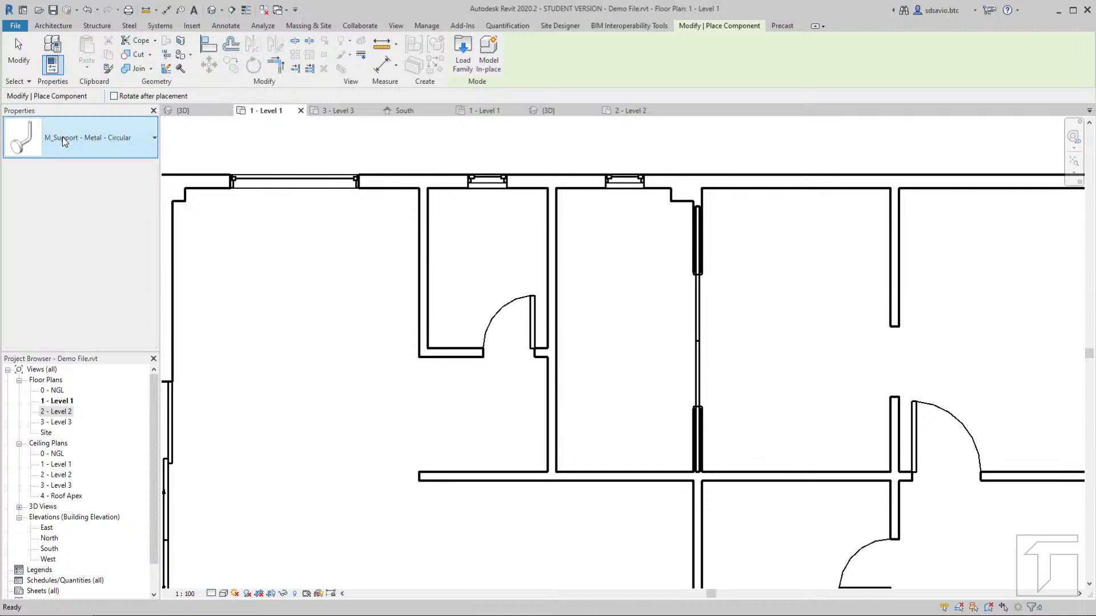
pyautogui.scroll(-5, 78, 209)
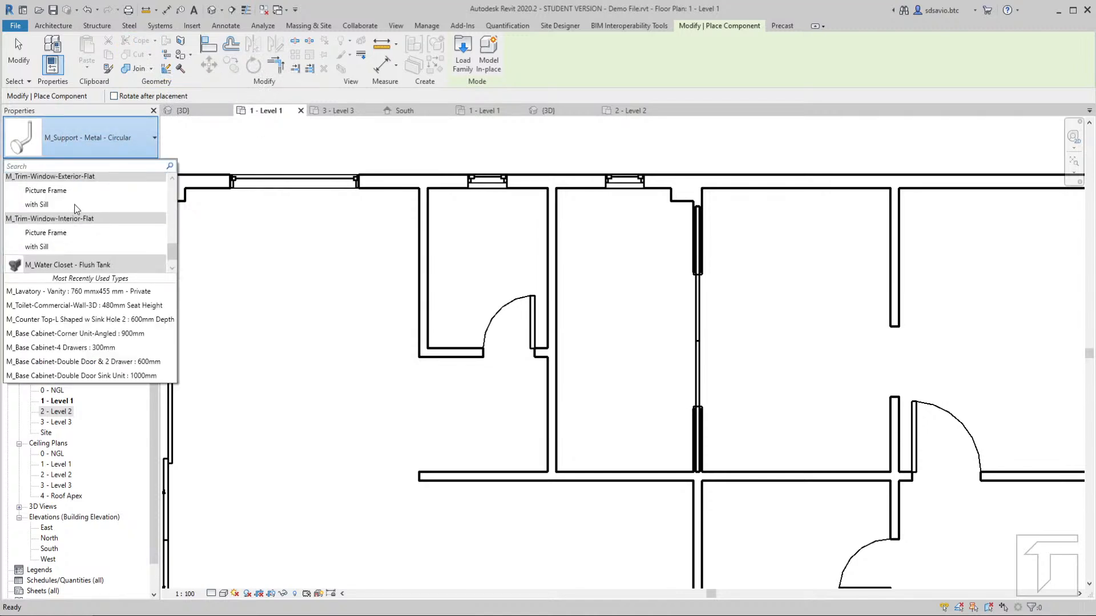
pyautogui.scroll(-1, 86, 239)
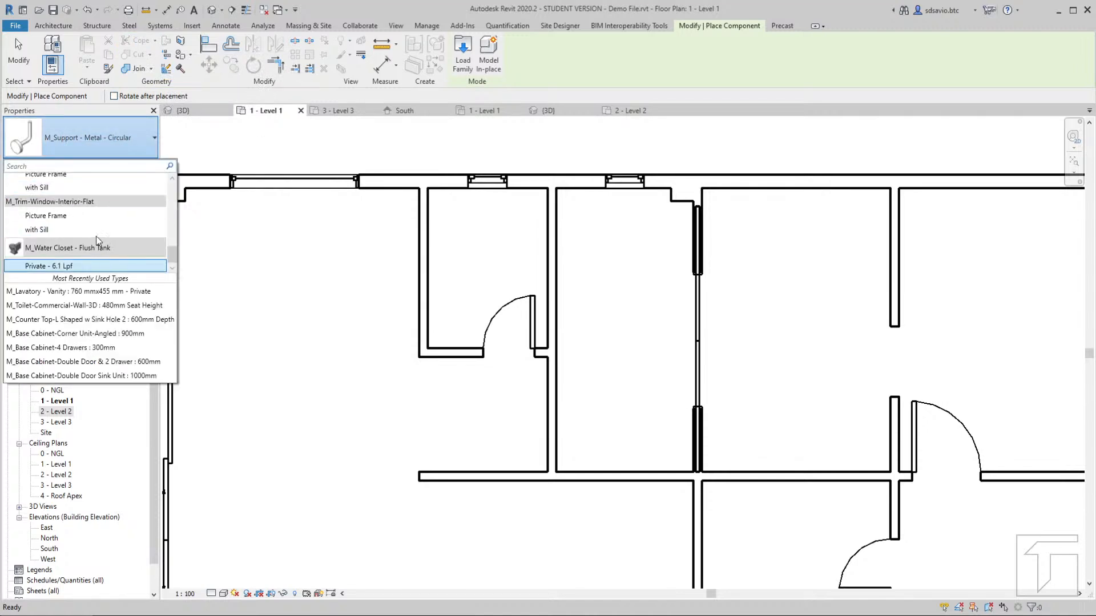
pyautogui.click(48, 266)
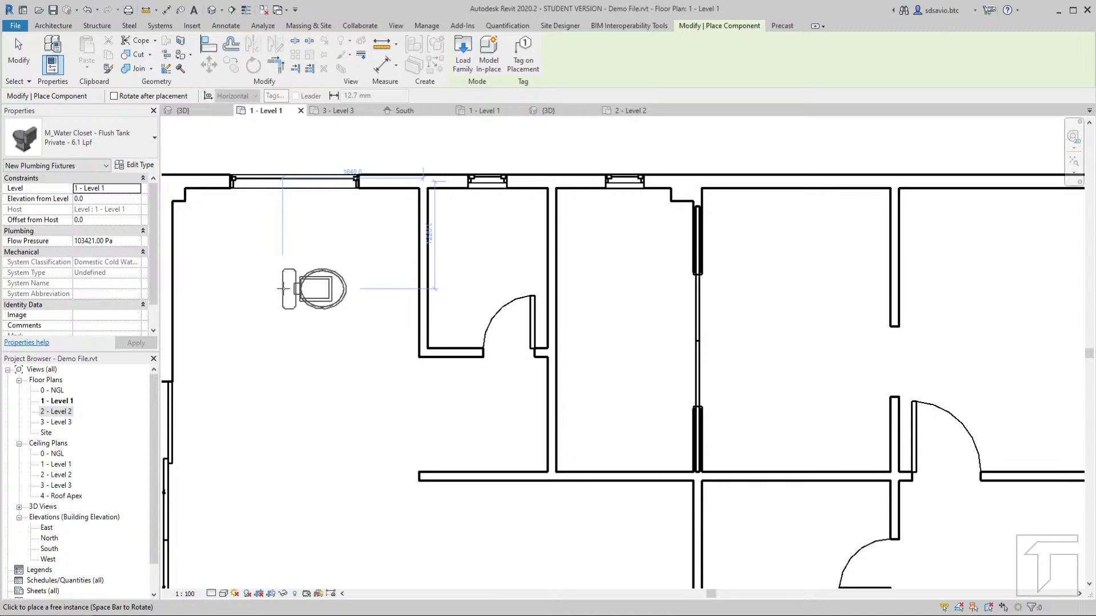
pyautogui.press('space')
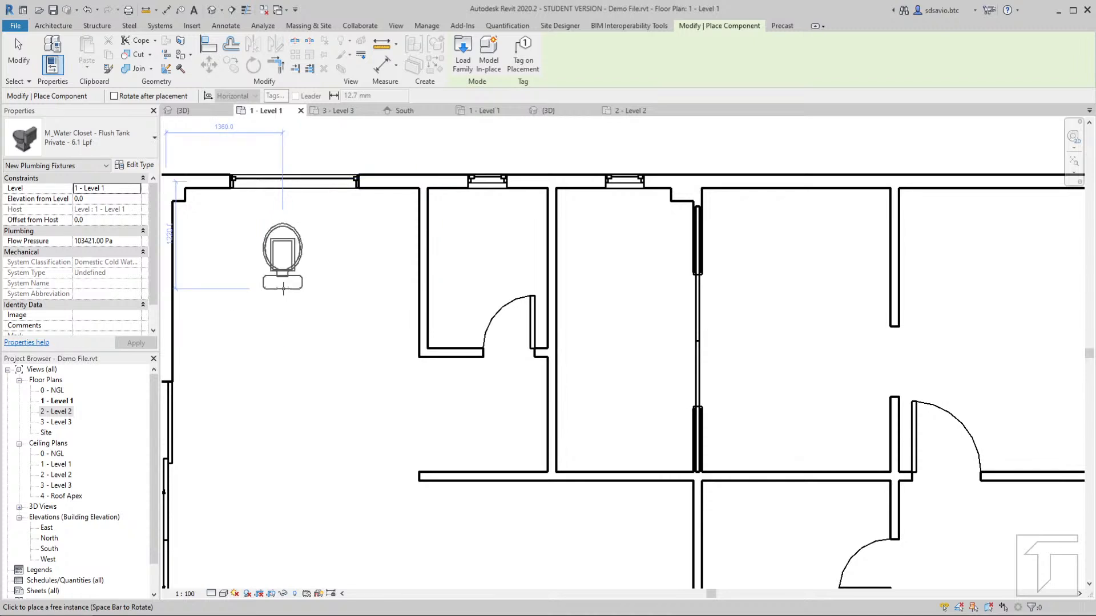
pyautogui.press('space')
pyautogui.press('space')
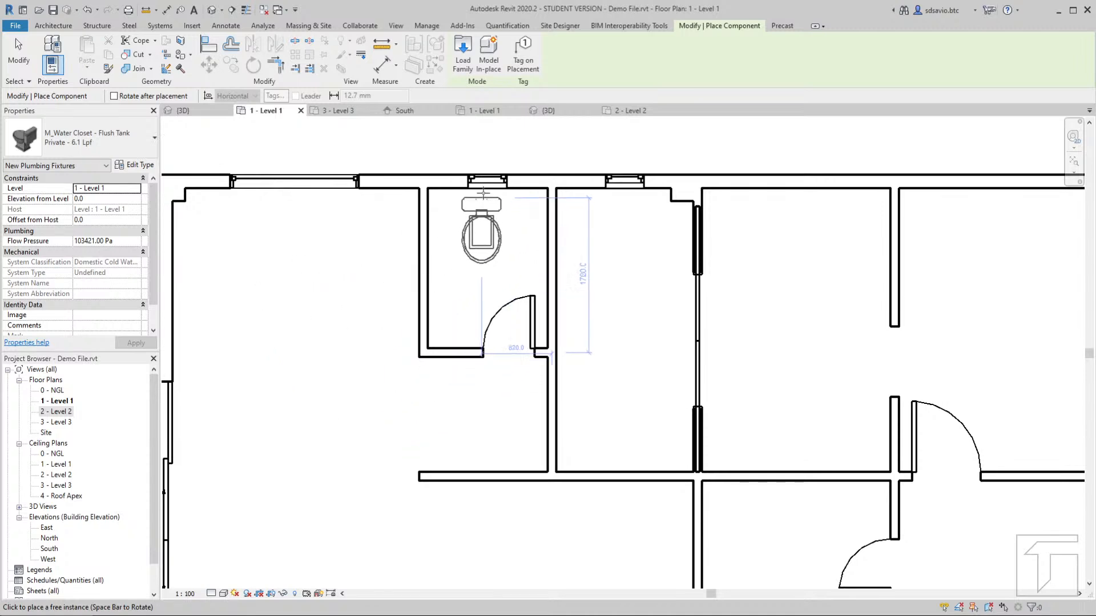
pyautogui.click(490, 228)
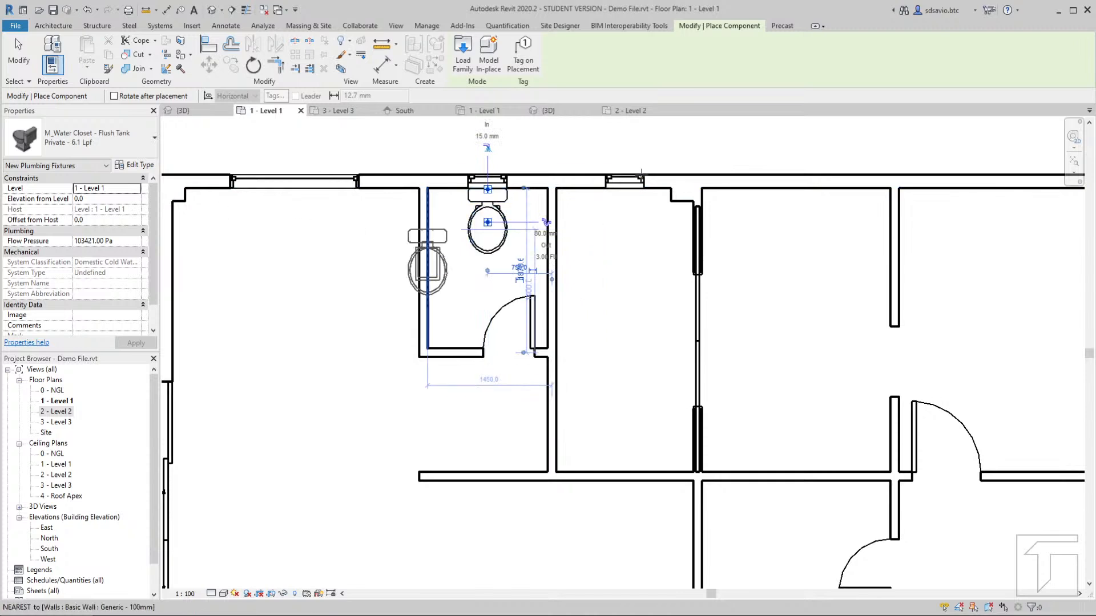
# Place an M_Toilet-Commercial-Wall-3D with 480mm Seat Height on the exterior wall below the window of the adjacent narrow room
pyautogui.click(122, 134)
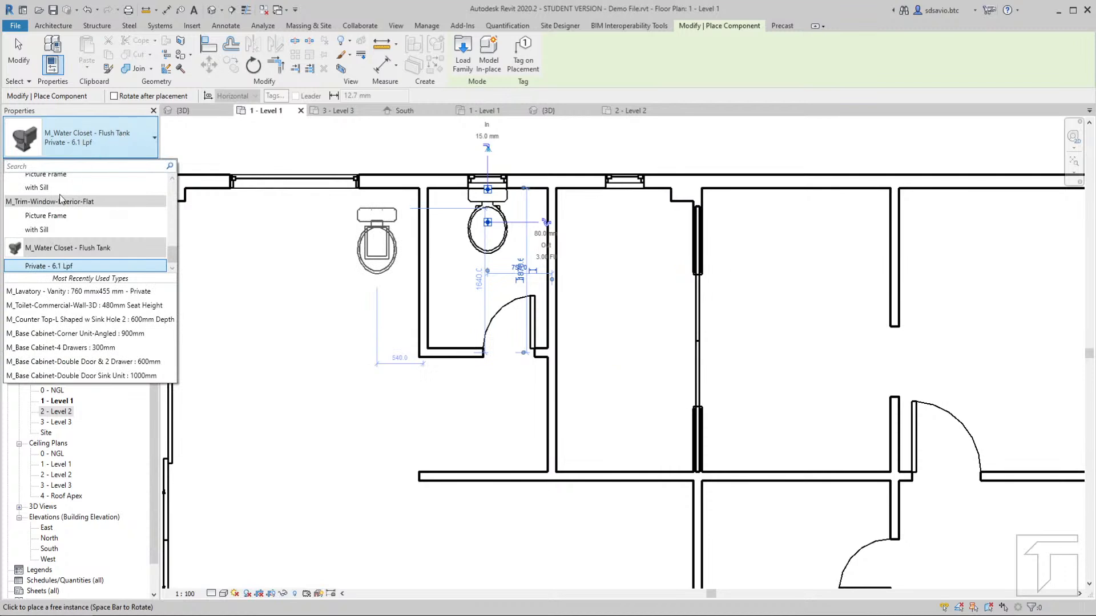
pyautogui.scroll(2, 51, 232)
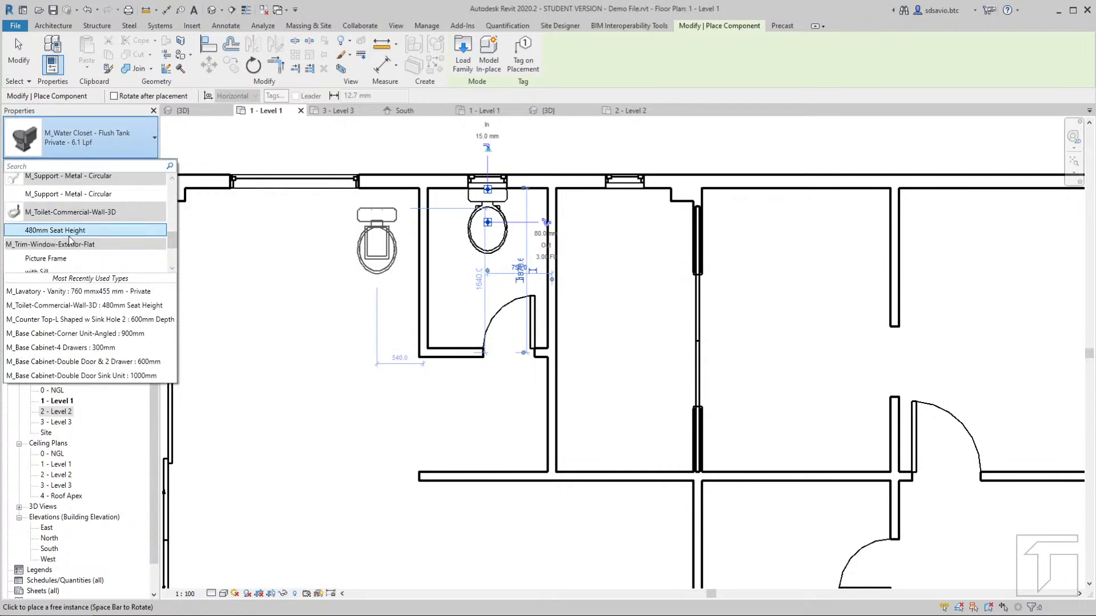
pyautogui.click(58, 231)
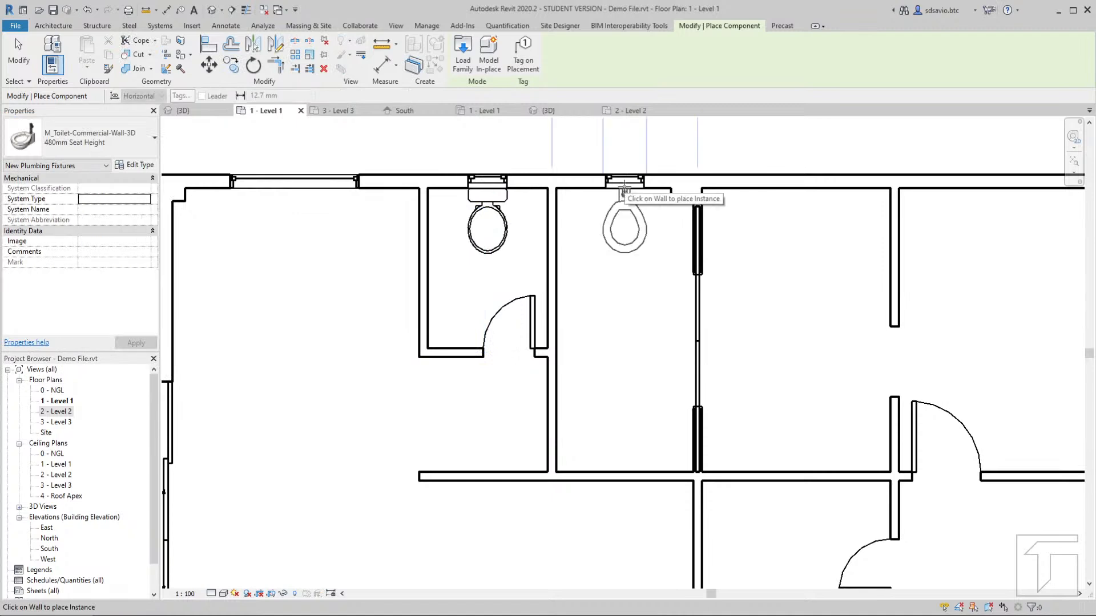
pyautogui.click(625, 189)
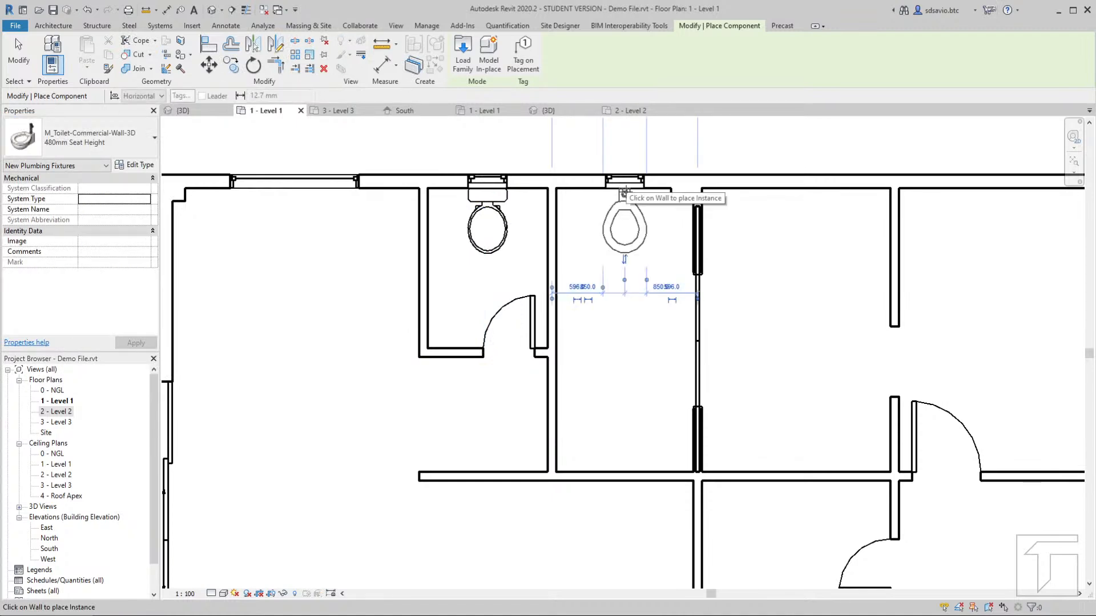
# Place an M_Lavatory - Vanity, 760 mmx455 mm - Private, in the small toilet room beside the door, about 1260 mm from the opposite side wall
pyautogui.click(101, 140)
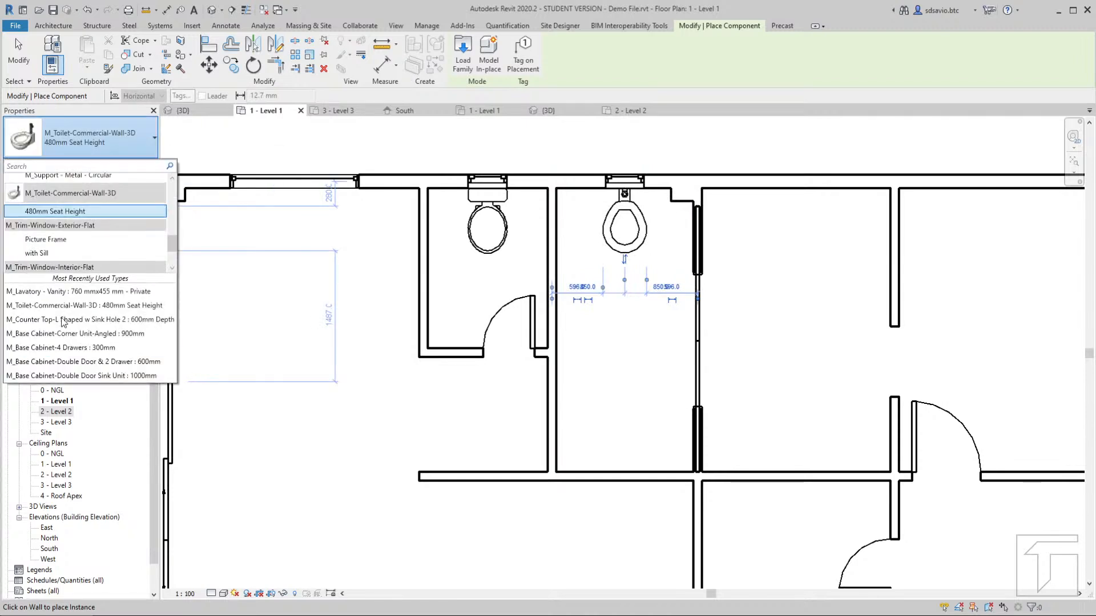
pyautogui.scroll(3, 89, 260)
pyautogui.scroll(3, 90, 260)
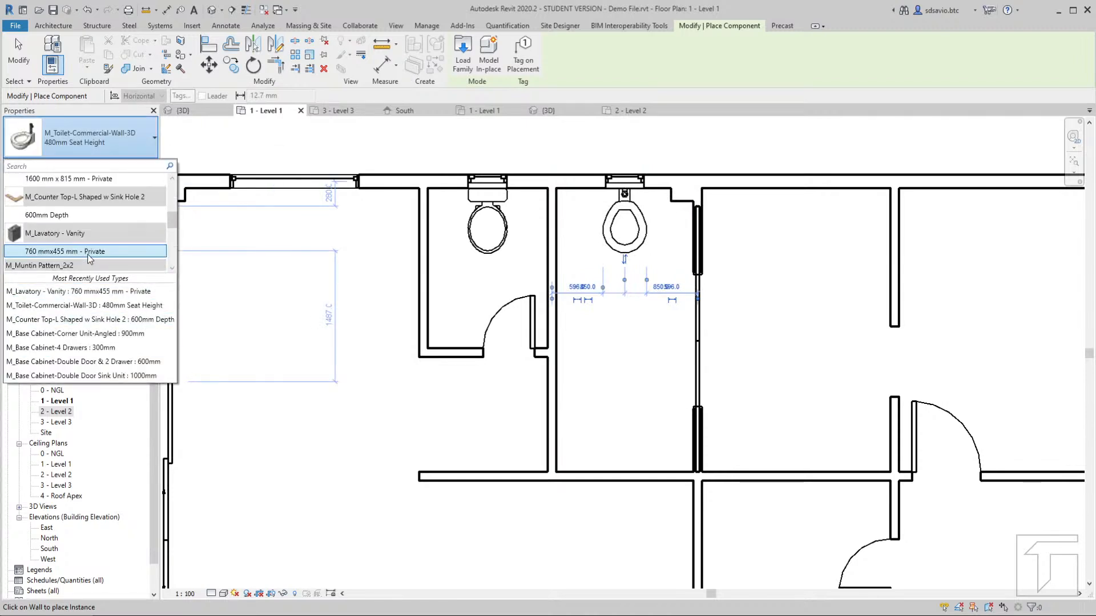
pyautogui.click(41, 255)
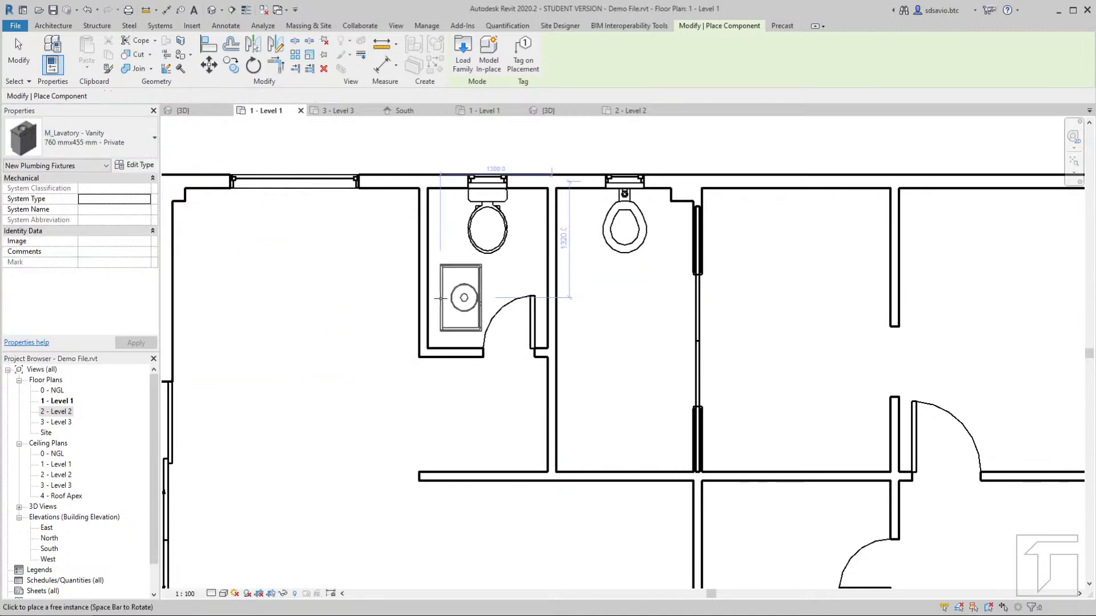
pyautogui.scroll(3, 451, 297)
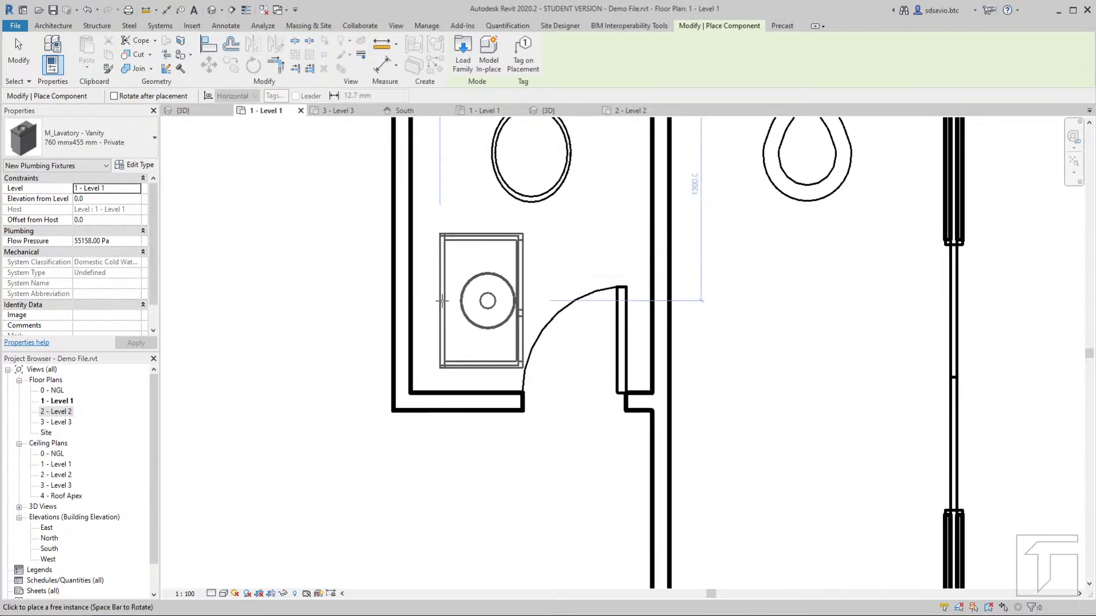
pyautogui.click(444, 295)
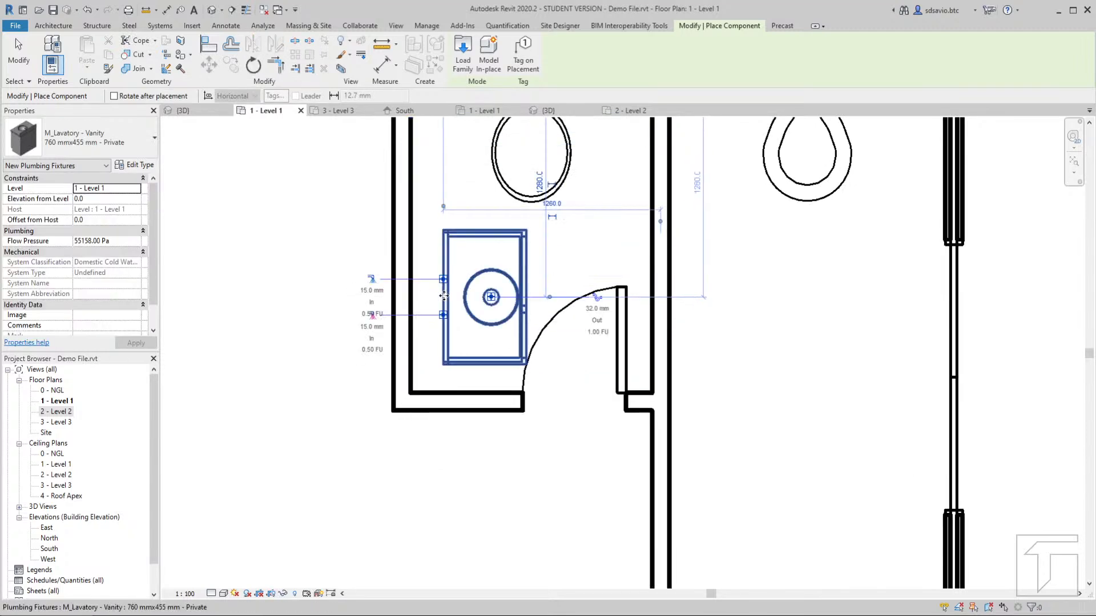
pyautogui.press('Escape')
pyautogui.press('Escape')
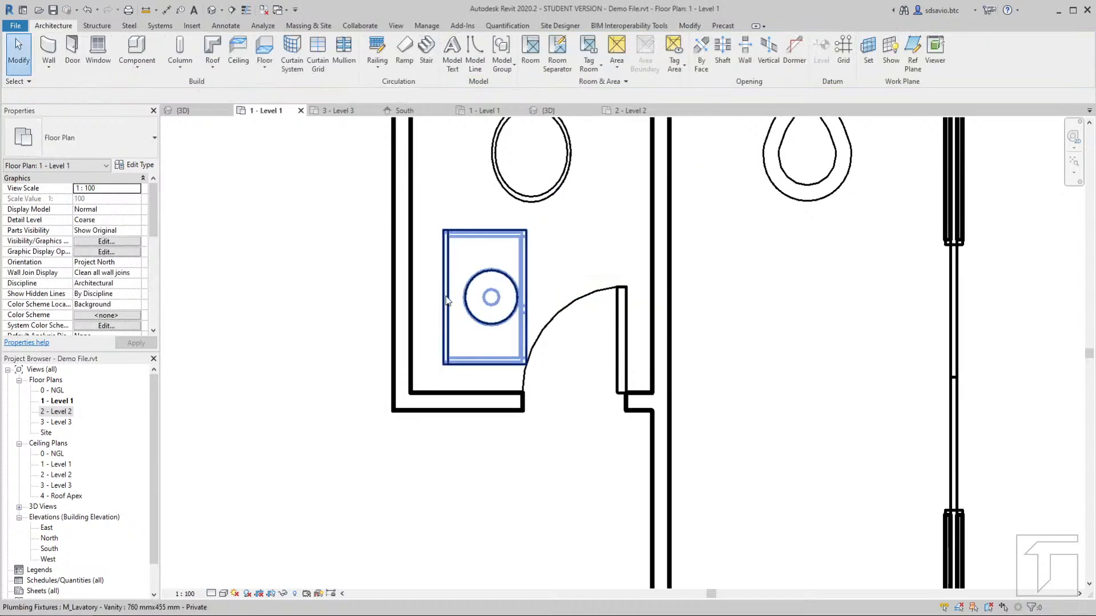
# Move the vanity unconstrained from its lower outer corner to the inner wall corner of the small toilet room
pyautogui.click(450, 301)
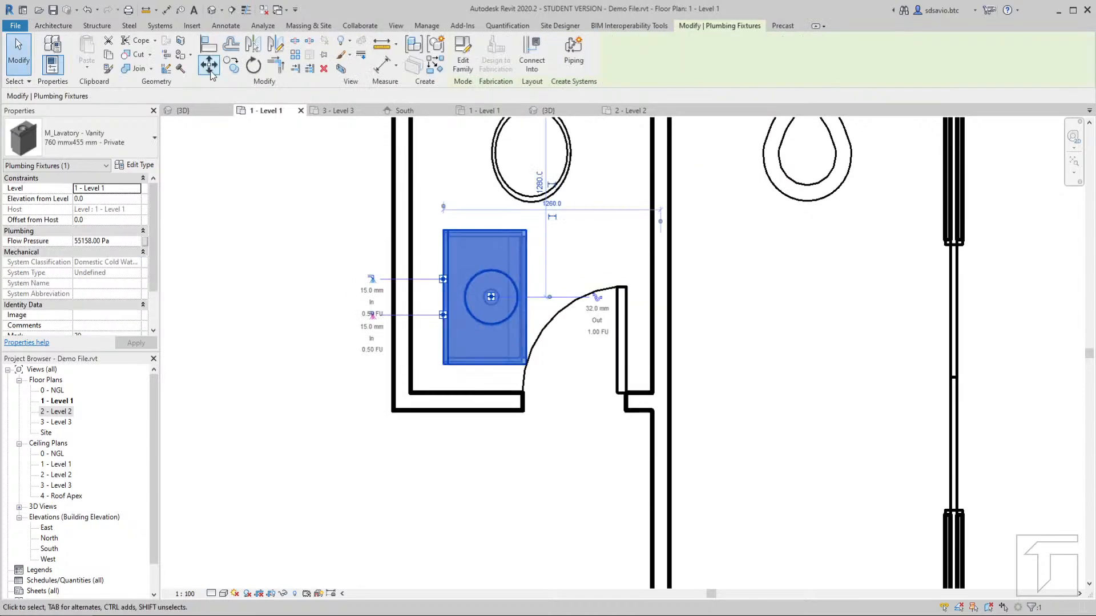
pyautogui.click(209, 68)
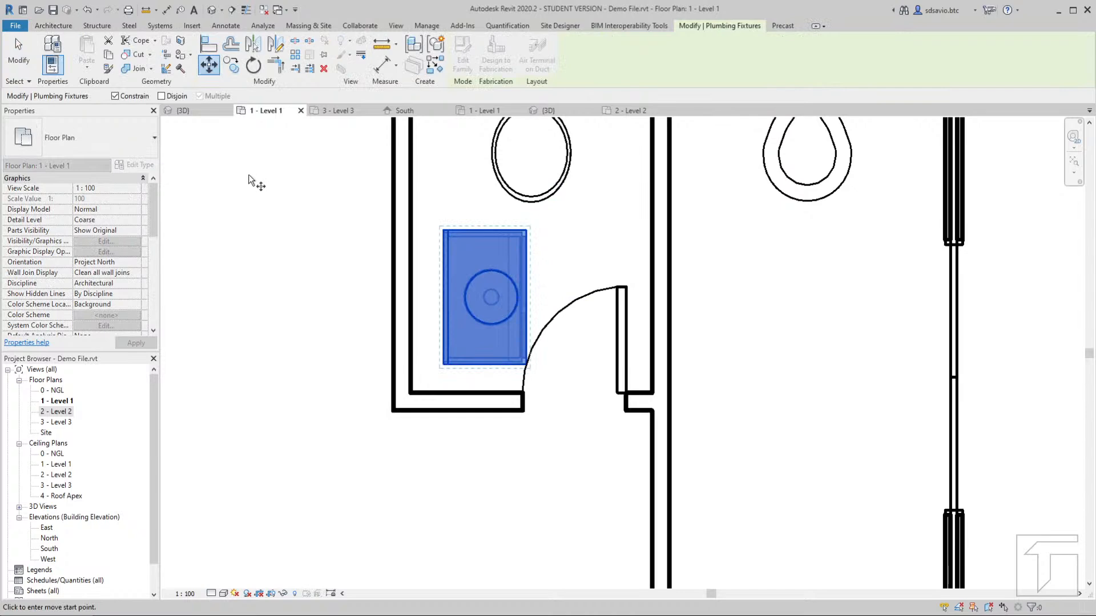
pyautogui.click(443, 363)
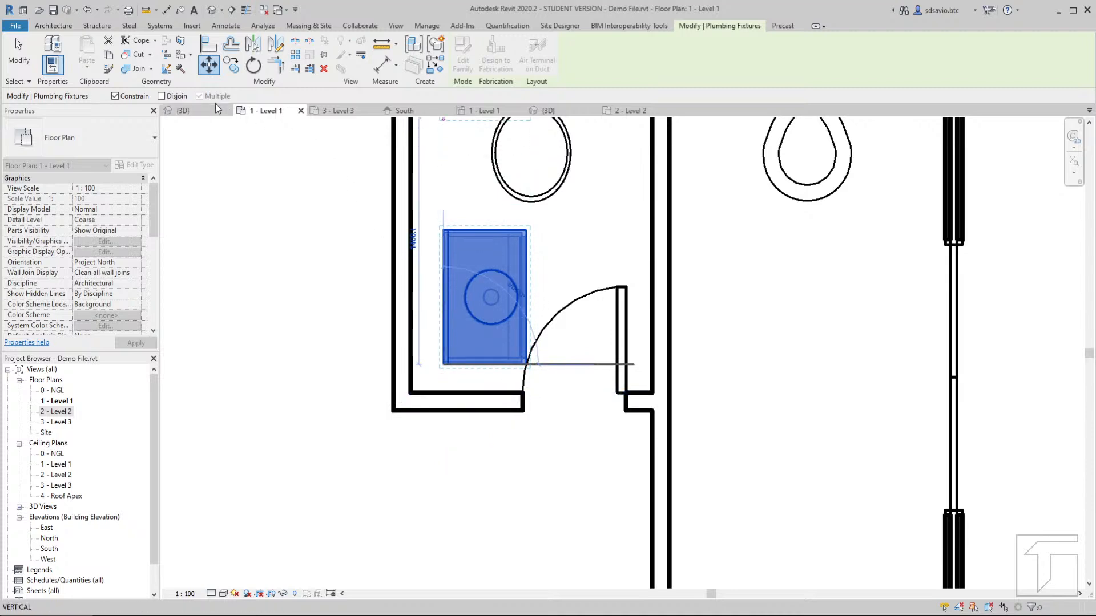
pyautogui.click(115, 97)
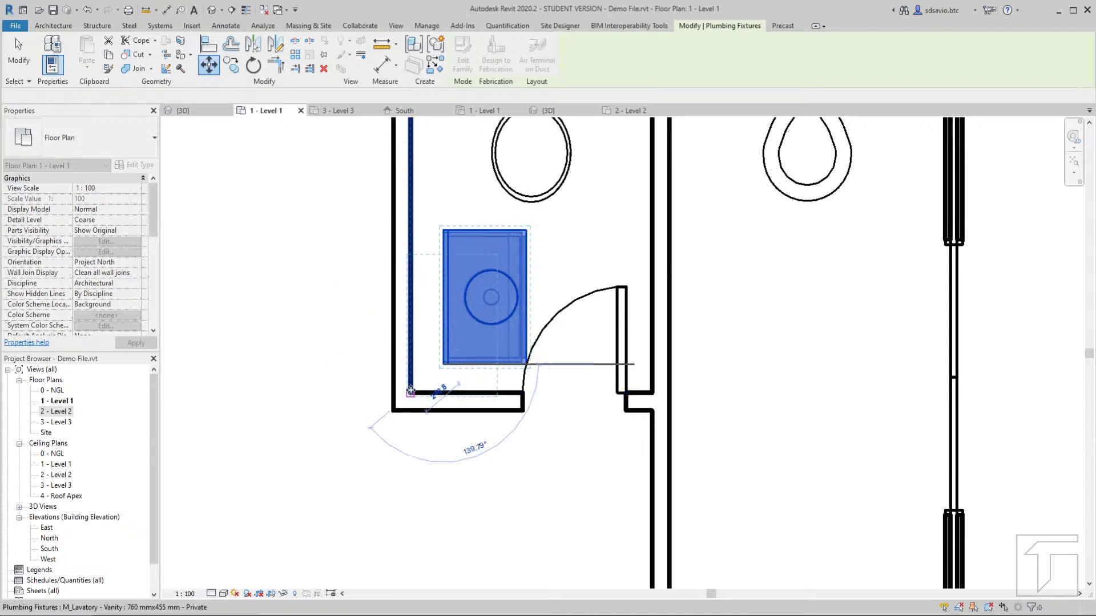
pyautogui.click(410, 392)
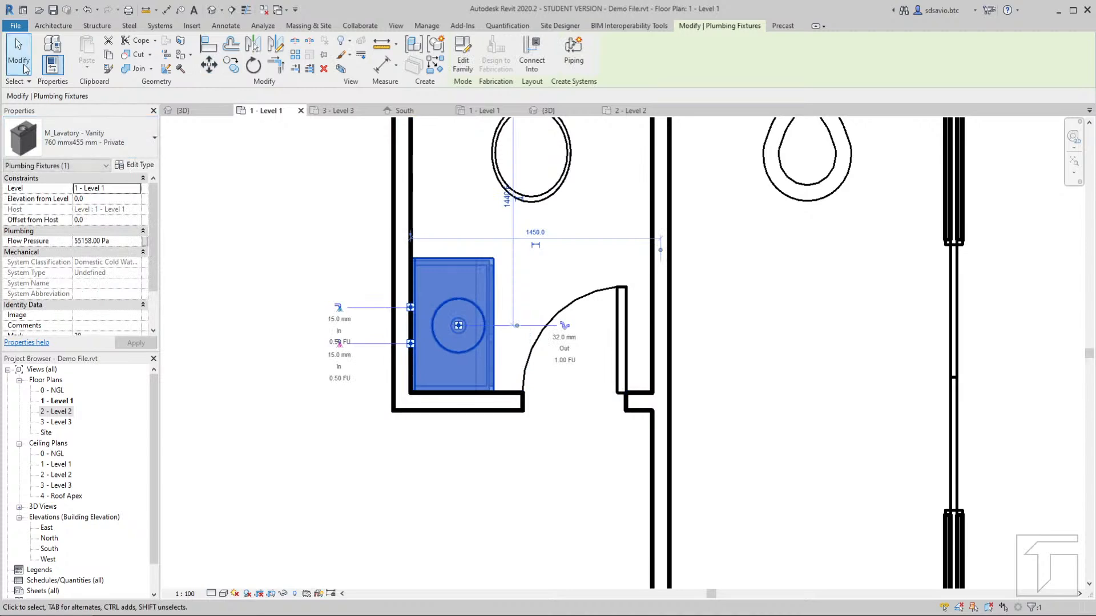
pyautogui.click(296, 259)
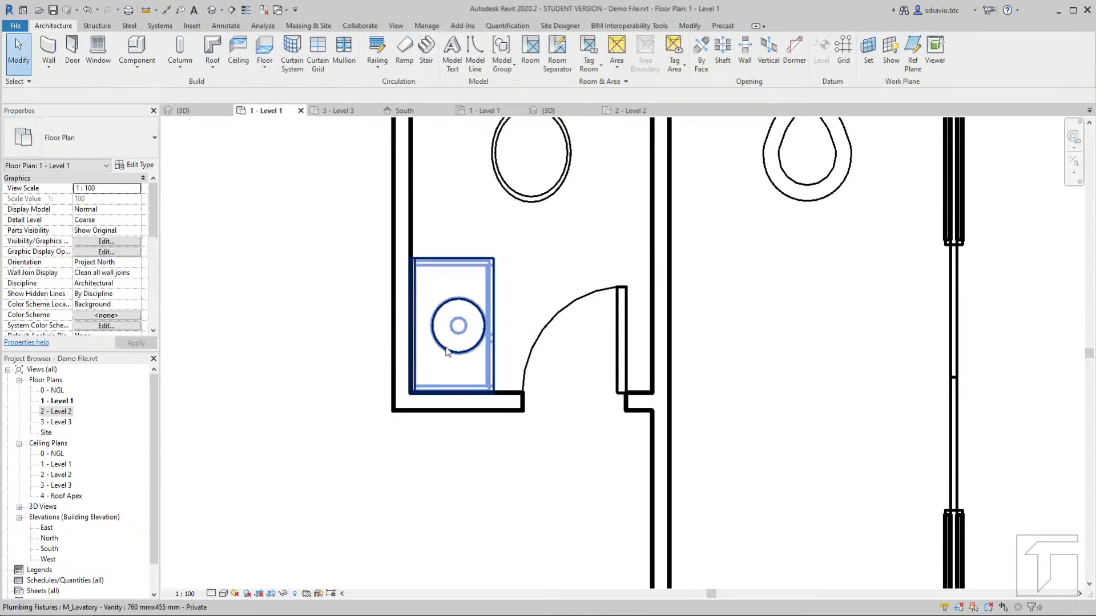
# Look through the loaded component types for a further fixture for the Level 1 bathroom
pyautogui.scroll(-3, 318, 245)
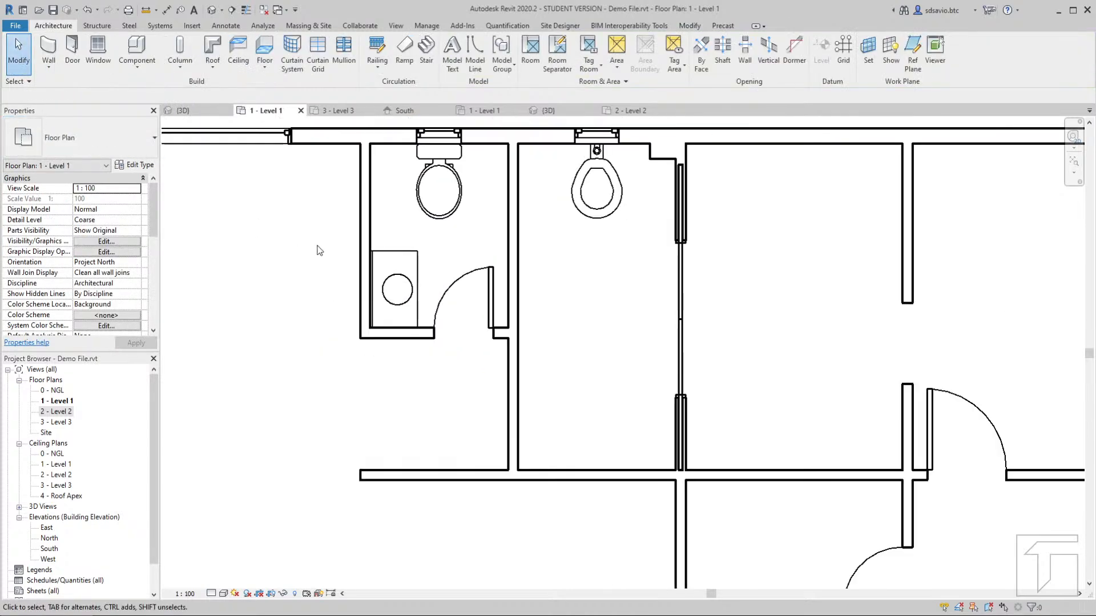
pyautogui.scroll(2, 612, 441)
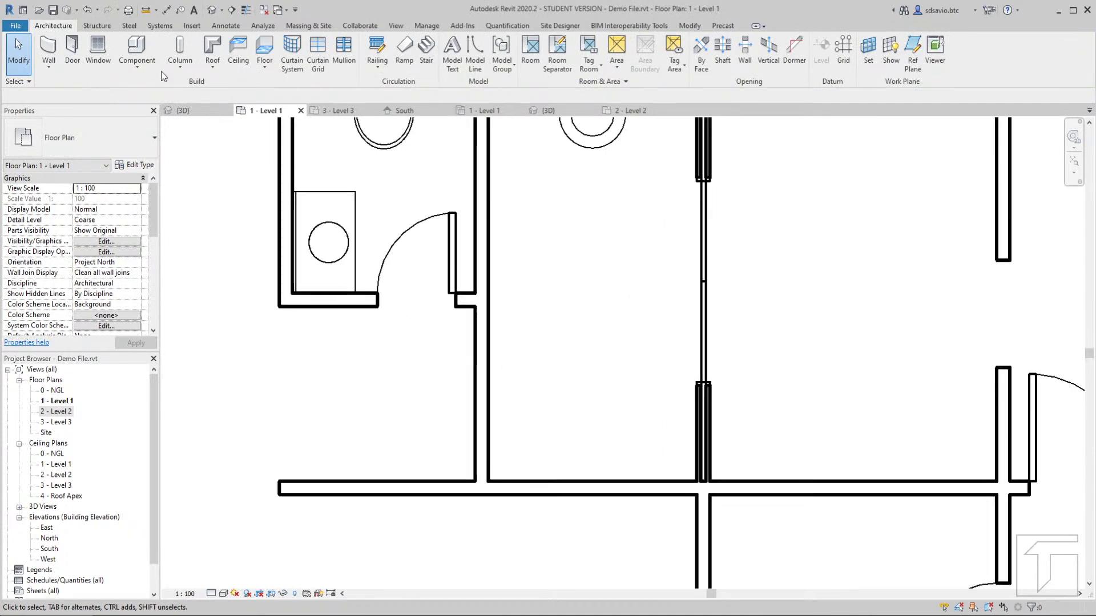
pyautogui.click(137, 50)
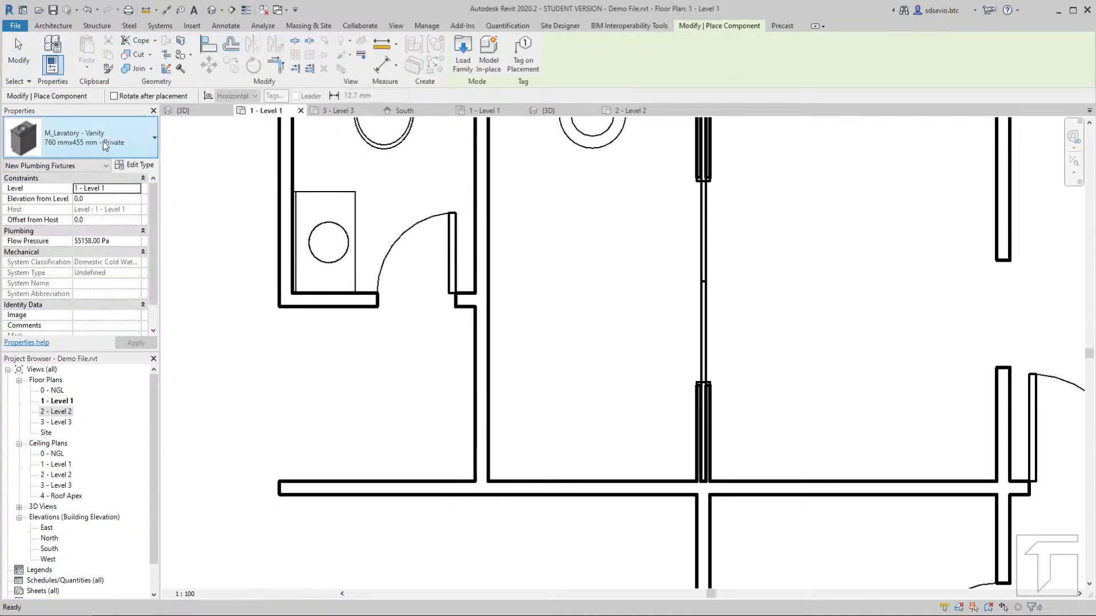
pyautogui.click(105, 146)
pyautogui.scroll(1, 78, 225)
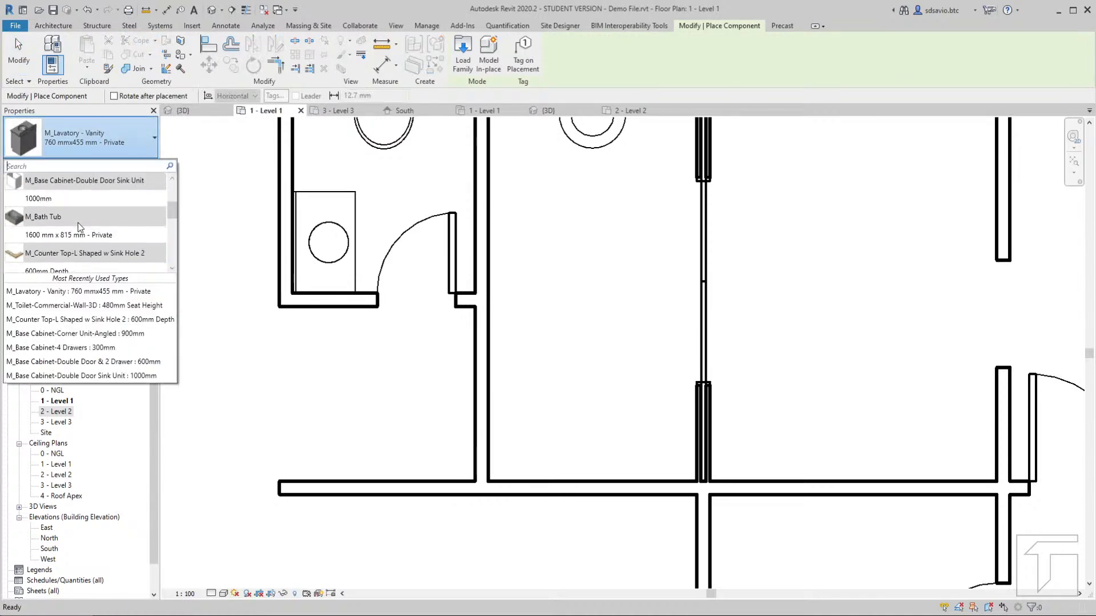
pyautogui.scroll(3, 78, 224)
pyautogui.scroll(-5, 79, 224)
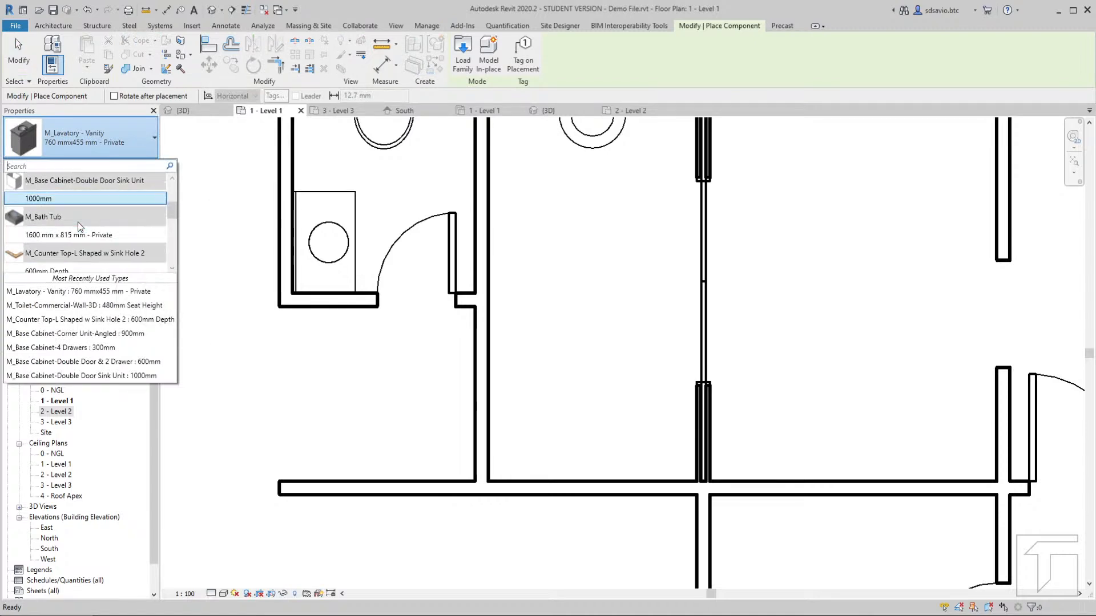
pyautogui.scroll(-5, 78, 225)
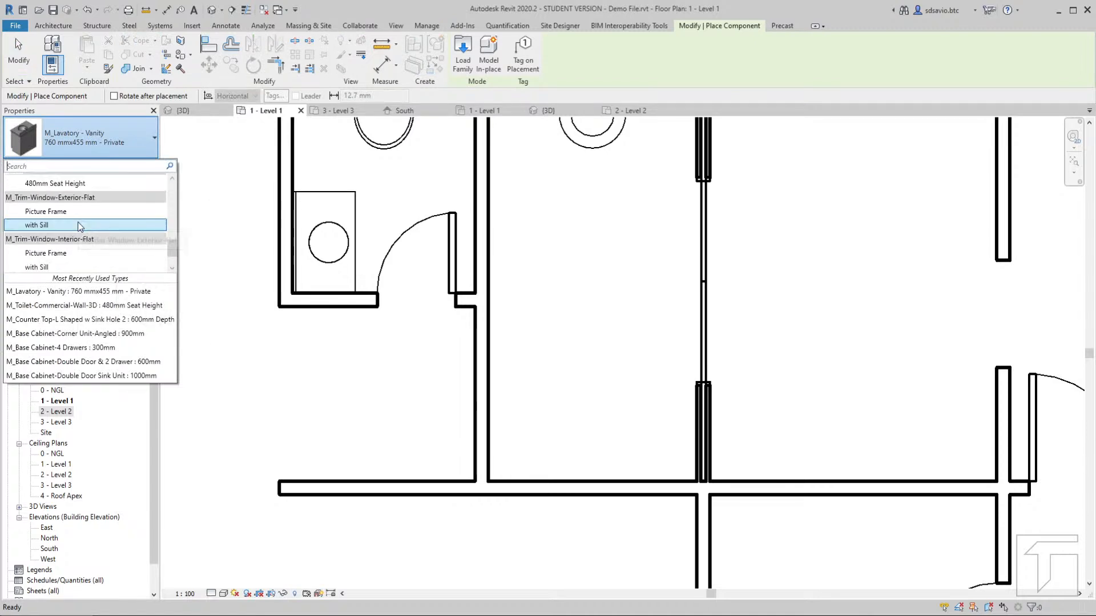
pyautogui.scroll(-1, 79, 227)
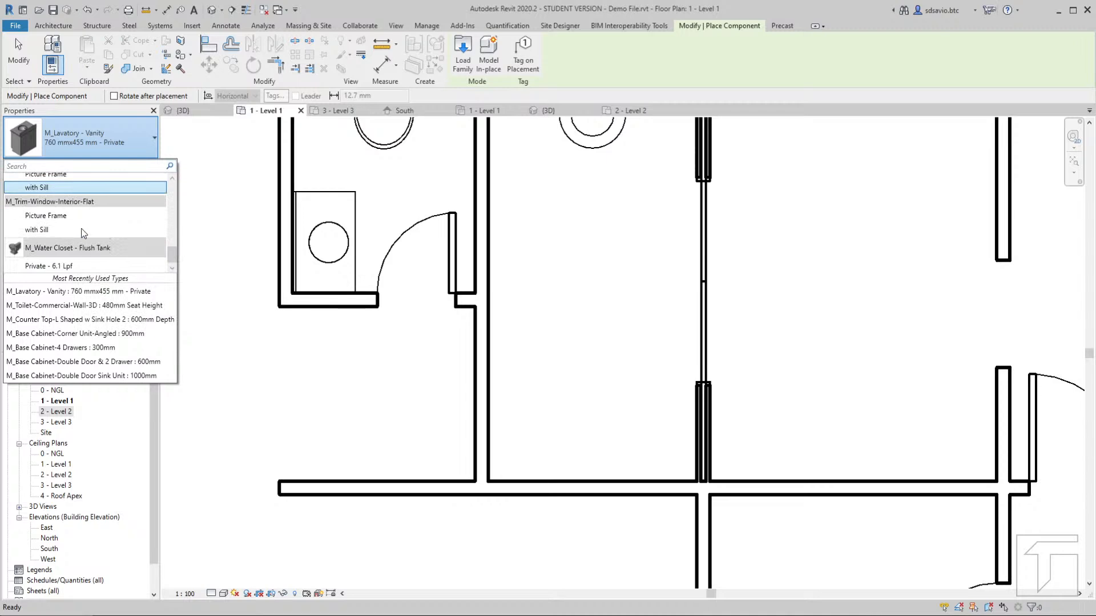
pyautogui.scroll(2, 85, 239)
pyautogui.scroll(4, 87, 244)
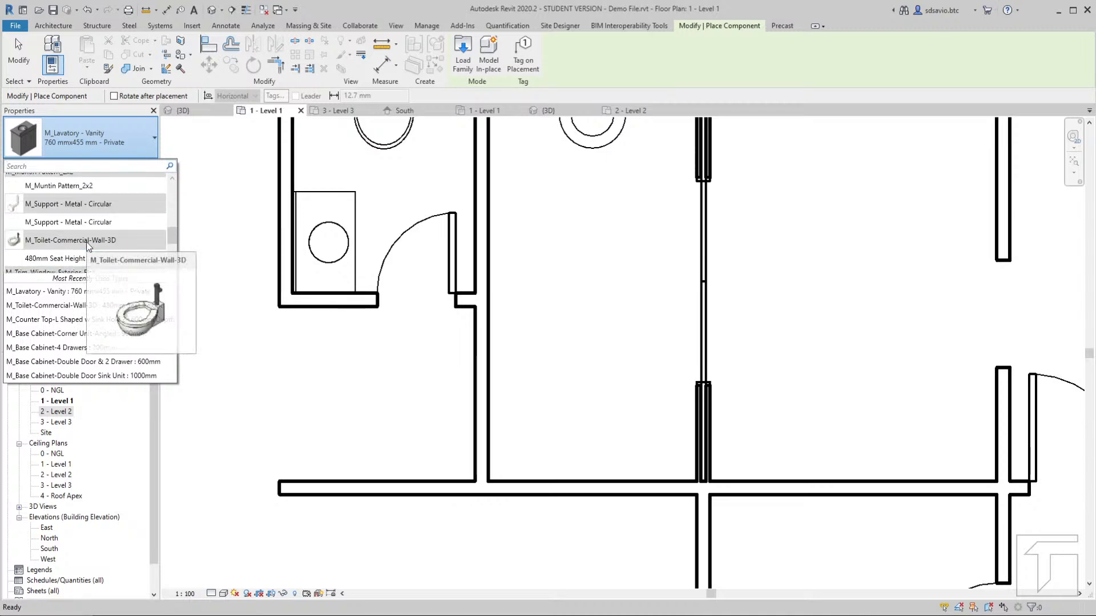
pyautogui.scroll(6, 86, 241)
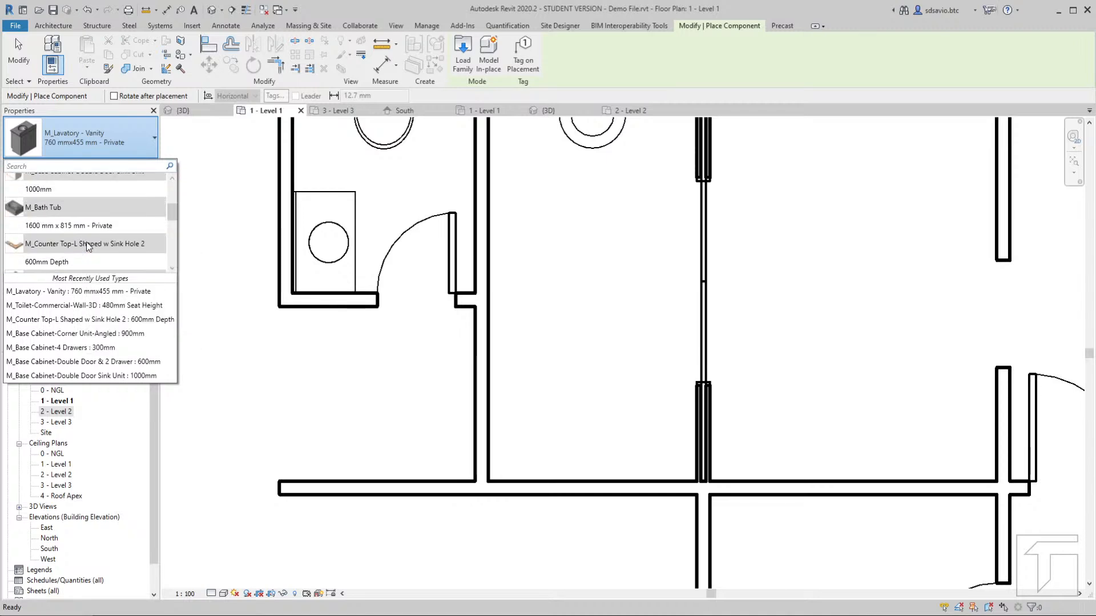
pyautogui.scroll(-8, 87, 242)
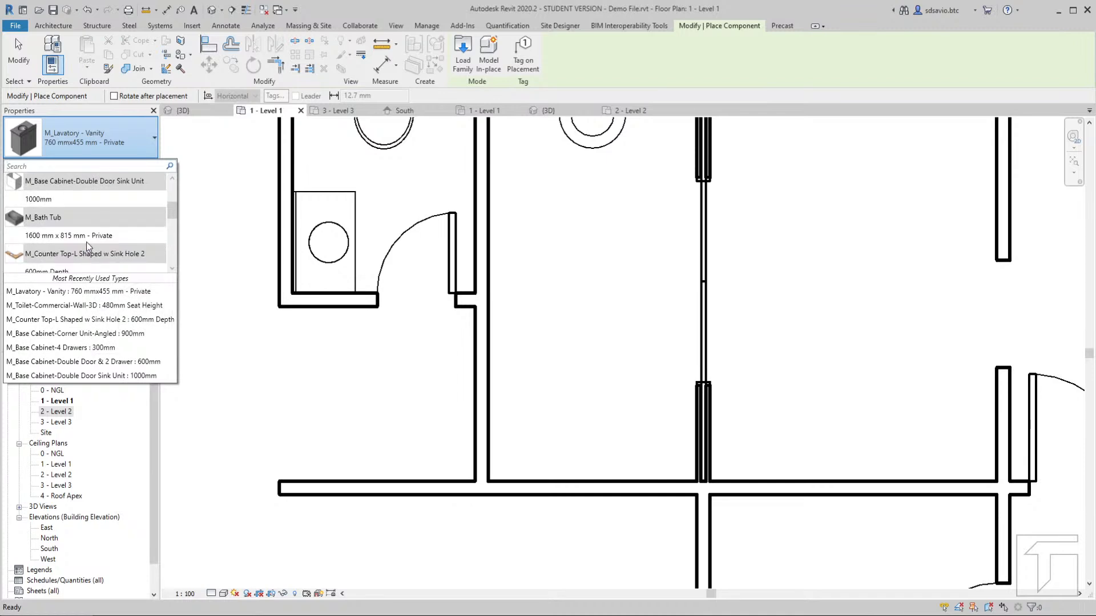
pyautogui.scroll(-3, 87, 242)
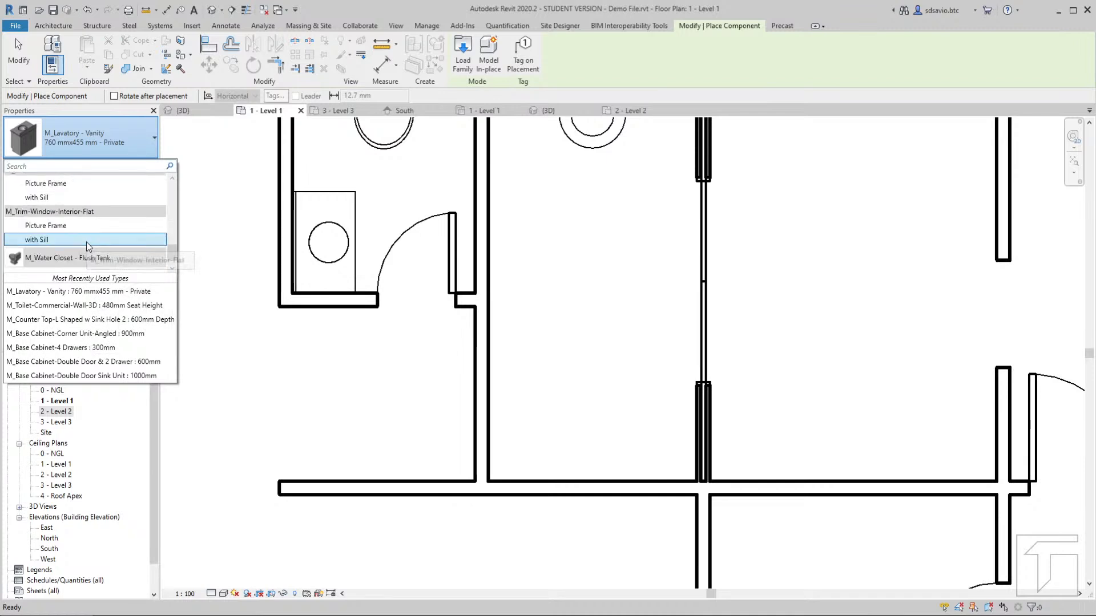
pyautogui.scroll(1, 97, 248)
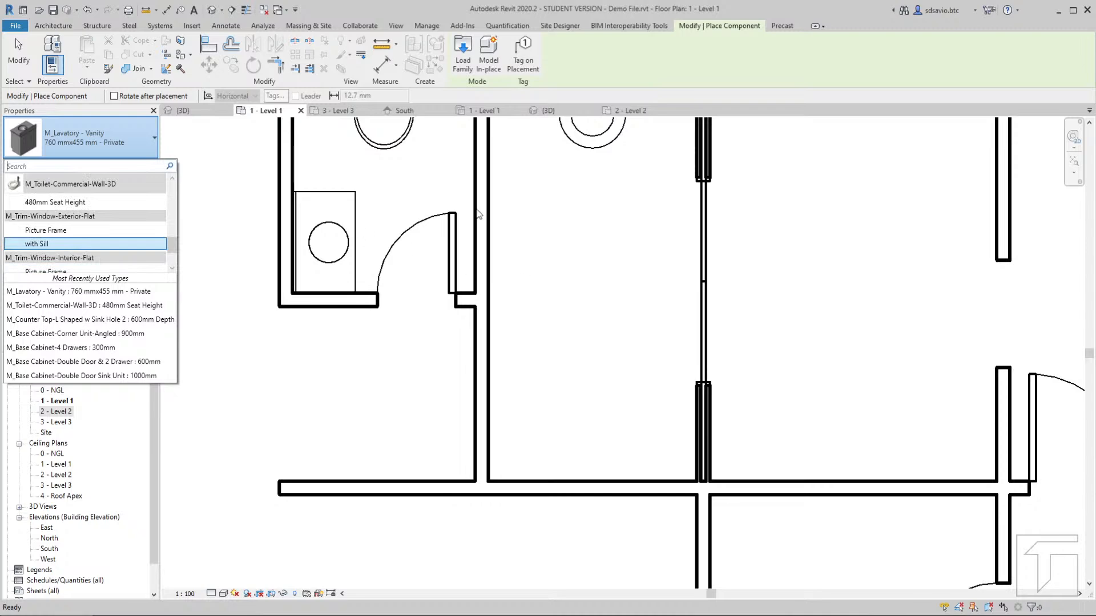
pyautogui.press('Escape')
pyautogui.scroll(-2, 572, 233)
pyautogui.press('Escape')
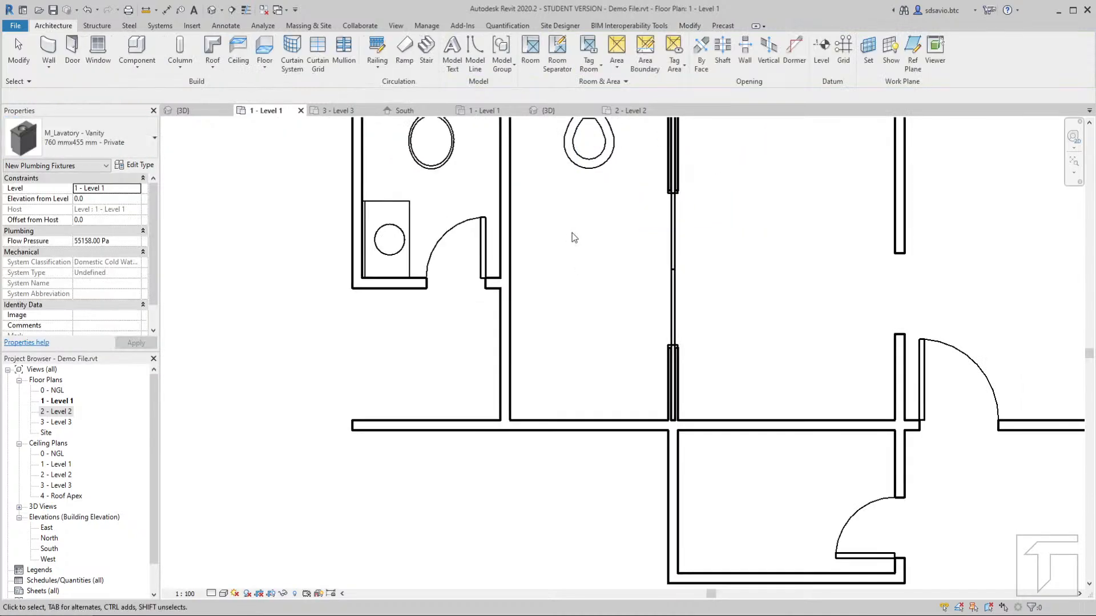
# Place an M_Base Cabinet-Corner Unit-Angled, 900mm, in the open area's corner between the long horizontal wall and the small lower room's side wall
pyautogui.scroll(-3, 572, 233)
pyautogui.scroll(4, 560, 467)
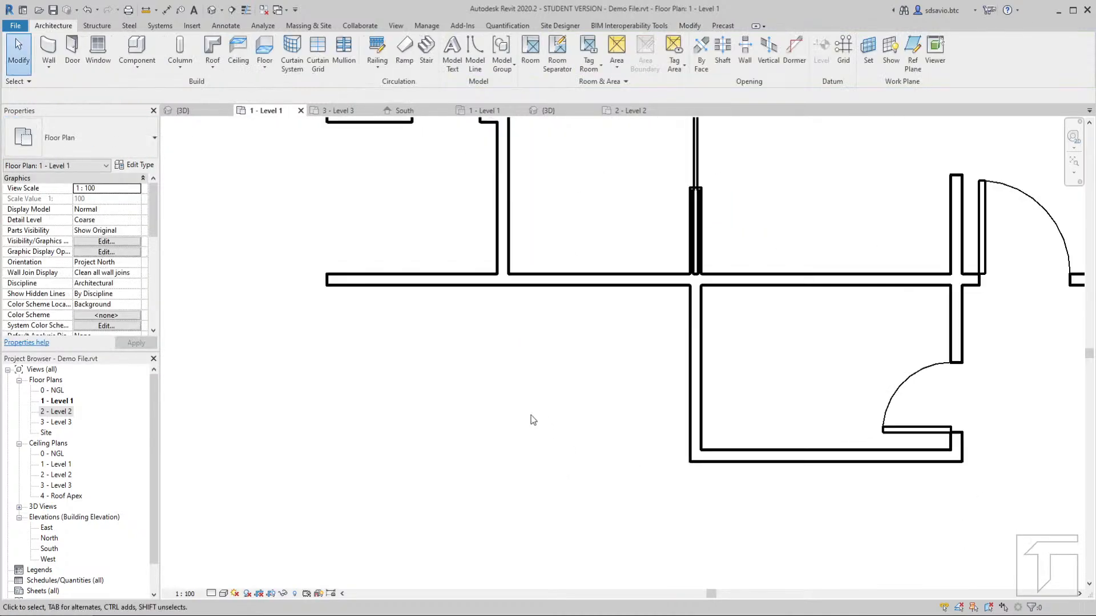
pyautogui.moveTo(527, 415); pyautogui.dragTo(571, 396, button='middle')
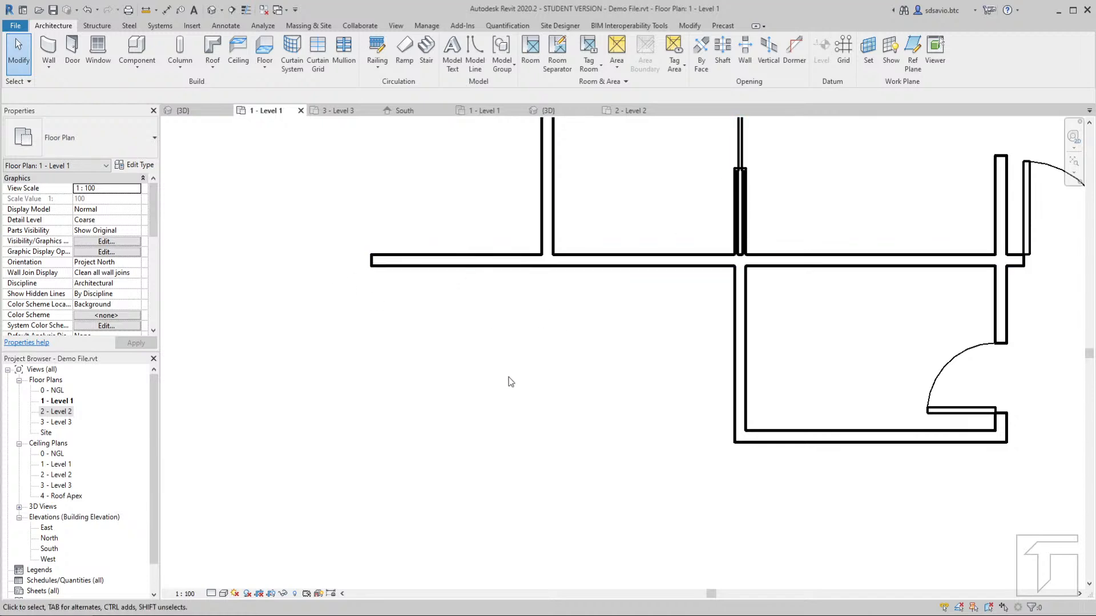
pyautogui.click(136, 50)
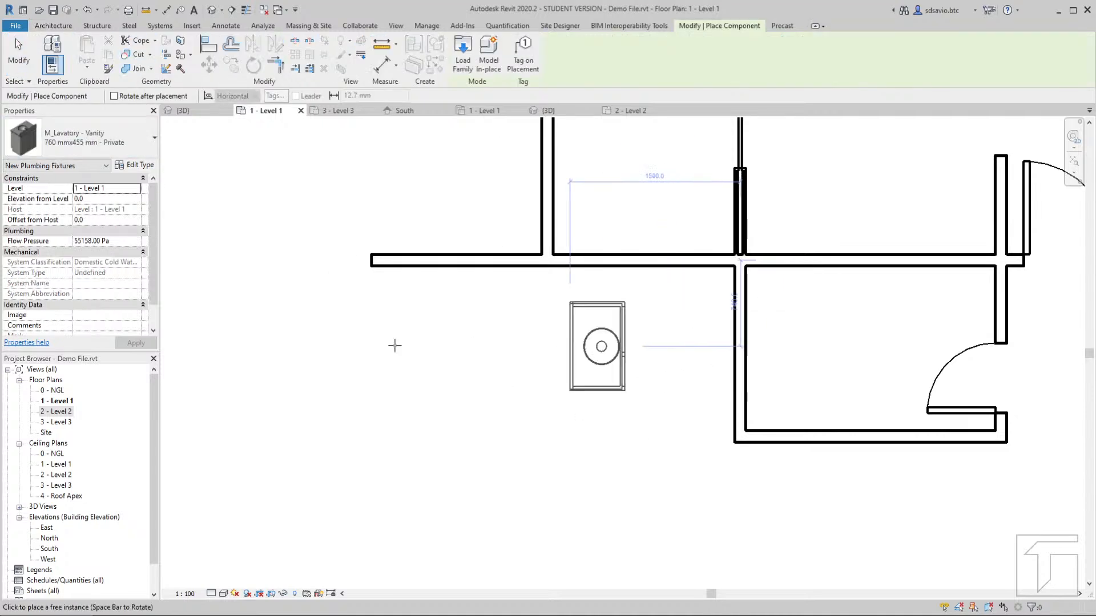
pyautogui.click(95, 134)
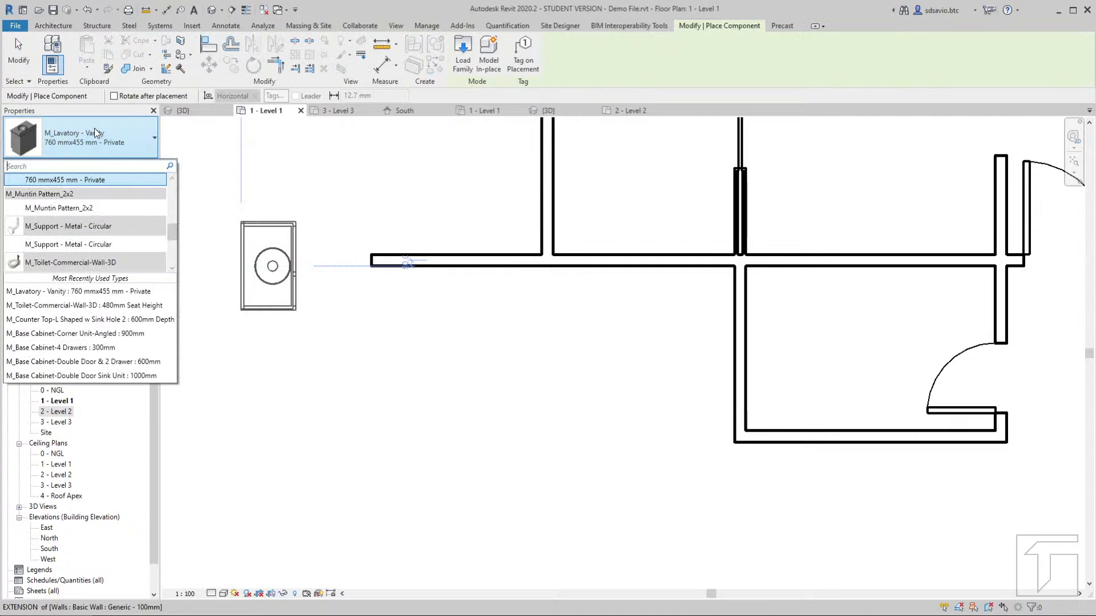
pyautogui.scroll(5, 111, 234)
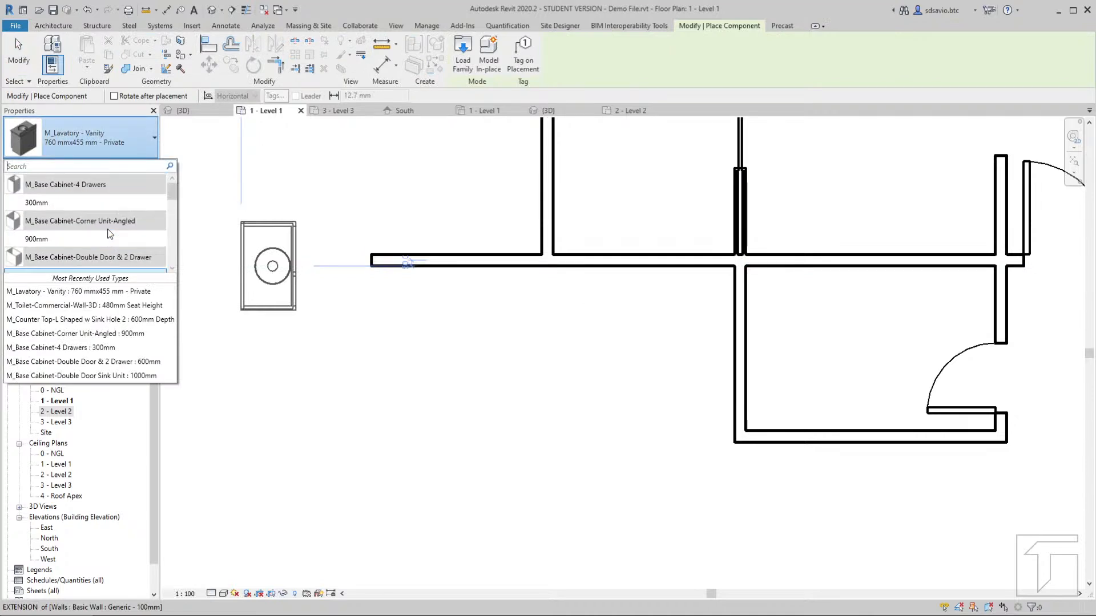
pyautogui.scroll(-3, 108, 230)
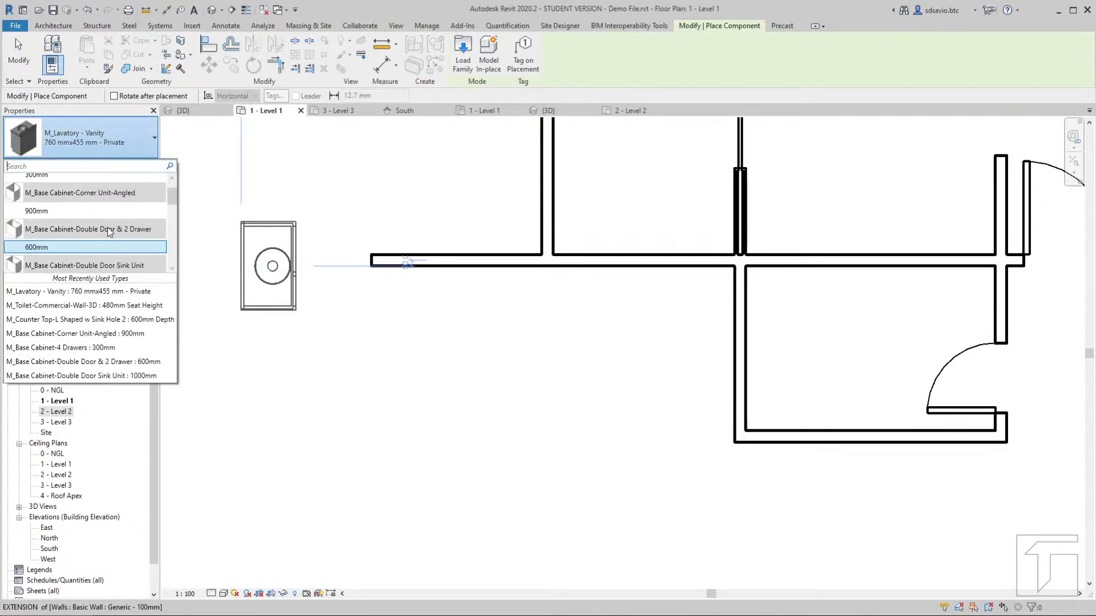
pyautogui.scroll(-1, 108, 228)
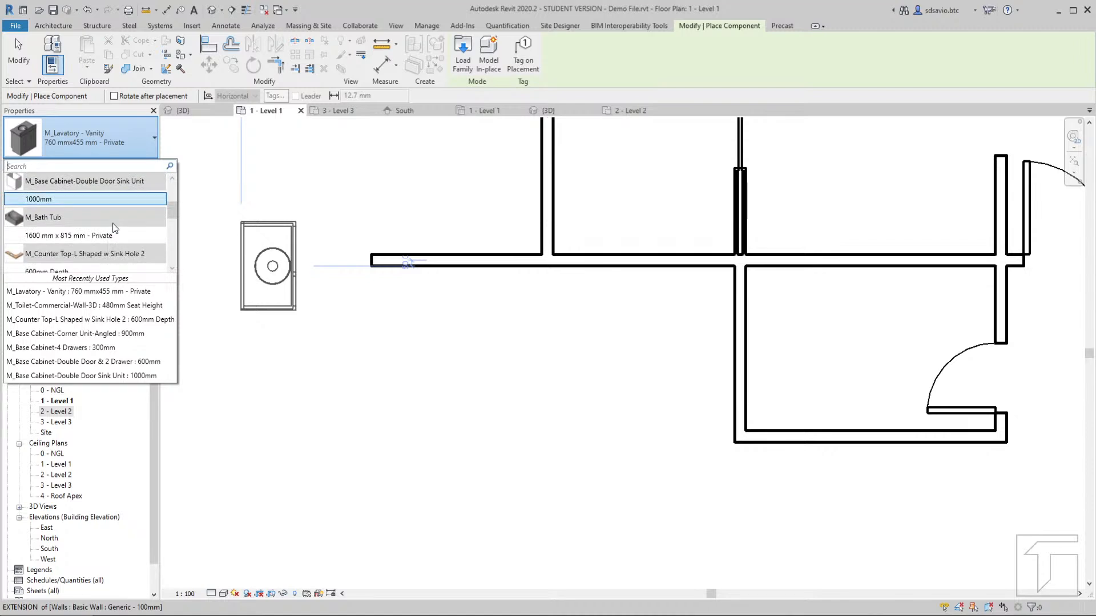
pyautogui.scroll(3, 112, 224)
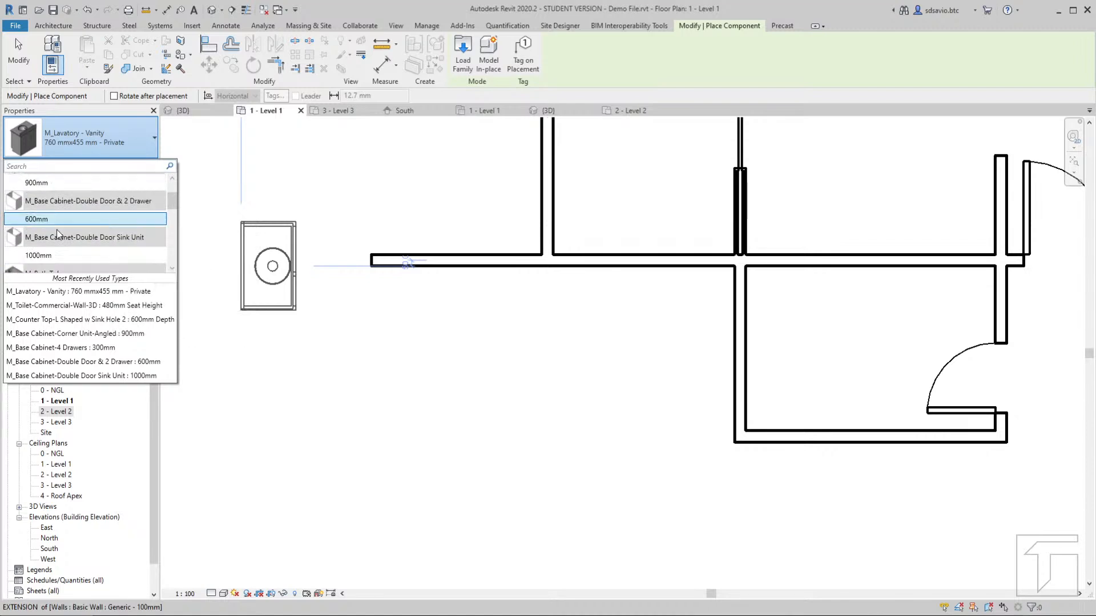
pyautogui.scroll(1, 56, 230)
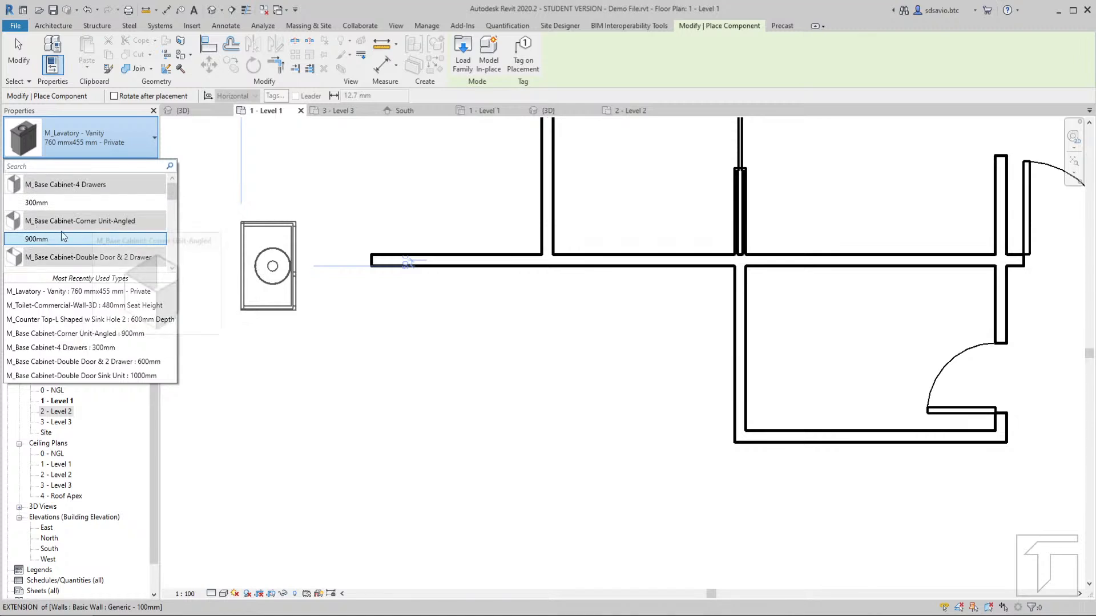
pyautogui.click(37, 244)
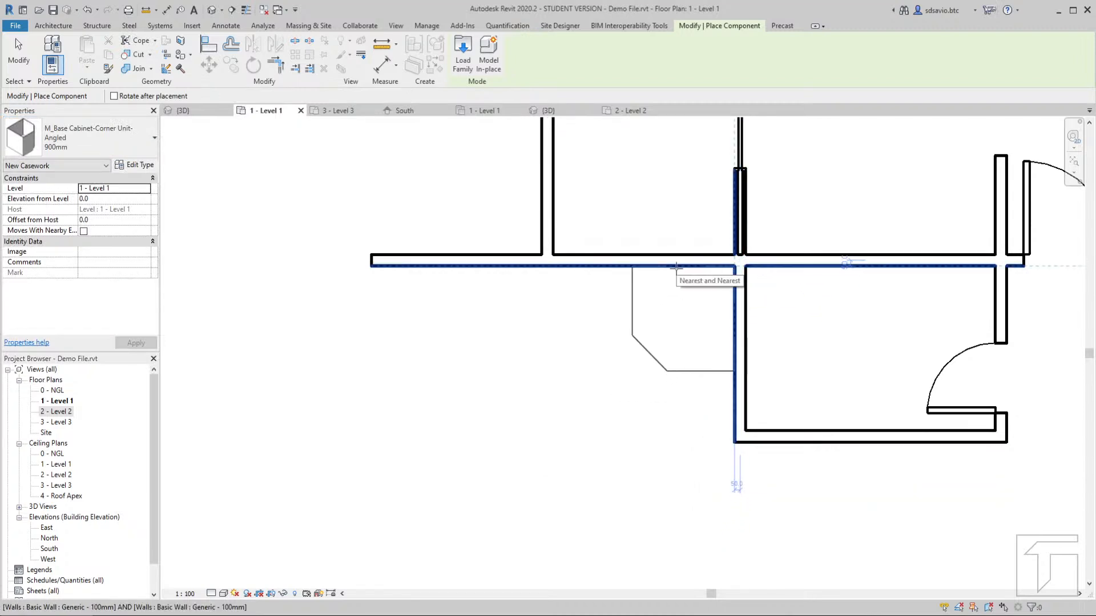
pyautogui.click(676, 267)
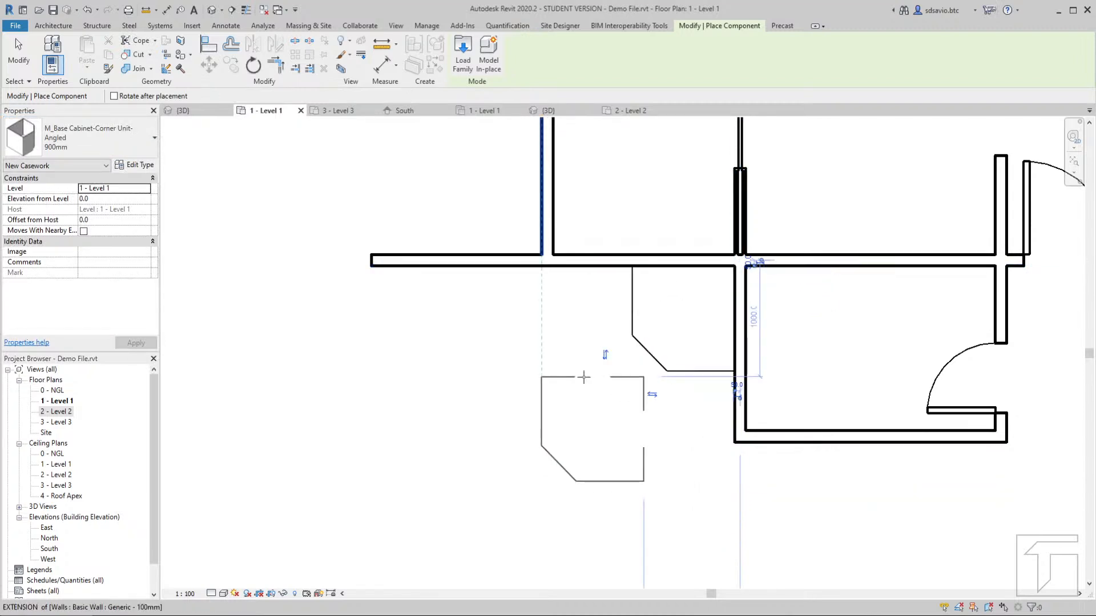
# Place an M_Base Cabinet-Double Door Sink Unit, 1000mm, along the horizontal wall directly beside the angled corner cabinet
pyautogui.click(104, 132)
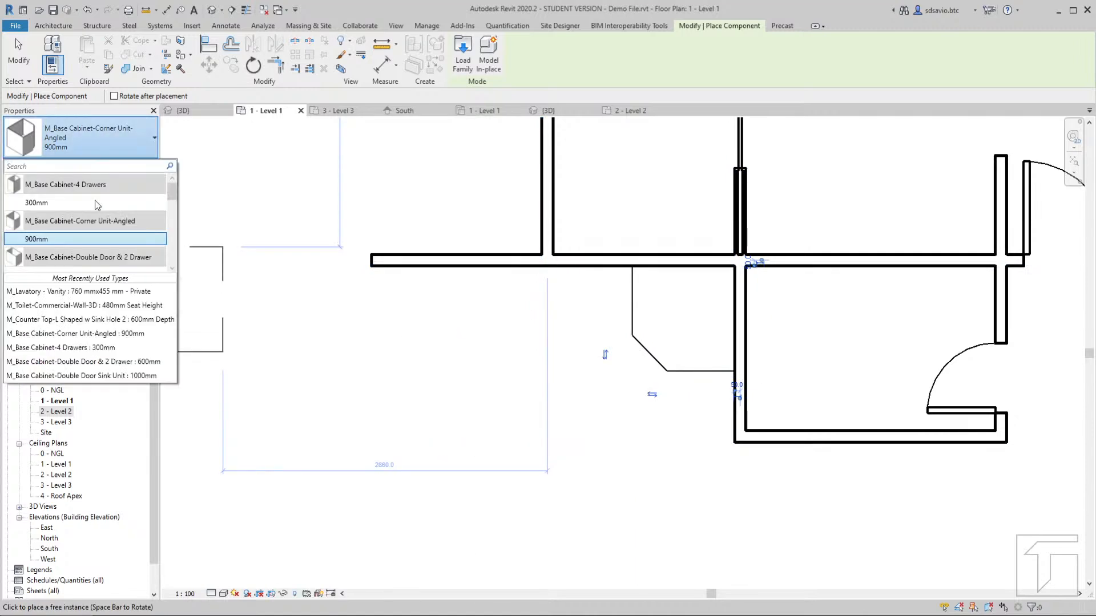
pyautogui.scroll(-1, 93, 222)
pyautogui.scroll(-2, 92, 218)
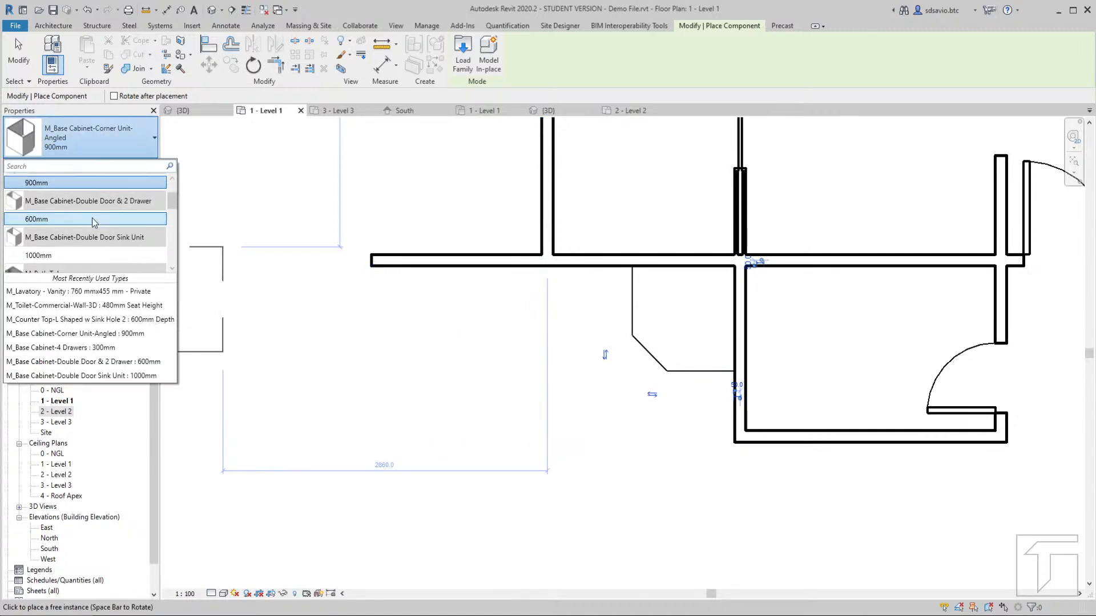
pyautogui.click(44, 232)
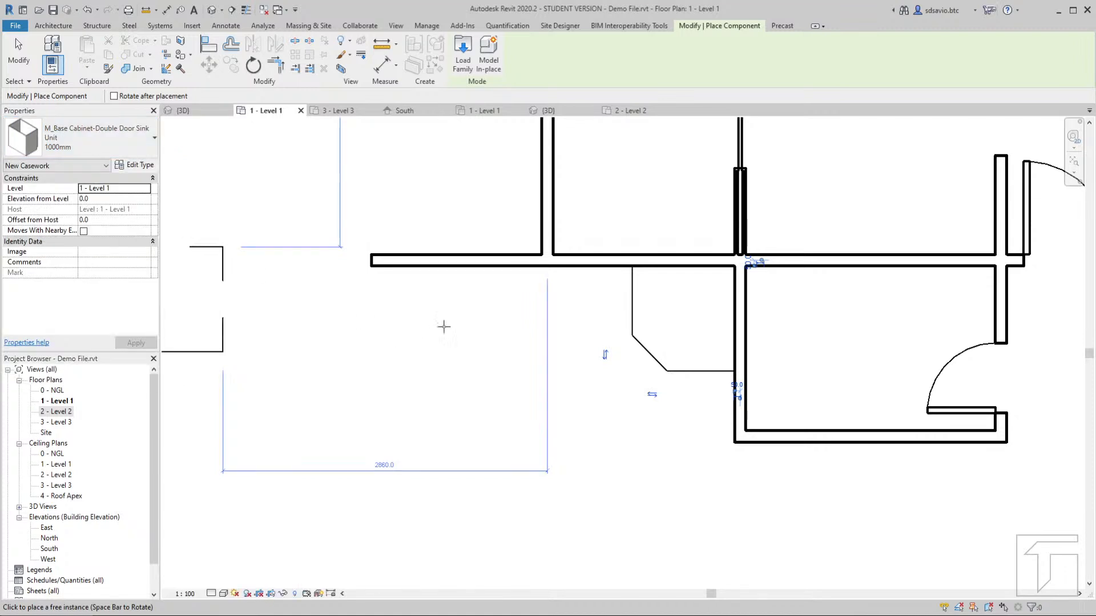
pyautogui.click(575, 266)
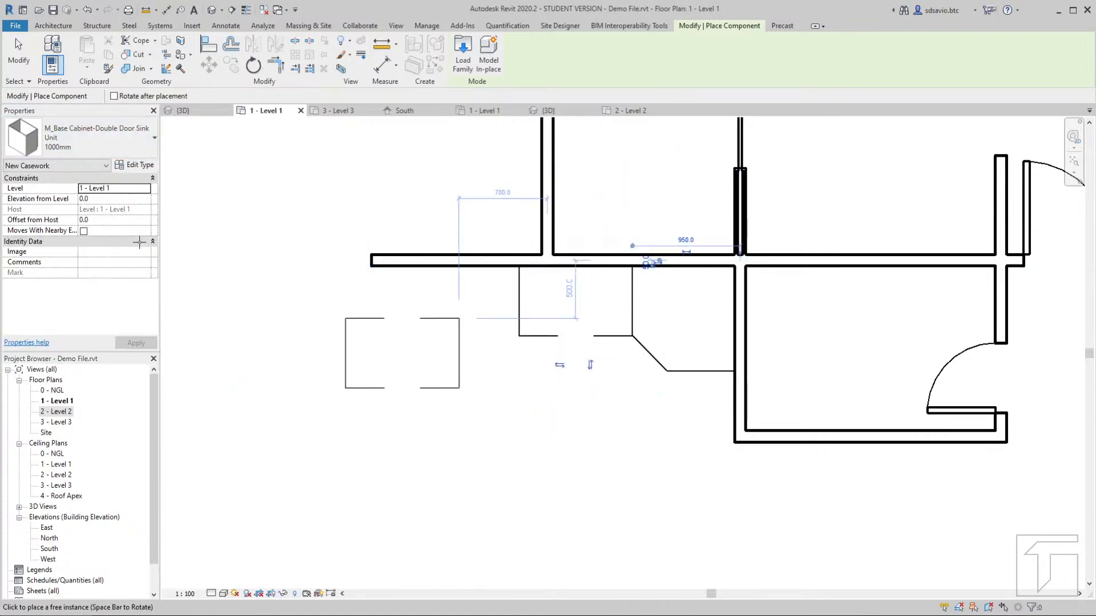
# Place an M_Base Cabinet-Double Door & 2 Drawer, 600mm, along the horizontal wall at the free end of the sink unit
pyautogui.click(84, 146)
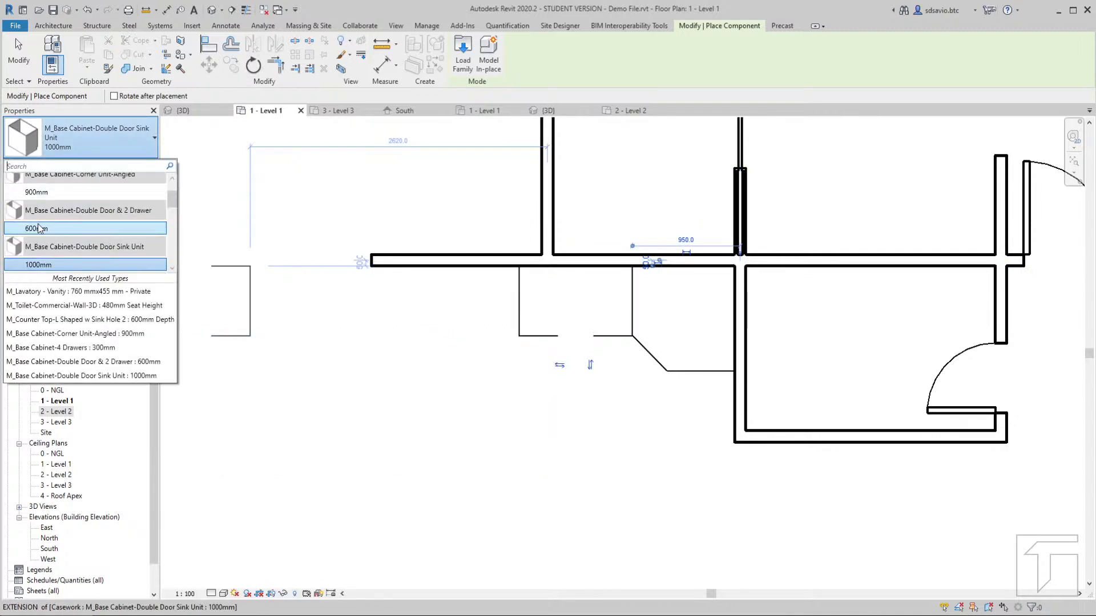
pyautogui.click(44, 231)
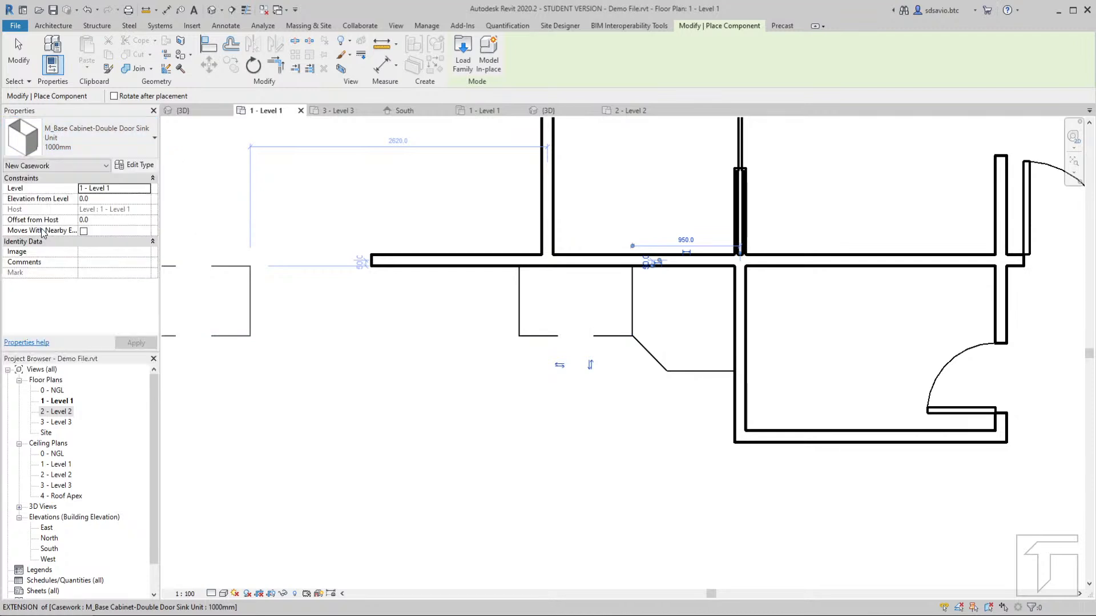
pyautogui.click(482, 266)
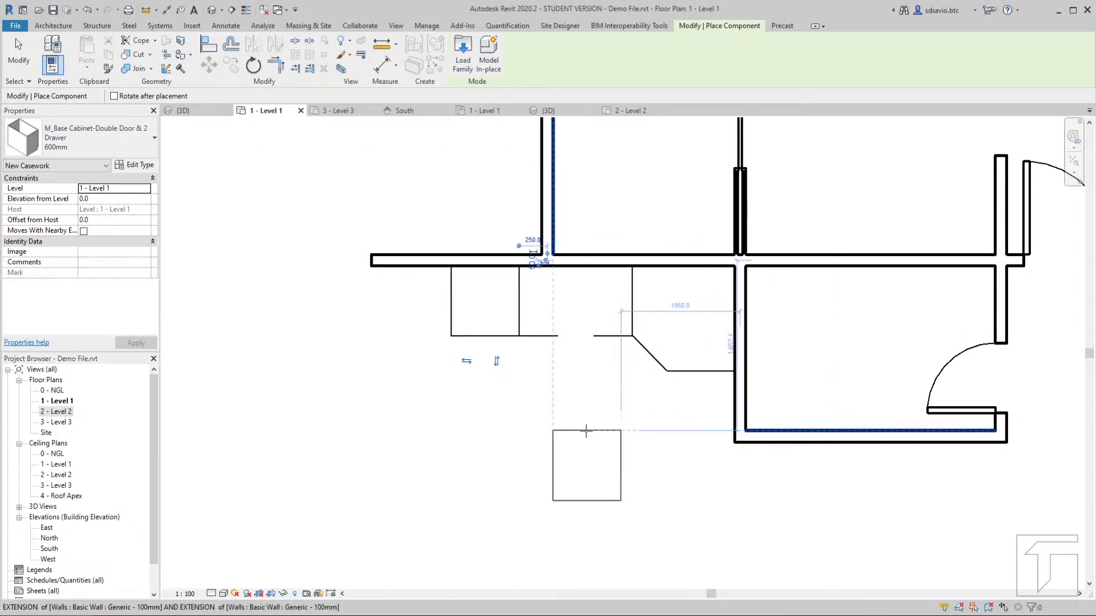
# Place a second 600mm Double Door & 2 Drawer base cabinet, rotated against the vertical wall directly below the angled corner cabinet
pyautogui.press('space')
pyautogui.press('space')
pyautogui.press('space')
pyautogui.press('space')
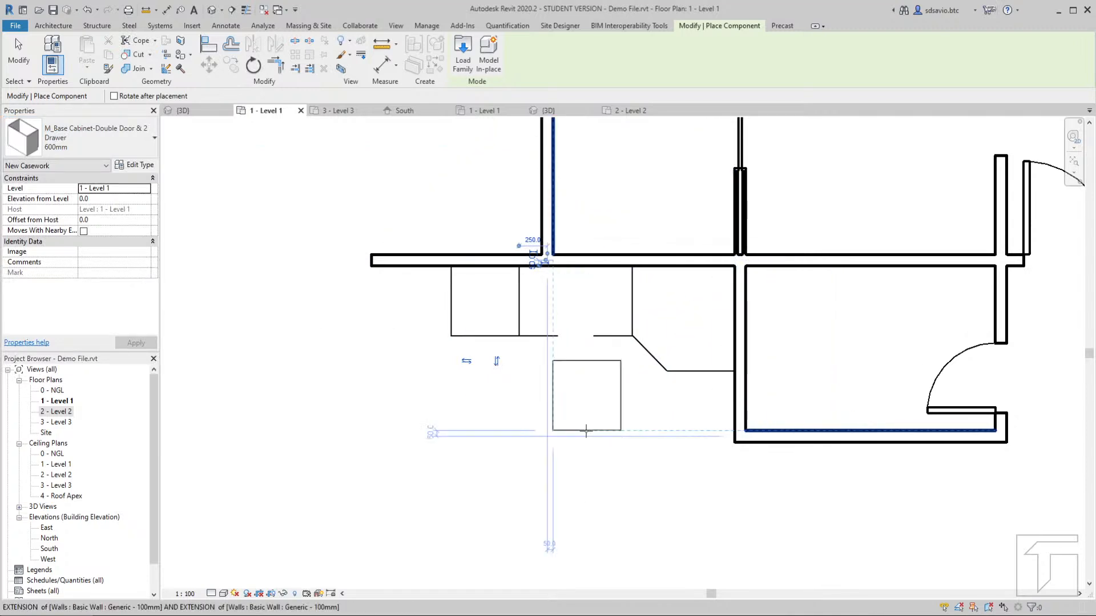
pyautogui.press('space')
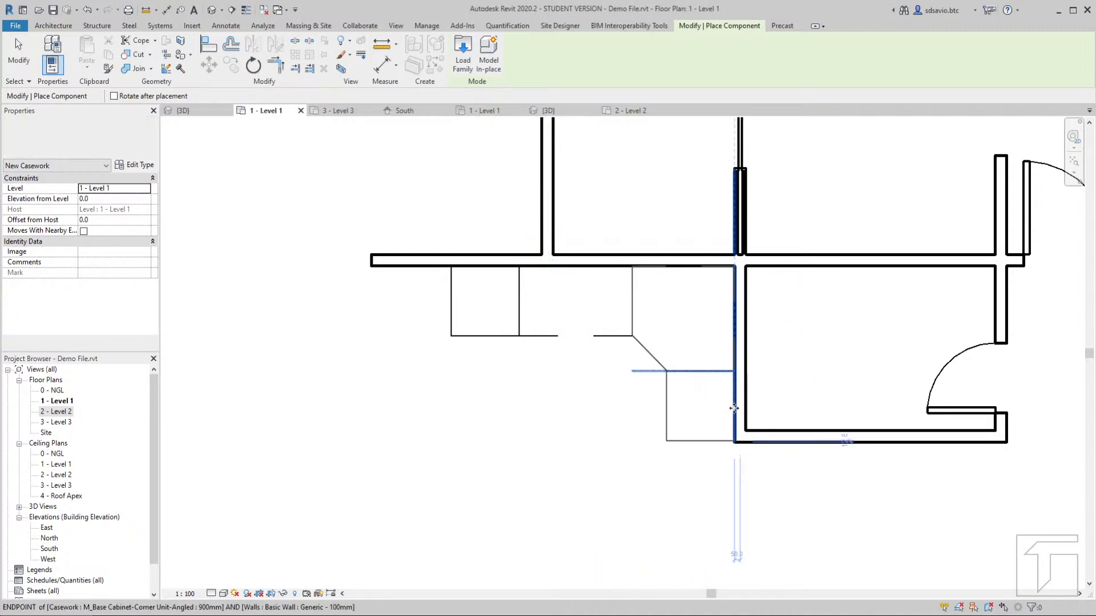
pyautogui.click(712, 408)
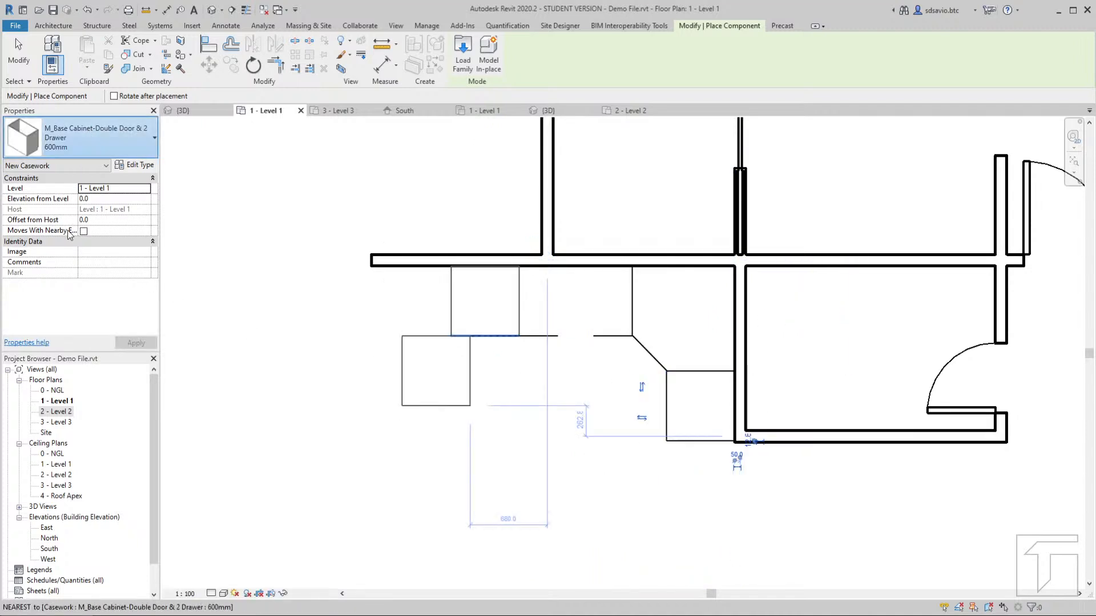
# Place an M_Base Cabinet-4 Drawers, 300mm, along the horizontal wall at the free end of the base cabinet run
pyautogui.click(80, 140)
pyautogui.scroll(3, 68, 231)
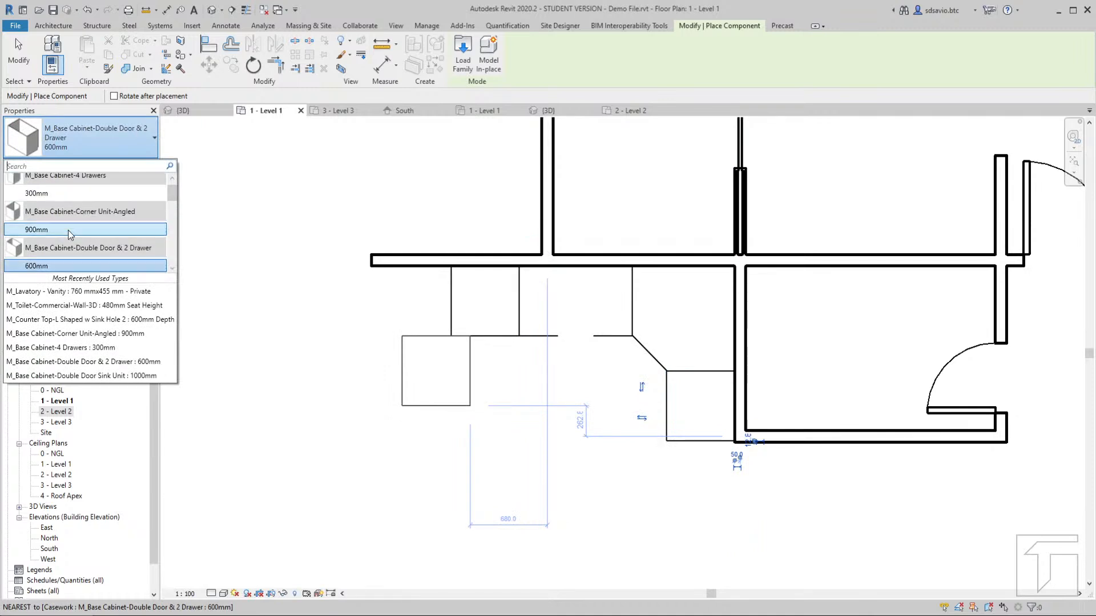
pyautogui.click(51, 194)
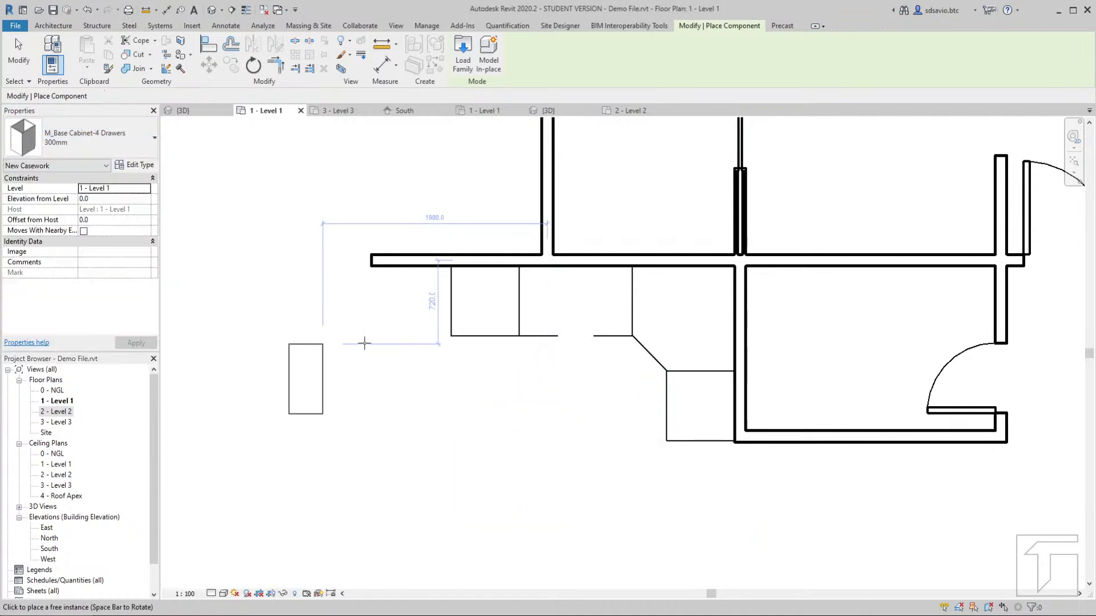
pyautogui.click(437, 266)
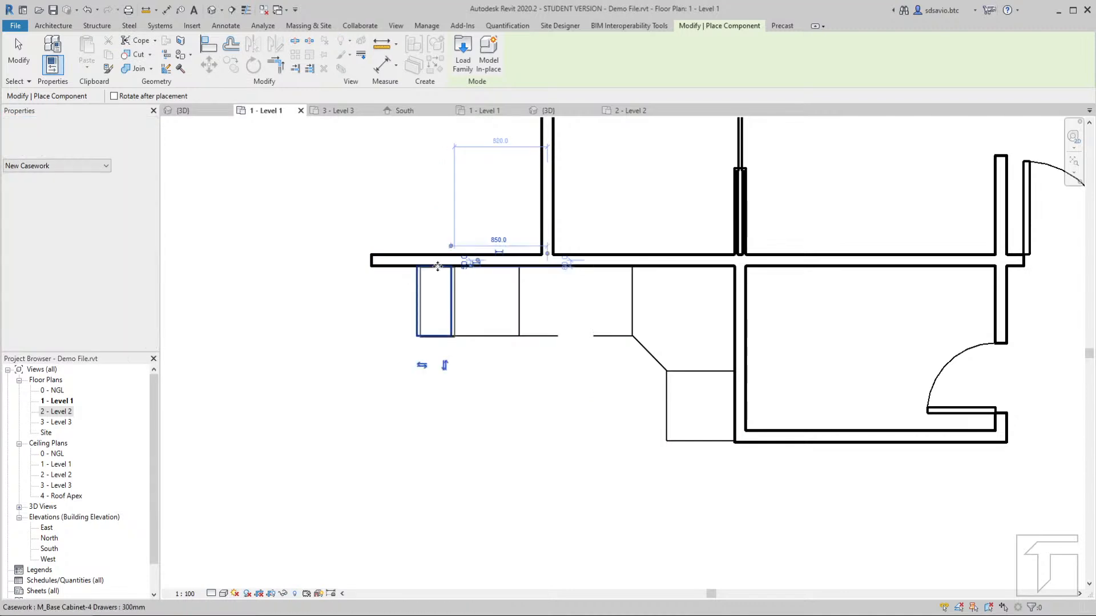
pyautogui.click(18, 61)
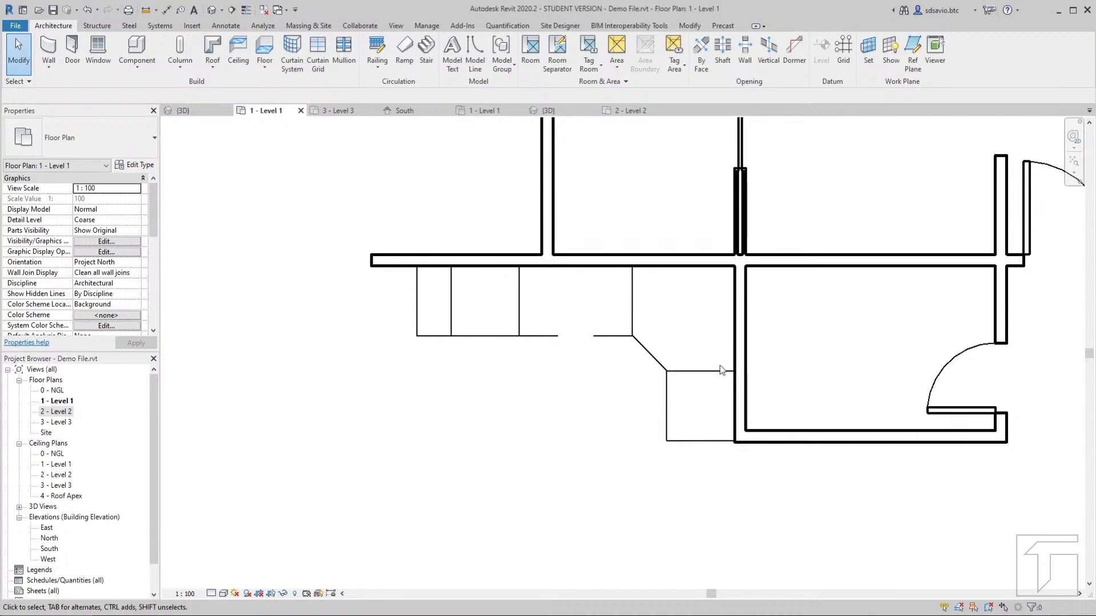
# Place an M_Counter Top-L Shaped w Sink Hole 2, 600mm Depth, freely in the open area beside the cabinets, with its long leg horizontal
pyautogui.click(137, 50)
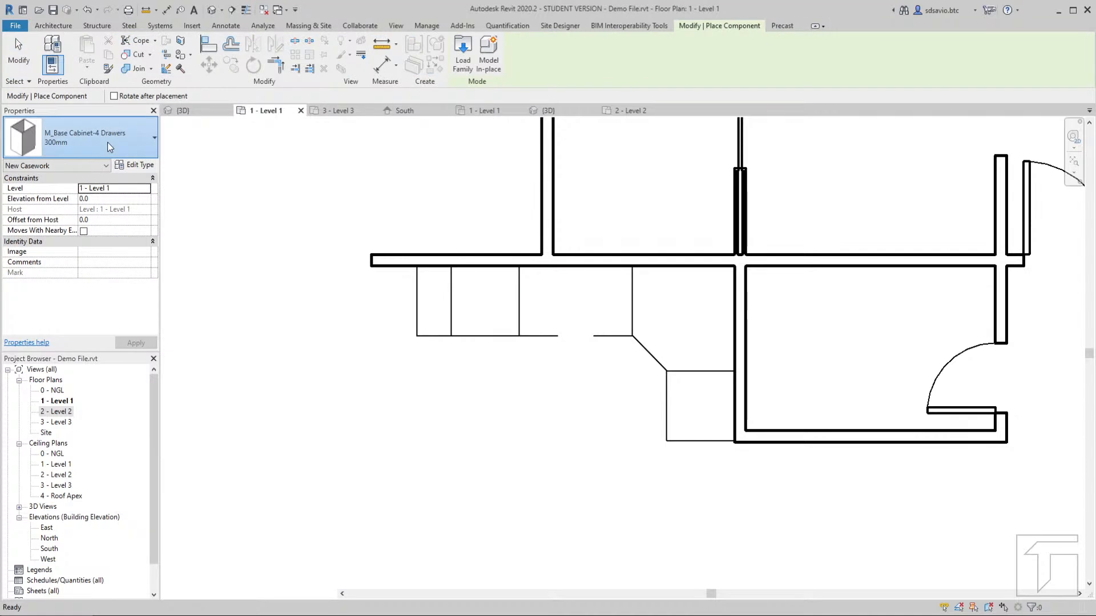
pyautogui.click(97, 144)
pyautogui.scroll(-3, 87, 247)
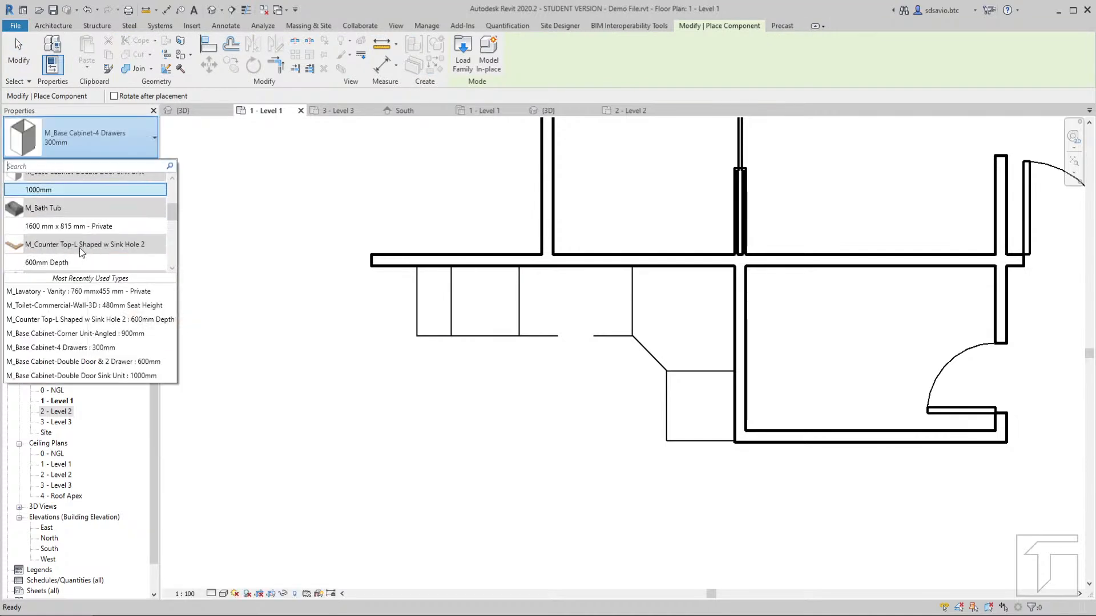
pyautogui.click(57, 266)
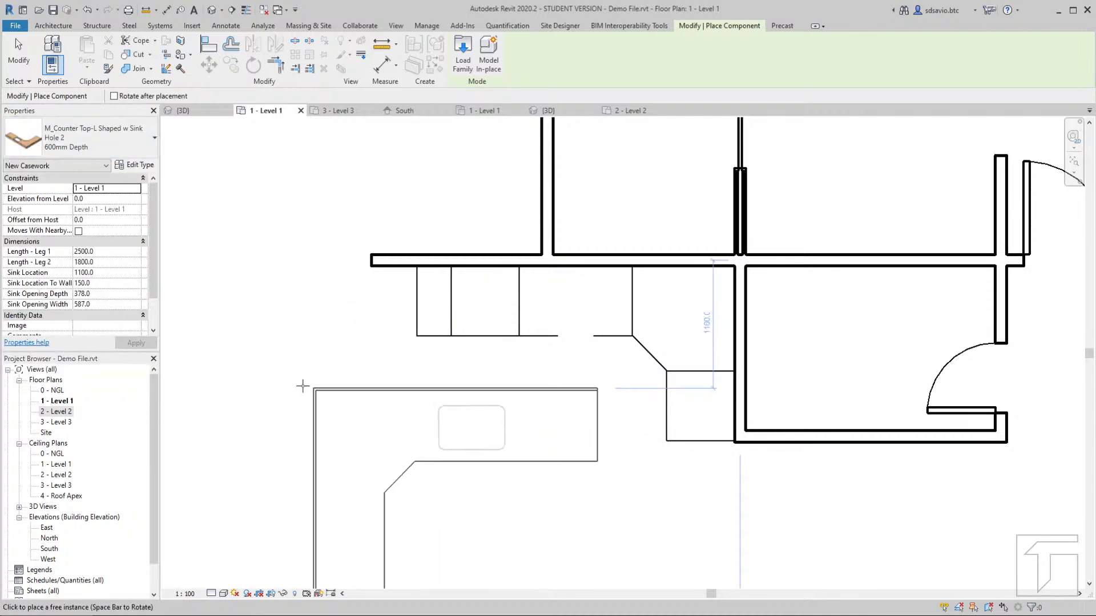
pyautogui.scroll(-2, 371, 308)
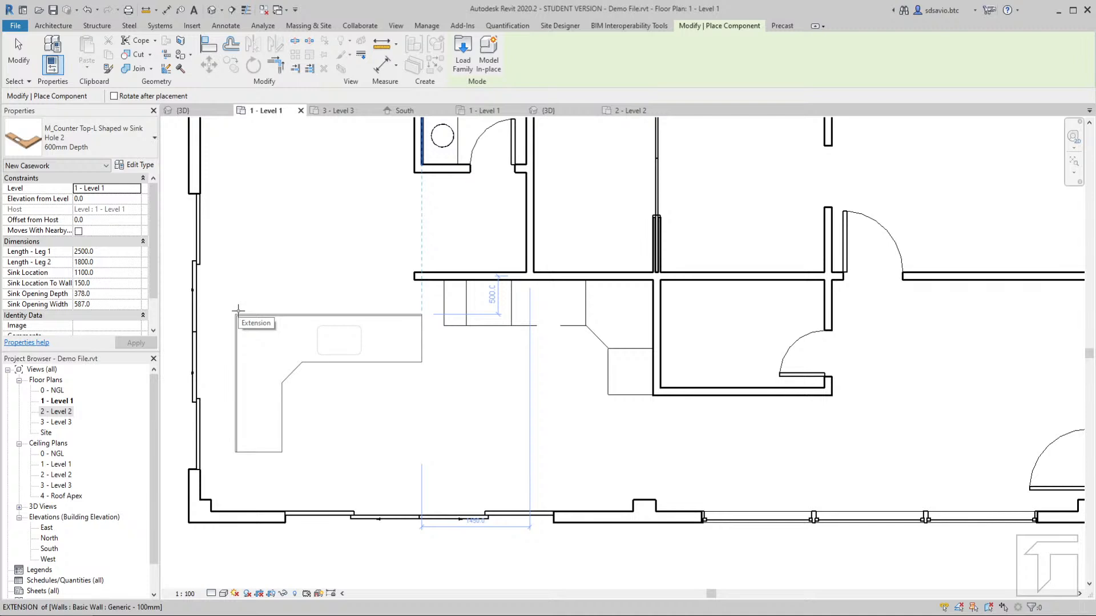
pyautogui.press('space')
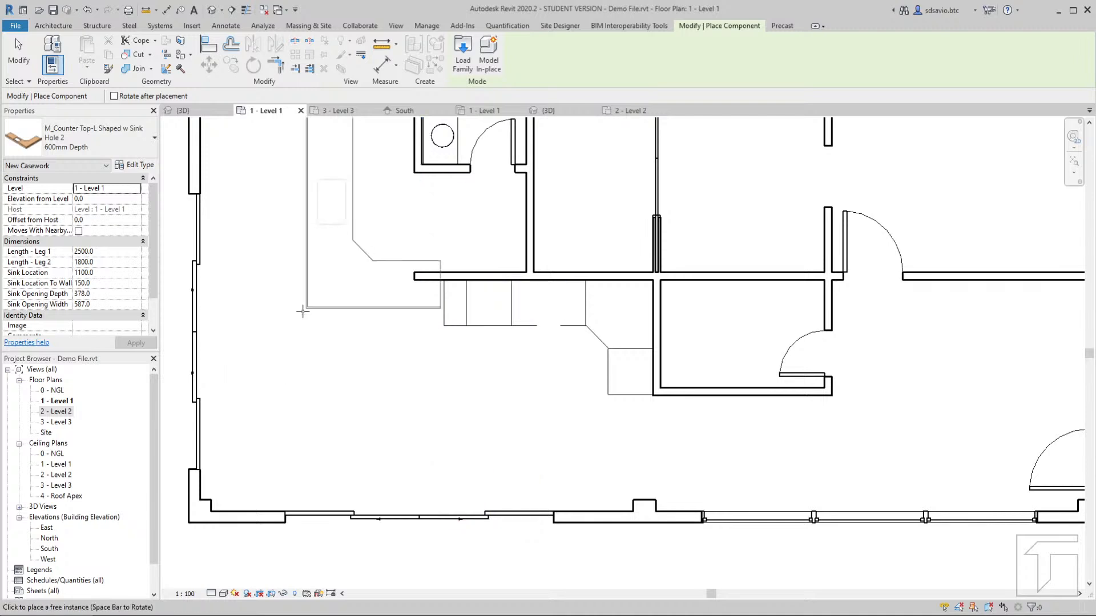
pyautogui.press('space')
pyautogui.press('space')
pyautogui.press('space')
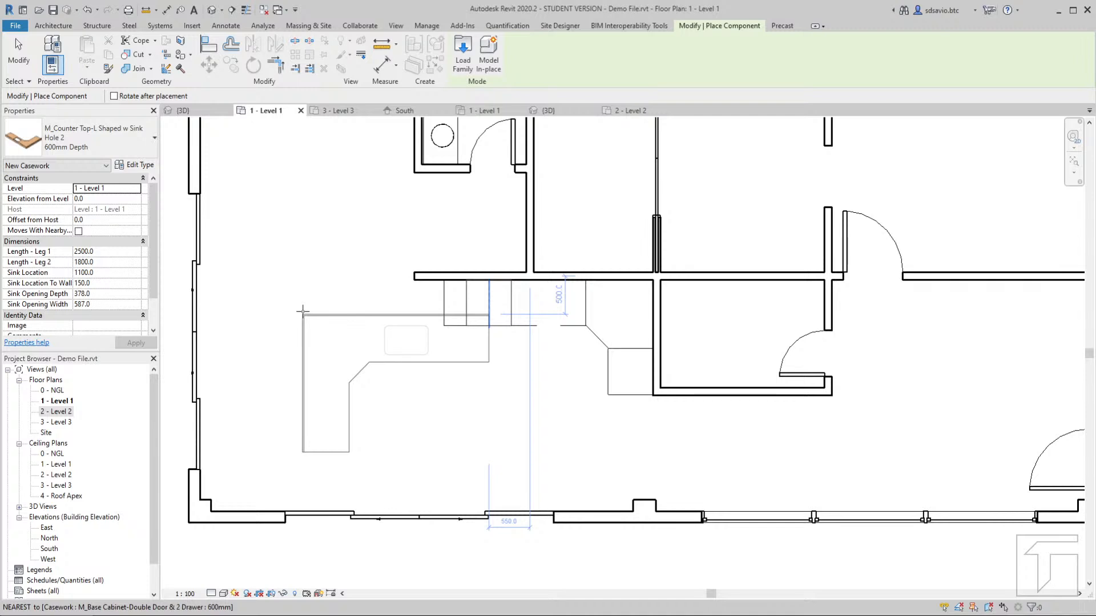
pyautogui.click(271, 322)
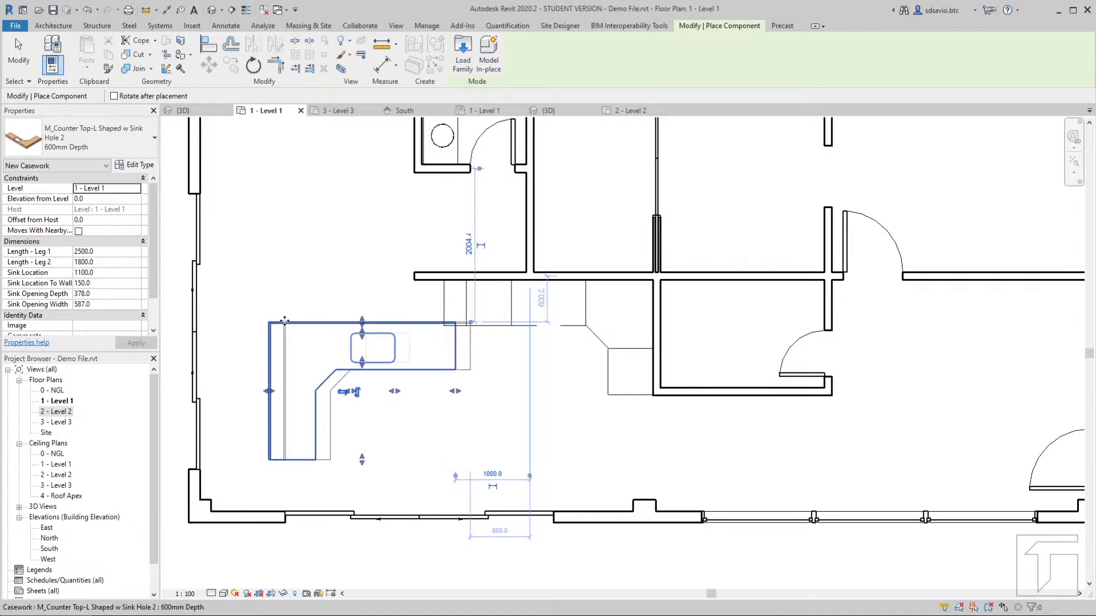
pyautogui.press('Escape')
pyautogui.press('Escape')
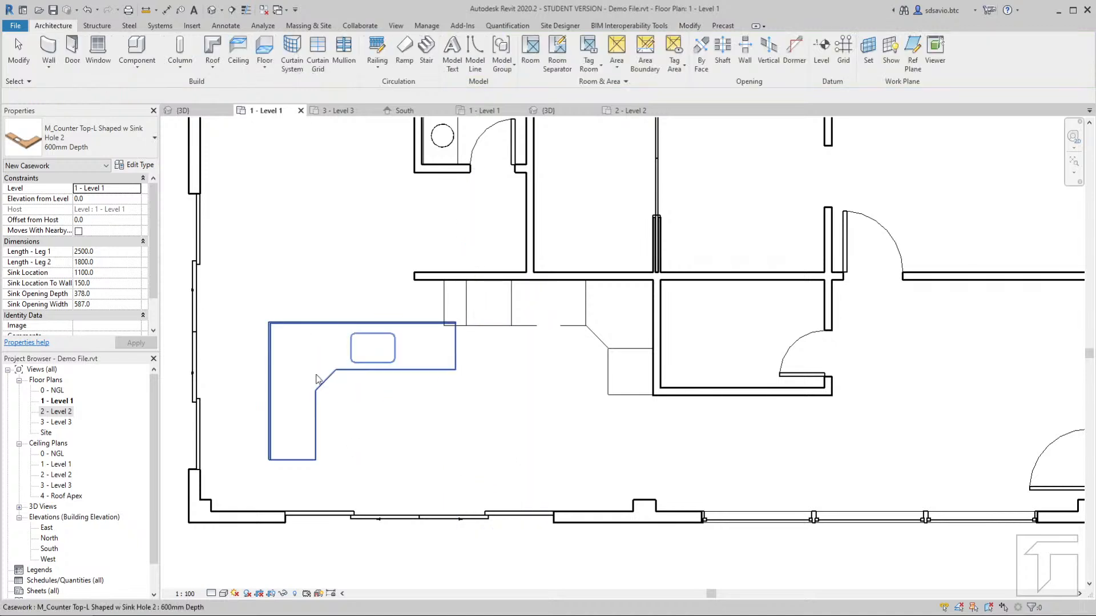
# Flip the L-shaped countertop horizontally so its orientation matches the corner of the cabinet run
pyautogui.click(318, 380)
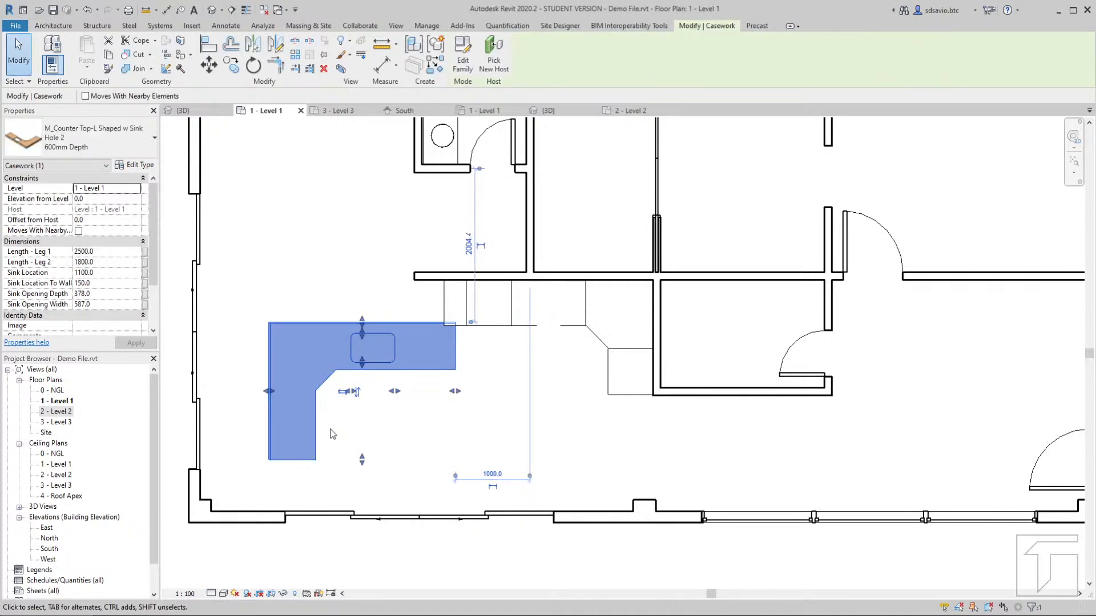
pyautogui.scroll(3, 330, 439)
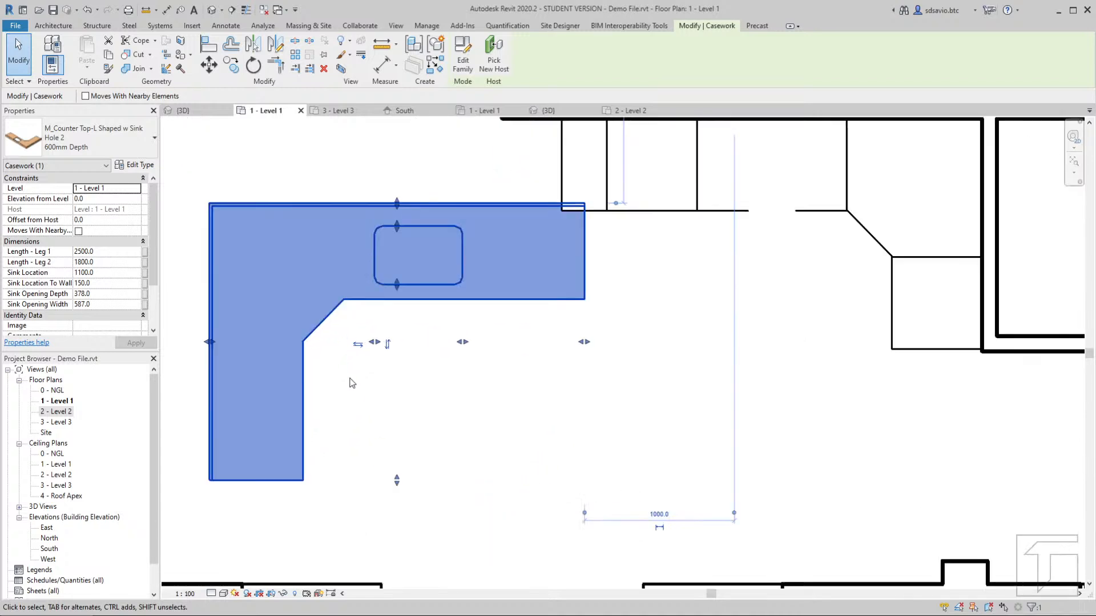
pyautogui.click(358, 346)
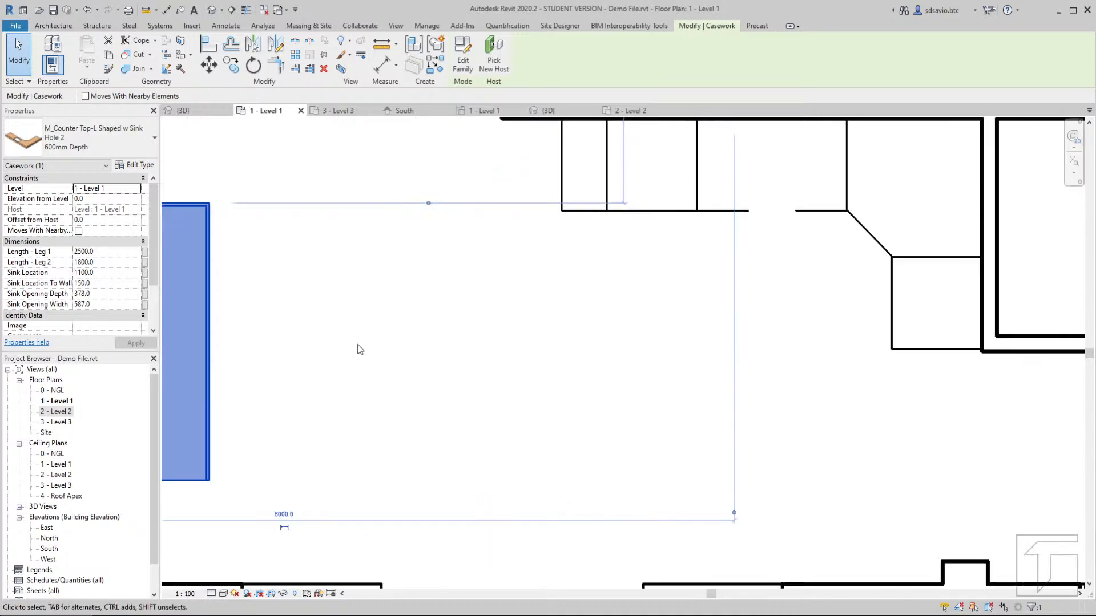
pyautogui.scroll(-3, 538, 363)
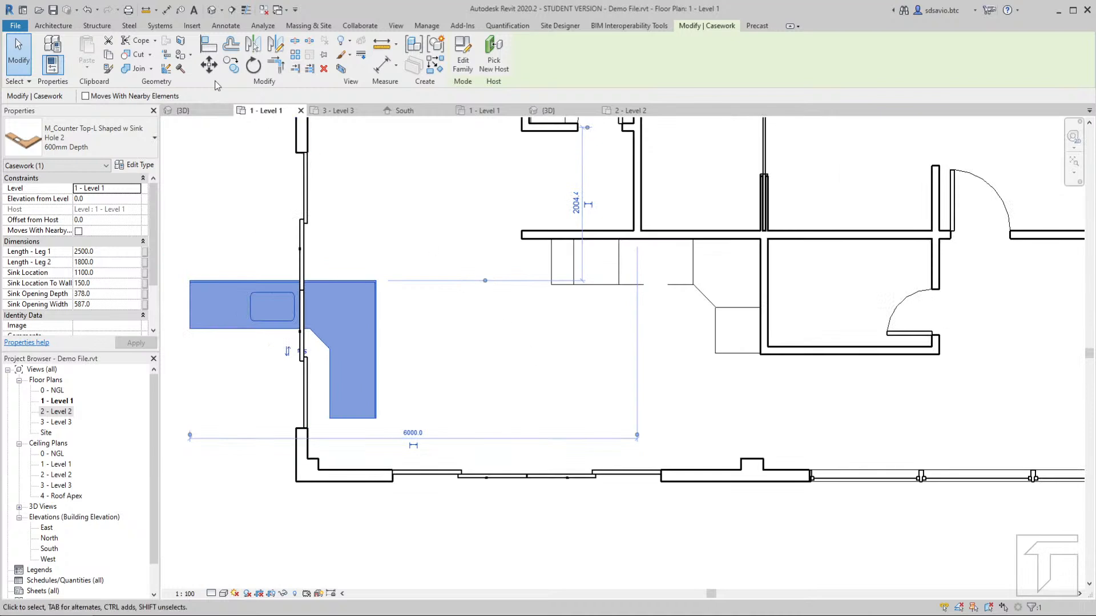
# Move the countertop by its outer back corner onto the inner wall corner behind the angled cabinet
pyautogui.click(207, 66)
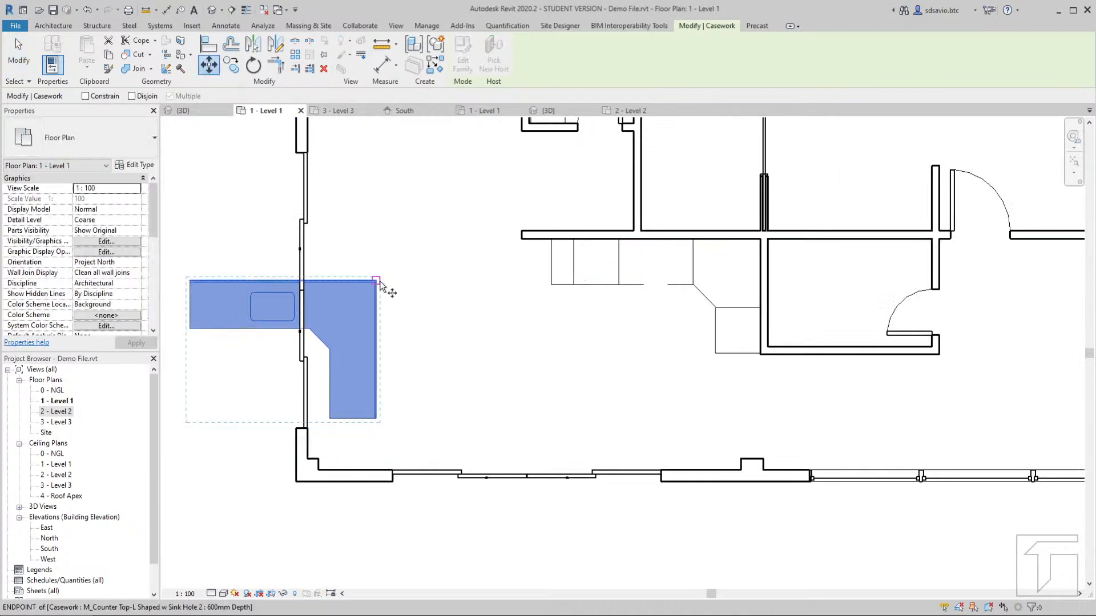
pyautogui.scroll(5, 378, 284)
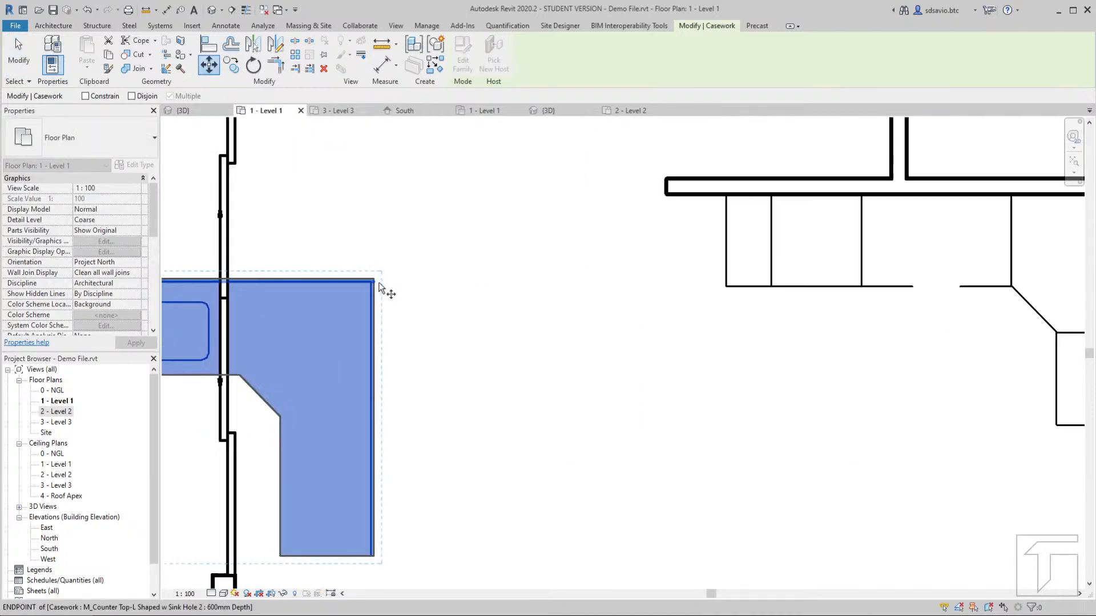
pyautogui.click(375, 281)
pyautogui.scroll(-5, 343, 291)
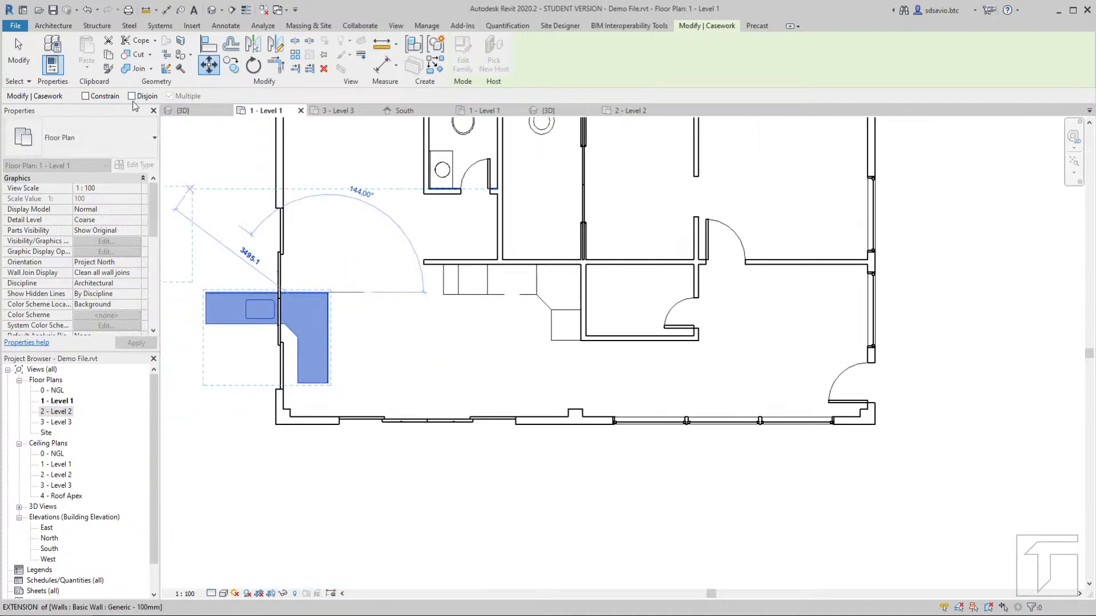
pyautogui.scroll(4, 570, 273)
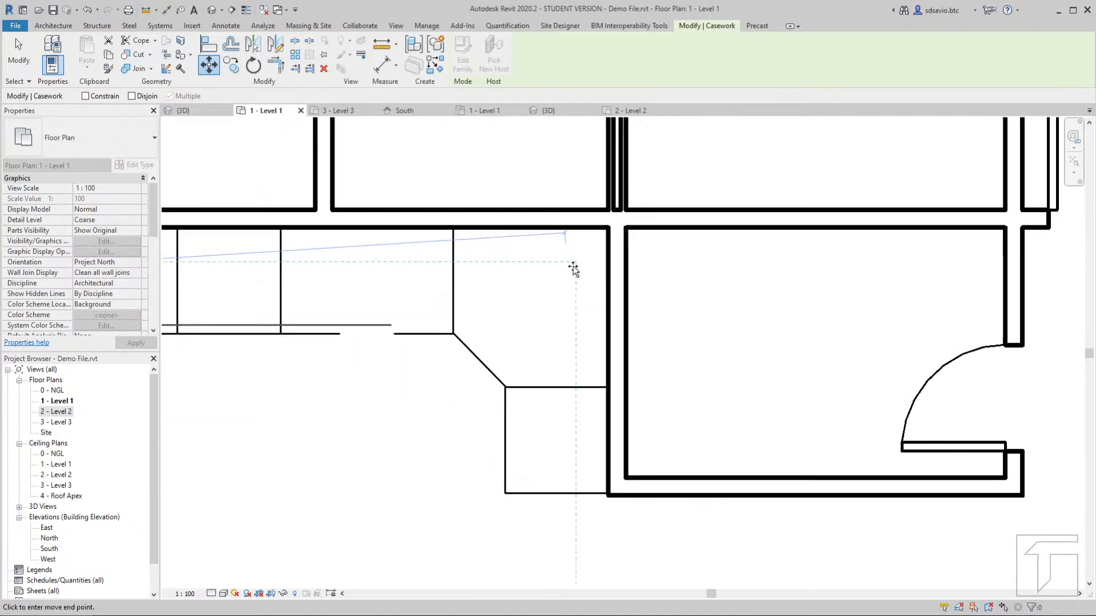
pyautogui.click(608, 228)
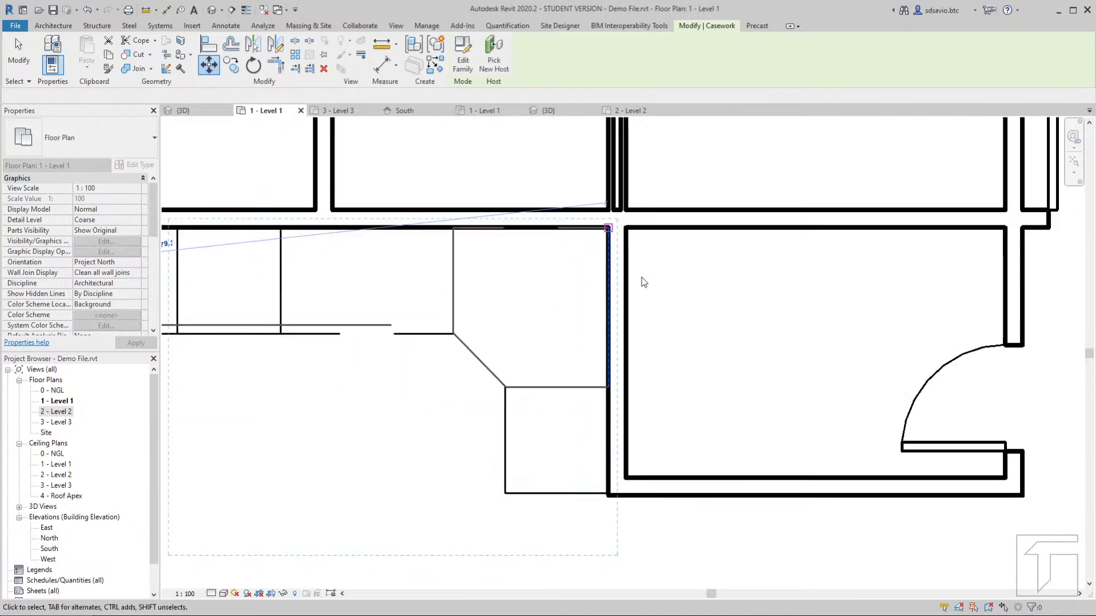
# Adjust the countertop legs to end slightly past the cabinets, about 2860 mm for Leg 1 and 1552 mm for Leg 2
pyautogui.scroll(-2, 652, 297)
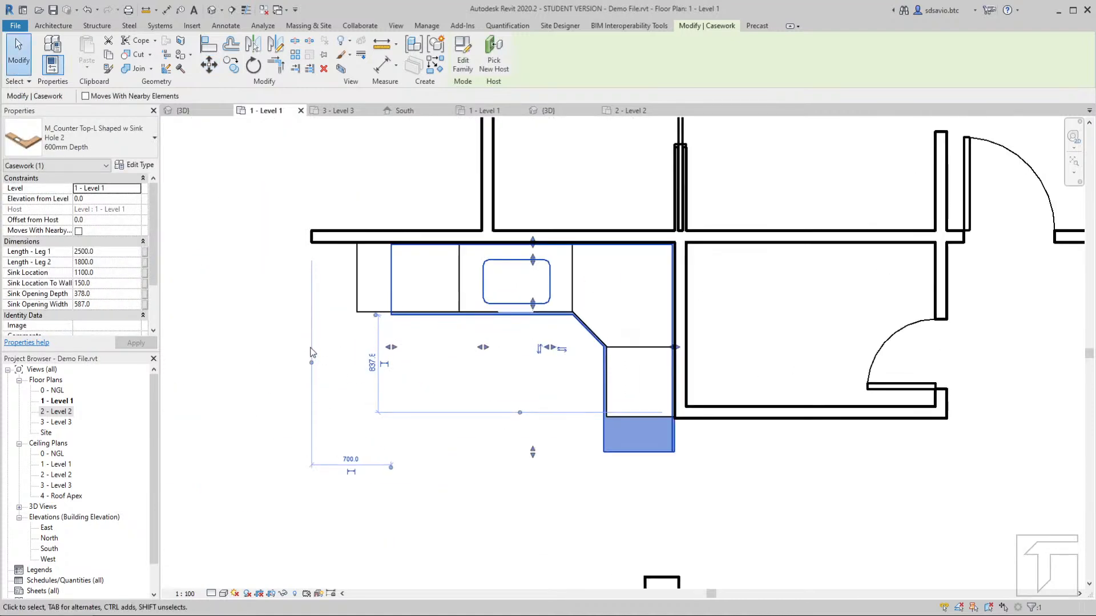
pyautogui.scroll(2, 311, 353)
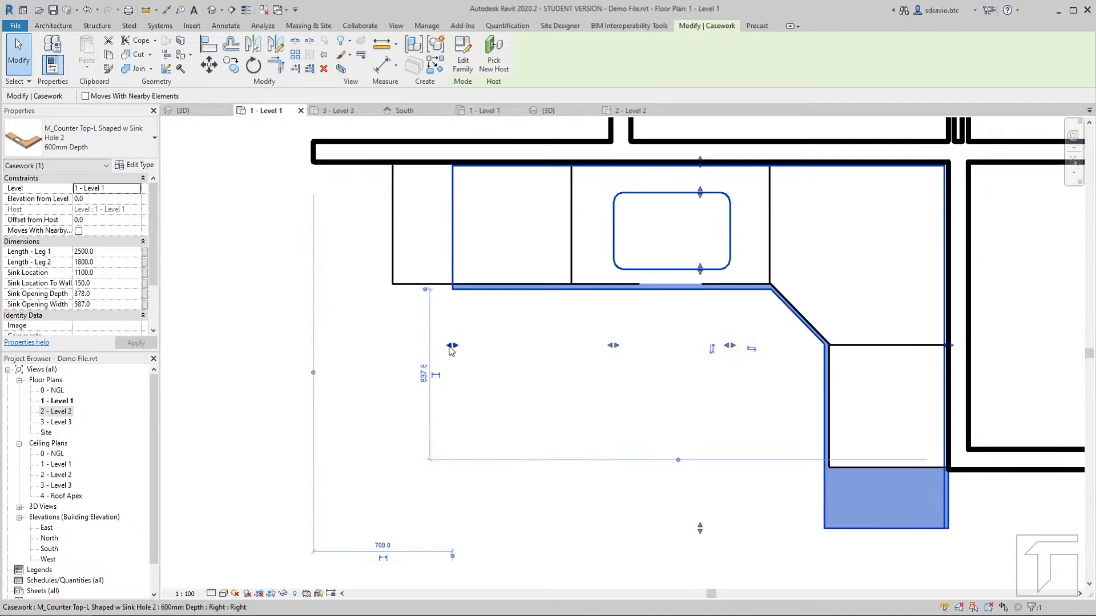
pyautogui.moveTo(450, 345); pyautogui.dragTo(379, 341)
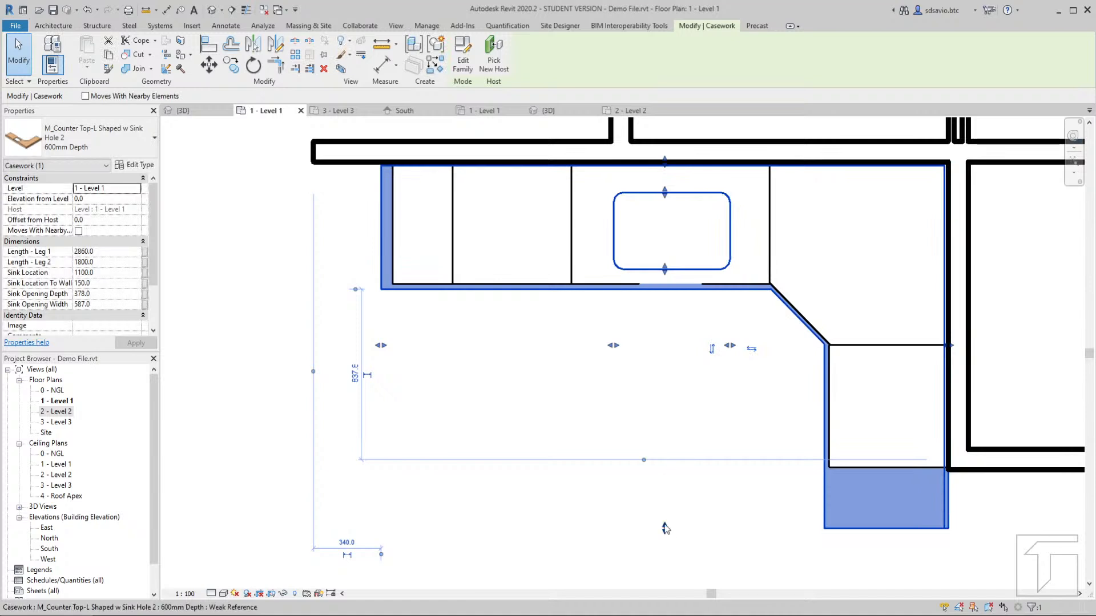
pyautogui.moveTo(666, 528); pyautogui.dragTo(668, 478)
pyautogui.scroll(-1, 513, 404)
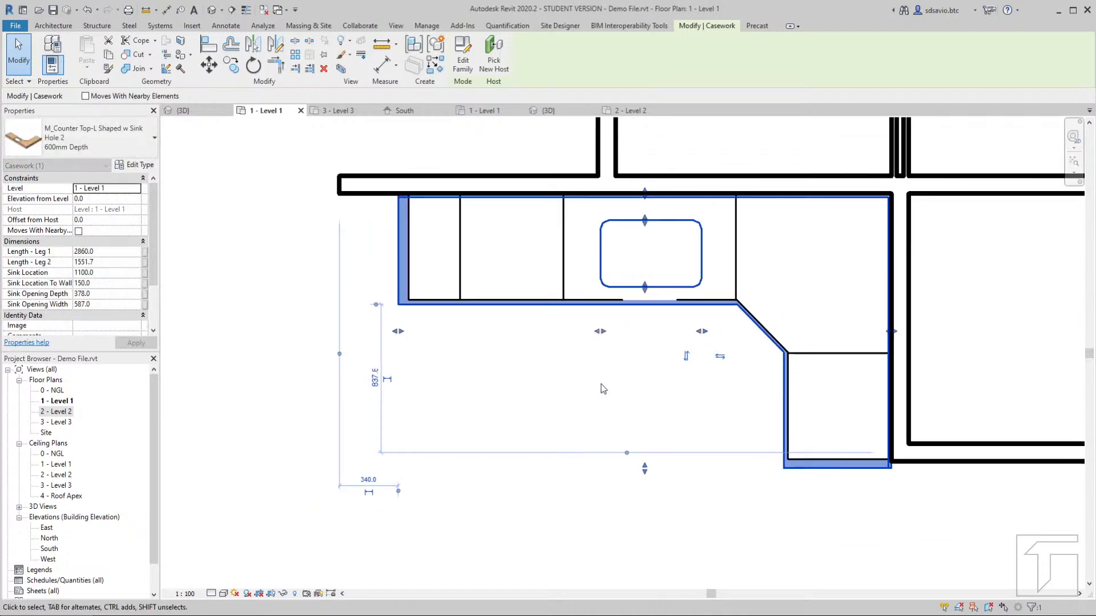
pyautogui.scroll(-5, 601, 385)
pyautogui.click(468, 339)
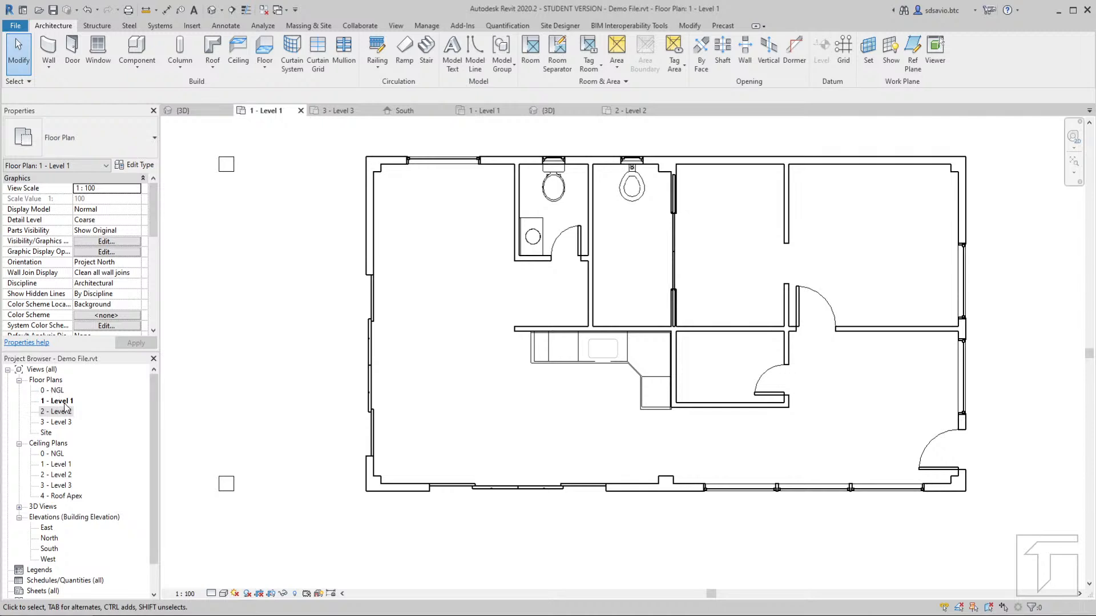
# Open the Level 1 ceiling plan
pyautogui.doubleClick(65, 465)
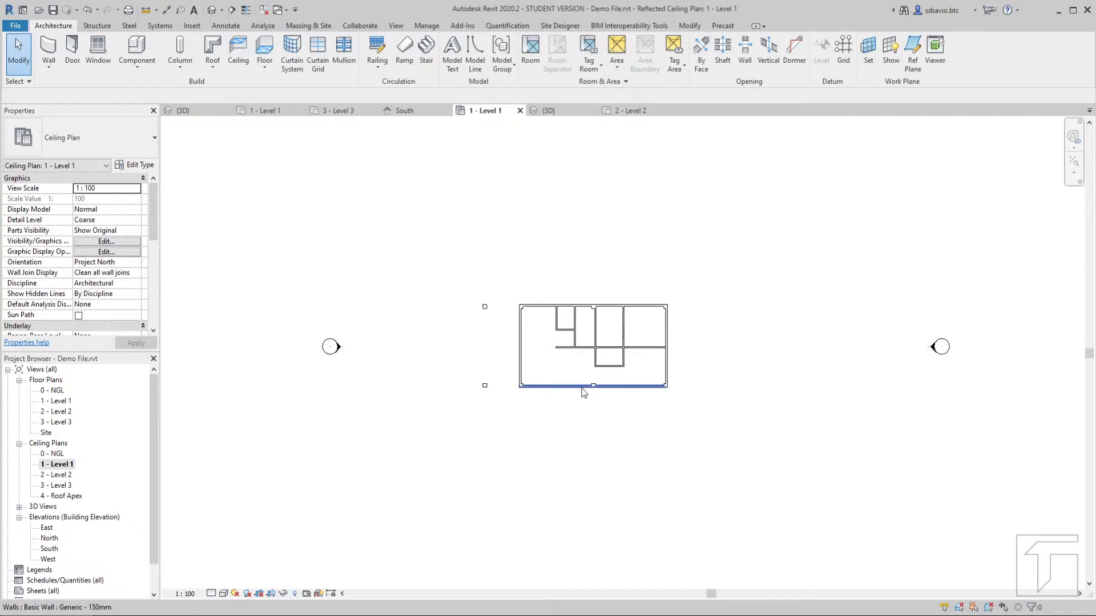
pyautogui.scroll(5, 582, 387)
pyautogui.scroll(2, 616, 315)
pyautogui.scroll(-1, 656, 322)
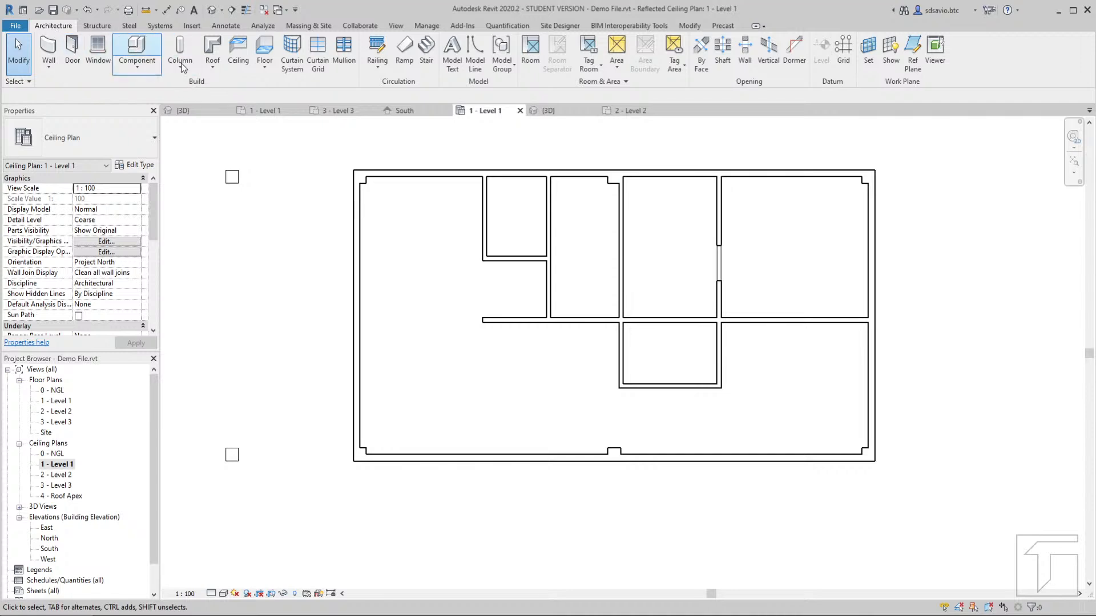
pyautogui.click(239, 57)
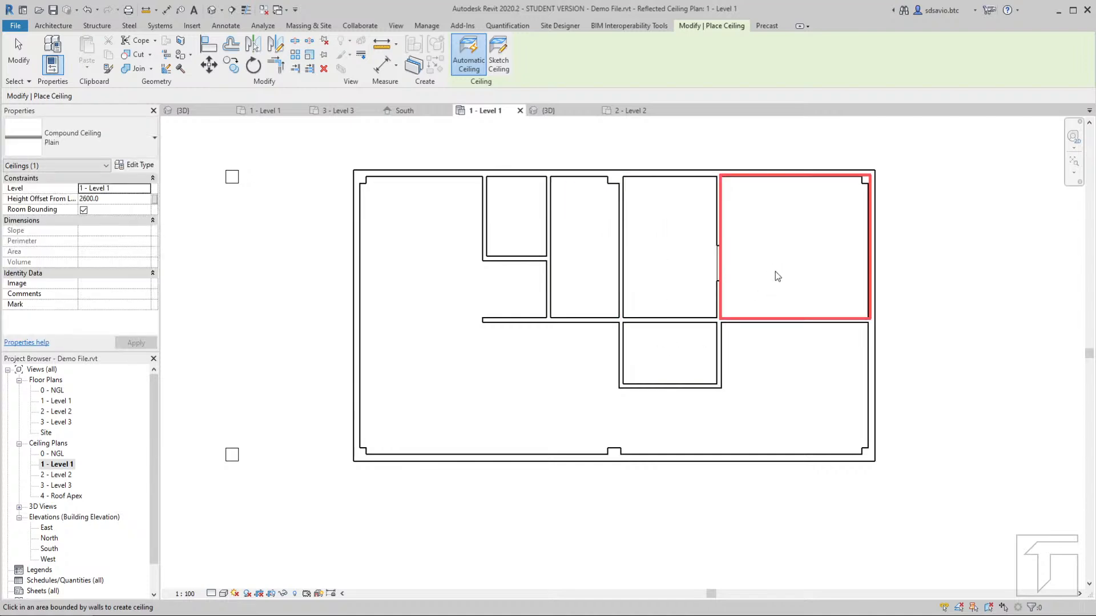
pyautogui.click(713, 323)
pyautogui.press('Escape')
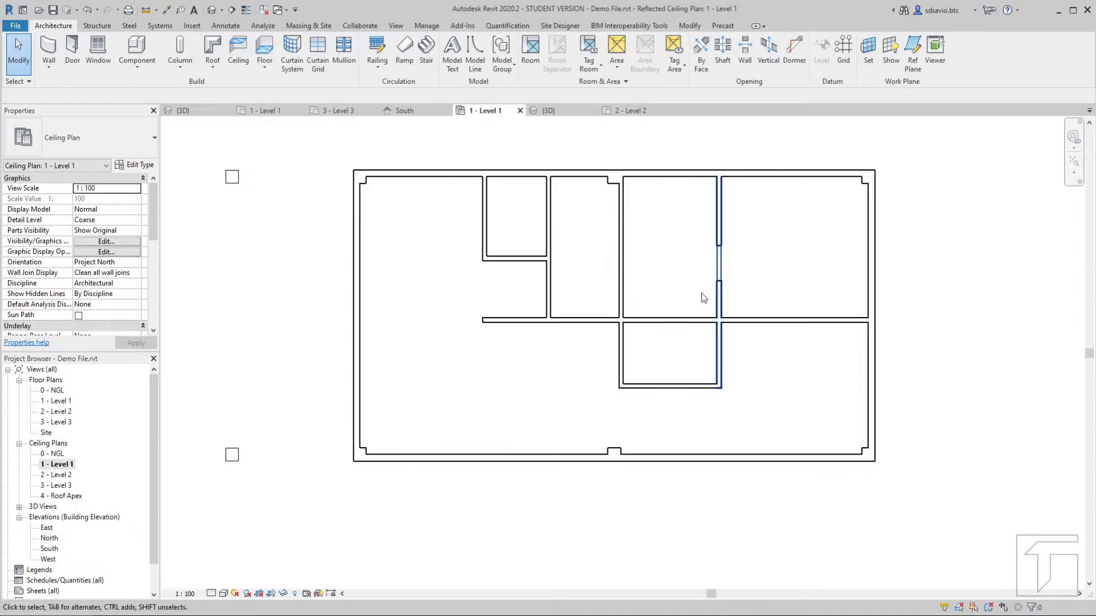
# Draw a horizontal building section through the middle of the house, starting and ending outside the exterior walls and facing the upper rooms
pyautogui.scroll(-2, 749, 306)
pyautogui.scroll(1, 653, 286)
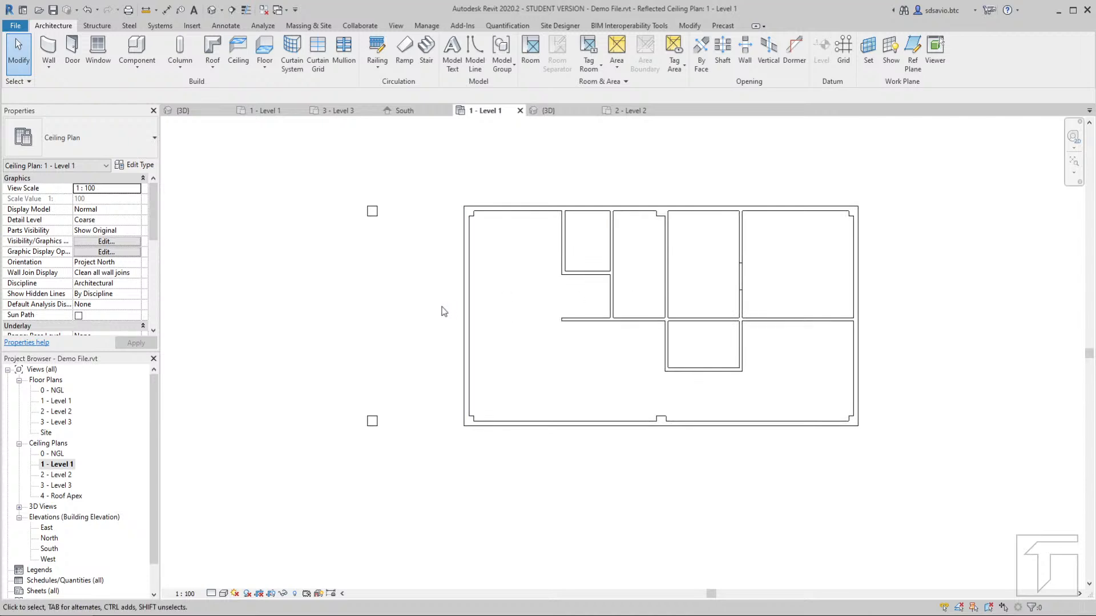
pyautogui.click(231, 11)
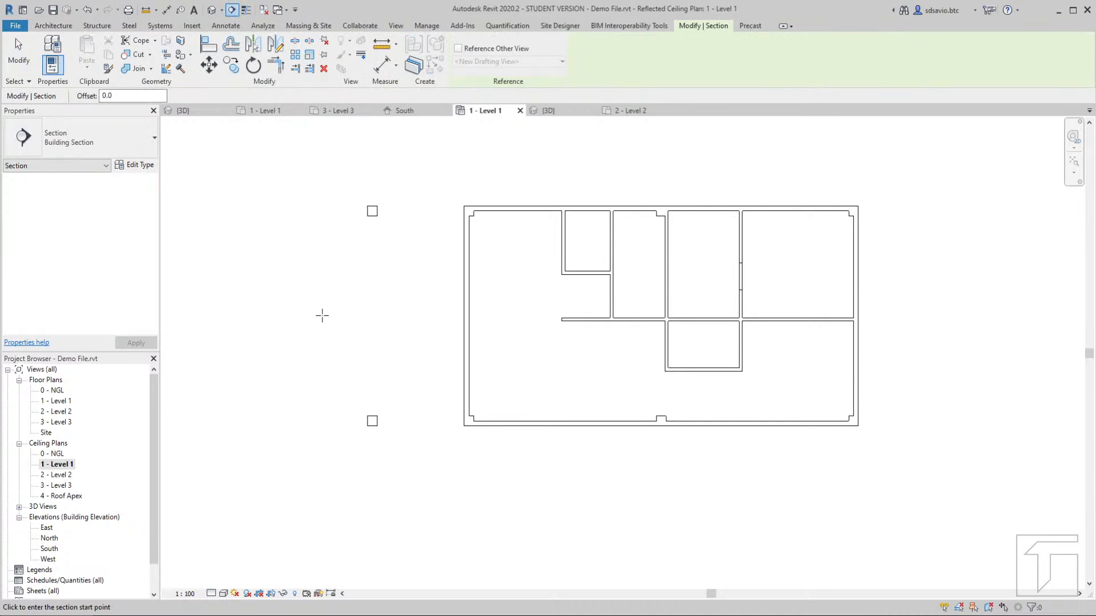
pyautogui.click(321, 315)
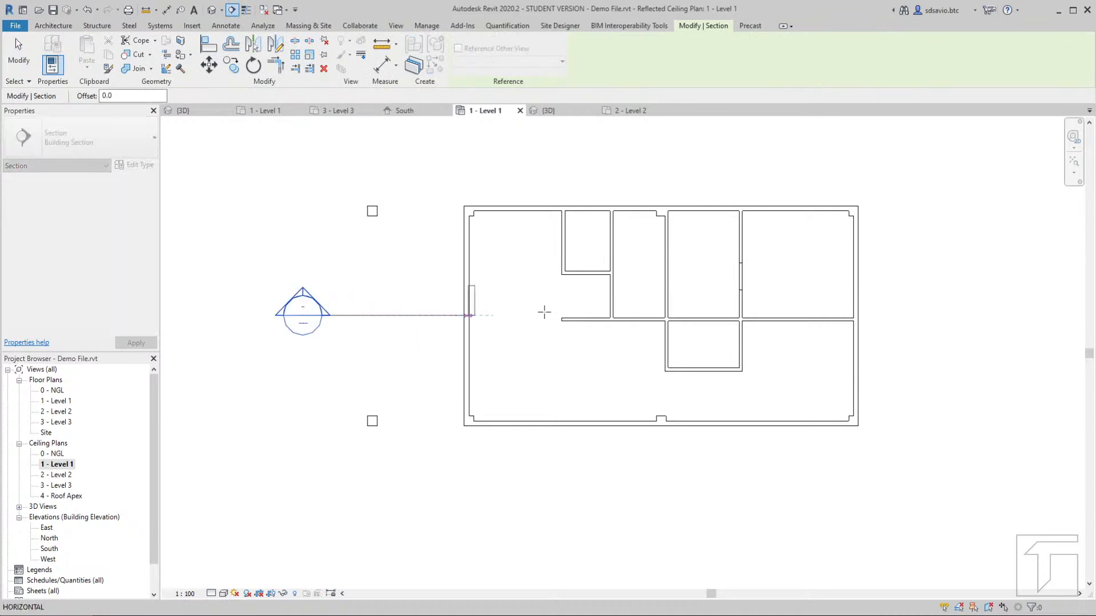
pyautogui.click(925, 315)
pyautogui.press('Escape')
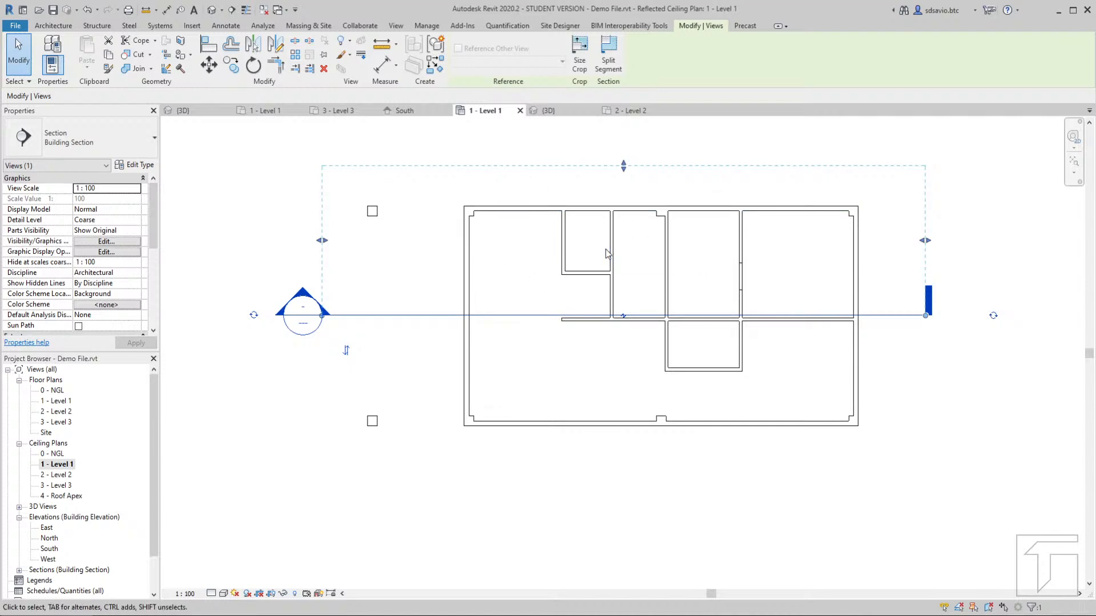
# Open the new building section's view from its marker and examine the room ceilings relative to Level 2
pyautogui.rightClick(301, 317)
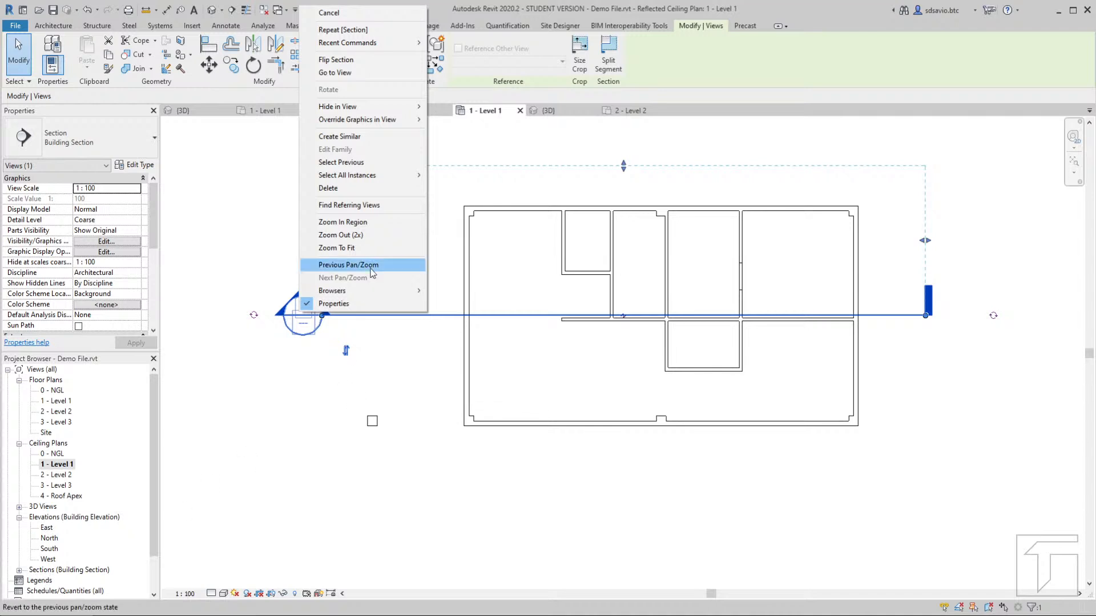
pyautogui.click(336, 73)
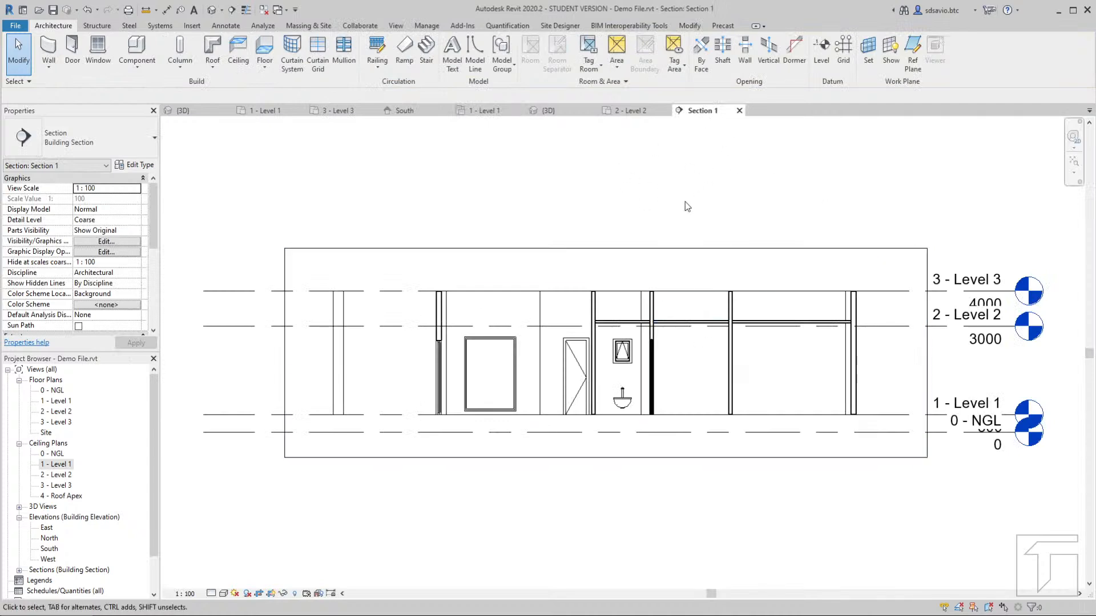
pyautogui.scroll(4, 738, 358)
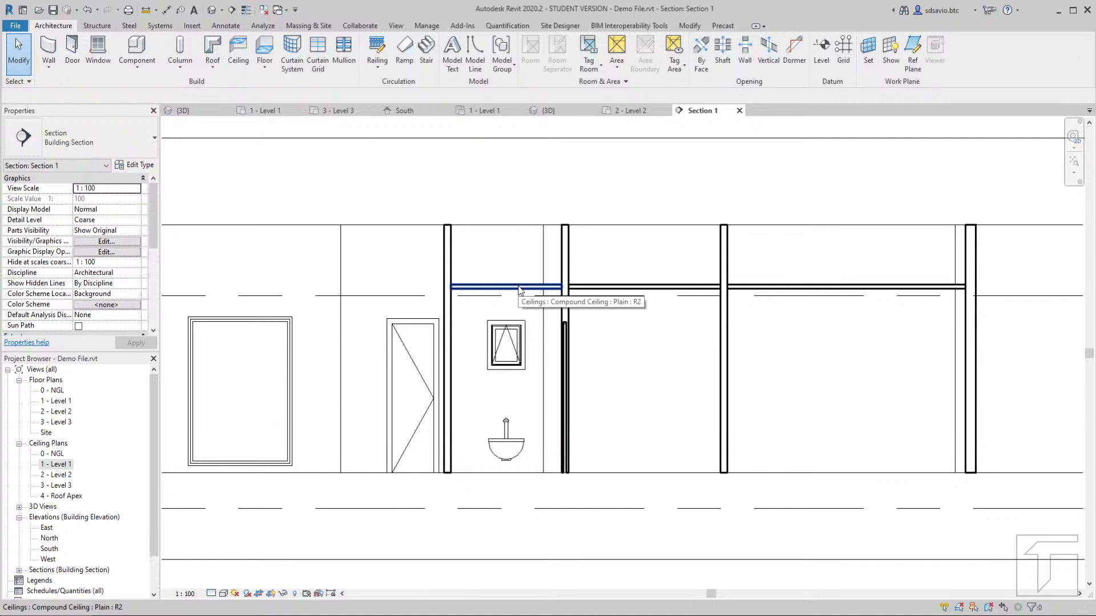
pyautogui.scroll(-5, 710, 287)
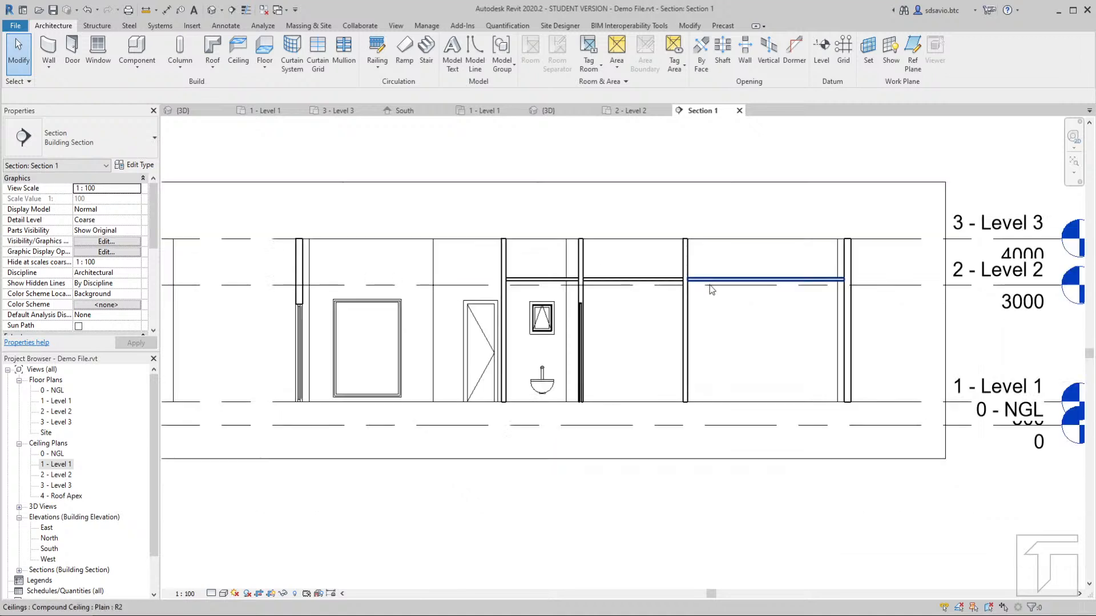
pyautogui.scroll(-1, 701, 300)
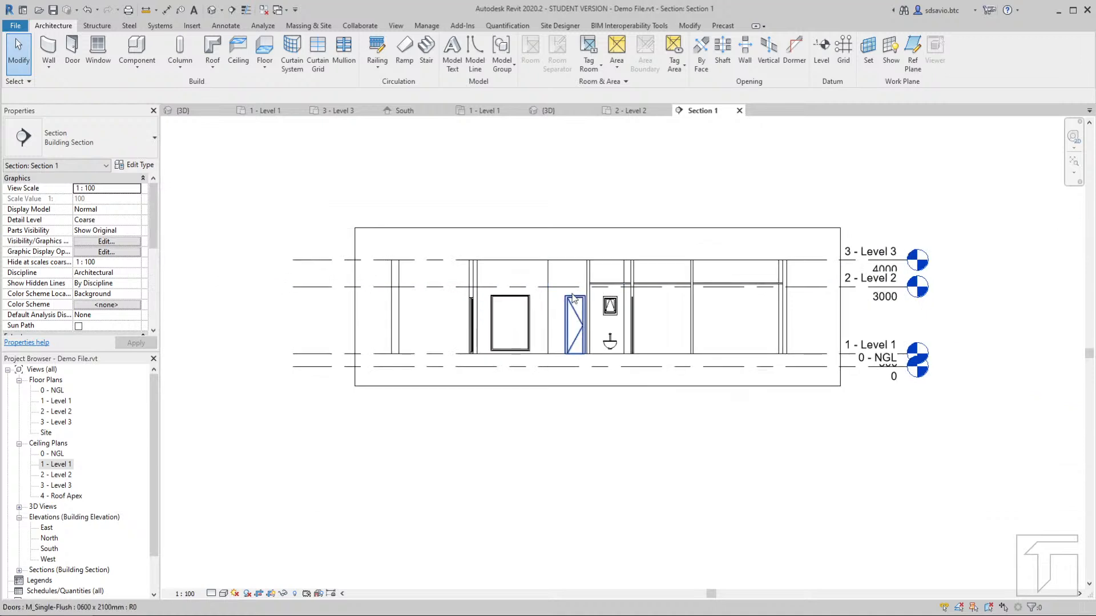
# Open the Level 3 floor plan and check its underlay base and top level settings
pyautogui.click(265, 110)
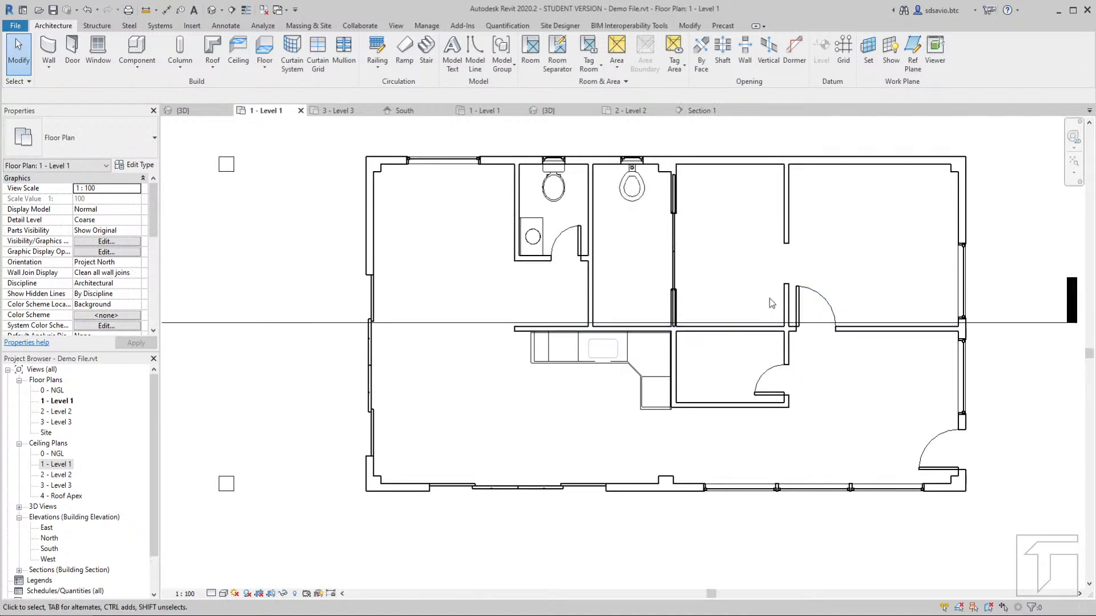
pyautogui.scroll(-1, 771, 286)
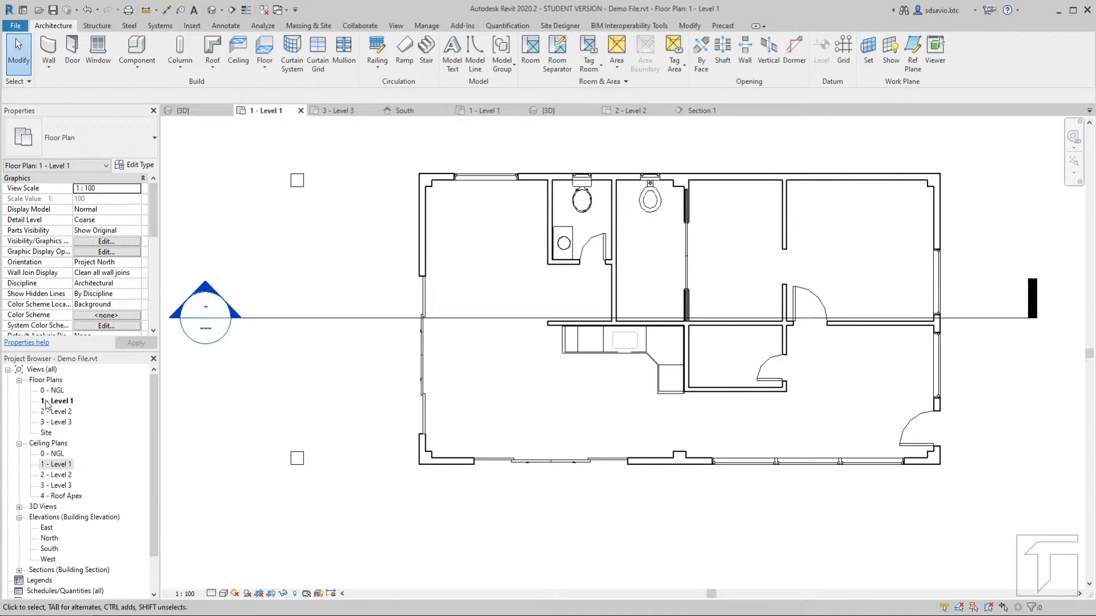
pyautogui.doubleClick(60, 422)
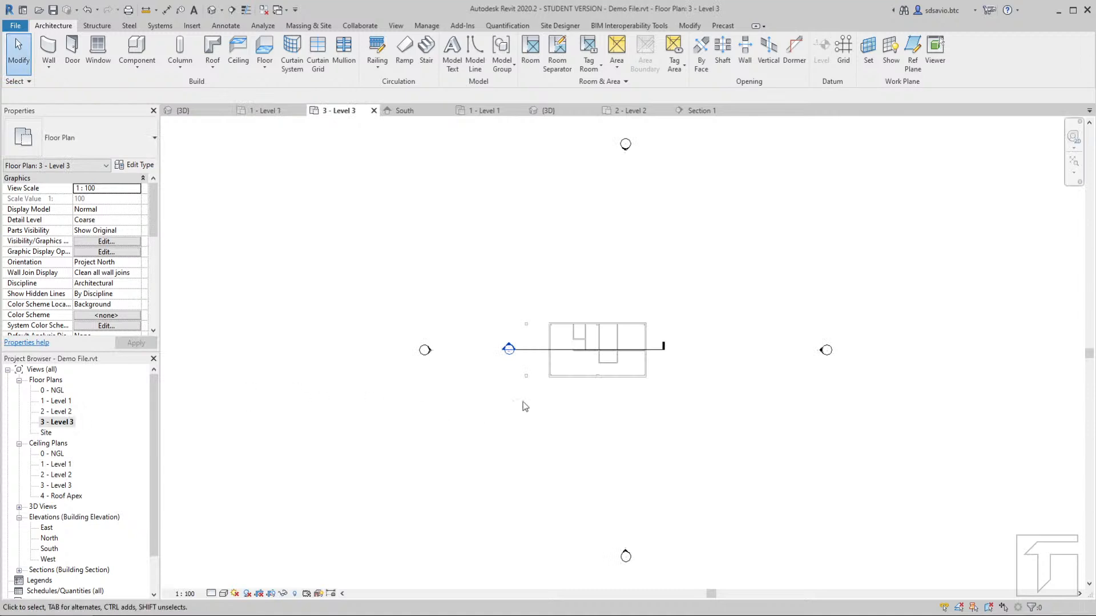
pyautogui.scroll(4, 574, 397)
pyautogui.scroll(3, 575, 396)
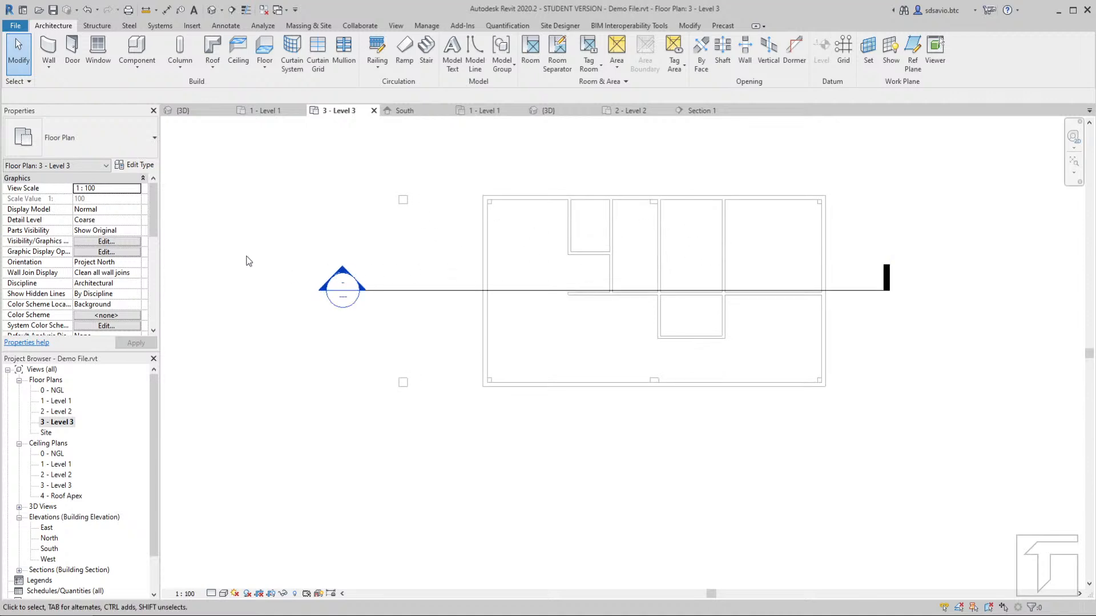
pyautogui.moveTo(152, 213); pyautogui.dragTo(148, 252)
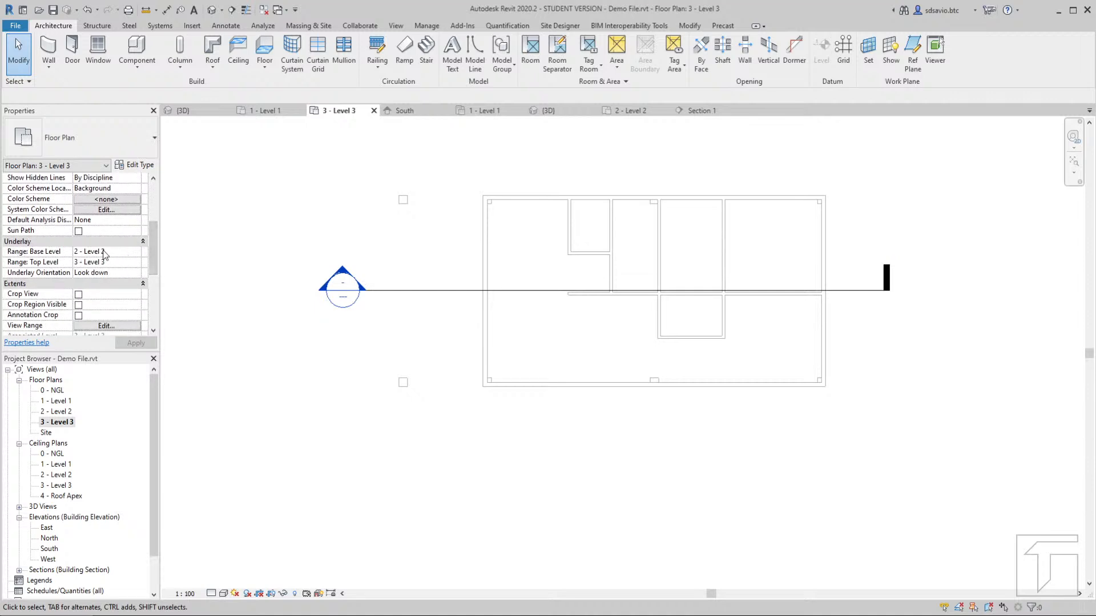
pyautogui.scroll(1, 449, 264)
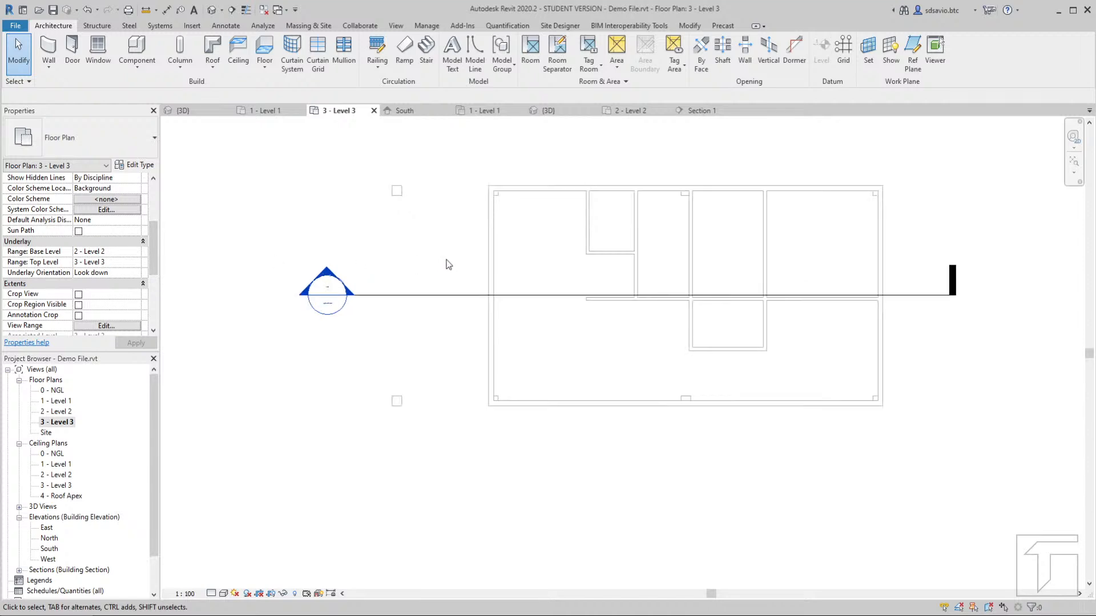
pyautogui.moveTo(453, 257); pyautogui.dragTo(465, 301, button='middle')
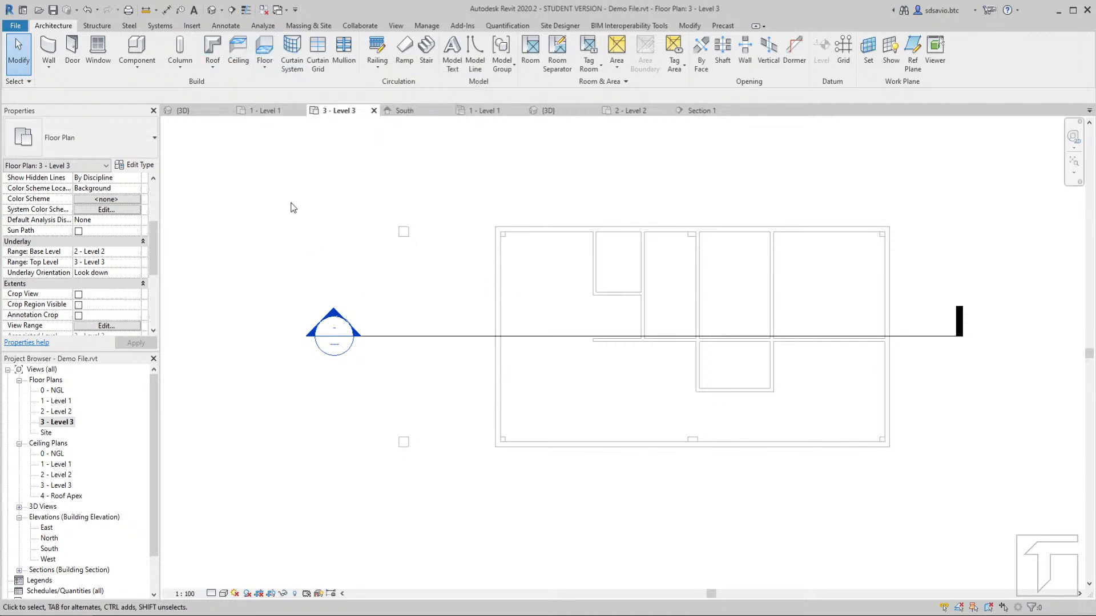
# Sketch a rectangular roof footprint offset 600 mm outward, from the upper freestanding column's outer corner to the house's diagonally opposite exterior corner
pyautogui.click(212, 49)
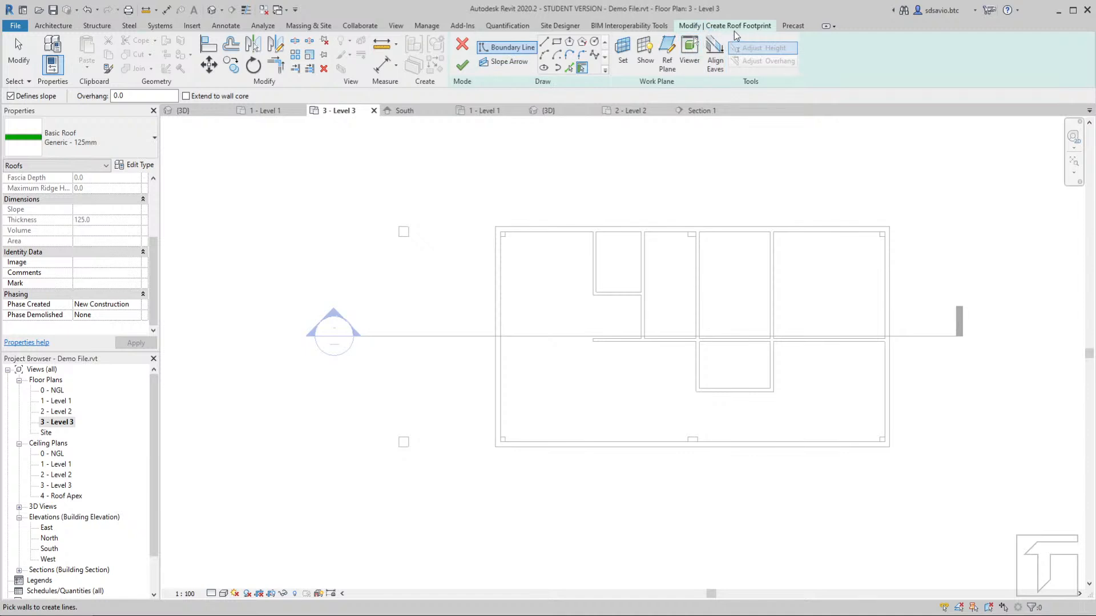
pyautogui.click(557, 43)
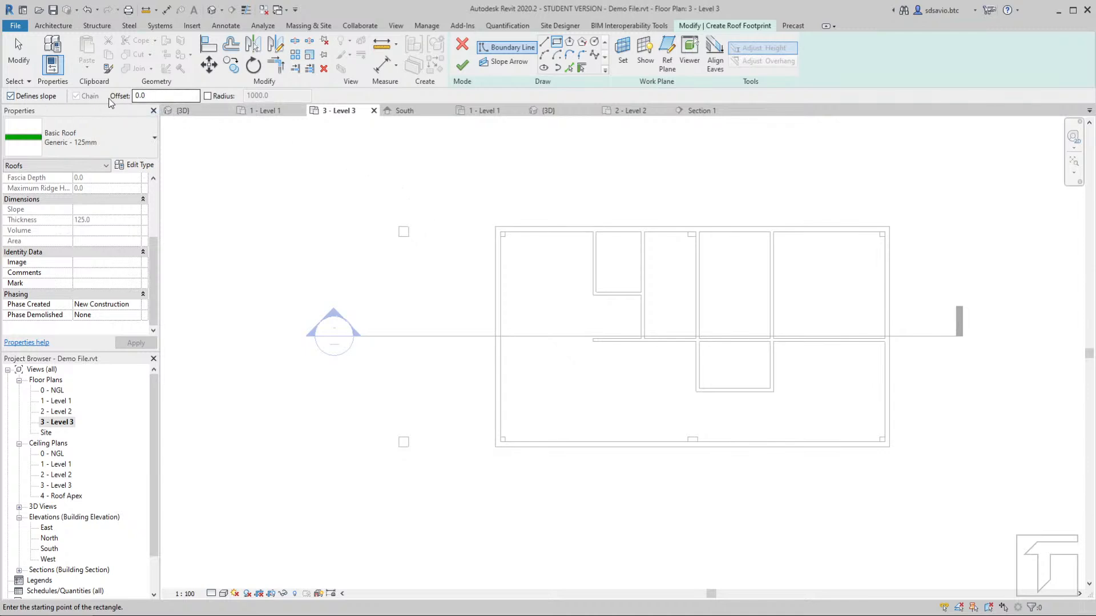
pyautogui.doubleClick(135, 96)
pyautogui.write('600')
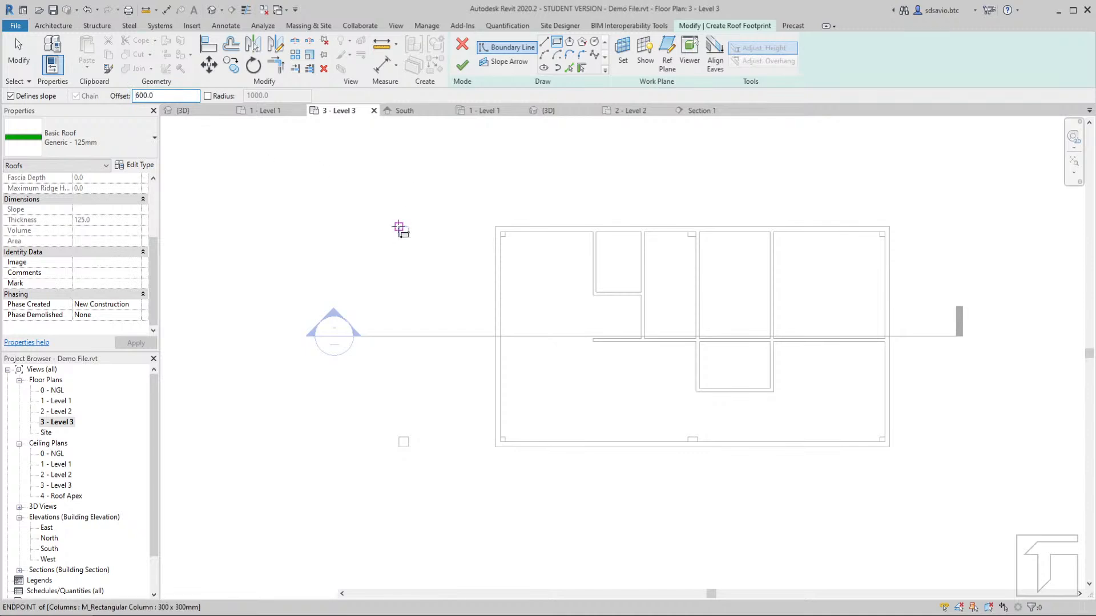
pyautogui.click(399, 227)
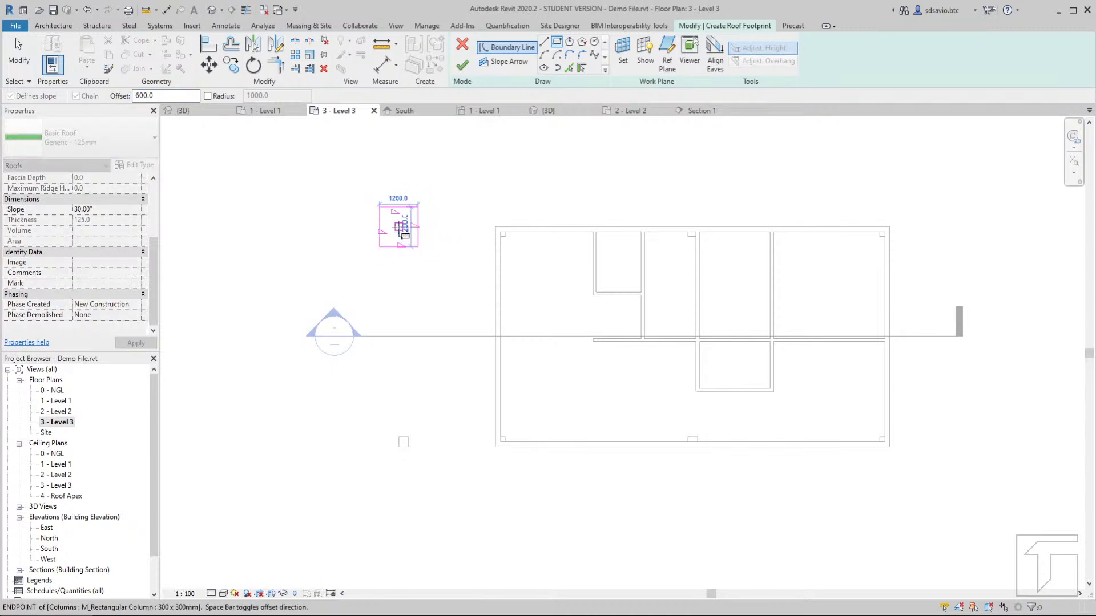
pyautogui.click(587, 336)
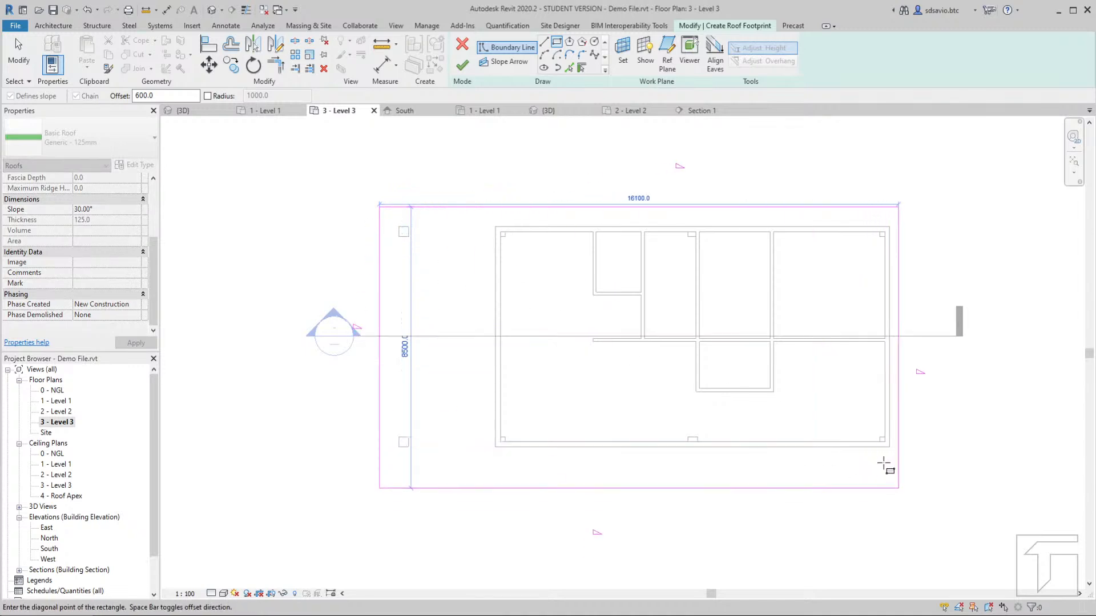
pyautogui.click(889, 448)
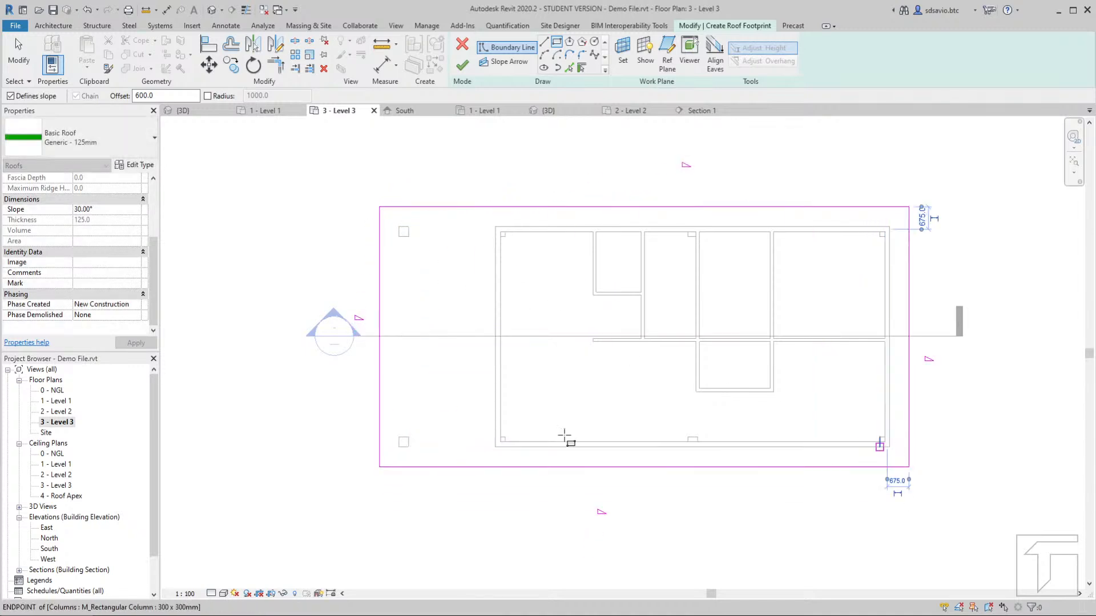
# Measure the overhang from the upper freestanding column's outer corner to the roof boundary above it
pyautogui.scroll(4, 402, 200)
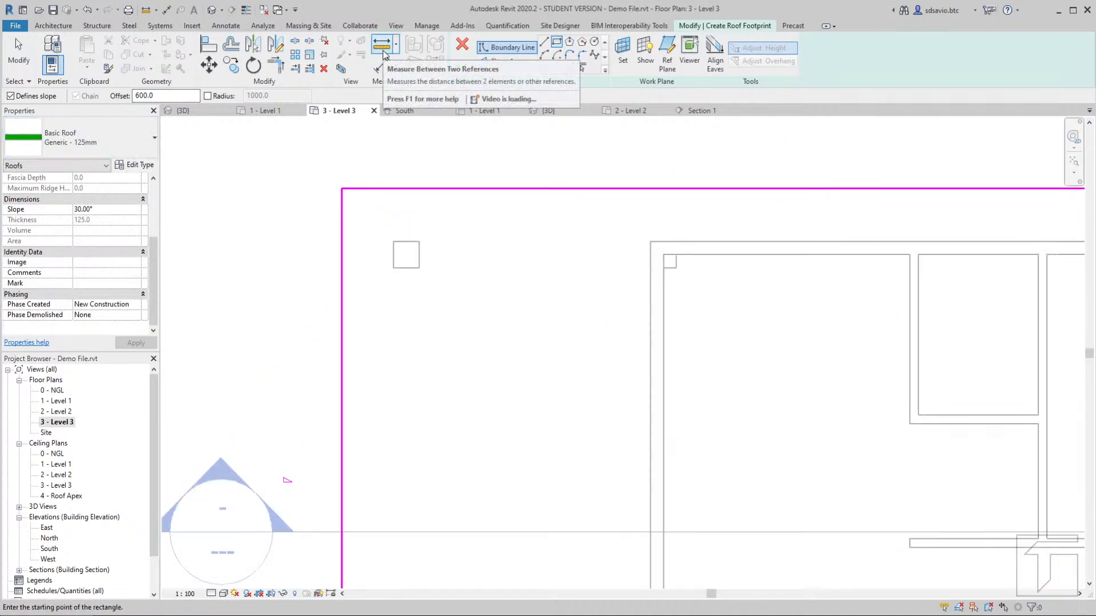
pyautogui.click(382, 45)
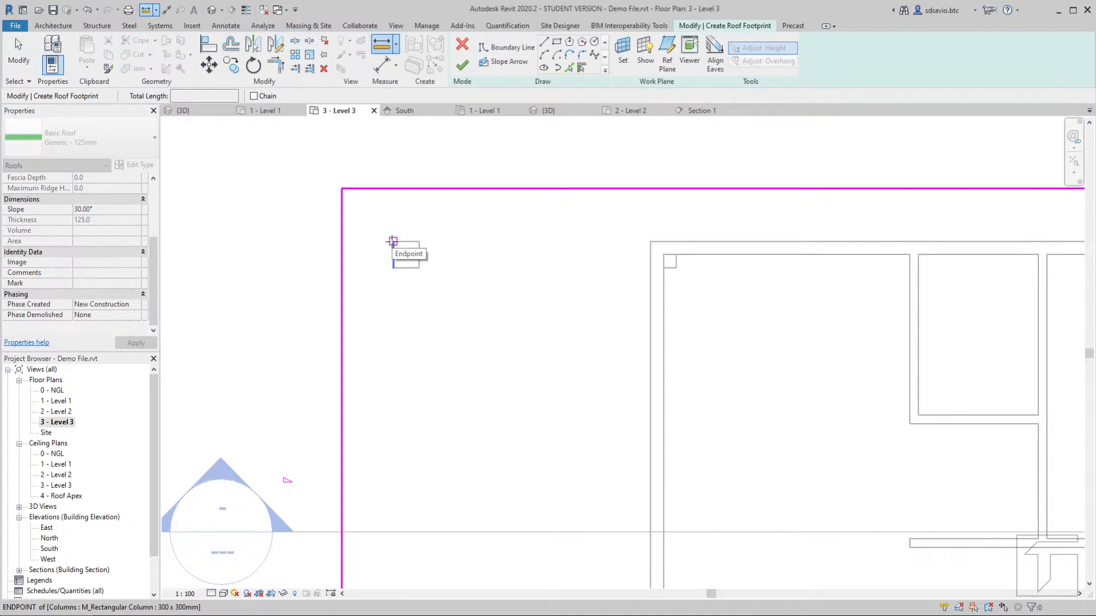
pyautogui.click(392, 241)
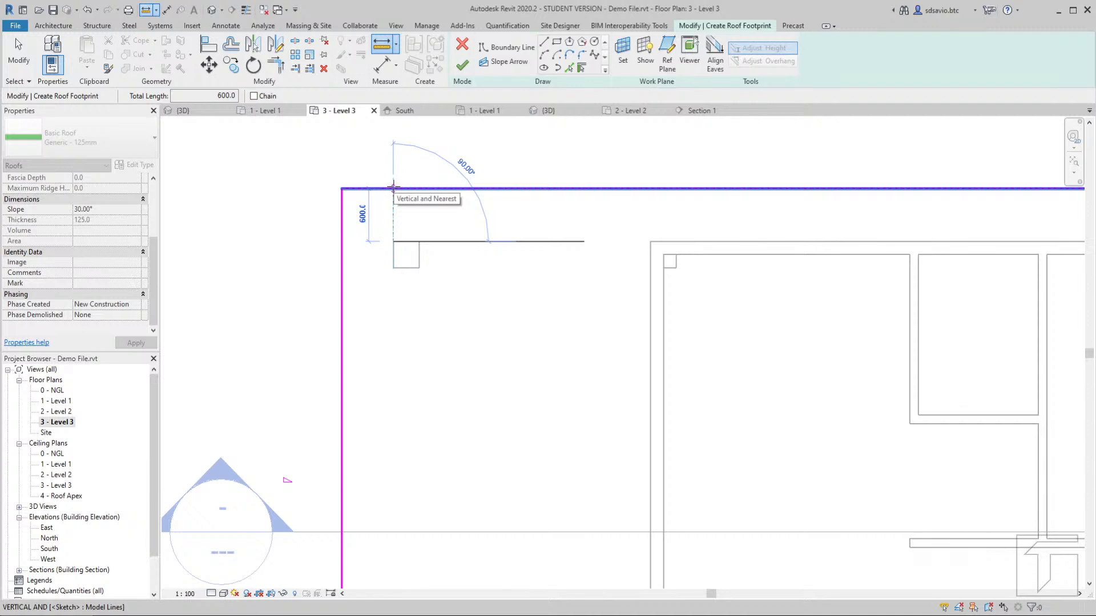
pyautogui.press('Escape')
pyautogui.press('Escape')
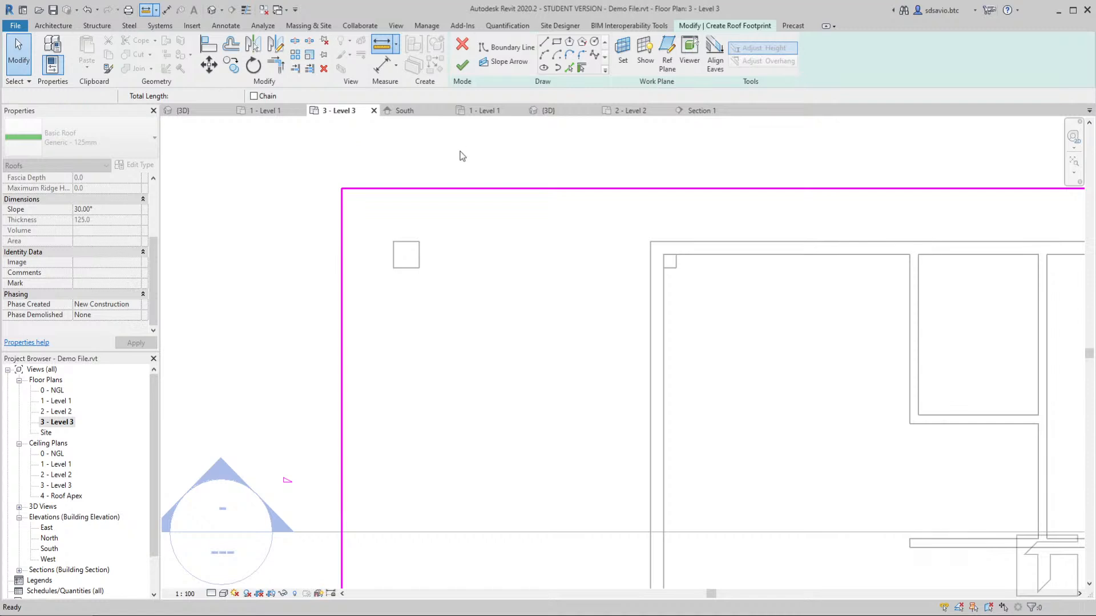
# Finish the footprint sketch to create the Generic - 125mm roof with a 30° slope on all four sides
pyautogui.scroll(-2, 485, 212)
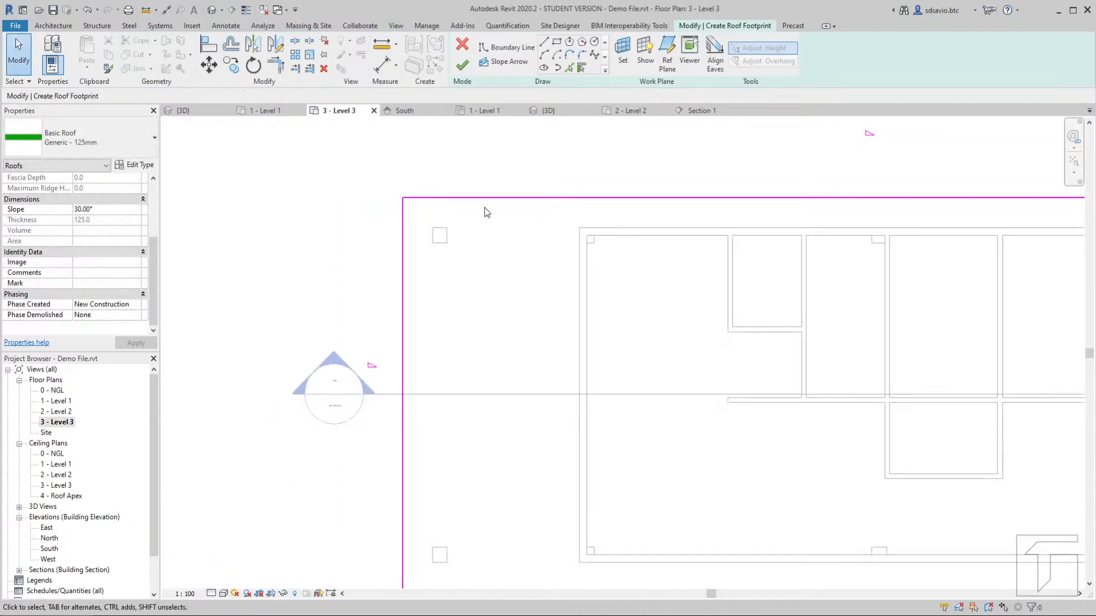
pyautogui.scroll(-2, 486, 214)
pyautogui.scroll(-2, 475, 221)
pyautogui.scroll(2, 465, 221)
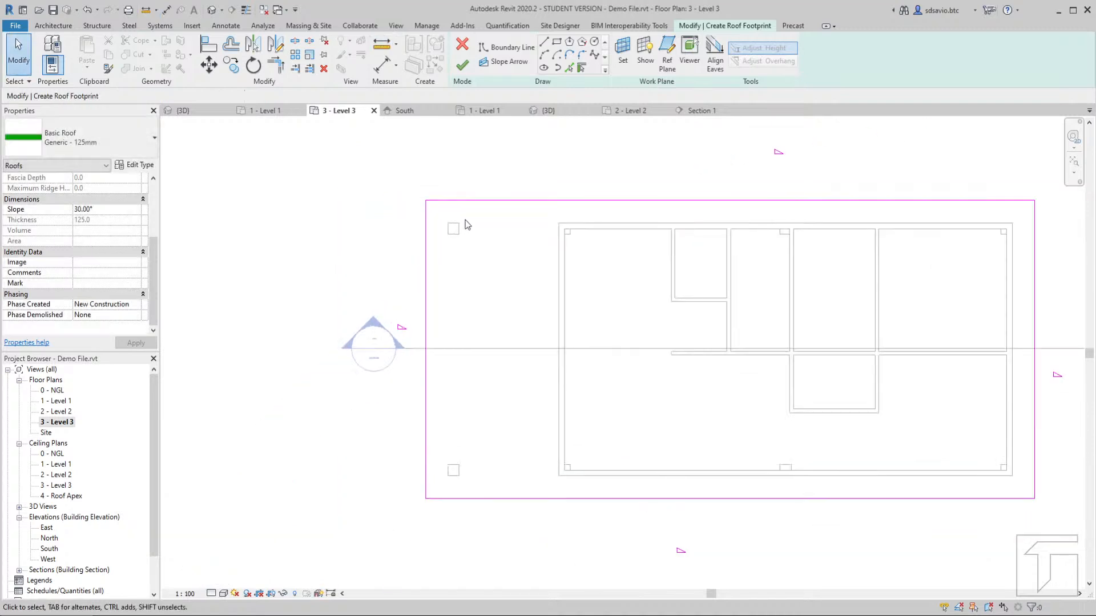
pyautogui.click(463, 67)
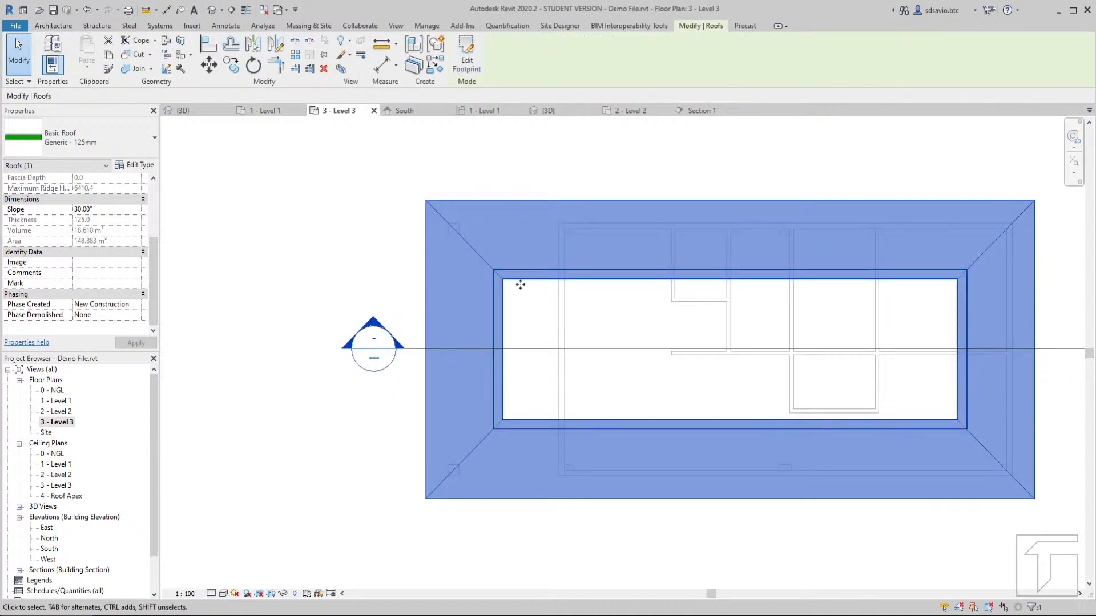
pyautogui.moveTo(739, 319); pyautogui.dragTo(630, 305, button='middle')
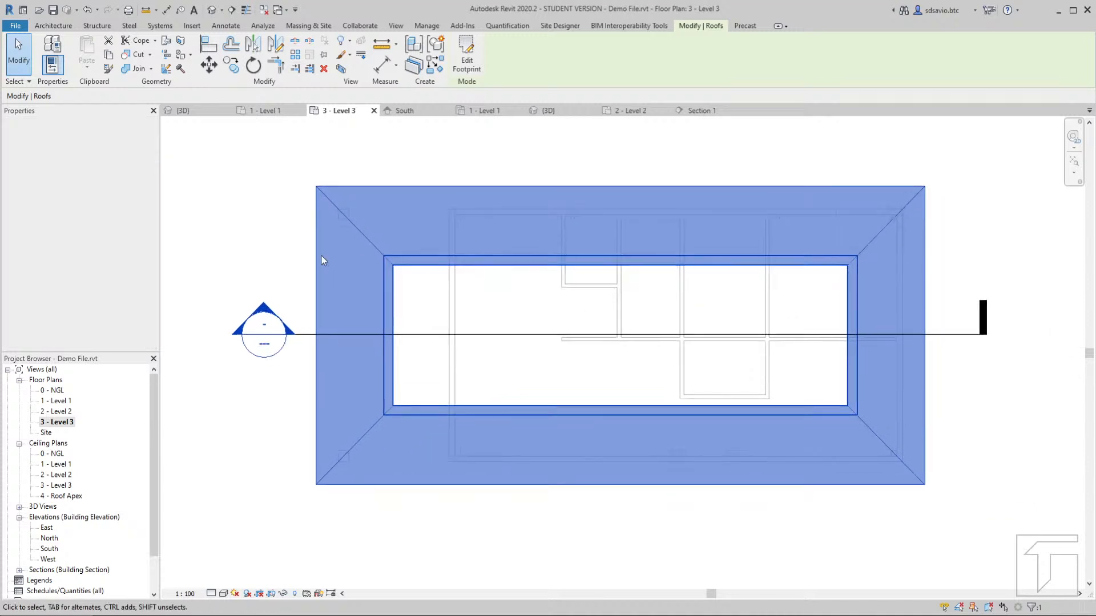
pyautogui.scroll(-1, 528, 316)
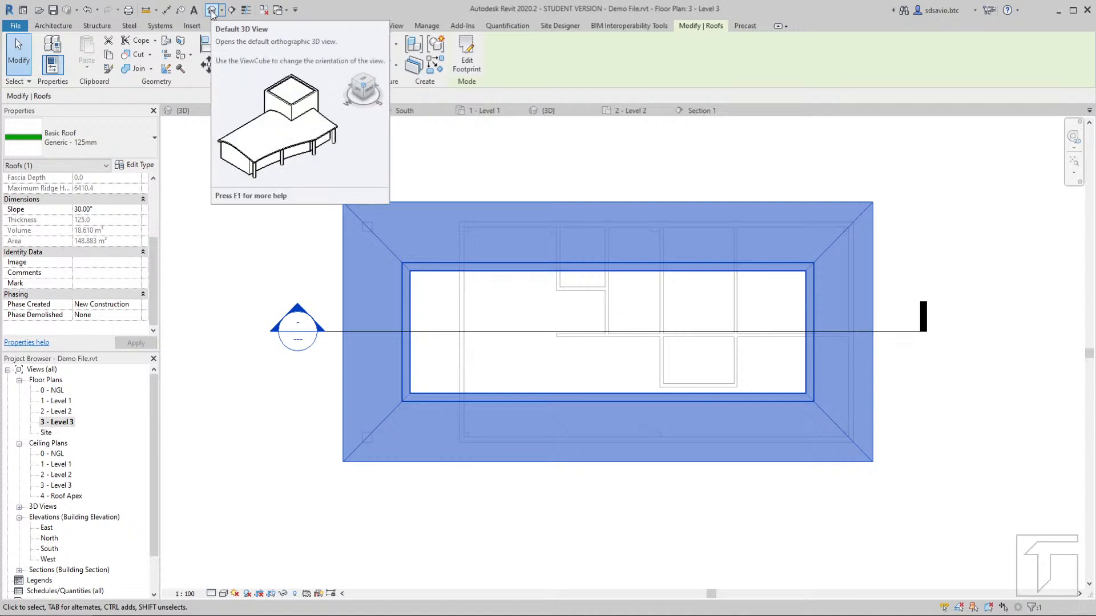
# Open the house's 3D view and inspect the new hip roof from above and from the side
pyautogui.click(554, 113)
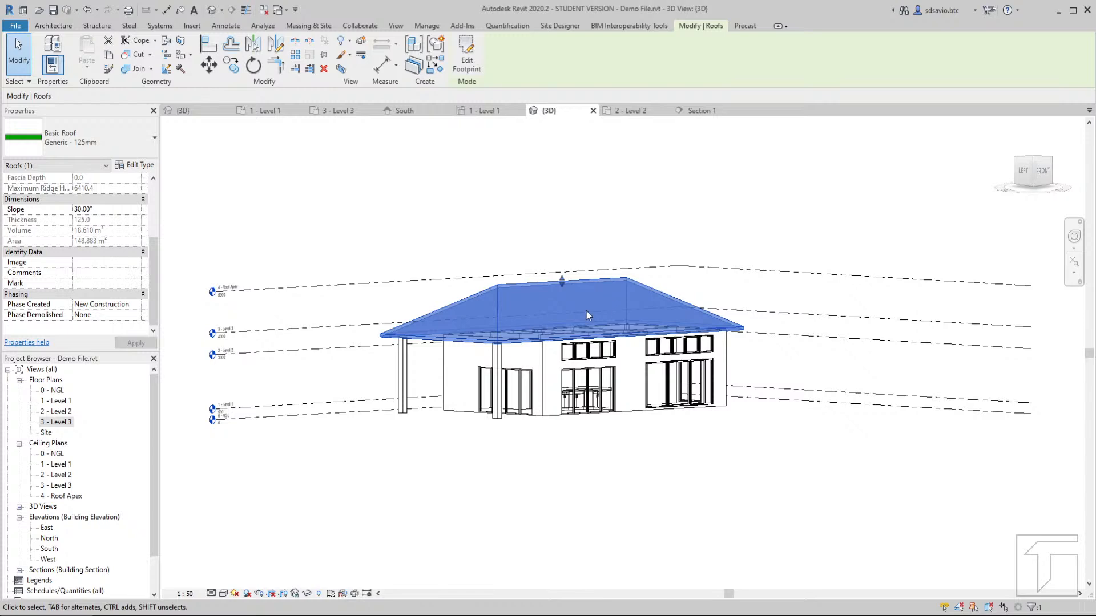
pyautogui.scroll(3, 587, 310)
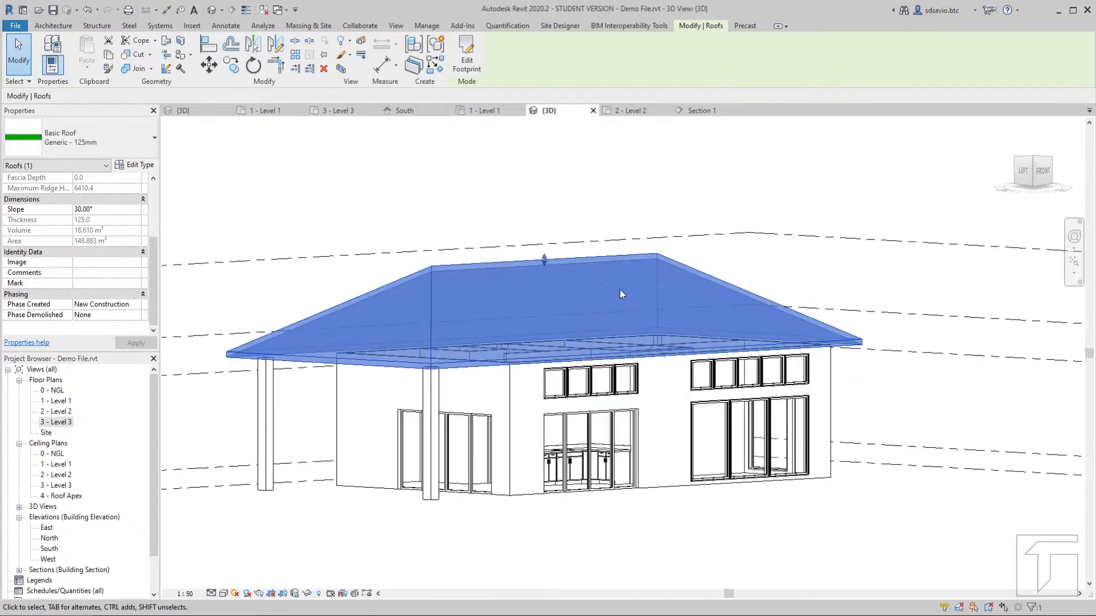
pyautogui.keyDown('shift'); pyautogui.moveTo(619, 290); pyautogui.dragTo(666, 434, button='middle'); pyautogui.keyUp('shift')
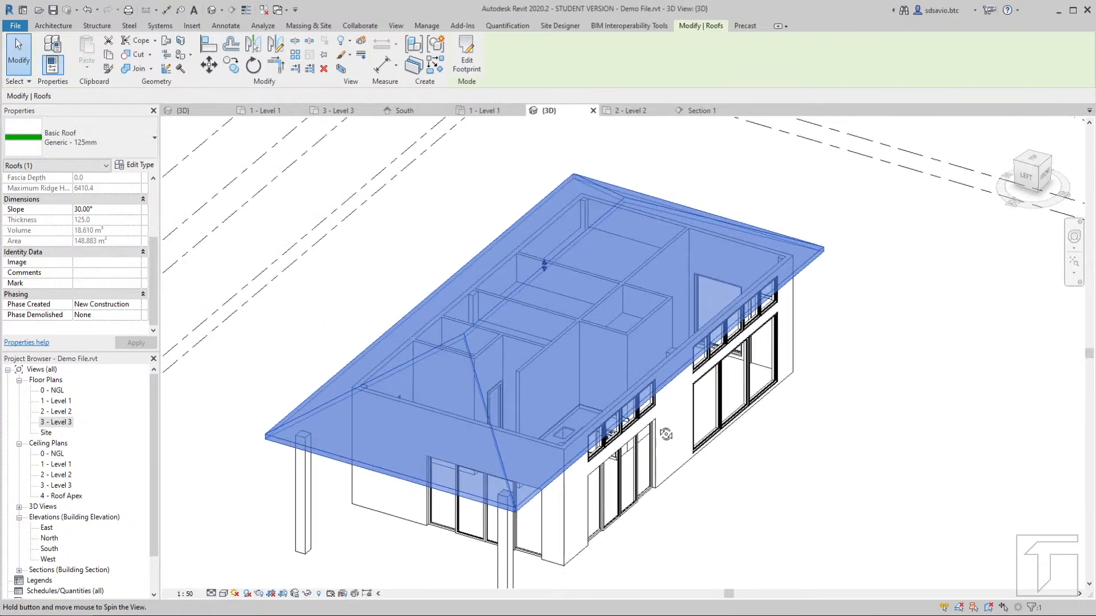
pyautogui.click(911, 333)
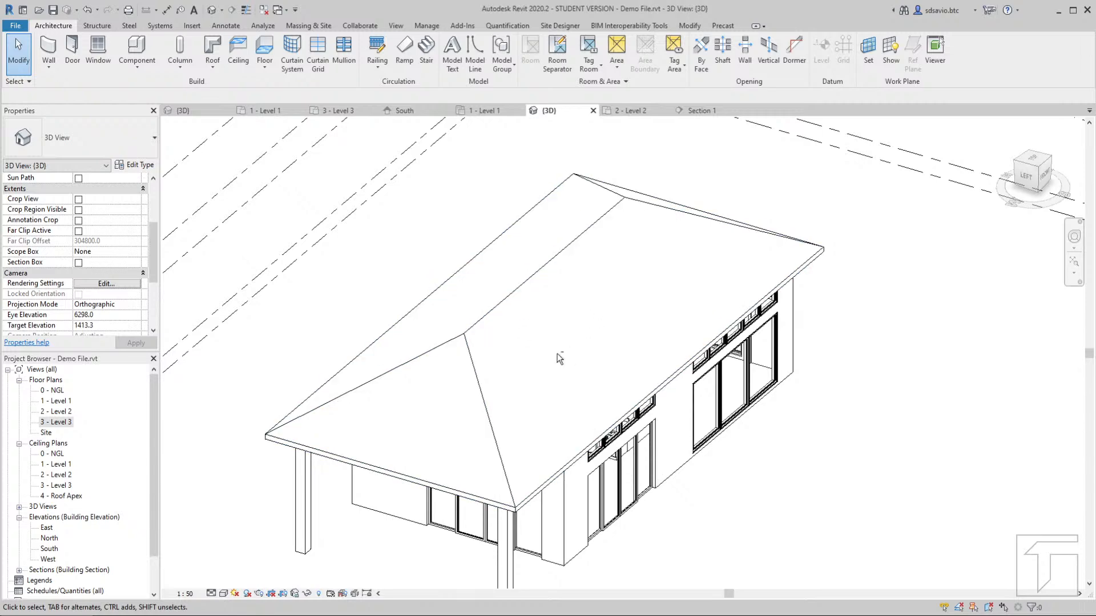
pyautogui.keyDown('shift'); pyautogui.moveTo(557, 354); pyautogui.dragTo(560, 276, button='middle'); pyautogui.keyUp('shift')
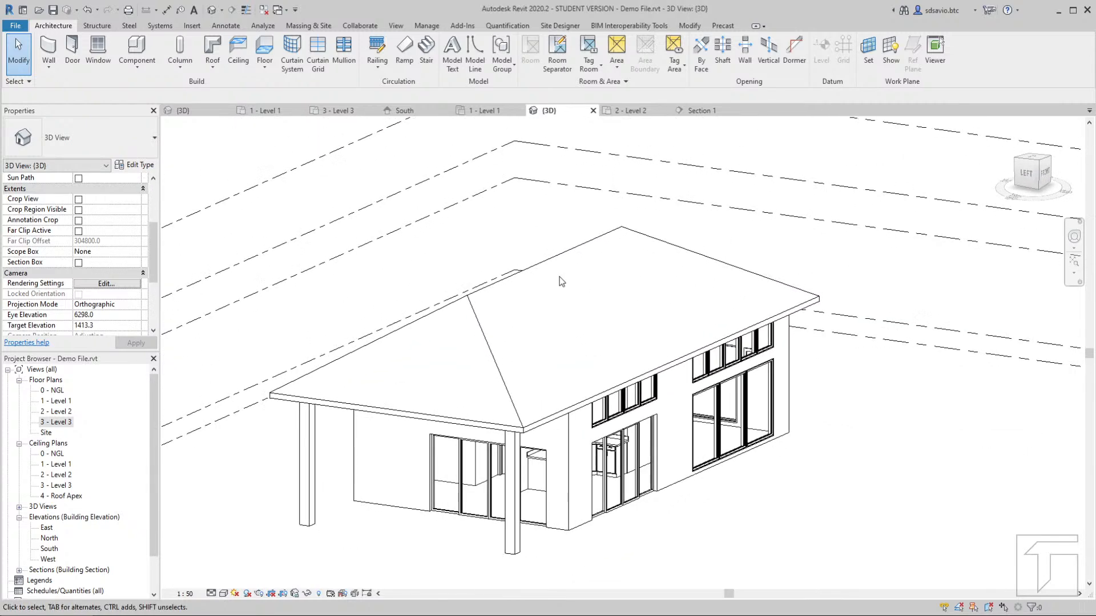
# Switch to the Demo House project's 3D view and examine its roof shape from the column side
pyautogui.click(189, 111)
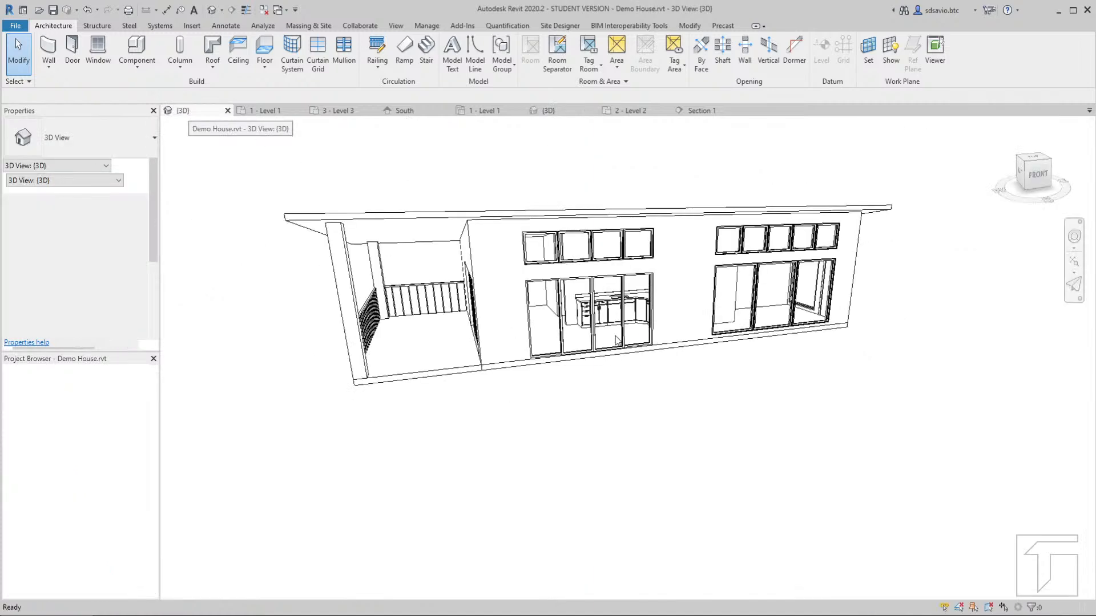
pyautogui.scroll(2, 553, 310)
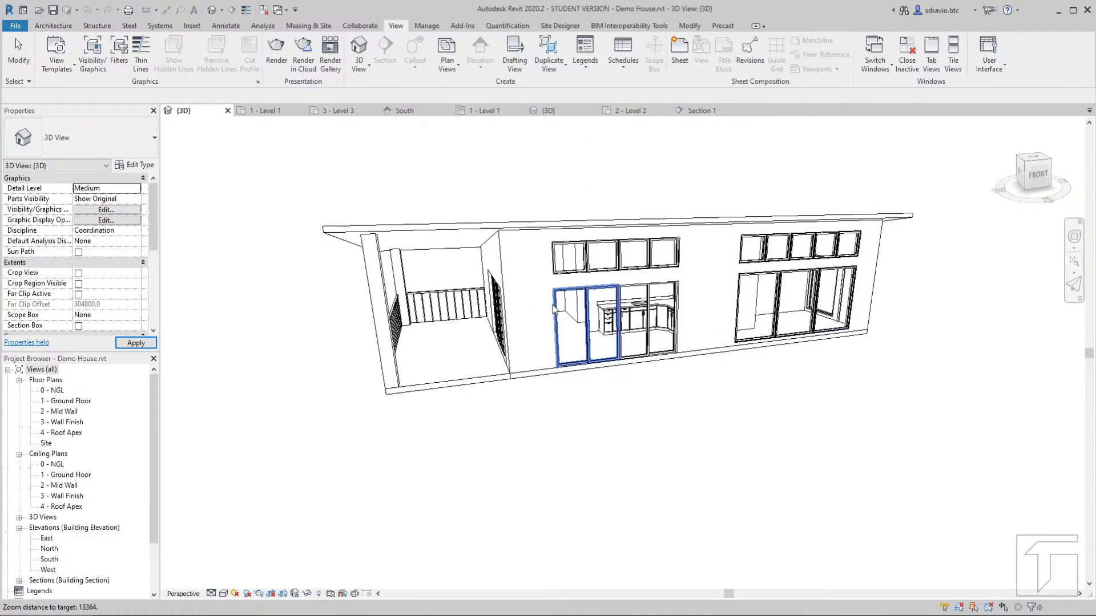
pyautogui.keyDown('shift'); pyautogui.moveTo(554, 310); pyautogui.dragTo(623, 297, button='middle'); pyautogui.keyUp('shift')
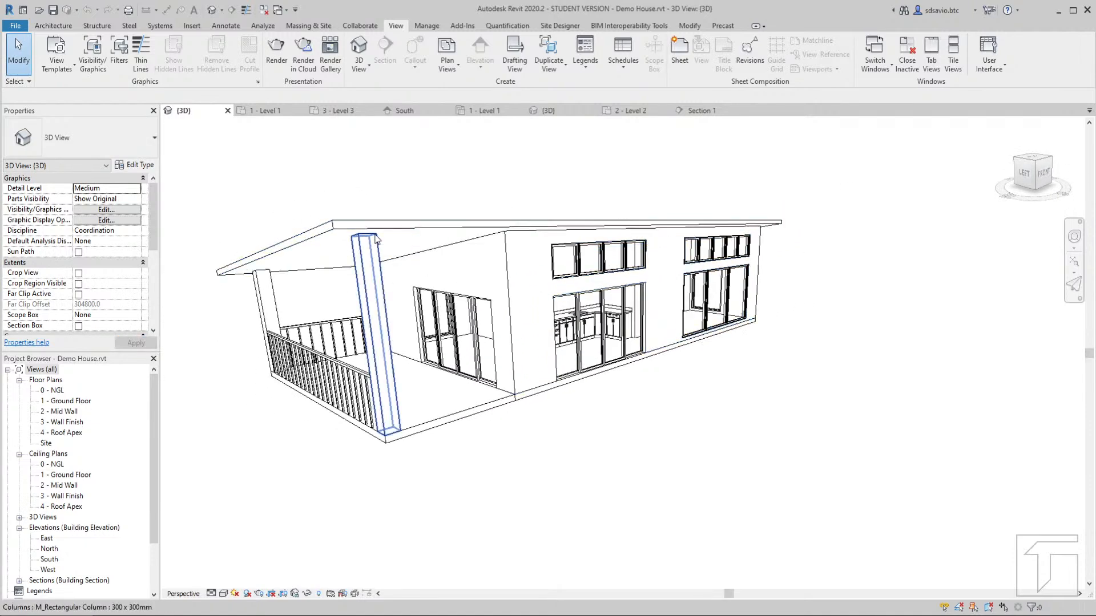
# Return to the Demo File model, open the hip roof's footprint sketch for editing and show it in the Level 3 floor plan
pyautogui.click(563, 118)
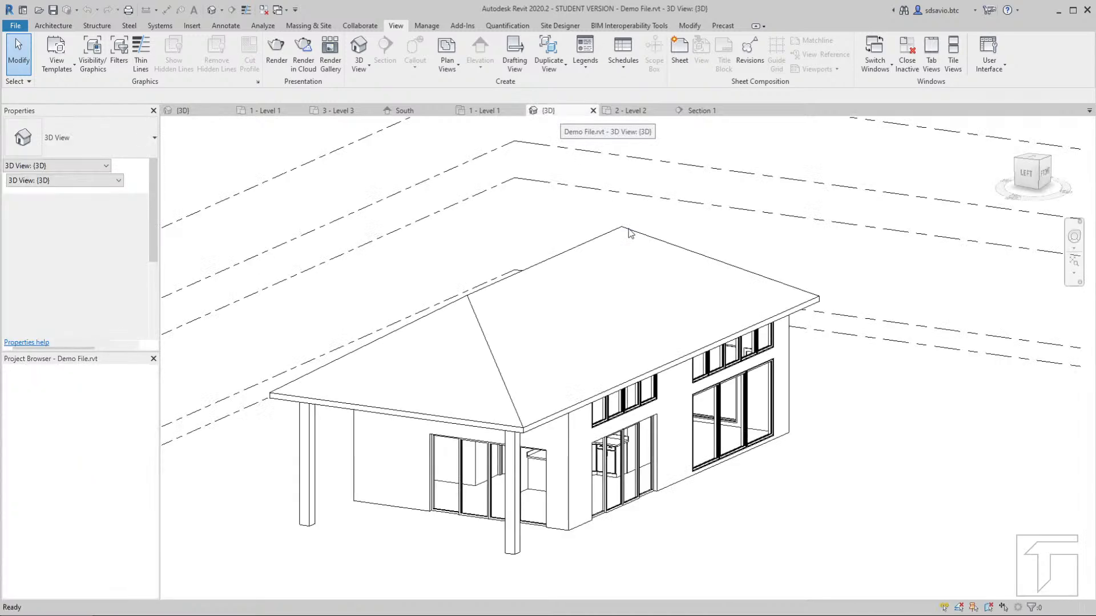
pyautogui.click(607, 237)
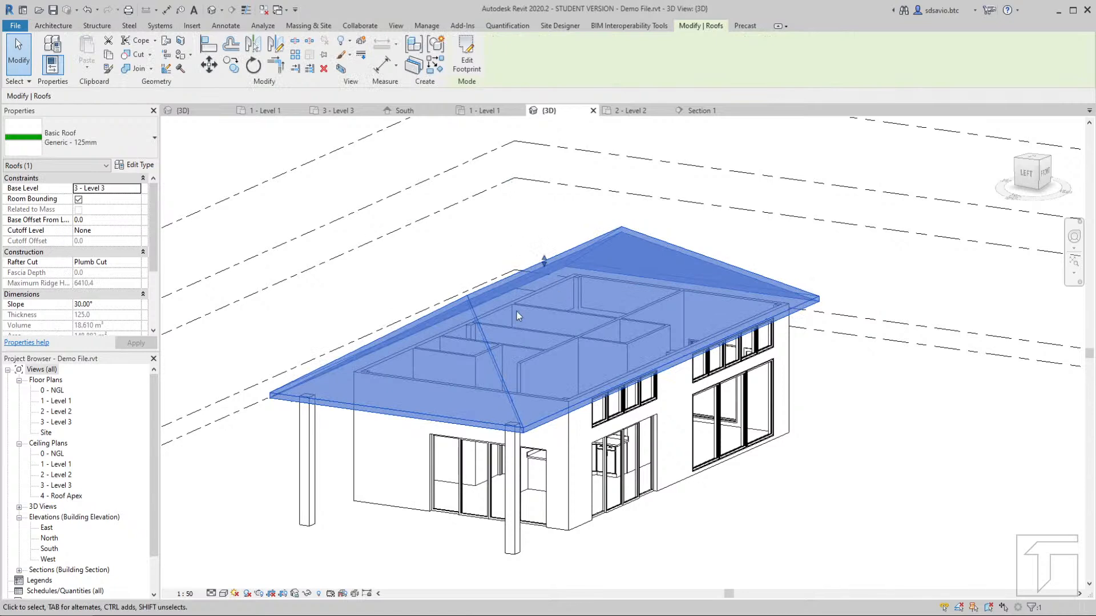
pyautogui.click(471, 66)
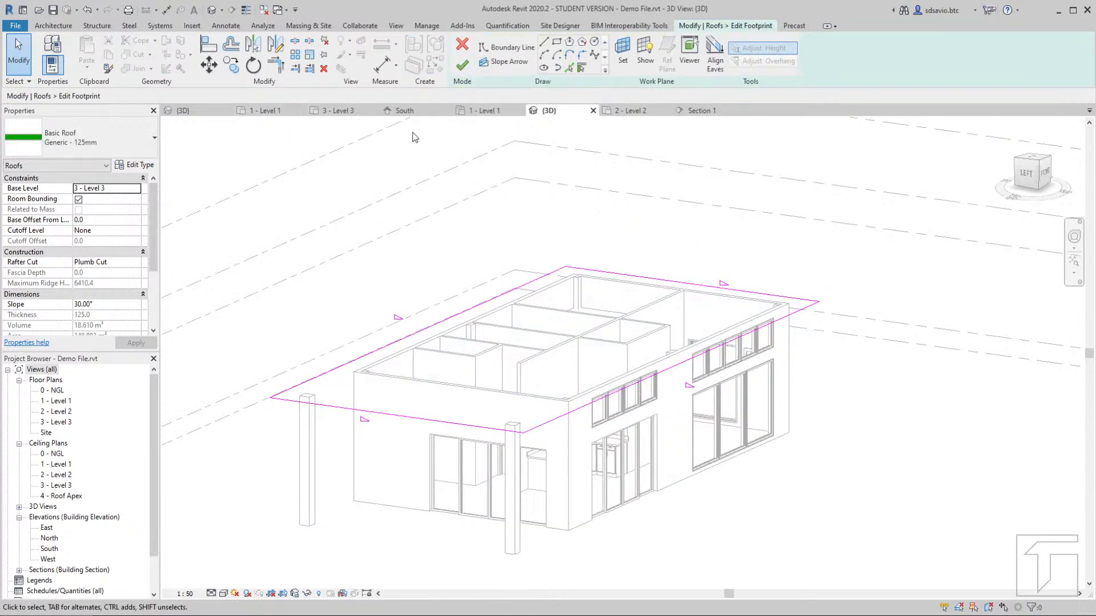
pyautogui.click(335, 113)
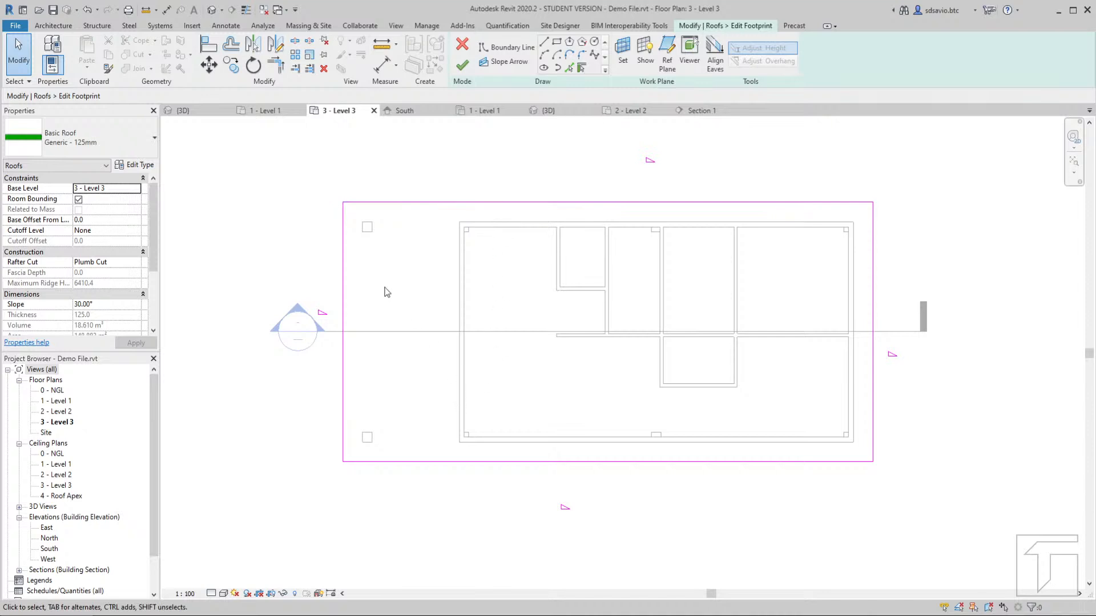
# Remove the slope definition from the left, lower and right boundary lines of the roof footprint
pyautogui.click(349, 292)
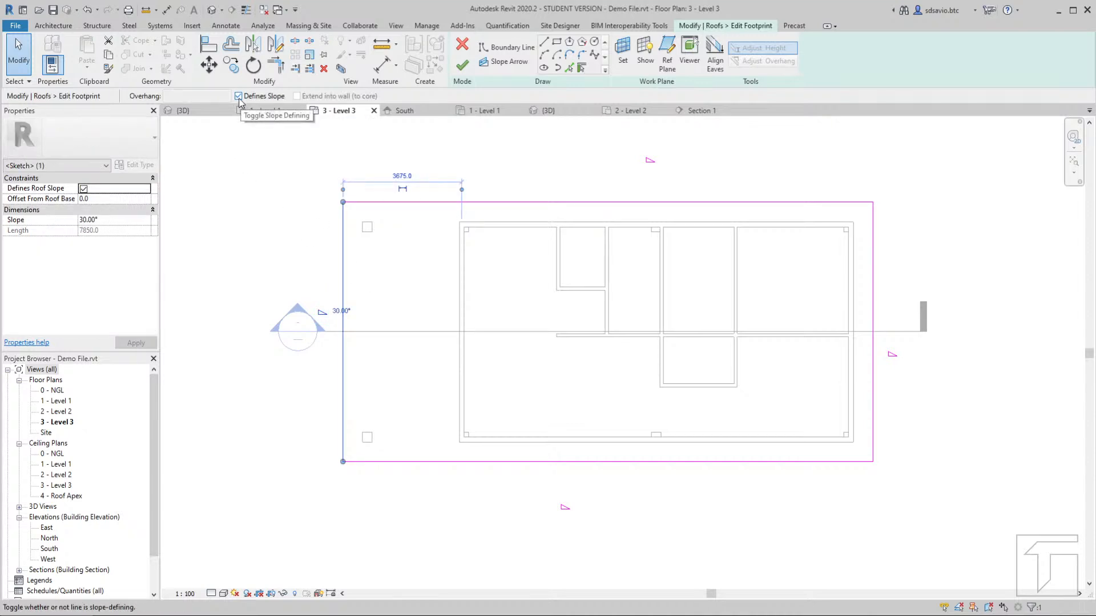
pyautogui.click(238, 95)
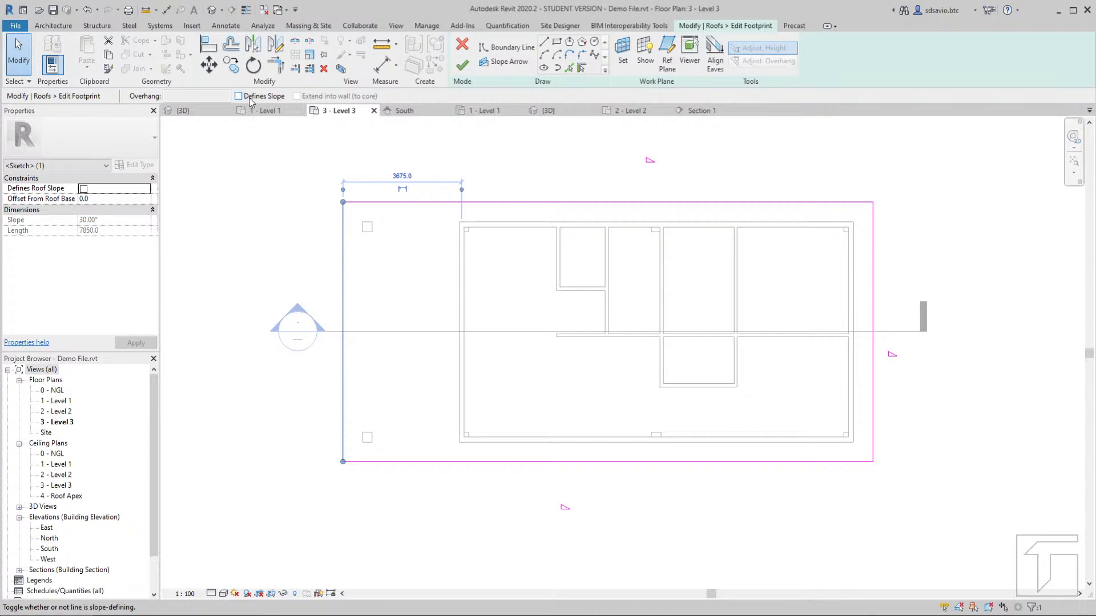
pyautogui.click(496, 463)
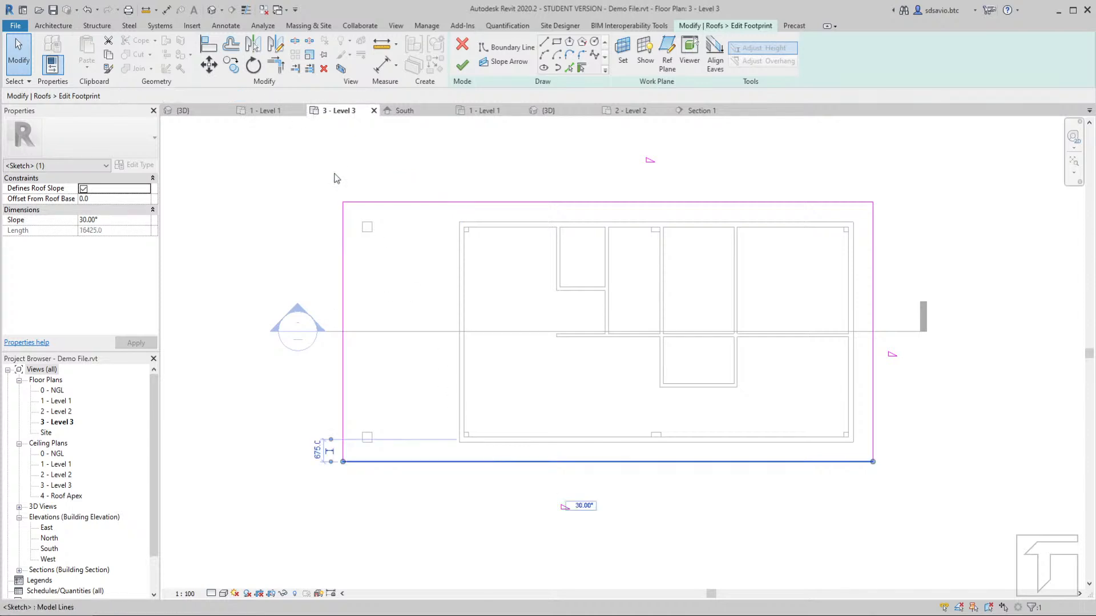
pyautogui.click(238, 96)
pyautogui.click(238, 96)
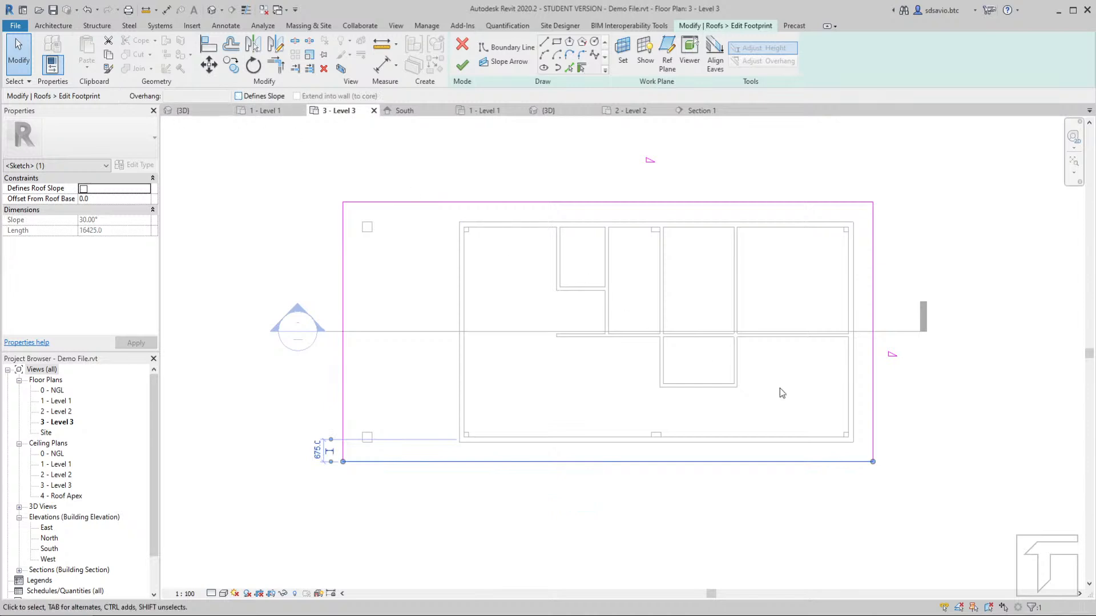
pyautogui.click(871, 355)
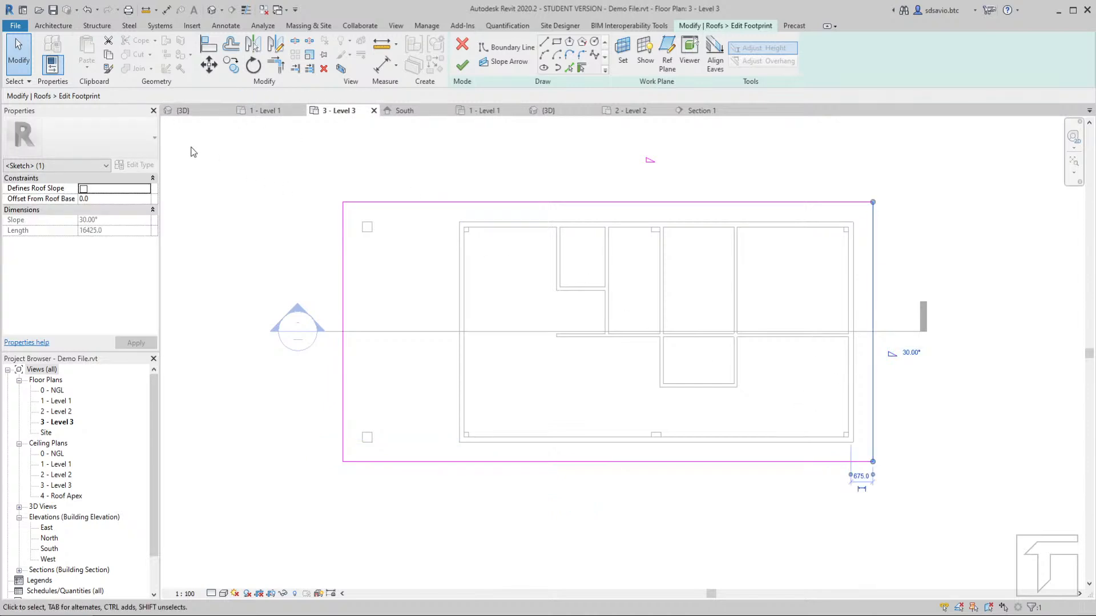
pyautogui.click(238, 96)
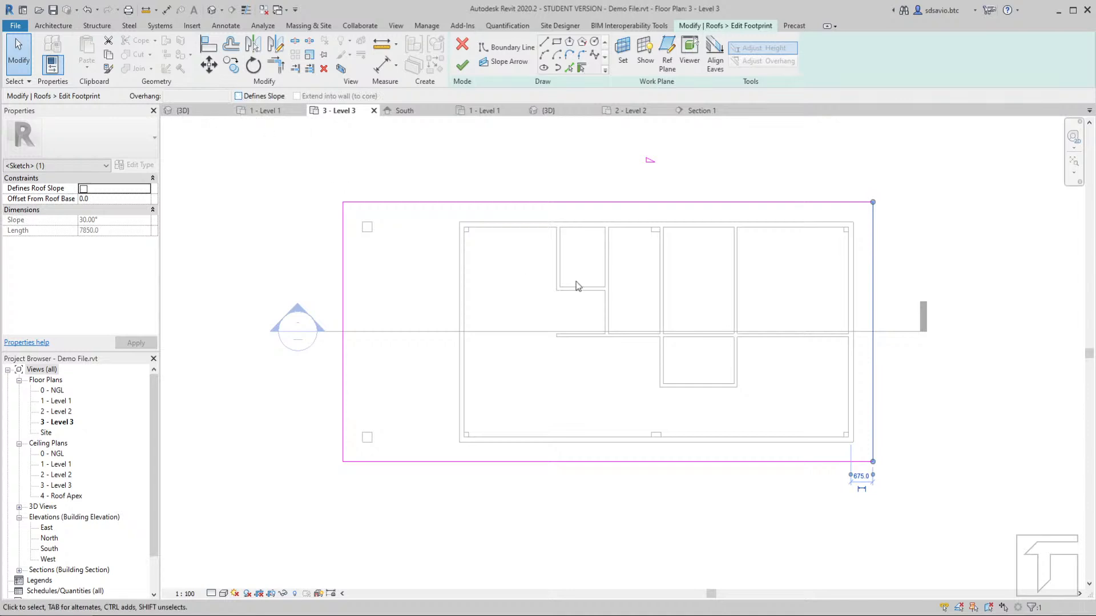
# Set the slope of the footprint's upper boundary line to 8° and finish the roof sketch
pyautogui.click(649, 203)
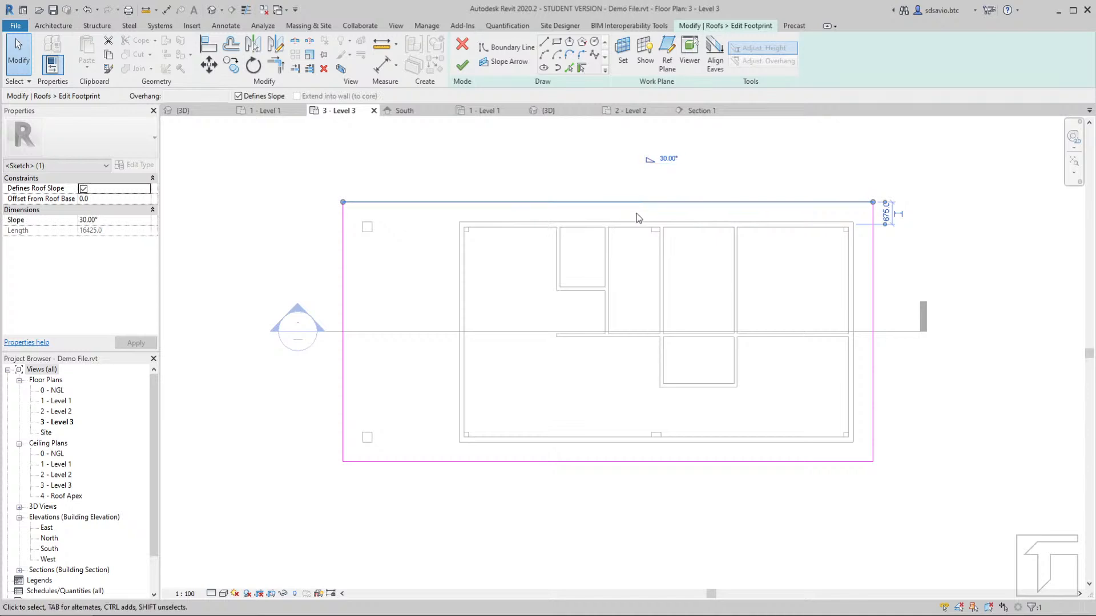
pyautogui.click(666, 160)
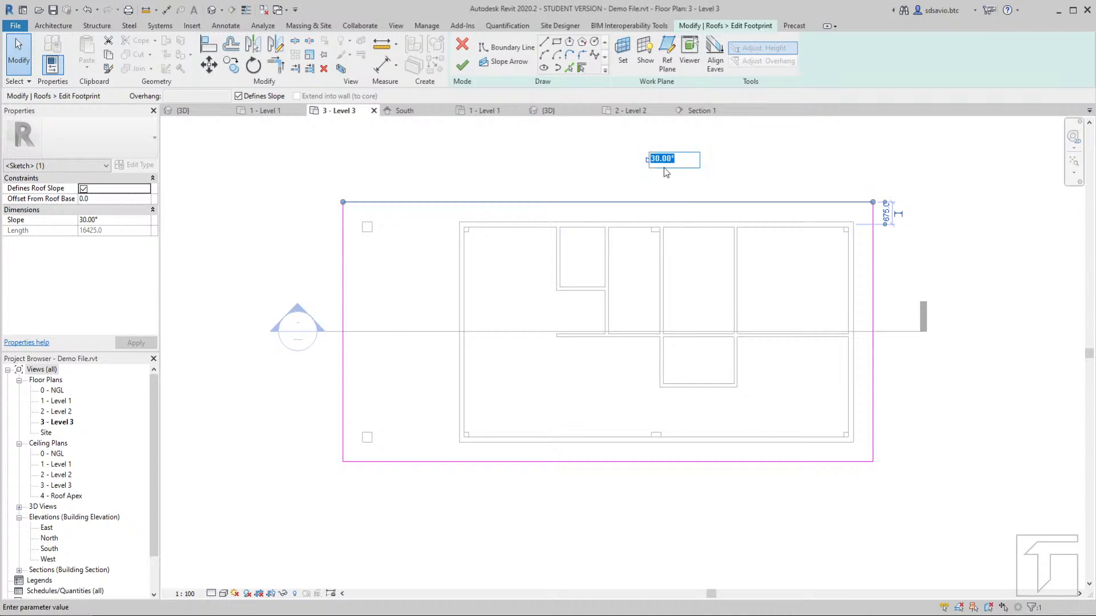
pyautogui.write('8')
pyautogui.press('Return')
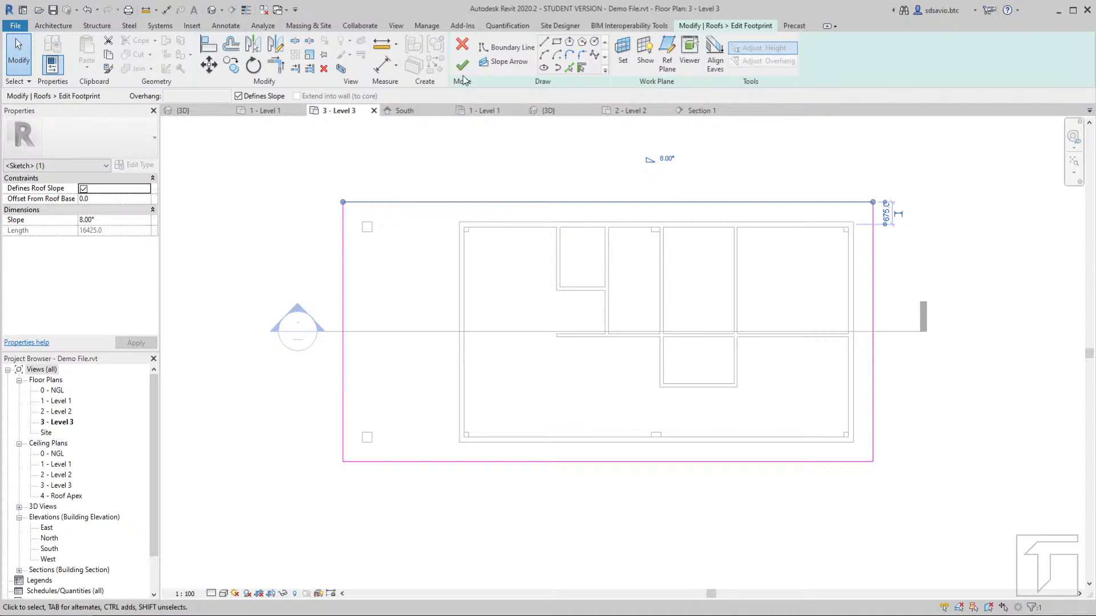
pyautogui.click(463, 67)
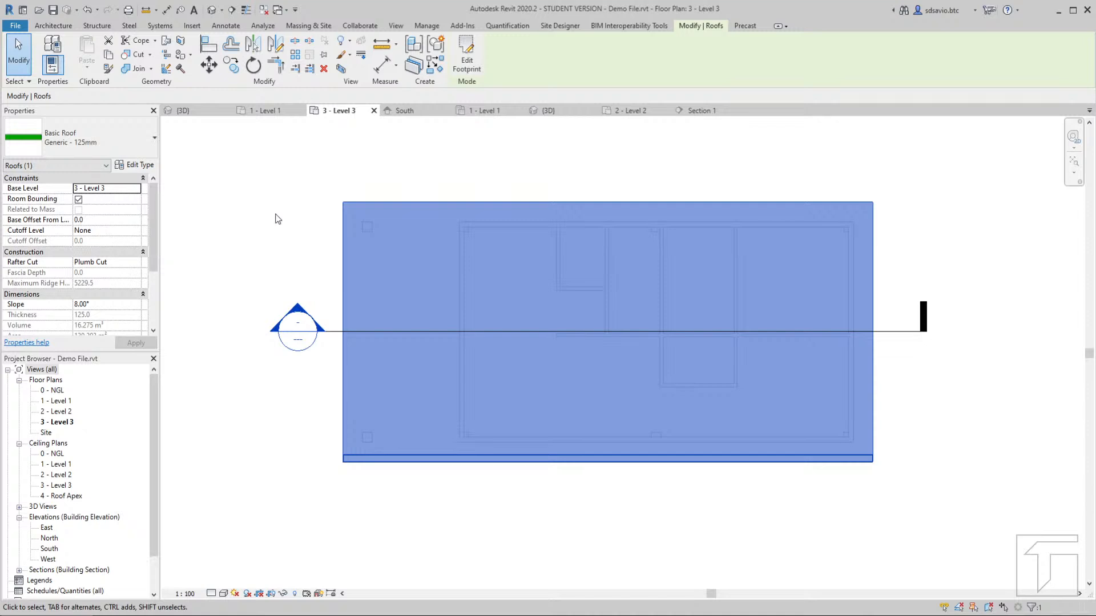
# Change the roof's base level to 2 - Level 2 and display the roof in the 3D view
pyautogui.click(137, 190)
pyautogui.click(98, 217)
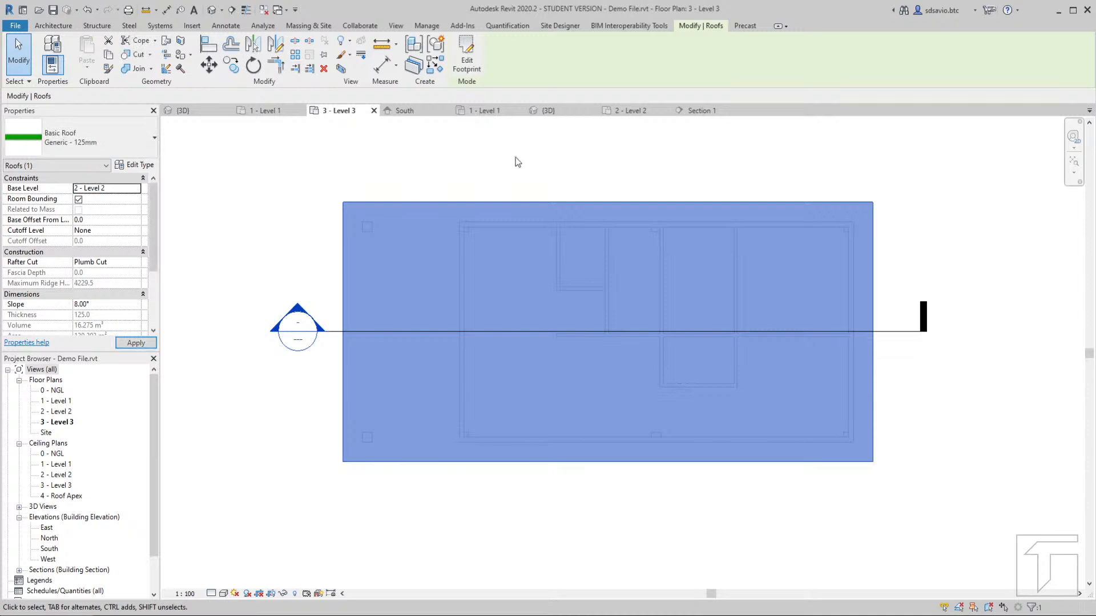
pyautogui.click(549, 110)
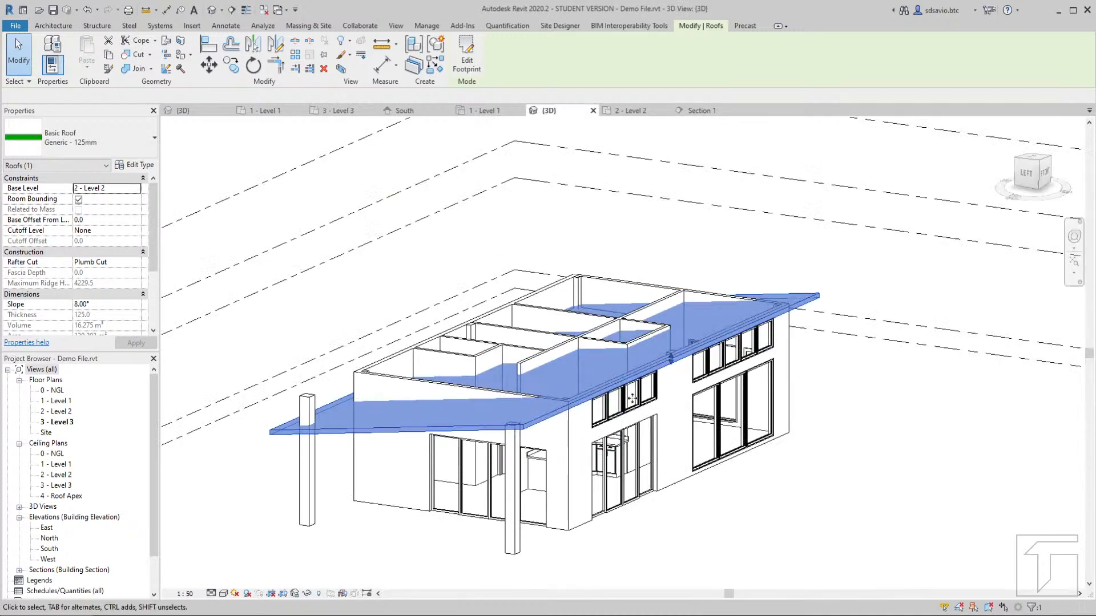
# Examine the lowered single-slope roof in 3D against the walls, columns and level lines
pyautogui.keyDown('shift'); pyautogui.moveTo(632, 398); pyautogui.dragTo(679, 405, button='middle'); pyautogui.keyUp('shift')
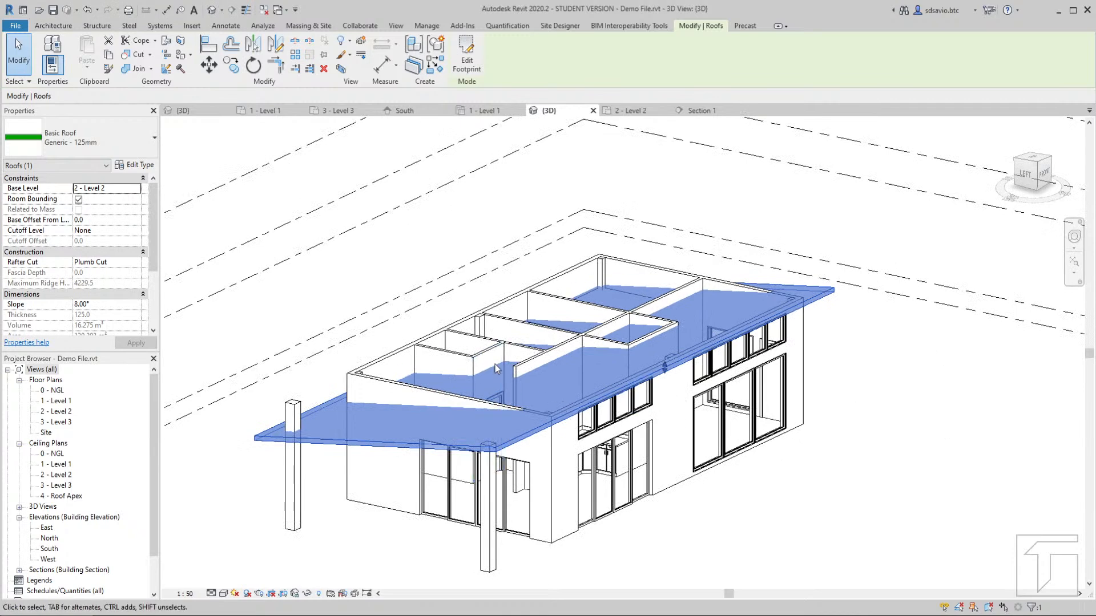
pyautogui.moveTo(323, 405); pyautogui.dragTo(351, 346, button='middle')
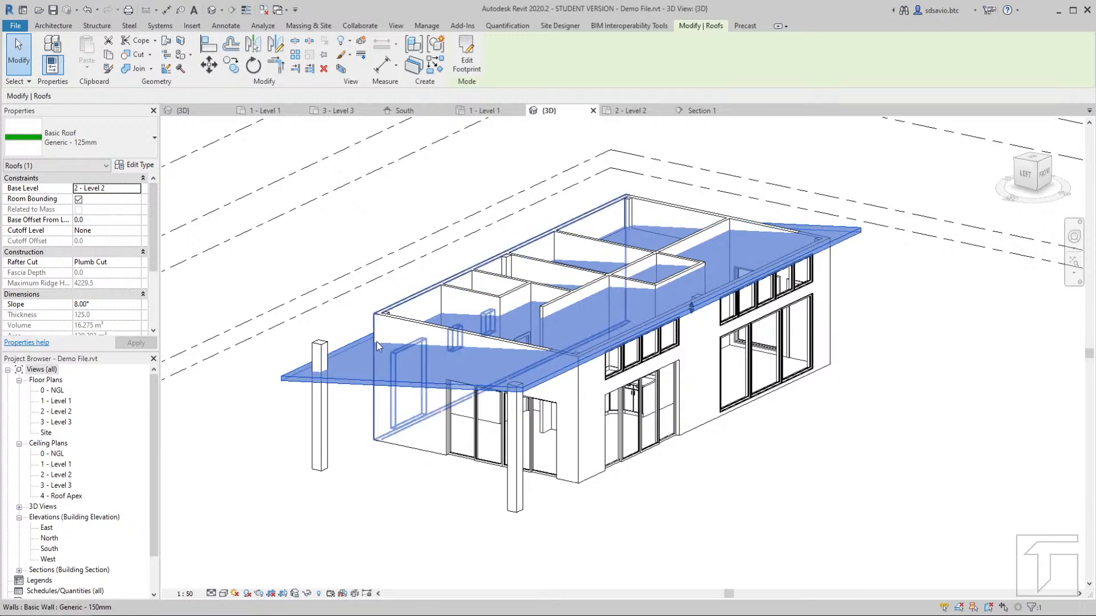
pyautogui.scroll(-2, 365, 343)
pyautogui.scroll(-3, 356, 350)
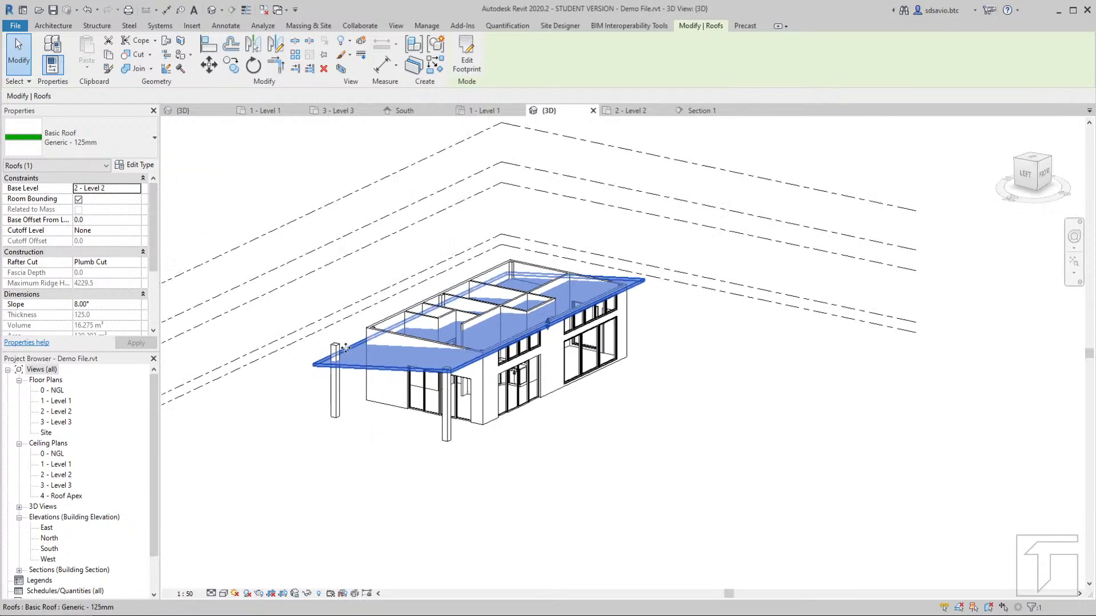
pyautogui.moveTo(351, 348); pyautogui.dragTo(502, 312, button='middle')
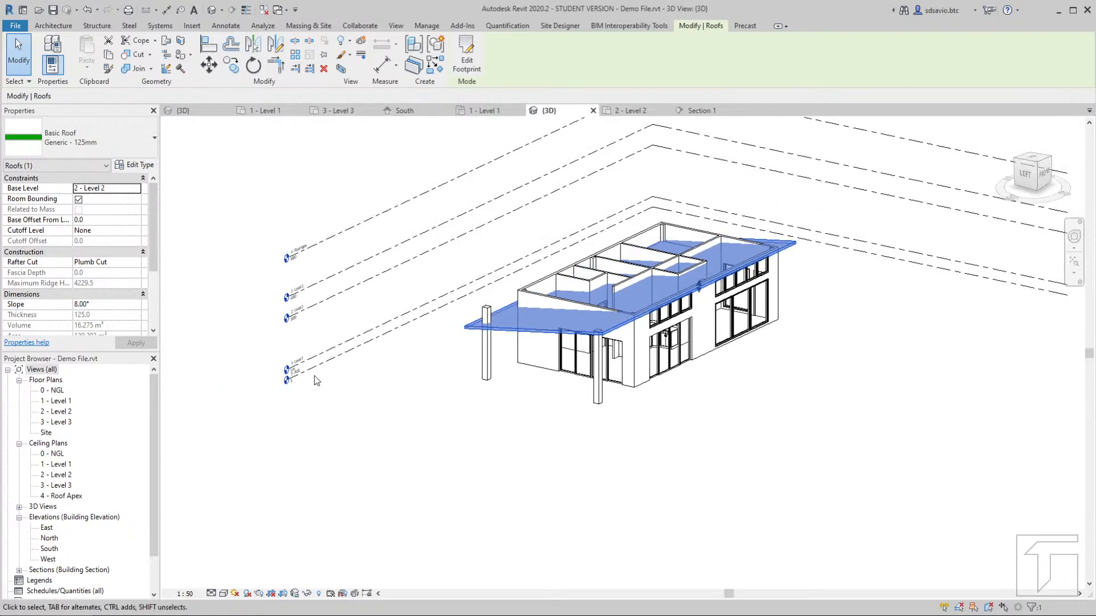
pyautogui.scroll(2, 315, 382)
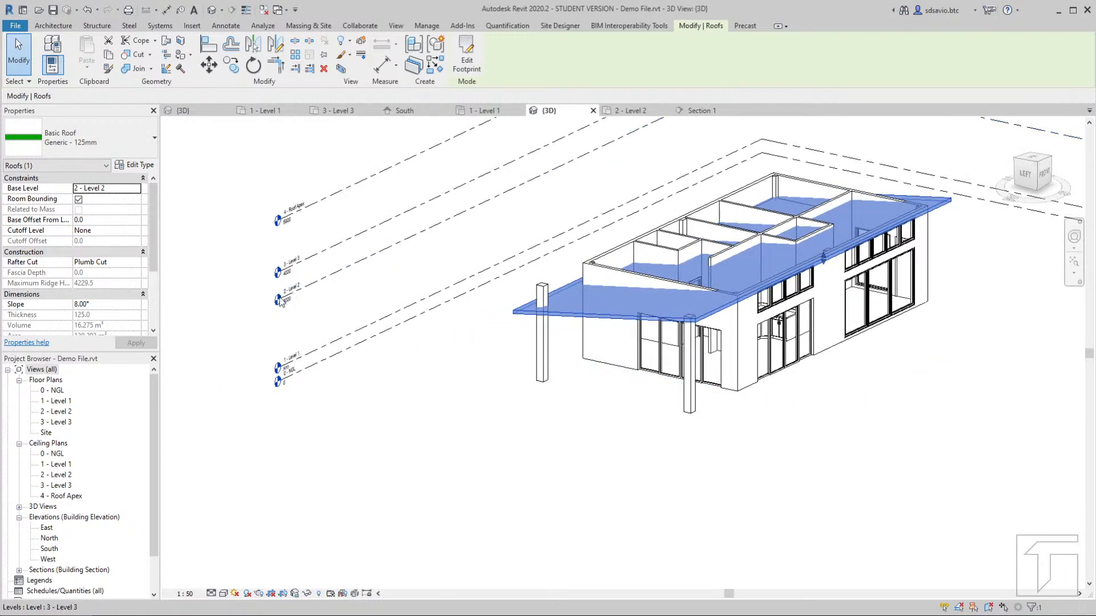
pyautogui.moveTo(587, 298); pyautogui.dragTo(433, 313, button='middle')
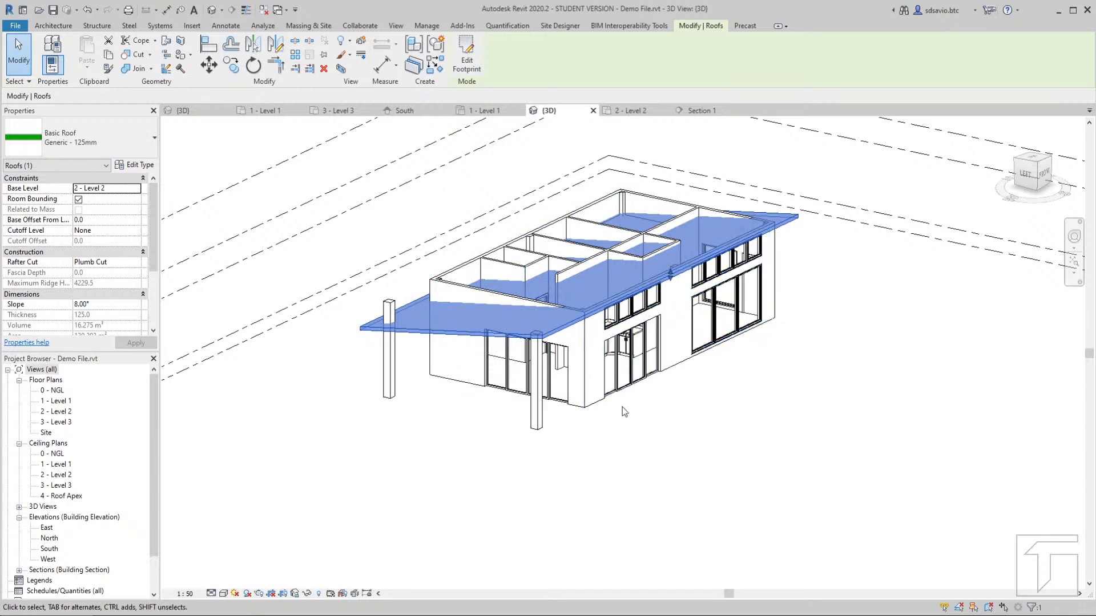
# Create a Generic 150mm patio floor on Level 1 with a 3000 mm wide rectangle from the upper column's outer corner to the house's lower-left corner
pyautogui.click(264, 110)
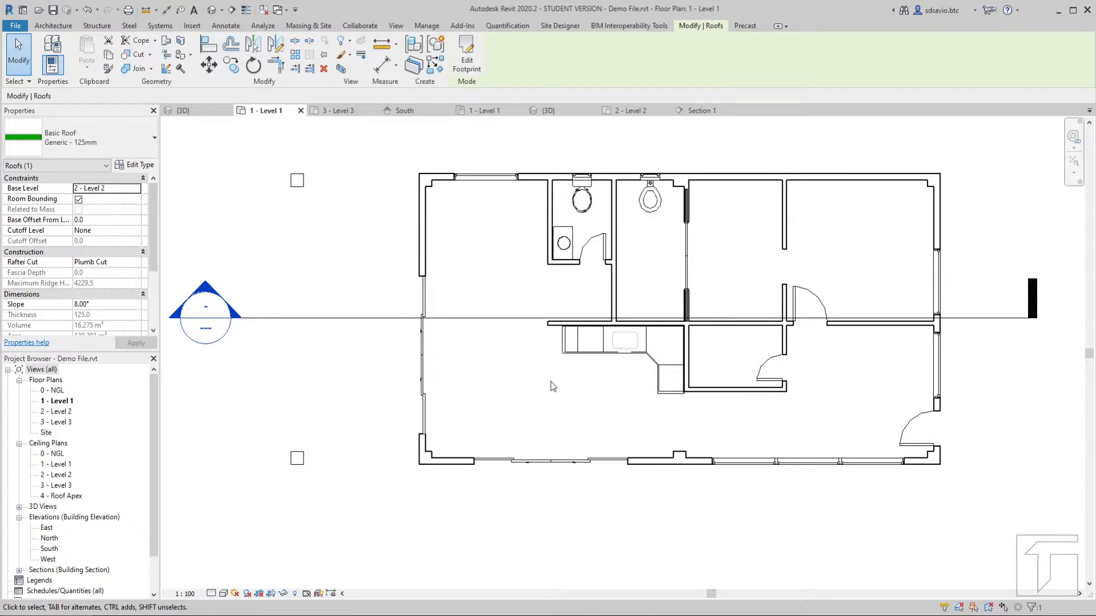
pyautogui.click(348, 273)
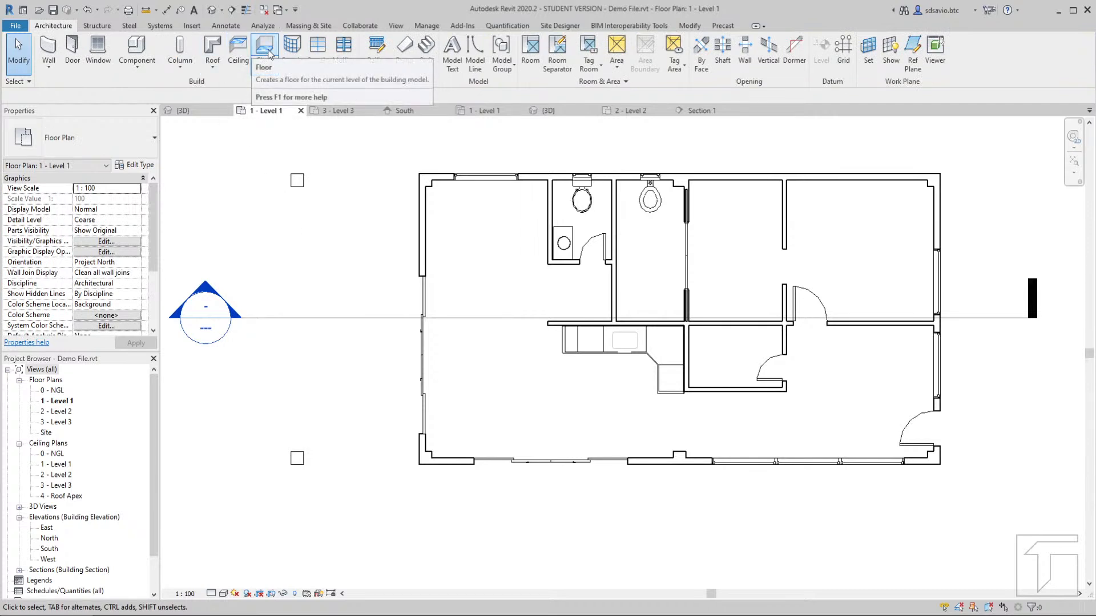
pyautogui.click(265, 50)
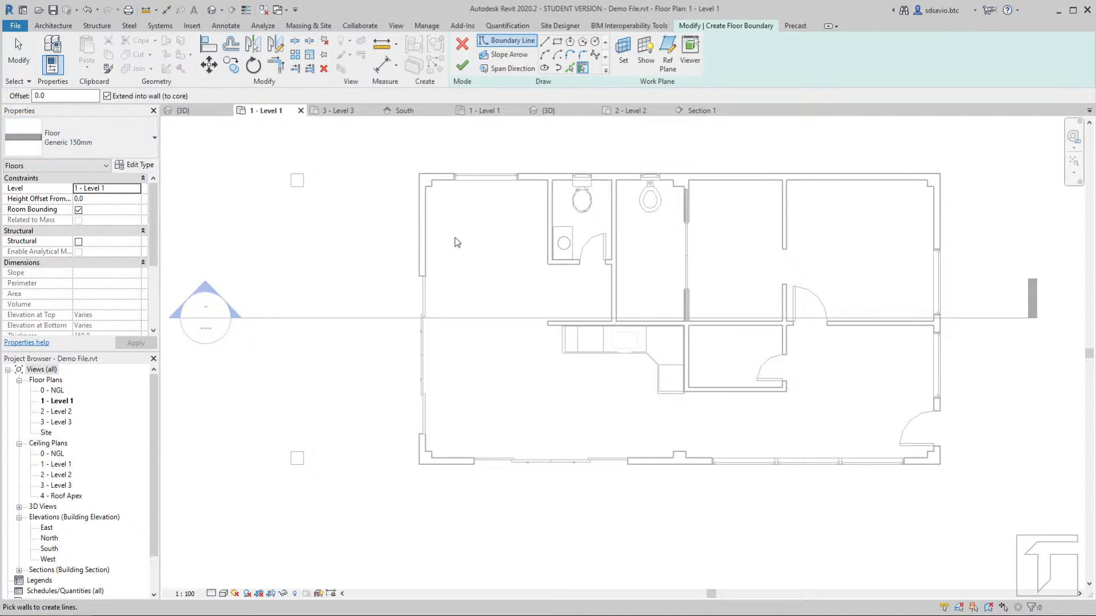
pyautogui.click(558, 43)
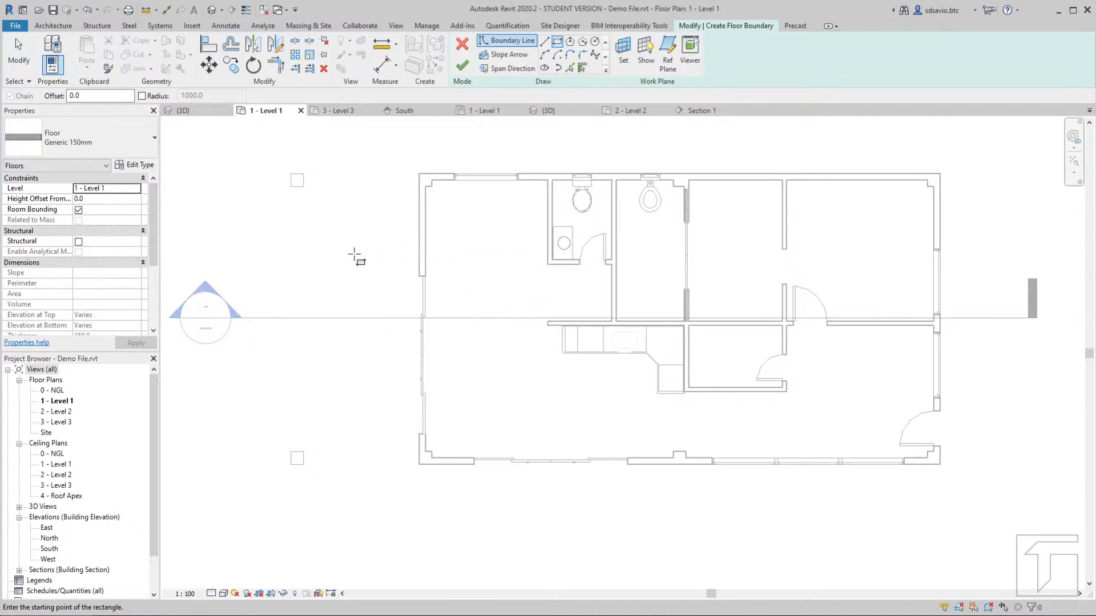
pyautogui.click(291, 174)
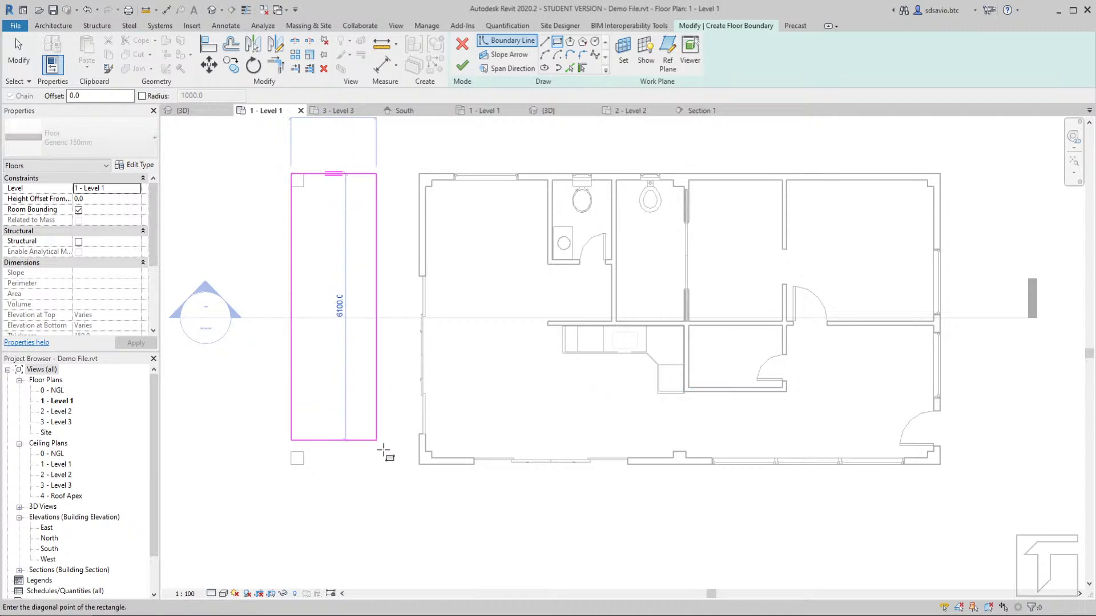
pyautogui.click(419, 464)
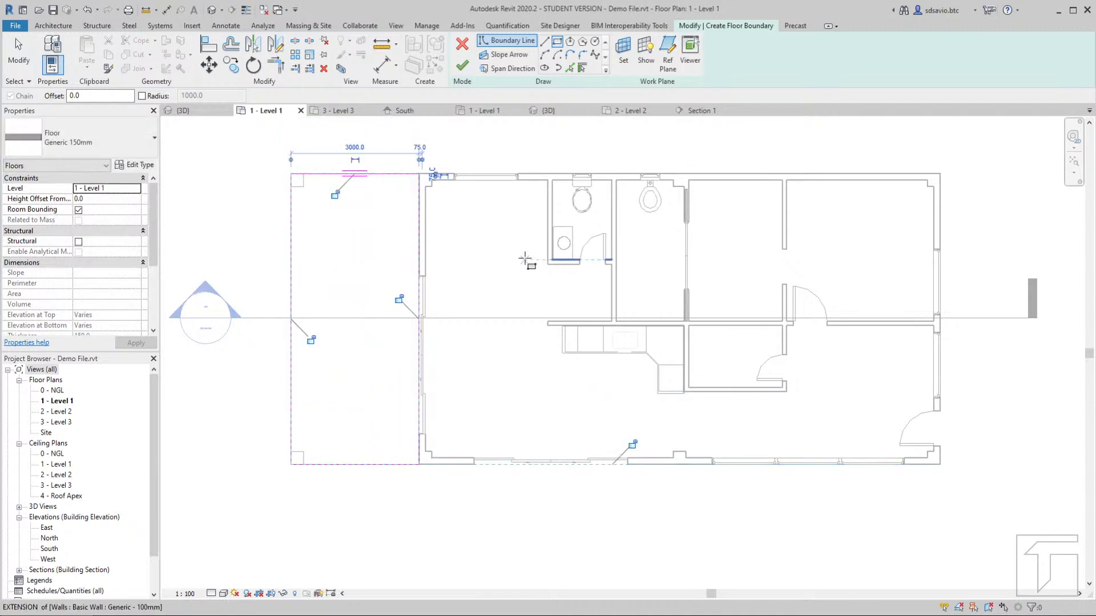
pyautogui.click(462, 65)
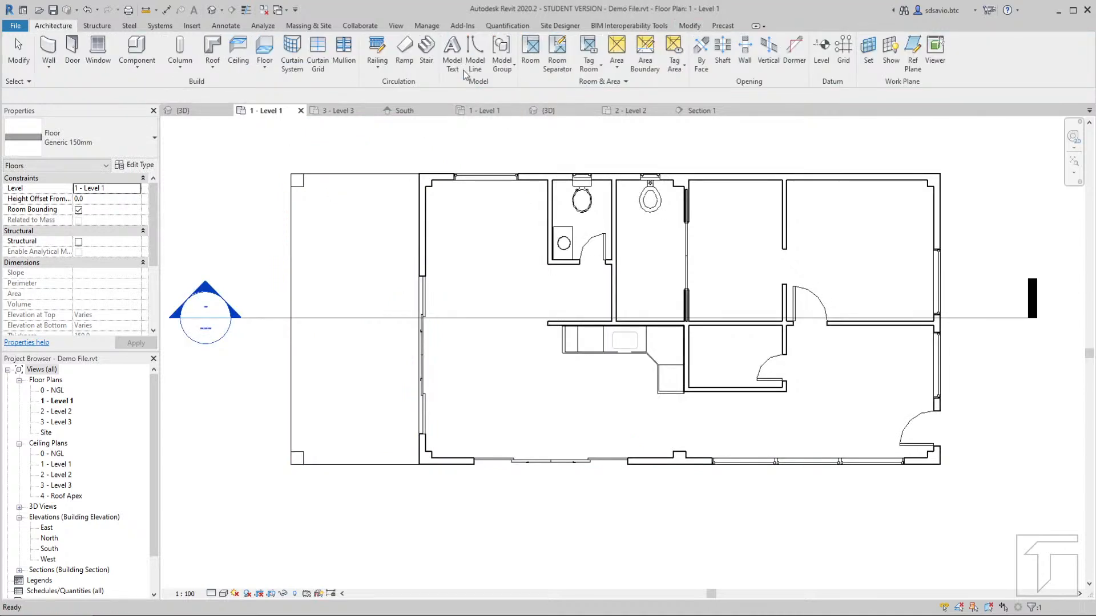
# Create a matching Generic 150mm interior floor on Level 1 with a rectangle from the house's upper-left outer corner to its lower-right outer corner
pyautogui.click(342, 231)
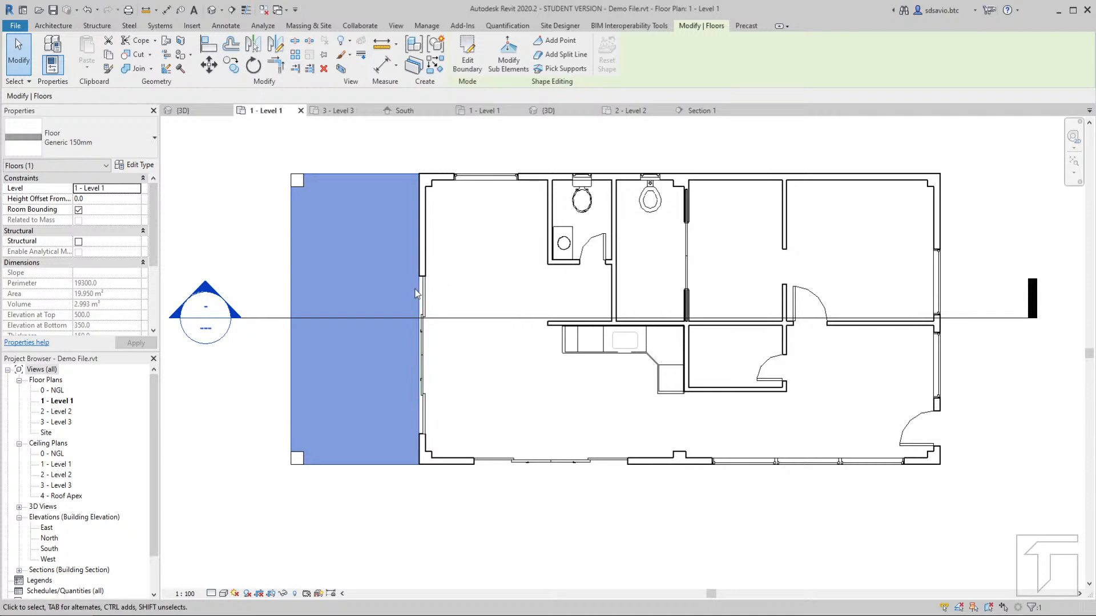
pyautogui.rightClick(381, 294)
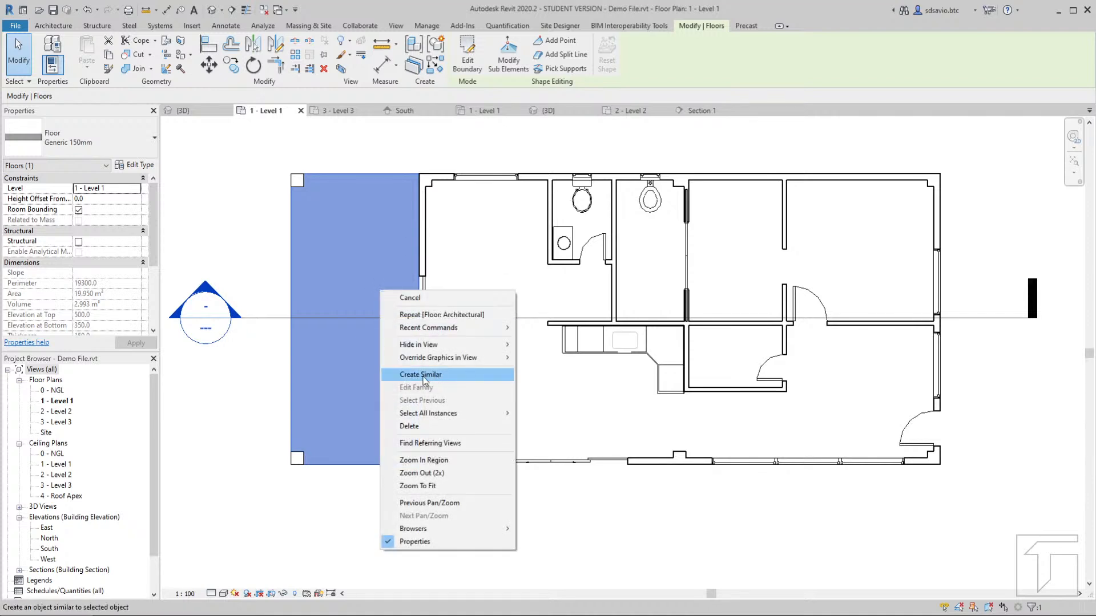
pyautogui.click(463, 274)
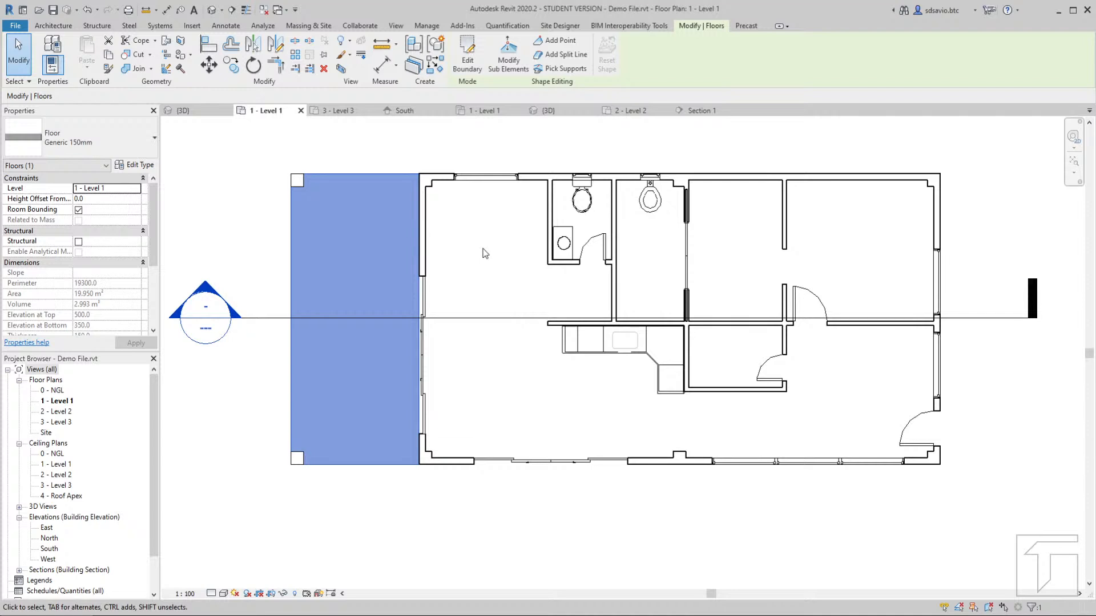
pyautogui.press('c')
pyautogui.press('s')
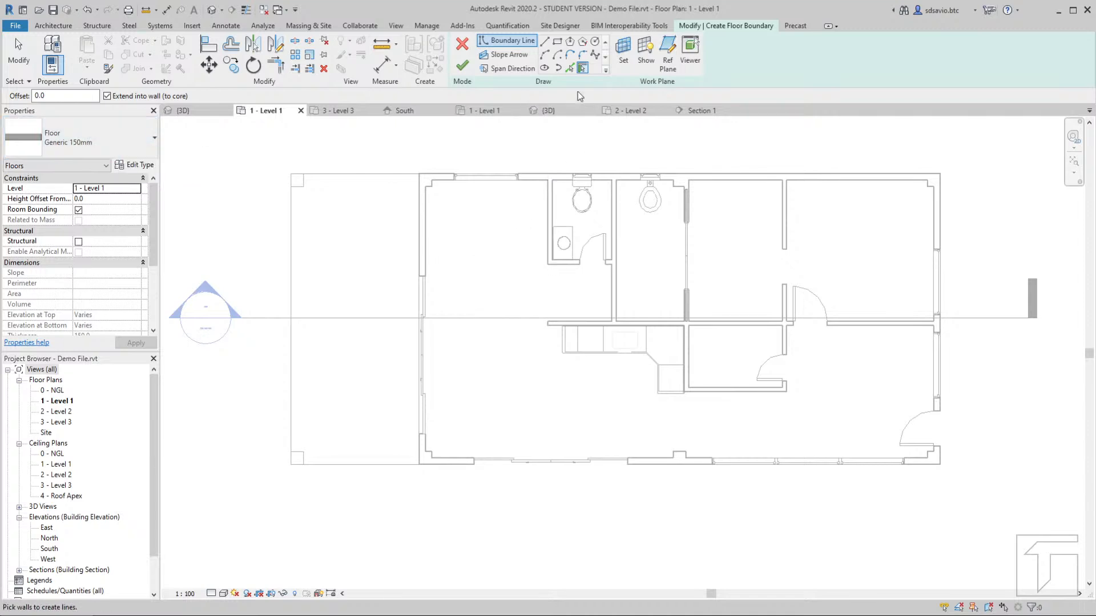
pyautogui.click(558, 43)
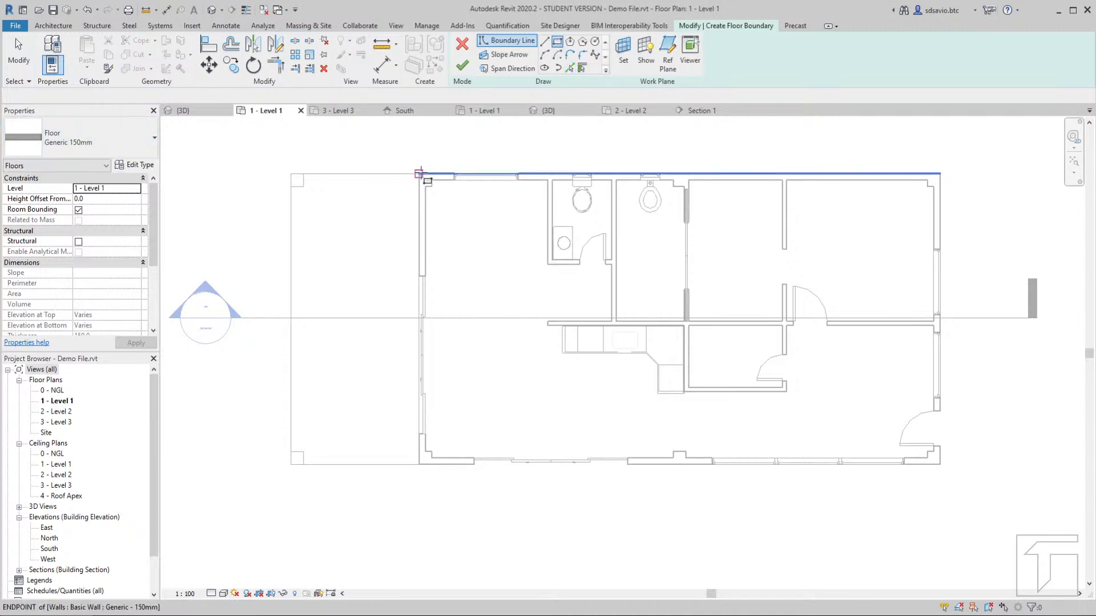
pyautogui.click(419, 172)
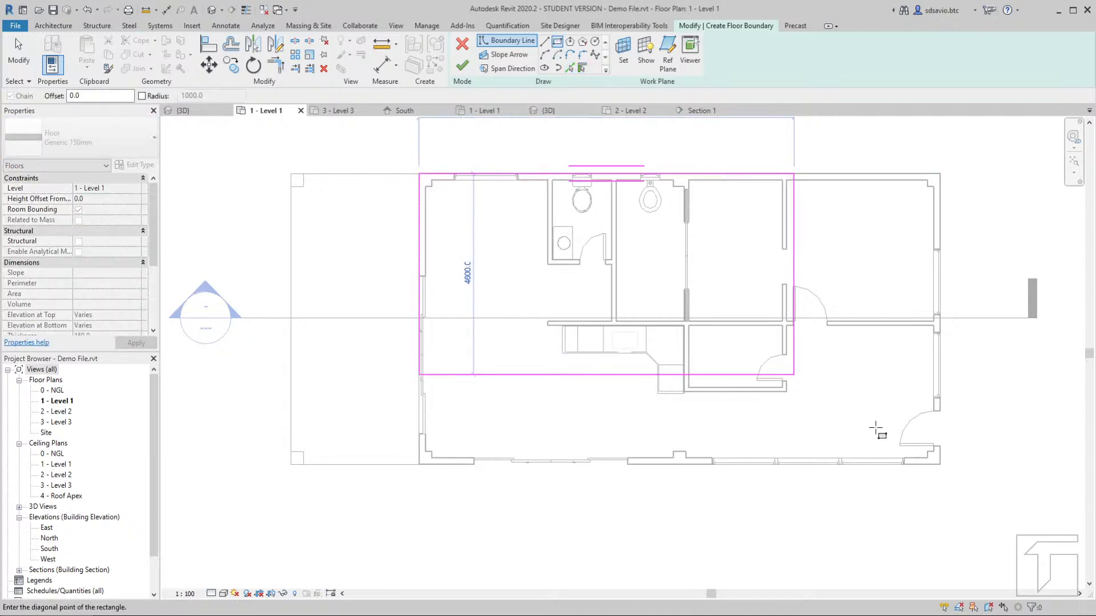
pyautogui.click(940, 465)
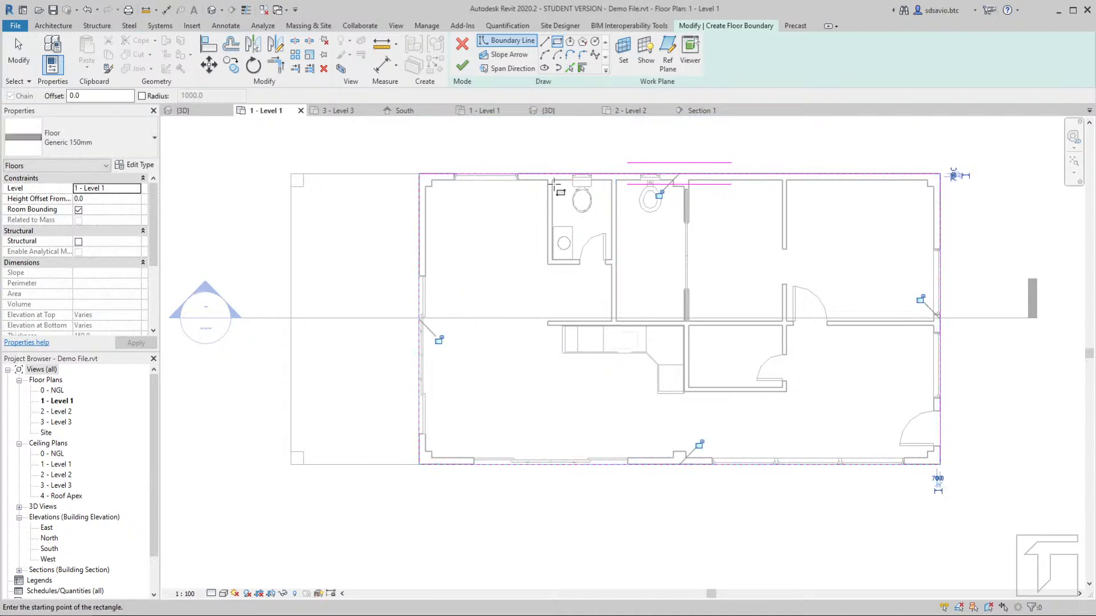
pyautogui.click(462, 66)
pyautogui.click(543, 235)
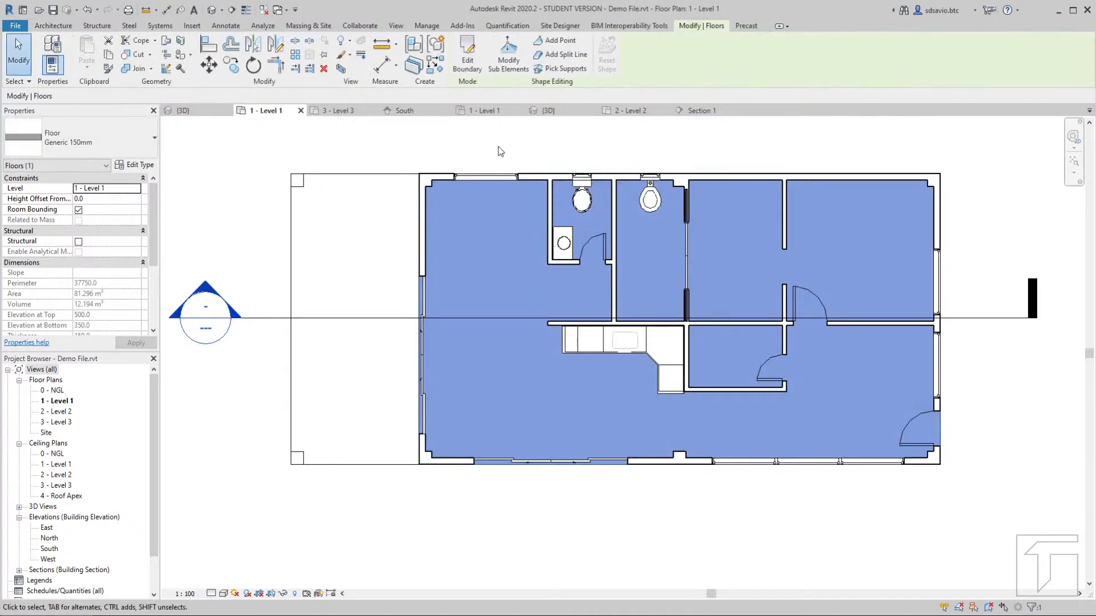
# In the 3D view, select the connected chain of exterior walls and attach their tops to the sloped roof
pyautogui.click(542, 111)
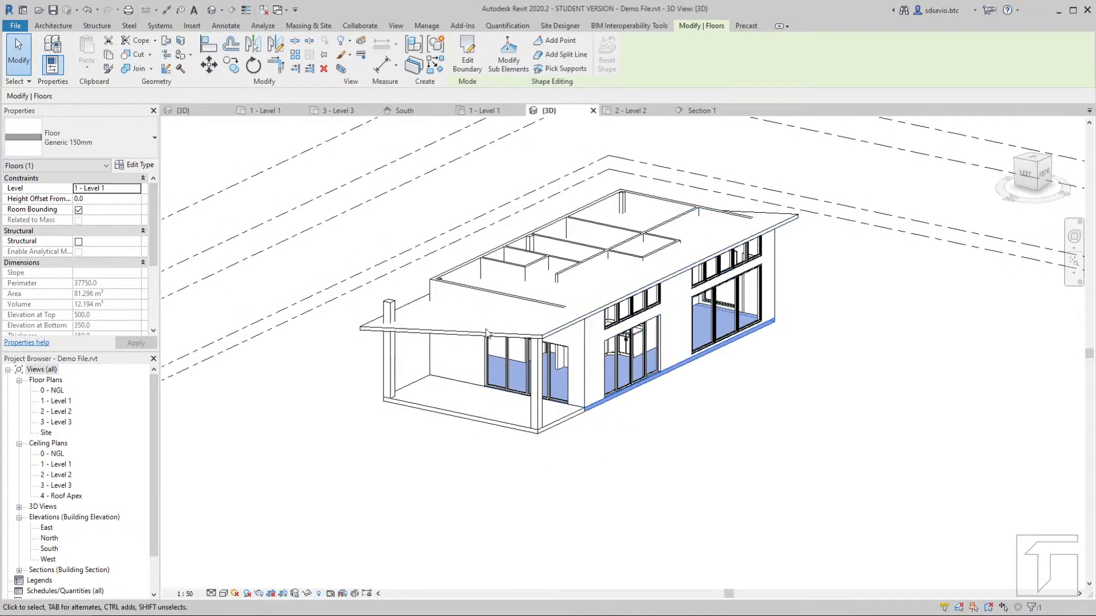
pyautogui.moveTo(502, 326); pyautogui.dragTo(501, 359, button='middle')
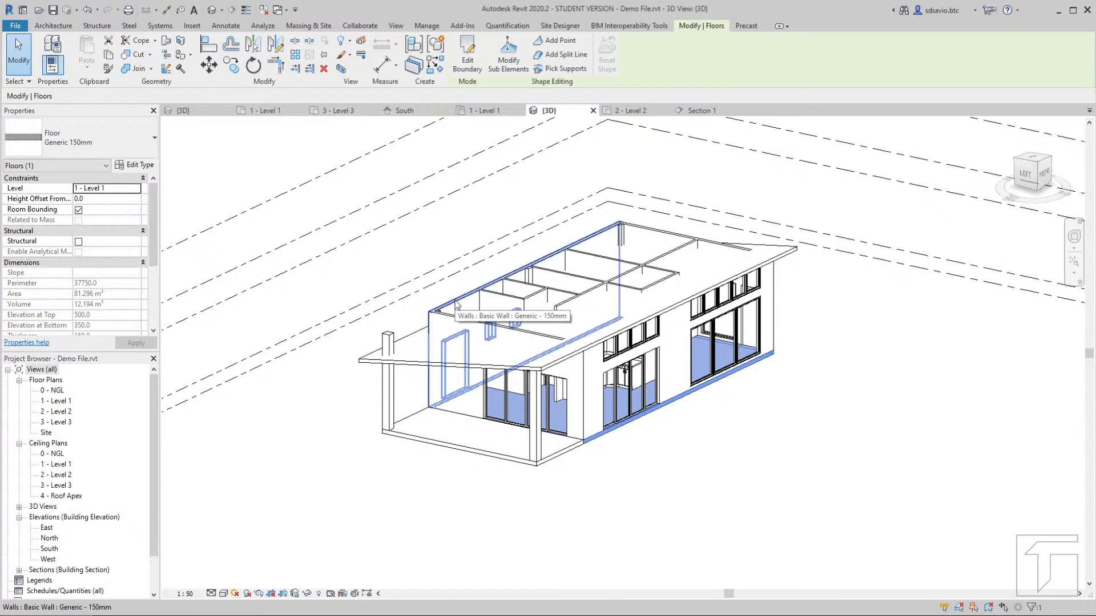
pyautogui.press('Tab')
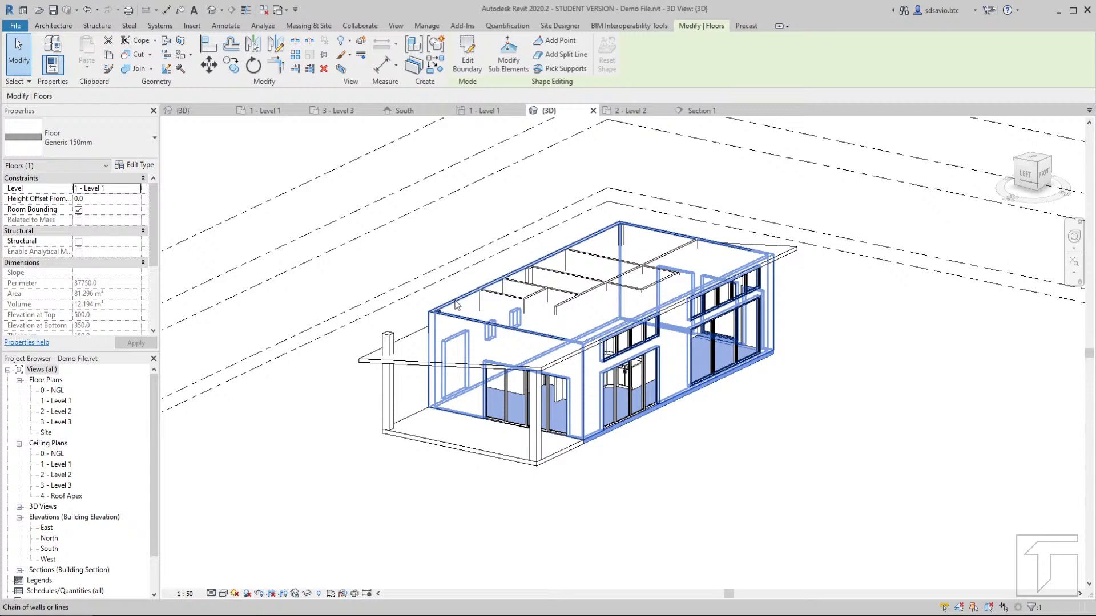
pyautogui.click(457, 305)
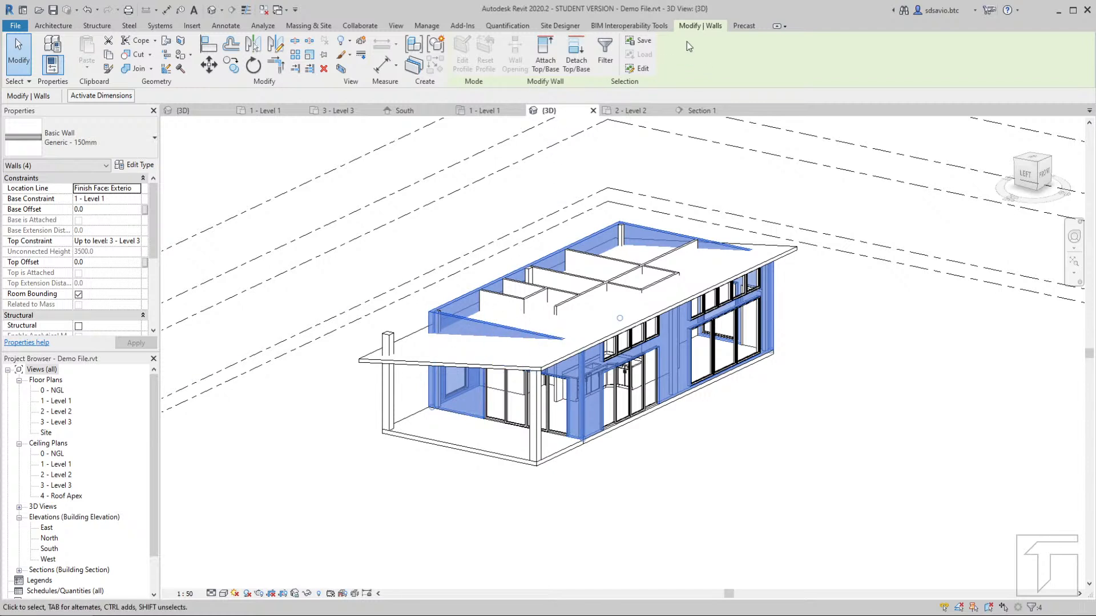
pyautogui.click(546, 58)
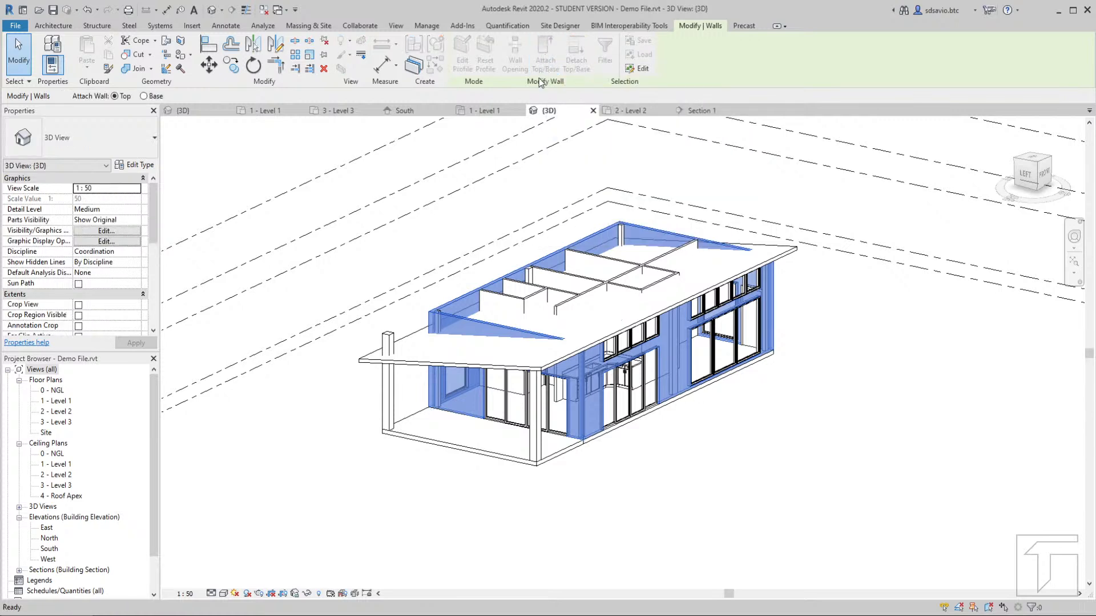
pyautogui.click(408, 367)
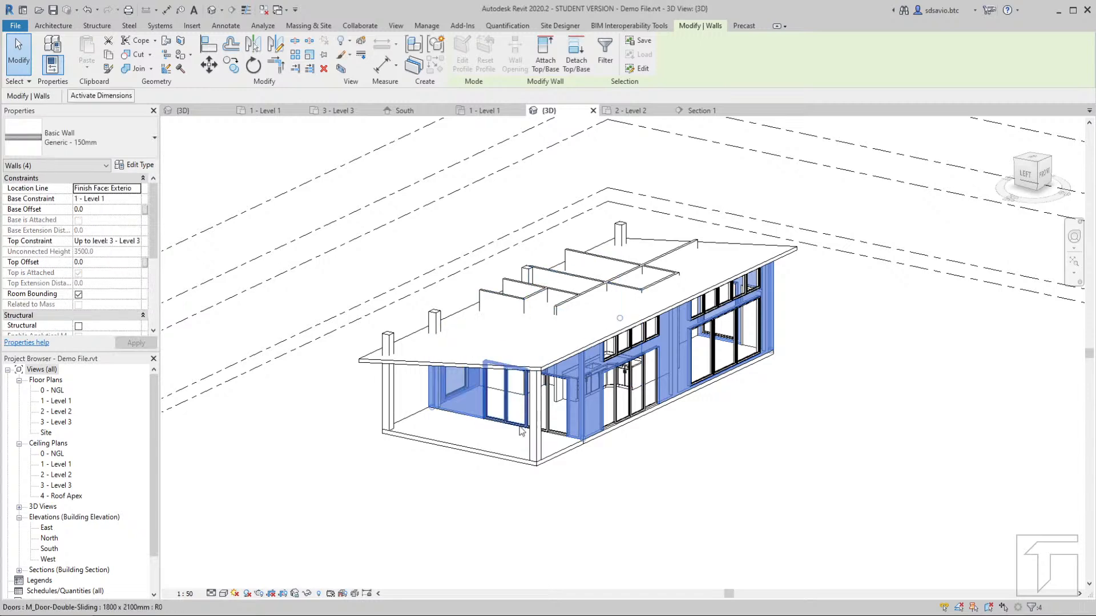
pyautogui.moveTo(523, 428)
pyautogui.keyDown('shift'); pyautogui.mouseDown(button='middle')
pyautogui.moveTo(526, 394)
pyautogui.moveTo(460, 296)
pyautogui.moveTo(514, 353)
pyautogui.moveTo(531, 412)
pyautogui.moveTo(505, 434)
pyautogui.mouseUp(button='middle'); pyautogui.keyUp('shift')
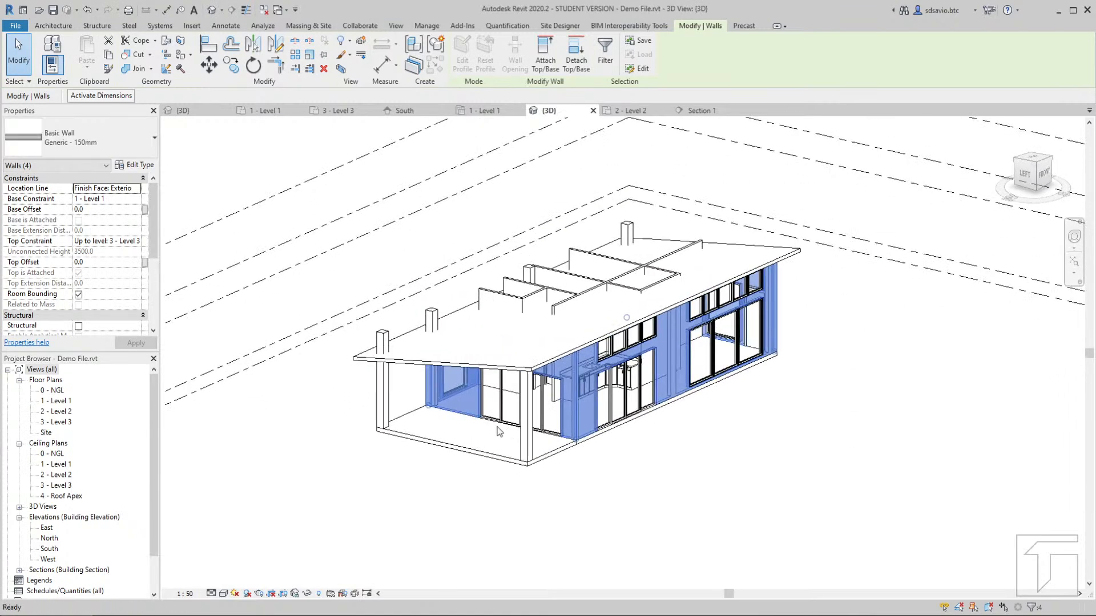
pyautogui.keyDown('shift'); pyautogui.moveTo(594, 290); pyautogui.dragTo(545, 355, button='middle'); pyautogui.keyUp('shift')
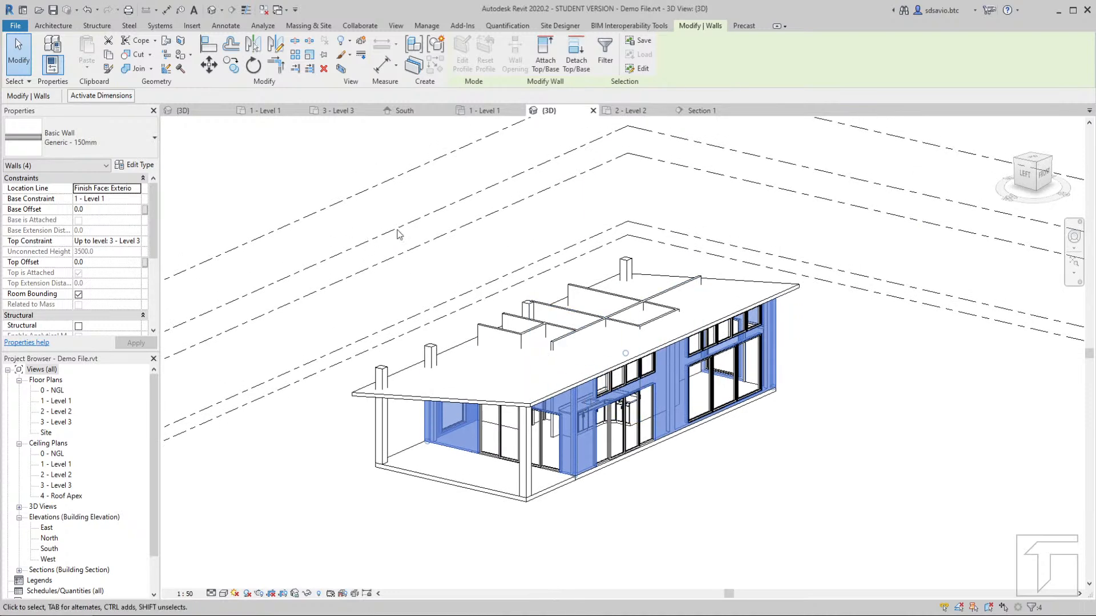
pyautogui.click(460, 247)
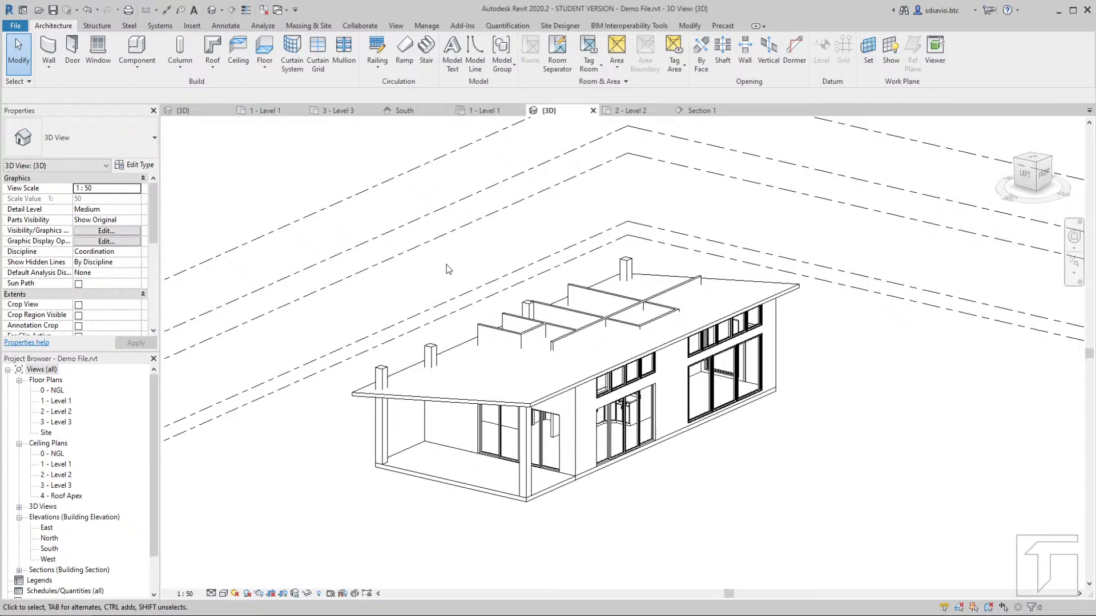
# Select the interior partitions protruding through the roof by filtering to Walls only, and attach their tops to the roof
pyautogui.moveTo(444, 257); pyautogui.dragTo(736, 514)
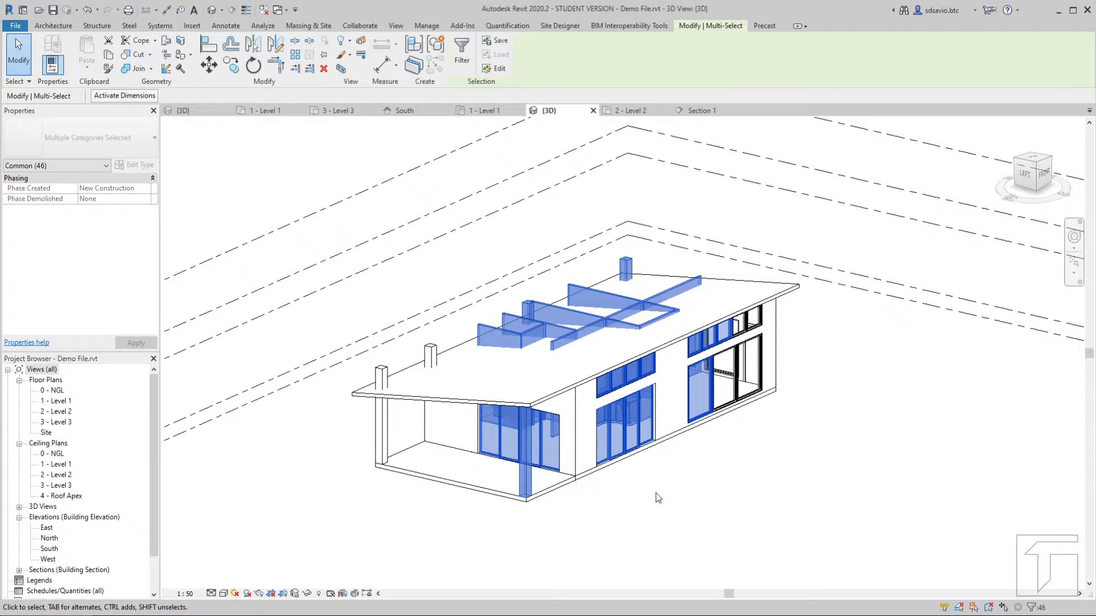
pyautogui.click(462, 57)
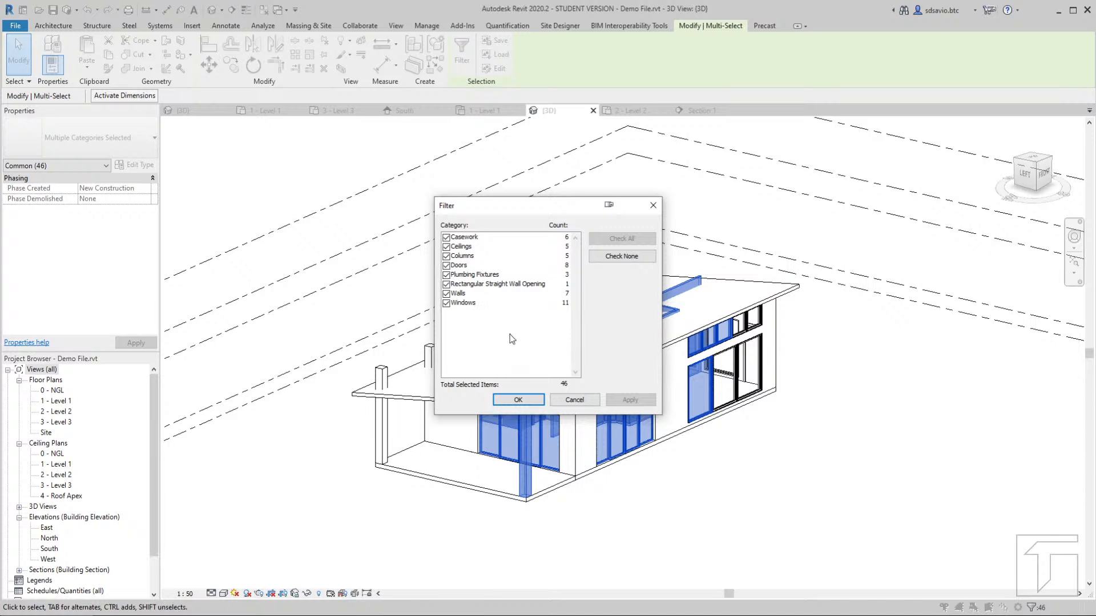
pyautogui.click(622, 259)
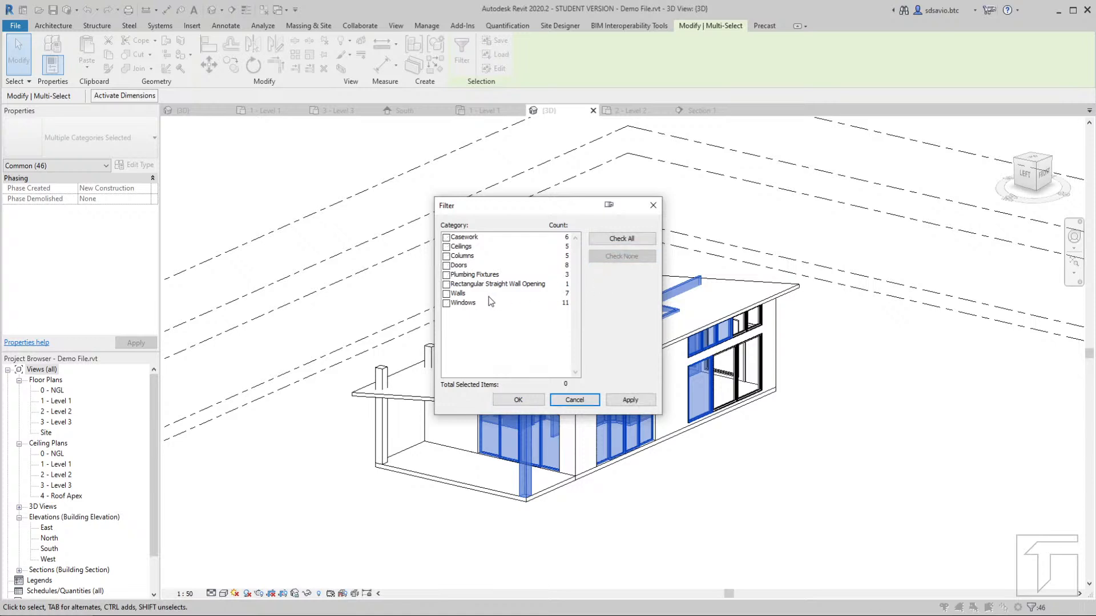
pyautogui.click(446, 294)
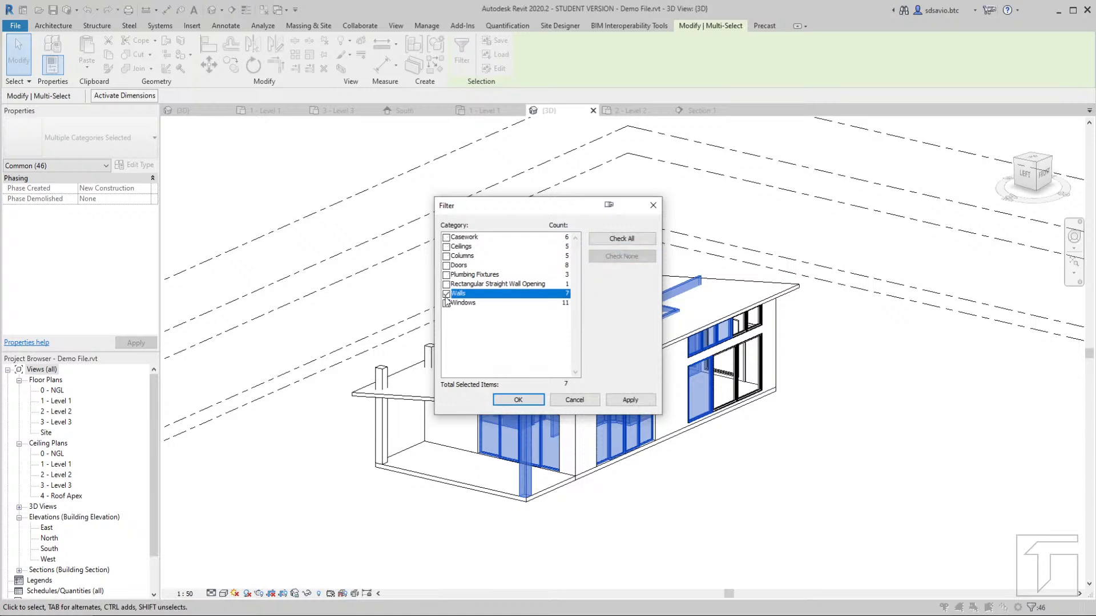
pyautogui.click(518, 390)
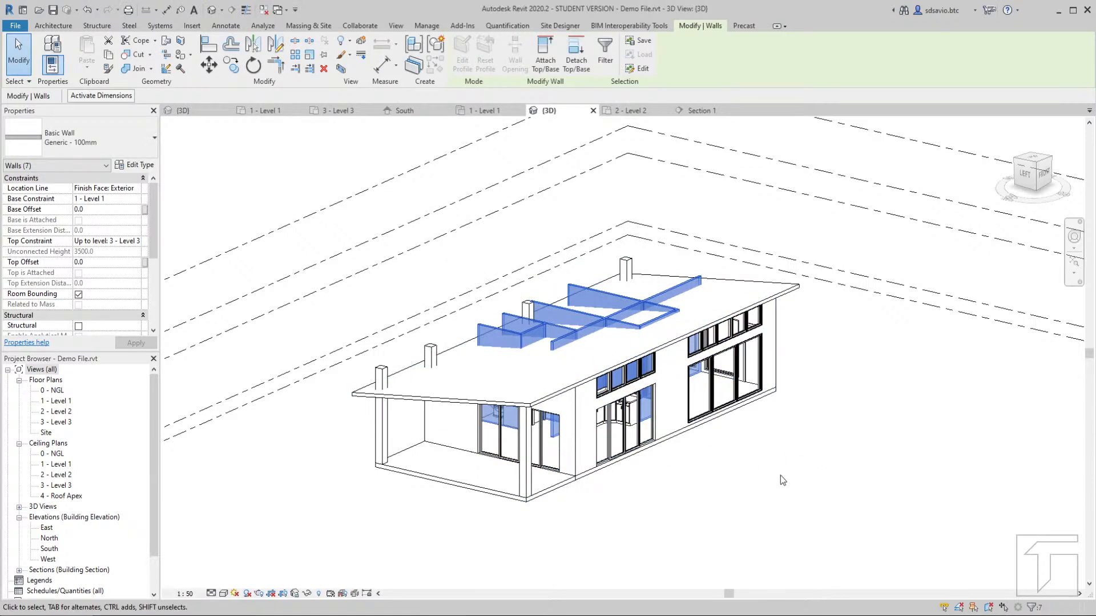
pyautogui.click(547, 60)
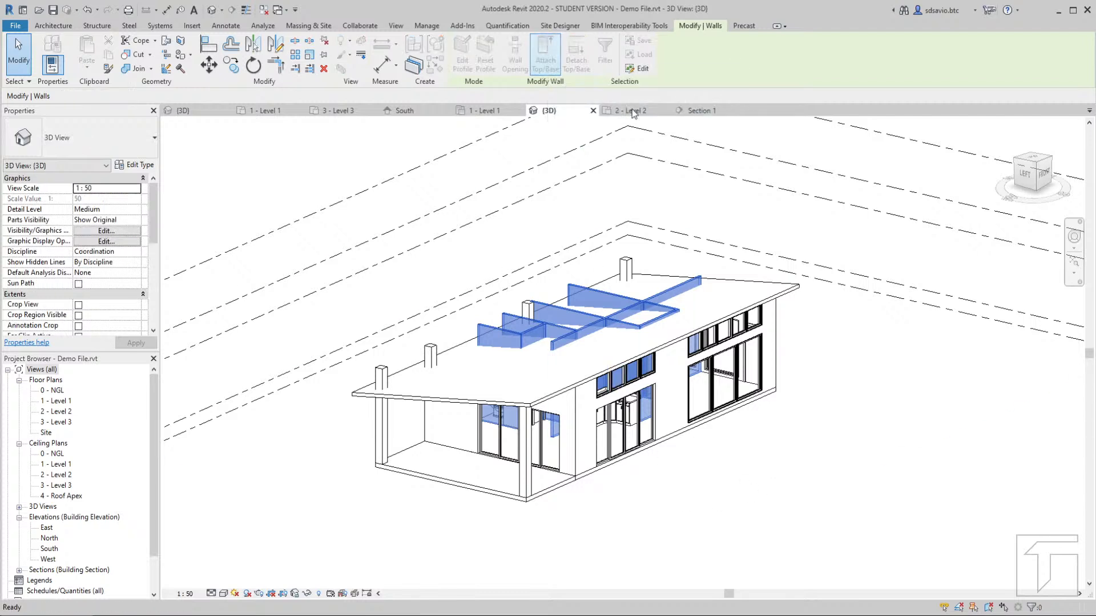
pyautogui.click(717, 280)
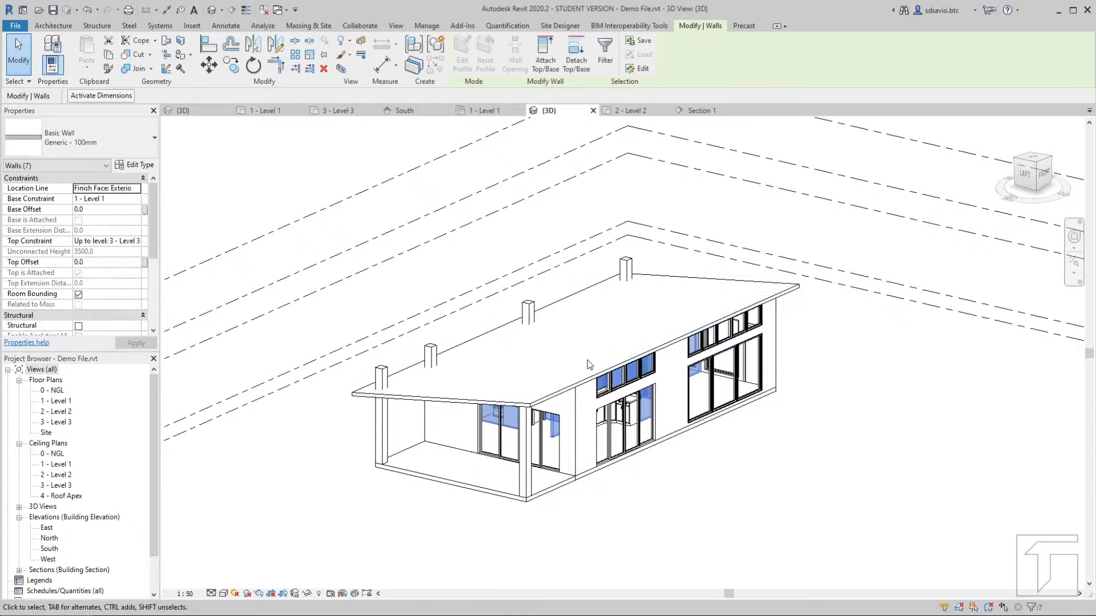
pyautogui.click(19, 55)
# Select all the house's columns by filtering to Columns only, and attach their tops to the roof
pyautogui.moveTo(274, 194); pyautogui.dragTo(821, 541)
pyautogui.click(462, 58)
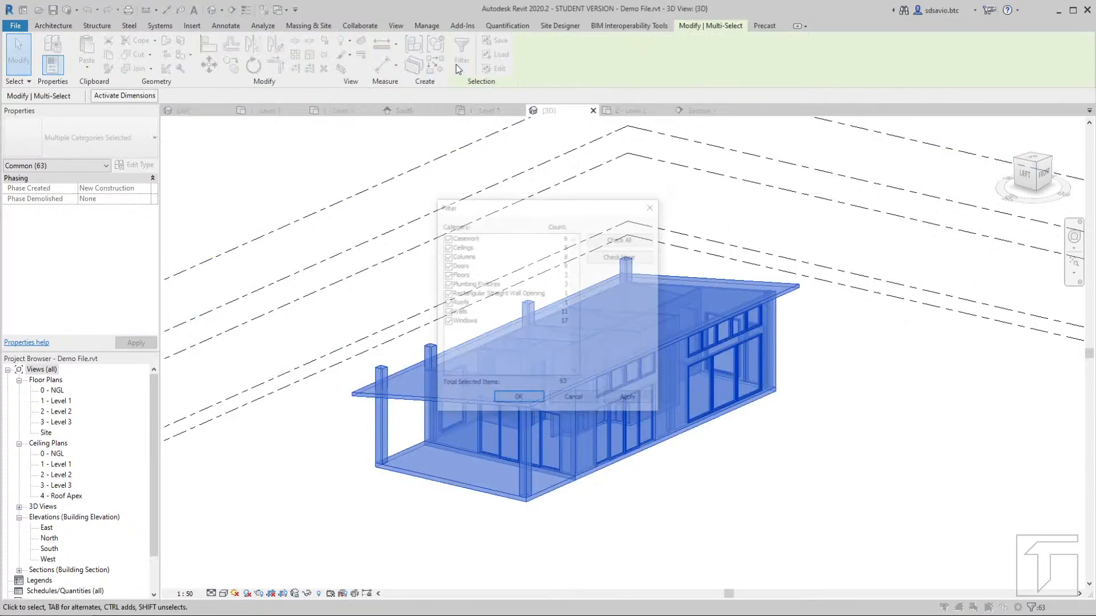
pyautogui.click(620, 257)
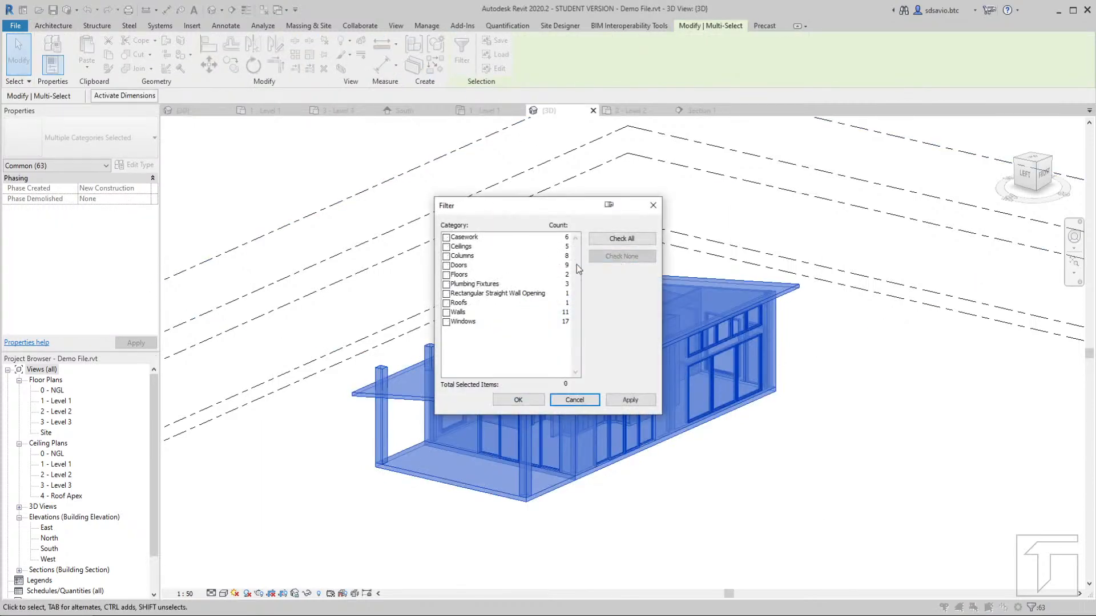
pyautogui.click(446, 256)
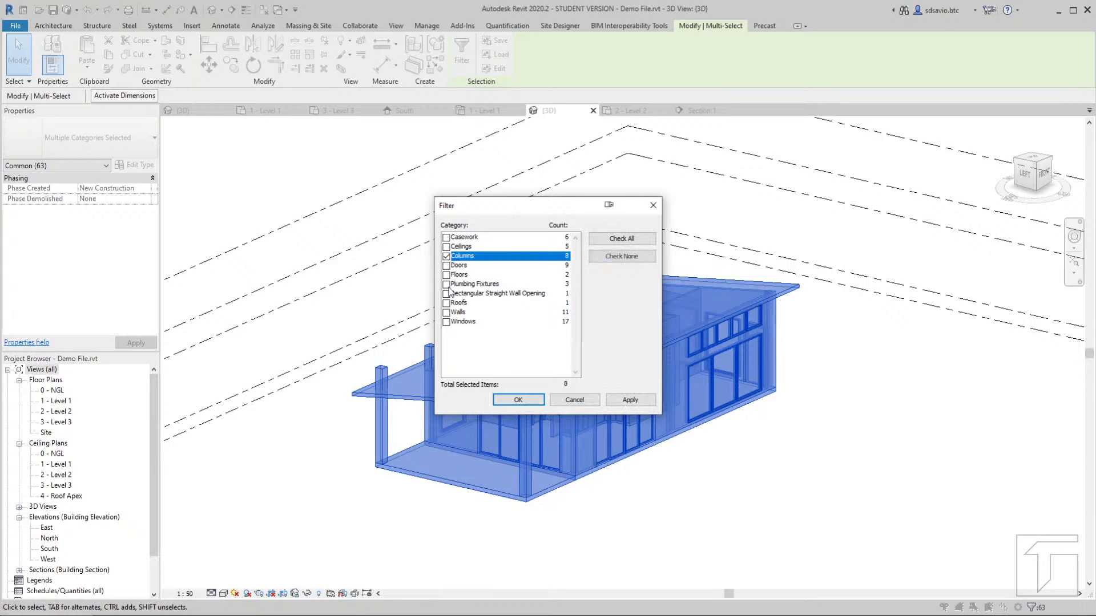
pyautogui.click(517, 400)
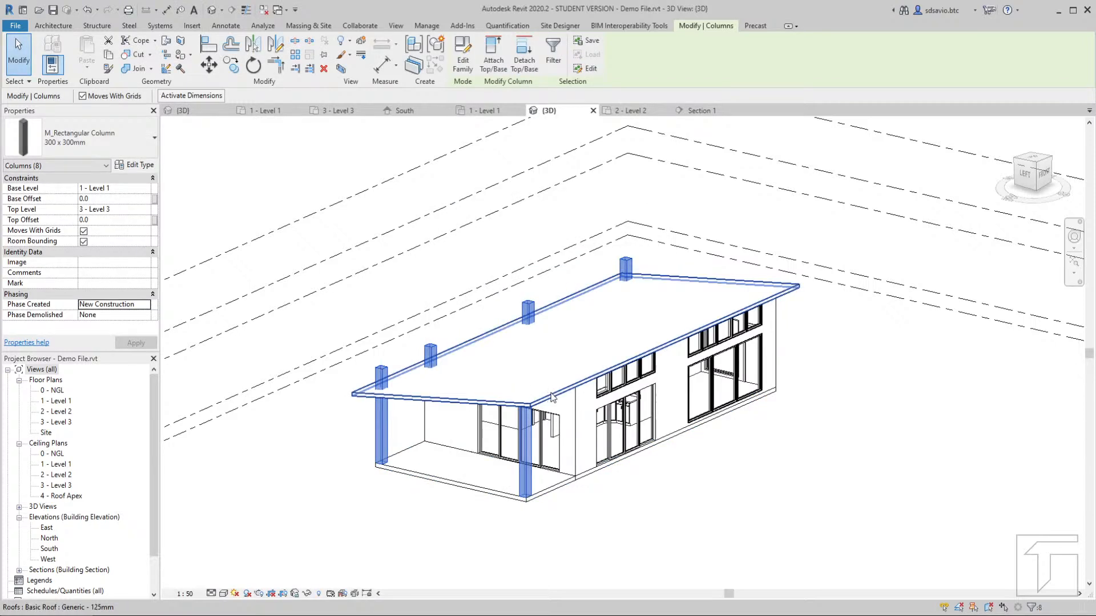
pyautogui.click(494, 64)
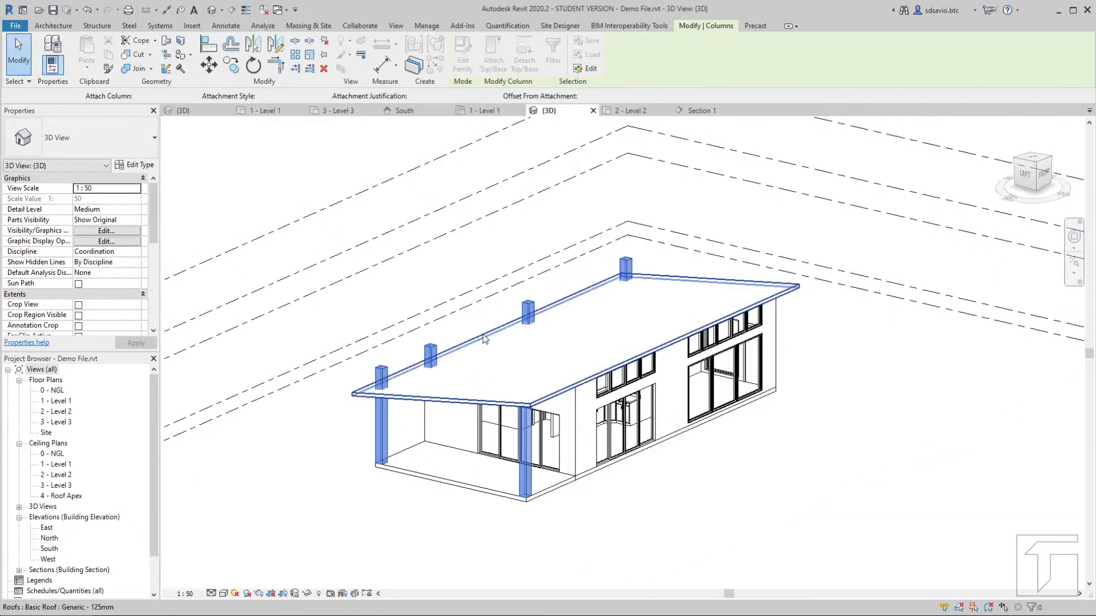
pyautogui.click(485, 338)
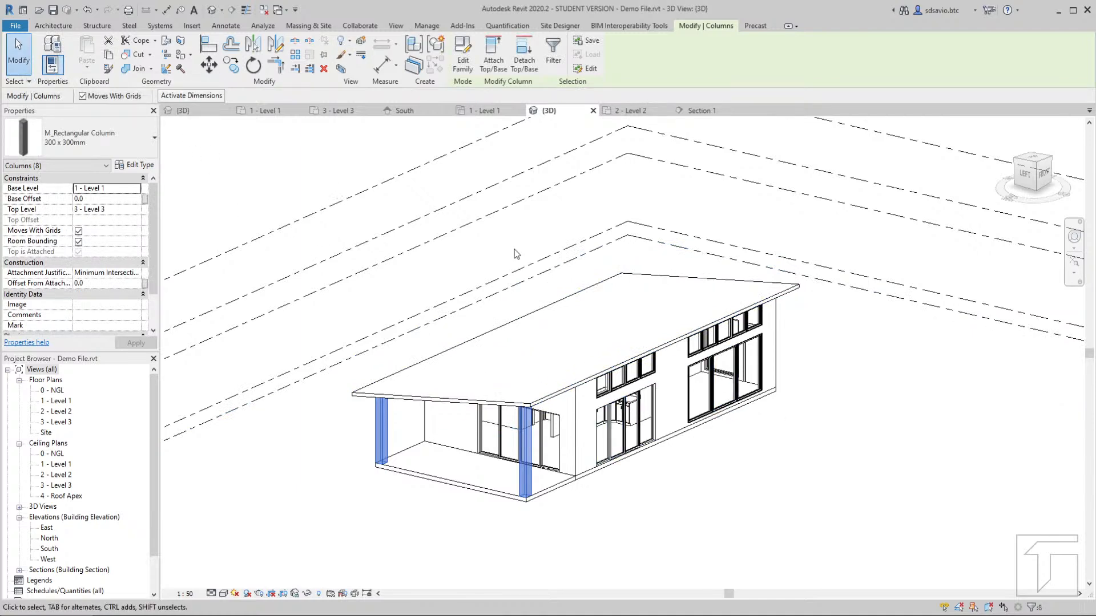
pyautogui.click(776, 449)
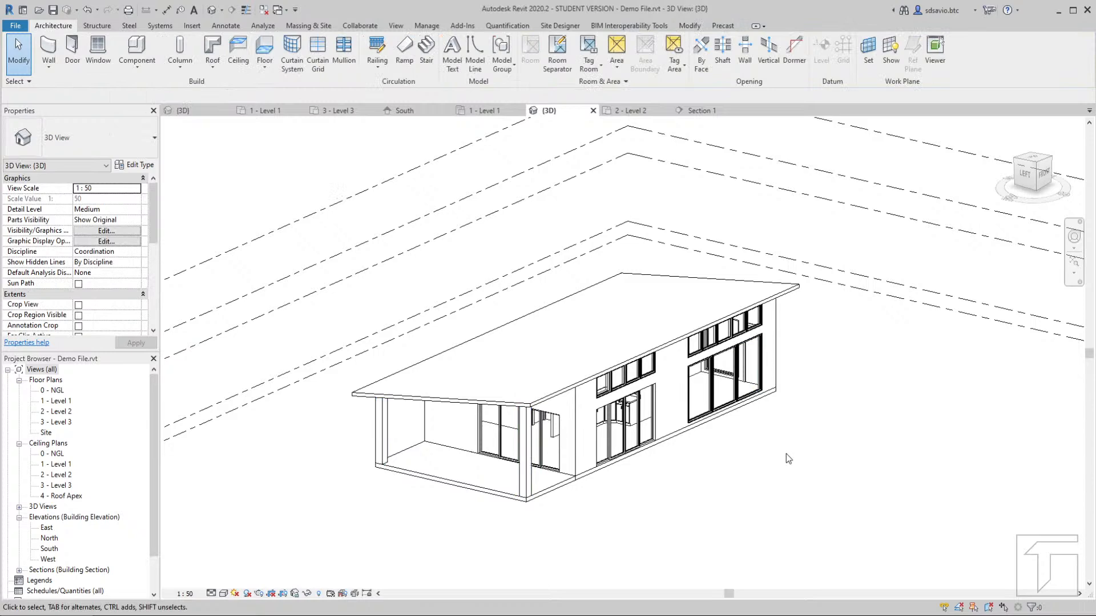
# Examine the house straight on from its left side to check the columns and walls against the roof and level lines
pyautogui.keyDown('shift'); pyautogui.moveTo(662, 494); pyautogui.dragTo(753, 409, button='middle'); pyautogui.keyUp('shift')
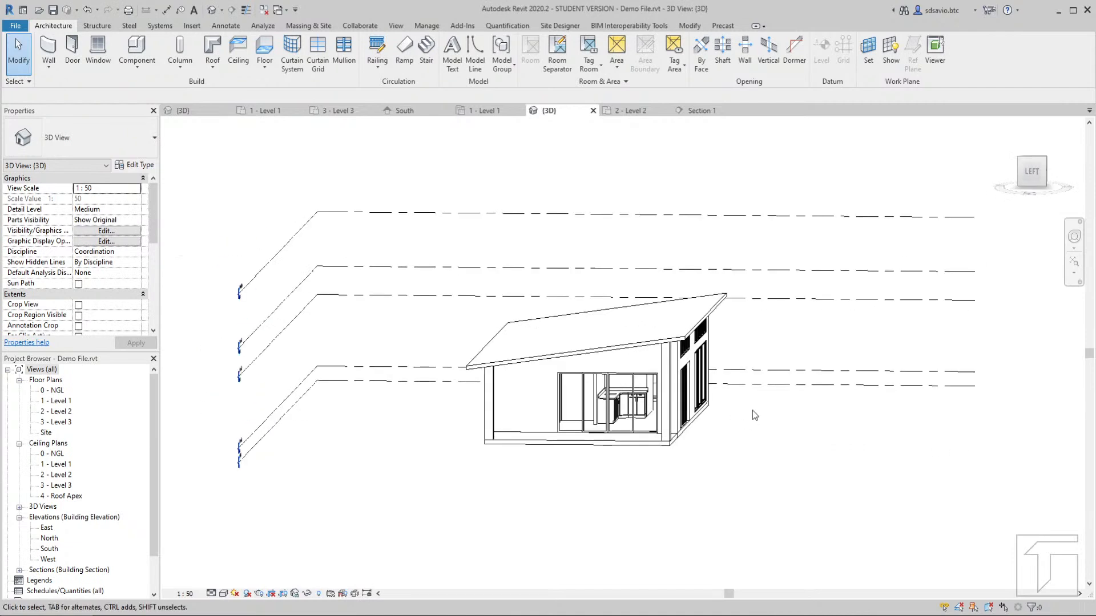
pyautogui.click(1031, 173)
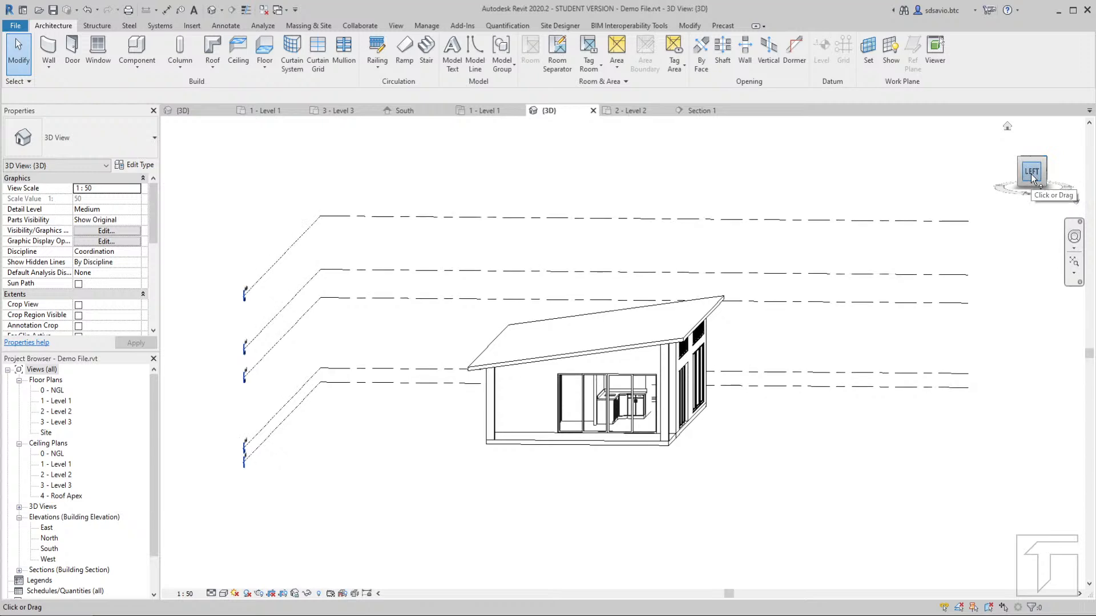
pyautogui.click(1031, 173)
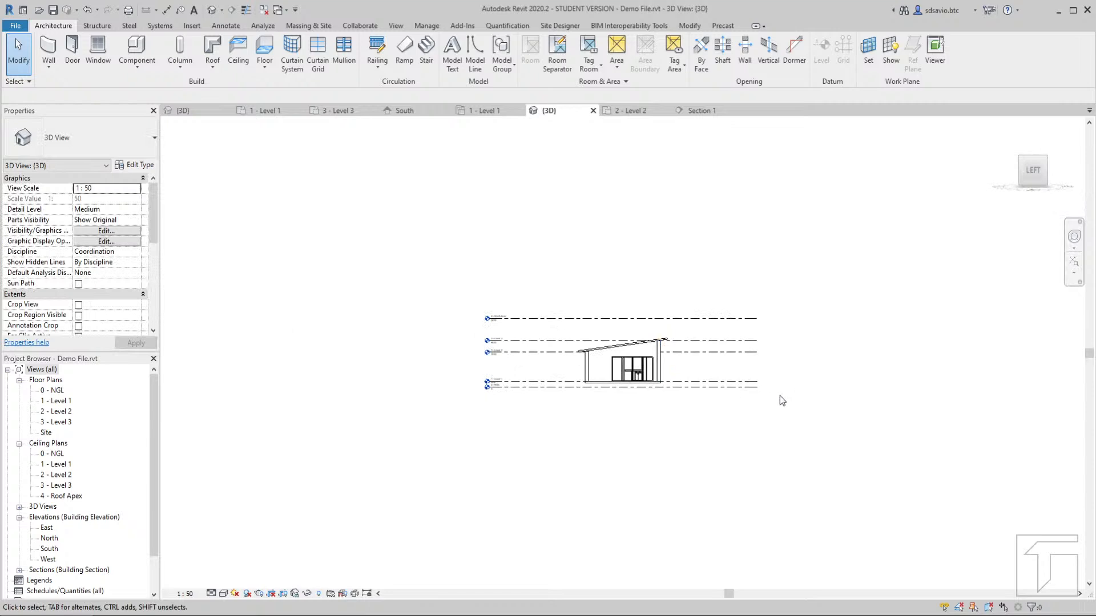
pyautogui.click(1074, 263)
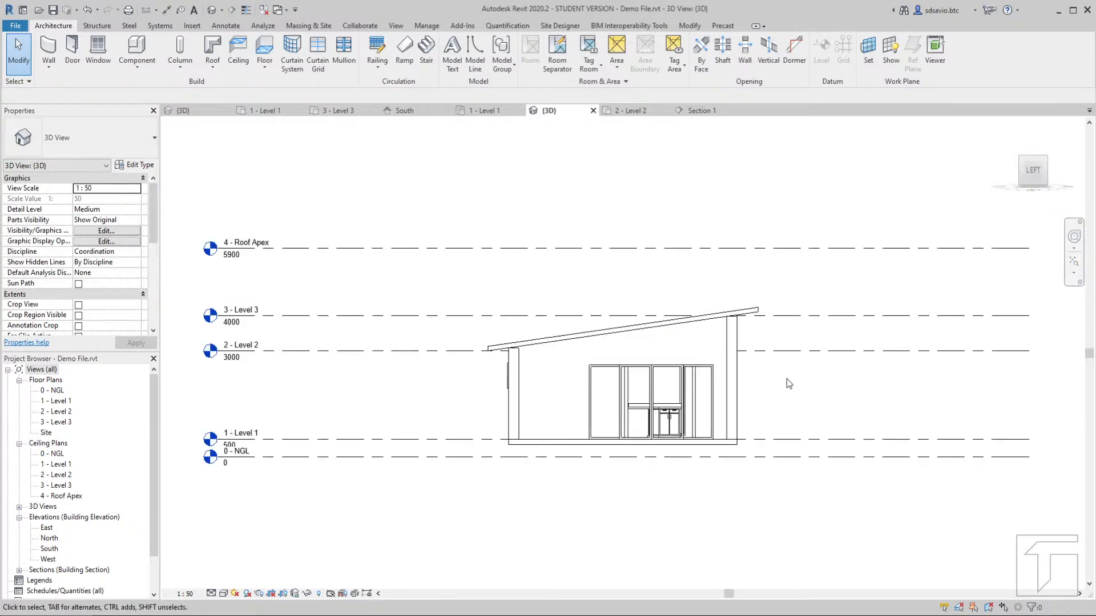
# Compare how the column tops meet the sloped roof in Demo File with the reference Demo House, viewed from the left side
pyautogui.scroll(6, 755, 334)
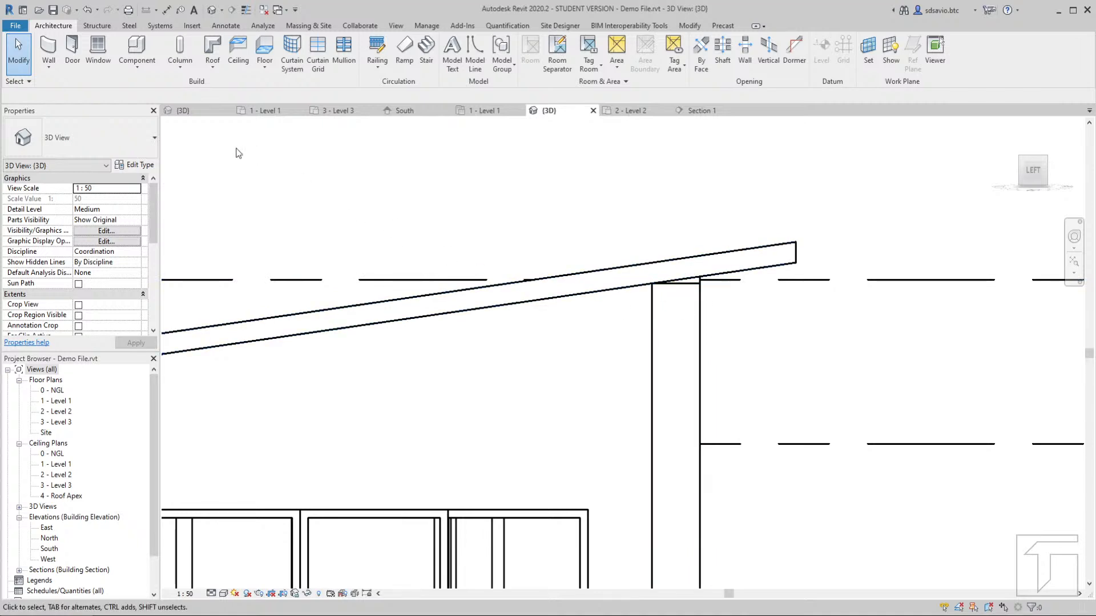
pyautogui.click(184, 114)
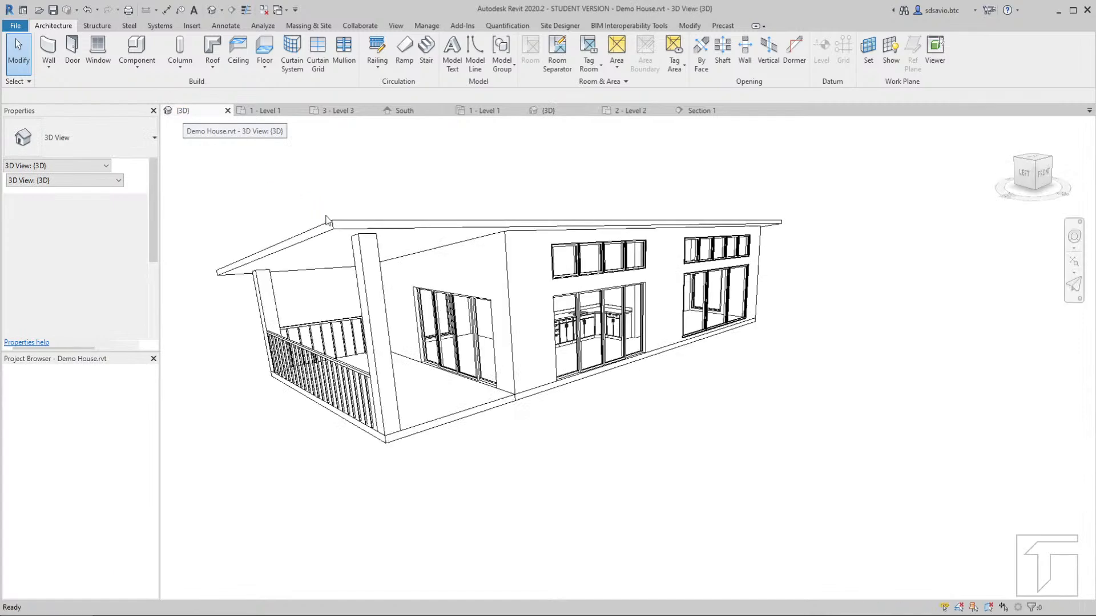
pyautogui.click(1023, 175)
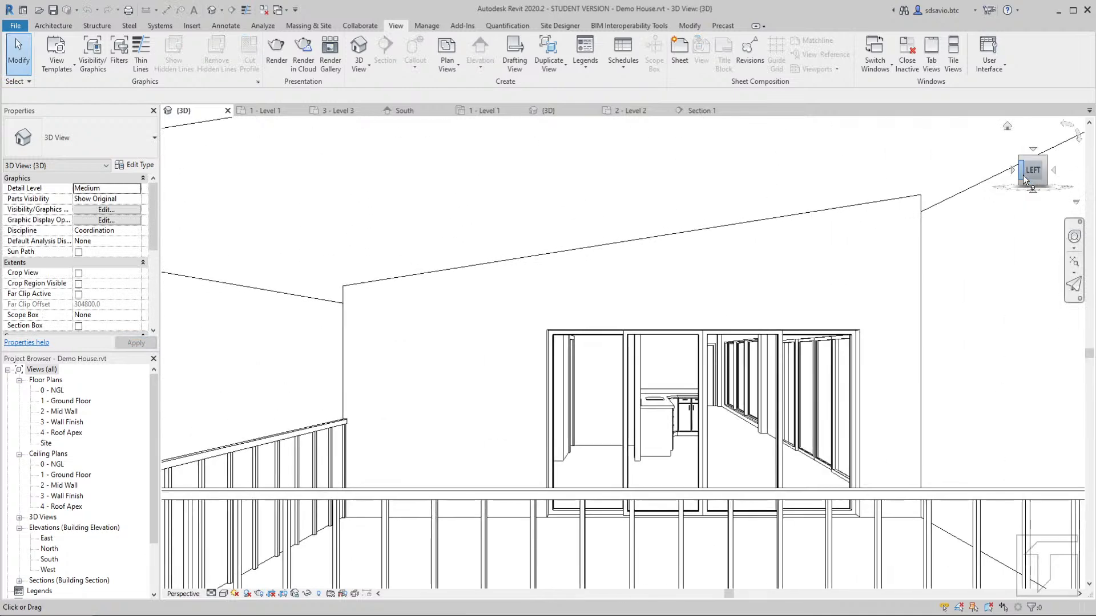
pyautogui.scroll(-3, 321, 343)
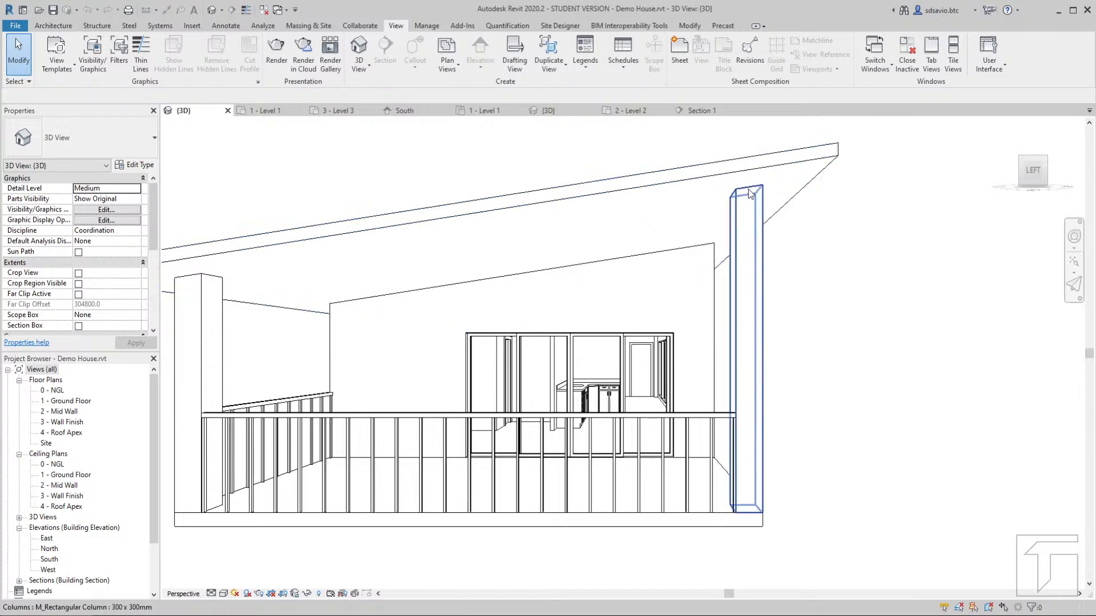
pyautogui.click(569, 114)
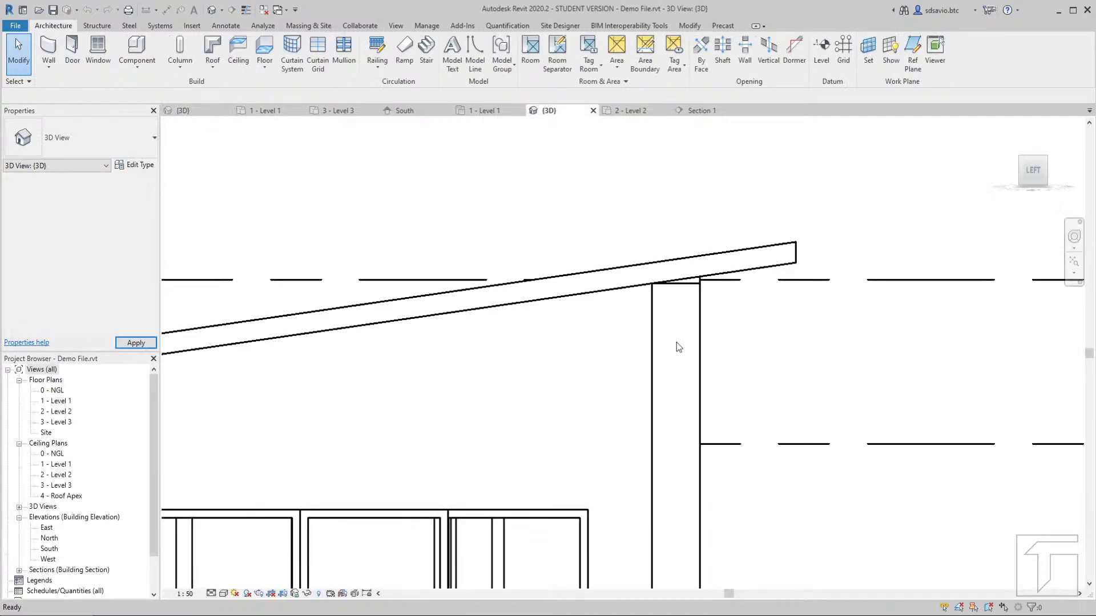
pyautogui.scroll(-5, 685, 288)
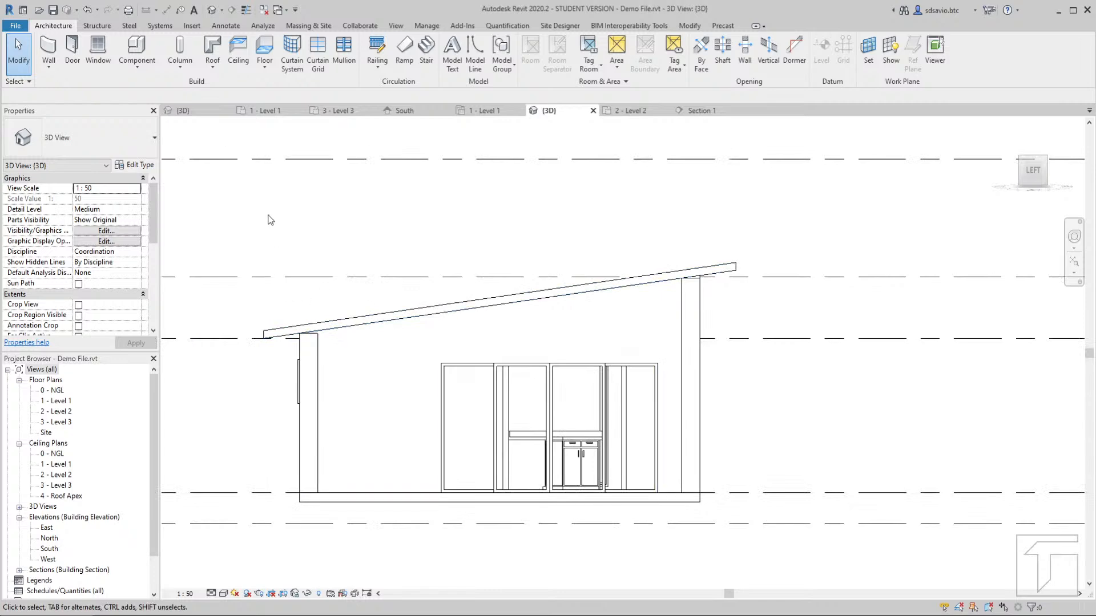
# Select all the house's columns by filtering to Columns only, and set their Attachment Justification At Top to Maximum Intersection
pyautogui.moveTo(269, 215); pyautogui.dragTo(710, 518)
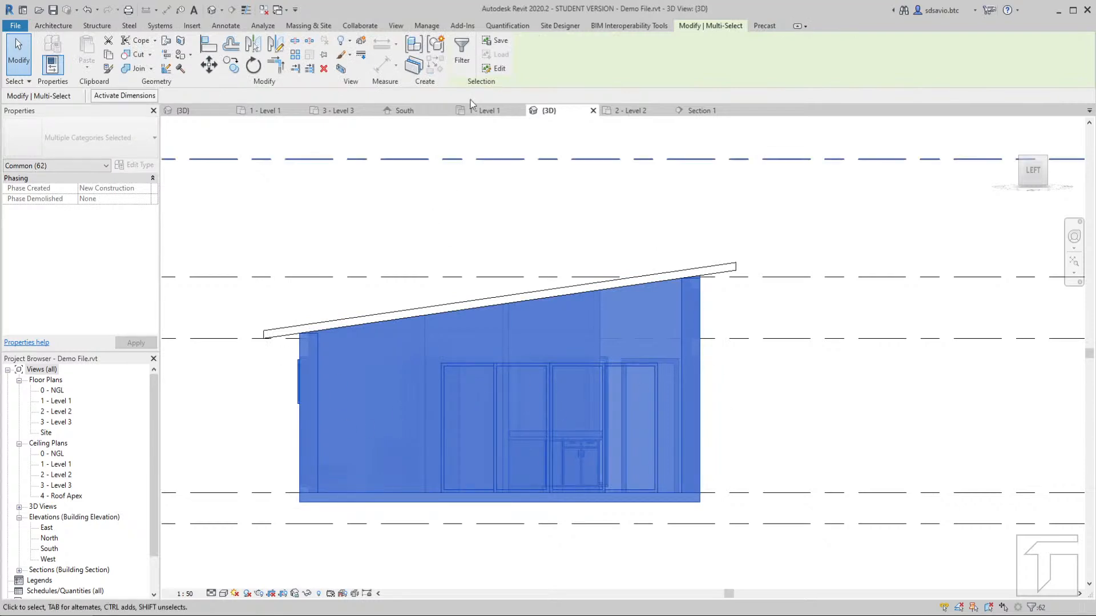
pyautogui.click(467, 63)
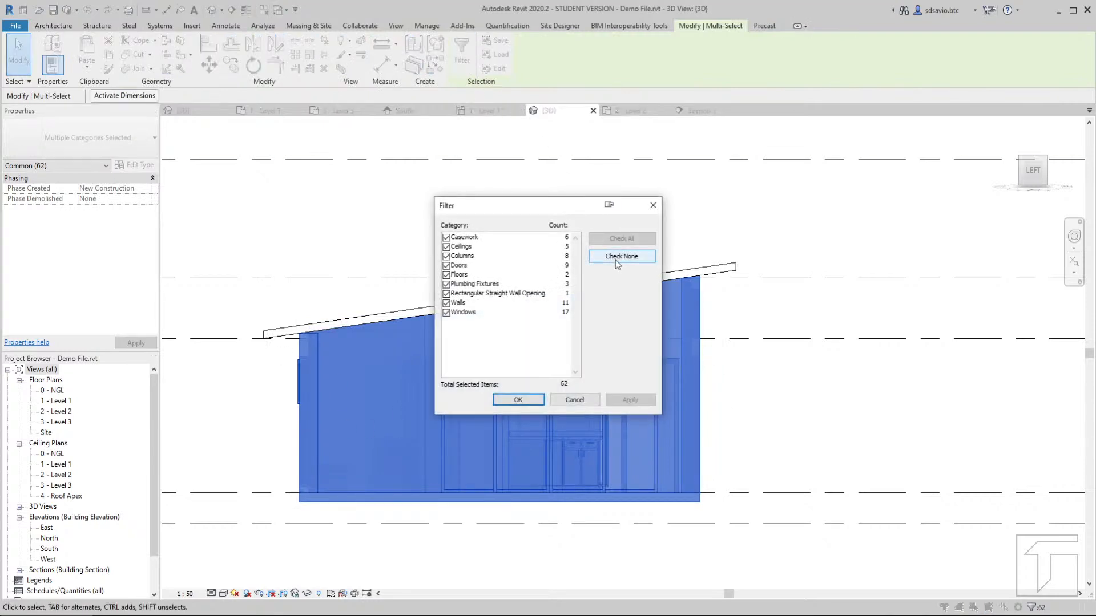
pyautogui.click(618, 258)
pyautogui.click(447, 257)
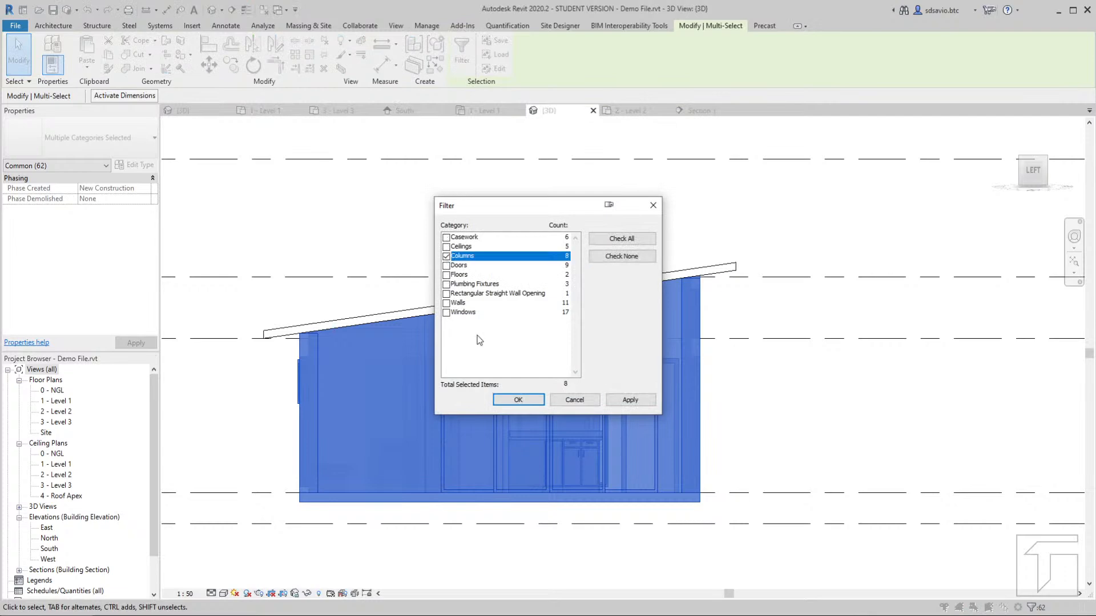
pyautogui.click(519, 400)
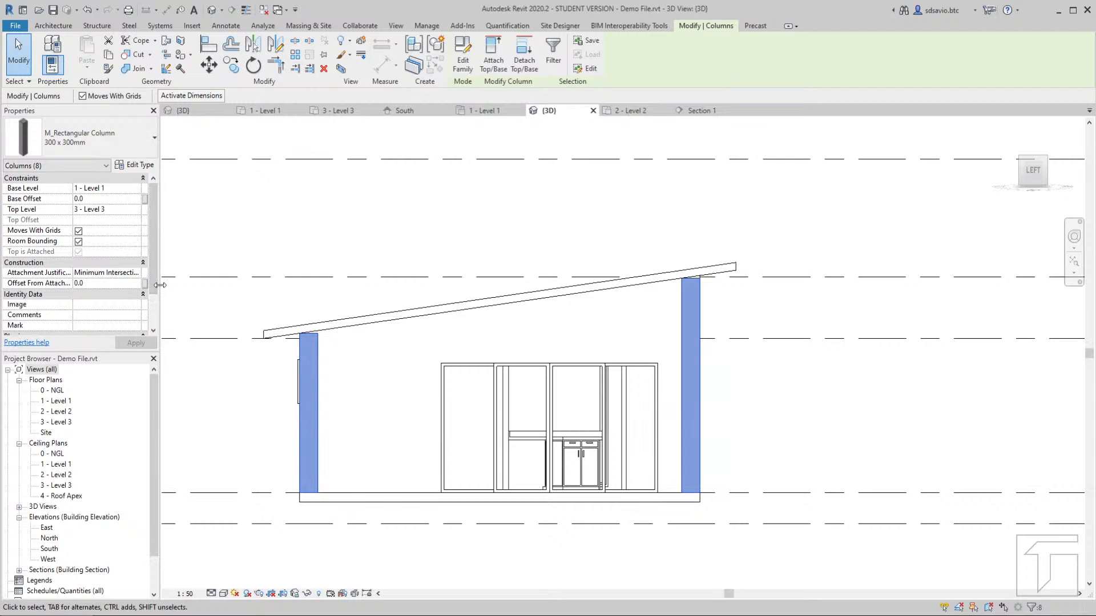
pyautogui.moveTo(212, 291); pyautogui.dragTo(237, 296)
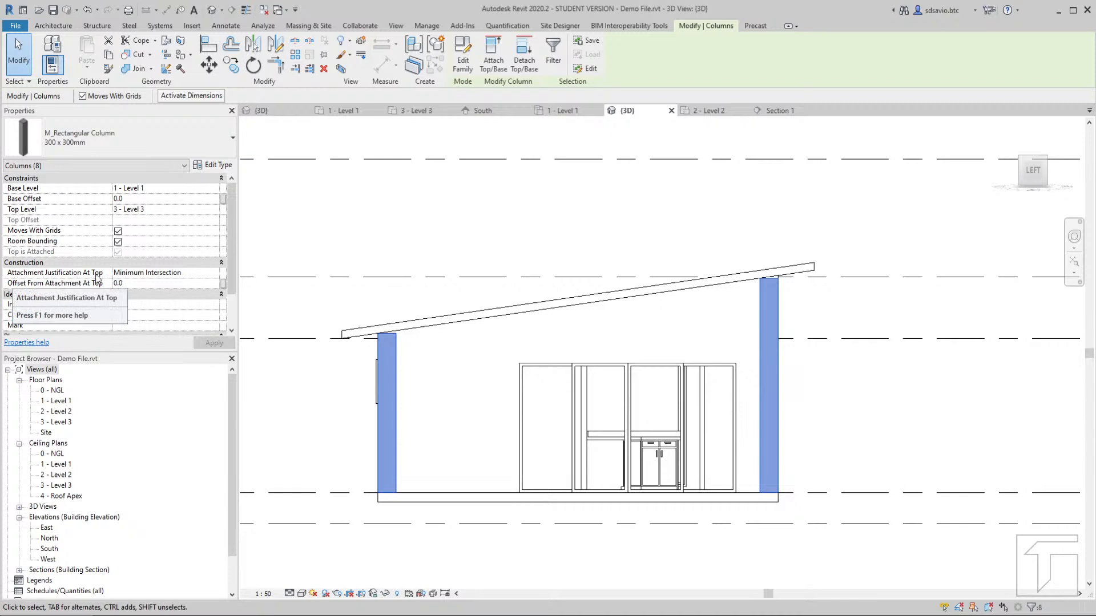
pyautogui.click(212, 274)
pyautogui.click(215, 274)
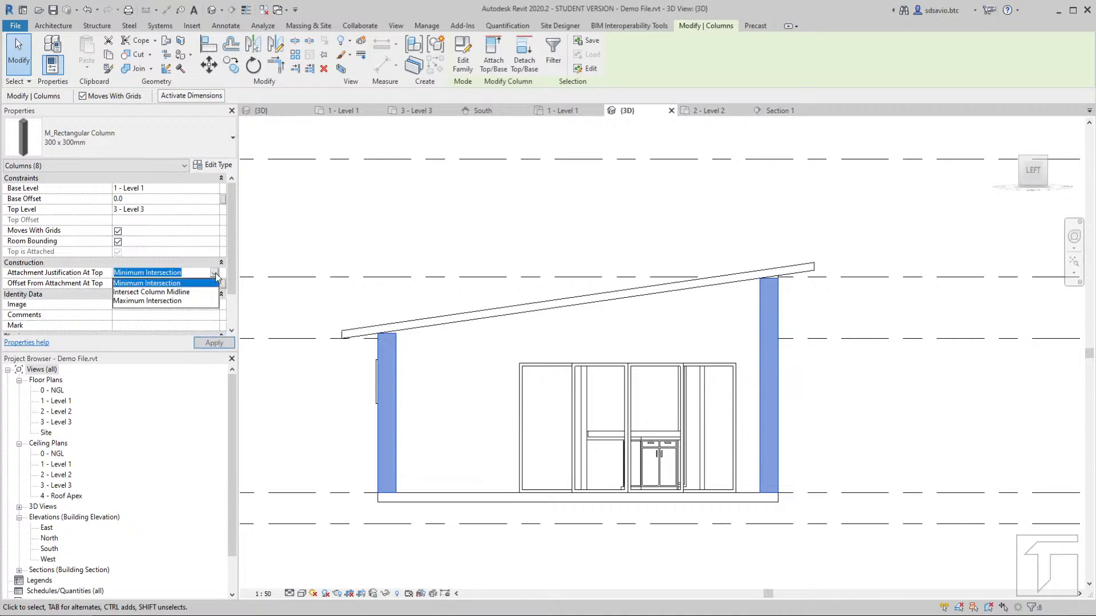
pyautogui.click(147, 301)
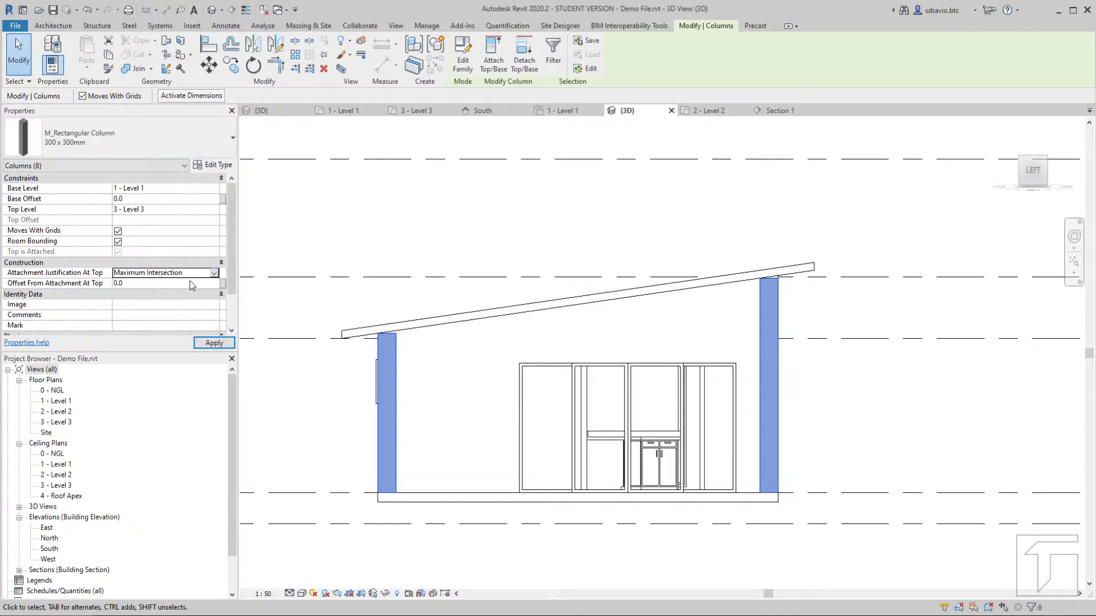
pyautogui.click(208, 345)
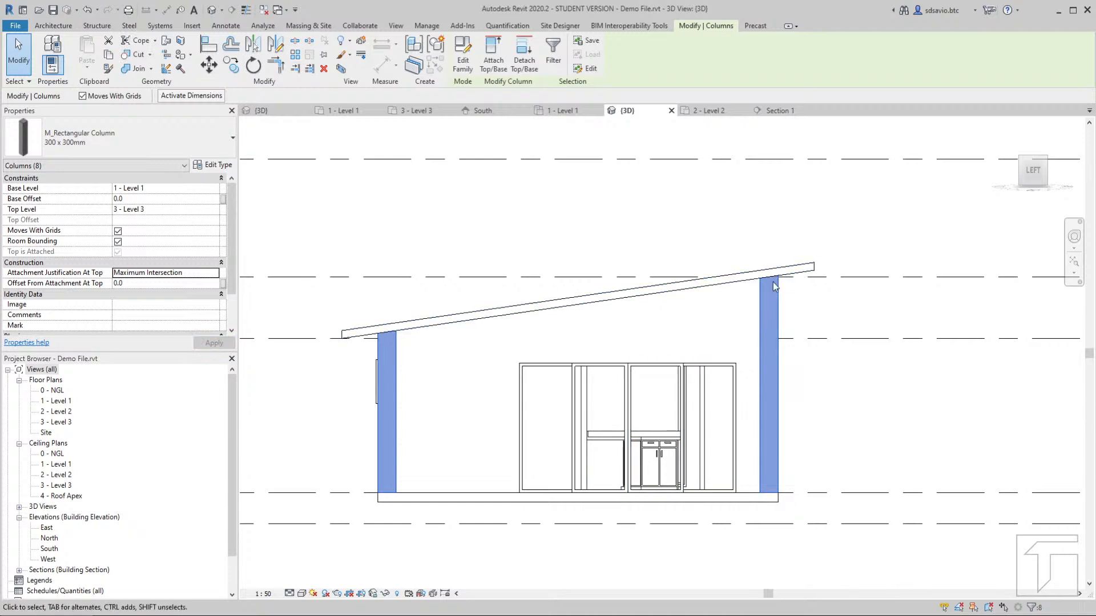
pyautogui.scroll(2, 774, 285)
pyautogui.scroll(-3, 740, 273)
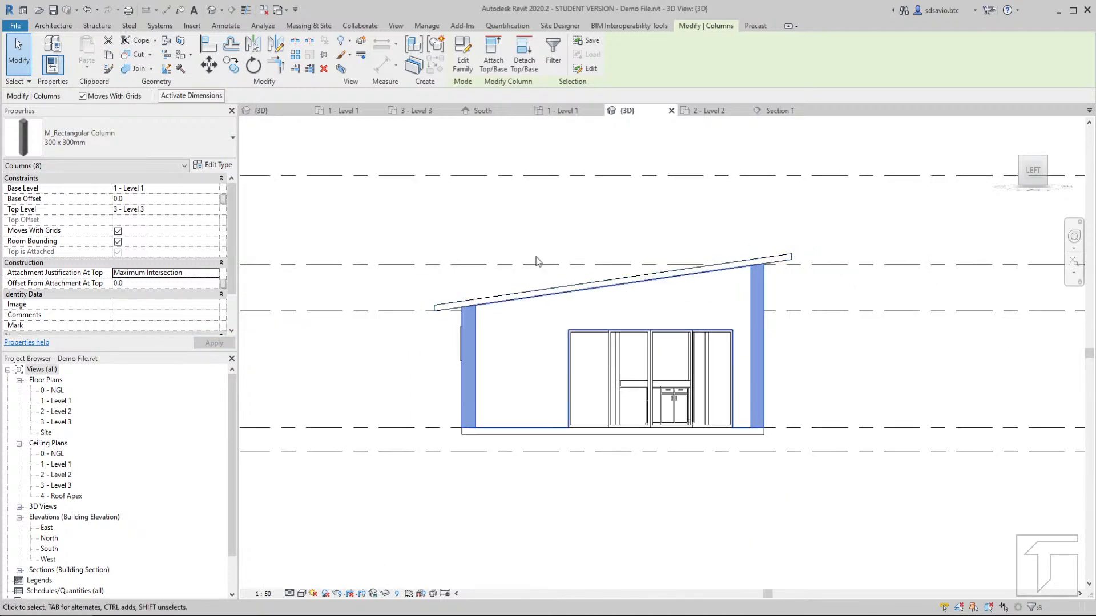
pyautogui.click(636, 209)
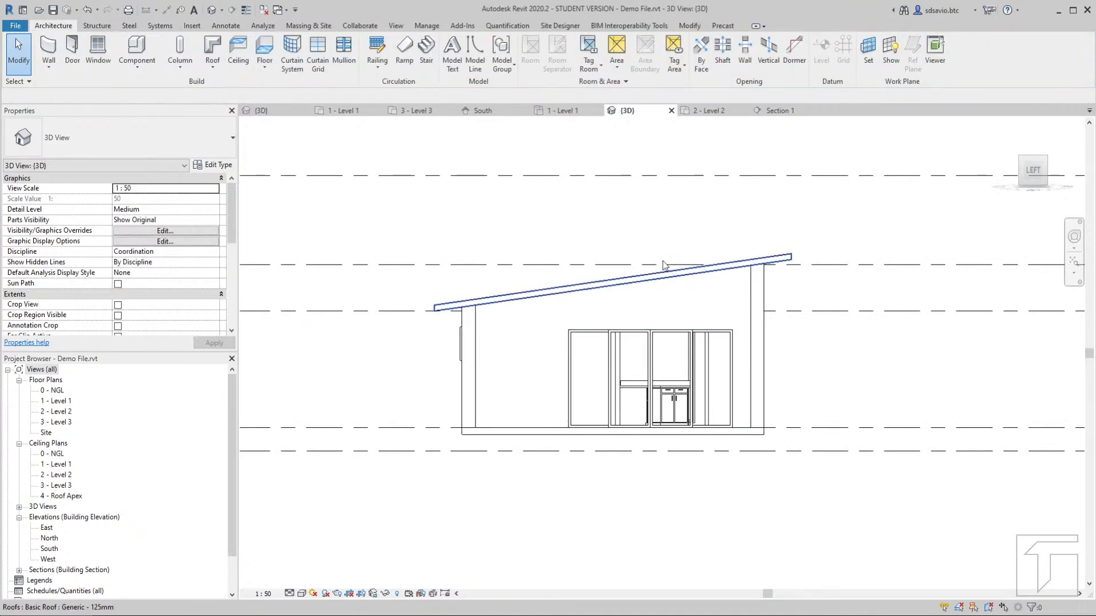
# Inspect the house in 3D from above and from eye level to check the columns and walls against the roof
pyautogui.scroll(-2, 661, 257)
pyautogui.keyDown('shift'); pyautogui.moveTo(661, 254); pyautogui.dragTo(662, 337, button='middle'); pyautogui.keyUp('shift')
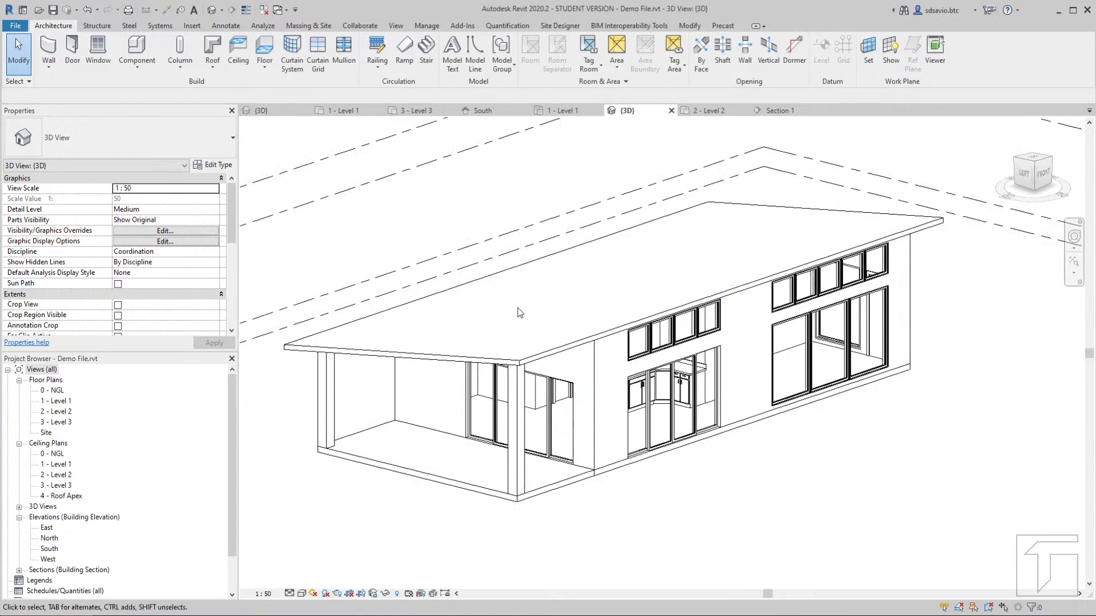
pyautogui.keyDown('shift'); pyautogui.moveTo(685, 324); pyautogui.dragTo(700, 364, button='middle'); pyautogui.keyUp('shift')
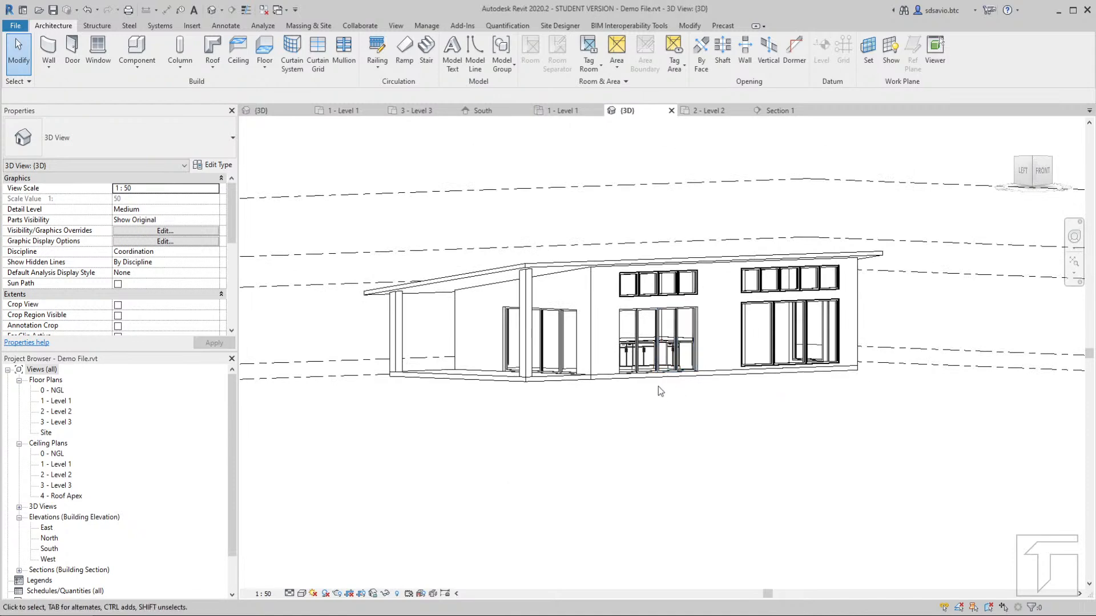
pyautogui.scroll(3, 605, 255)
pyautogui.scroll(-1, 637, 271)
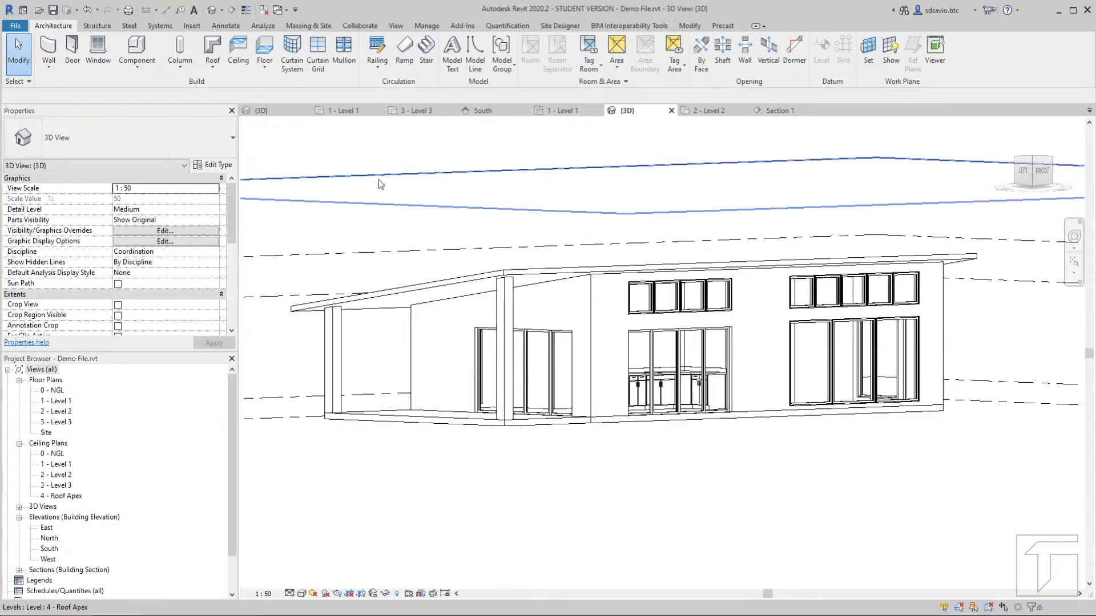
# On the Level 1 plan, place an aligned dimension string above the house, from the porch column's centre through each cross wall's centreline to the far exterior wall
pyautogui.click(342, 111)
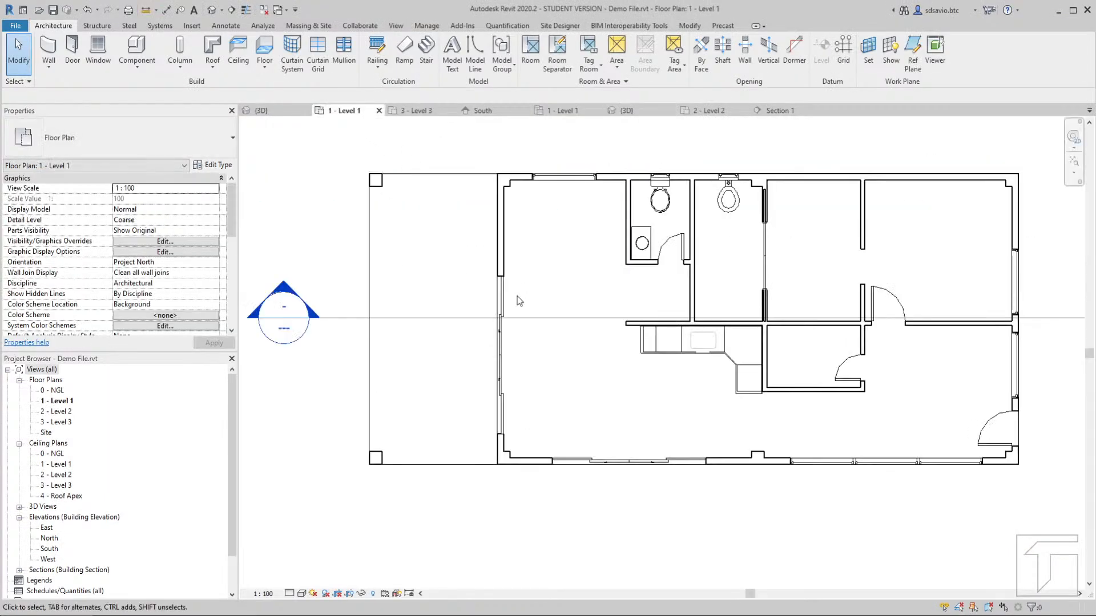
pyautogui.scroll(-2, 428, 371)
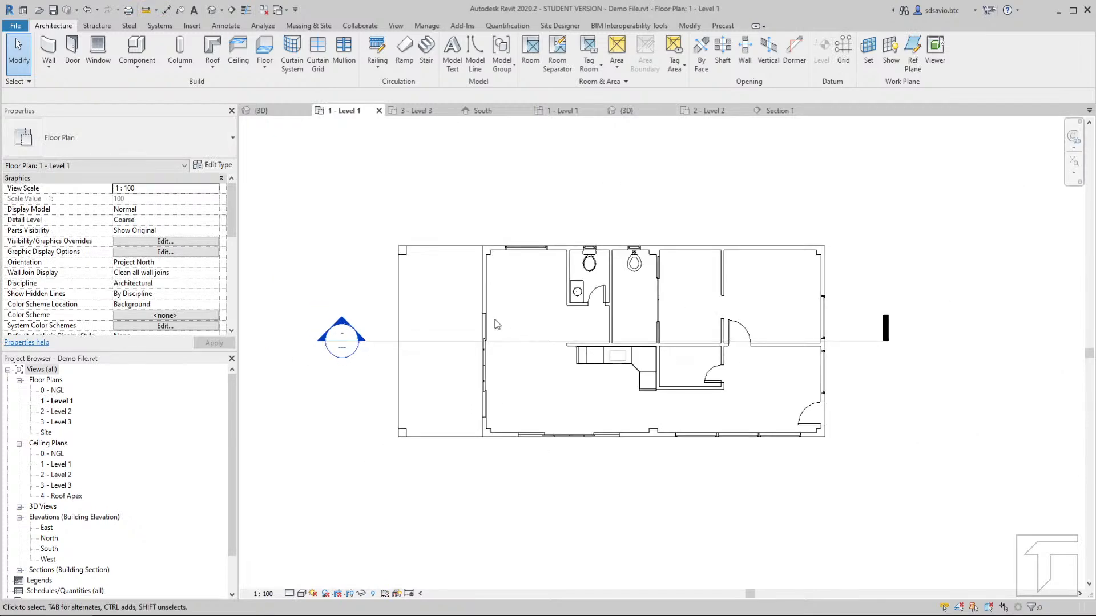
pyautogui.scroll(1, 452, 300)
pyautogui.moveTo(497, 310); pyautogui.dragTo(582, 311, button='middle')
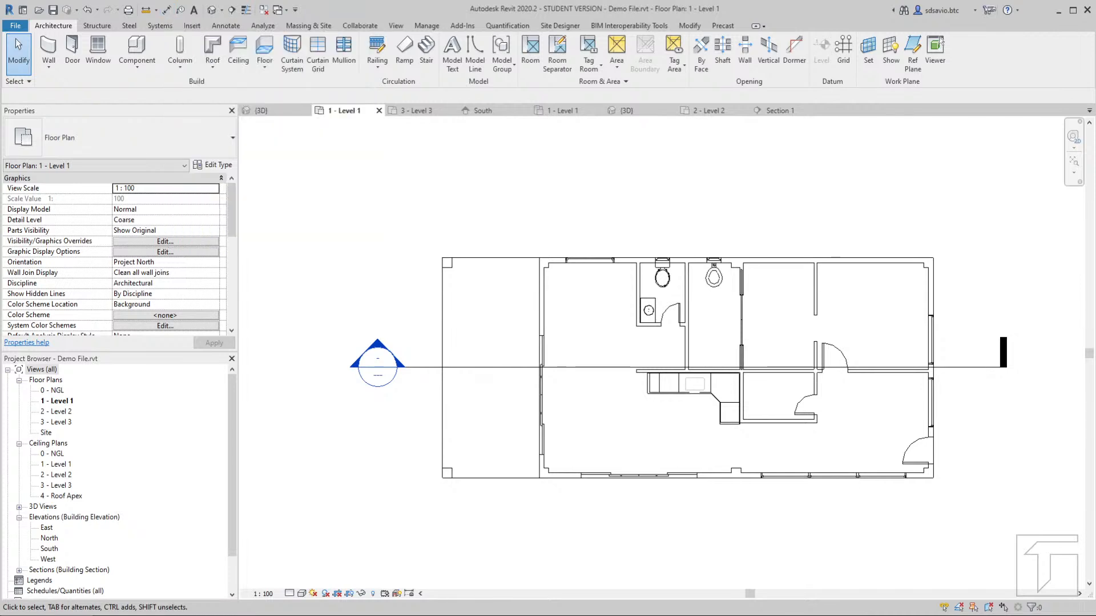
pyautogui.click(166, 10)
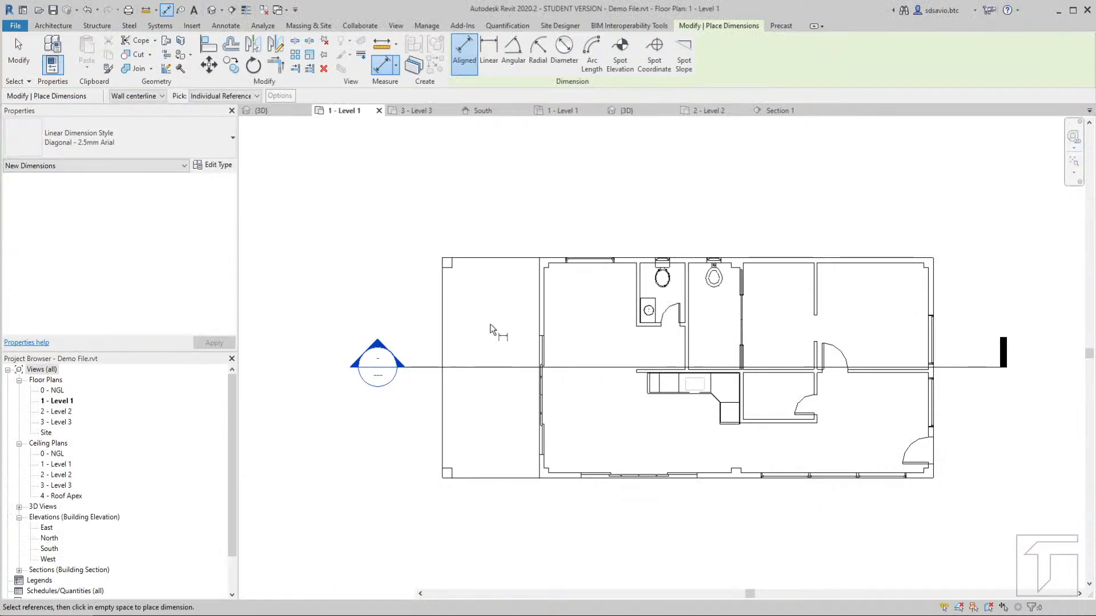
pyautogui.scroll(1, 744, 297)
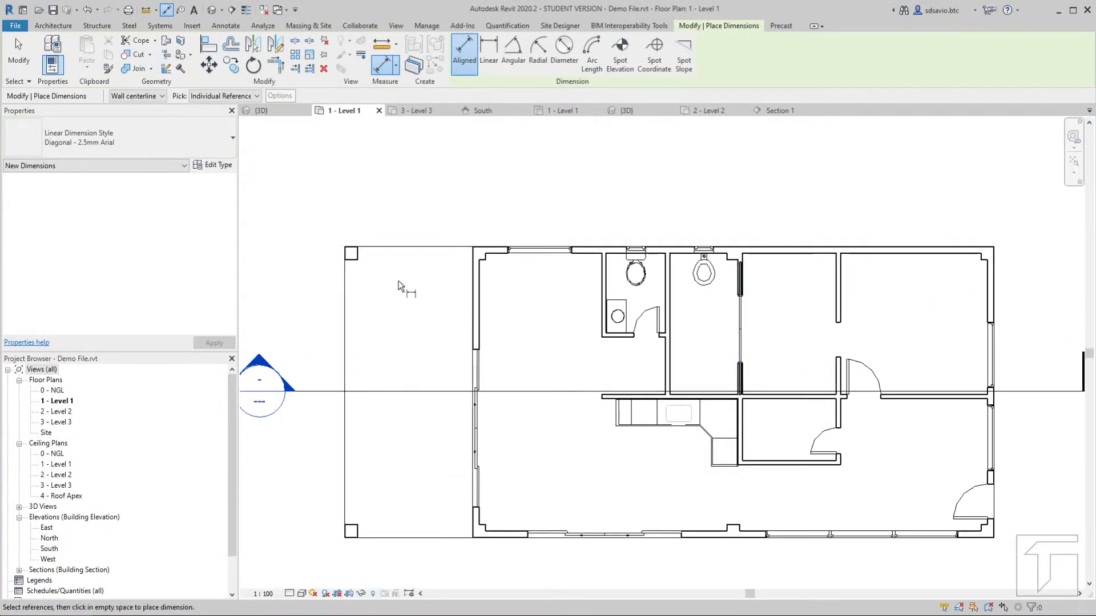
pyautogui.click(351, 255)
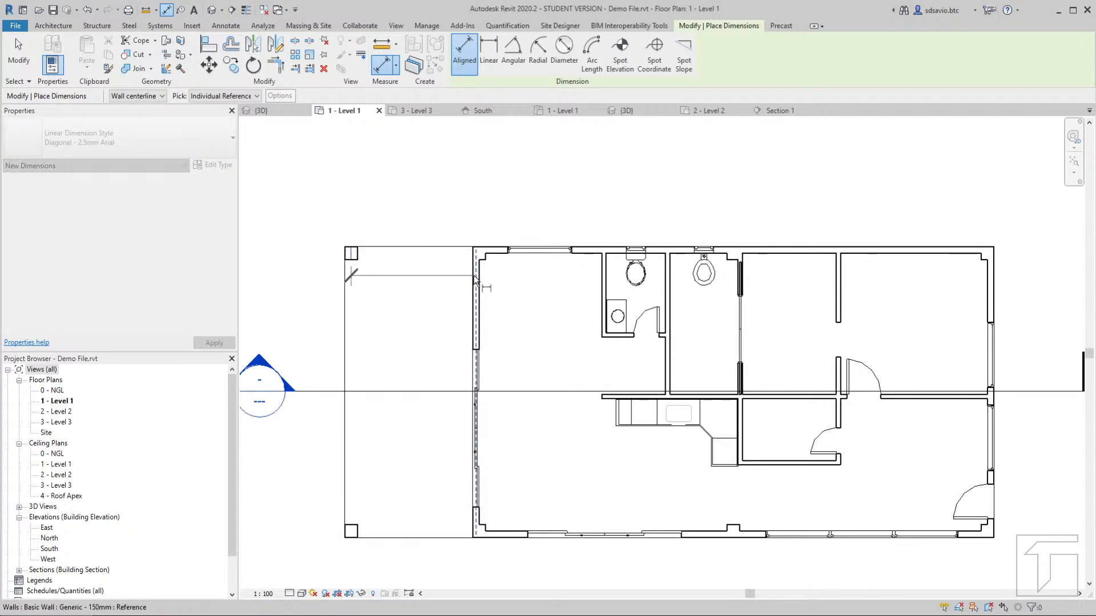
pyautogui.click(475, 280)
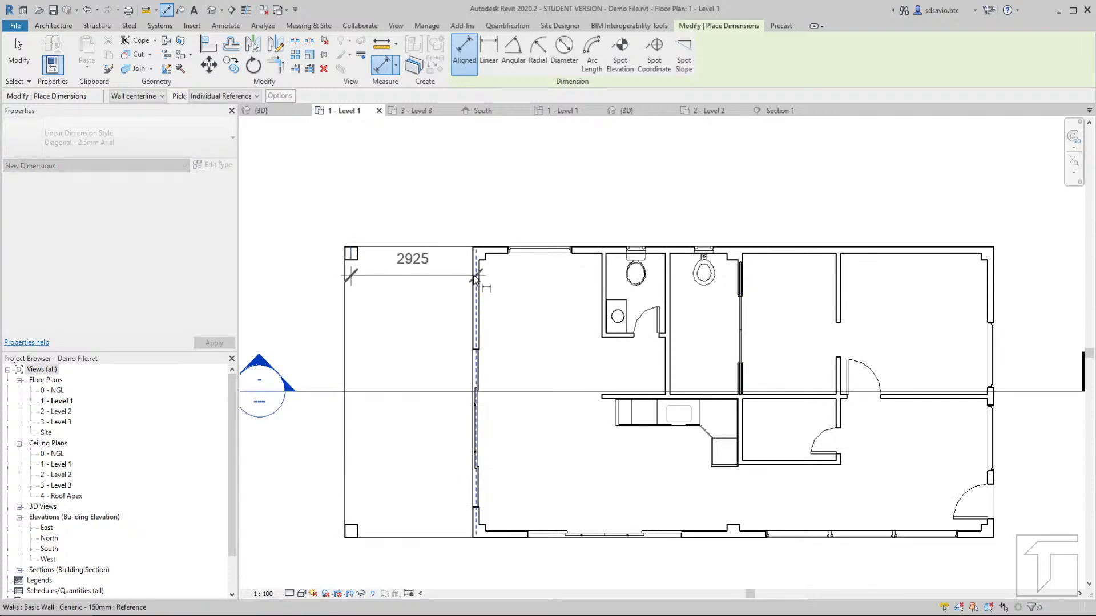
pyautogui.click(605, 279)
pyautogui.click(667, 275)
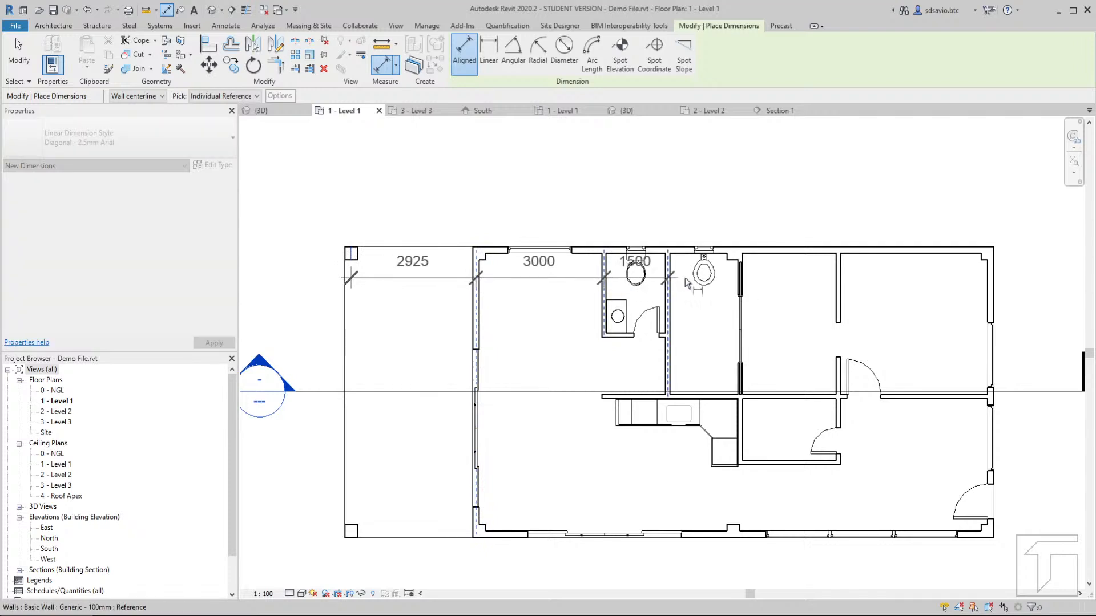
pyautogui.click(738, 277)
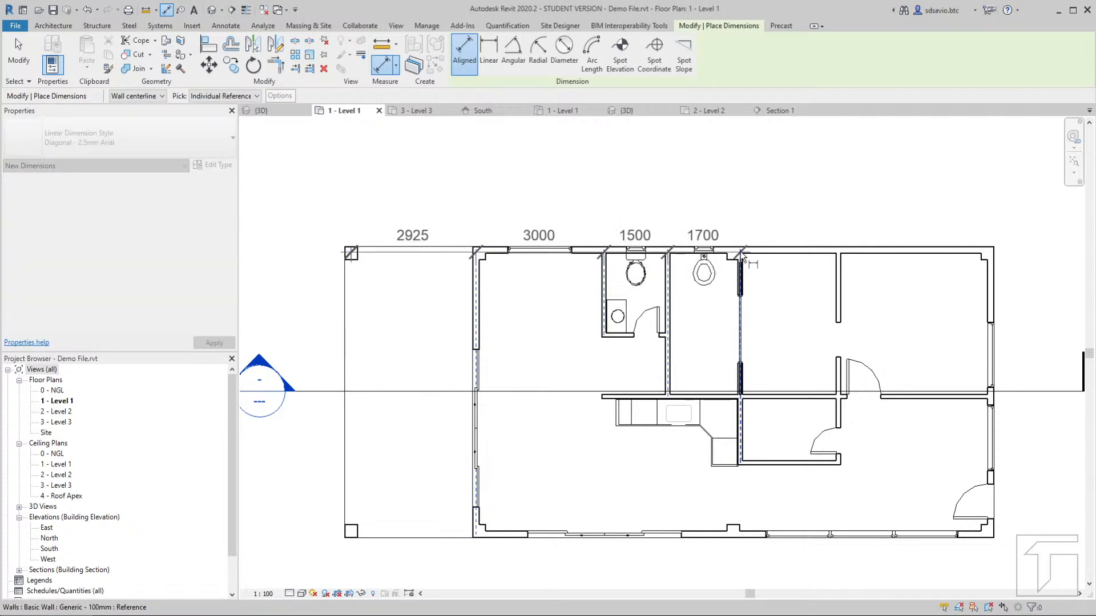
pyautogui.click(838, 278)
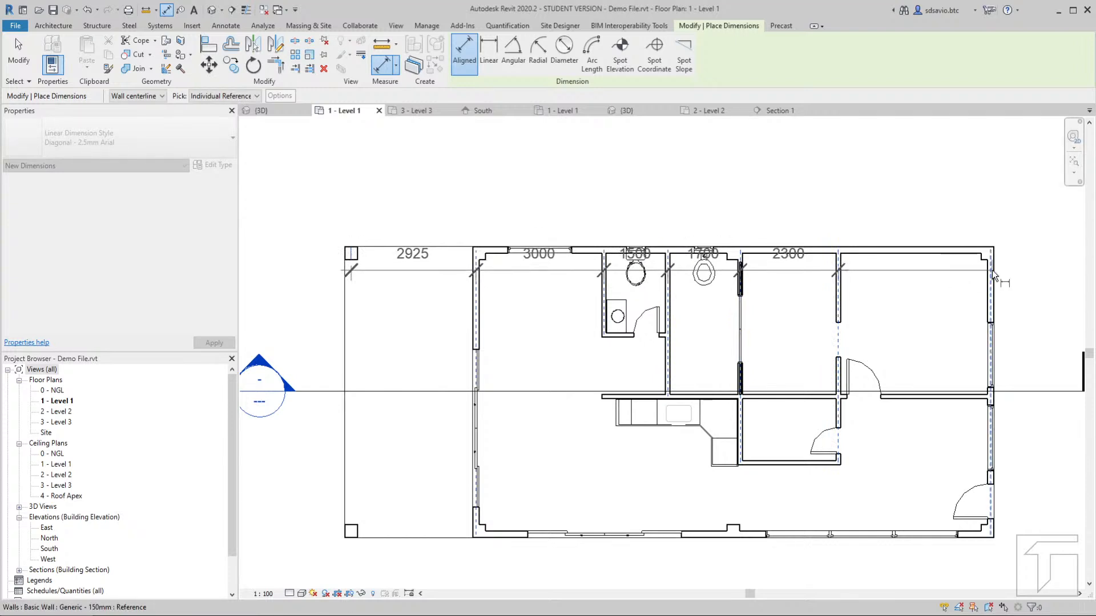
pyautogui.click(991, 276)
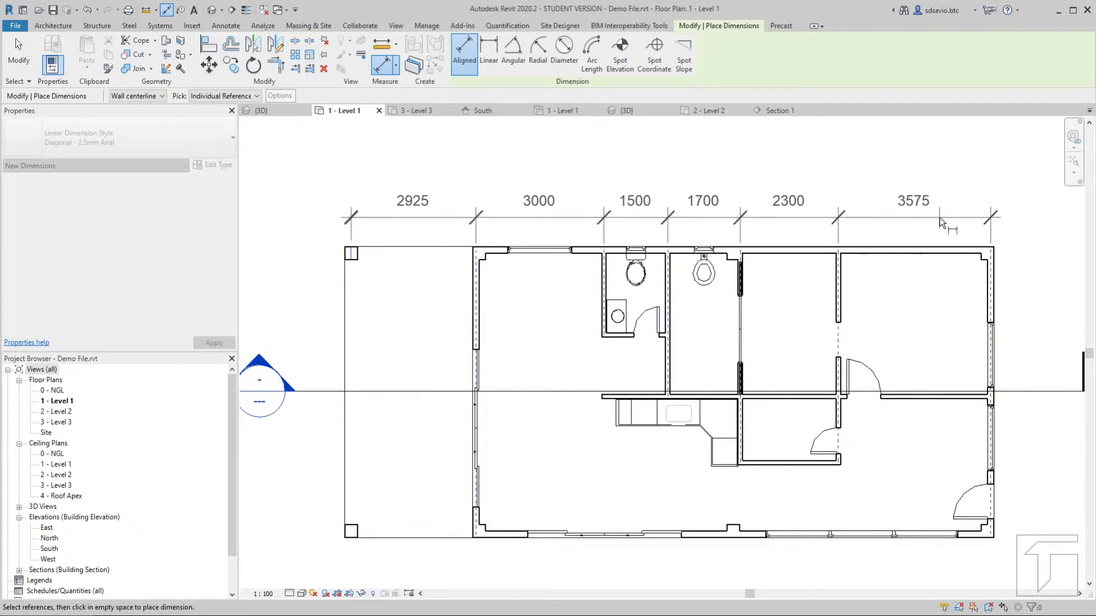
pyautogui.click(940, 218)
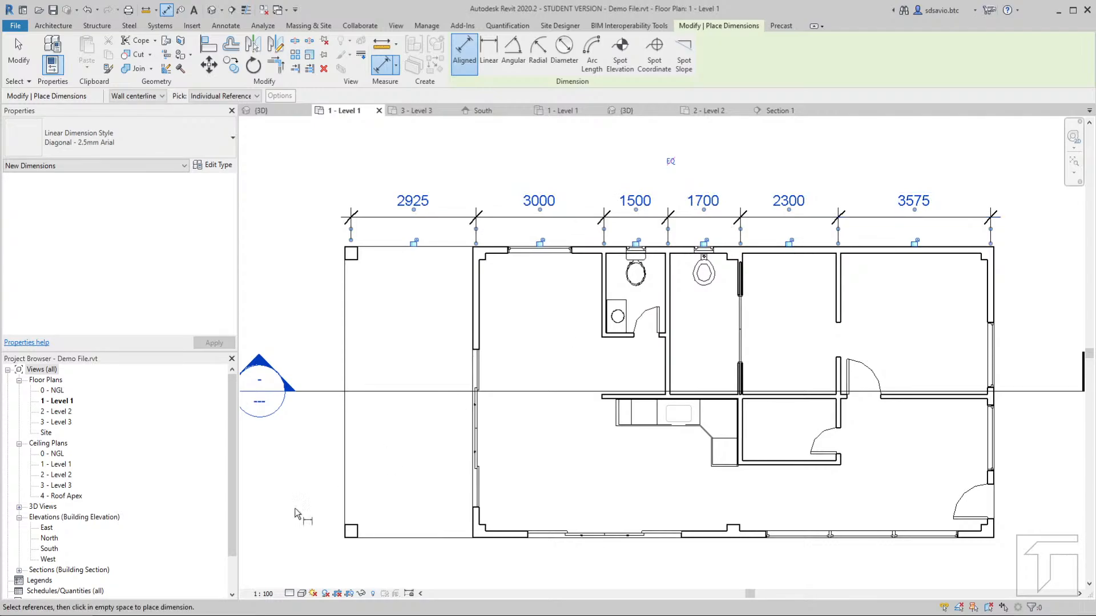
# Consult the Sample House Plan image for the dimension layout, and return to the area above the Level 1 dimension string
pyautogui.hotkey('alt', 'Tab')
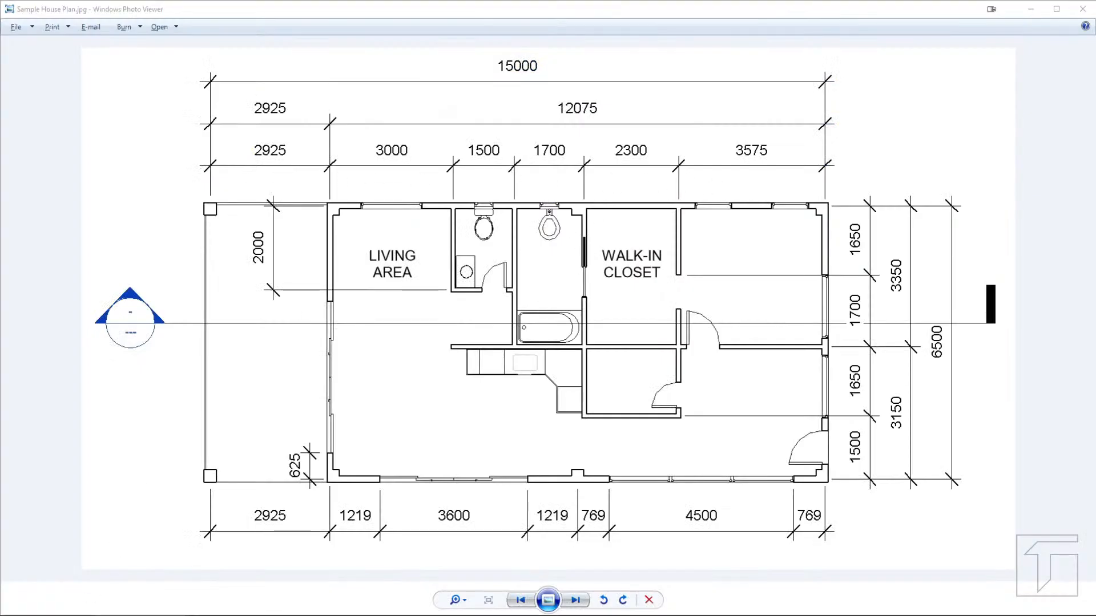
pyautogui.hotkey('alt', 'Tab')
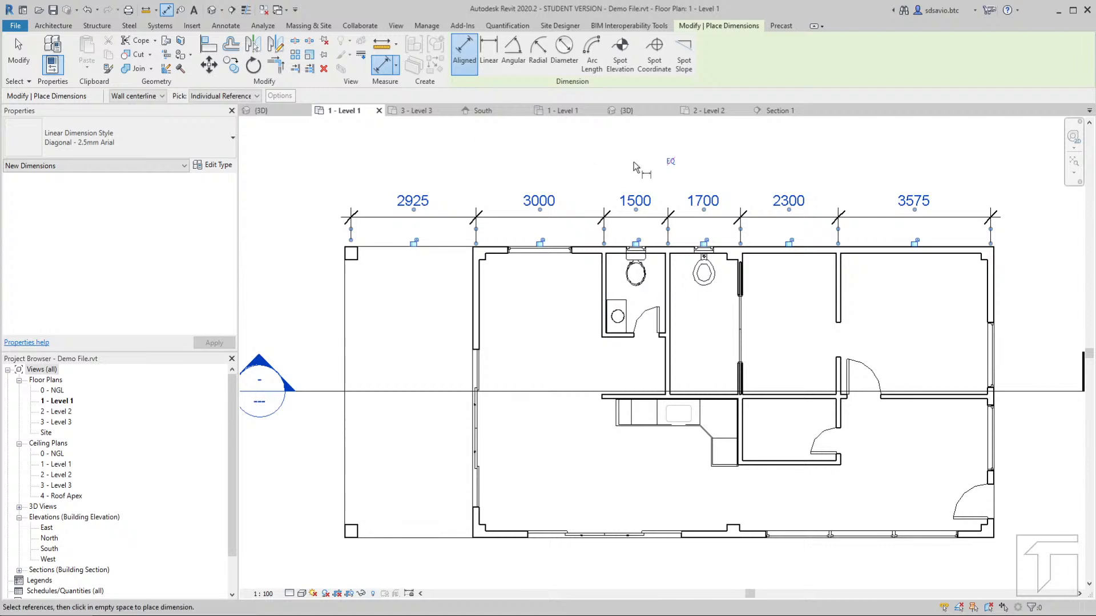
pyautogui.moveTo(640, 171); pyautogui.dragTo(638, 222, button='middle')
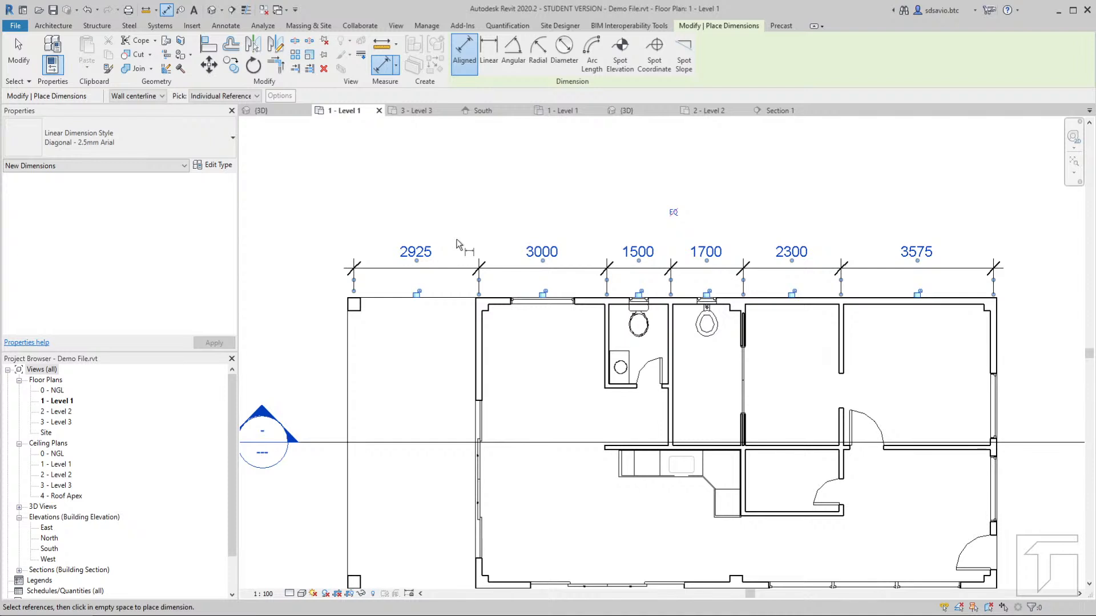
pyautogui.scroll(-1, 428, 207)
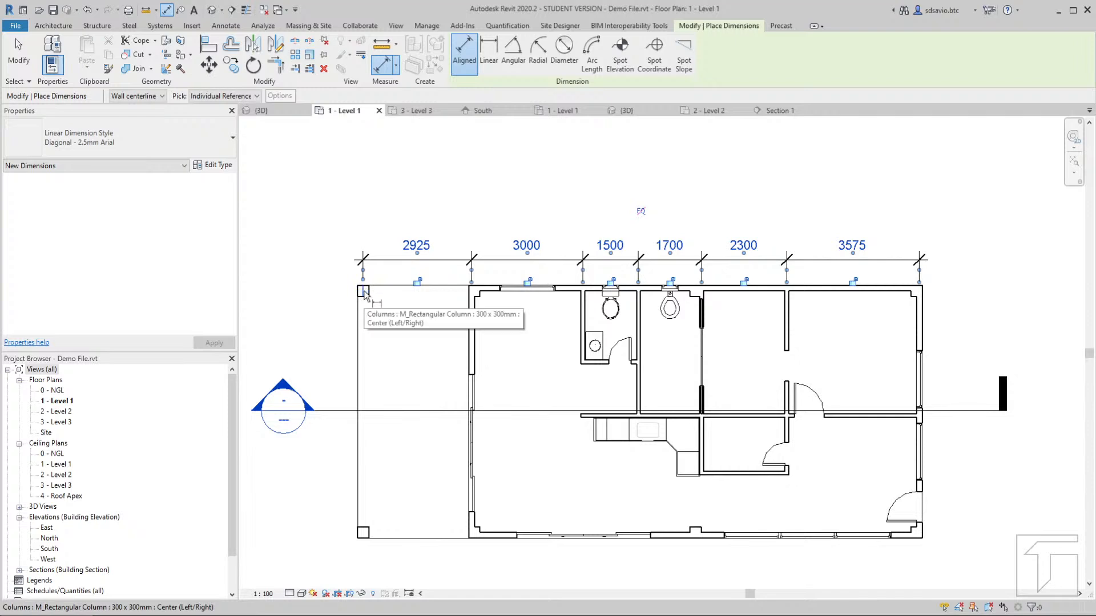
# Place a second aligned dimension string above the first, through the porch column's centre, the porch-side wall's centreline and the far exterior wall's centreline
pyautogui.scroll(3, 365, 295)
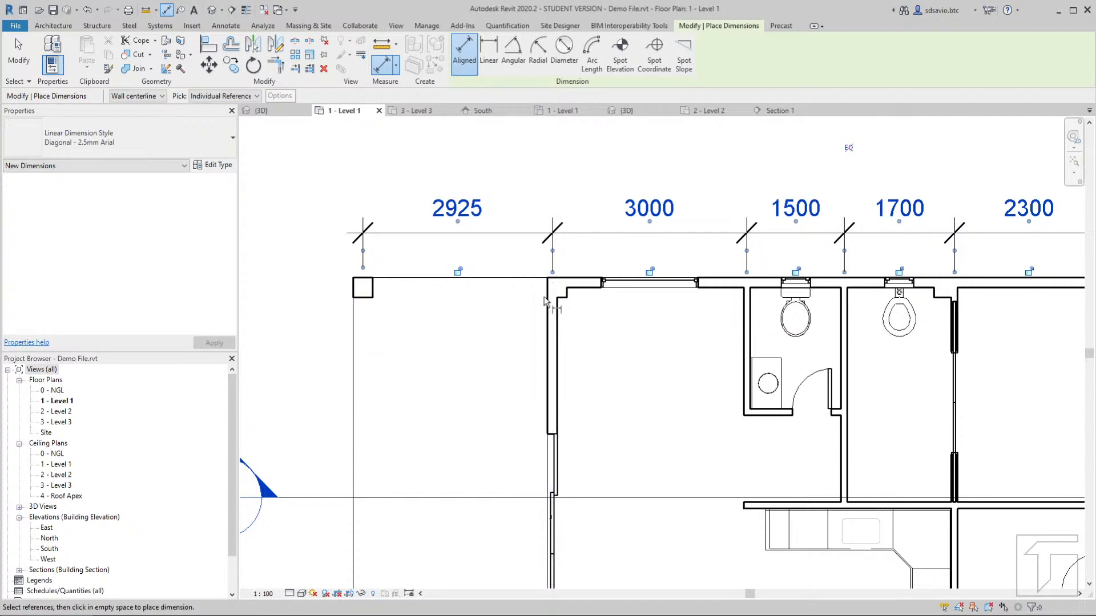
pyautogui.click(366, 293)
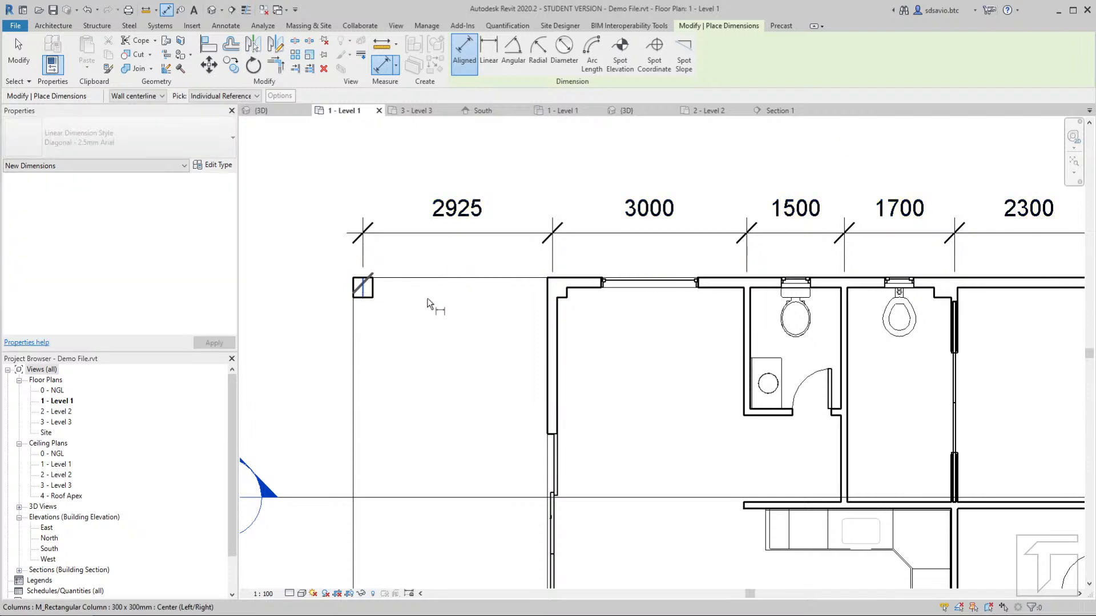
pyautogui.click(555, 296)
pyautogui.scroll(-2, 348, 337)
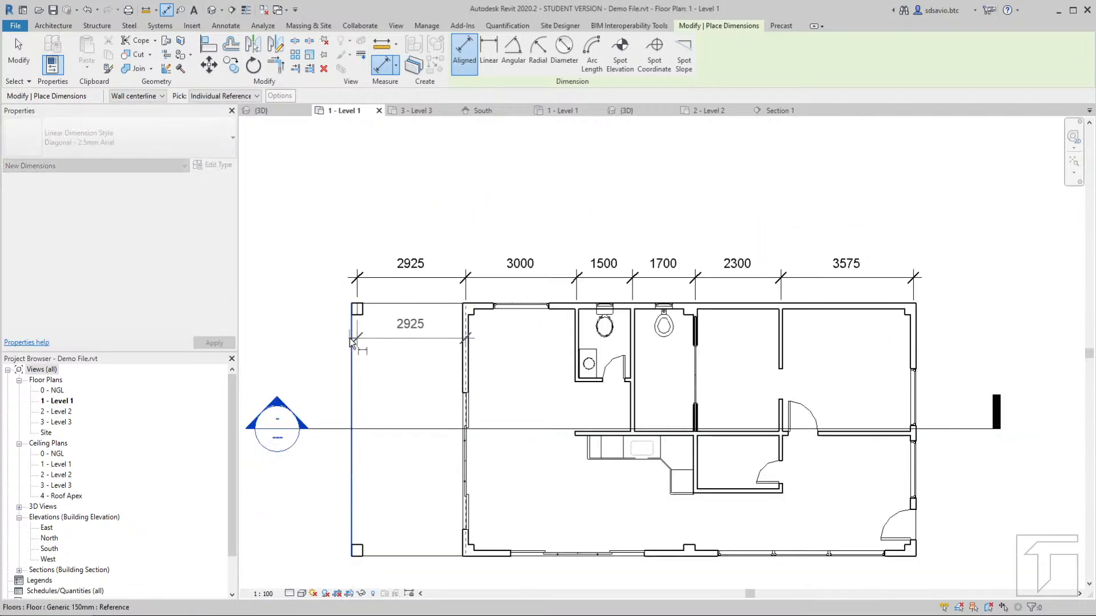
pyautogui.click(912, 326)
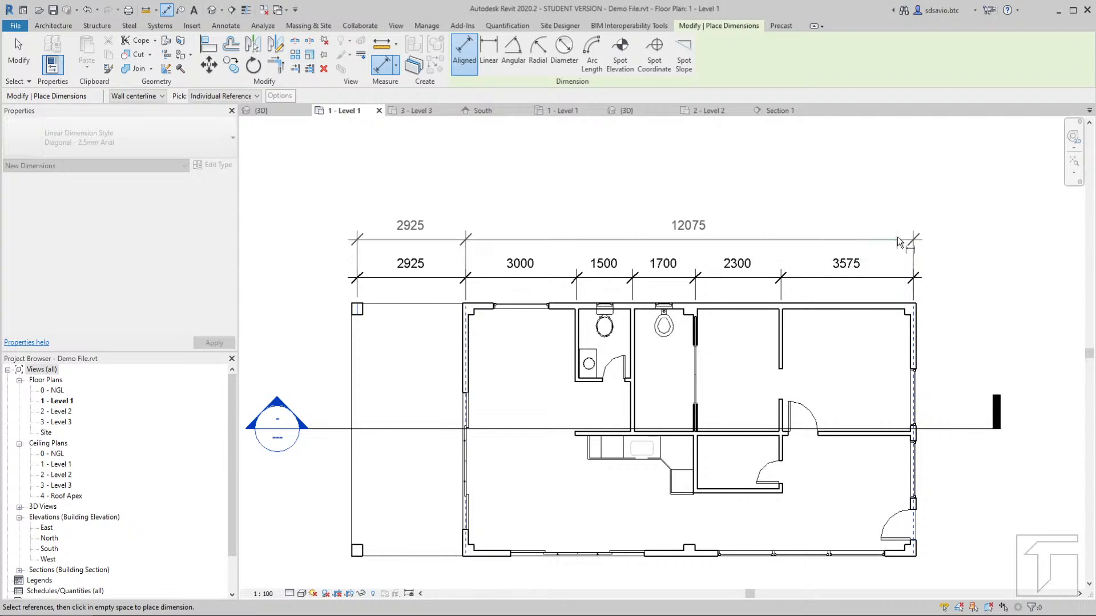
pyautogui.click(898, 240)
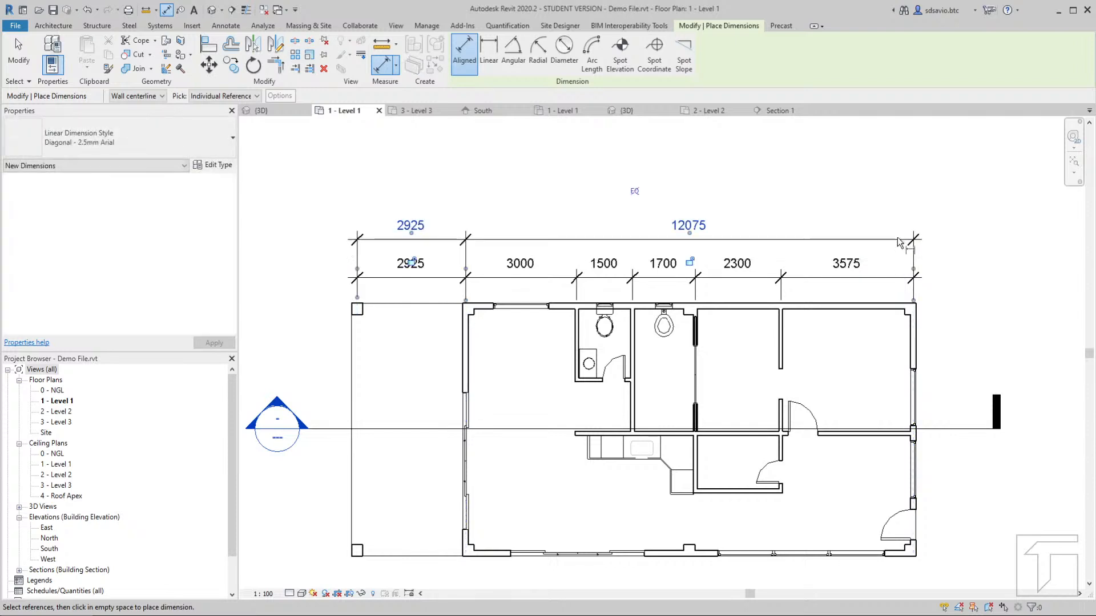
# Place an overall aligned dimension above the two strings, from the porch column's centre to the far exterior wall's centreline
pyautogui.click(361, 312)
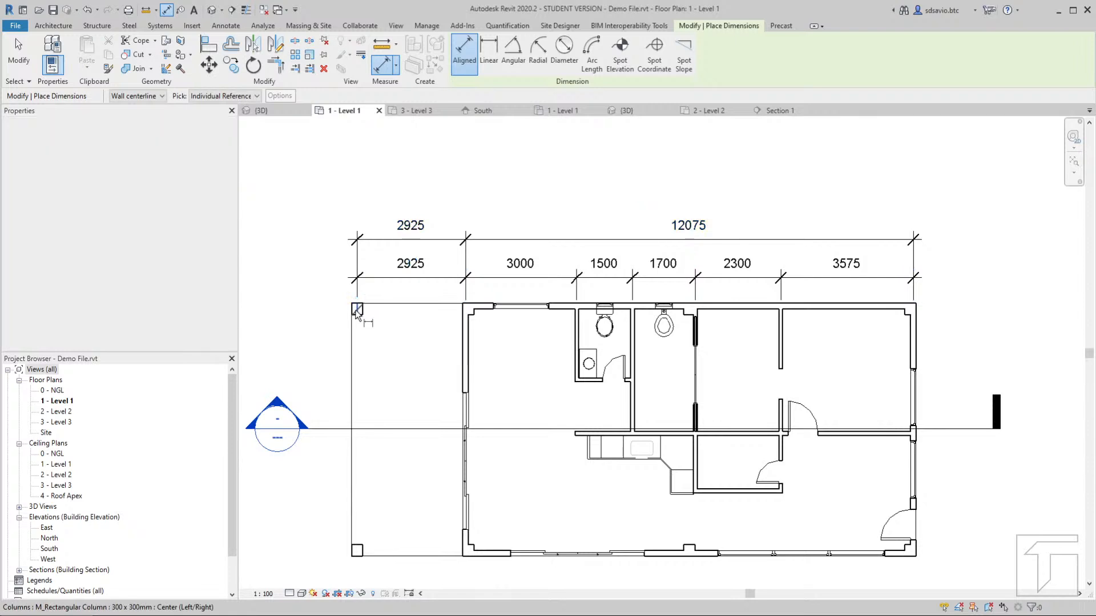
pyautogui.click(916, 326)
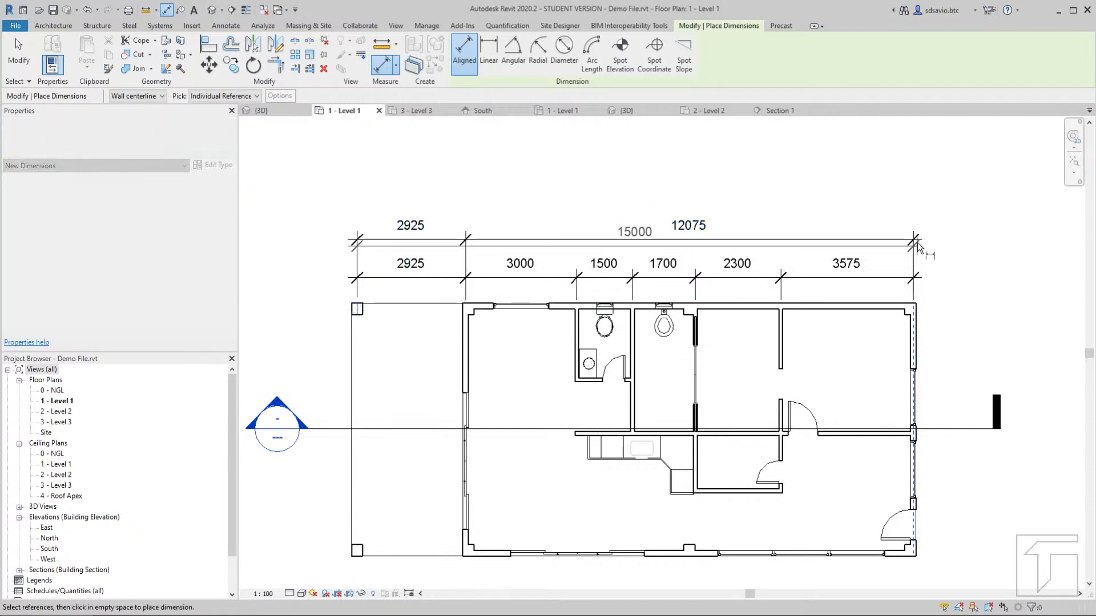
pyautogui.click(912, 203)
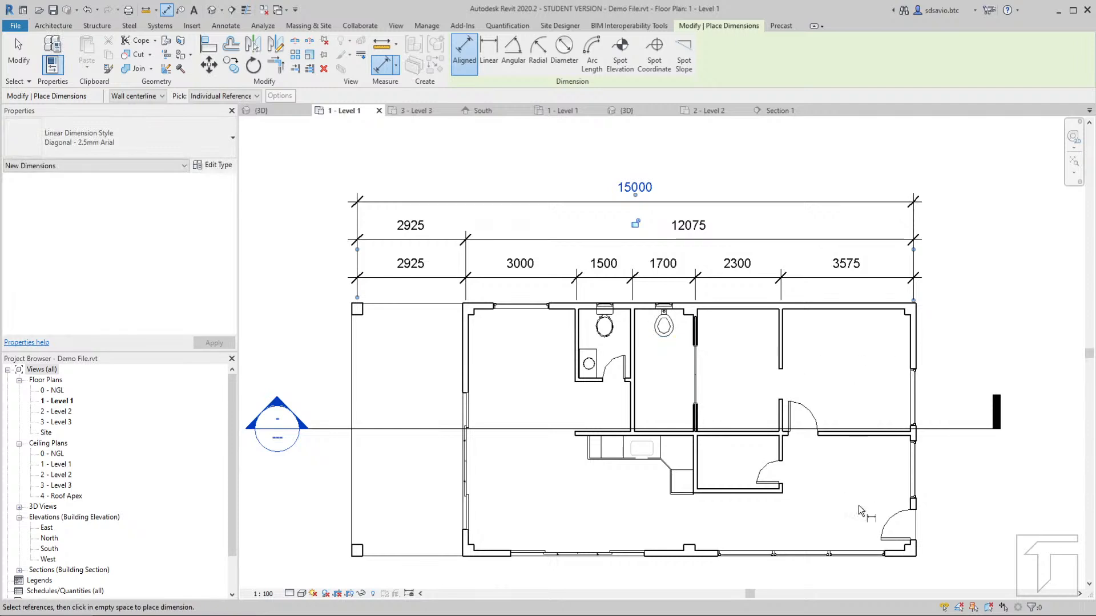
# Place a dimension string east of the house, from the north wall through the pocket door panel, central wall and small room's lower wall to the south wall
pyautogui.click(851, 307)
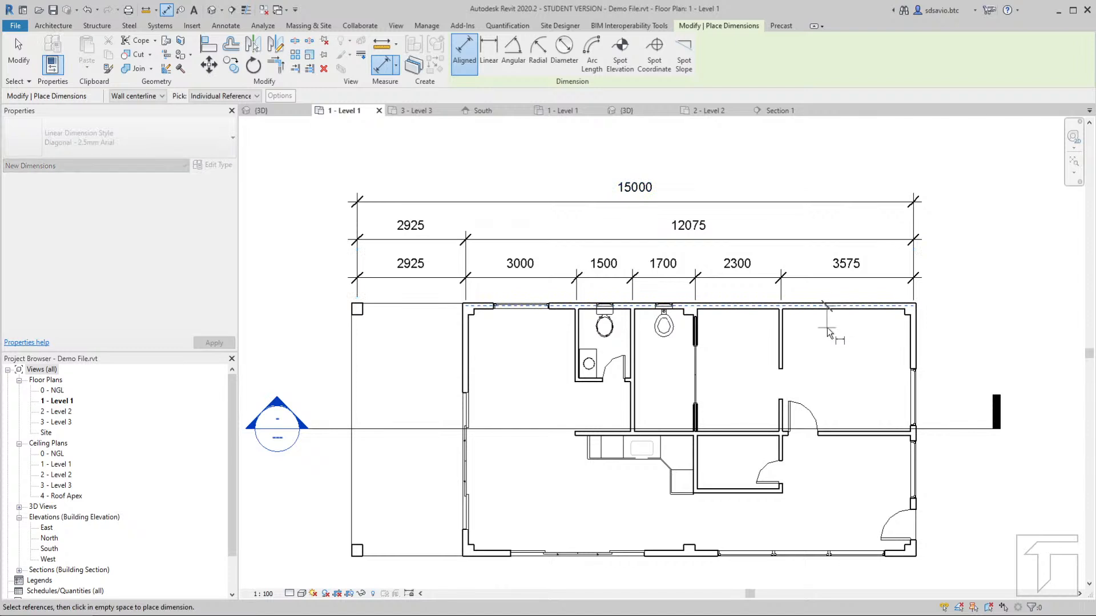
pyautogui.click(696, 347)
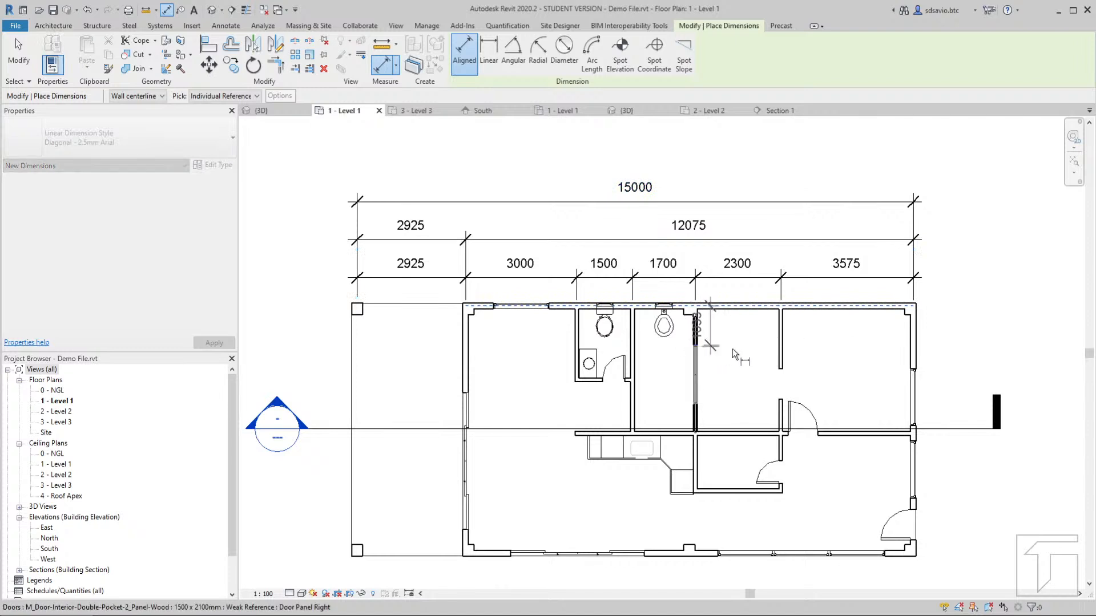
pyautogui.click(747, 435)
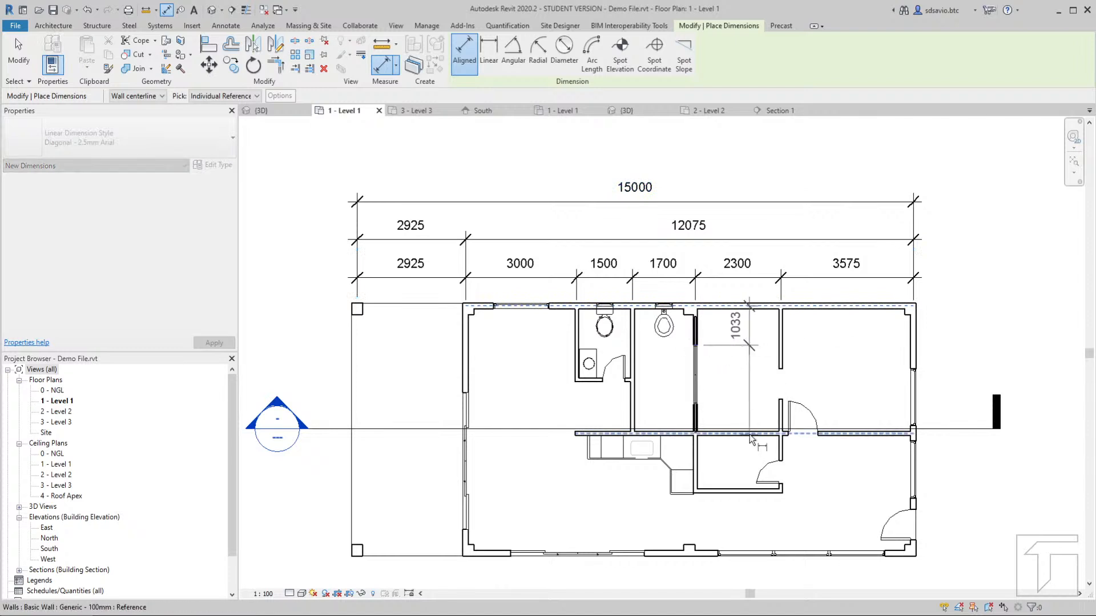
pyautogui.click(752, 489)
pyautogui.click(790, 552)
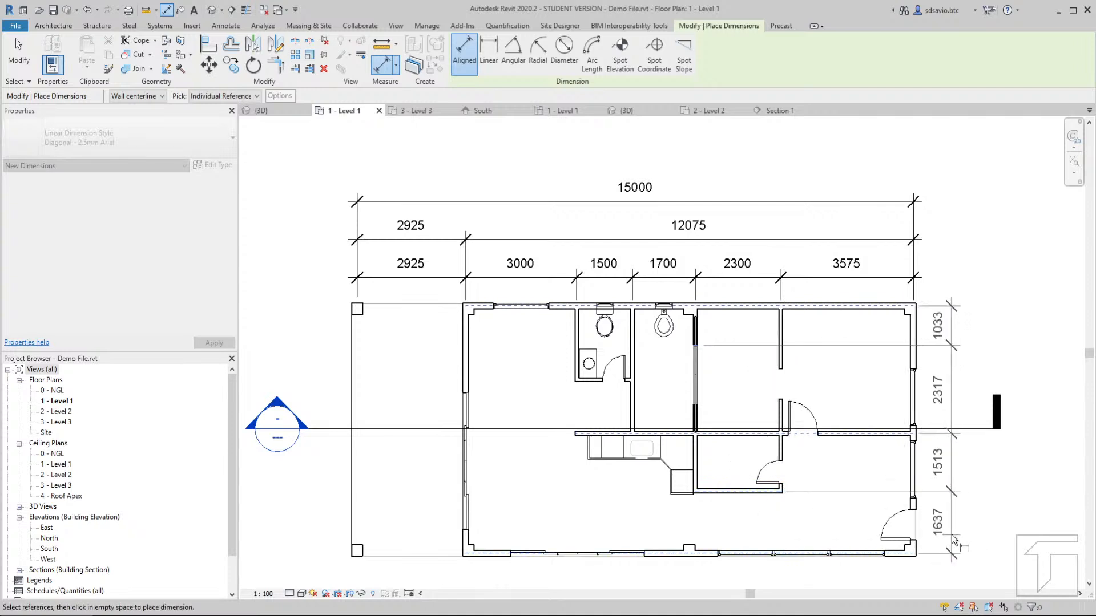
pyautogui.click(951, 535)
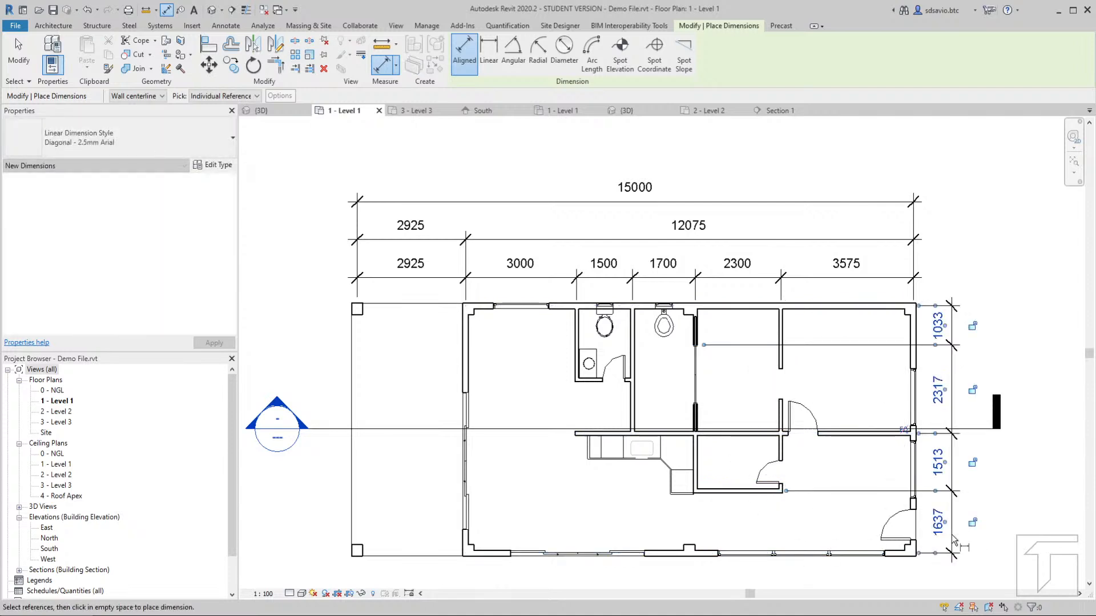
# Place a second dimension string farther east, through the centrelines of the north exterior wall, the central wall and the south exterior wall
pyautogui.click(864, 307)
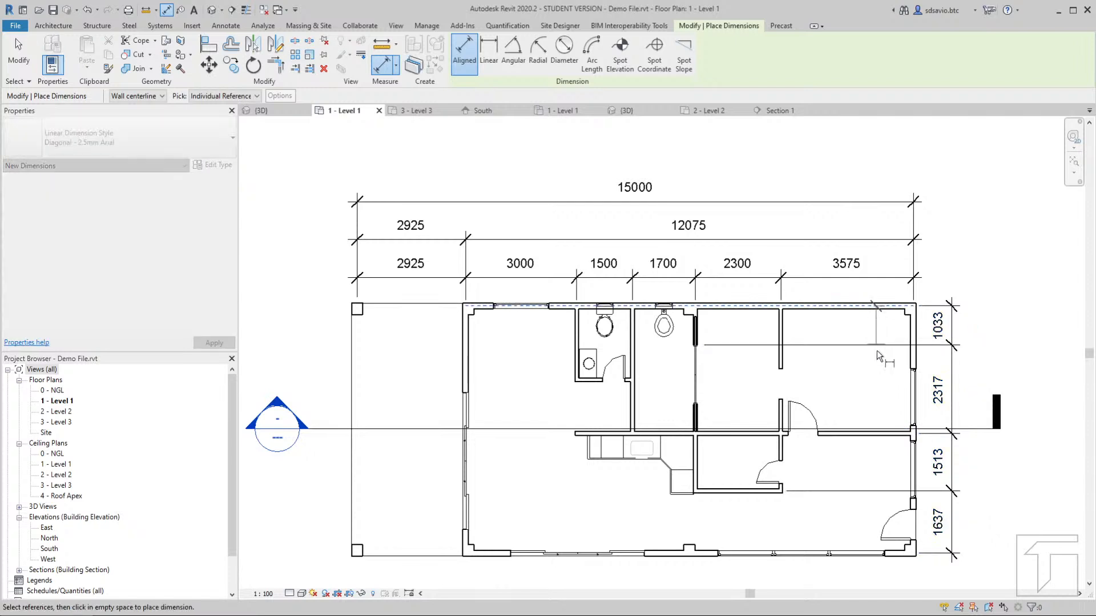
pyautogui.click(879, 433)
pyautogui.click(869, 557)
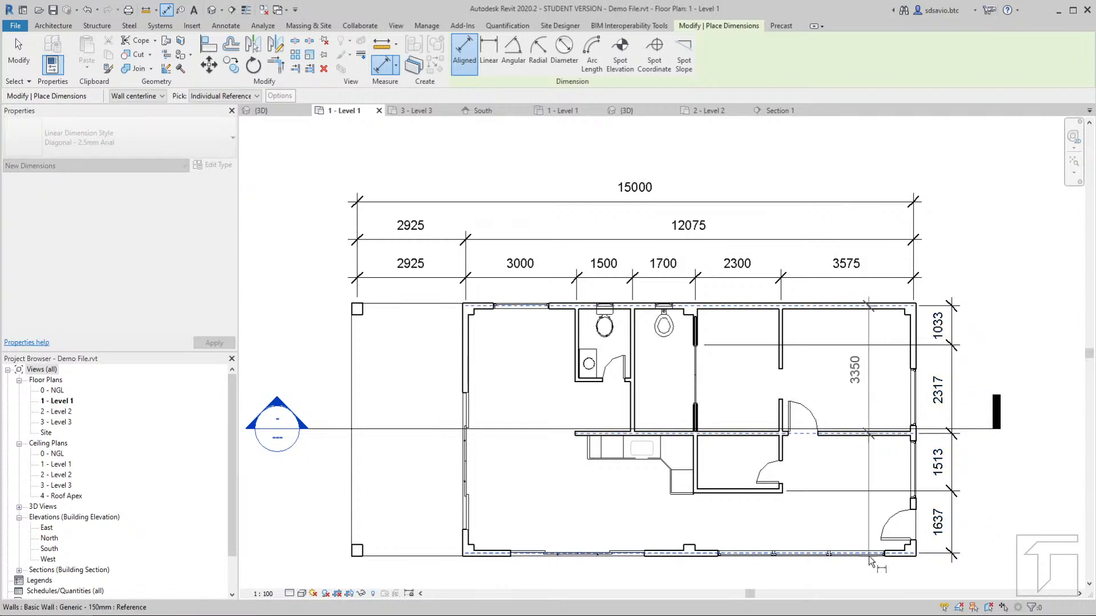
pyautogui.click(987, 549)
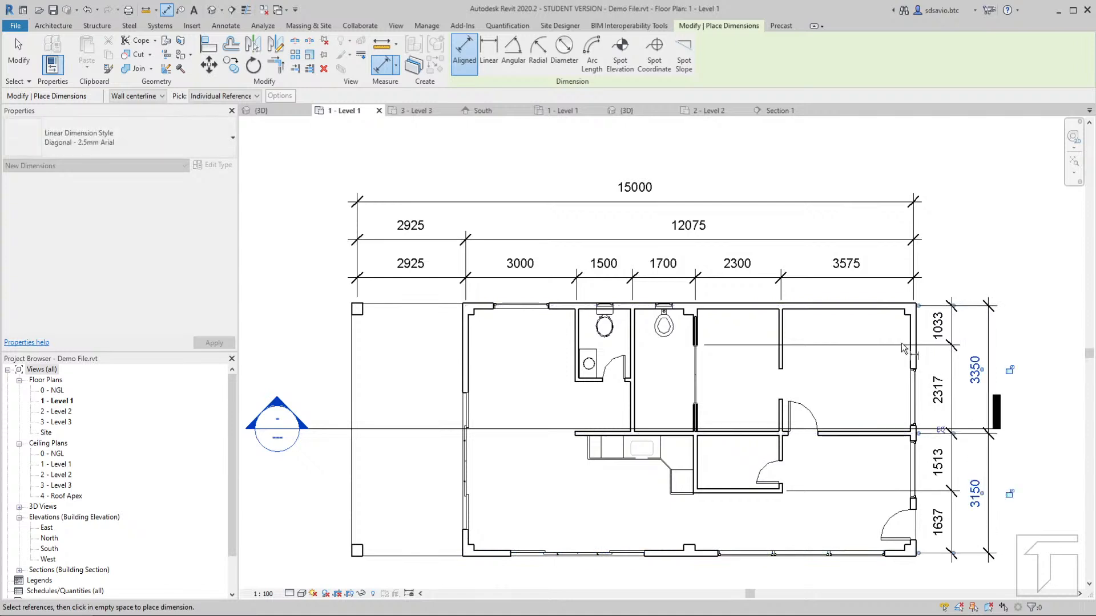
# Place an overall dimension outside the two east strings, between the north and south exterior wall centrelines, and end the dimension command
pyautogui.click(857, 310)
pyautogui.click(870, 554)
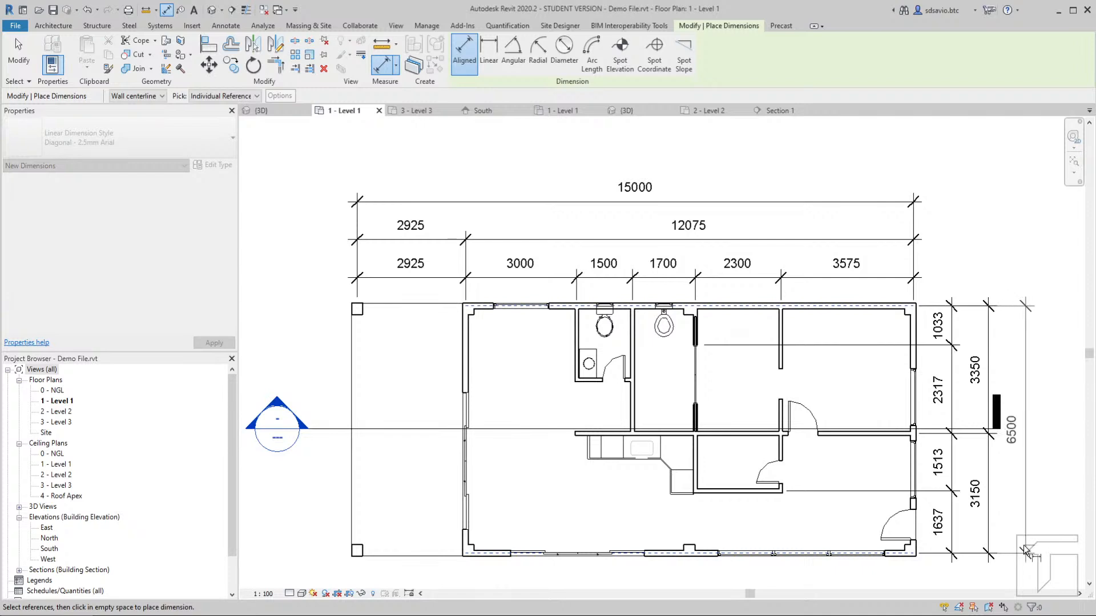
pyautogui.click(1027, 550)
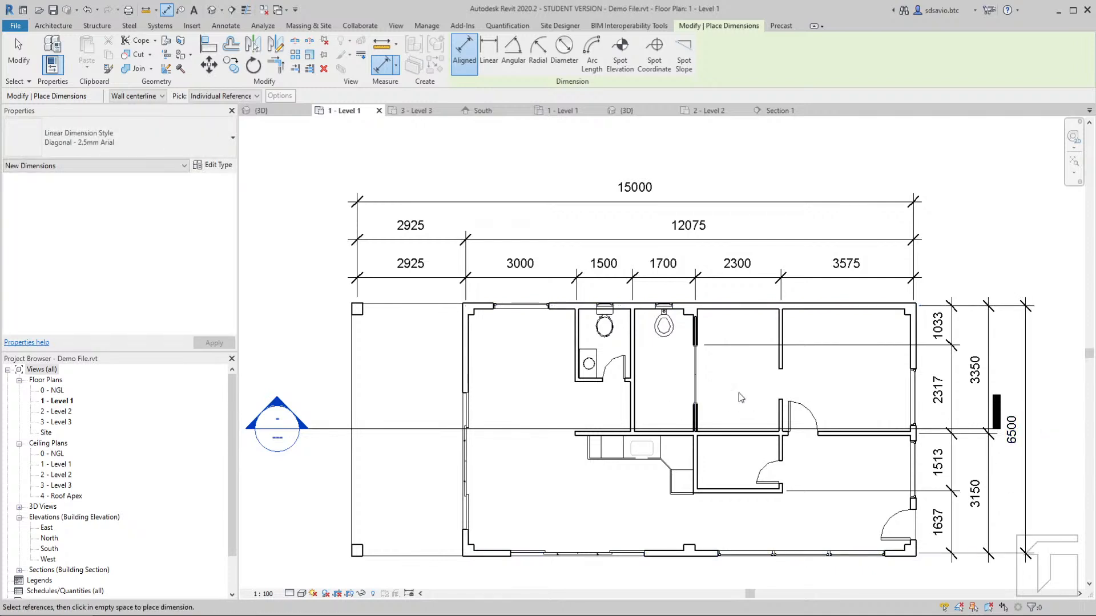
pyautogui.press('Escape')
pyautogui.press('Escape')
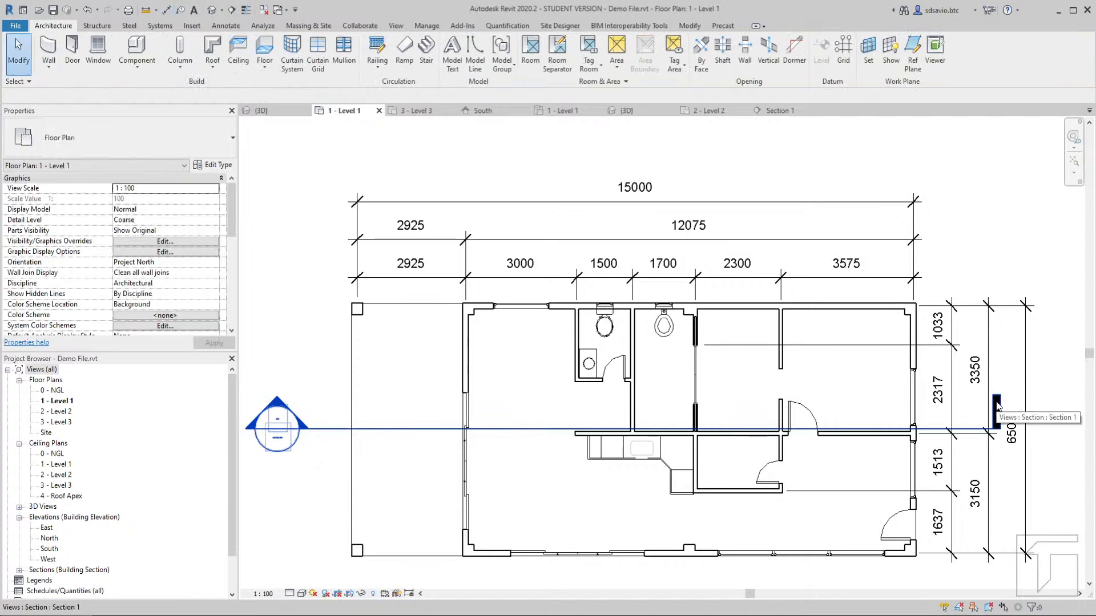
# Extend the east end of the Section 1 line beyond the outermost east dimension
pyautogui.click(998, 406)
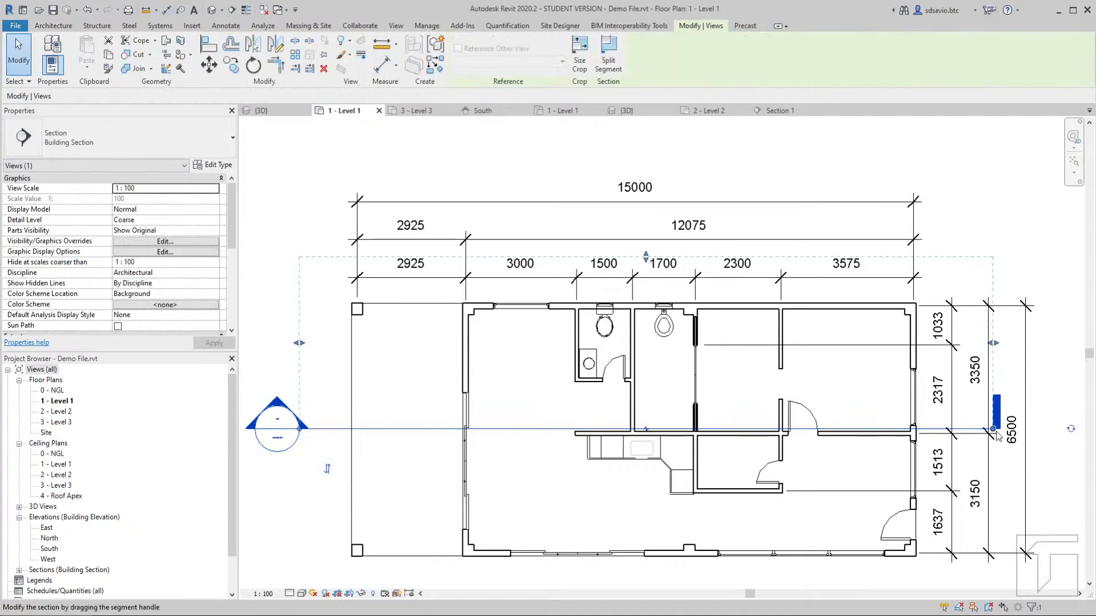
pyautogui.moveTo(993, 429); pyautogui.dragTo(1056, 428)
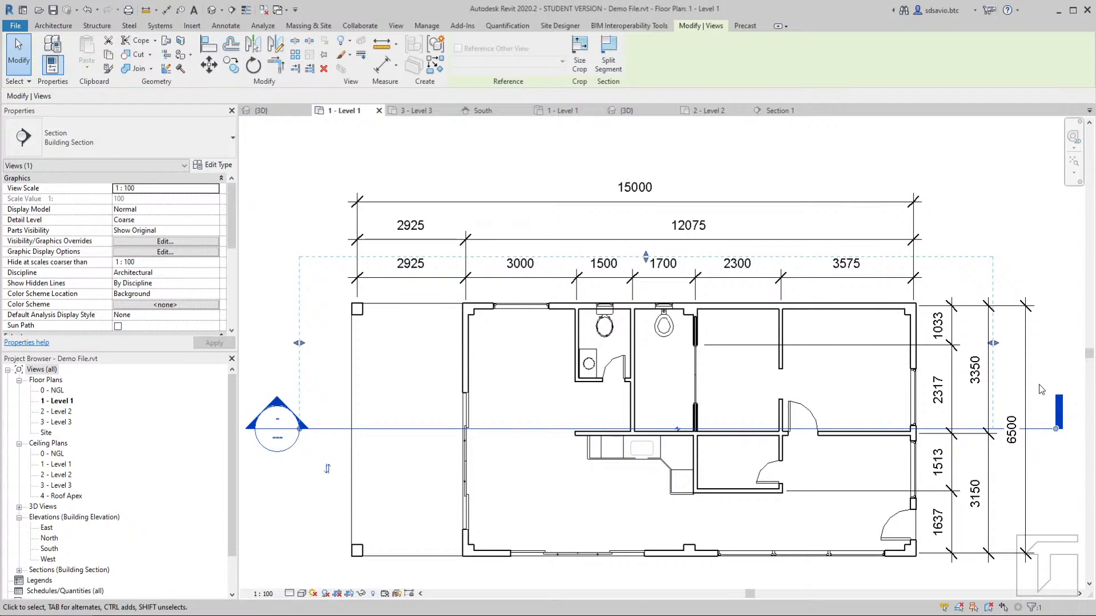
pyautogui.press('Escape')
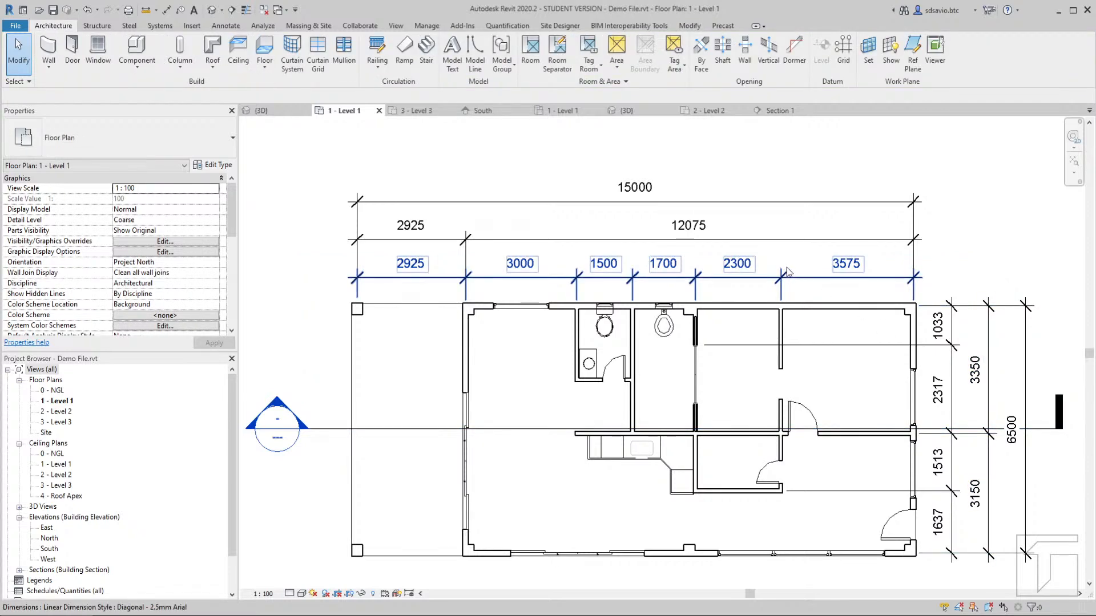
# Place an aligned dimension string below the house through the porch column, porch-side wall, both sliding door edges, intermediate column, both window edges and east wall
pyautogui.scroll(-1, 782, 253)
pyautogui.moveTo(773, 420); pyautogui.dragTo(772, 339, button='middle')
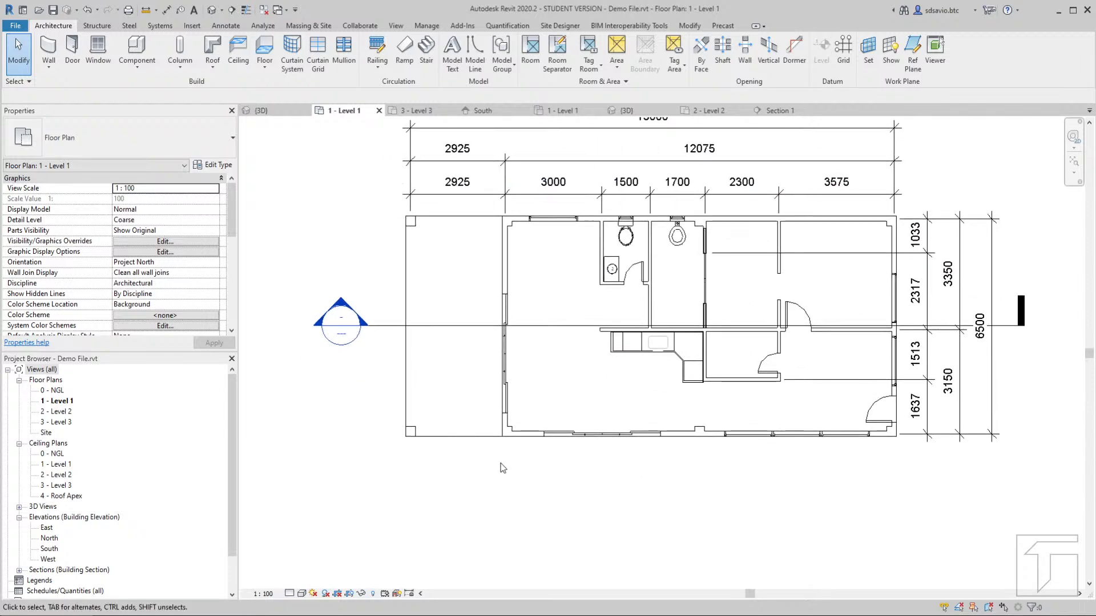
pyautogui.press('d')
pyautogui.press('i')
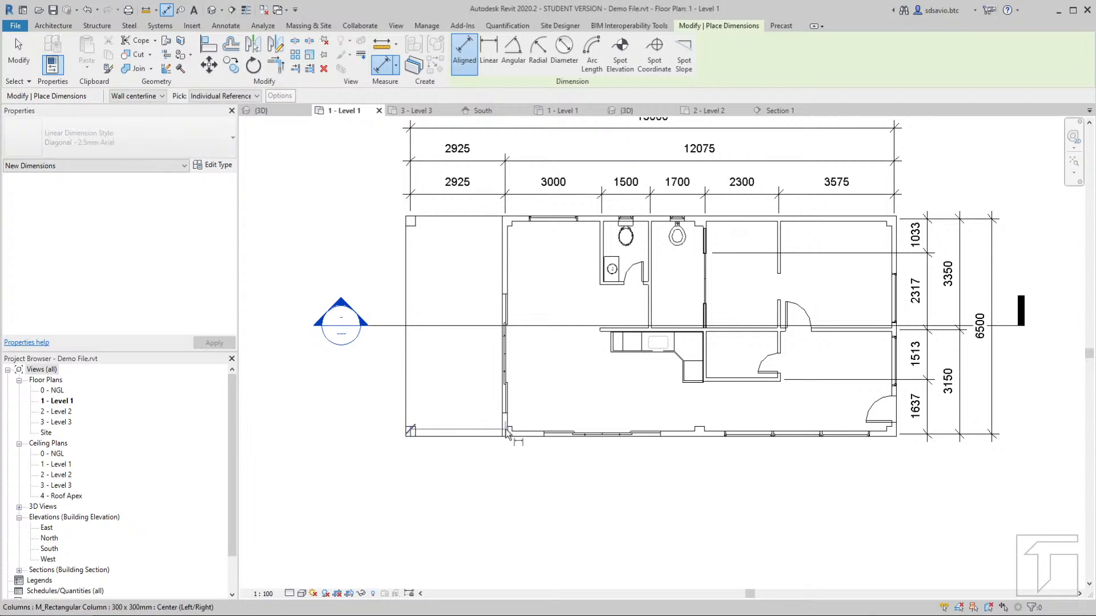
pyautogui.scroll(2, 502, 437)
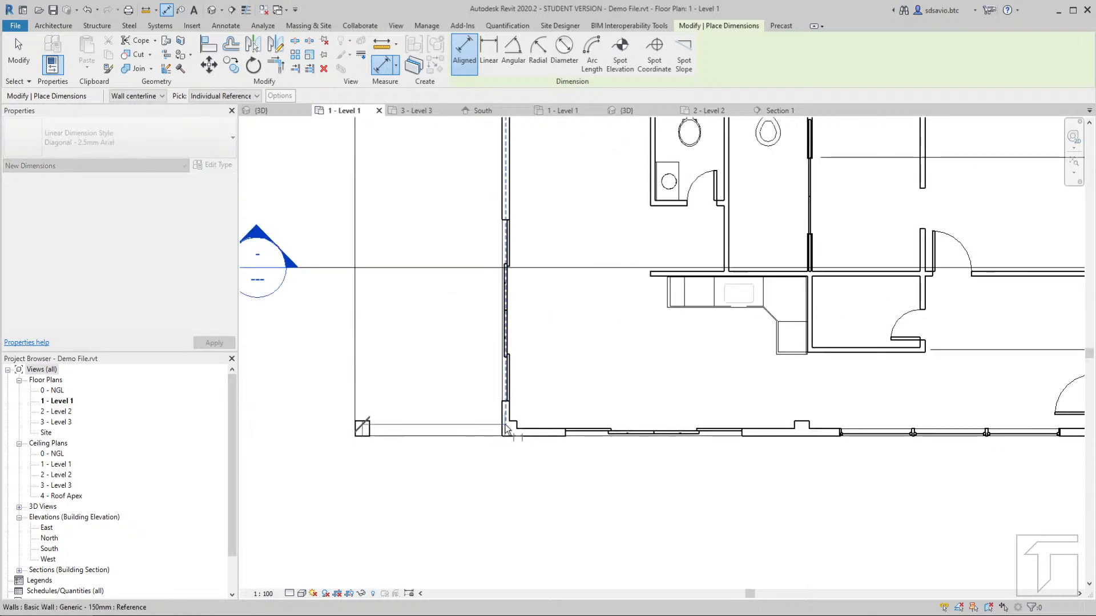
pyautogui.click(503, 437)
pyautogui.click(566, 434)
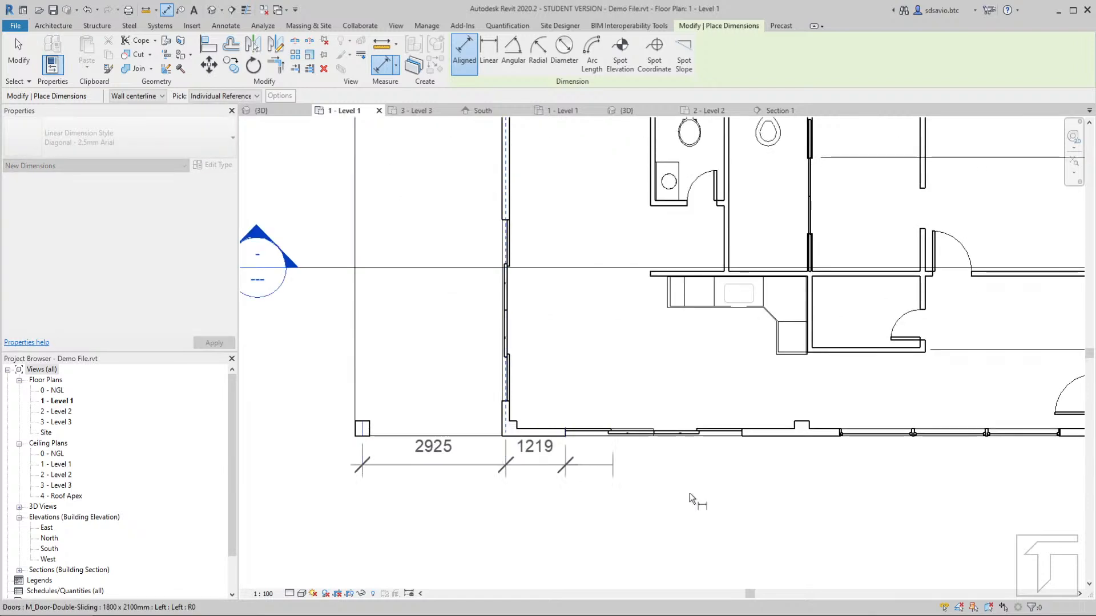
pyautogui.click(742, 435)
pyautogui.click(795, 435)
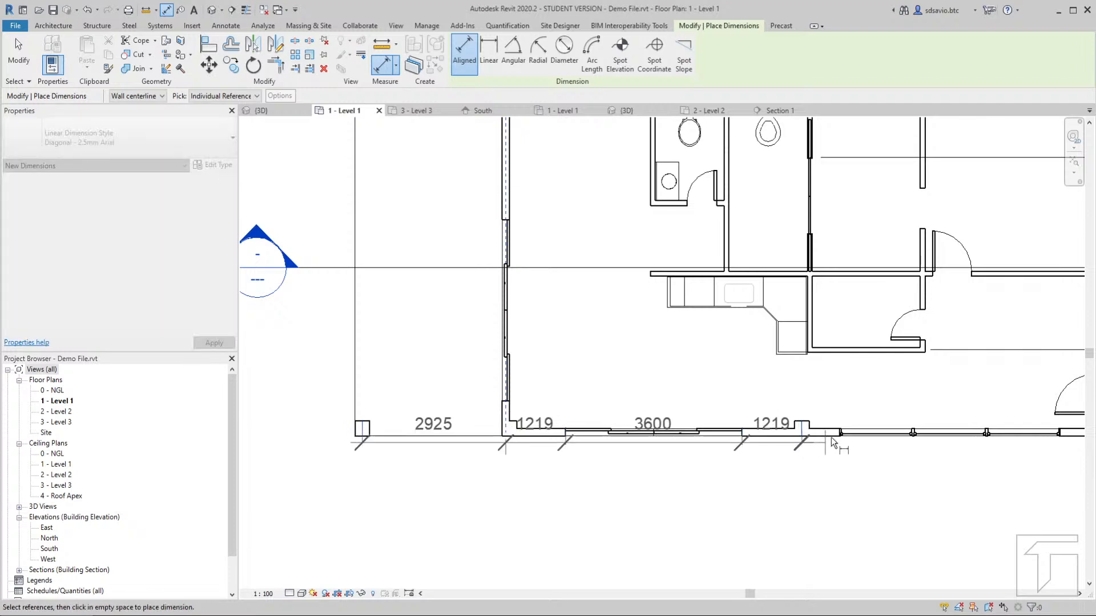
pyautogui.click(840, 433)
pyautogui.moveTo(910, 464); pyautogui.dragTo(641, 443, button='middle')
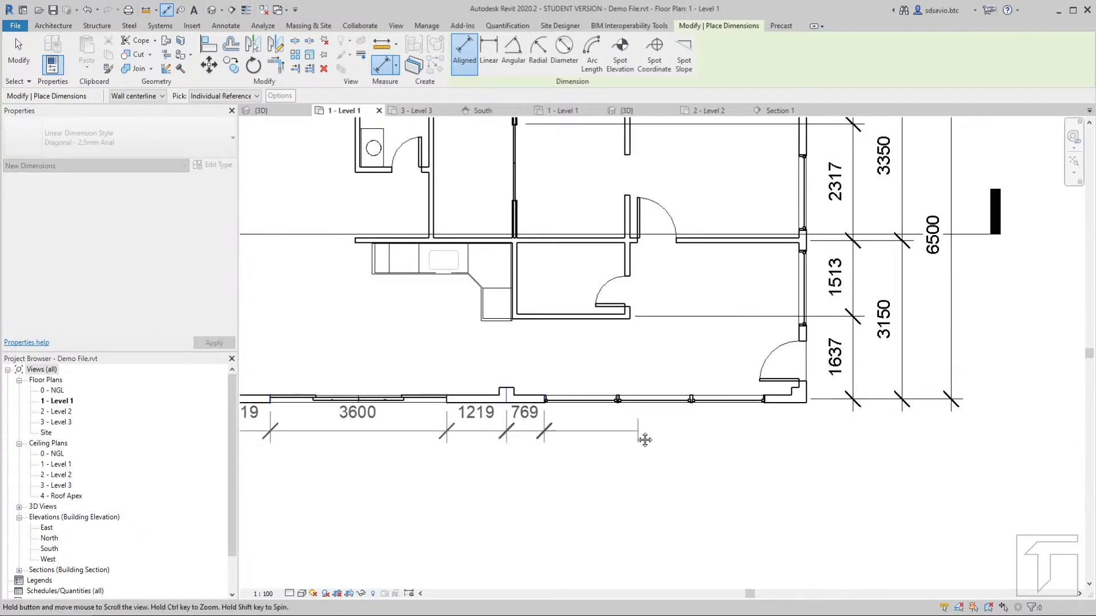
pyautogui.click(763, 402)
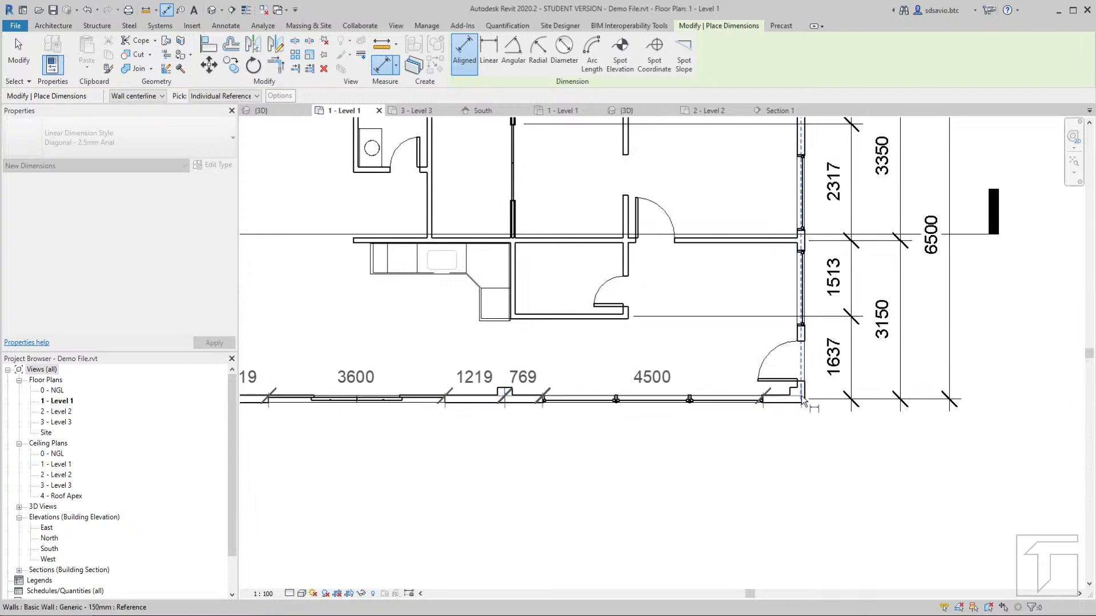
pyautogui.click(801, 401)
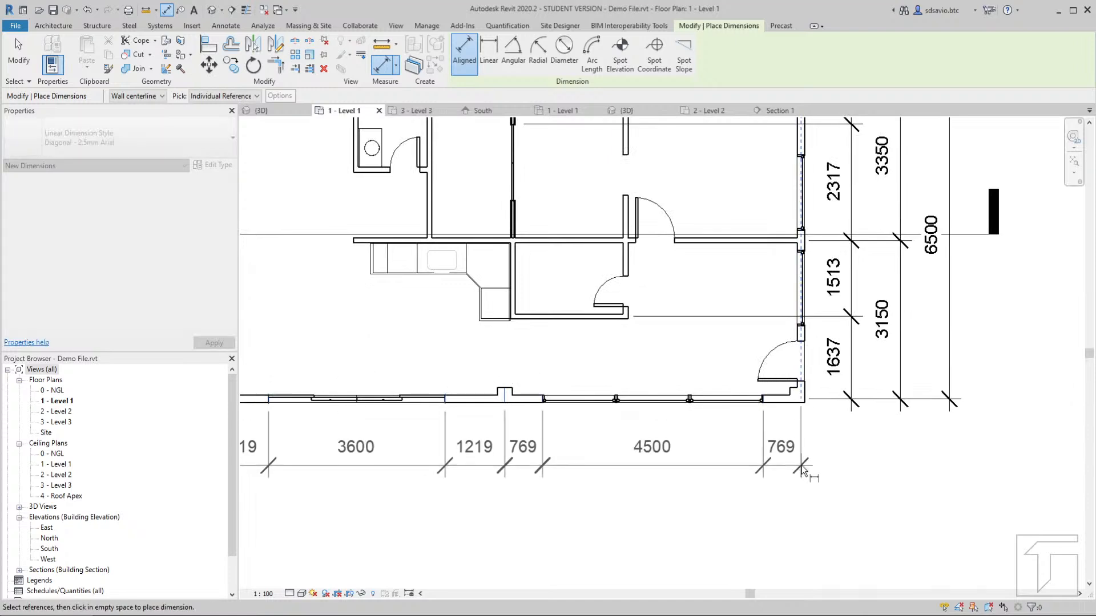
pyautogui.click(805, 466)
# Dimension from the south wall's centreline to the near edge of the porch wall's sliding door, placing the dimension on the porch side
pyautogui.scroll(-3, 899, 458)
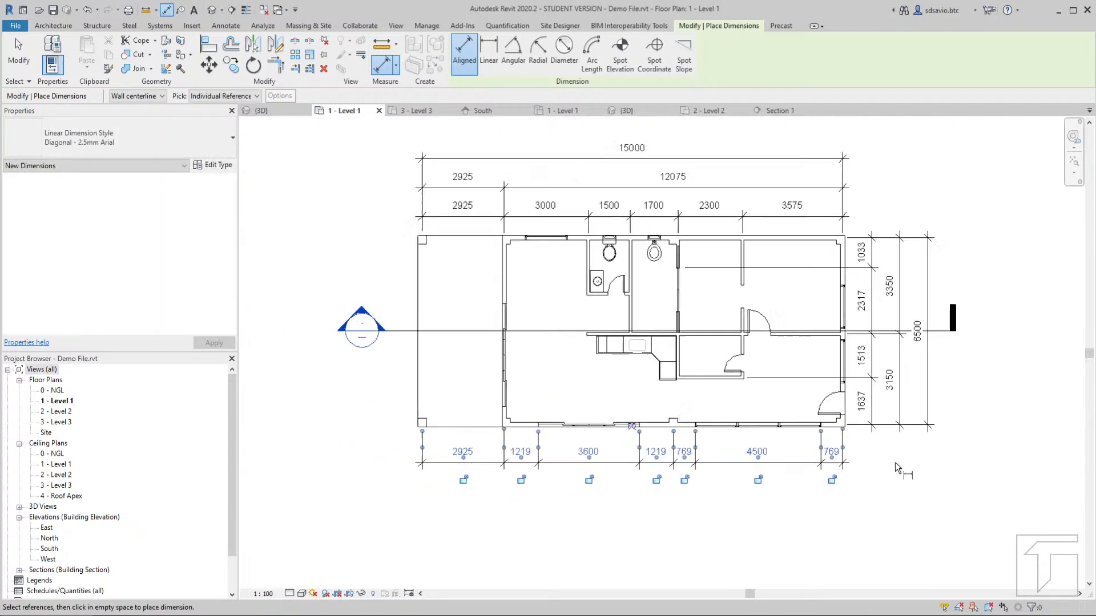
pyautogui.scroll(-2, 895, 462)
pyautogui.scroll(2, 755, 419)
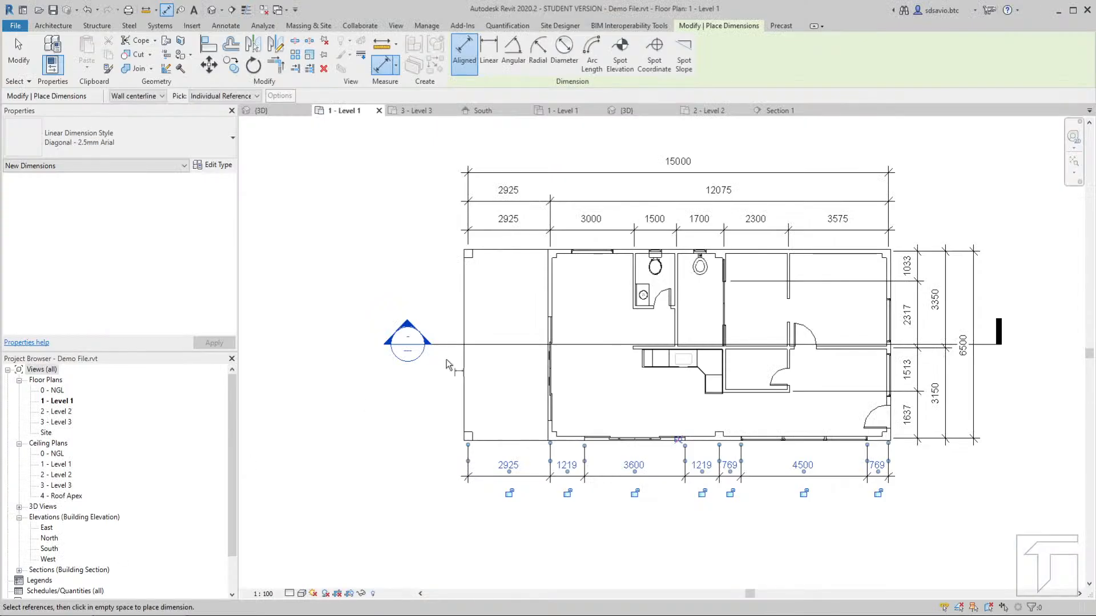
pyautogui.scroll(4, 465, 457)
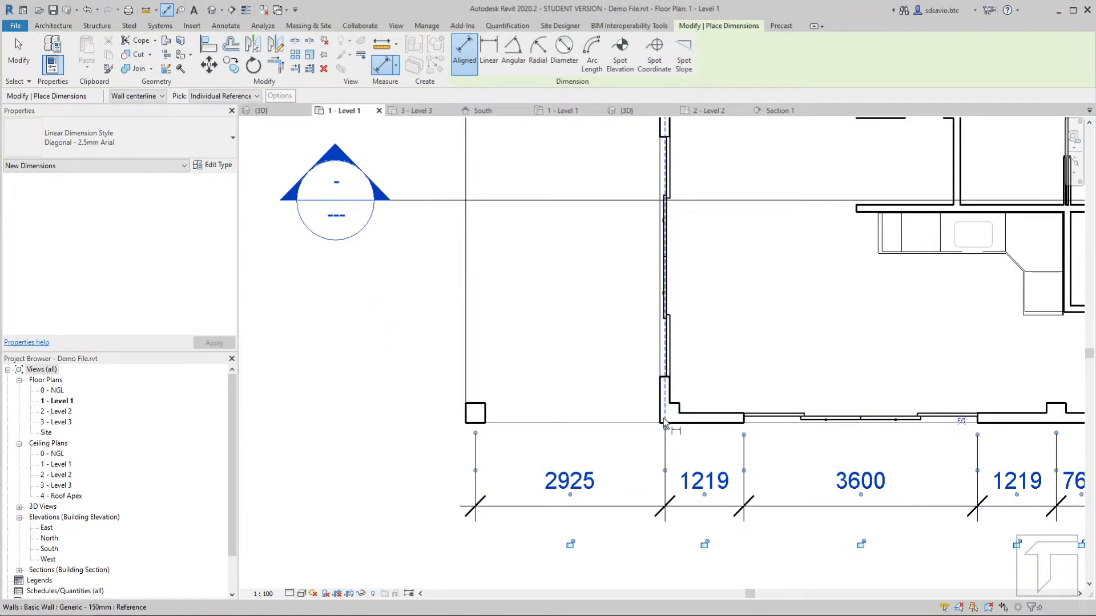
pyautogui.click(691, 423)
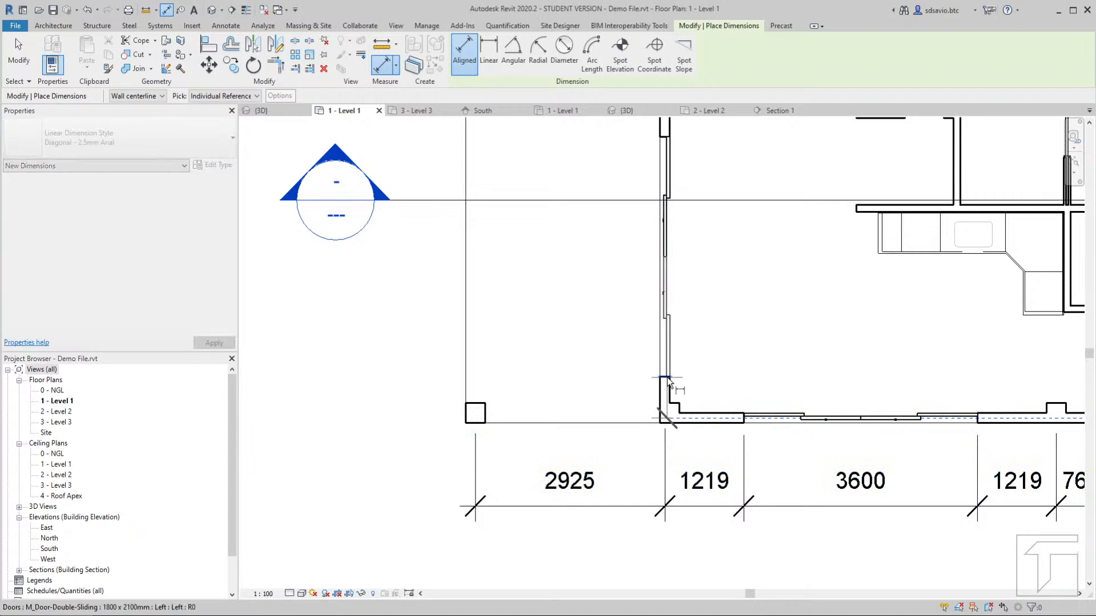
pyautogui.click(665, 376)
pyautogui.click(626, 376)
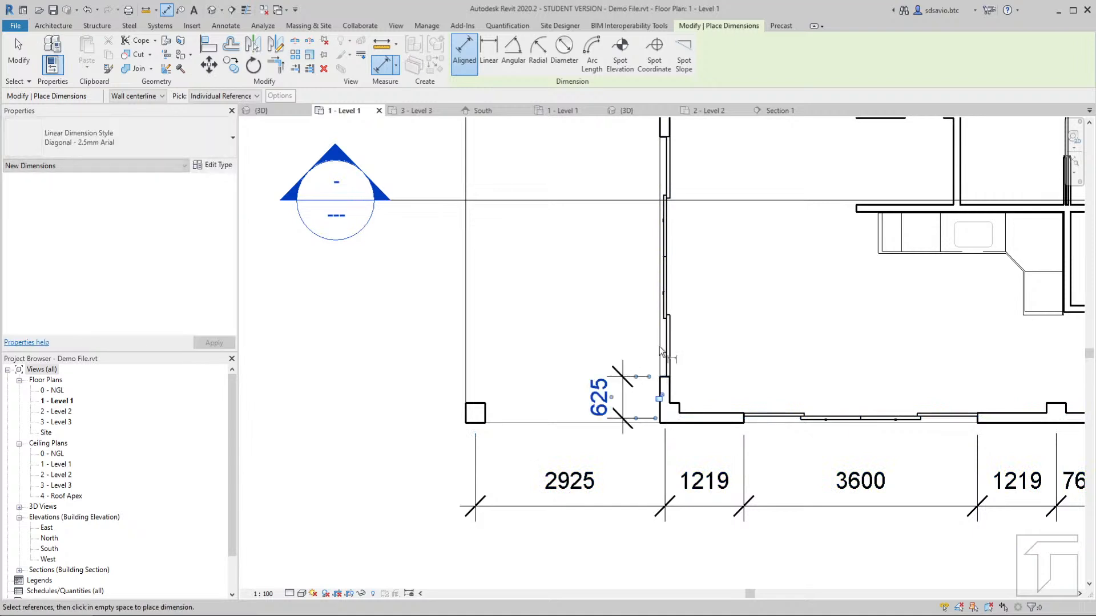
# End the dimension command and set the small toilet room's south wall 2000 mm from the north exterior wall
pyautogui.moveTo(770, 276); pyautogui.dragTo(683, 387, button='middle')
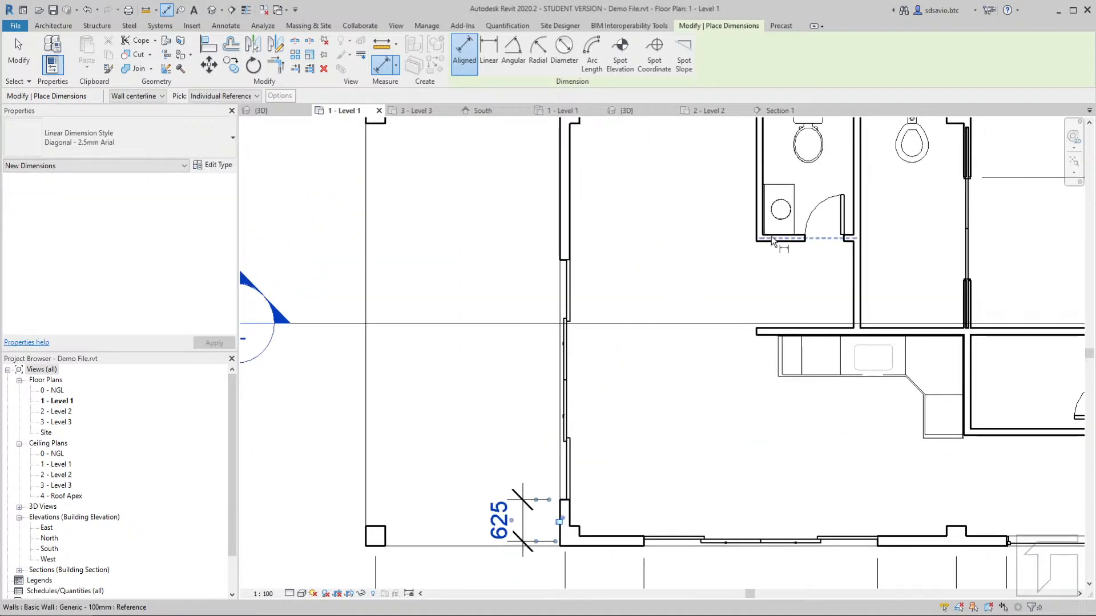
pyautogui.press('Escape')
pyautogui.press('Escape')
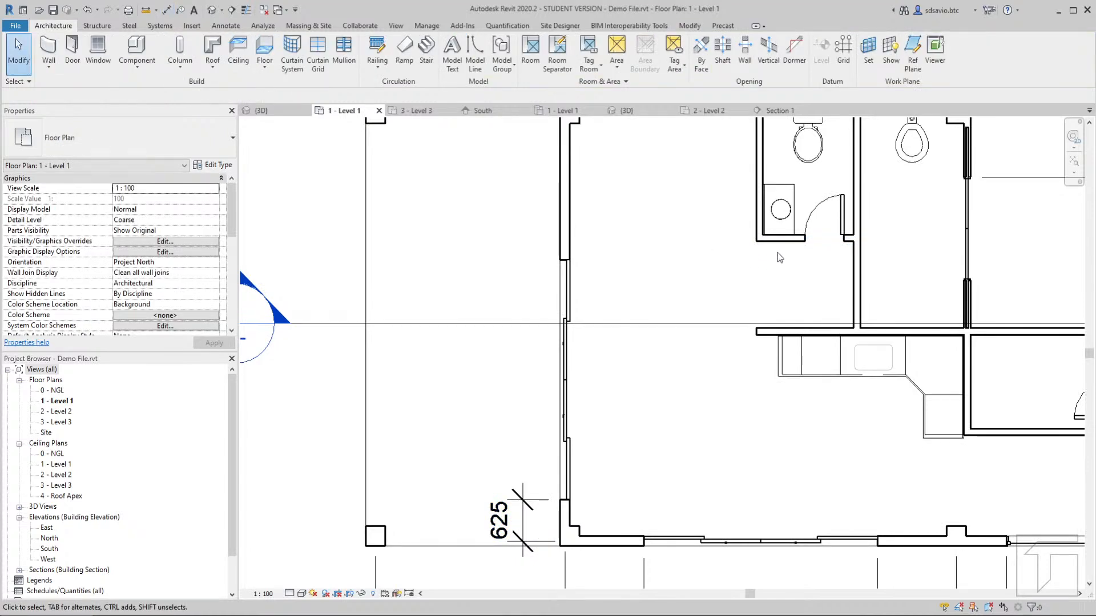
pyautogui.moveTo(728, 250); pyautogui.dragTo(720, 328, button='middle')
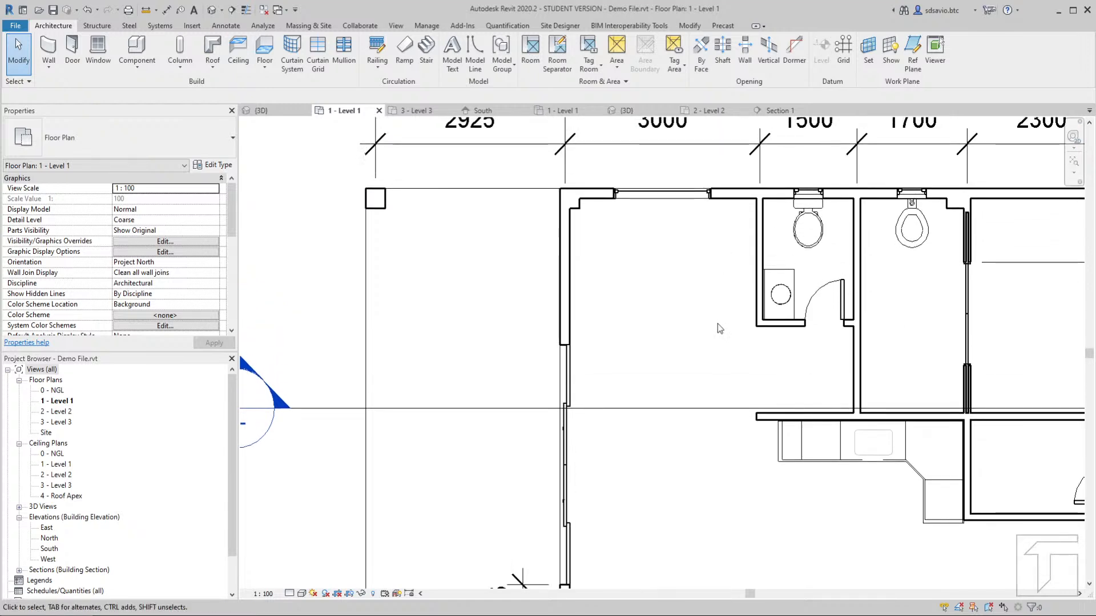
pyautogui.click(783, 323)
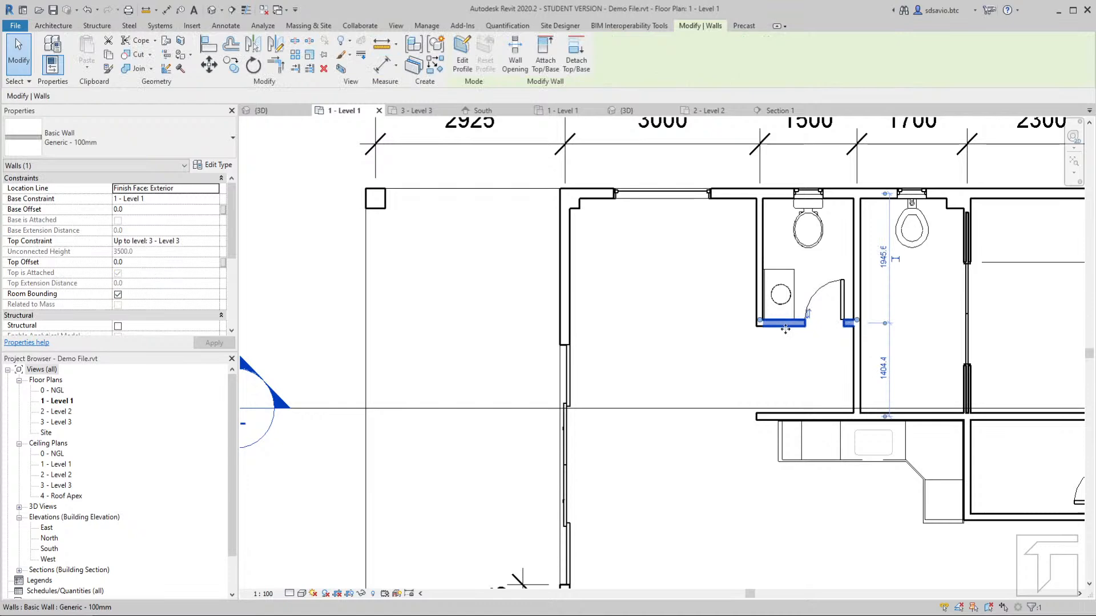
pyautogui.click(883, 260)
pyautogui.write('2000')
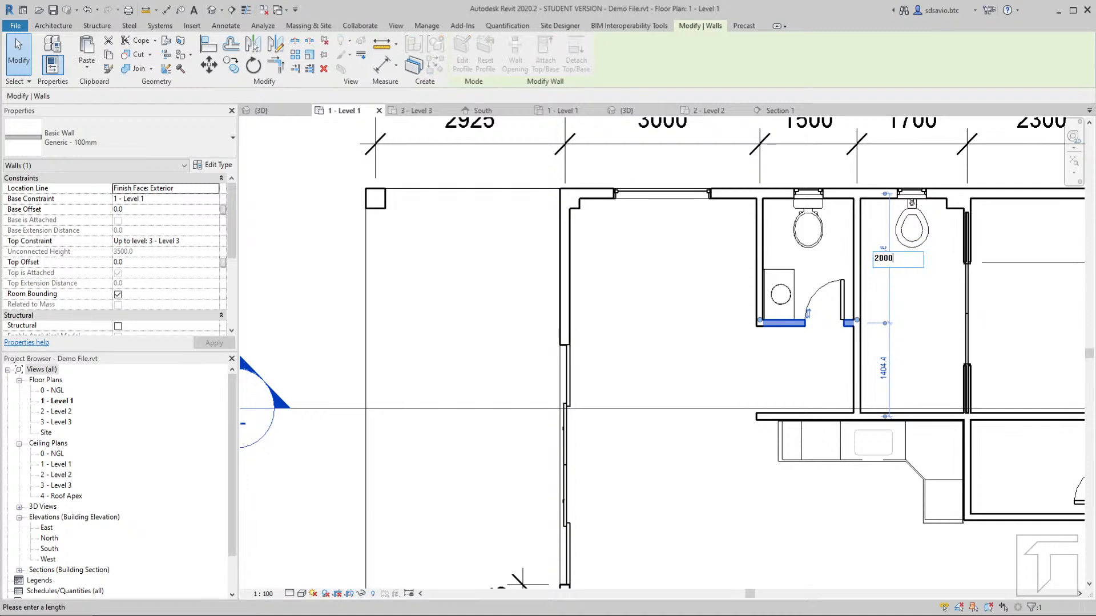
pyautogui.press('Return')
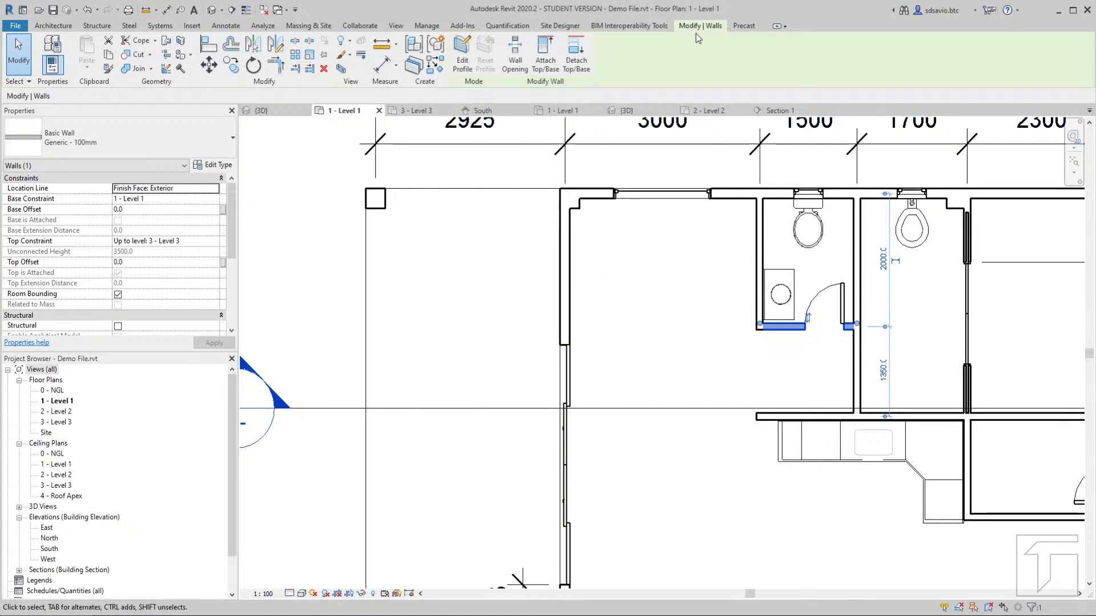
# Place an aligned dimension on the porch side from the north exterior wall's centreline to the small toilet room's south wall
pyautogui.click(382, 67)
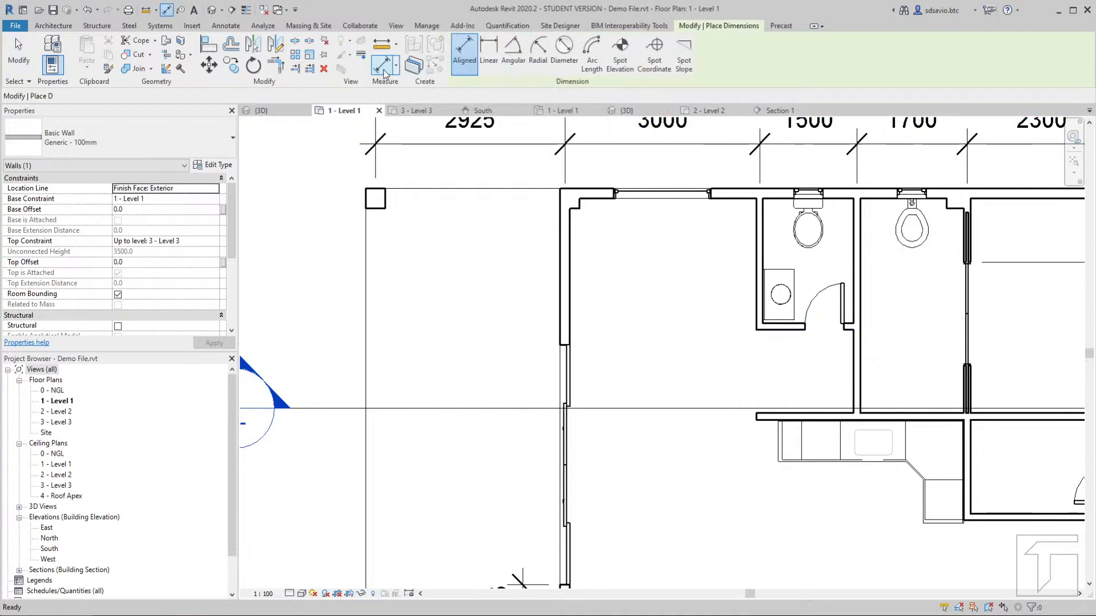
pyautogui.click(589, 194)
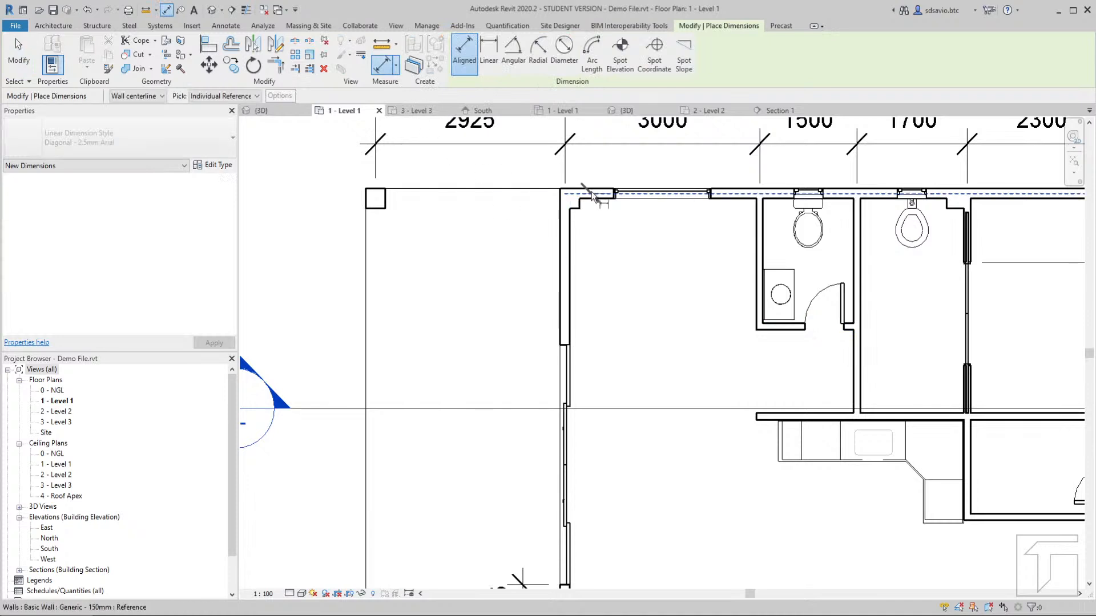
pyautogui.click(764, 326)
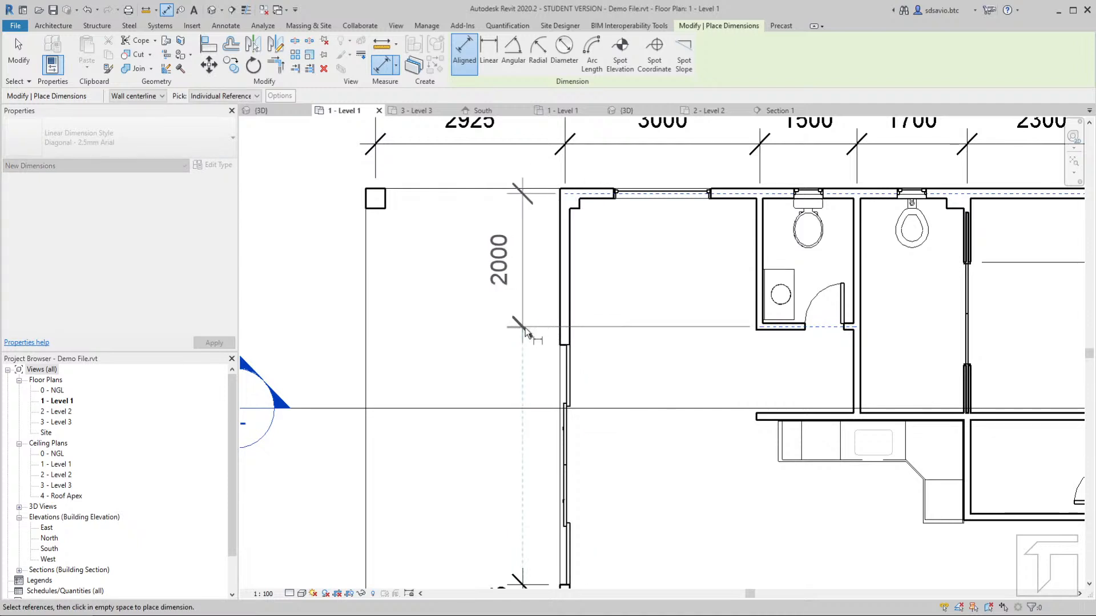
pyautogui.moveTo(526, 334); pyautogui.dragTo(520, 251, button='middle')
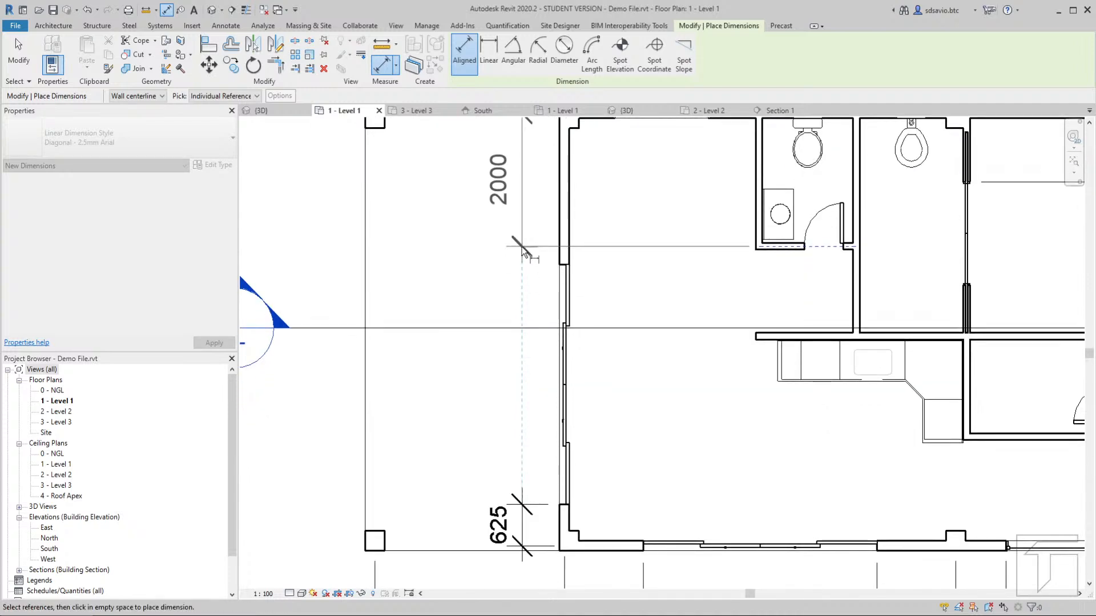
pyautogui.click(522, 247)
pyautogui.press('Escape')
pyautogui.press('Escape')
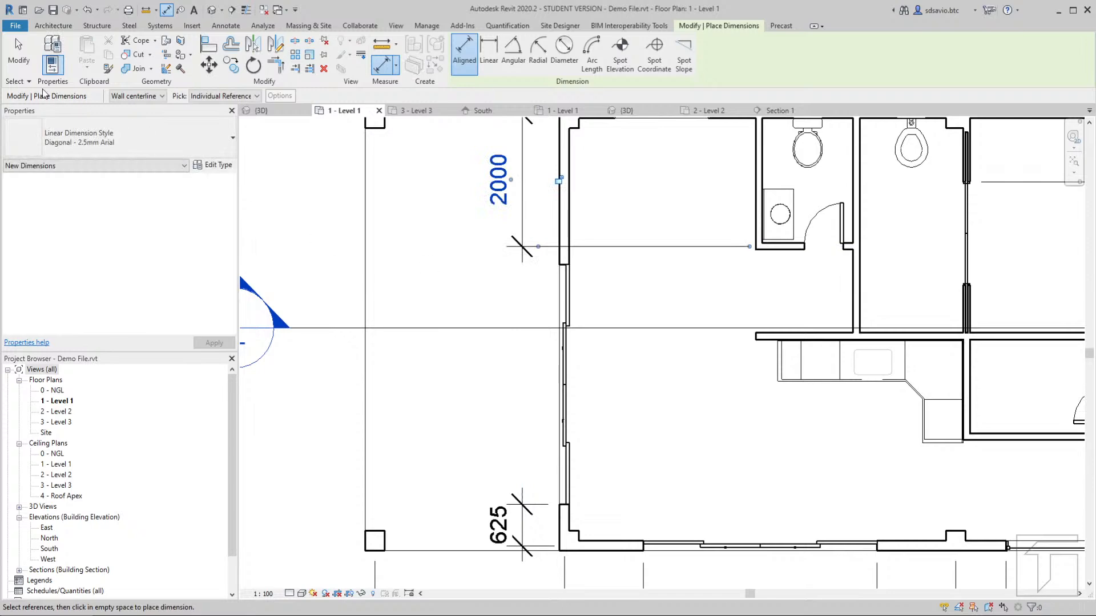
# Check the sample house plan, and add a two-line text note reading LIVING AREA in the northwest room
pyautogui.scroll(-3, 406, 313)
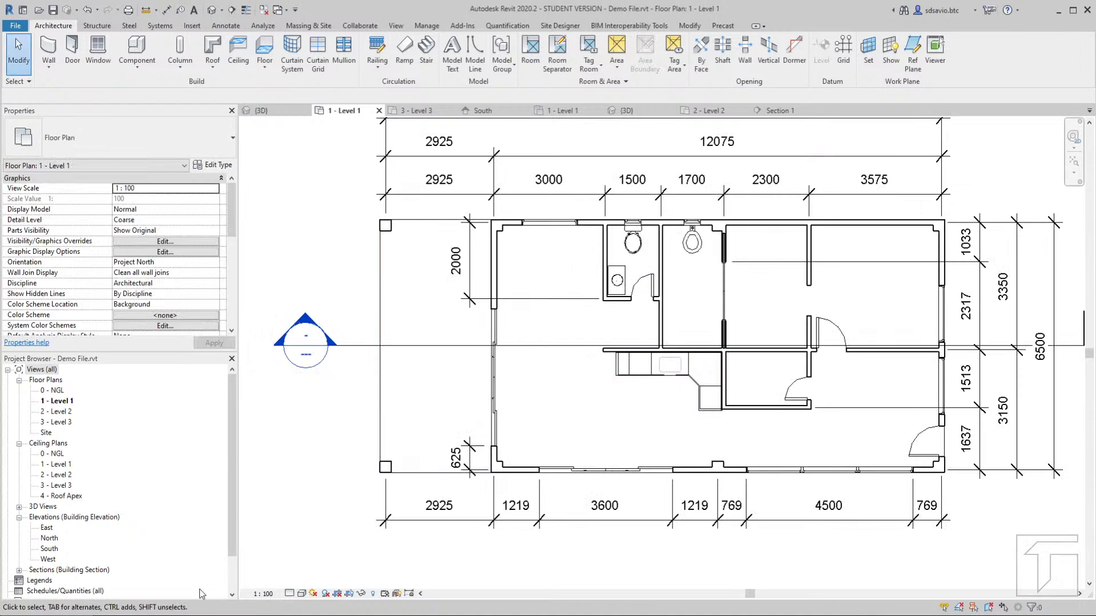
pyautogui.hotkey('alt', 'Tab')
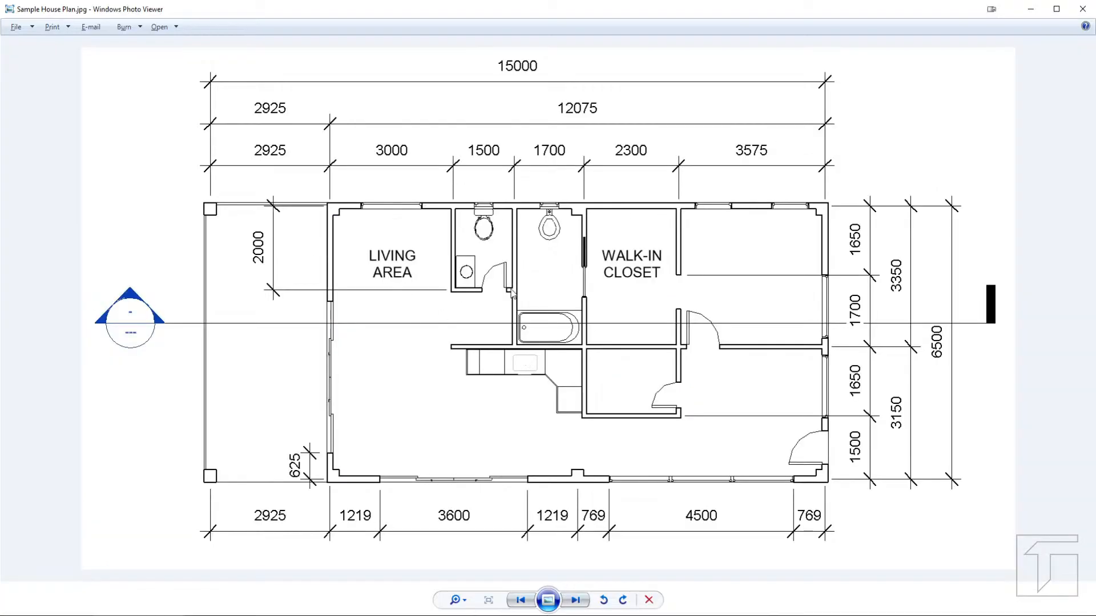
pyautogui.hotkey('alt', 'Tab')
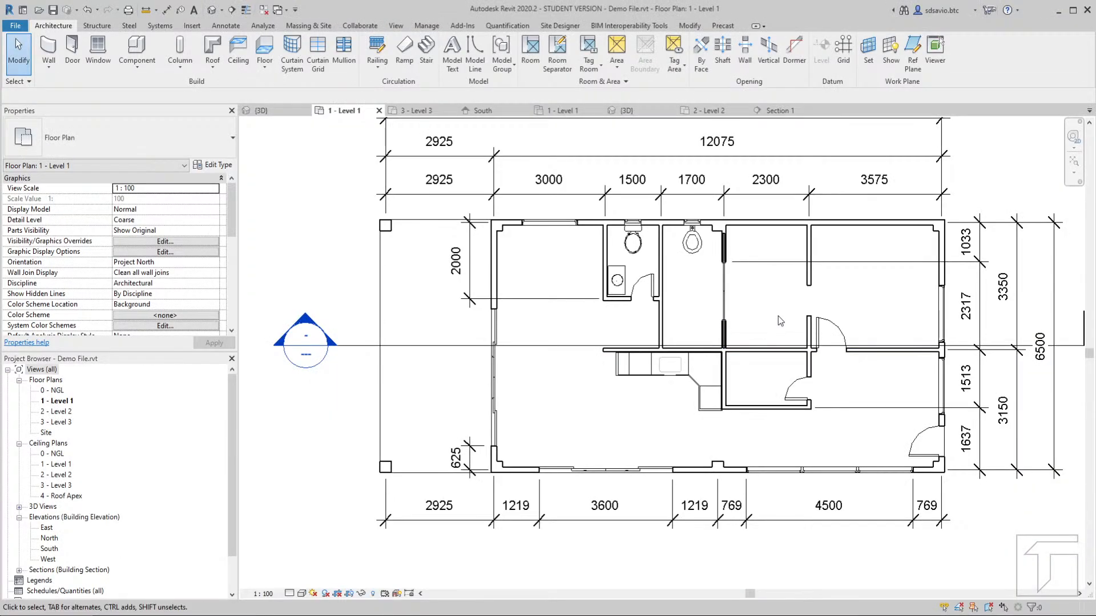
pyautogui.scroll(1, 778, 316)
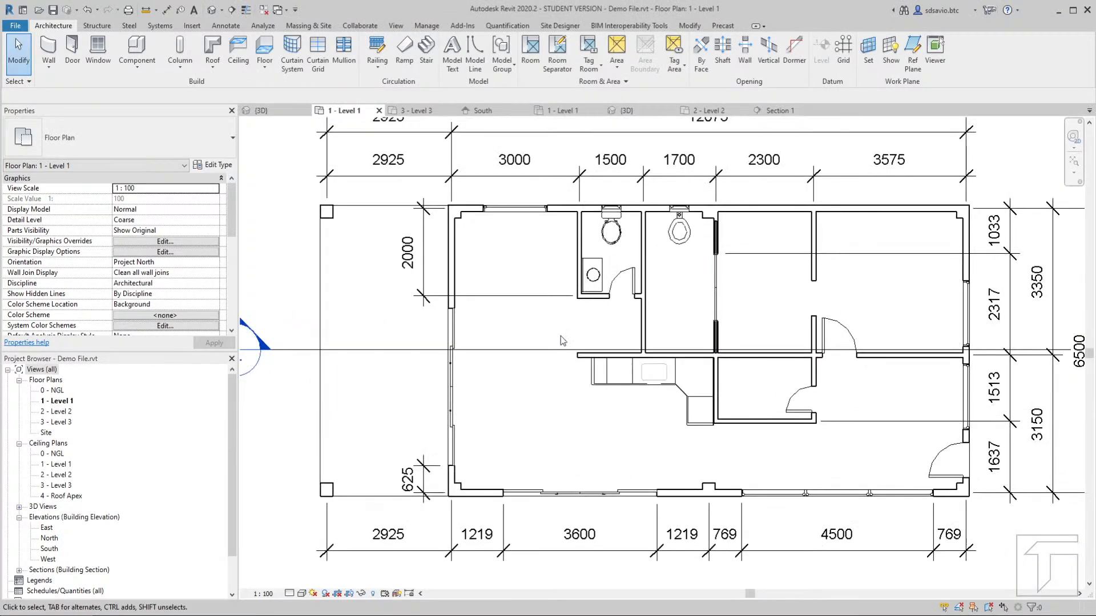
pyautogui.click(226, 26)
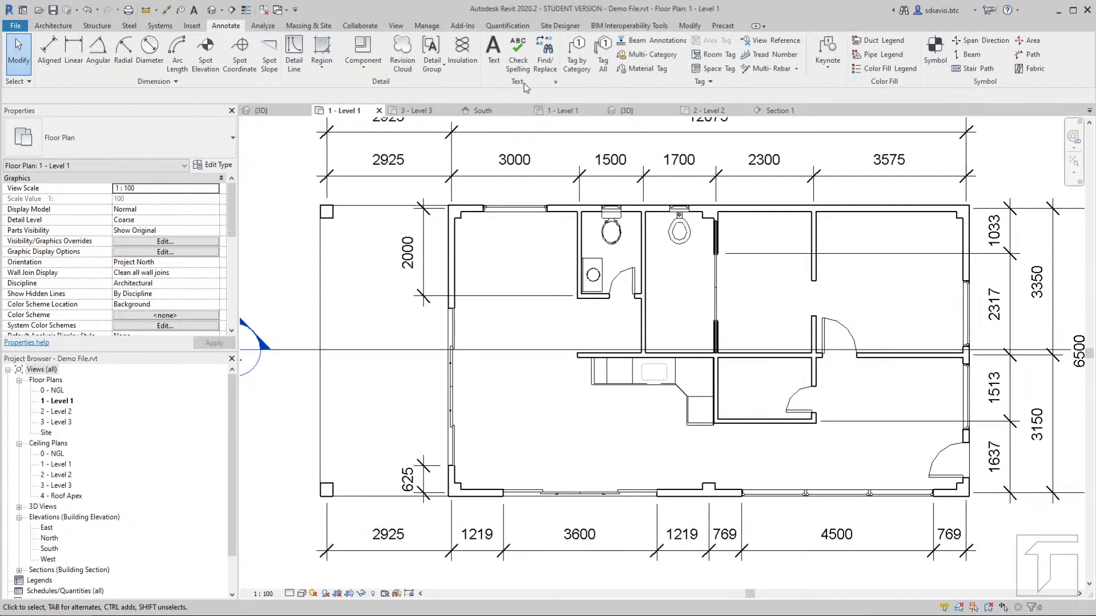
pyautogui.click(492, 52)
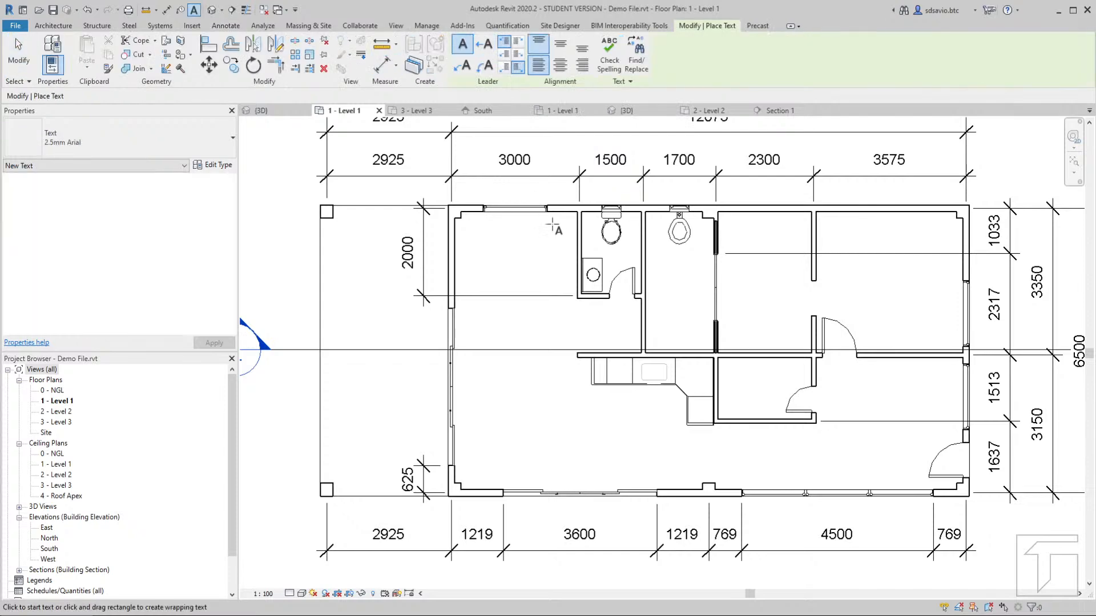
pyautogui.click(479, 250)
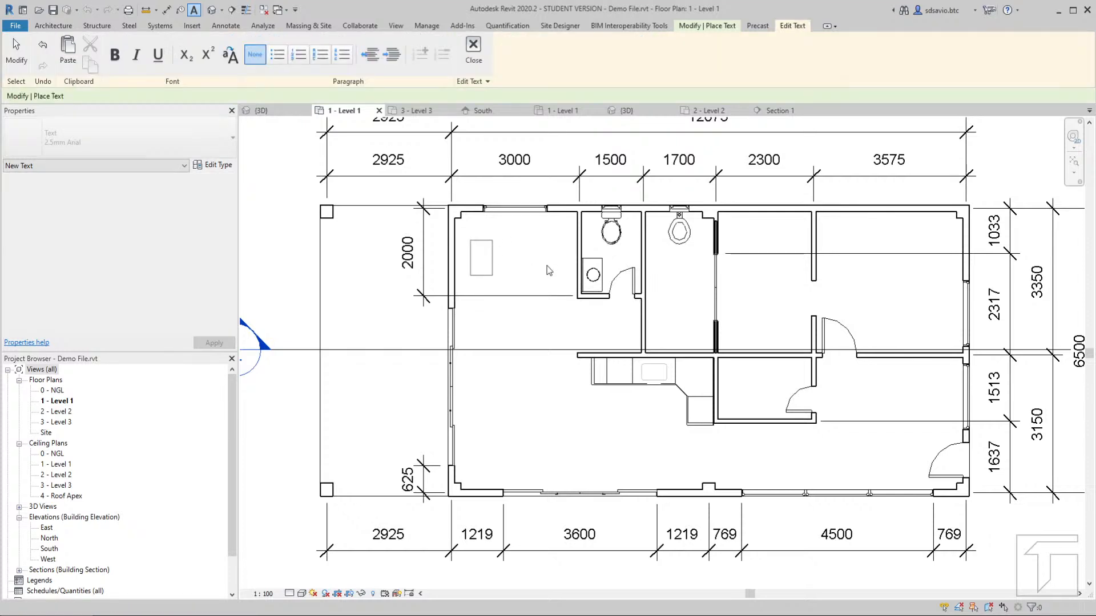
pyautogui.write('LIVING')
pyautogui.press('Return')
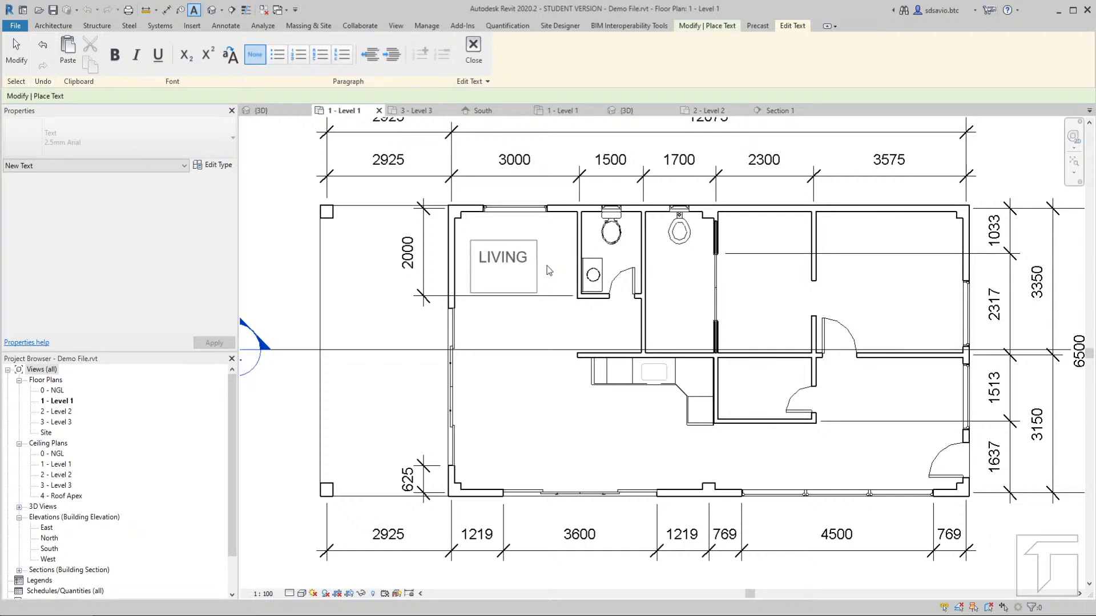
pyautogui.write('AREA')
pyautogui.click(562, 247)
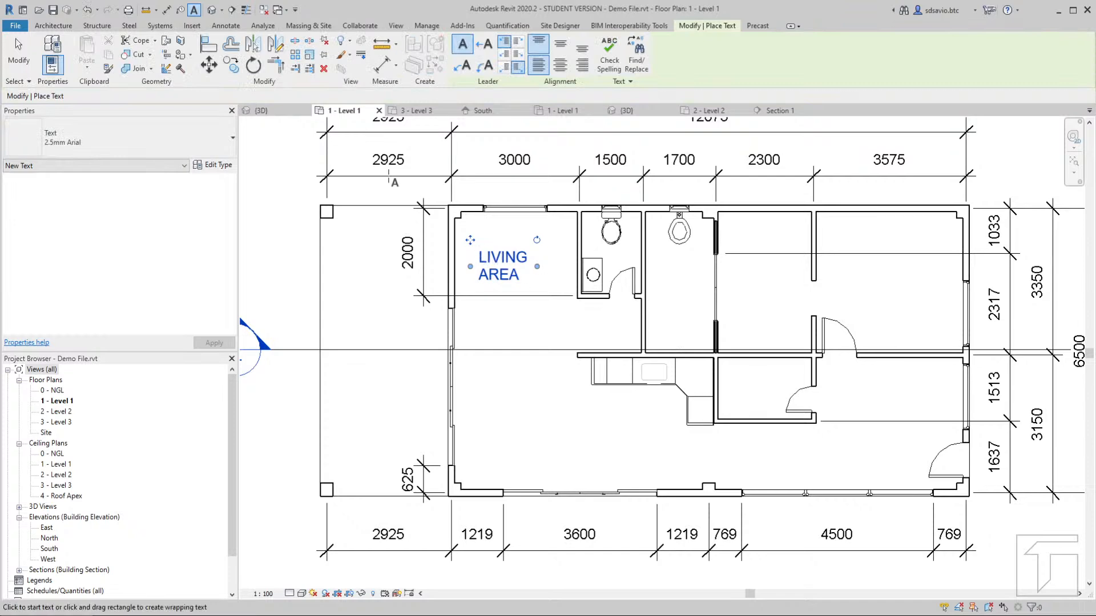
pyautogui.press('Escape')
pyautogui.press('Escape')
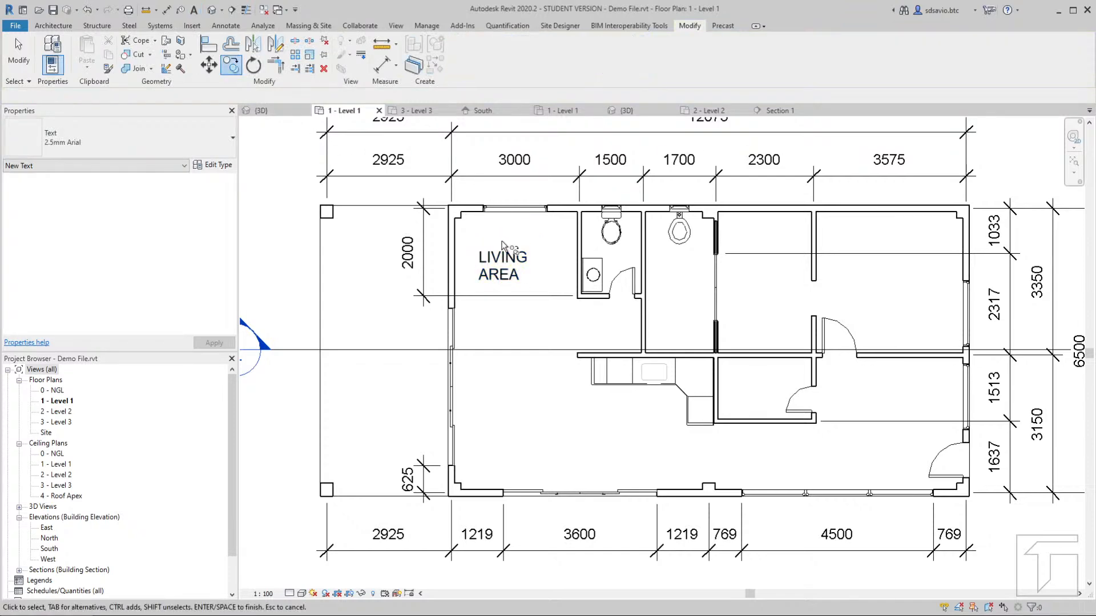
# Copy the LIVING AREA note east into the room beneath the 2300 dimension
pyautogui.click(542, 326)
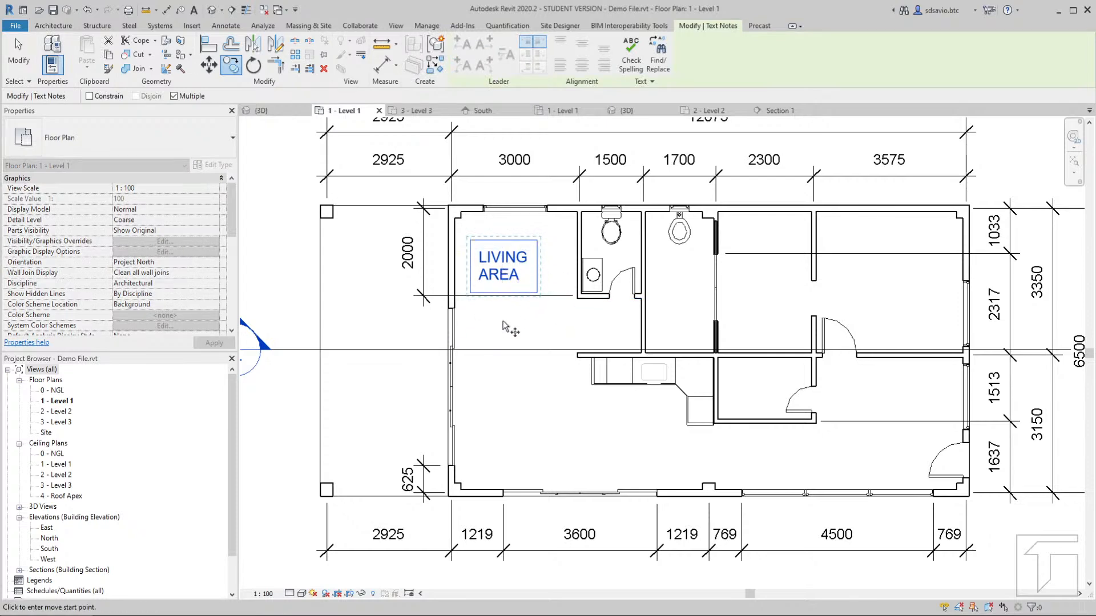
pyautogui.click(505, 316)
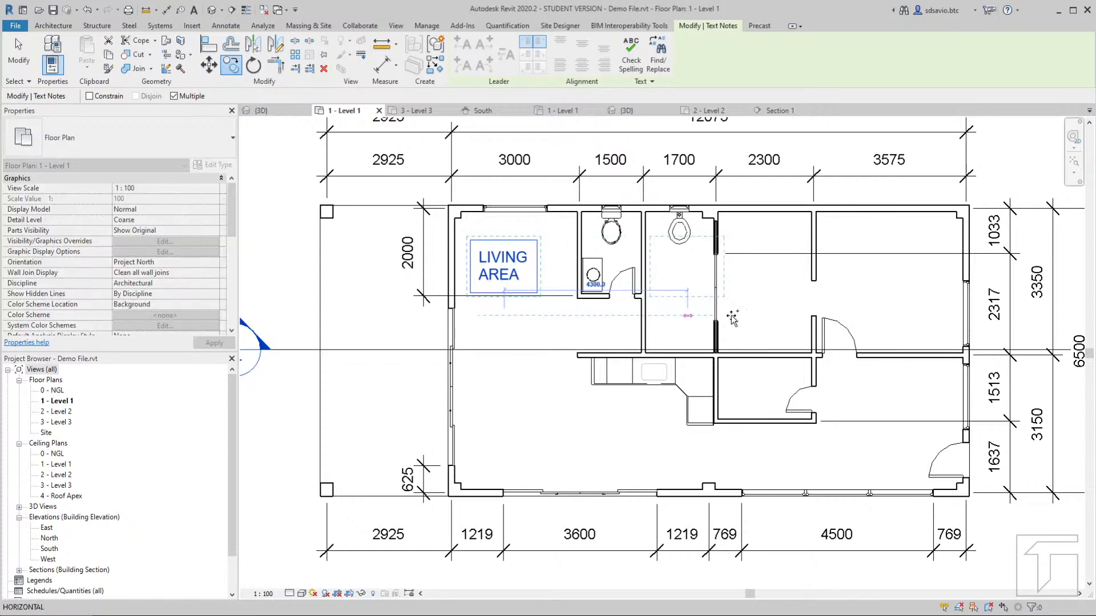
pyautogui.click(767, 318)
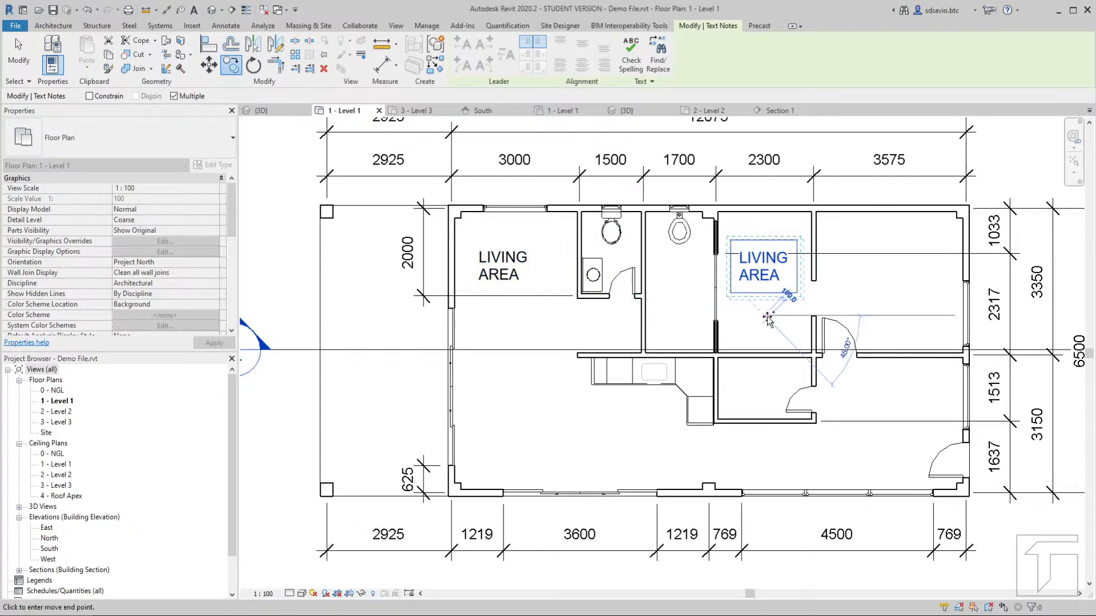
pyautogui.press('Escape')
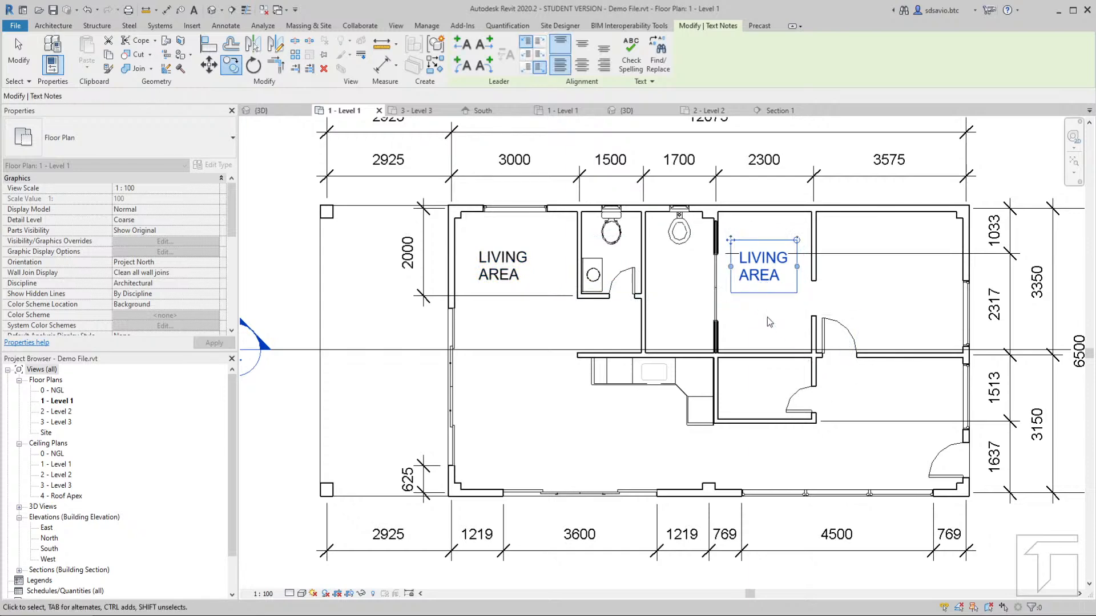
pyautogui.press('Escape')
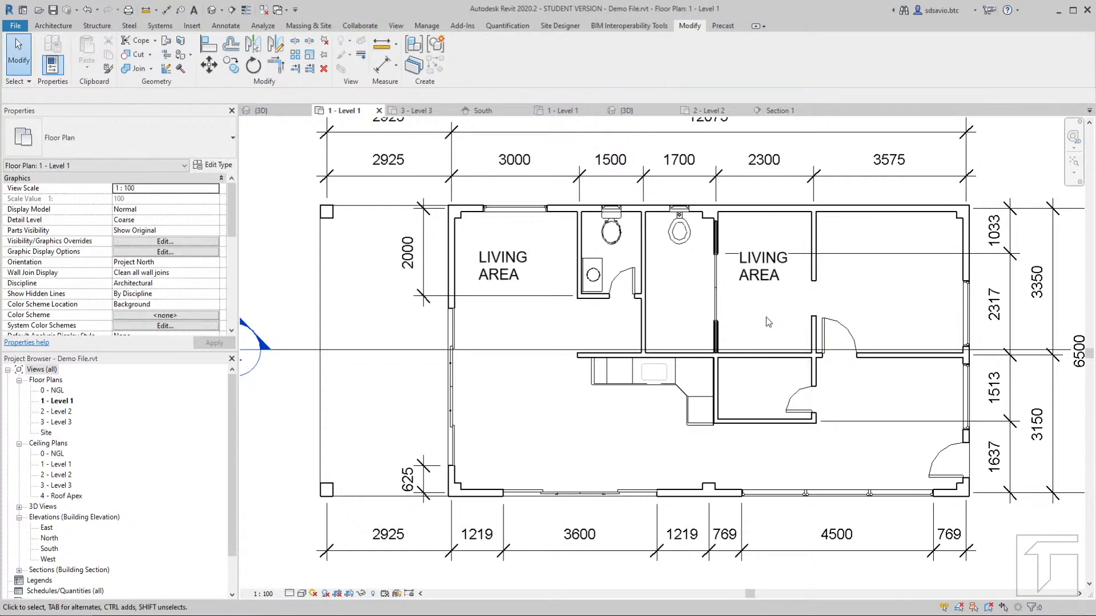
# Replace the copied note's text with WALK-IN CLOSET on two lines
pyautogui.click(765, 286)
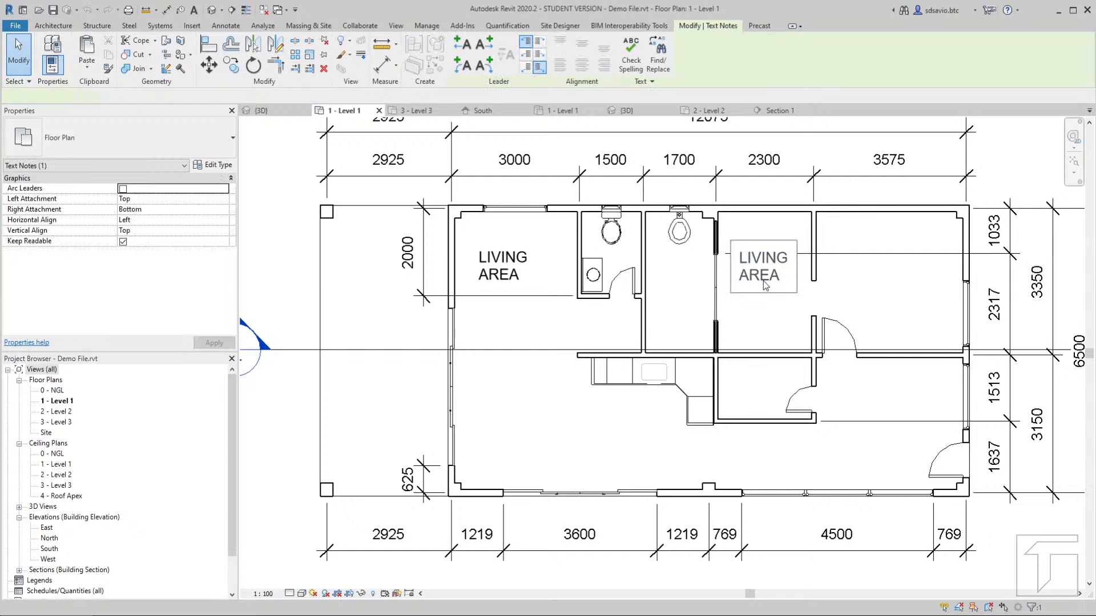
pyautogui.doubleClick(765, 285)
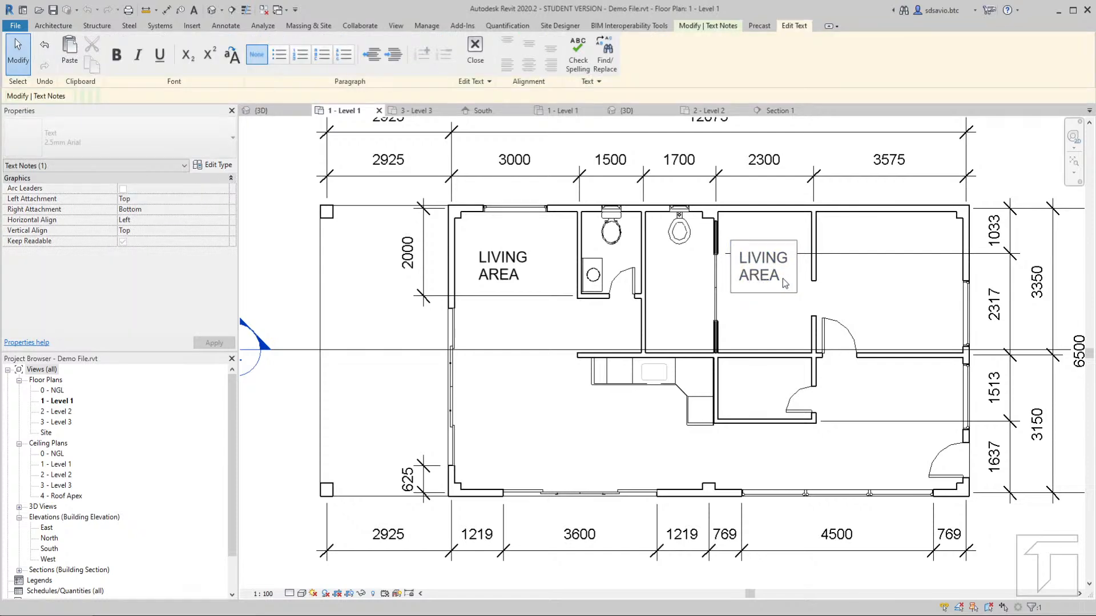
pyautogui.moveTo(783, 279); pyautogui.dragTo(741, 263)
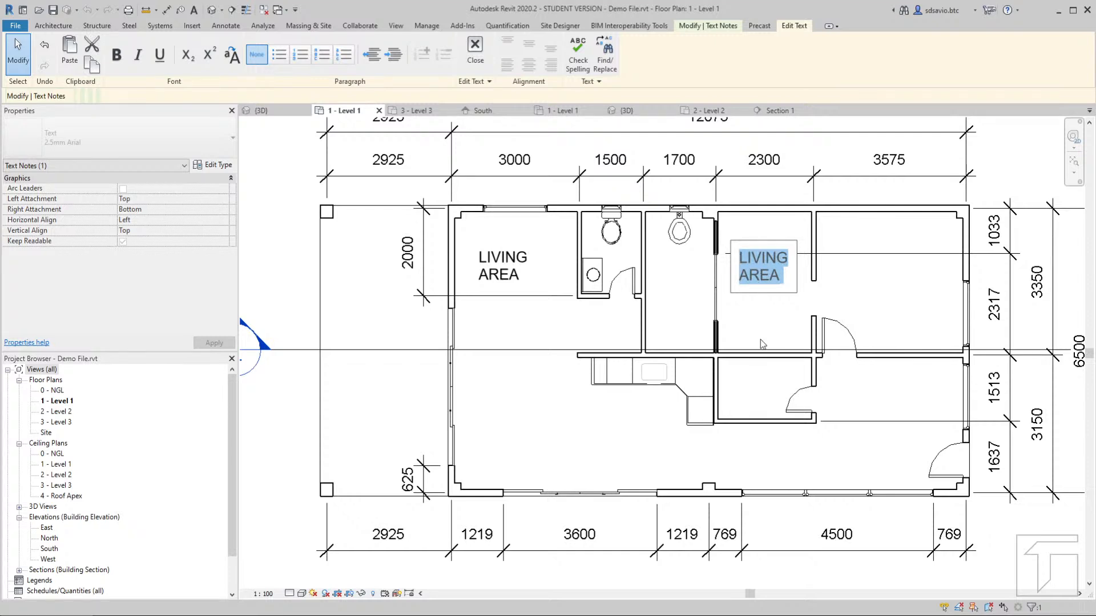
pyautogui.write('WALK')
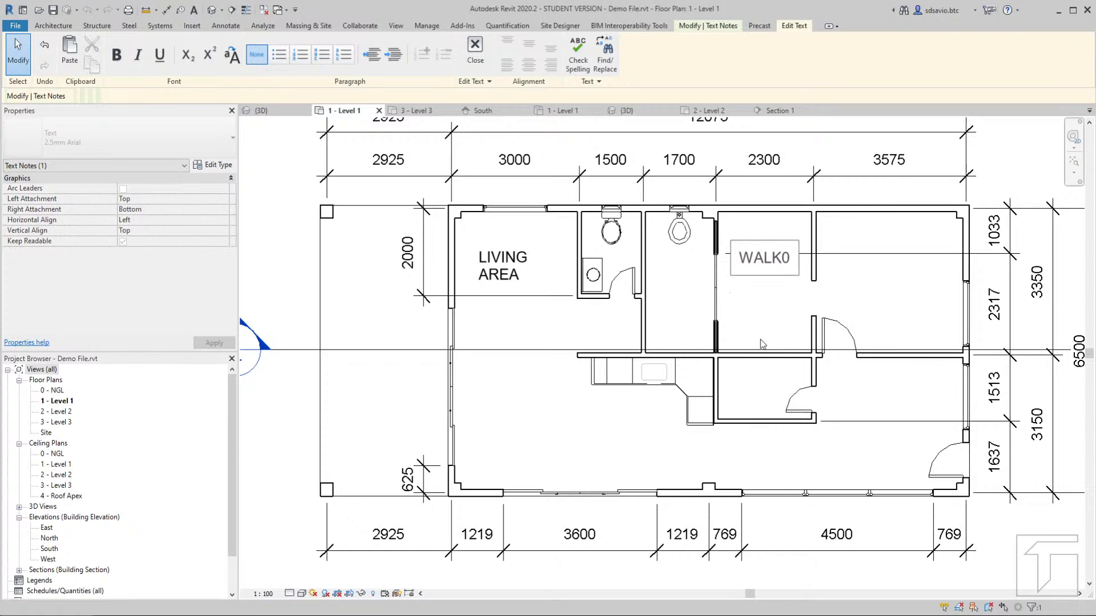
pyautogui.write('-IN ')
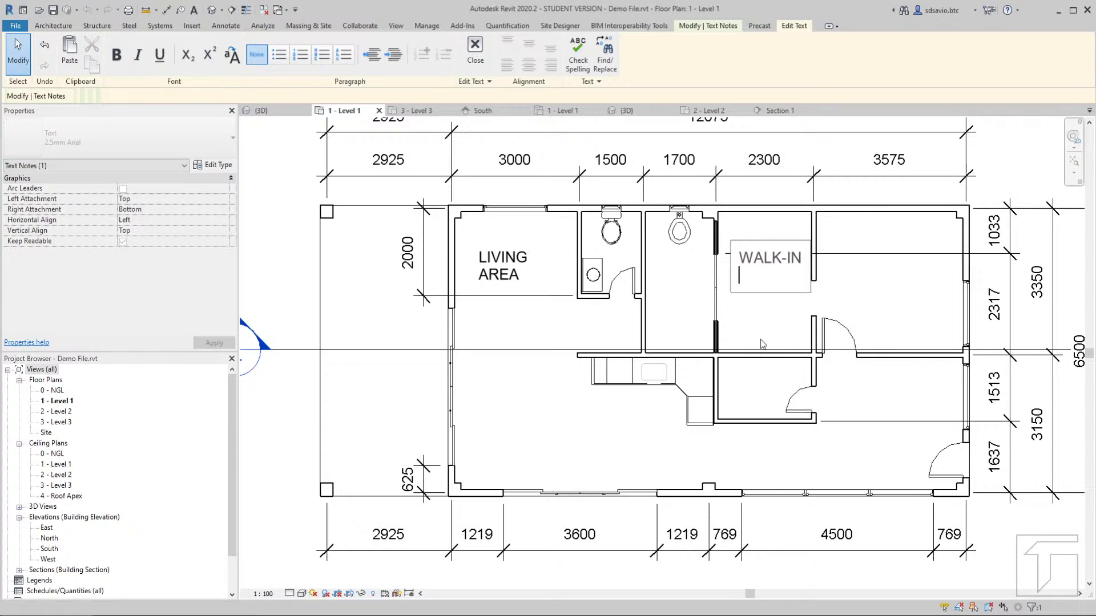
pyautogui.write('CLOSET')
pyautogui.click(758, 340)
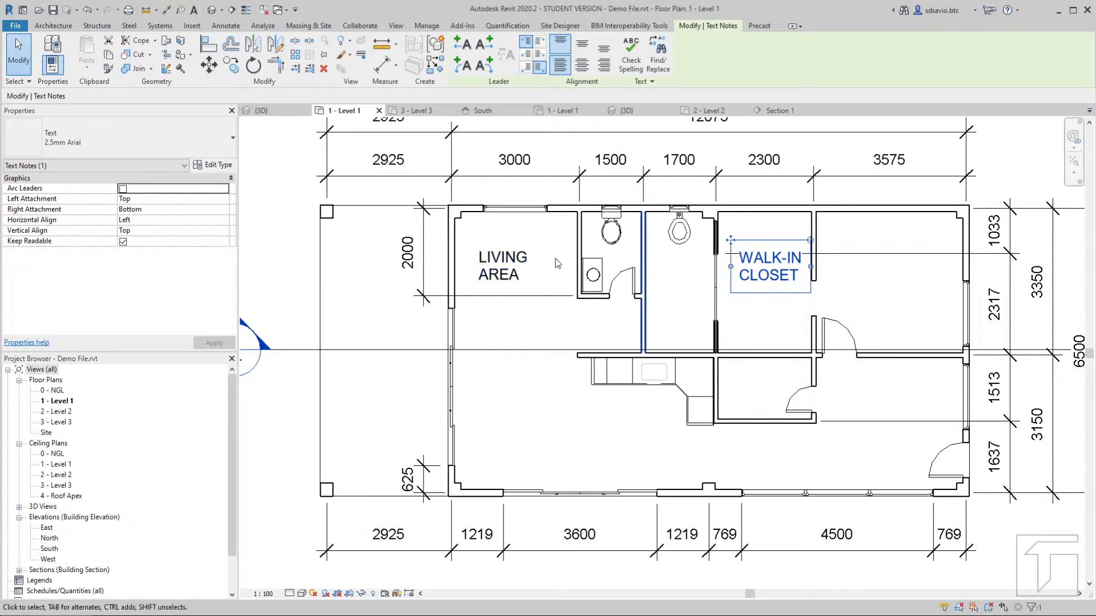
# Set the horizontal alignment of both the LIVING AREA and WALK-IN CLOSET notes to Center
pyautogui.keyDown('ctrl'); pyautogui.click(515, 278); pyautogui.keyUp('ctrl')
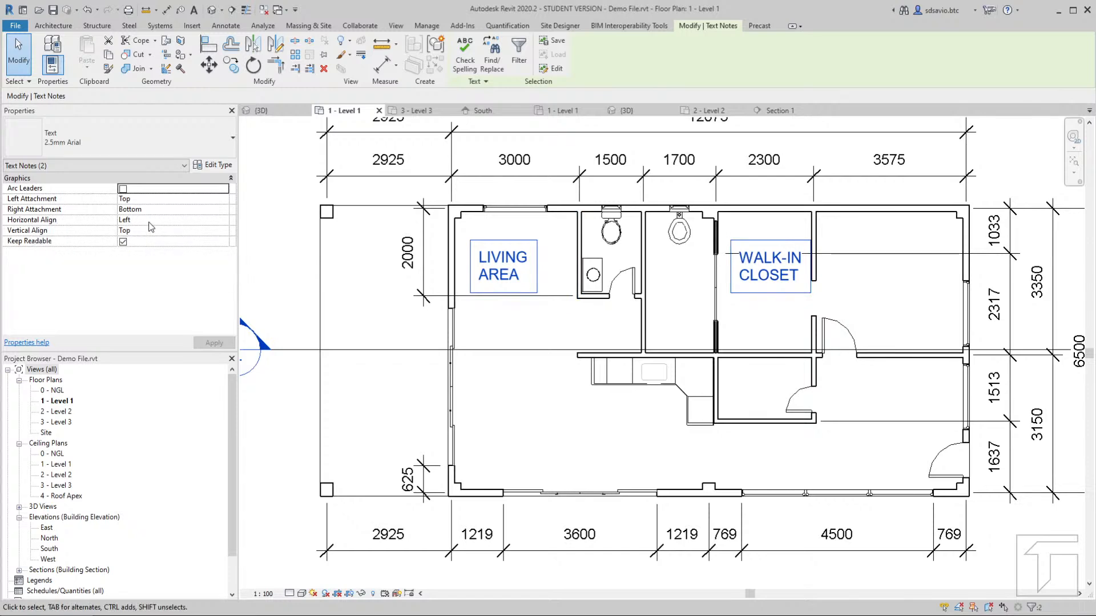
pyautogui.click(203, 221)
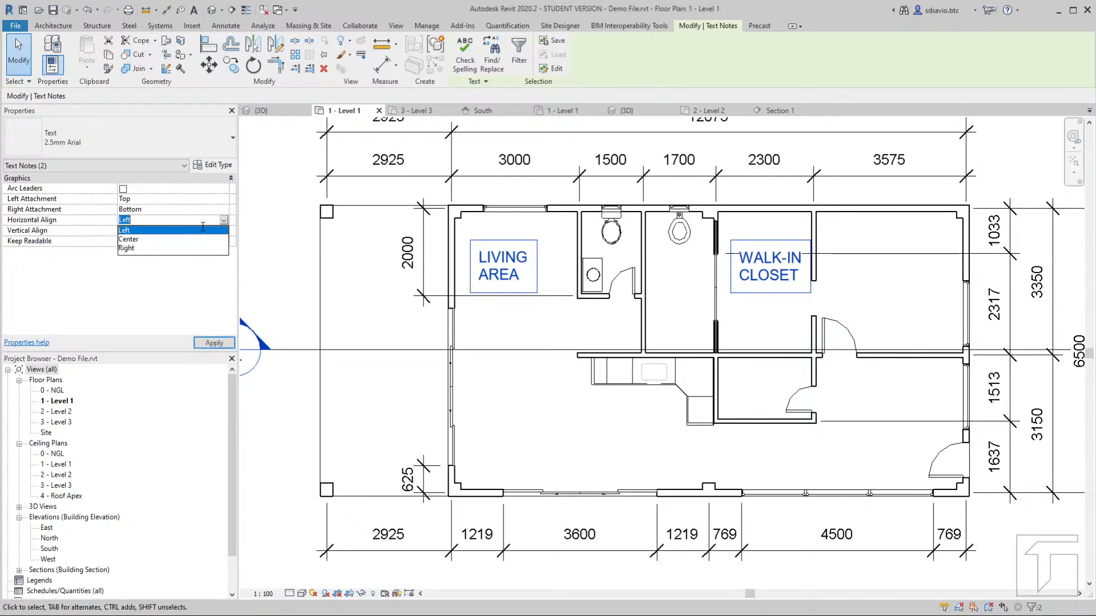
pyautogui.click(207, 238)
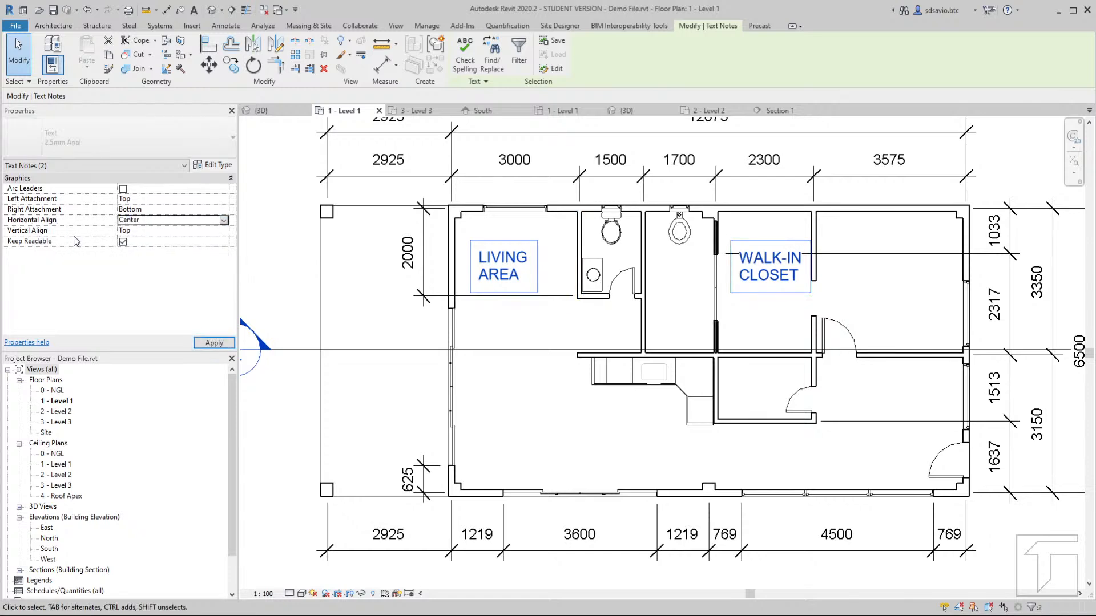
# Set the vertical alignment of both the LIVING AREA and WALK-IN CLOSET notes to Middle
pyautogui.click(210, 231)
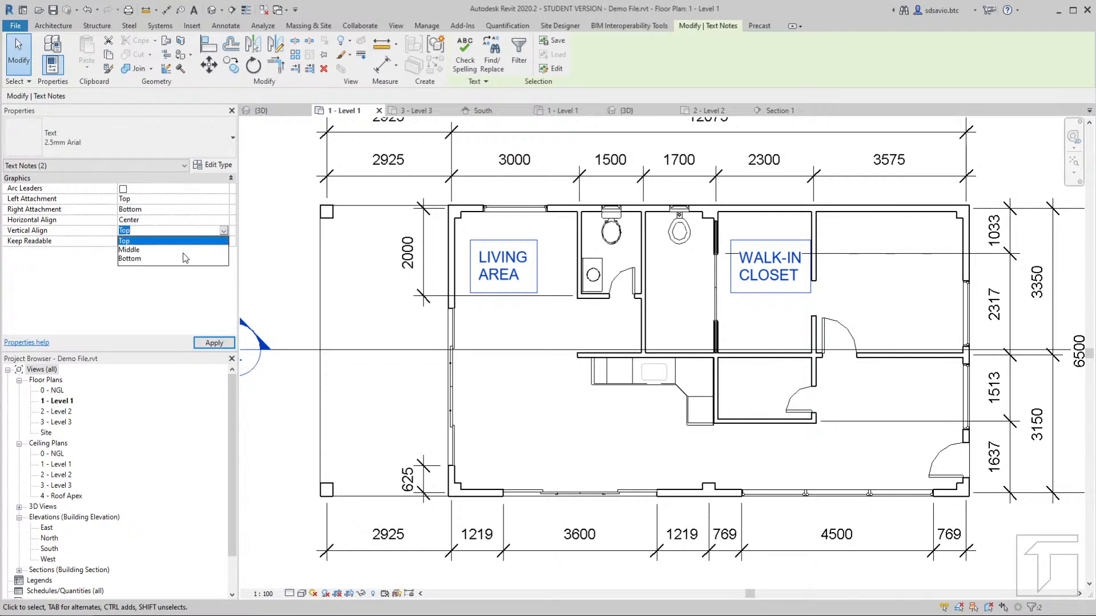
pyautogui.click(144, 250)
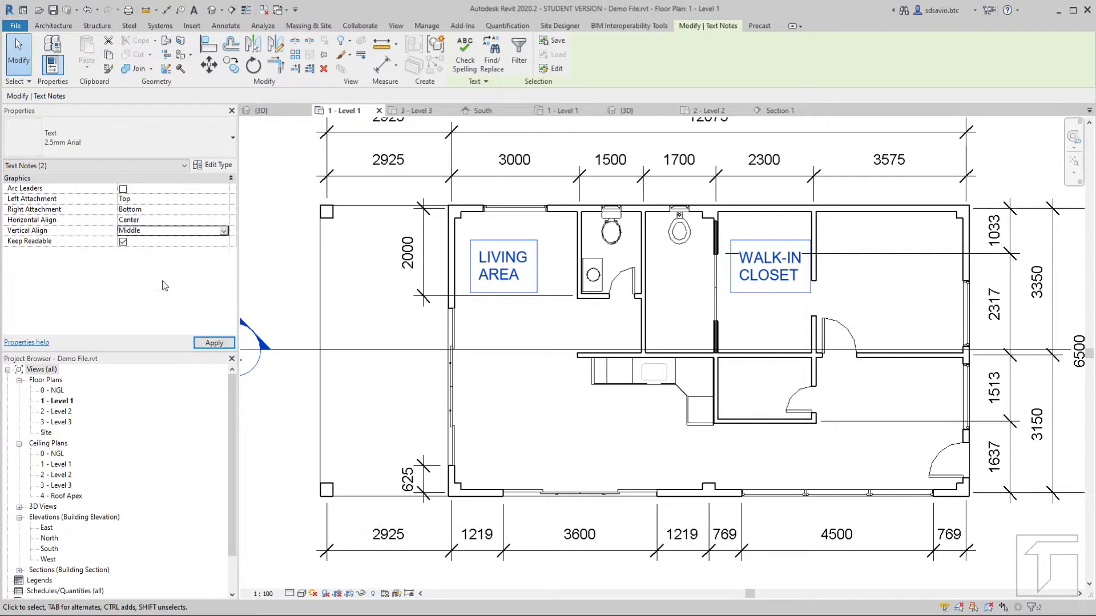
pyautogui.click(209, 343)
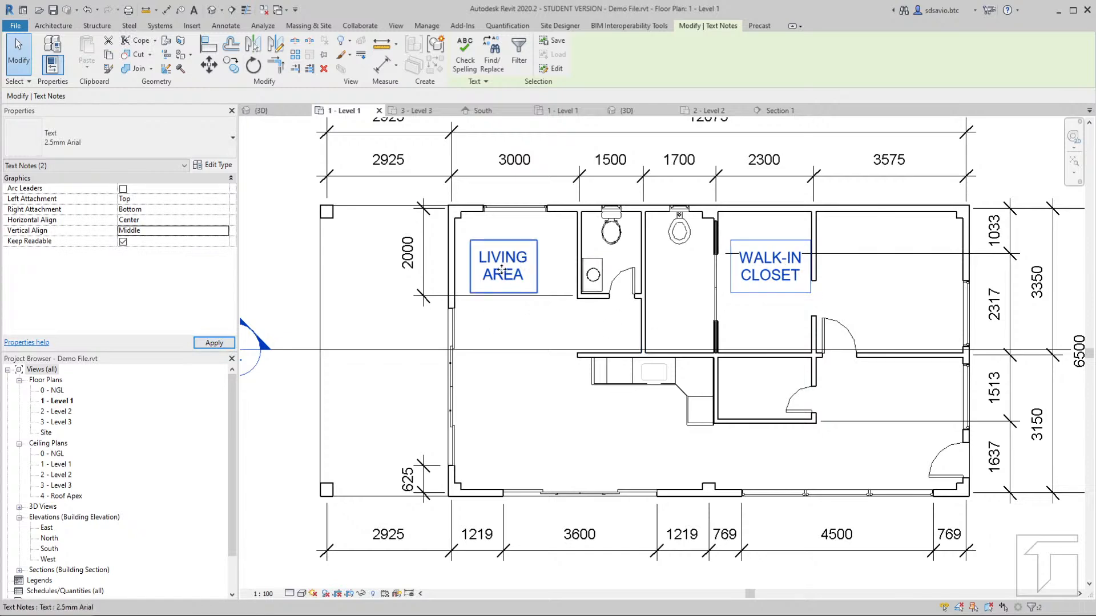
pyautogui.click(524, 341)
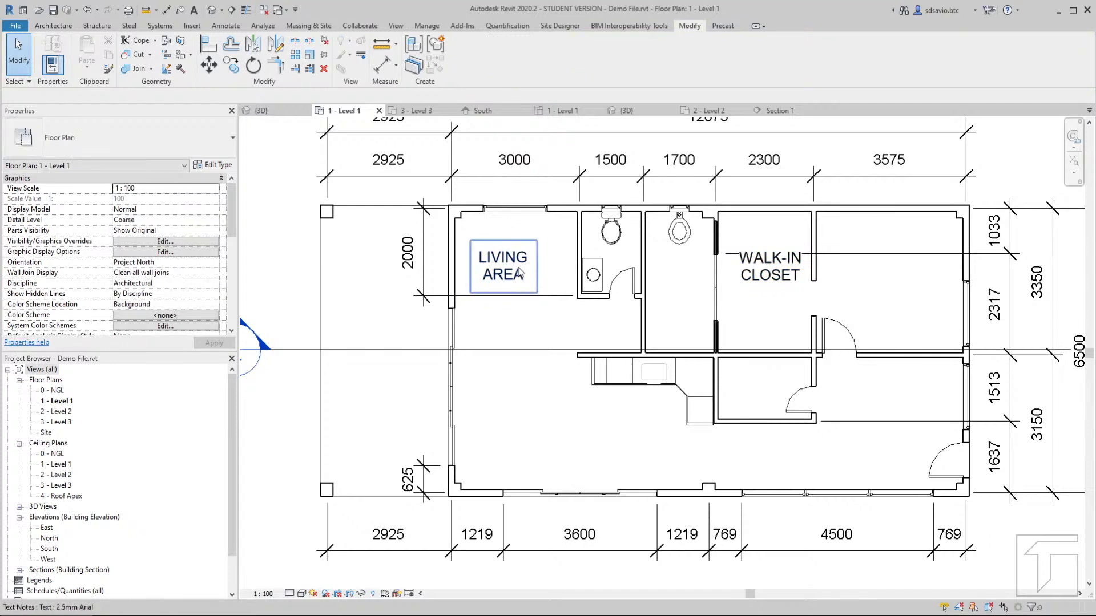
# Nudge the LIVING AREA note east in small increments to centre it between the walls of the northwest room
pyautogui.click(518, 319)
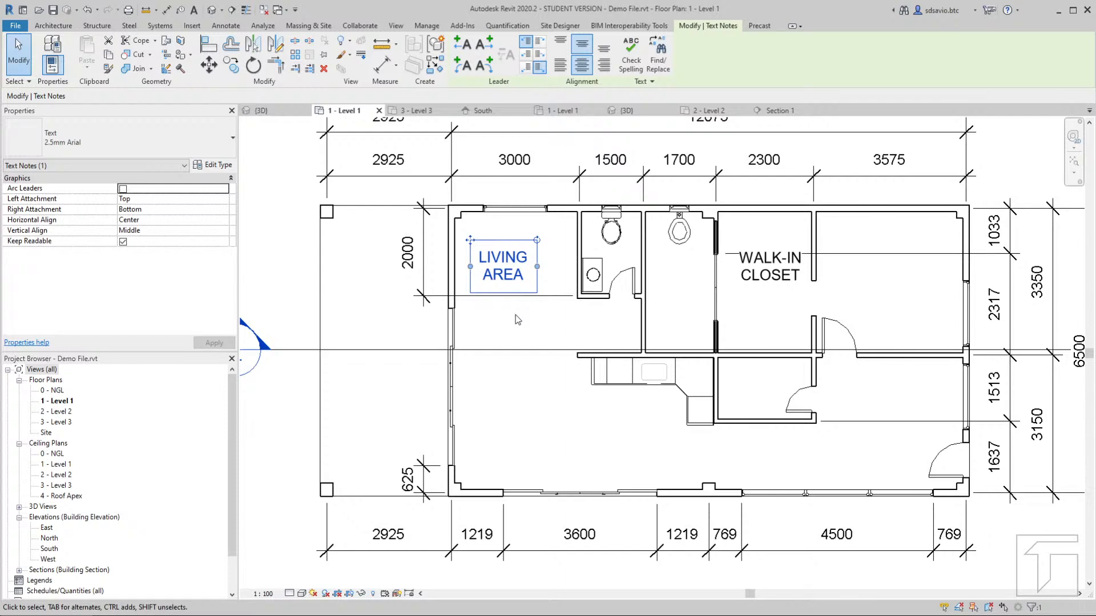
pyautogui.press('Right')
pyautogui.press('Right')
pyautogui.press('Right')
pyautogui.press('Right')
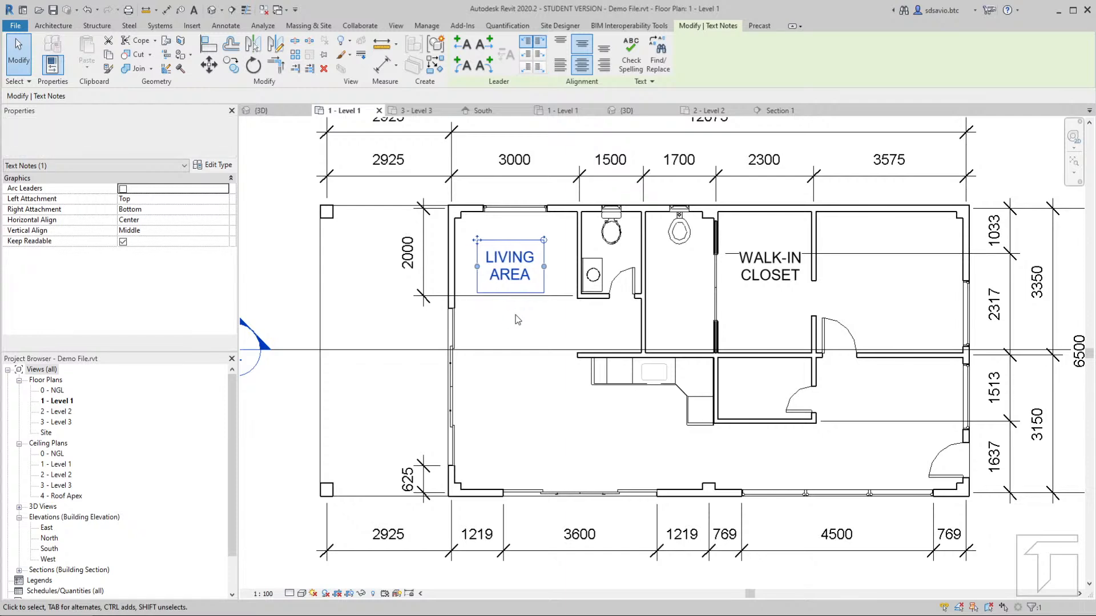
pyautogui.press('Right')
pyautogui.press('Right')
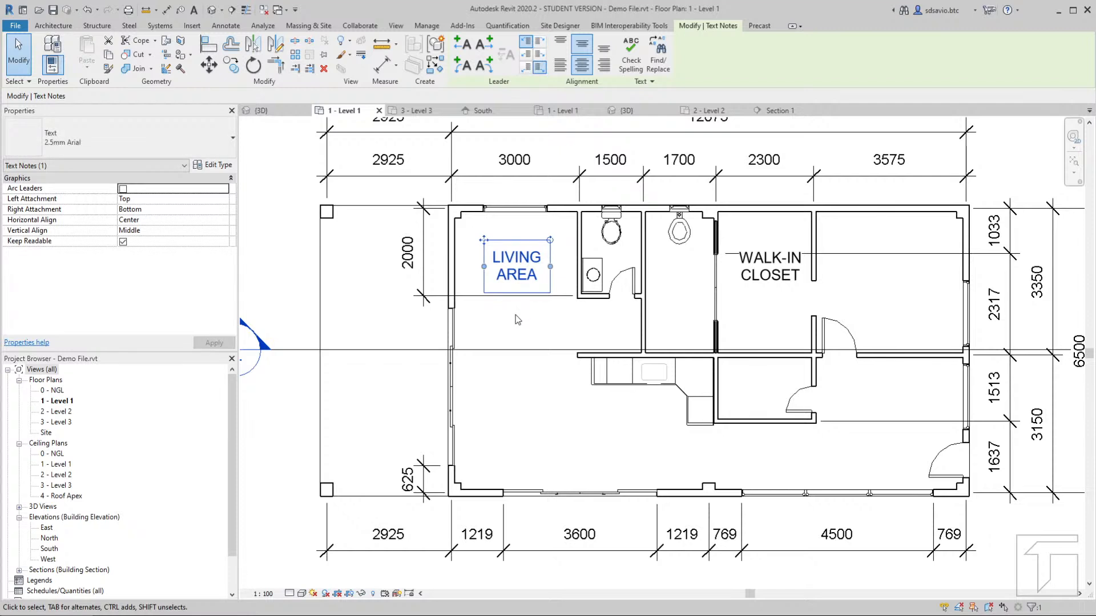
pyautogui.click(521, 325)
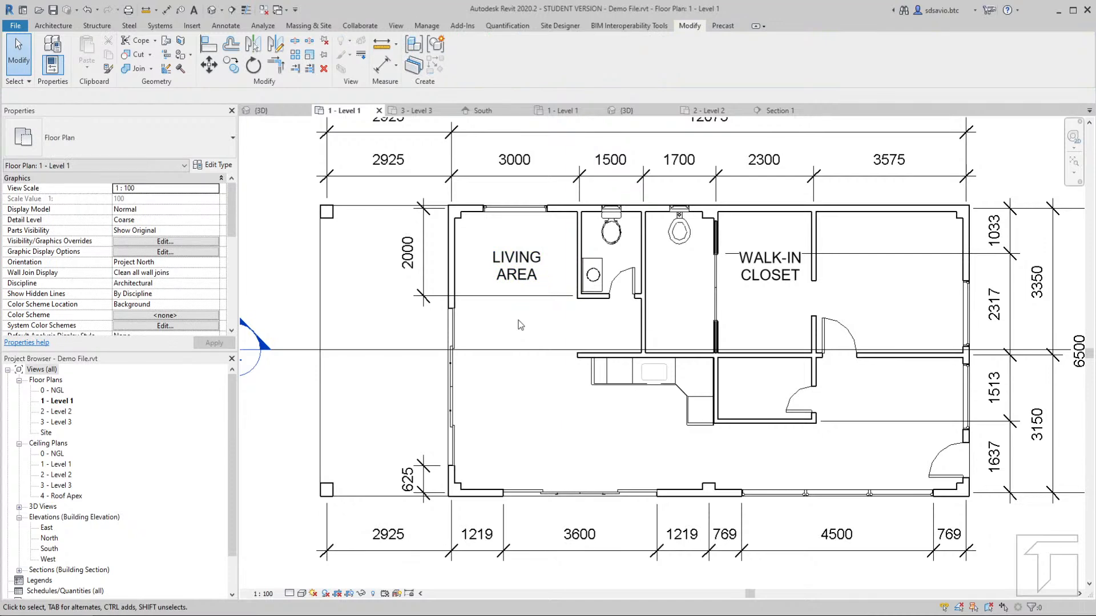
# Create a new sheet with the A4 metric title block and show it in the project's sheet list
pyautogui.scroll(-2, 518, 320)
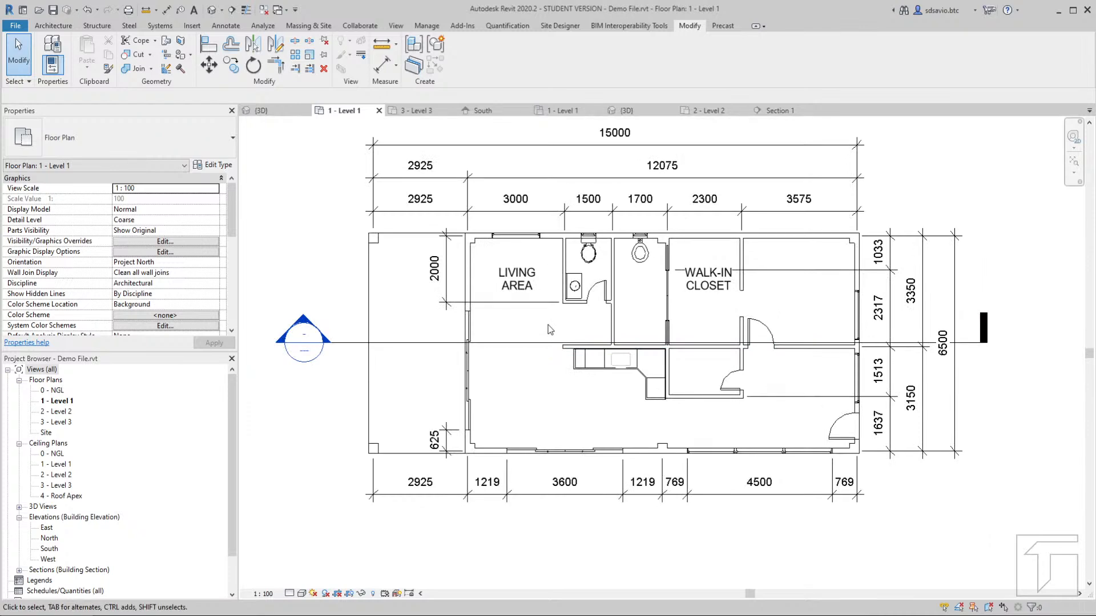
pyautogui.scroll(-1, 581, 338)
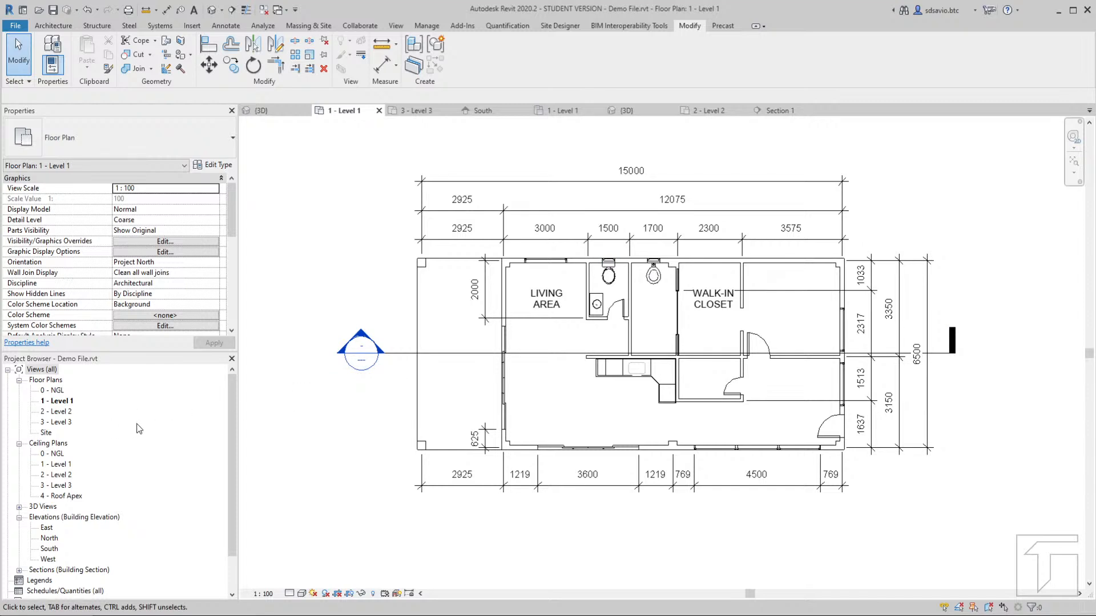
pyautogui.scroll(-1, 139, 428)
pyautogui.scroll(-1, 140, 429)
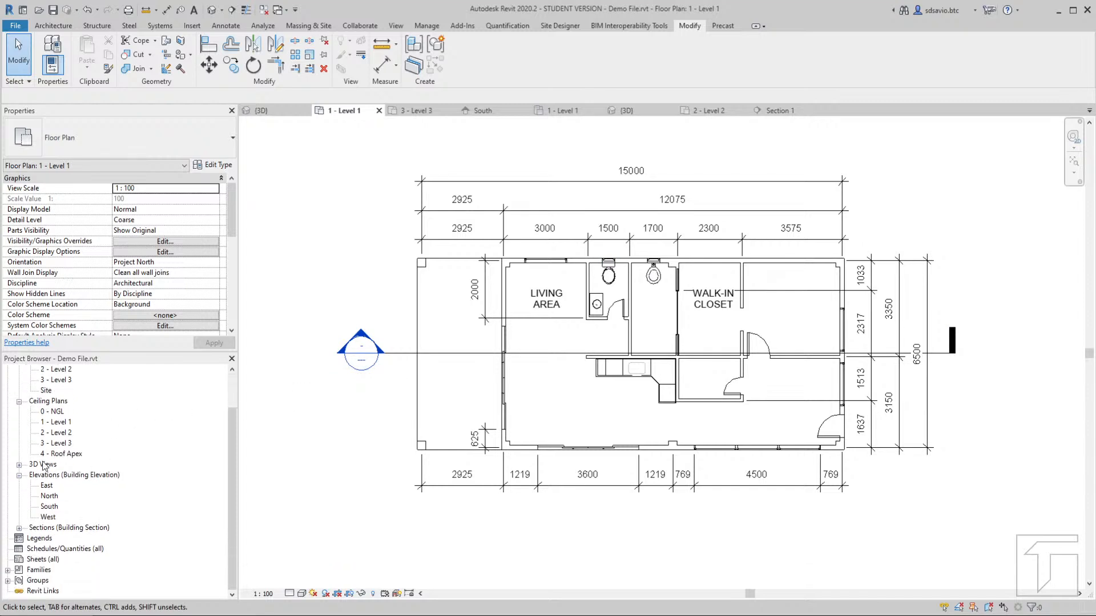
pyautogui.click(43, 562)
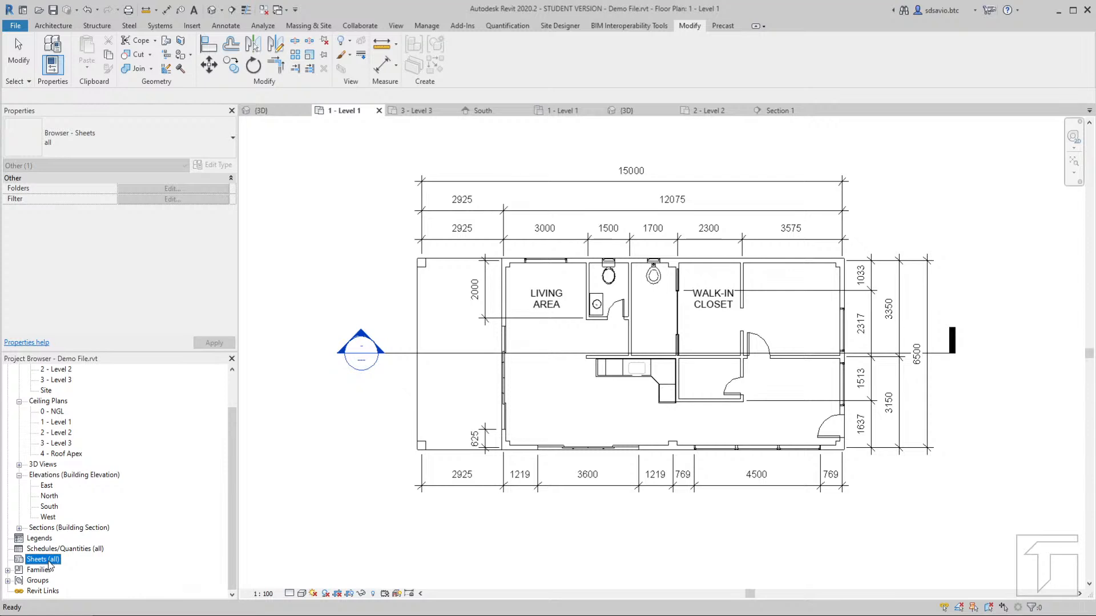
pyautogui.rightClick(49, 565)
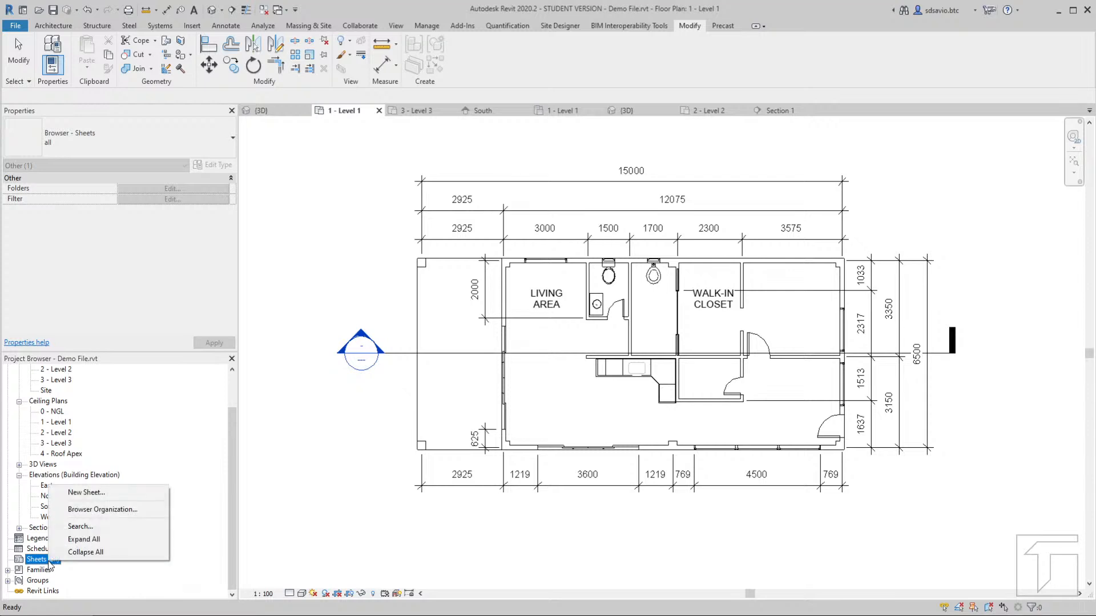
pyautogui.click(93, 495)
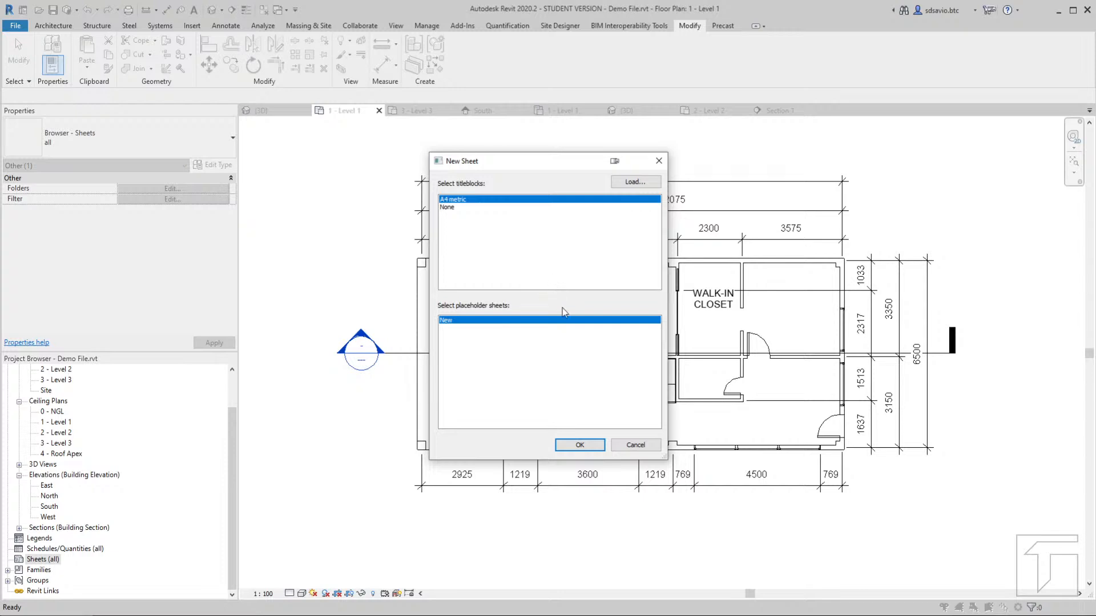
pyautogui.click(576, 446)
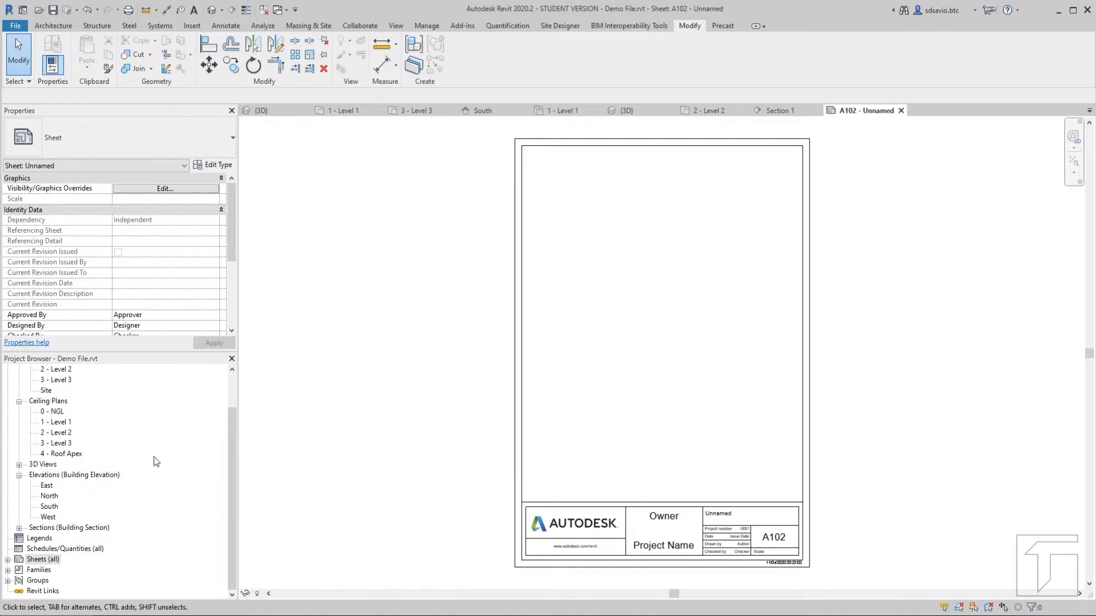
pyautogui.click(7, 561)
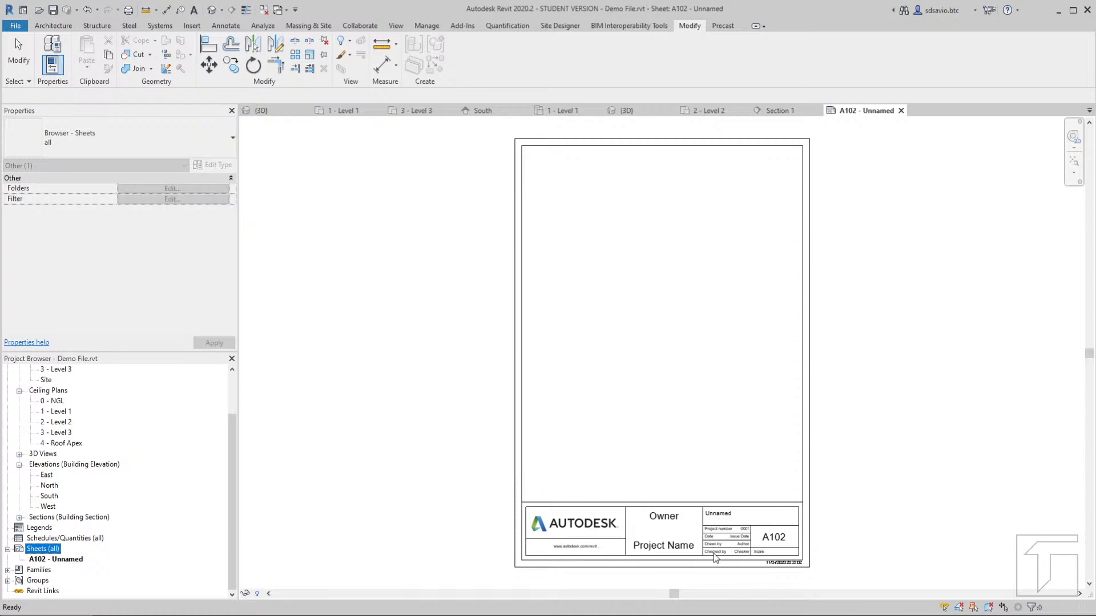
# Rename the new sheet as Ground Floor Plan in its title block
pyautogui.scroll(2, 716, 546)
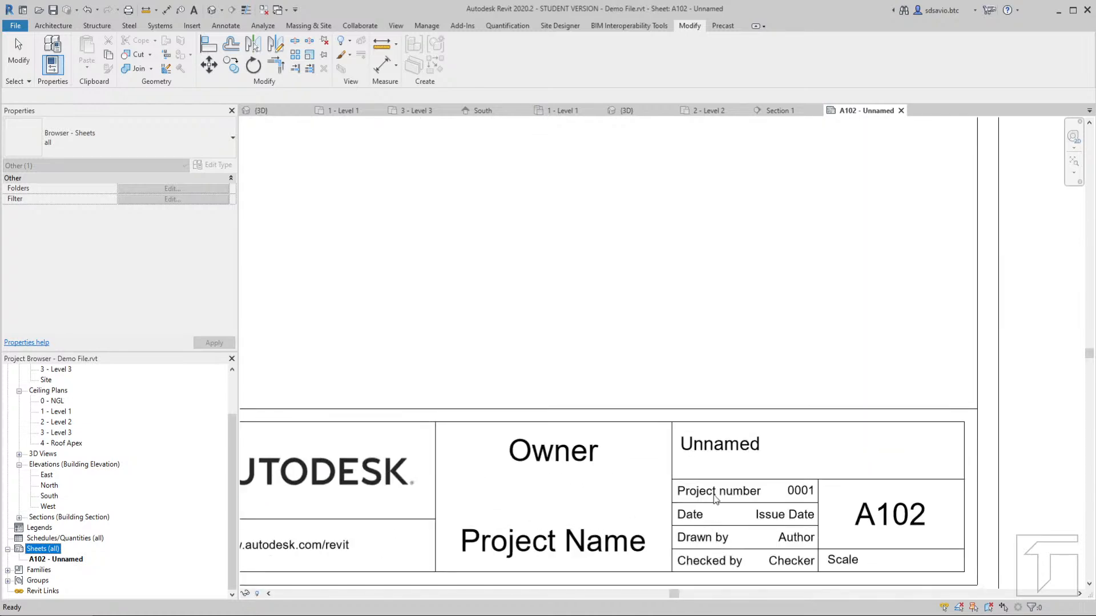
pyautogui.click(715, 365)
pyautogui.scroll(1, 714, 363)
pyautogui.moveTo(708, 409); pyautogui.dragTo(751, 162, button='middle')
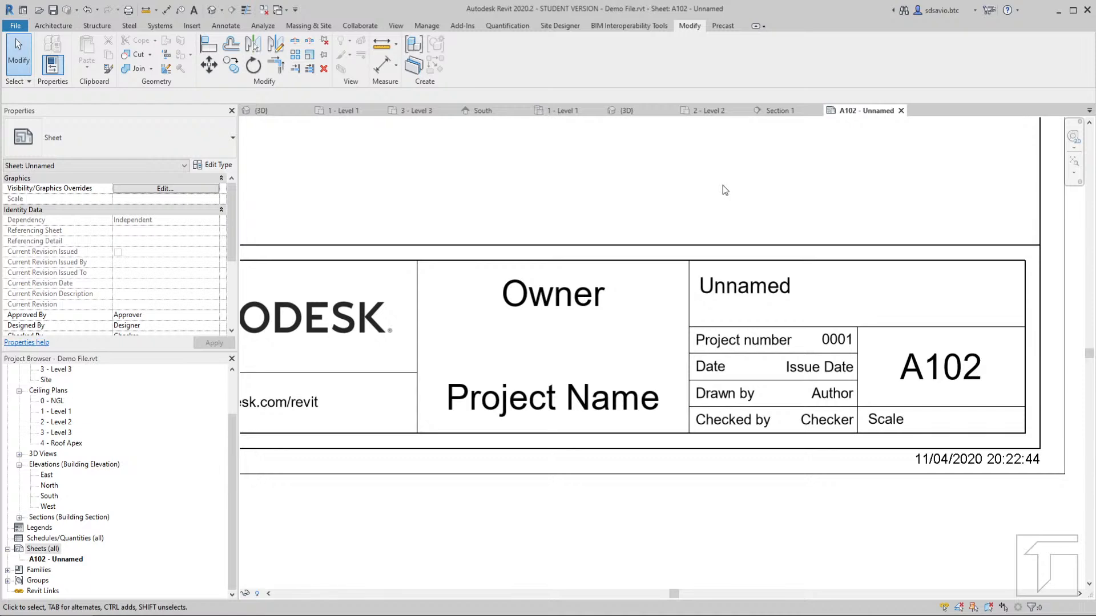
pyautogui.click(740, 286)
pyautogui.click(782, 293)
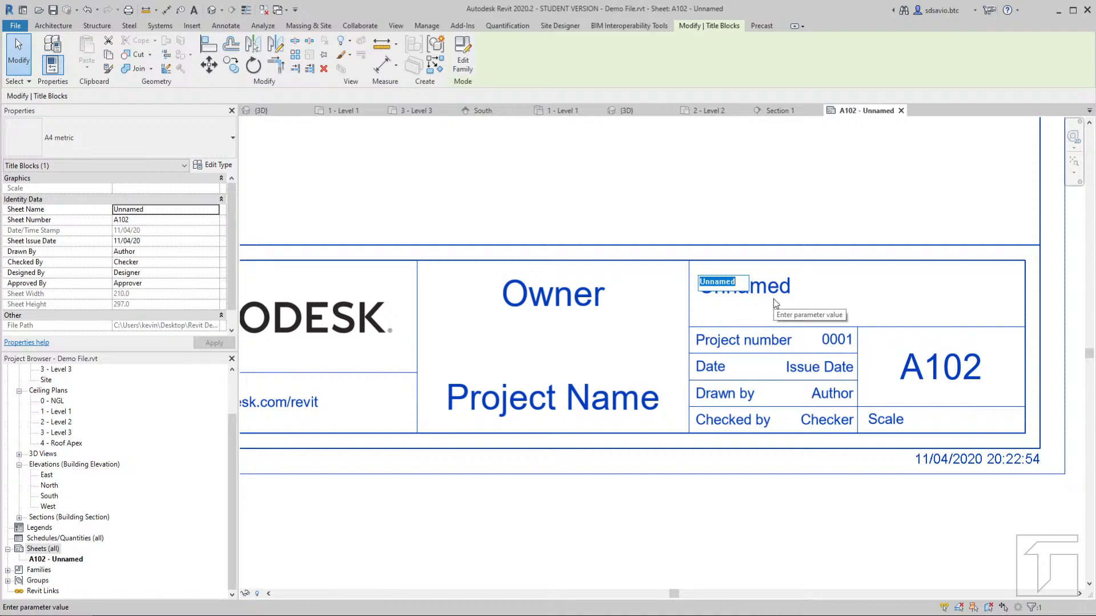
pyautogui.write('Groun')
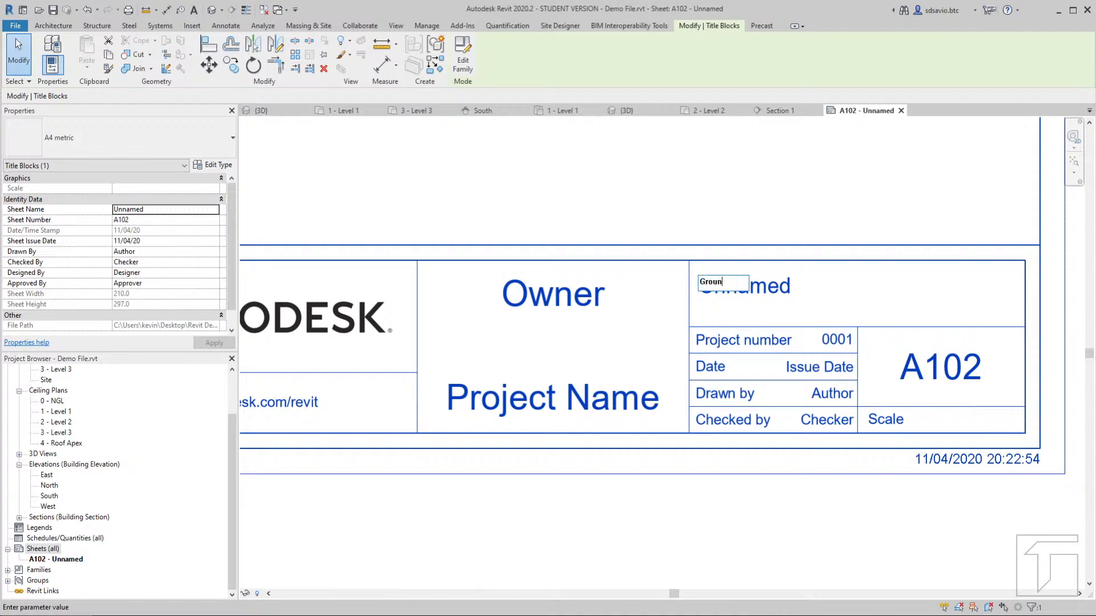
pyautogui.write('d Floor Plan')
pyautogui.press('Return')
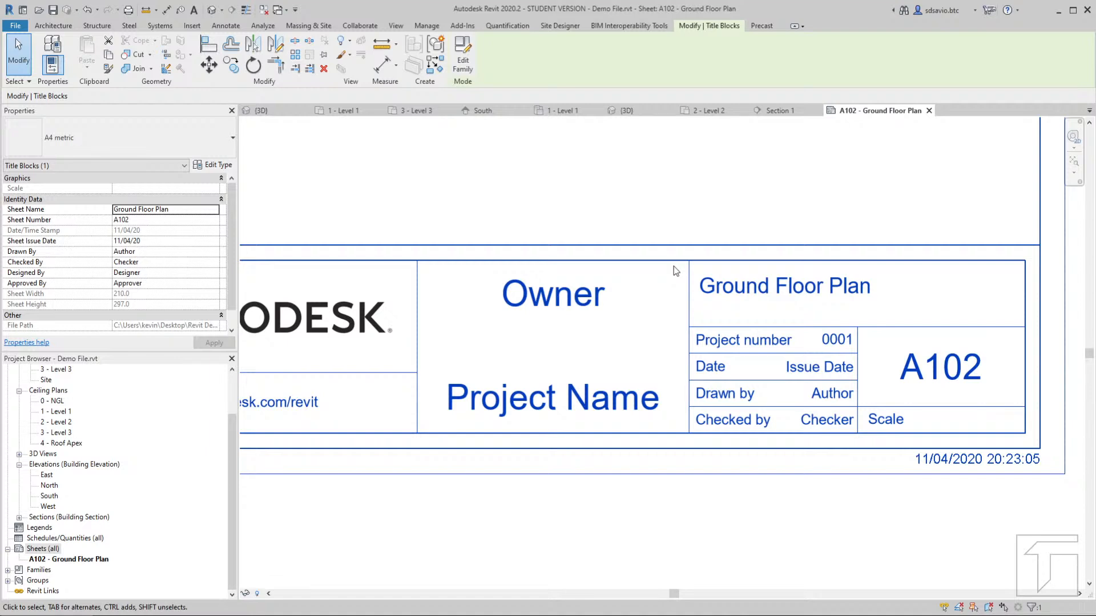
# Change the sheet number in the title block to A2
pyautogui.click(939, 374)
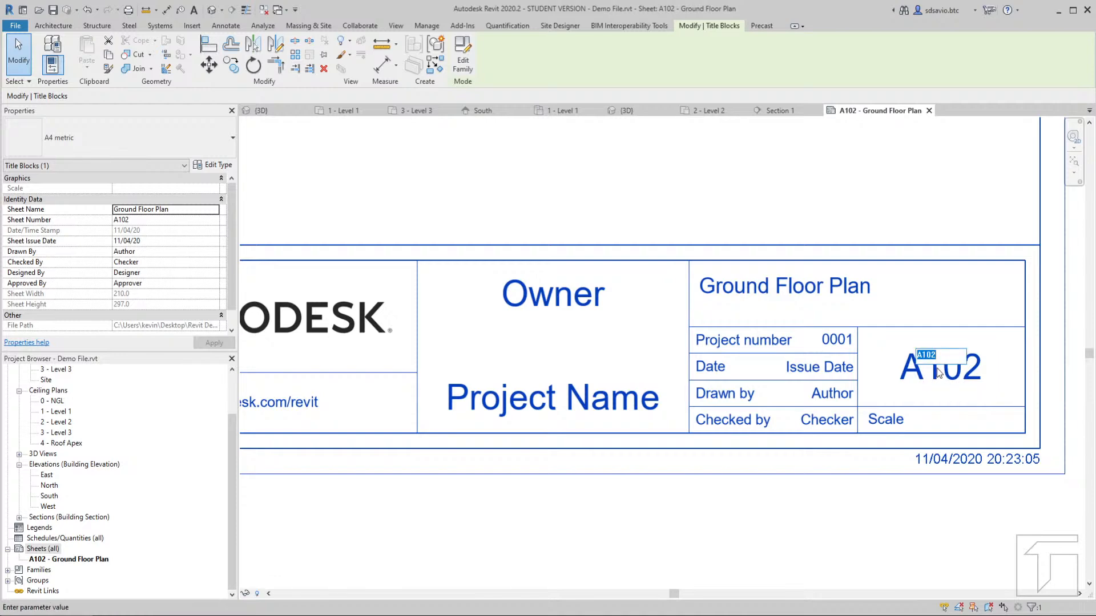
pyautogui.write('A')
pyautogui.click(939, 198)
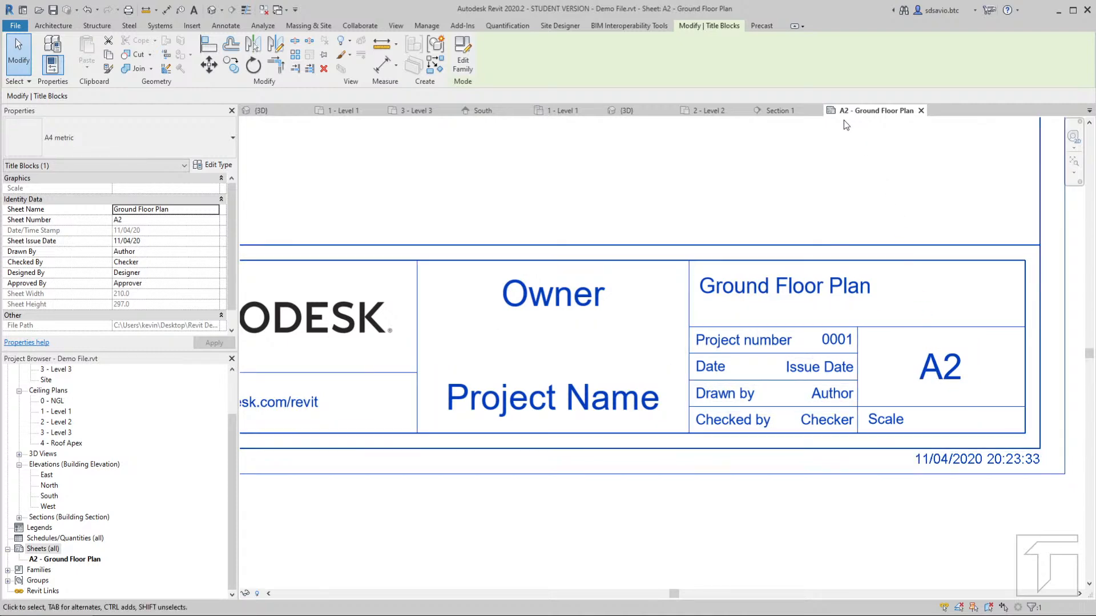
pyautogui.click(865, 193)
pyautogui.scroll(-3, 738, 419)
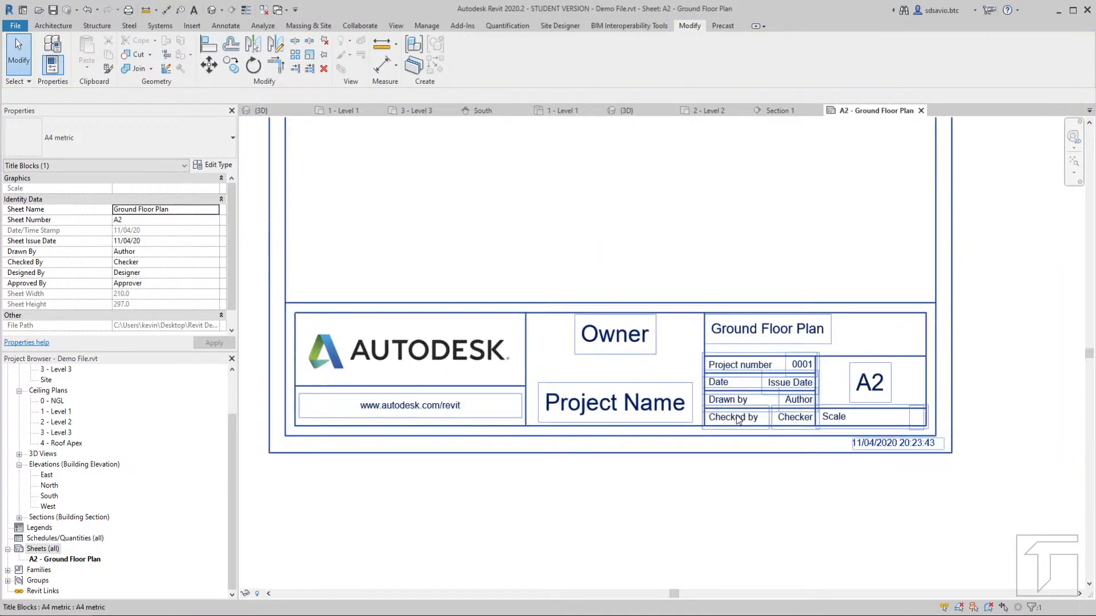
pyautogui.scroll(-3, 700, 168)
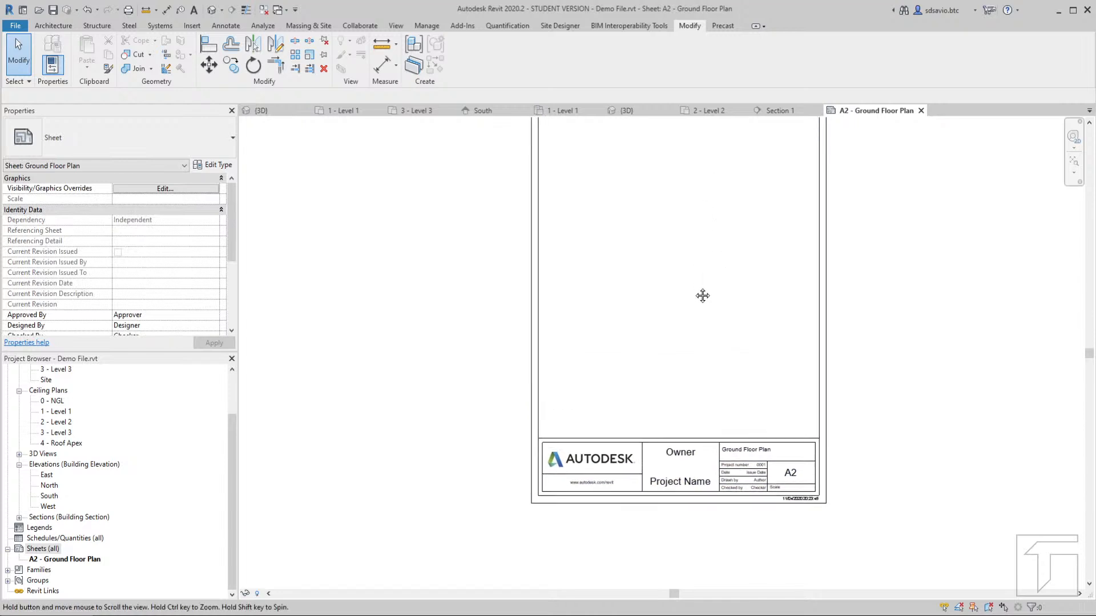
# Check the Level 1 plan's proportions, and rotate the A2 sheet's title block 90° counterclockwise into landscape orientation
pyautogui.click(343, 111)
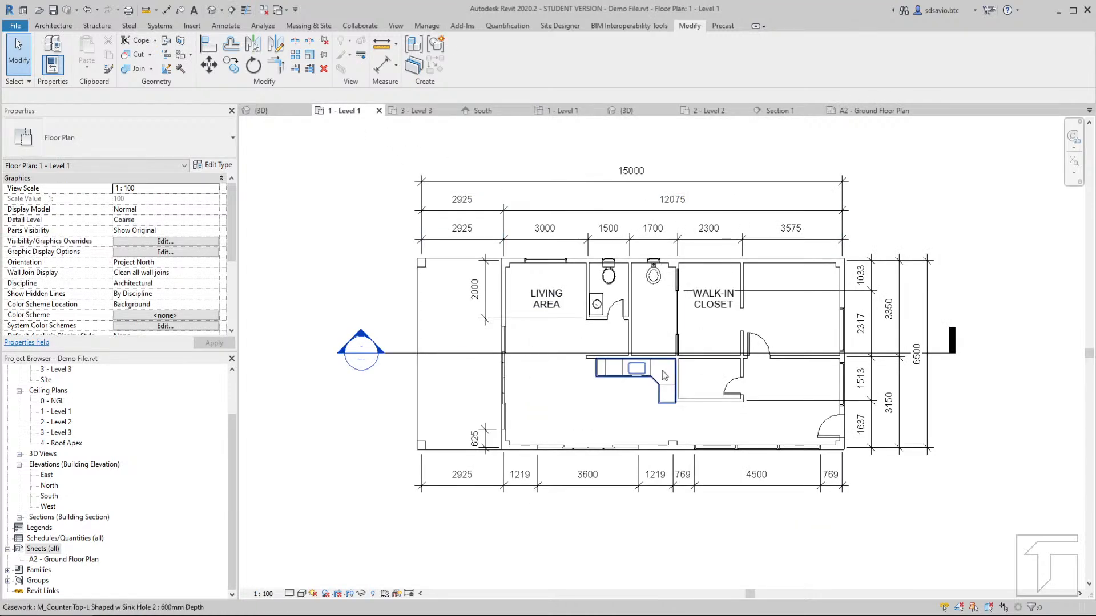
pyautogui.click(871, 113)
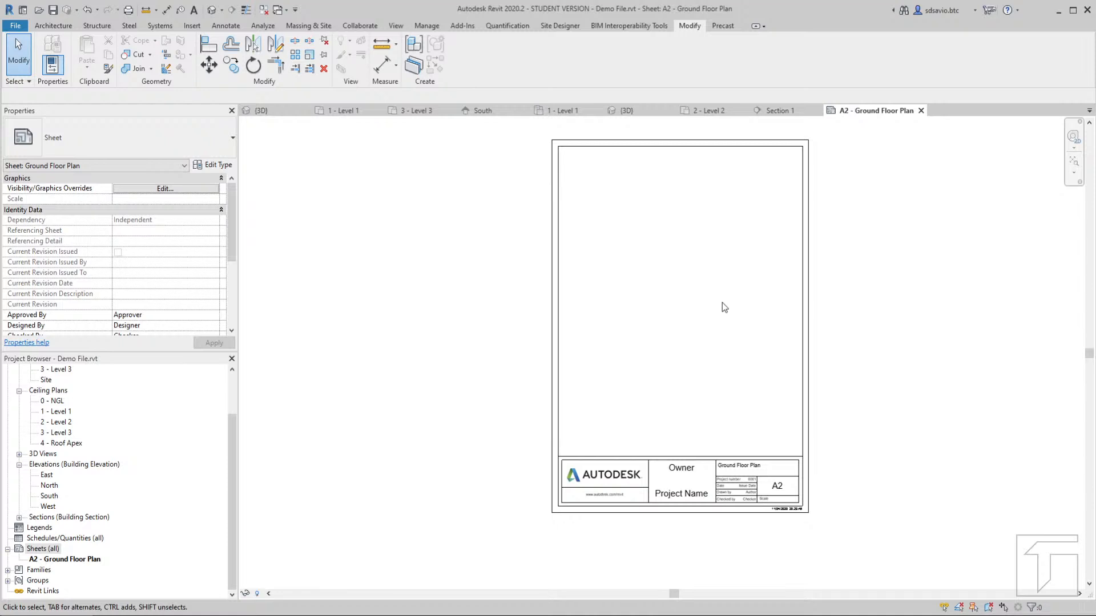
pyautogui.click(803, 272)
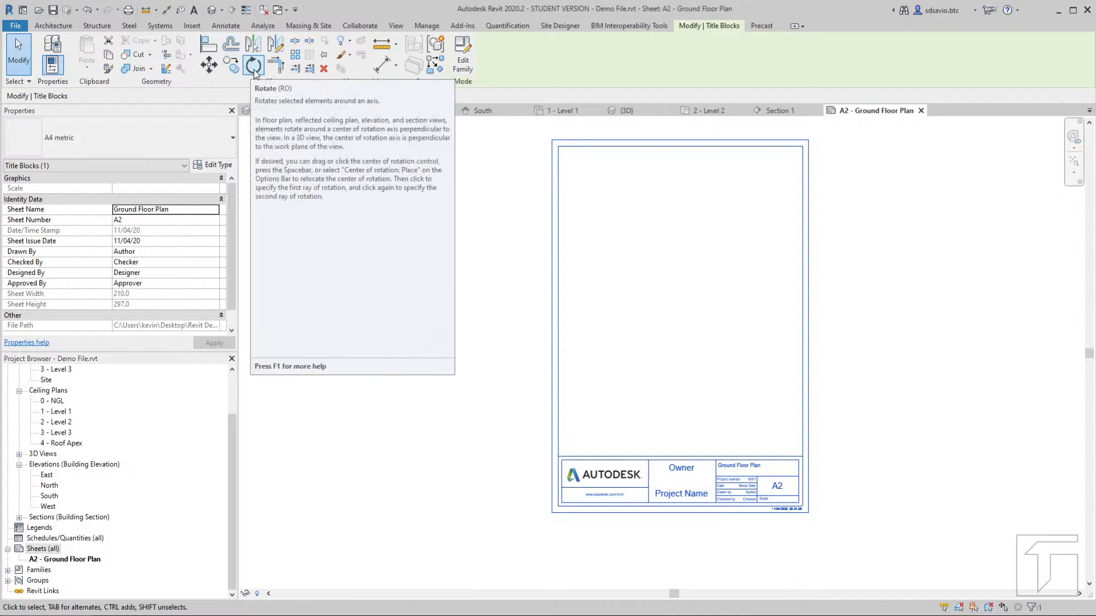
pyautogui.click(253, 67)
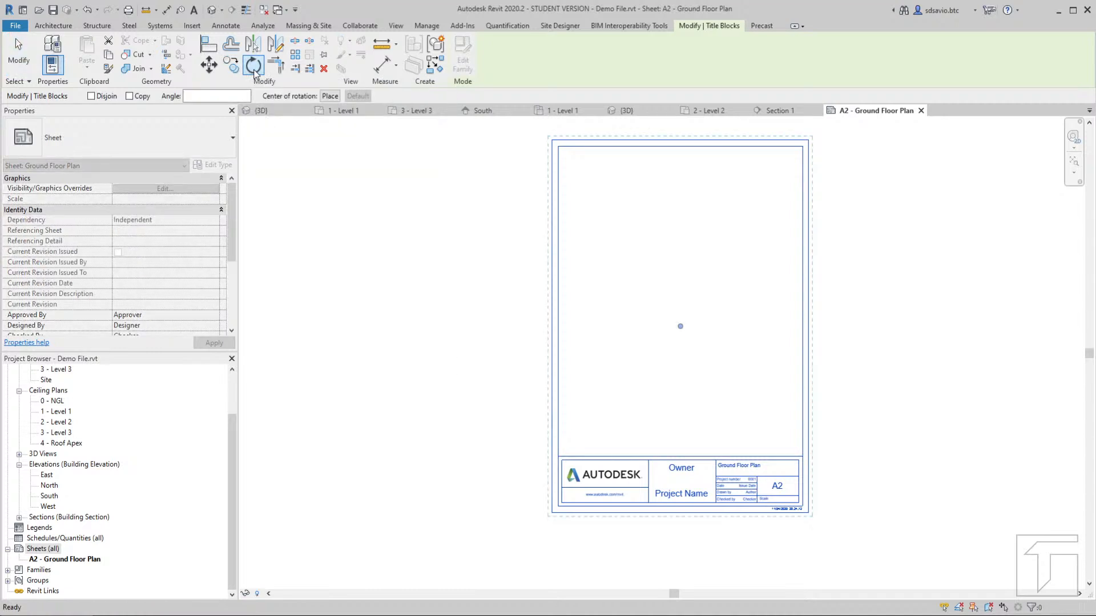
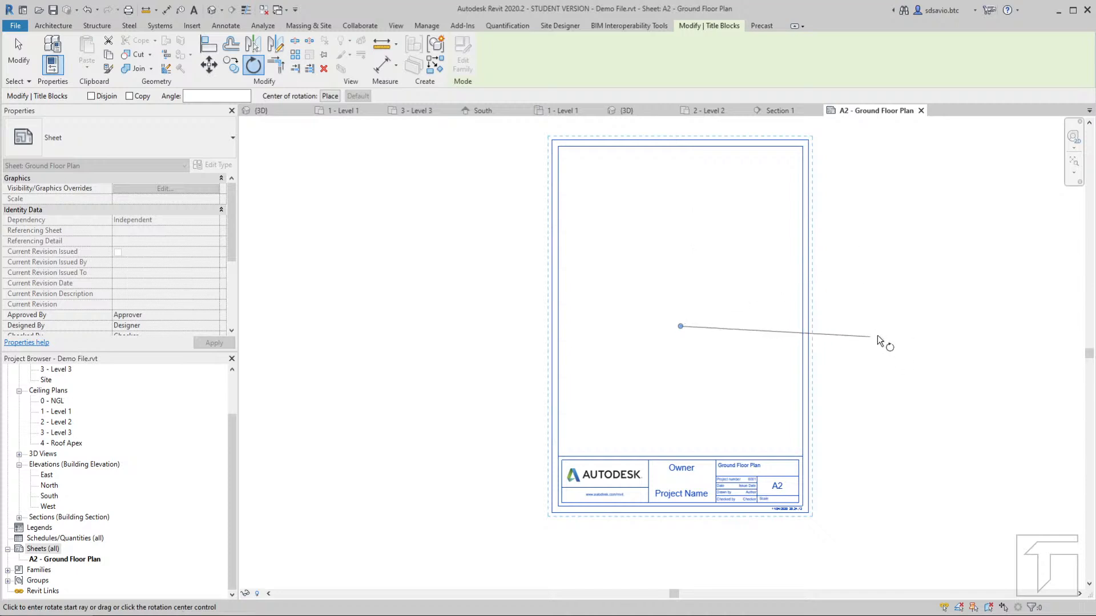
pyautogui.click(836, 326)
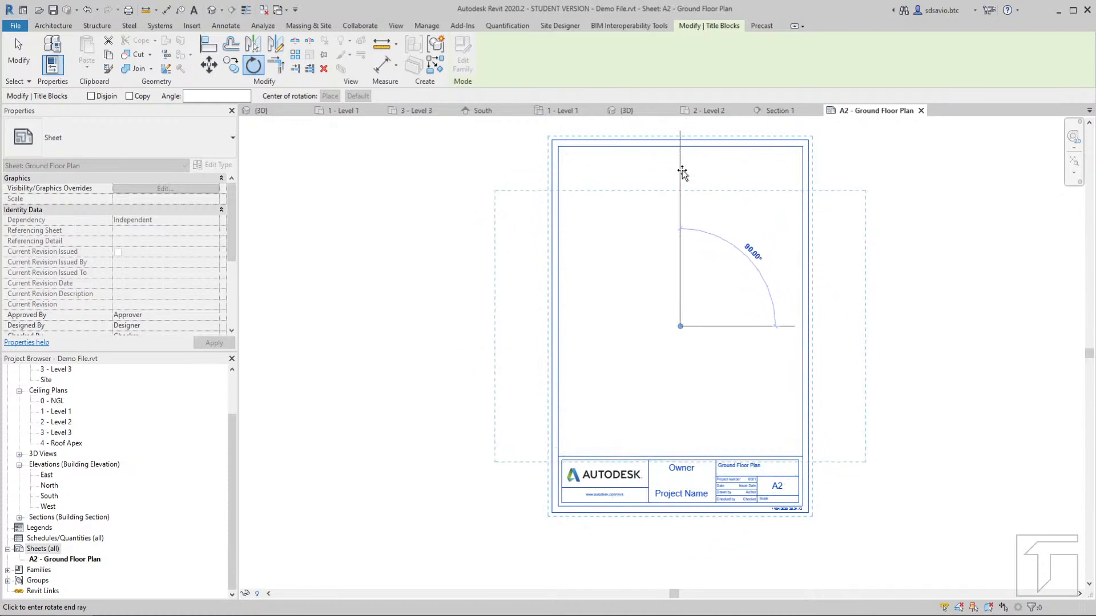
pyautogui.click(682, 170)
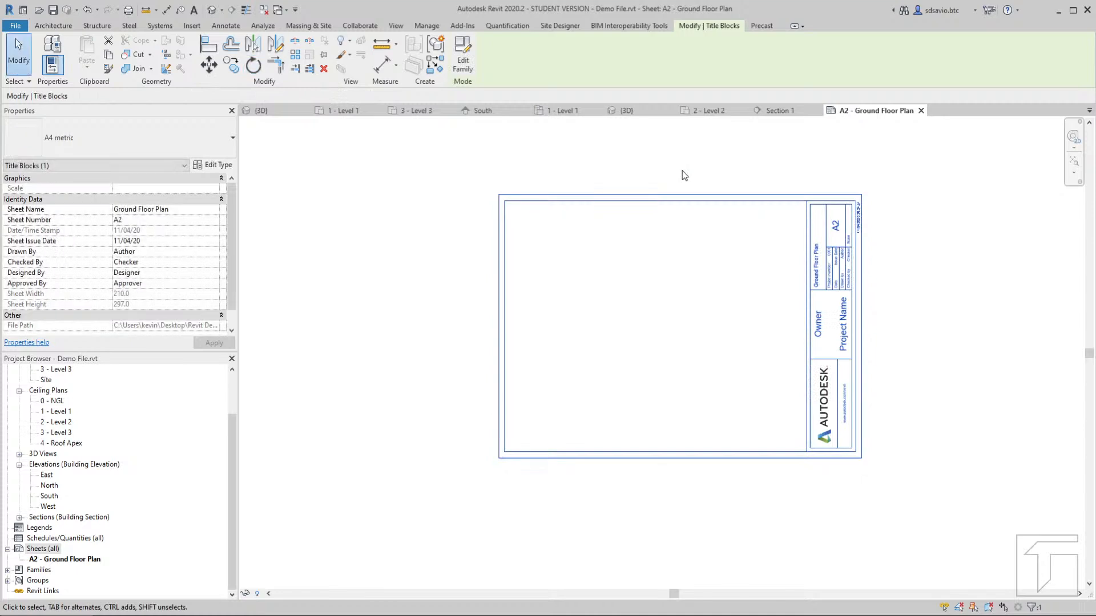
pyautogui.scroll(1, 680, 264)
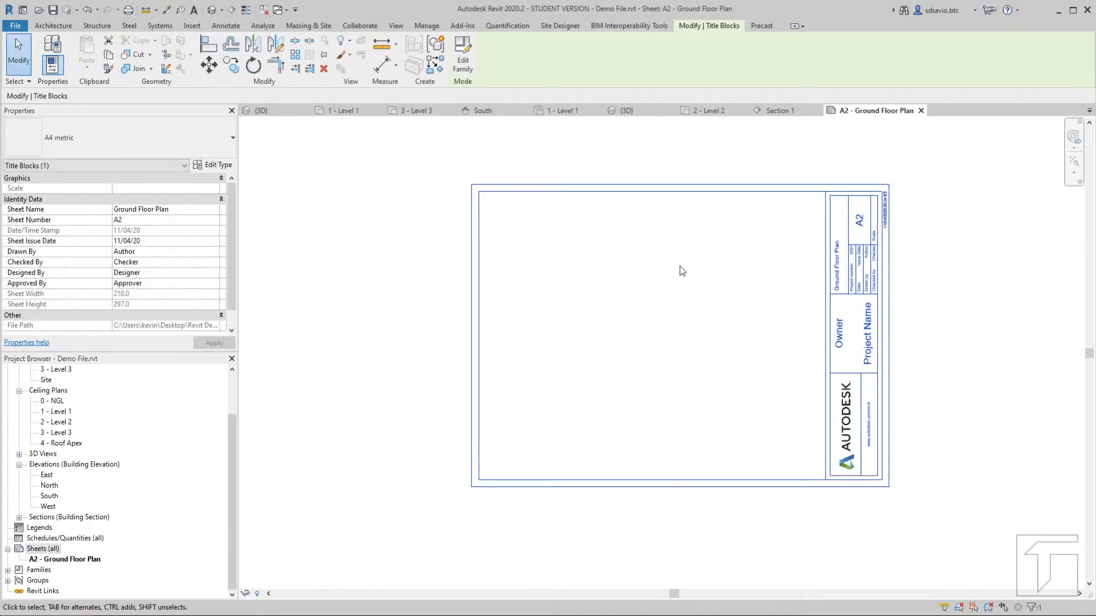
pyautogui.moveTo(657, 275); pyautogui.dragTo(630, 291, button='middle')
pyautogui.click(991, 248)
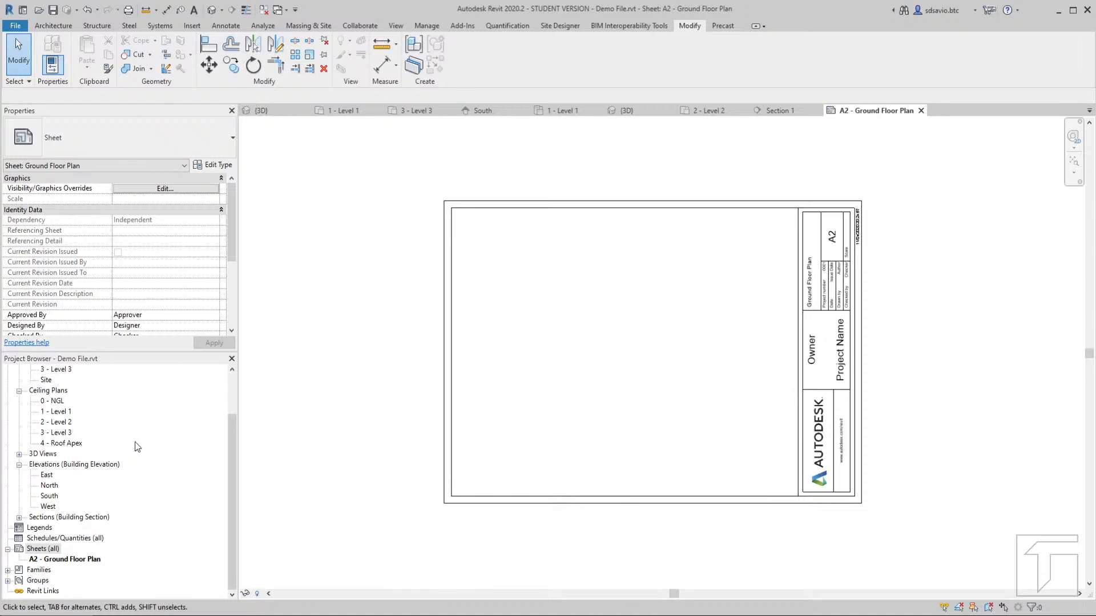
# Place the 1 - Level 1 floor plan on the A2 sheet so the drawn plan sits inside the title block's border
pyautogui.moveTo(235, 461); pyautogui.dragTo(232, 401)
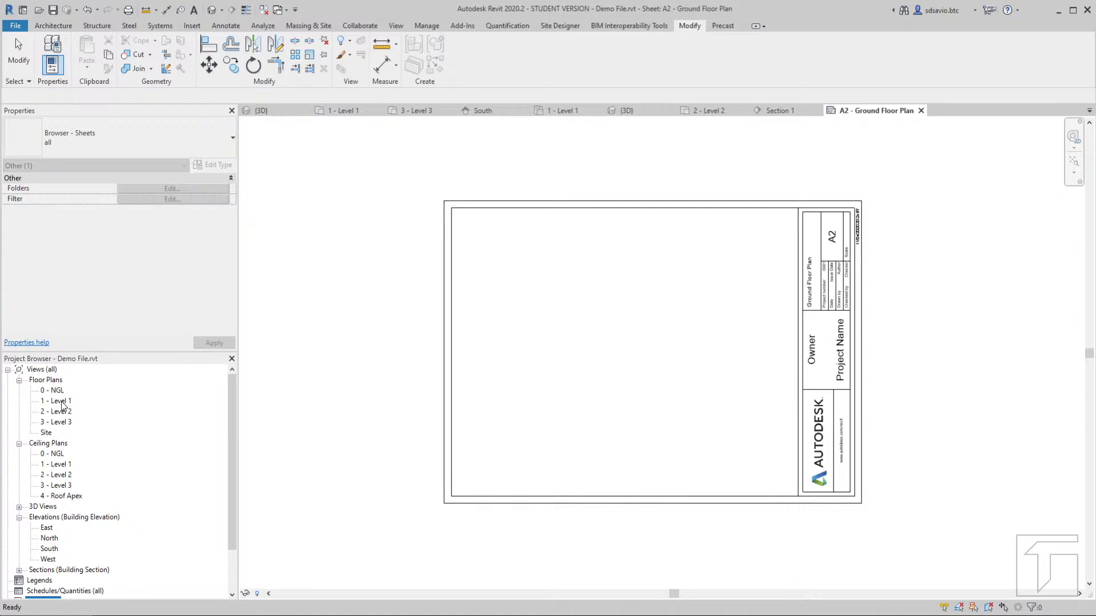
pyautogui.click(62, 402)
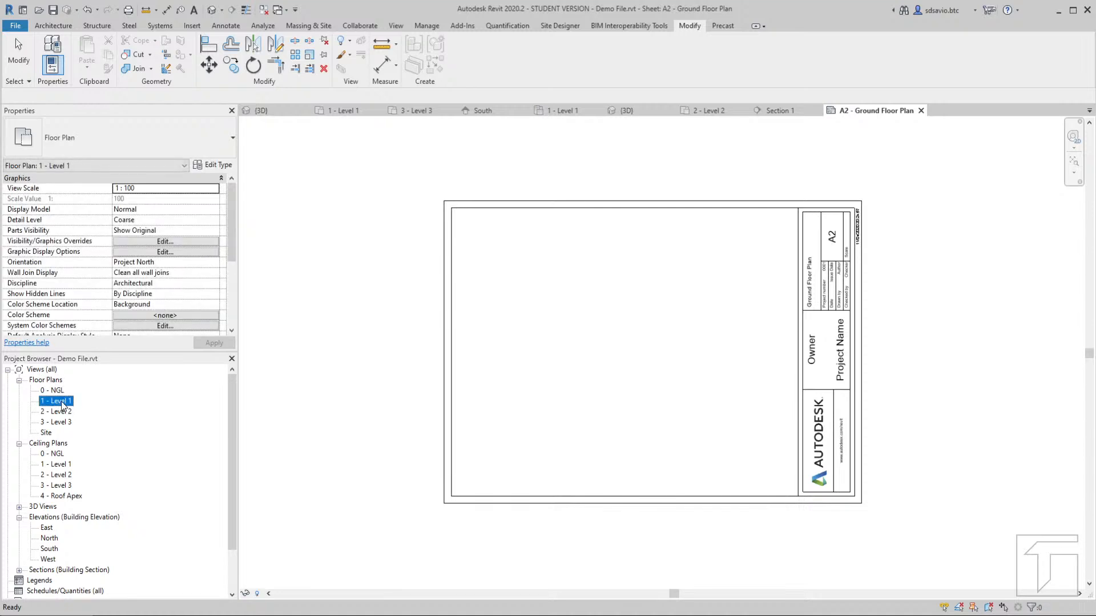
pyautogui.moveTo(63, 405); pyautogui.dragTo(609, 312)
pyautogui.moveTo(609, 311); pyautogui.dragTo(622, 324)
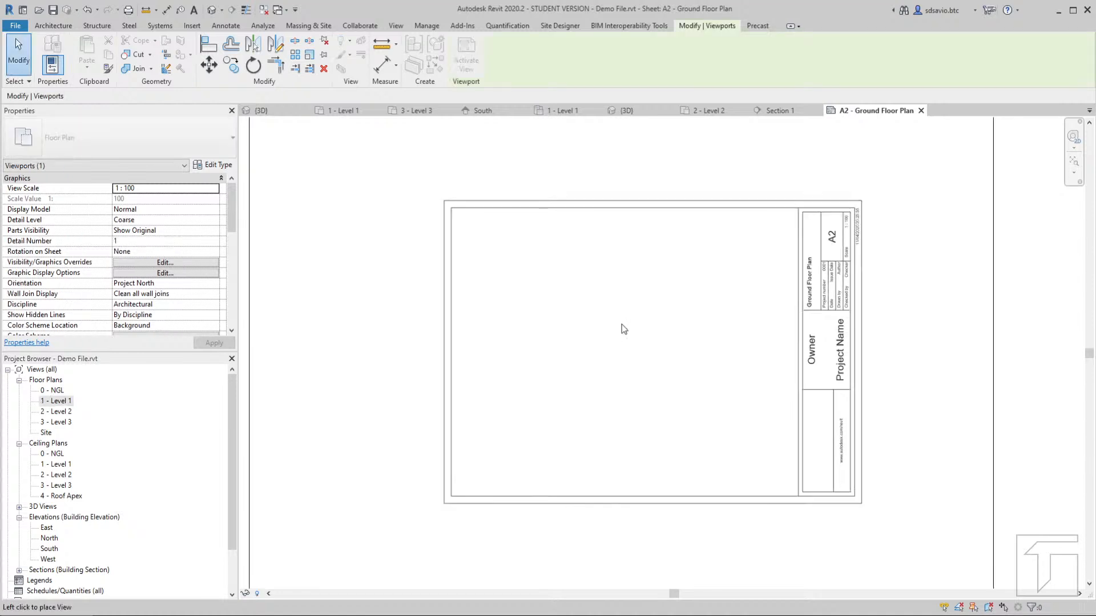
pyautogui.scroll(-3, 649, 327)
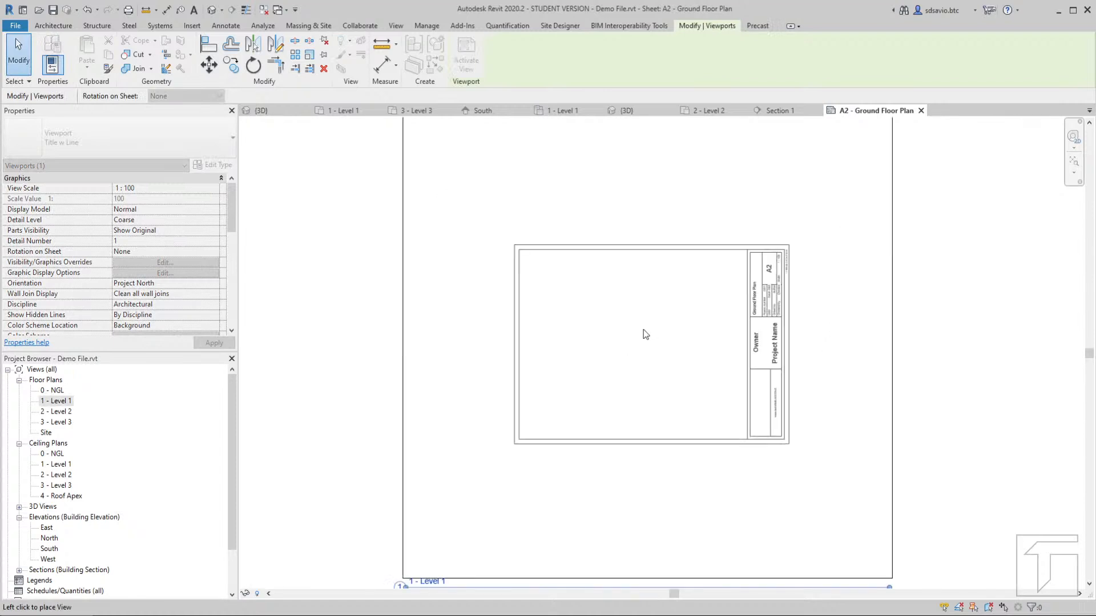
pyautogui.scroll(-1, 646, 338)
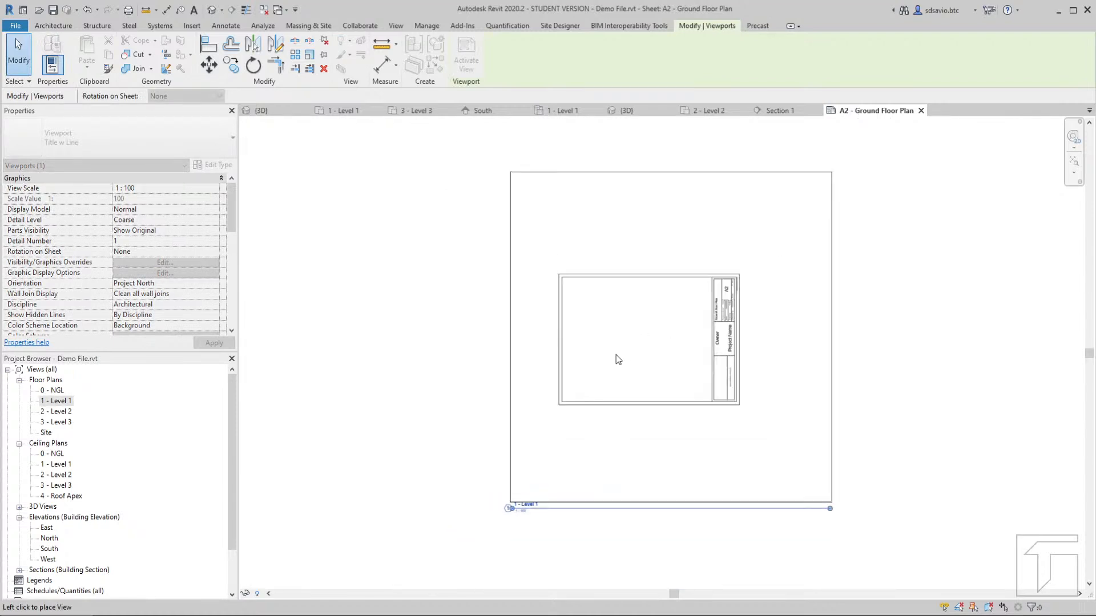
pyautogui.click(649, 338)
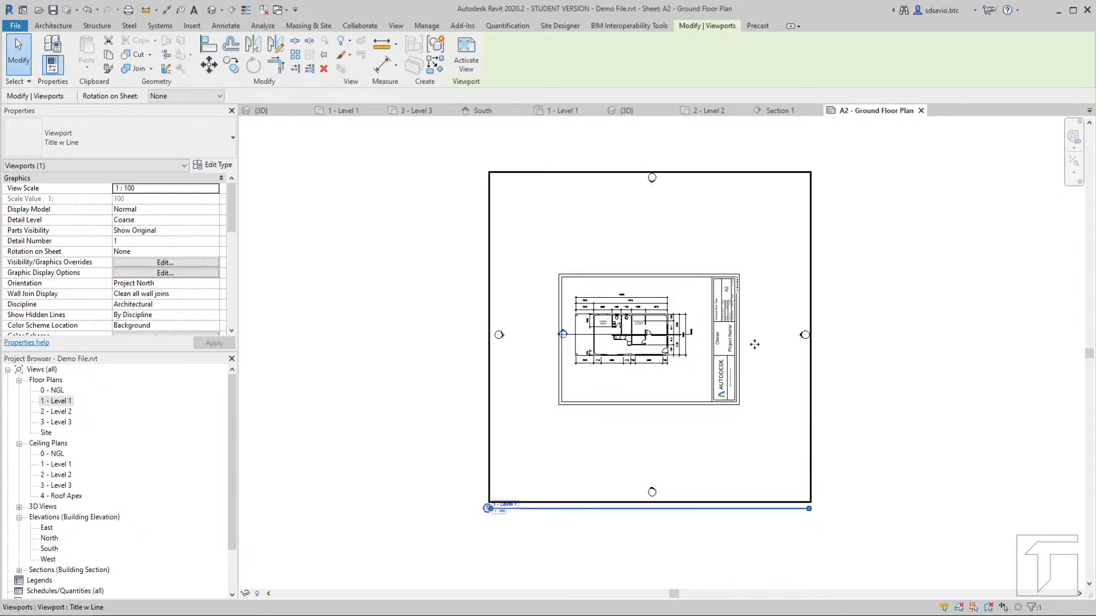
pyautogui.scroll(6, 726, 306)
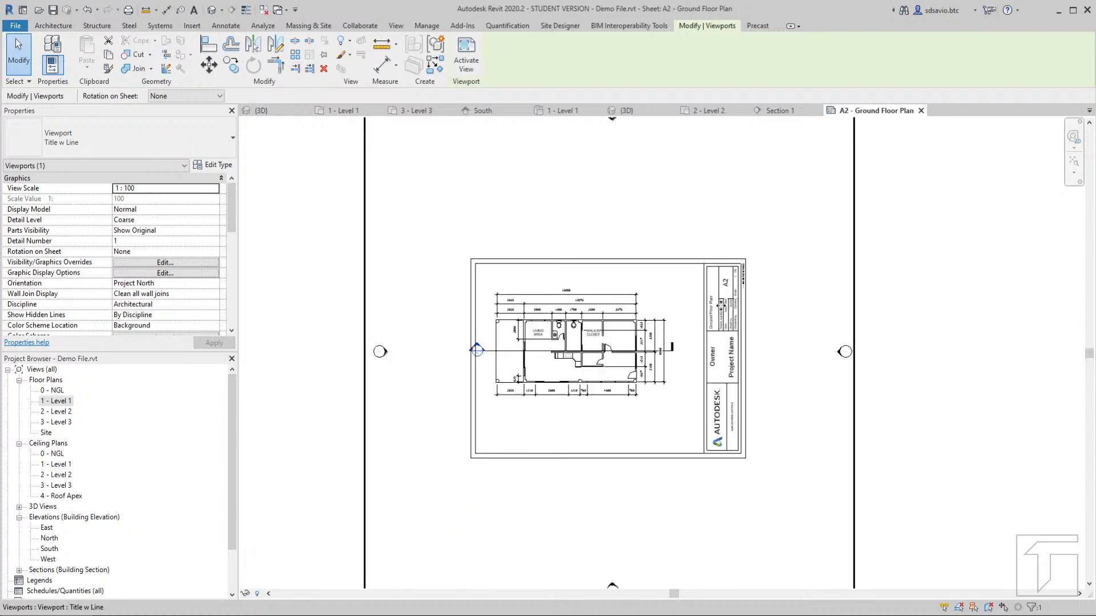
pyautogui.scroll(-3, 693, 303)
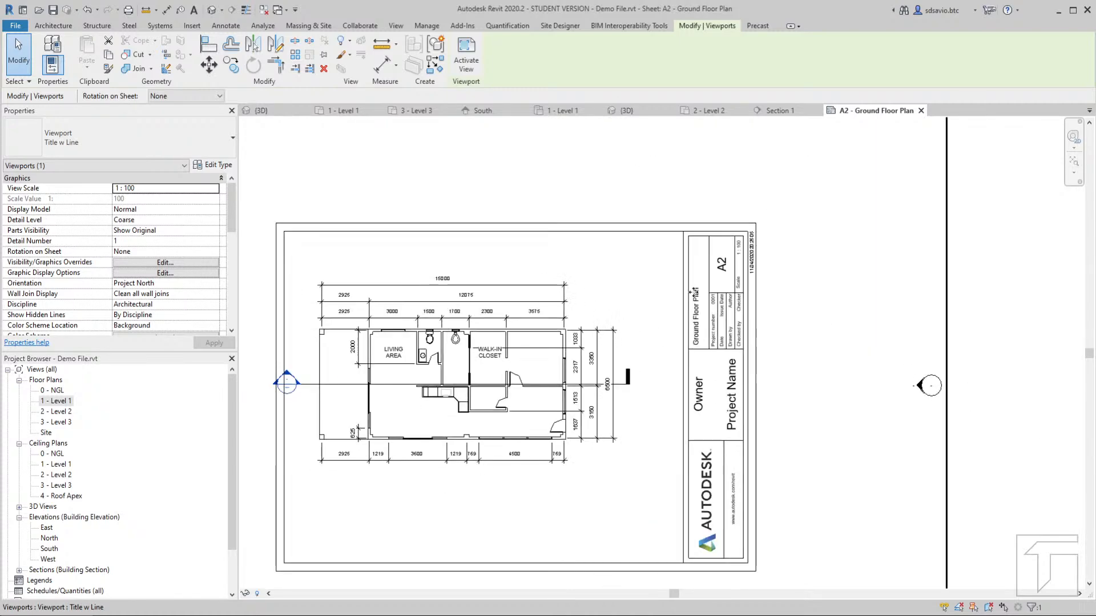
pyautogui.scroll(-1, 691, 320)
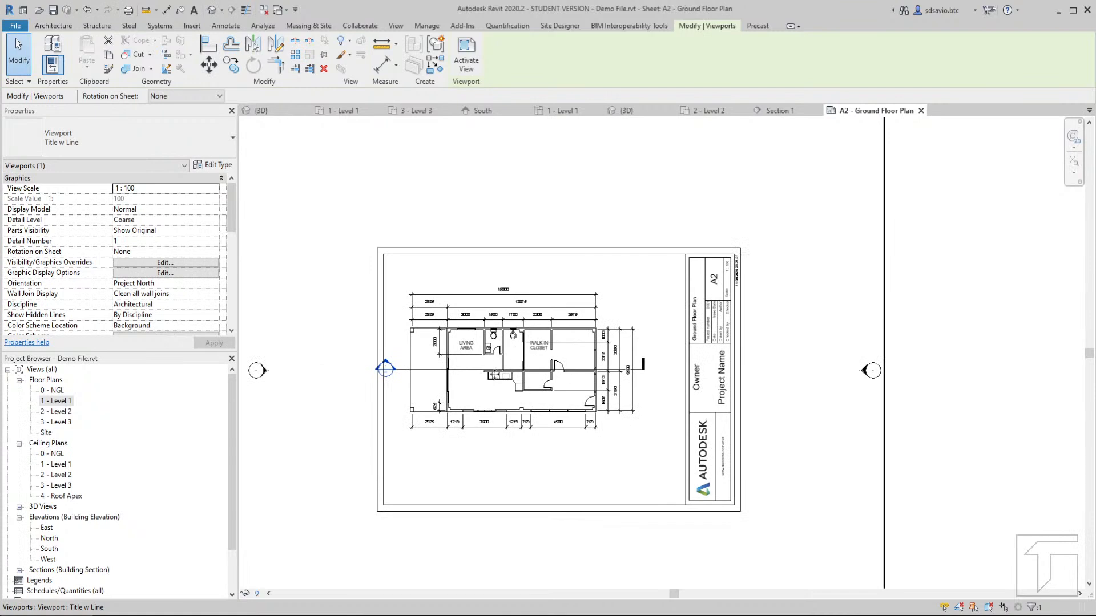
pyautogui.scroll(-3, 656, 333)
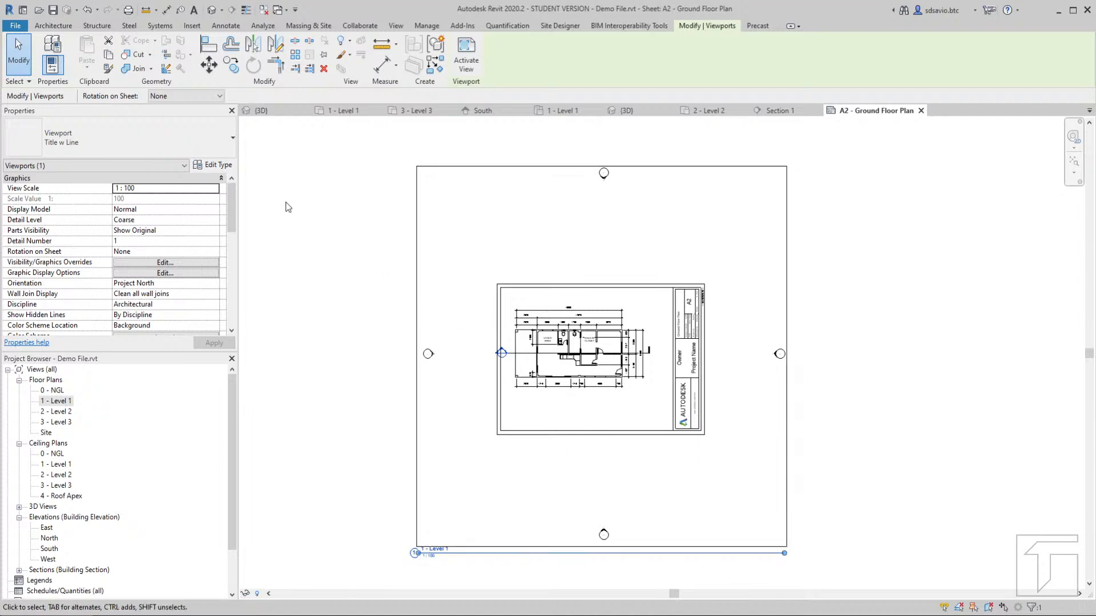
# Open the type properties of the placed Level 1 viewport's Title w Line type
pyautogui.click(128, 135)
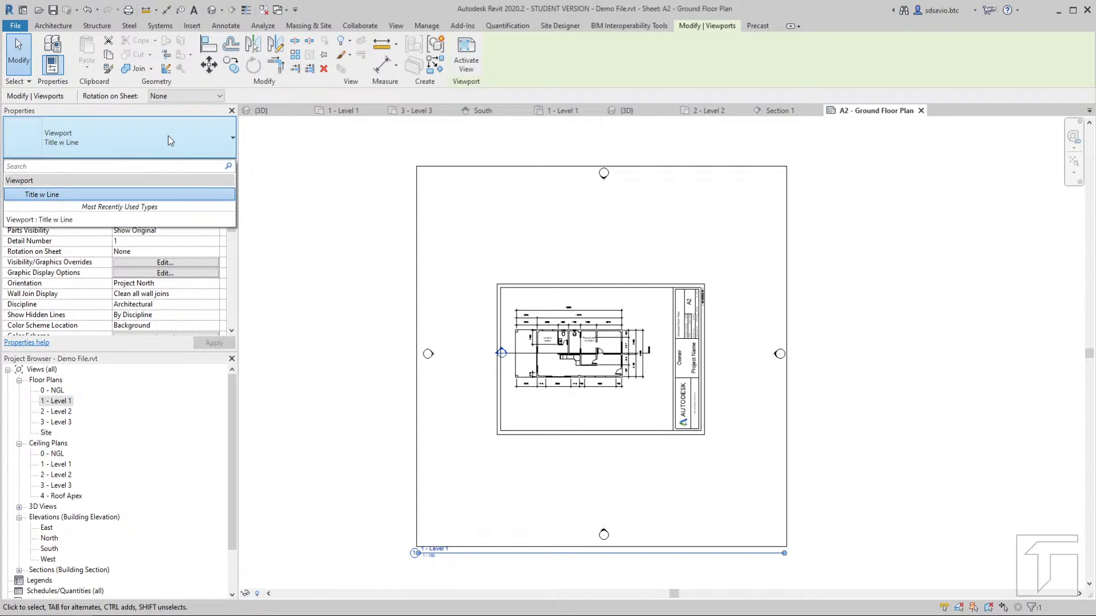
pyautogui.click(221, 126)
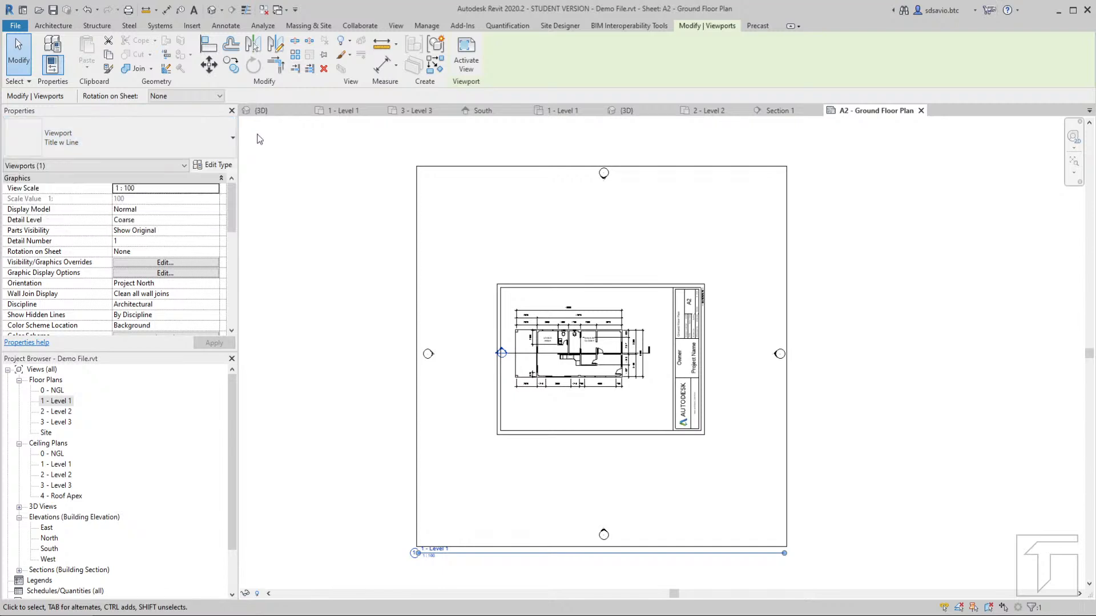
pyautogui.click(217, 167)
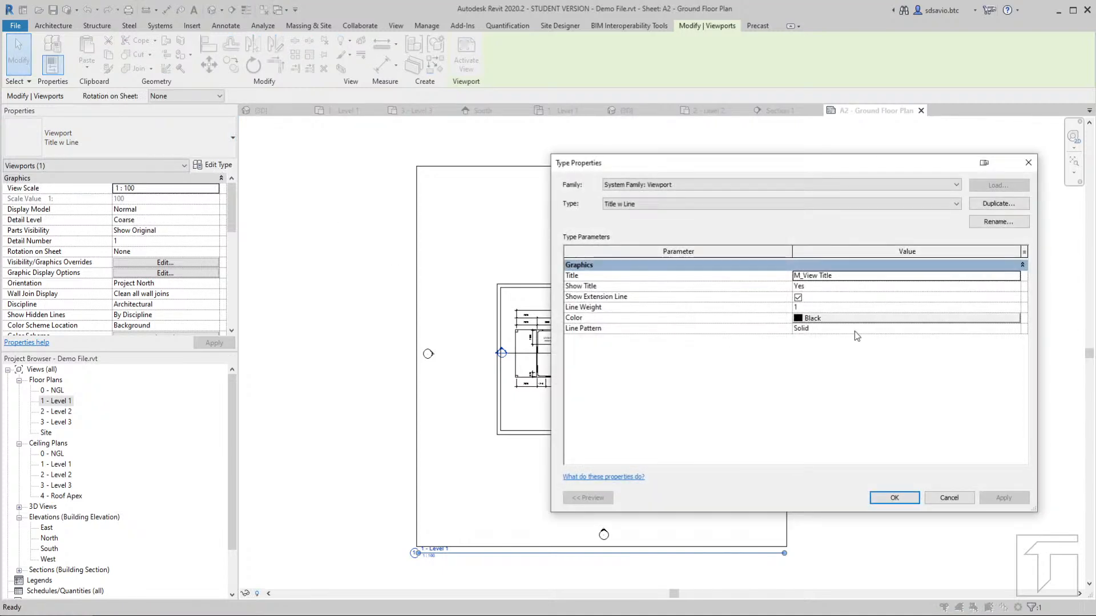
pyautogui.click(1015, 276)
pyautogui.click(1016, 276)
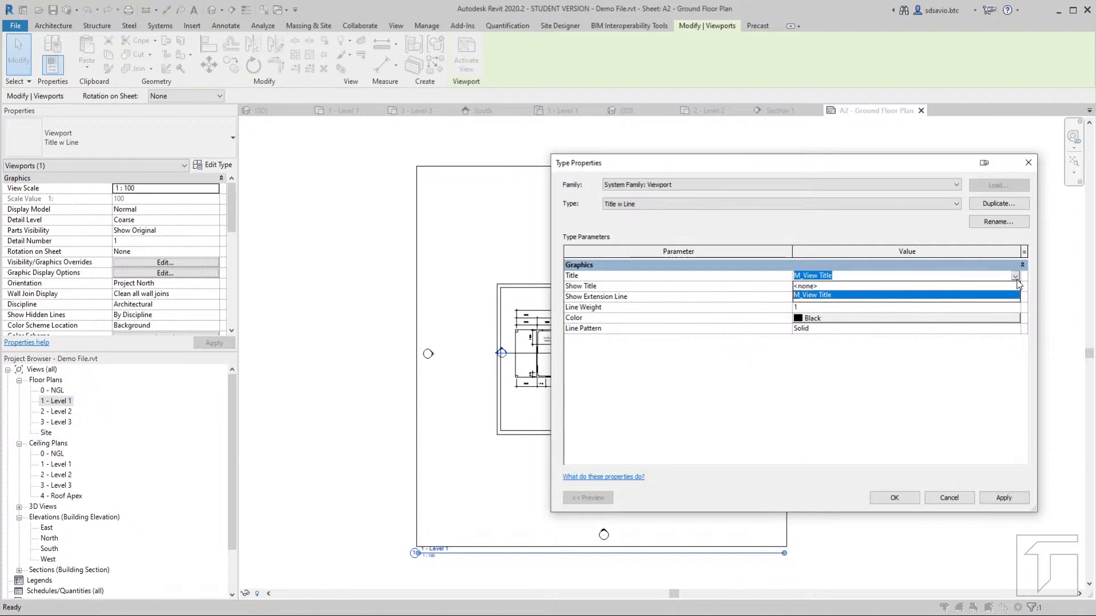
pyautogui.click(1004, 286)
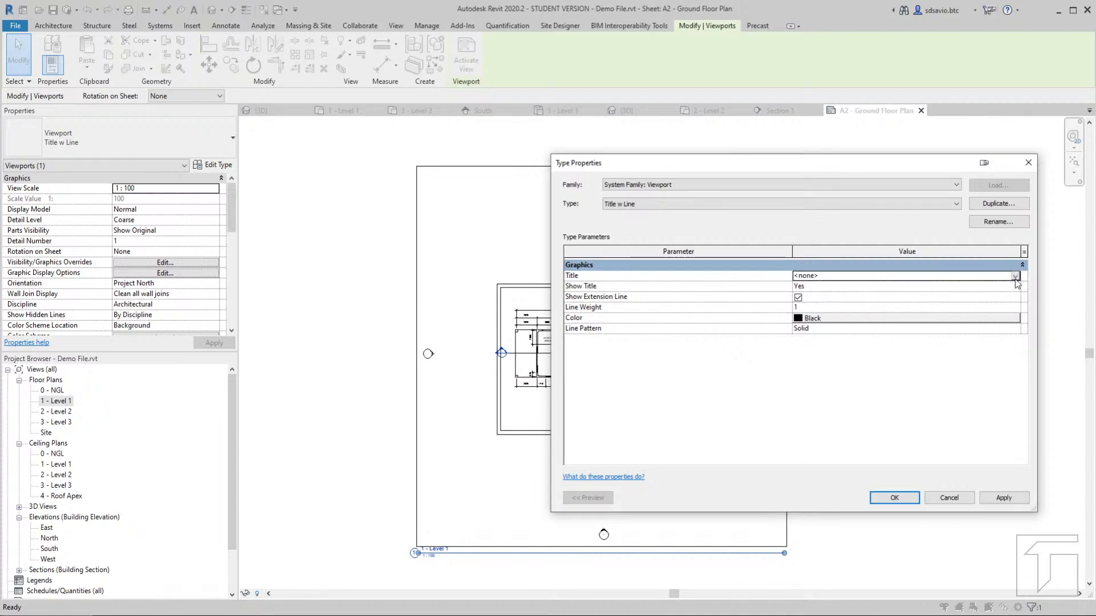
pyautogui.click(1015, 276)
pyautogui.click(989, 295)
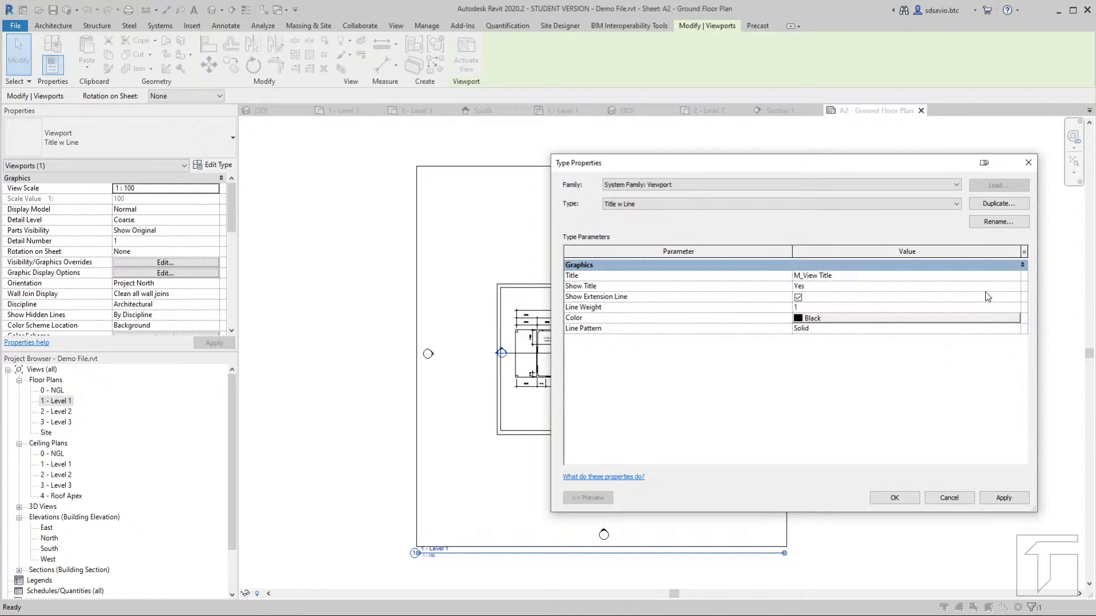
# Set Show Title to No for the Title w Line viewport type and apply the change
pyautogui.click(1016, 286)
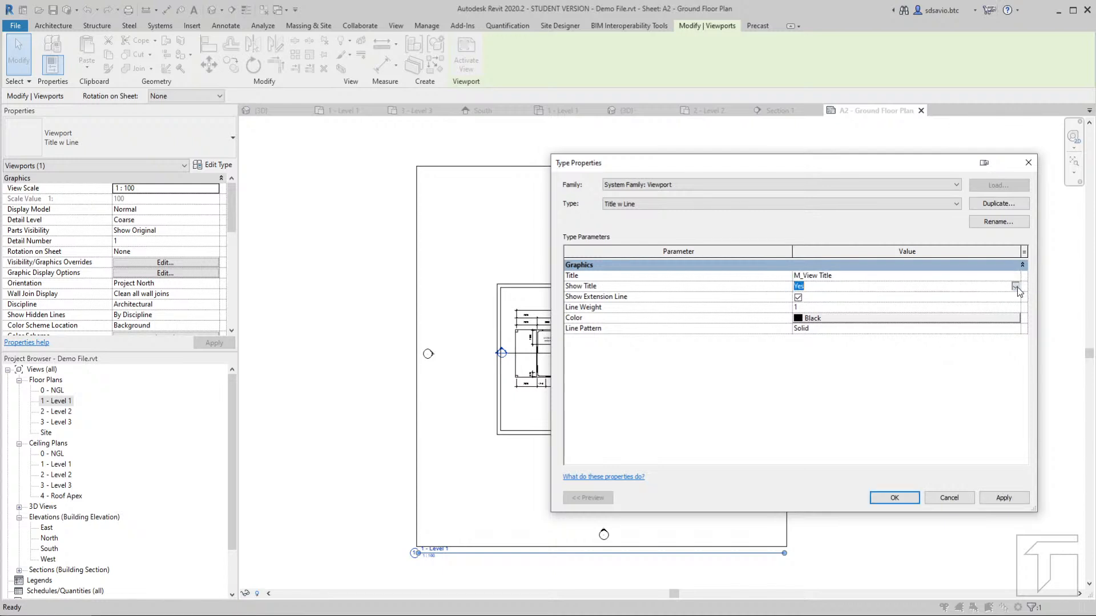
pyautogui.click(1015, 286)
pyautogui.click(806, 320)
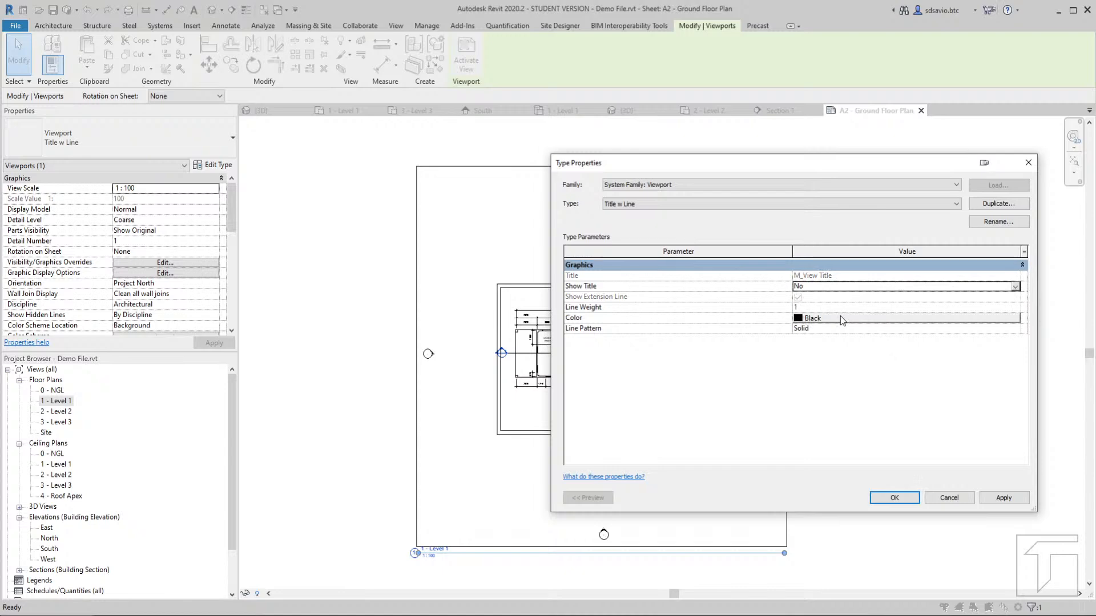
pyautogui.click(997, 499)
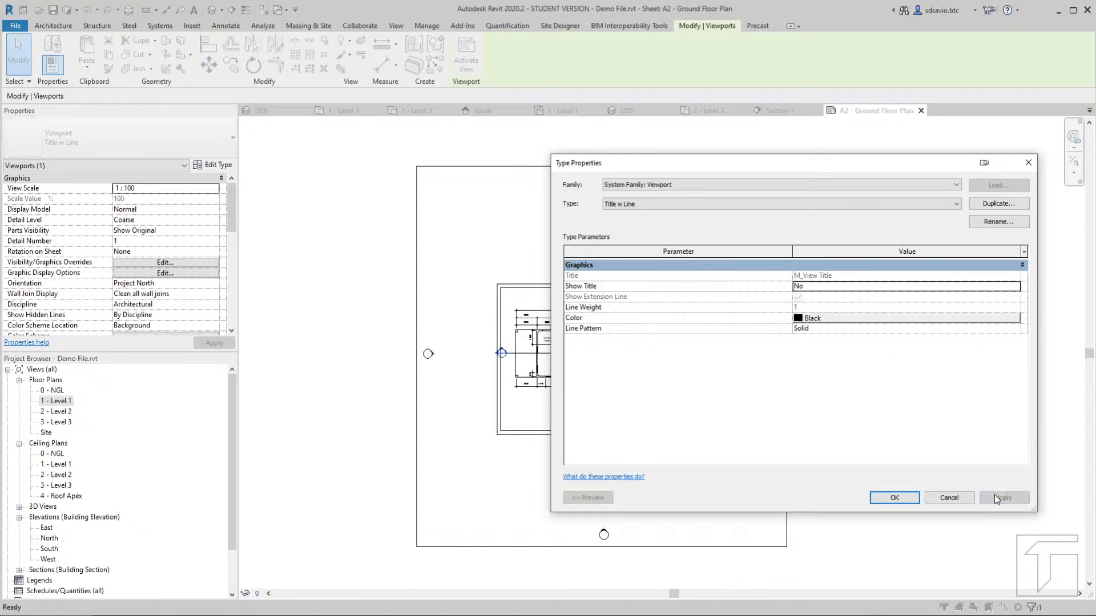
pyautogui.click(895, 498)
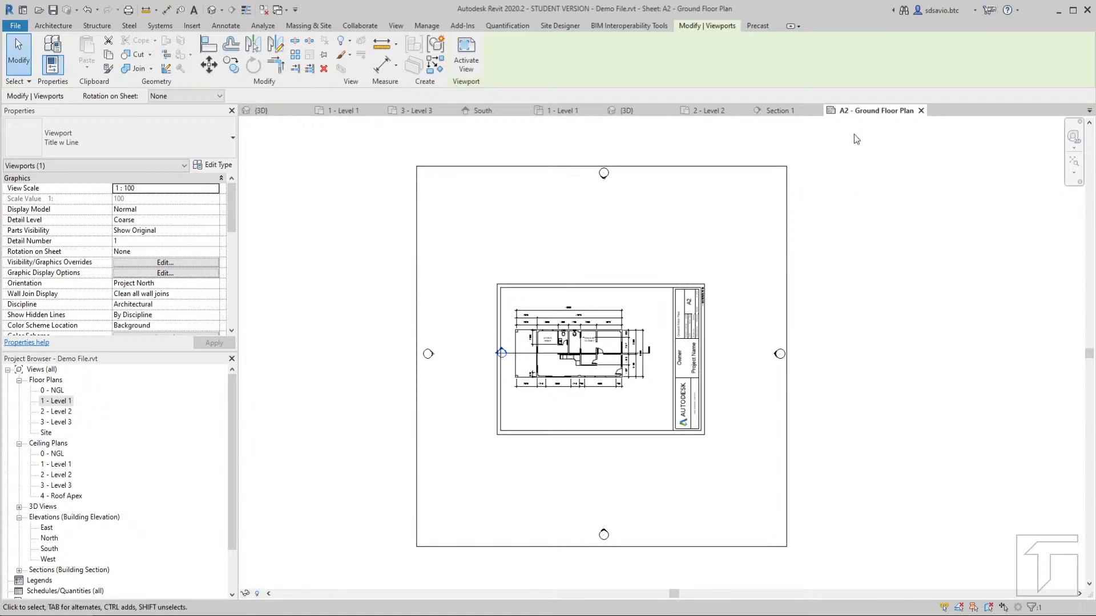
# Activate the Level 1 view on the sheet and enable Crop View and Crop Region Visible
pyautogui.doubleClick(573, 254)
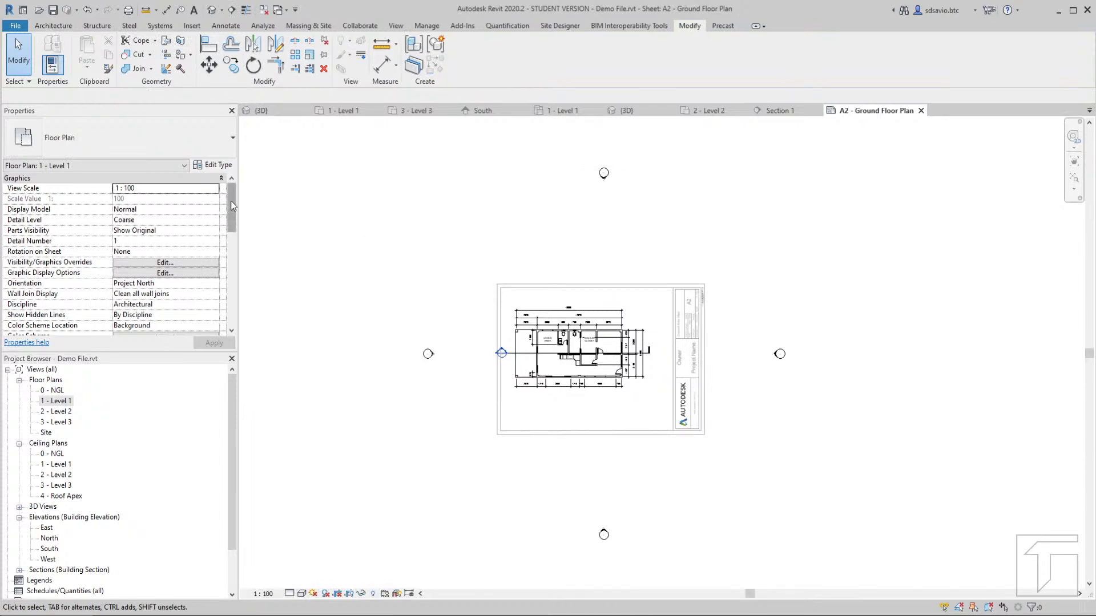
pyautogui.moveTo(230, 200); pyautogui.dragTo(234, 257)
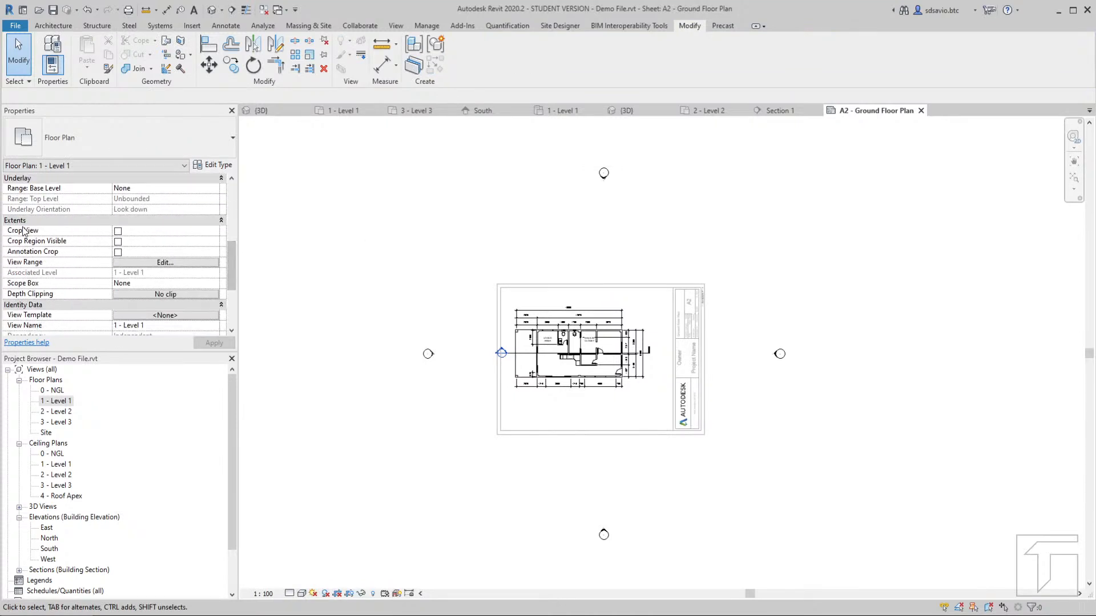
pyautogui.click(117, 233)
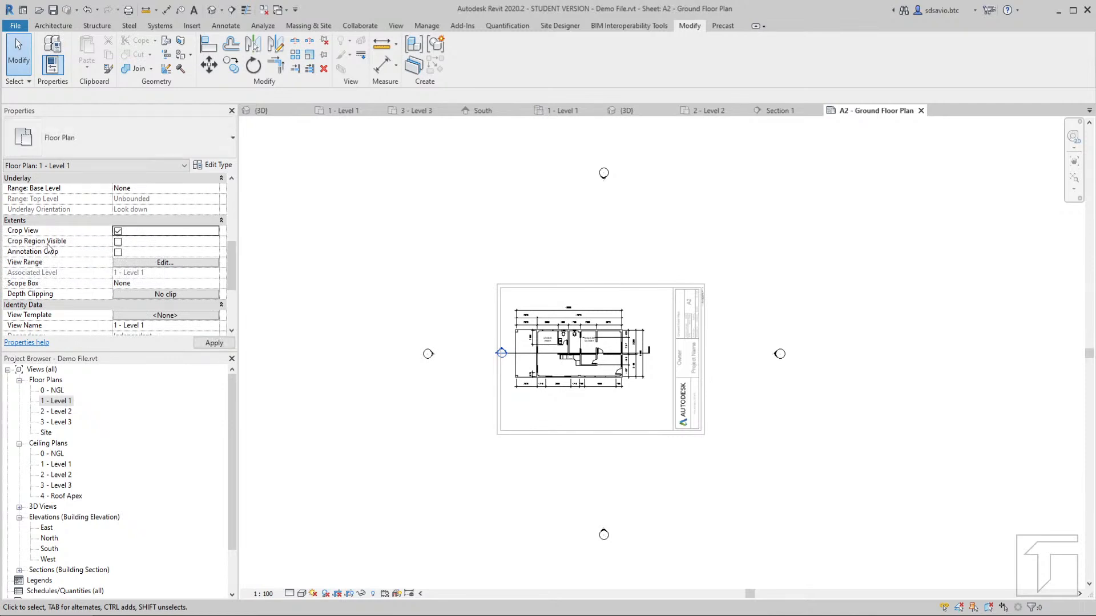
pyautogui.click(118, 242)
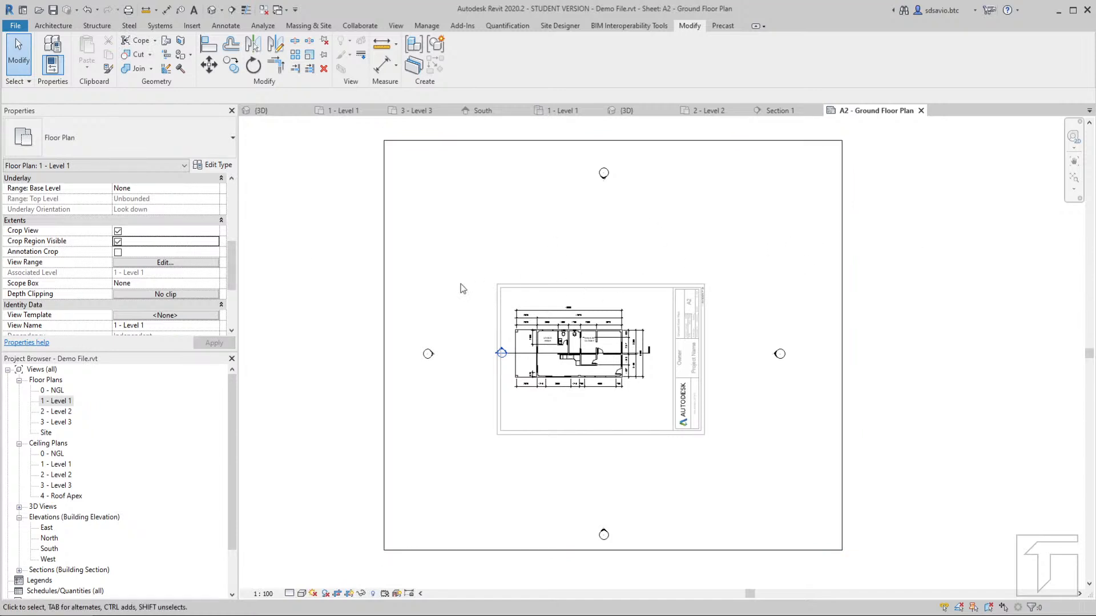
# Shrink the Level 1 crop region on all four sides to just around the dimensioned plan, excluding the elevation markers, and deactivate the view
pyautogui.click(385, 291)
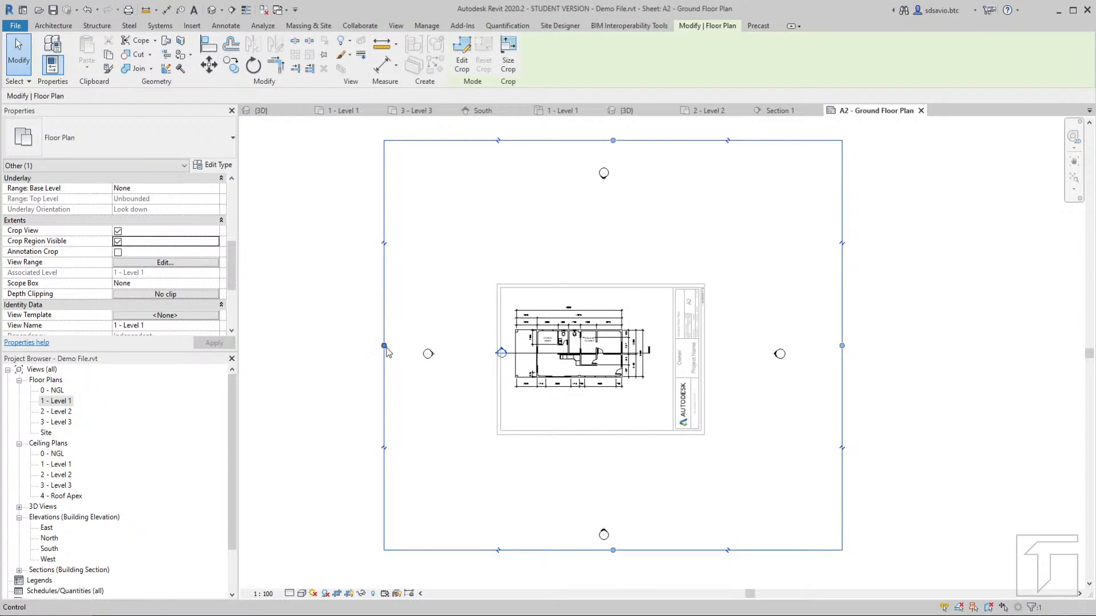
pyautogui.moveTo(384, 346); pyautogui.dragTo(491, 343)
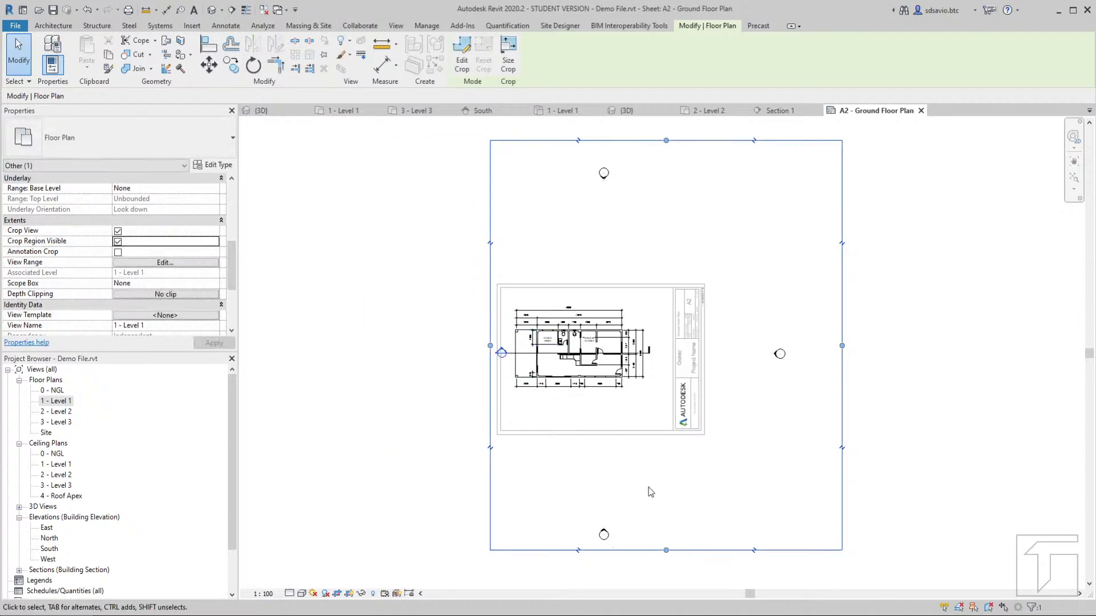
pyautogui.moveTo(666, 551); pyautogui.dragTo(630, 395)
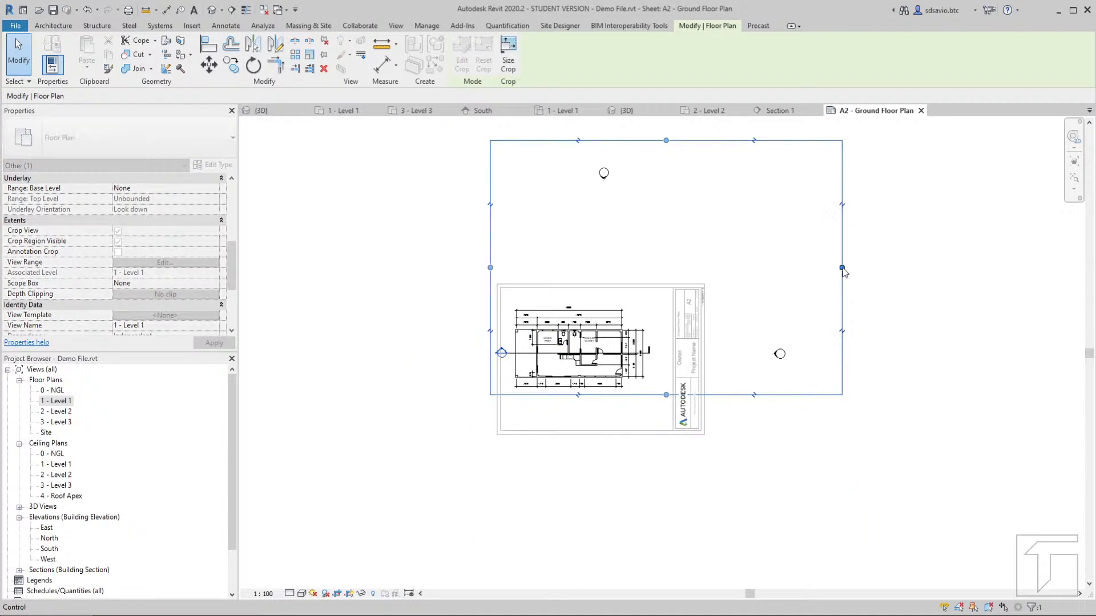
pyautogui.moveTo(842, 268); pyautogui.dragTo(654, 282)
pyautogui.moveTo(572, 141); pyautogui.dragTo(571, 306)
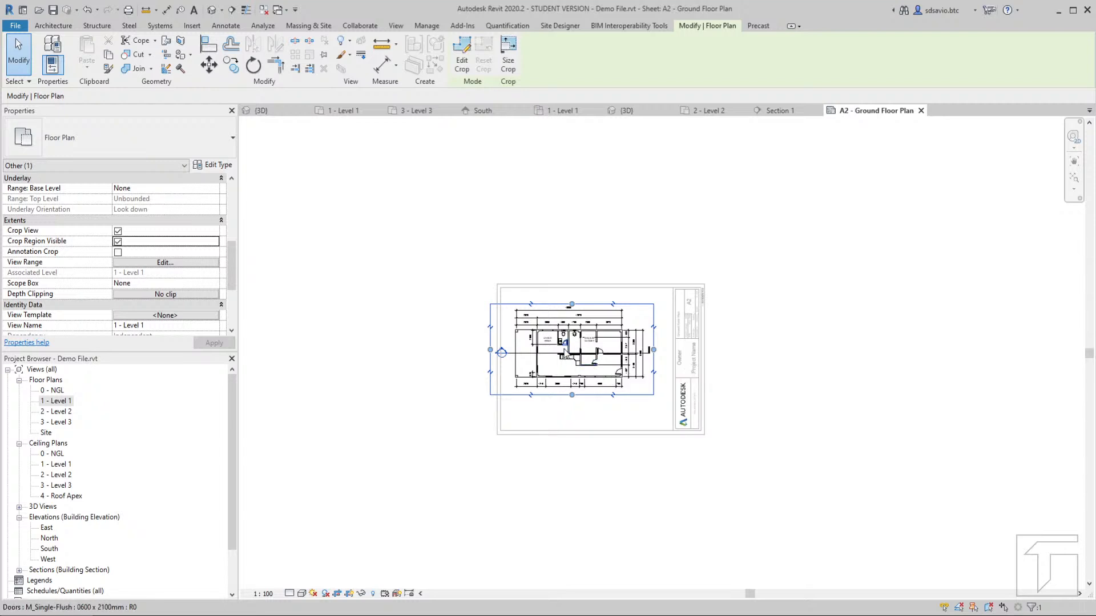
pyautogui.click(565, 349)
pyautogui.rightClick(565, 351)
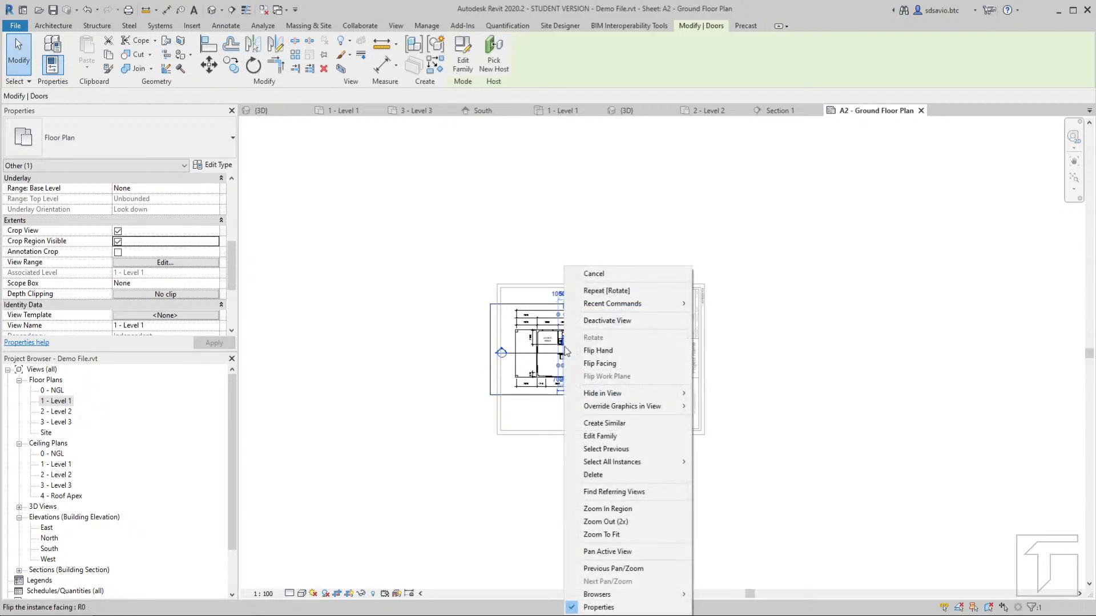
pyautogui.click(594, 321)
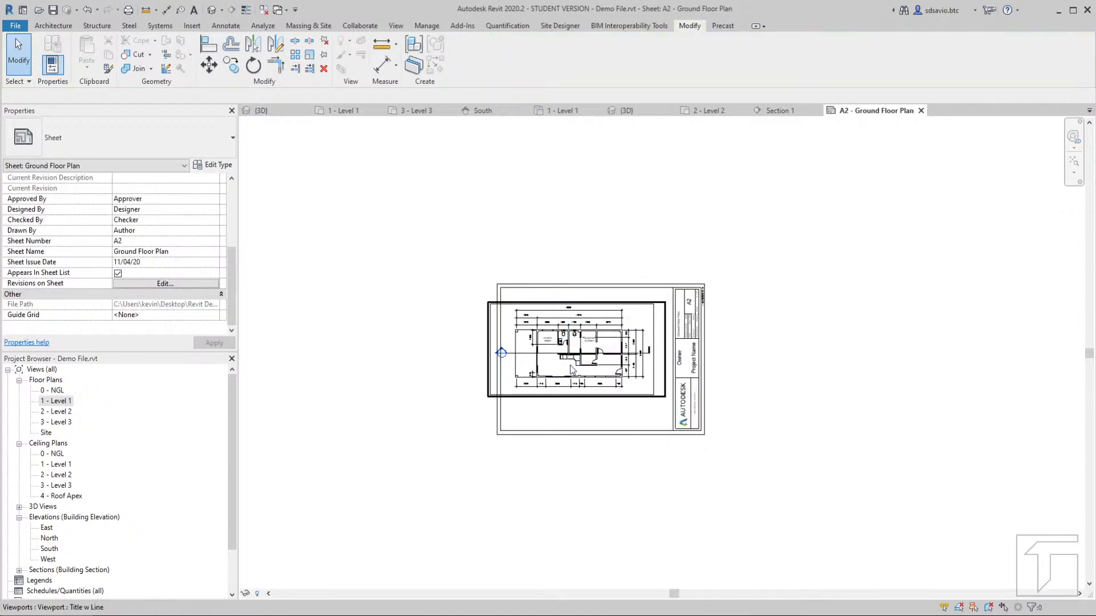
# Reactivate the Level 1 view, turn off Crop Region Visible, deactivate the view and select its viewport on the sheet
pyautogui.scroll(3, 570, 368)
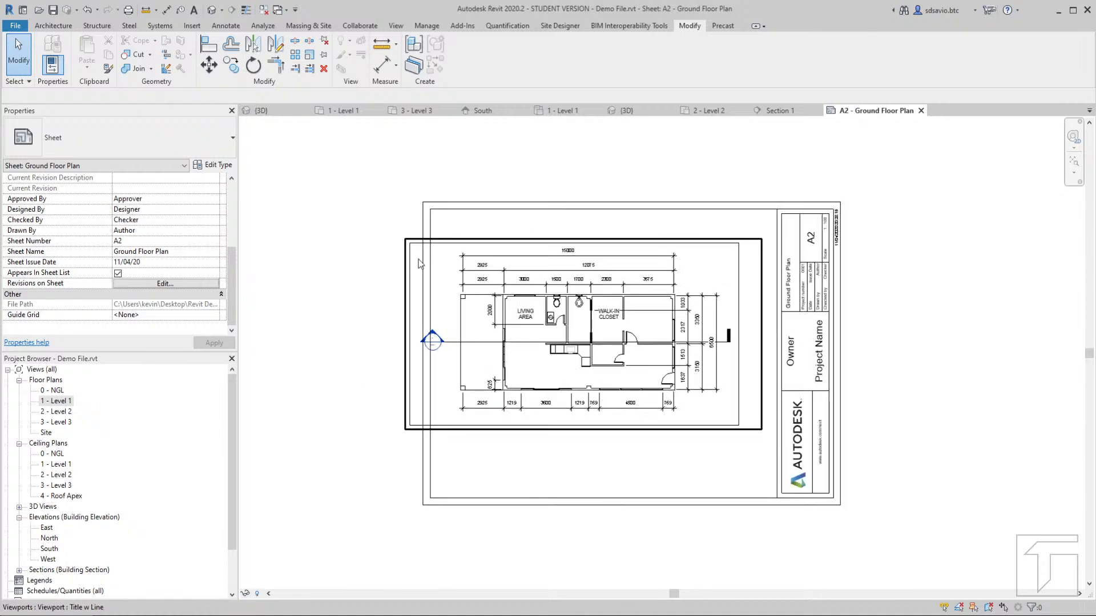
pyautogui.doubleClick(562, 303)
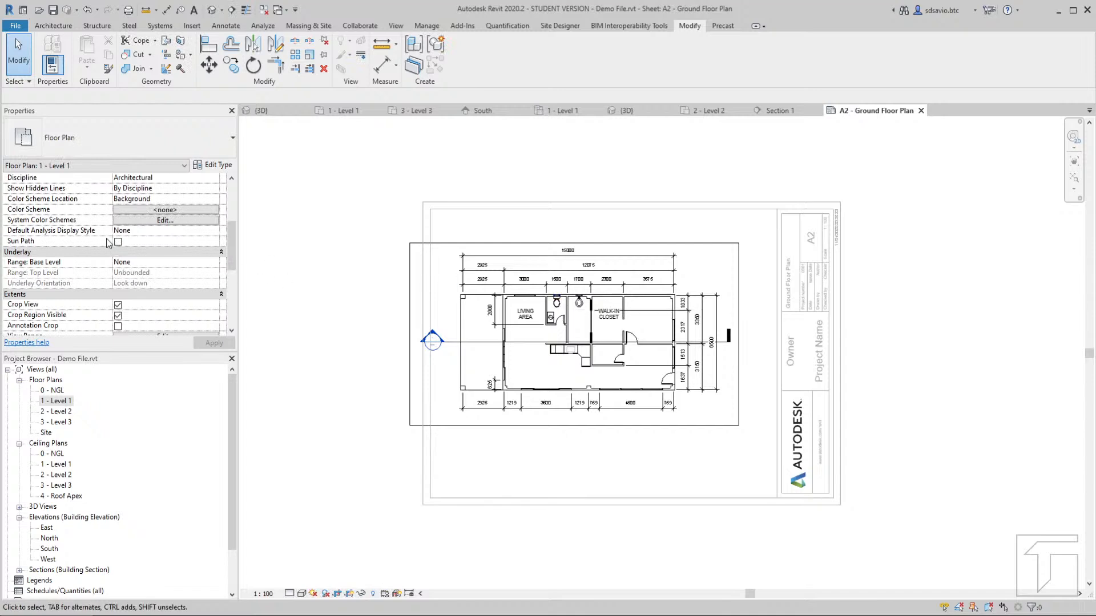
pyautogui.click(117, 315)
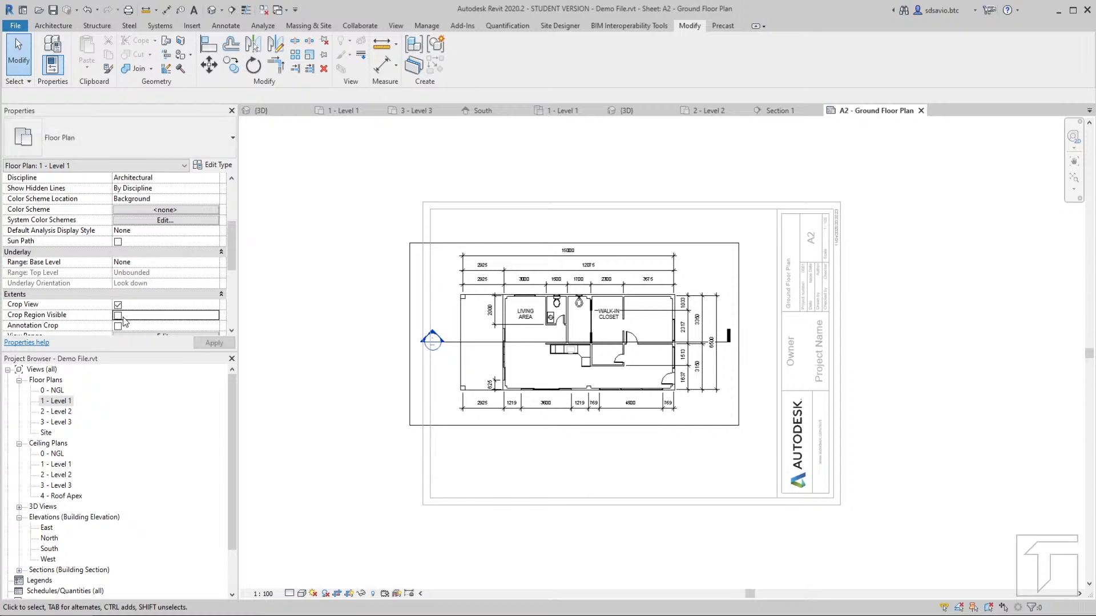
pyautogui.rightClick(503, 307)
pyautogui.click(548, 357)
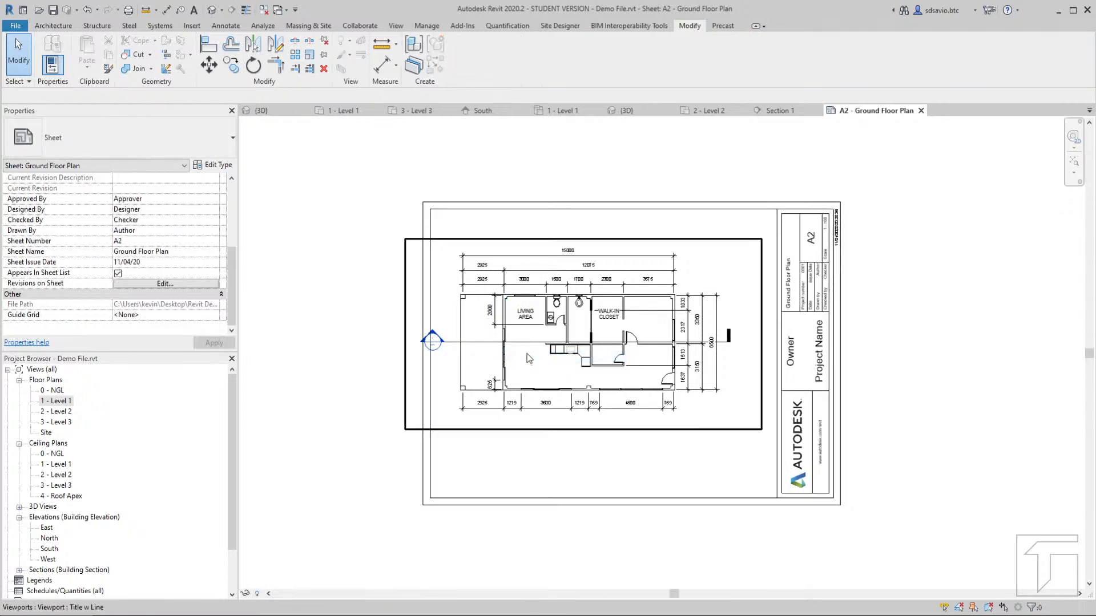
pyautogui.click(527, 358)
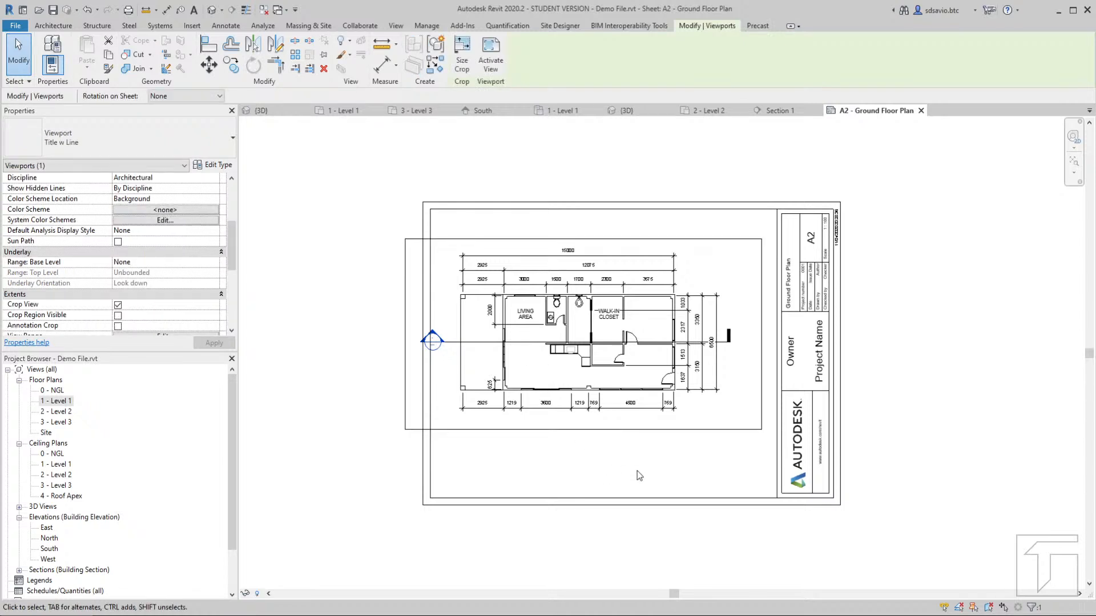
# Nudge the Level 1 viewport right and down until the dimensioned plan sits centrally within the sheet's drawing area
pyautogui.press('Right')
pyautogui.press('Right')
pyautogui.press('Right')
pyautogui.press('Right')
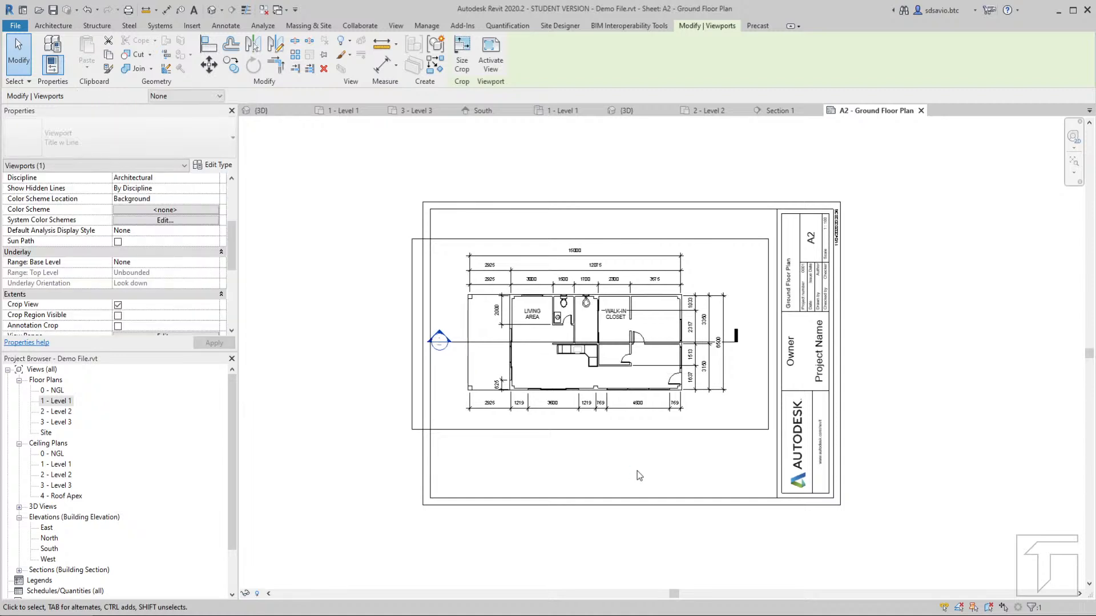
pyautogui.press('Right')
pyautogui.press('Right')
pyautogui.press('Right')
pyautogui.press('Right')
pyautogui.press('Right')
pyautogui.press('Right')
pyautogui.press('Right')
pyautogui.press('Right')
pyautogui.press('Down')
pyautogui.press('Down')
pyautogui.press('Down')
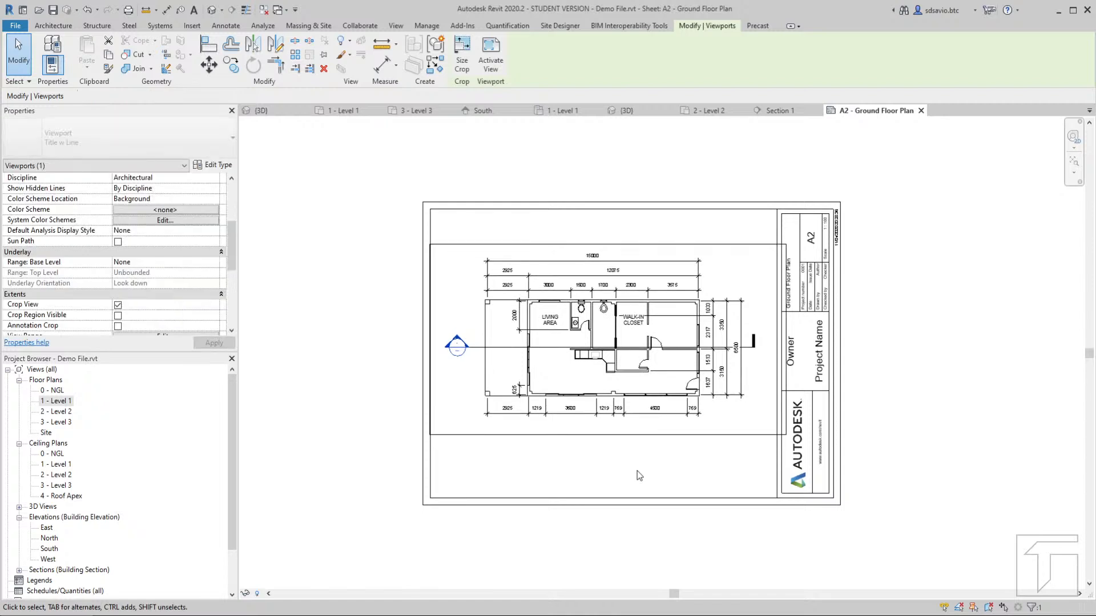
pyautogui.press('Right')
pyautogui.press('Down')
pyautogui.press('Down')
pyautogui.press('Down')
pyautogui.press('Down')
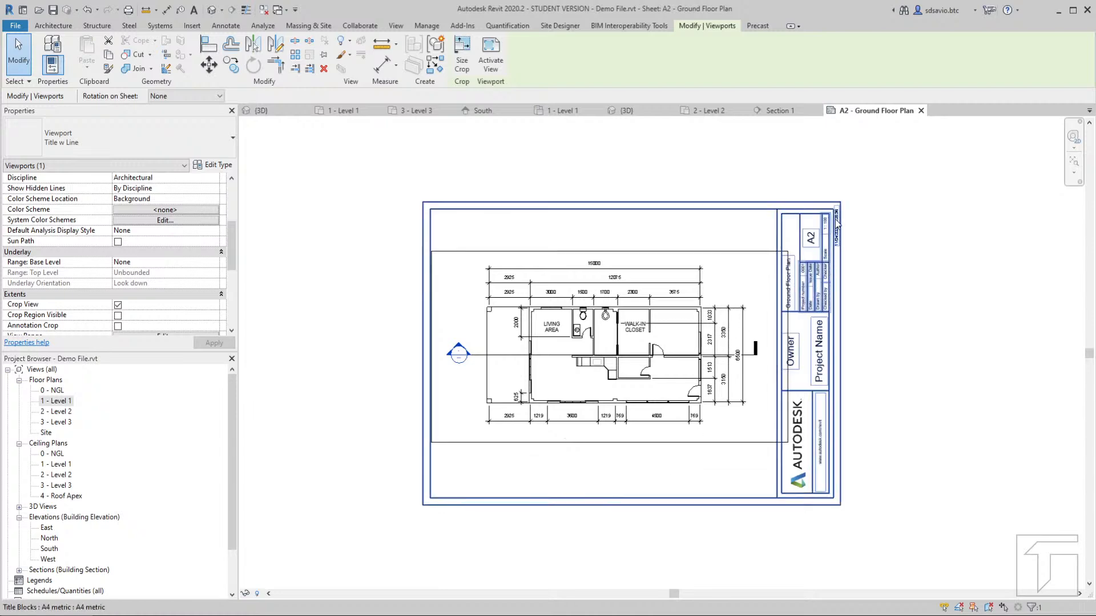
# Check the scale in the title block and the View Scale of the activated Level 1 view, and deactivate the view
pyautogui.scroll(5, 837, 225)
pyautogui.scroll(-5, 820, 241)
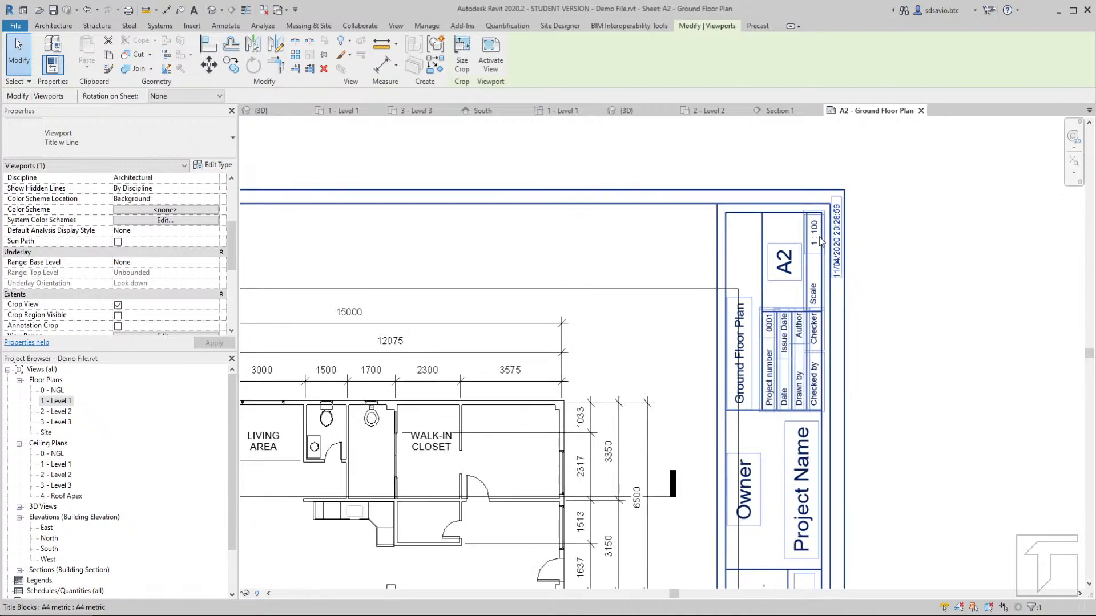
pyautogui.scroll(-1, 750, 301)
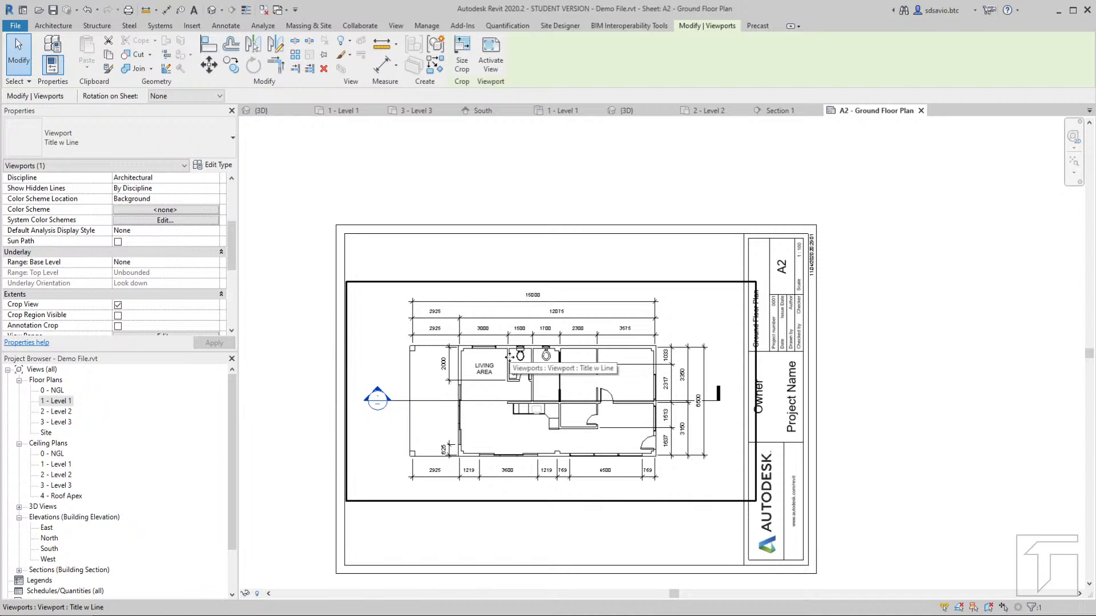
pyautogui.doubleClick(512, 363)
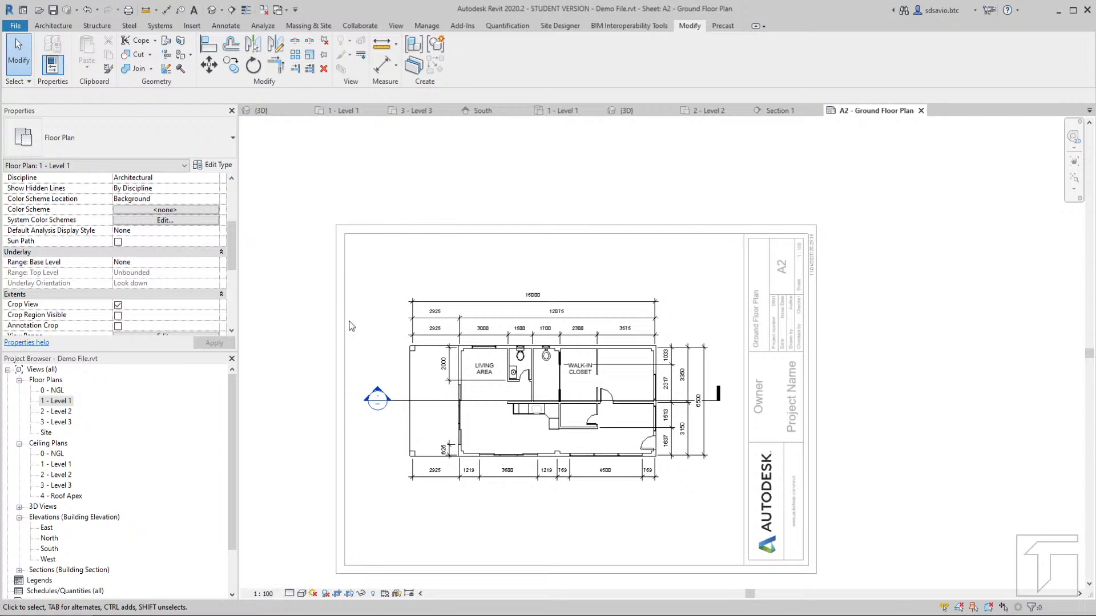
pyautogui.moveTo(232, 243); pyautogui.dragTo(231, 201)
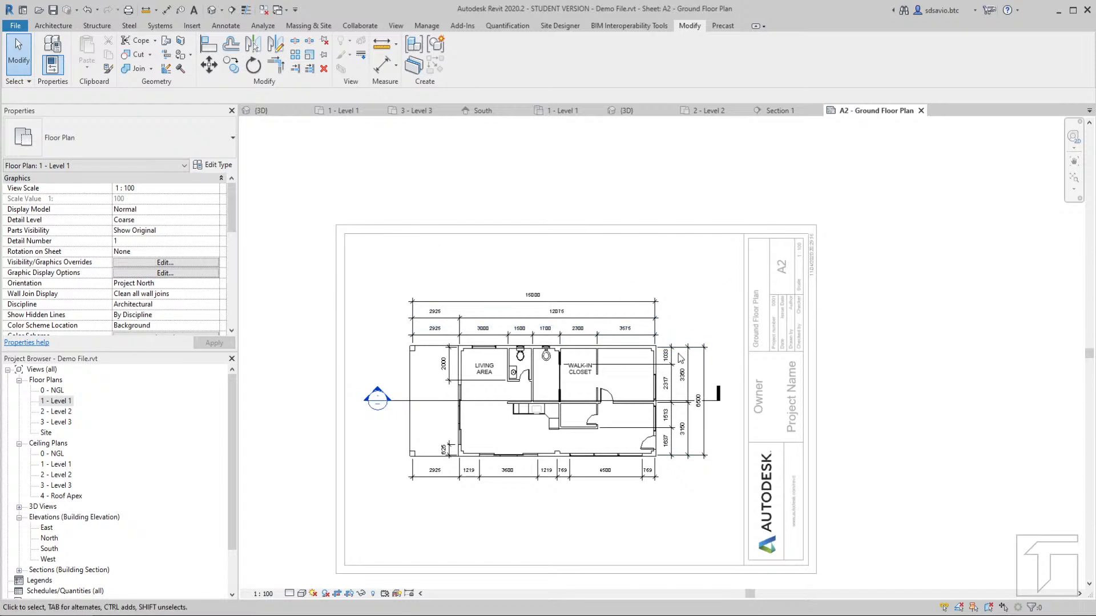
pyautogui.rightClick(584, 313)
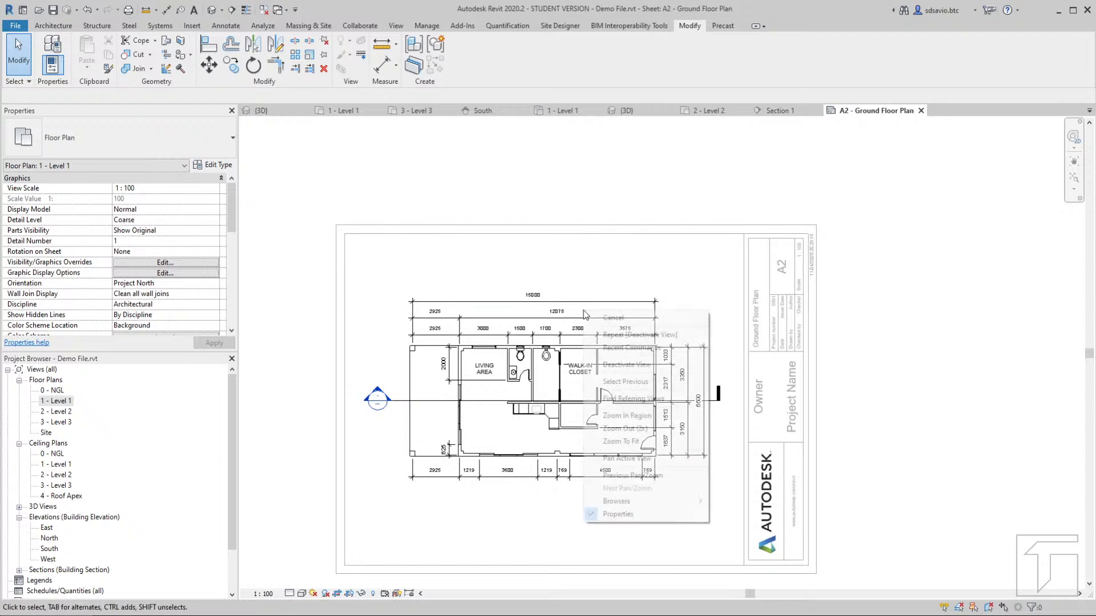
pyautogui.click(619, 370)
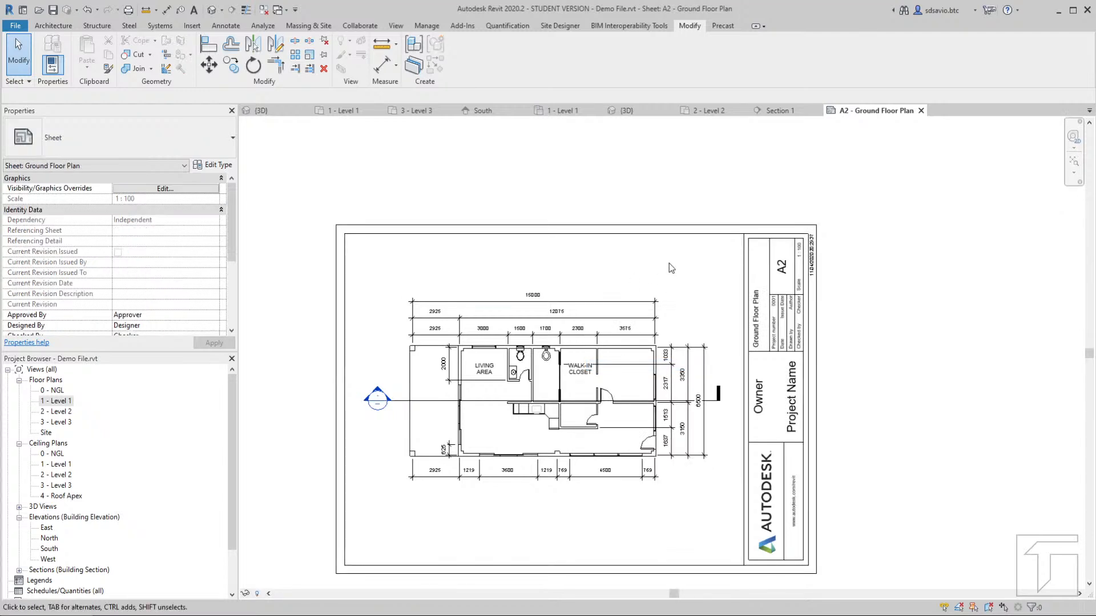
pyautogui.scroll(-1, 669, 263)
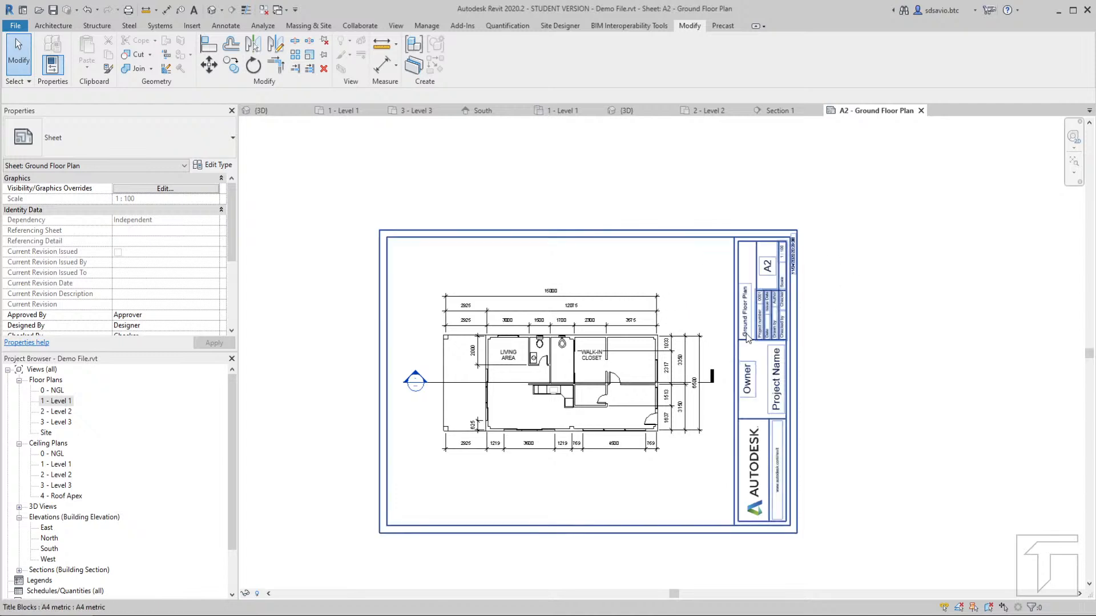
pyautogui.moveTo(785, 305); pyautogui.dragTo(833, 258, button='middle')
pyautogui.scroll(1, 796, 291)
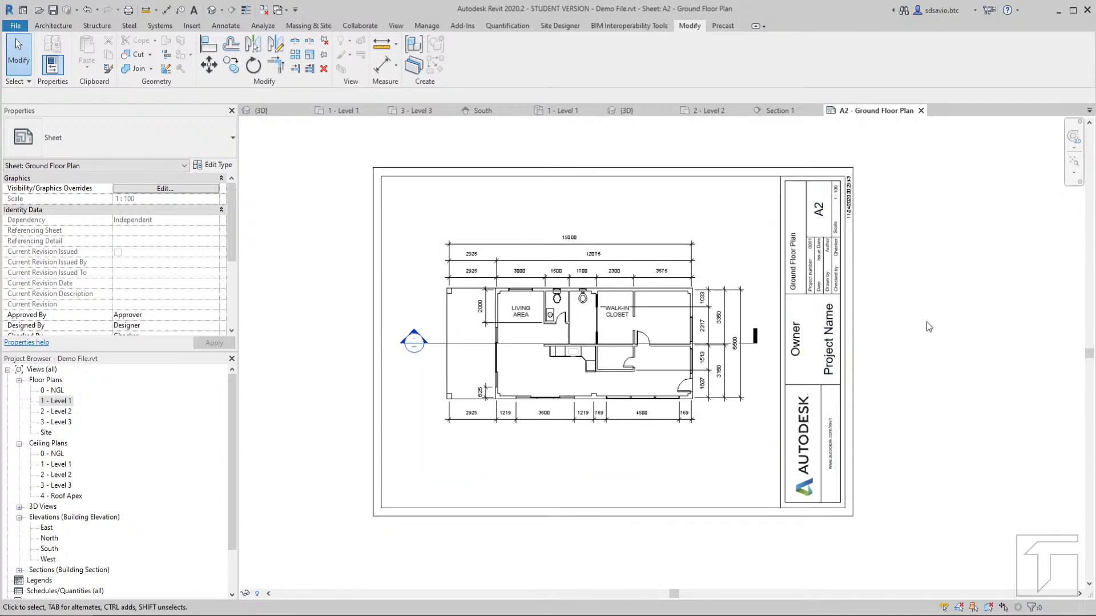
# Inspect the house model from several angles in the 3D view and return to the A2 - Ground Floor Plan sheet to review its layout
pyautogui.click(643, 115)
pyautogui.keyDown('shift'); pyautogui.moveTo(665, 352); pyautogui.dragTo(574, 378, button='middle'); pyautogui.keyUp('shift')
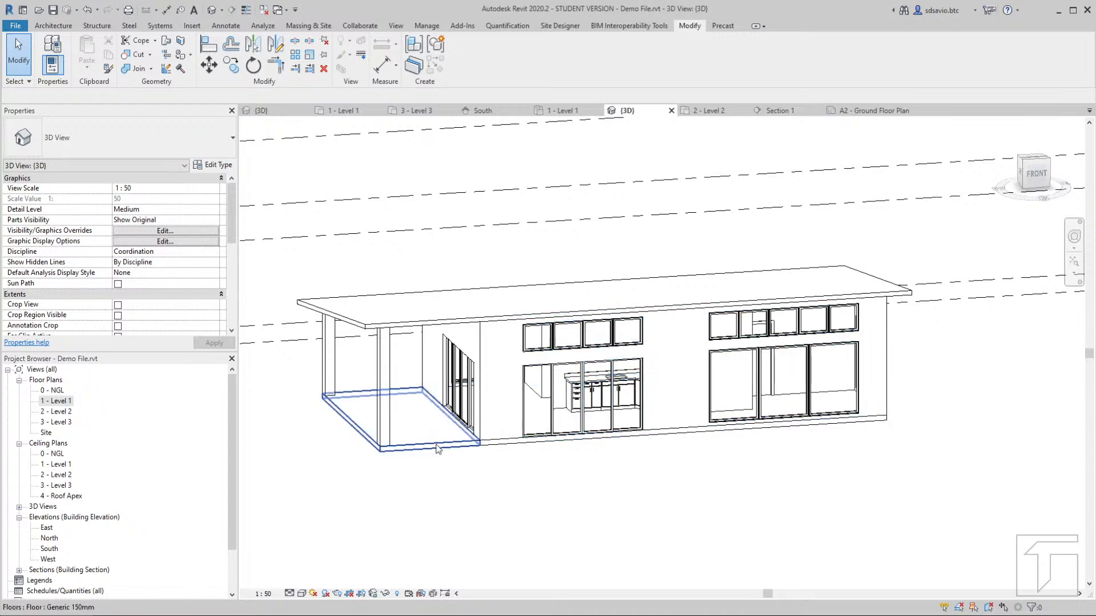
pyautogui.keyDown('shift'); pyautogui.moveTo(615, 449); pyautogui.dragTo(568, 456, button='middle'); pyautogui.keyUp('shift')
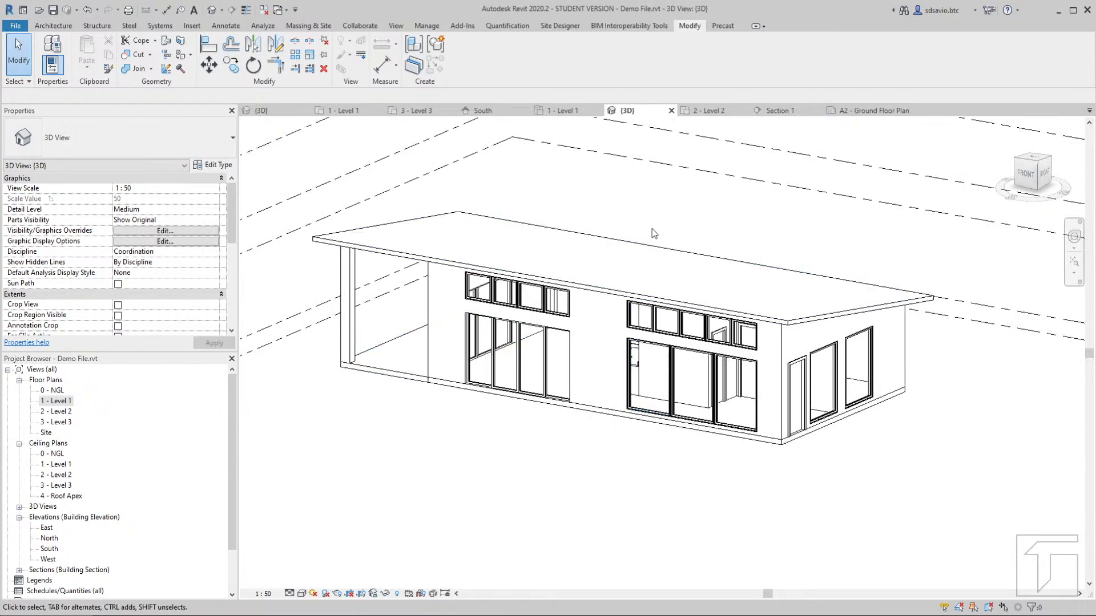
pyautogui.click(857, 109)
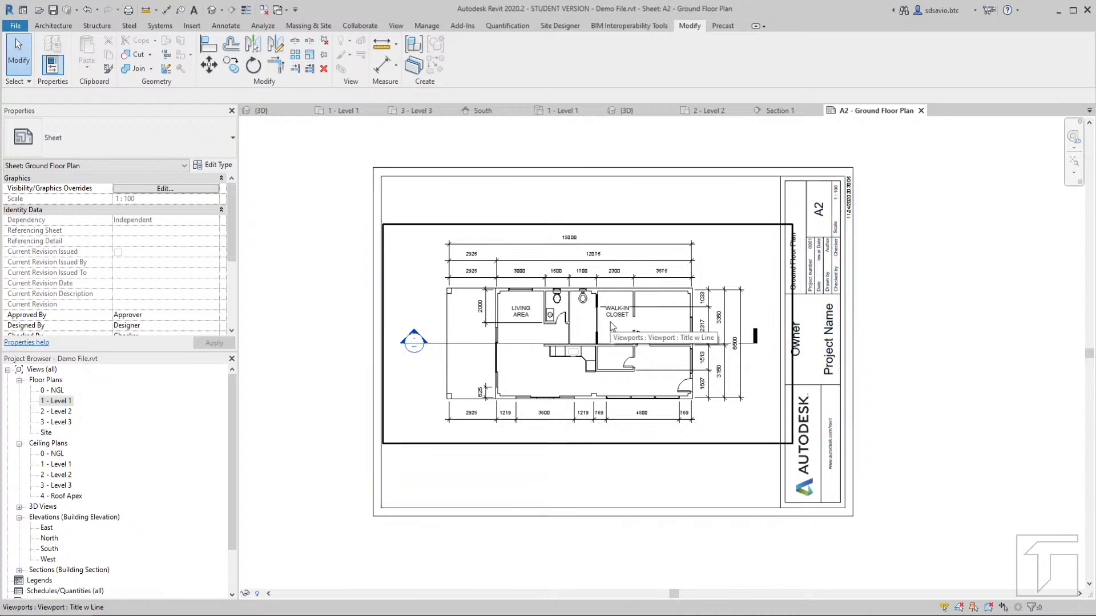
pyautogui.scroll(-1, 946, 363)
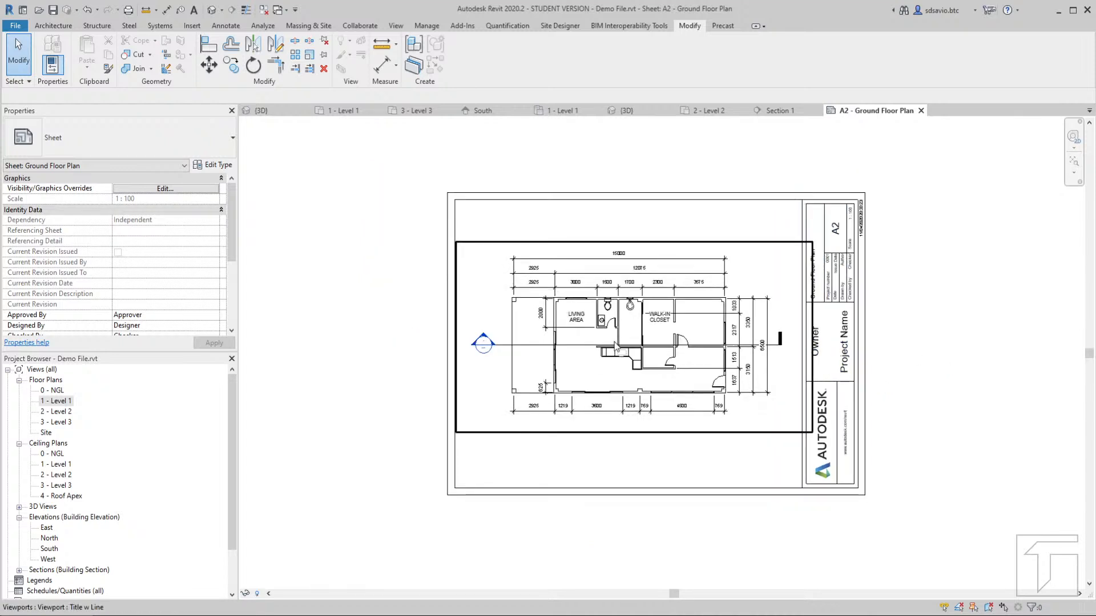
pyautogui.scroll(1, 576, 346)
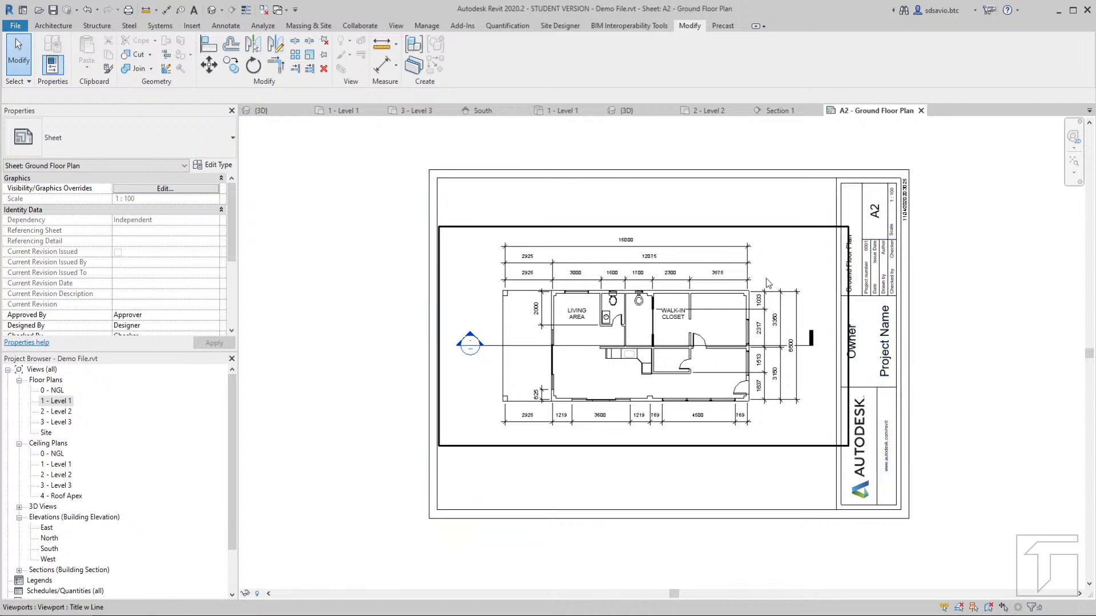
pyautogui.moveTo(605, 254); pyautogui.dragTo(570, 259, button='middle')
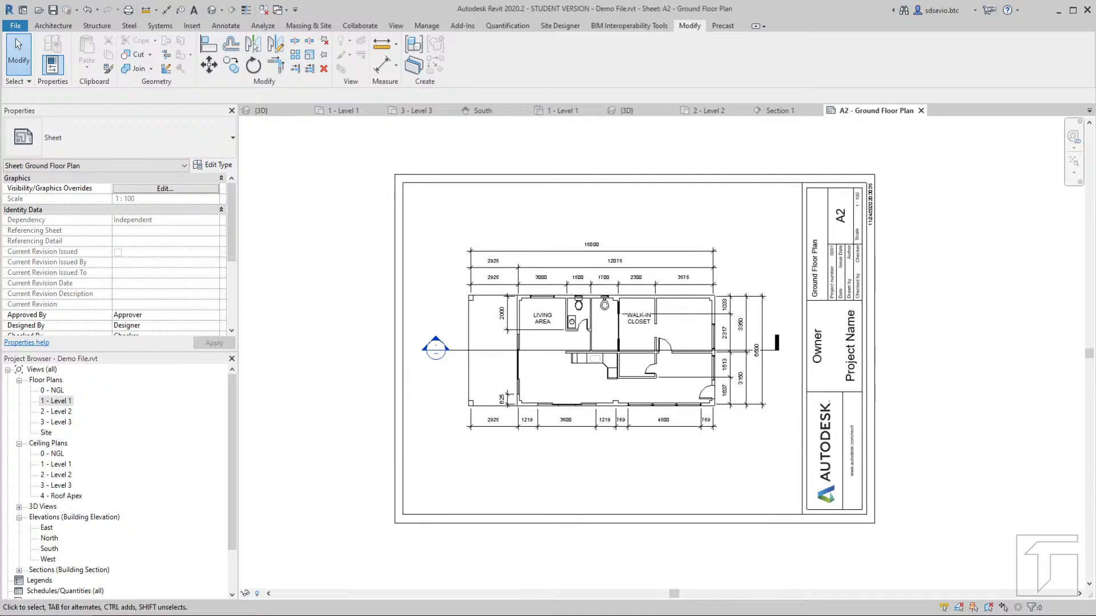